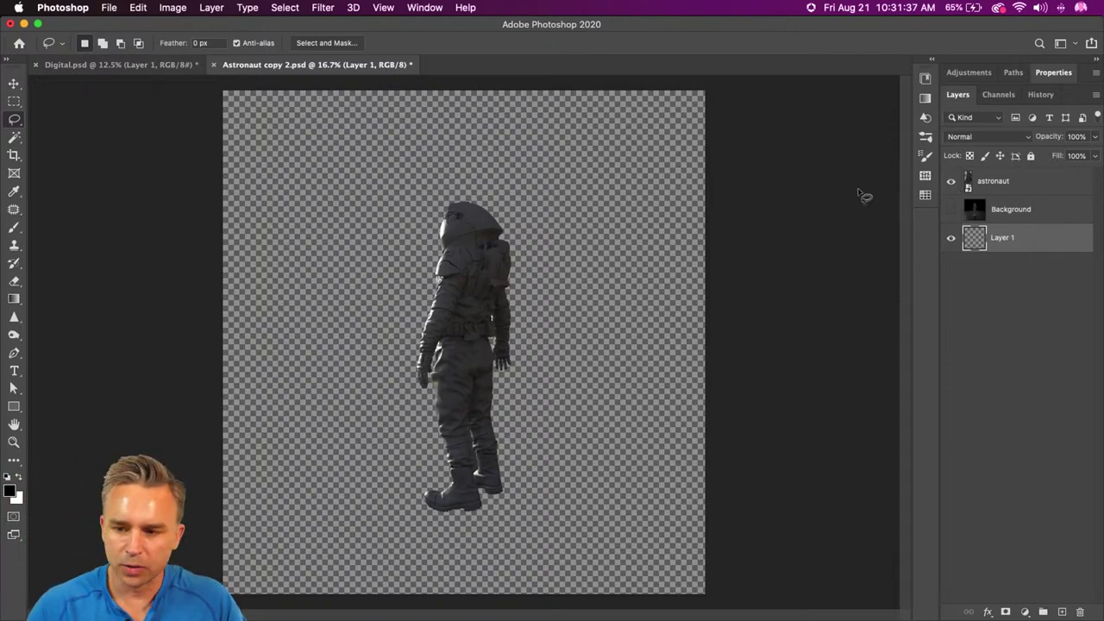
Step: In Digital.psd, show both moon layers named Layer 6, plus Layer 10 and the hand image on Layer 12
left_click(121, 65)
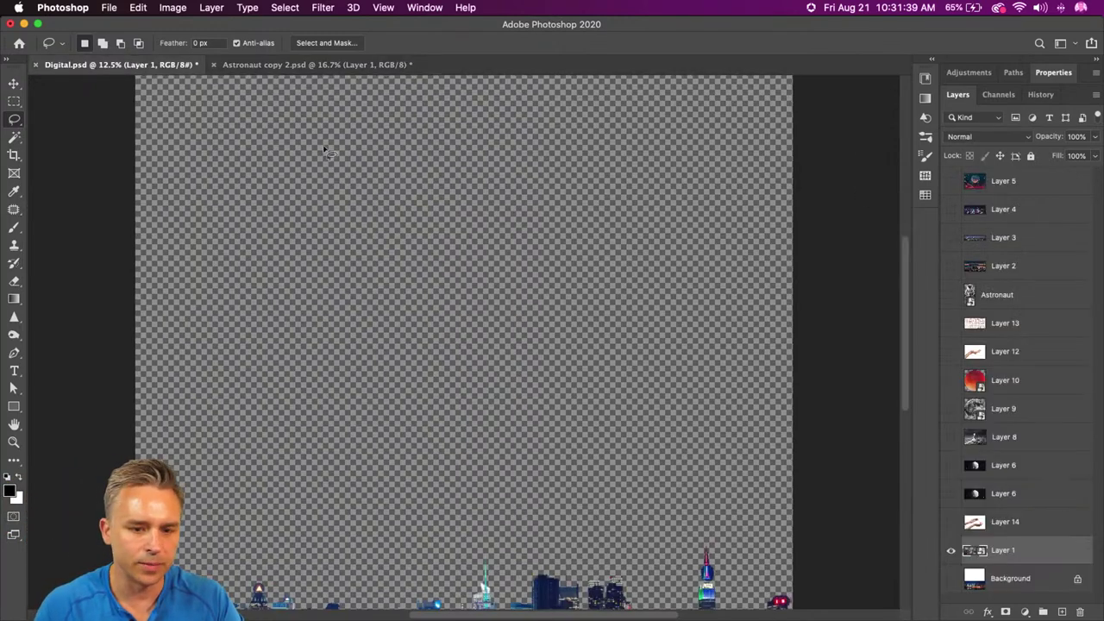
key("super+minus")
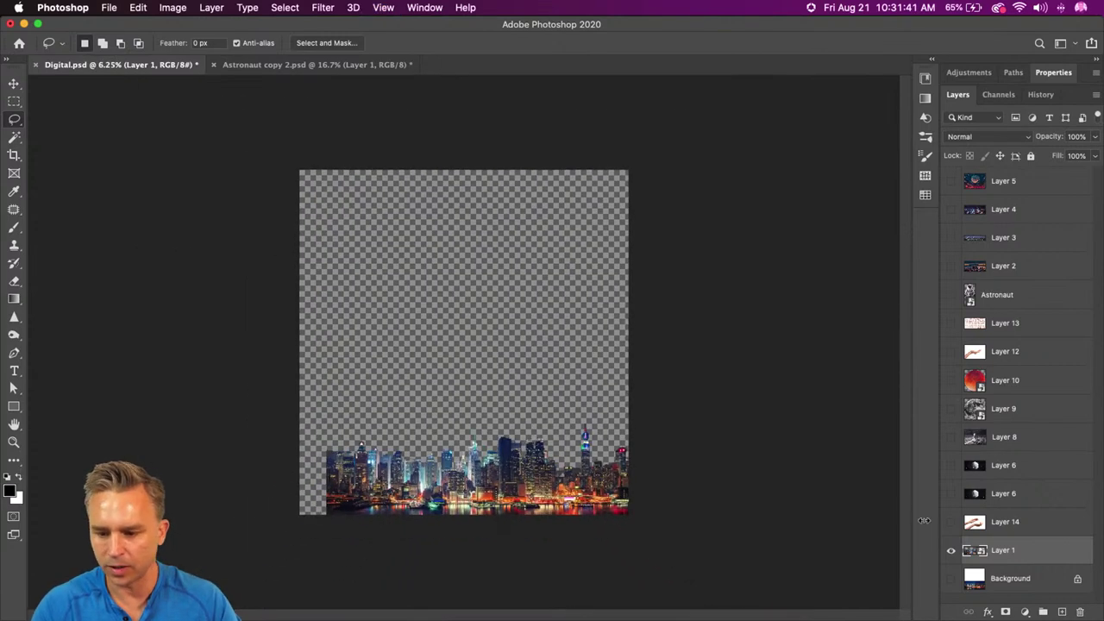
left_click(950, 493)
left_click(950, 464)
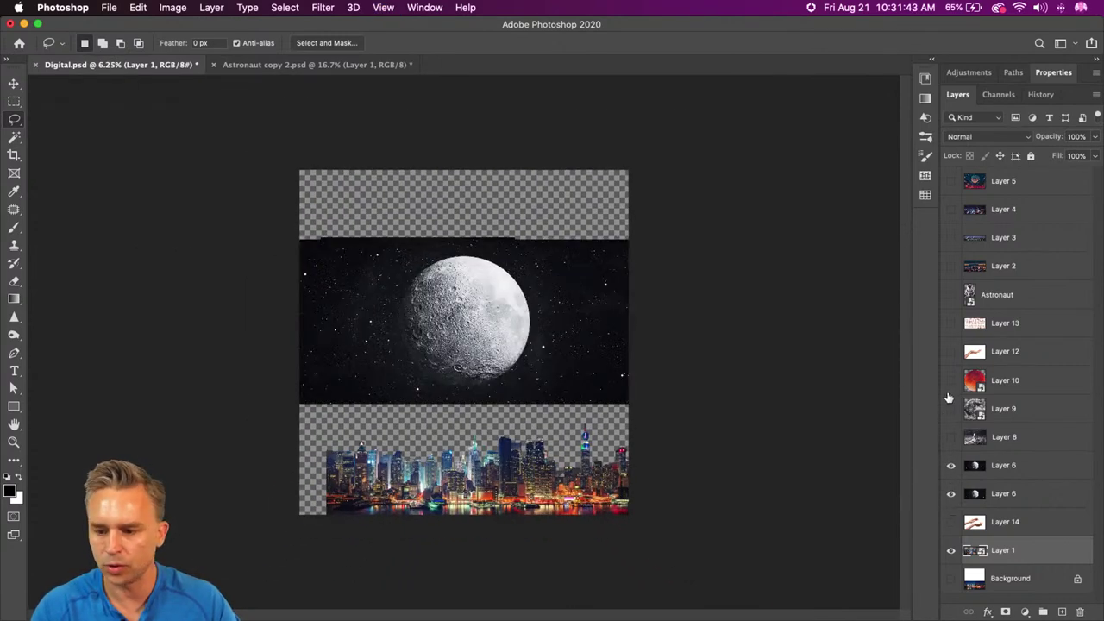
left_click(951, 380)
left_click(950, 351)
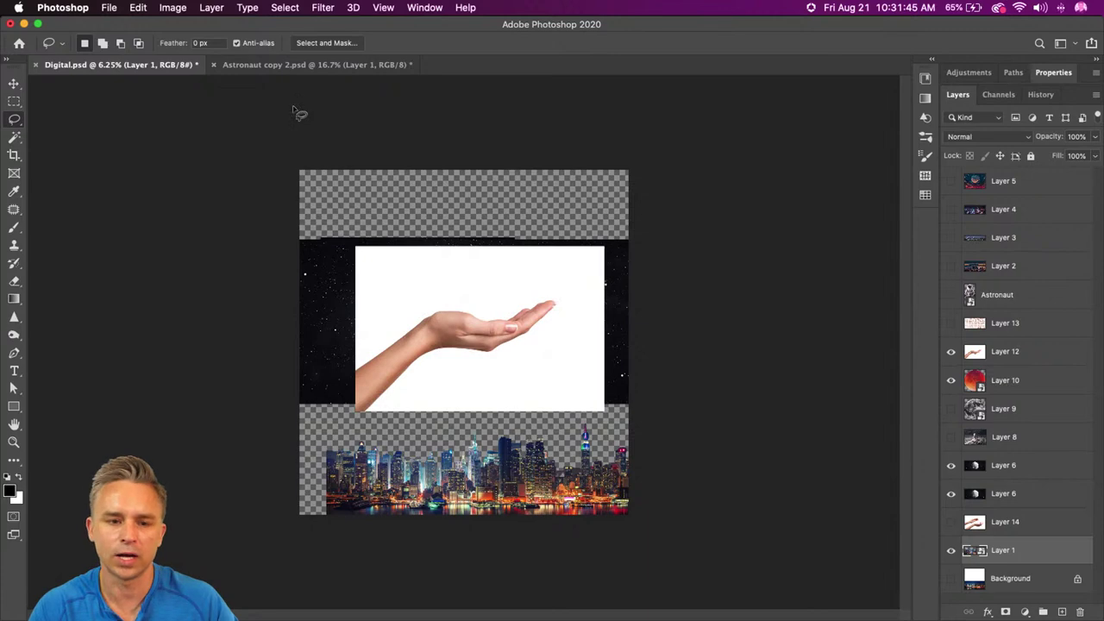
Step: In Astronaut copy 2.psd, hide the astronaut layer and fill Layer 1 with the pink, orange and navy gradient preset
left_click(266, 65)
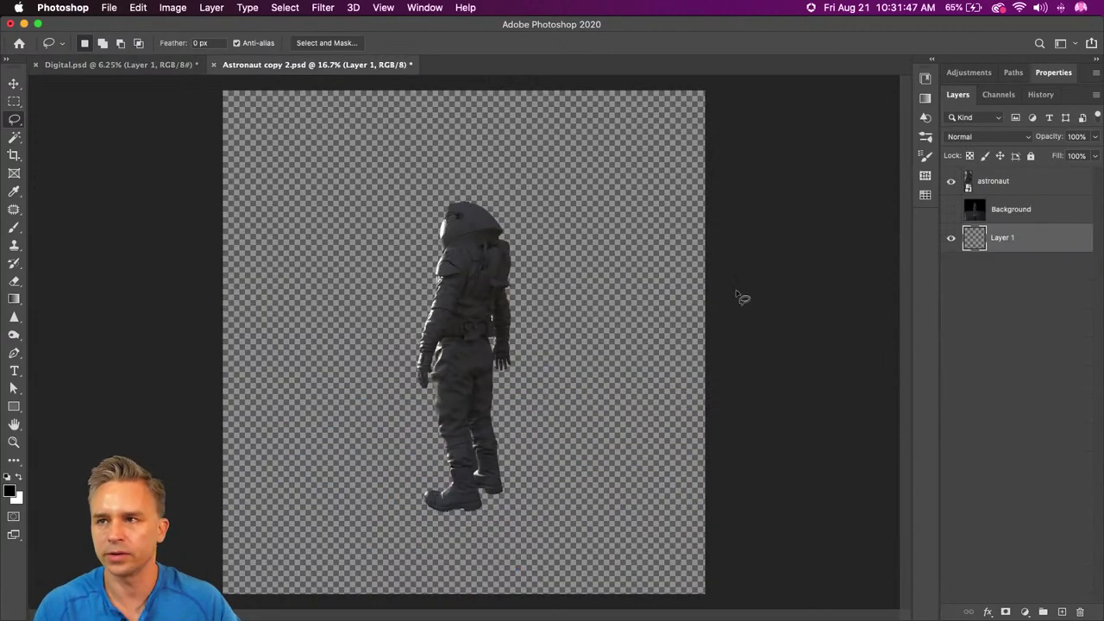
left_click(14, 101)
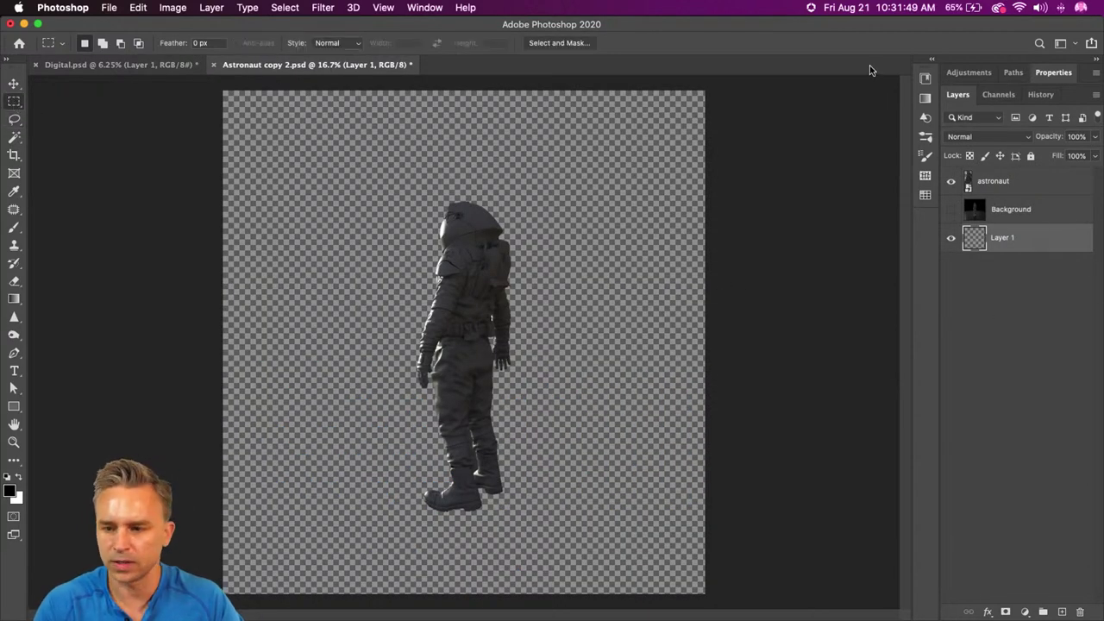
left_click(950, 181)
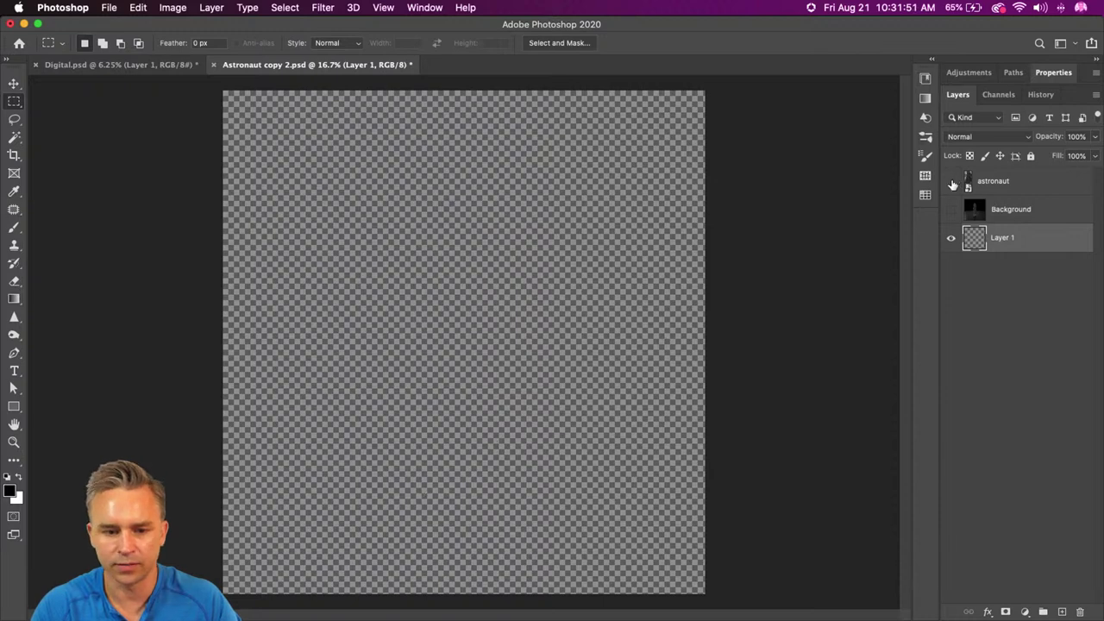
left_click(933, 62)
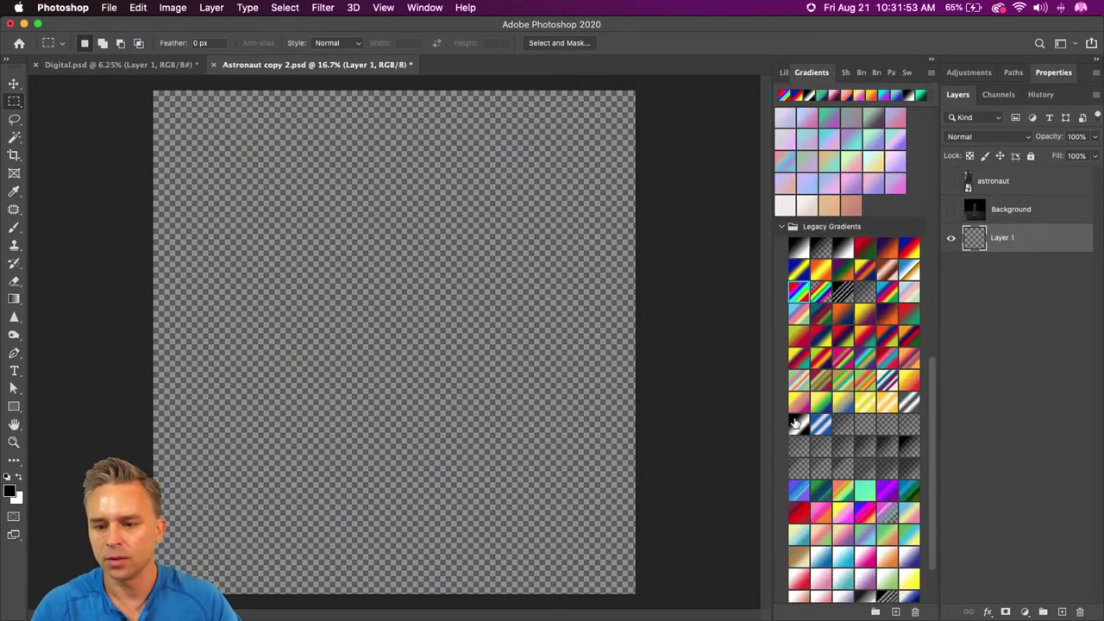
scroll(797, 423, "down", 5)
left_click(825, 318)
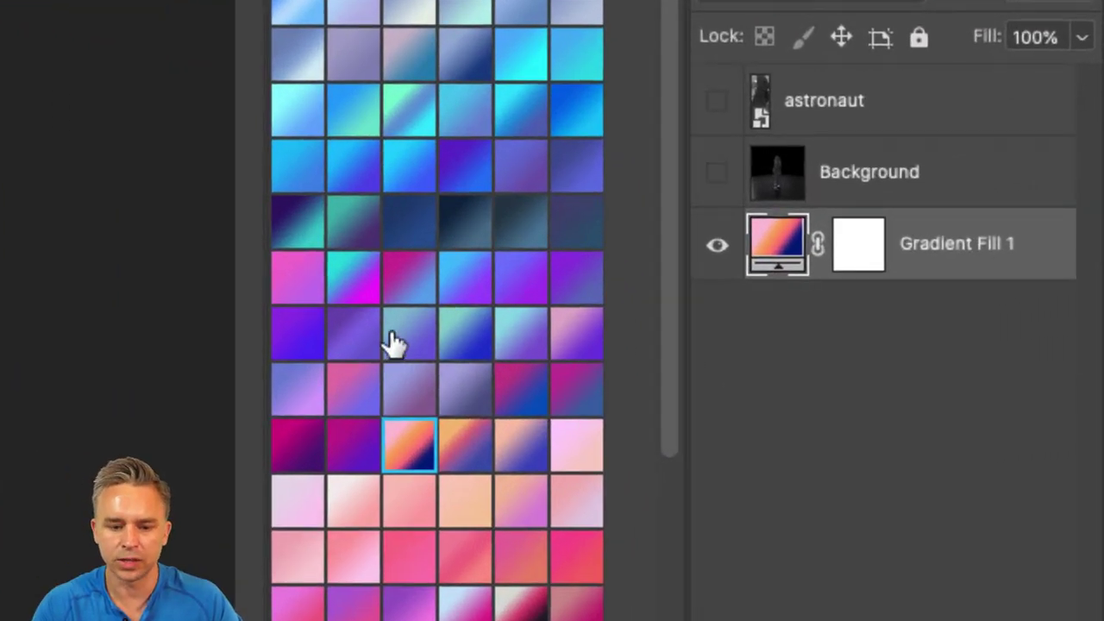
Step: Try purple and pink gradient presets on the gradient fill, and return it to the pink, orange and navy preset
left_click(424, 338)
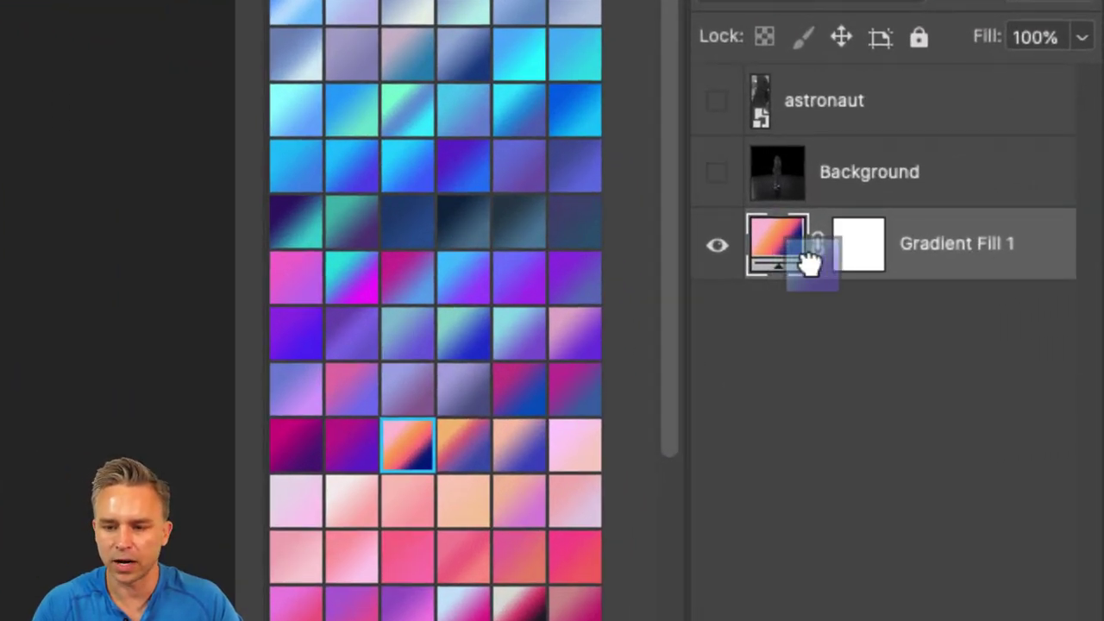
left_click(482, 237)
left_click(515, 283)
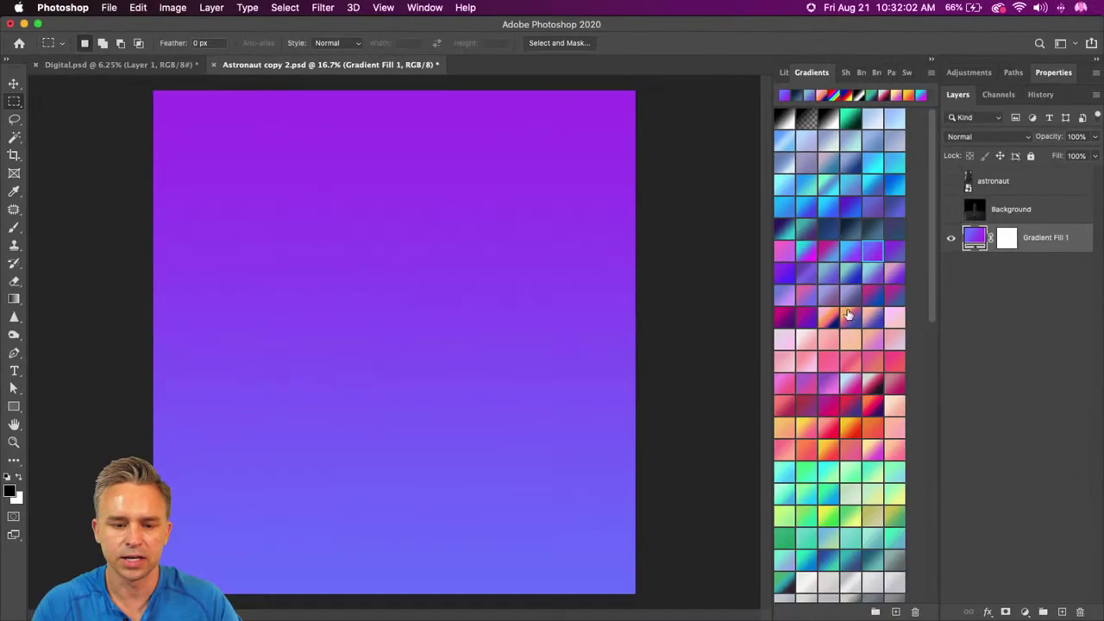
left_click(825, 317)
left_click(805, 384)
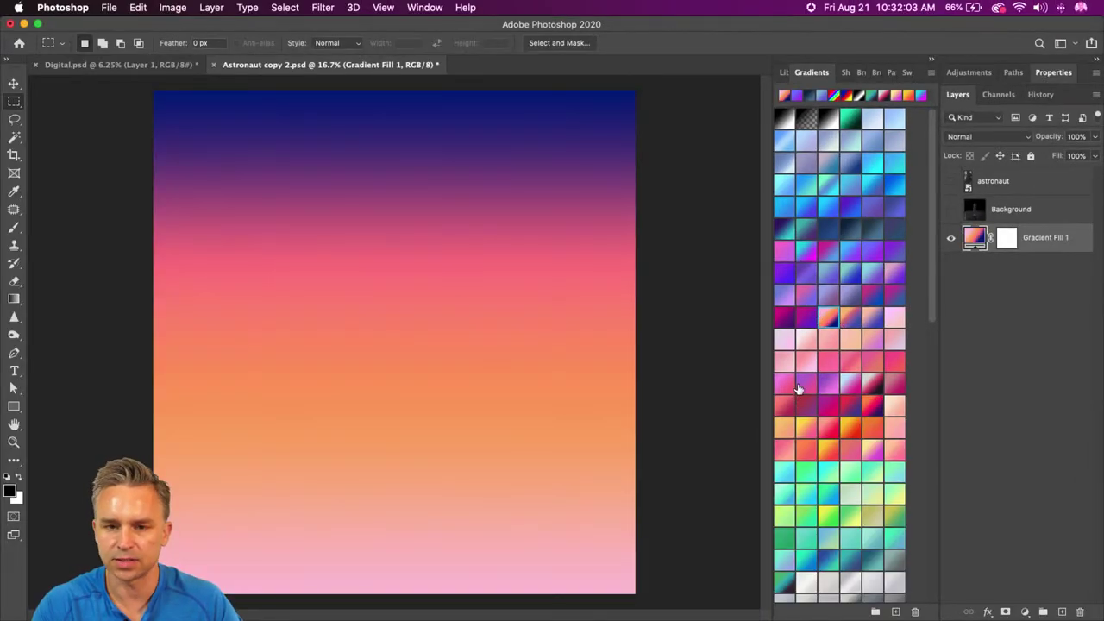
left_click(828, 315)
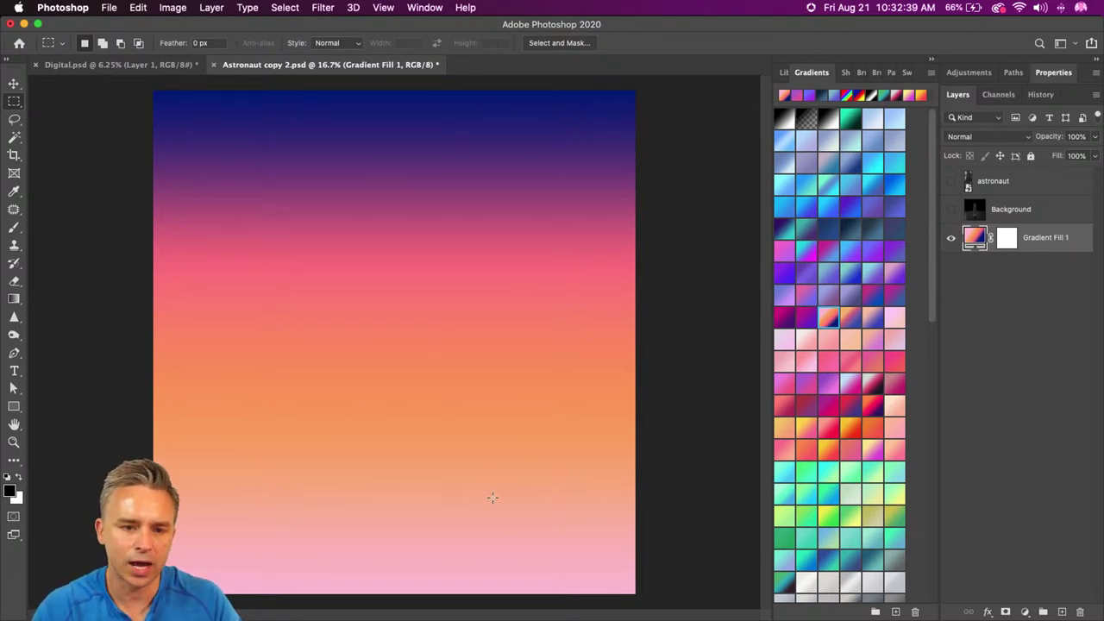
Step: Switch to Finder and open the Landscapes folder inside Filters on the Desktop, showing its images as icons
left_click(56, 65)
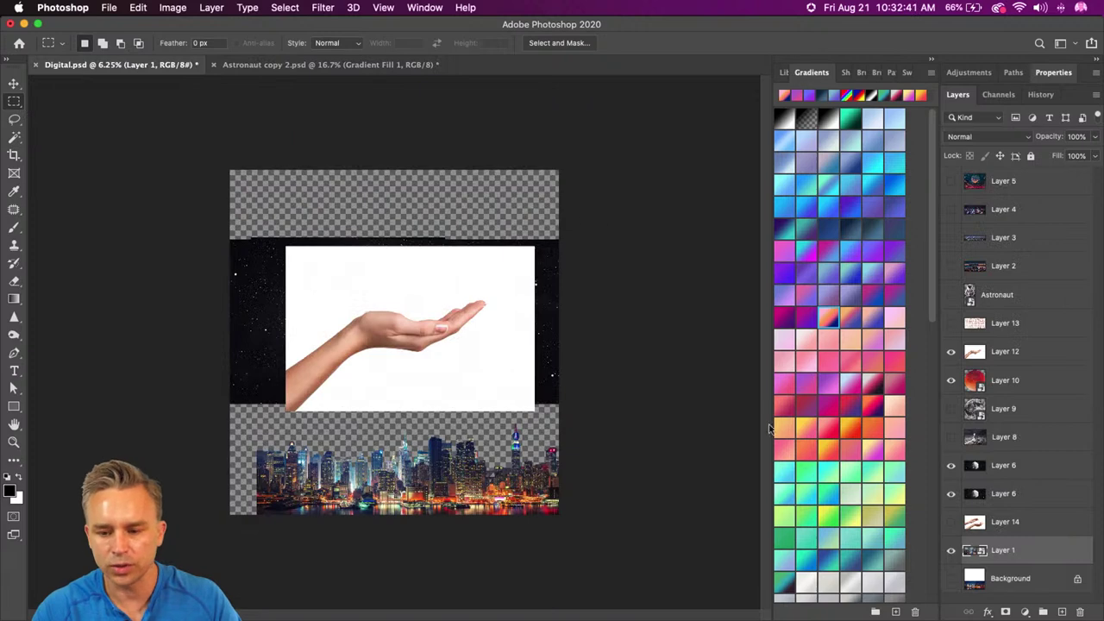
left_click(274, 64)
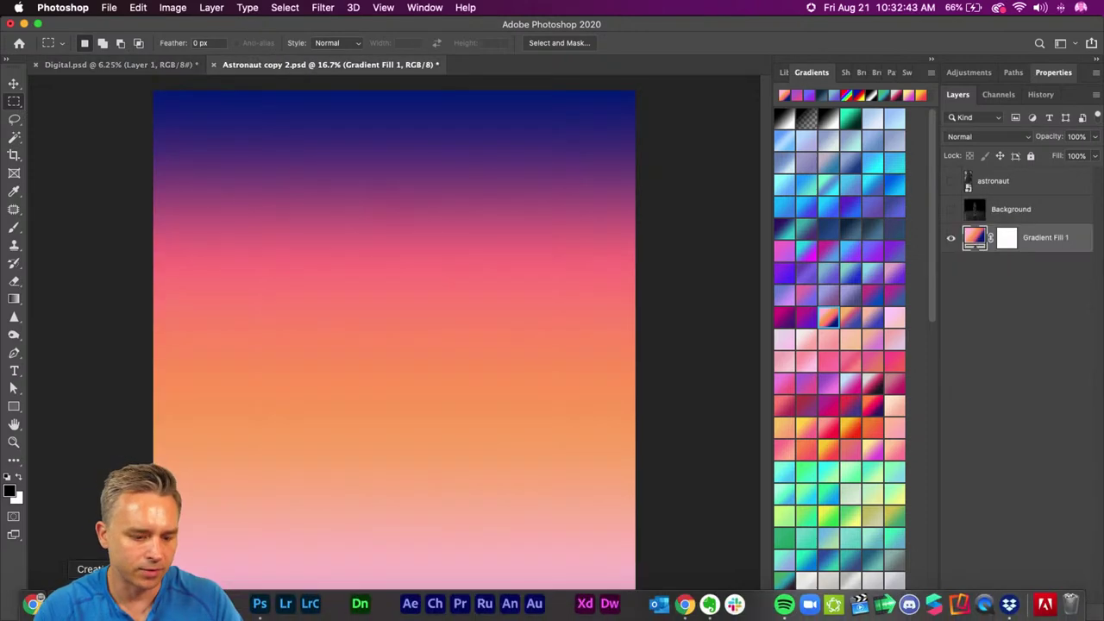
left_click(60, 604)
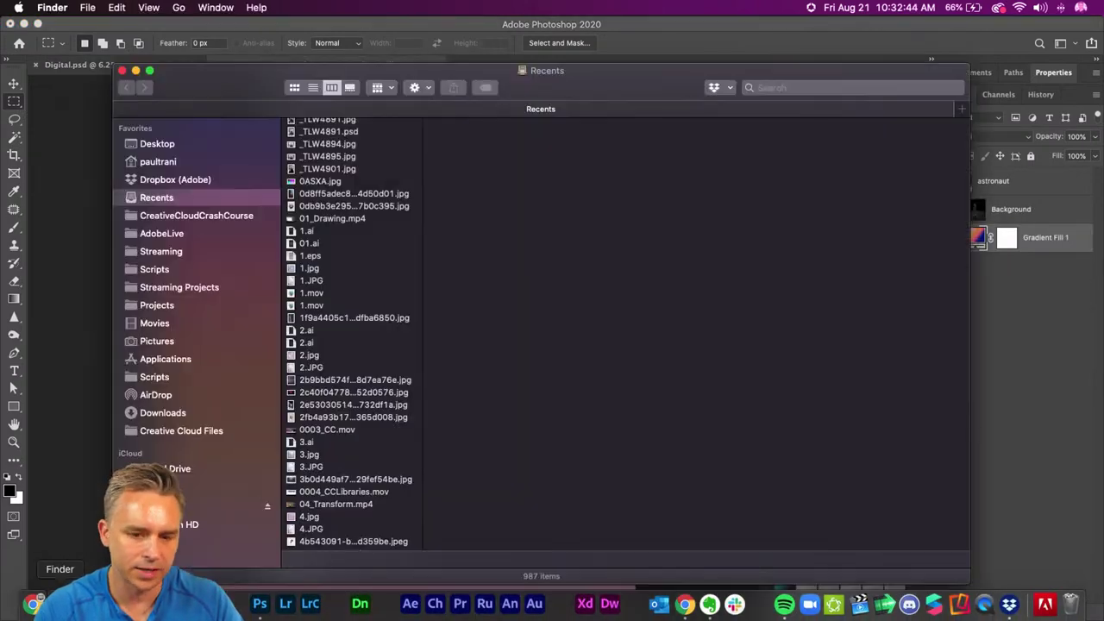
left_click(146, 161)
left_click(140, 144)
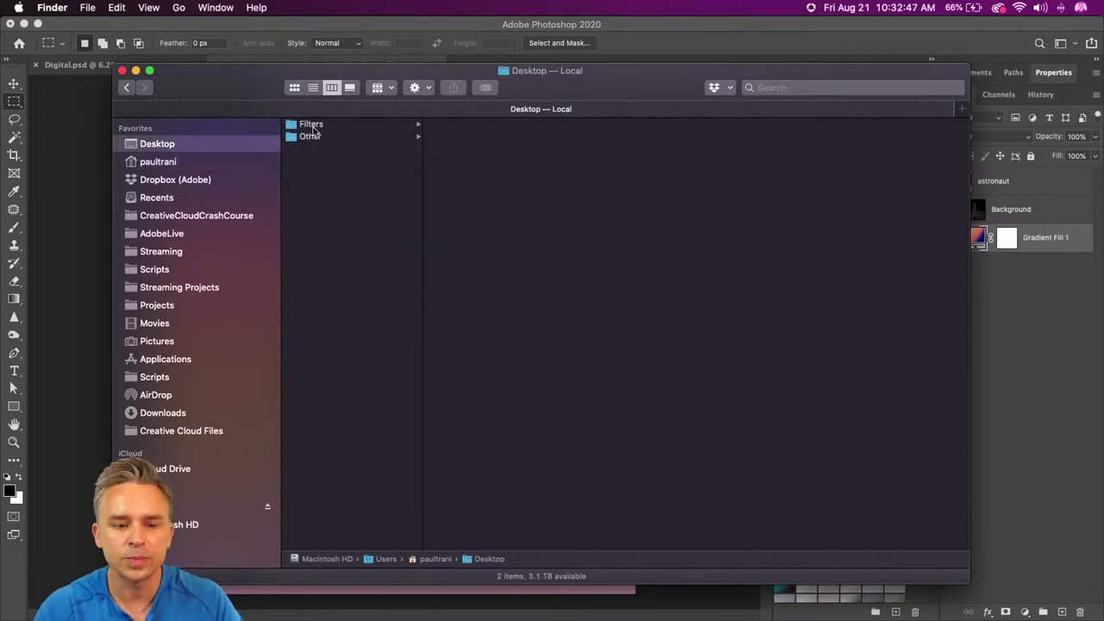
left_click(316, 126)
left_click(477, 126)
left_click(477, 126)
left_click(480, 138)
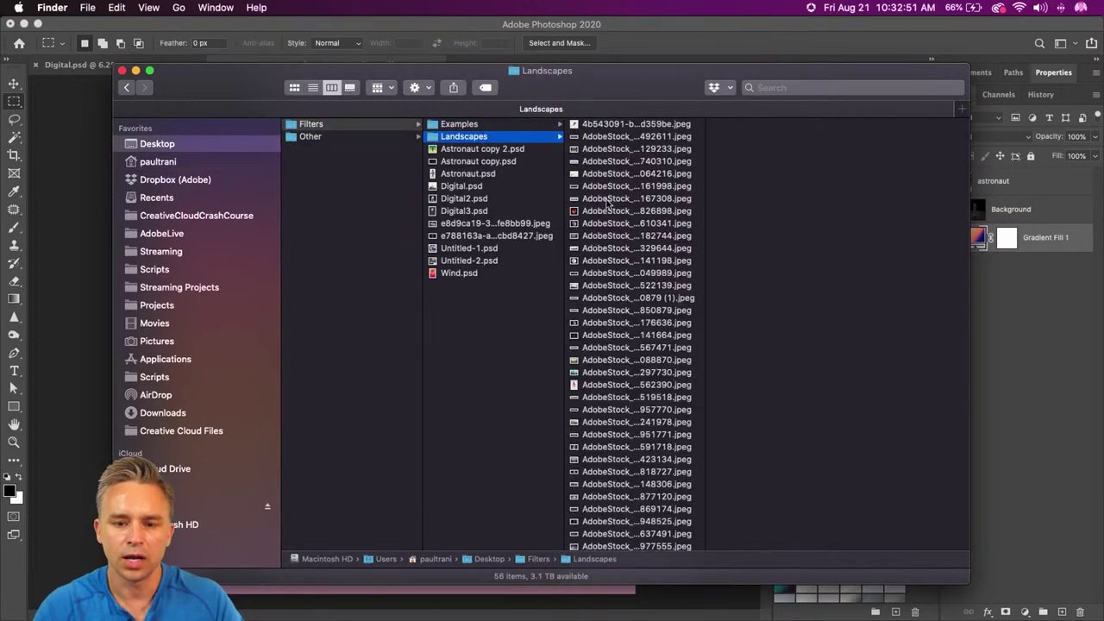
left_click(294, 88)
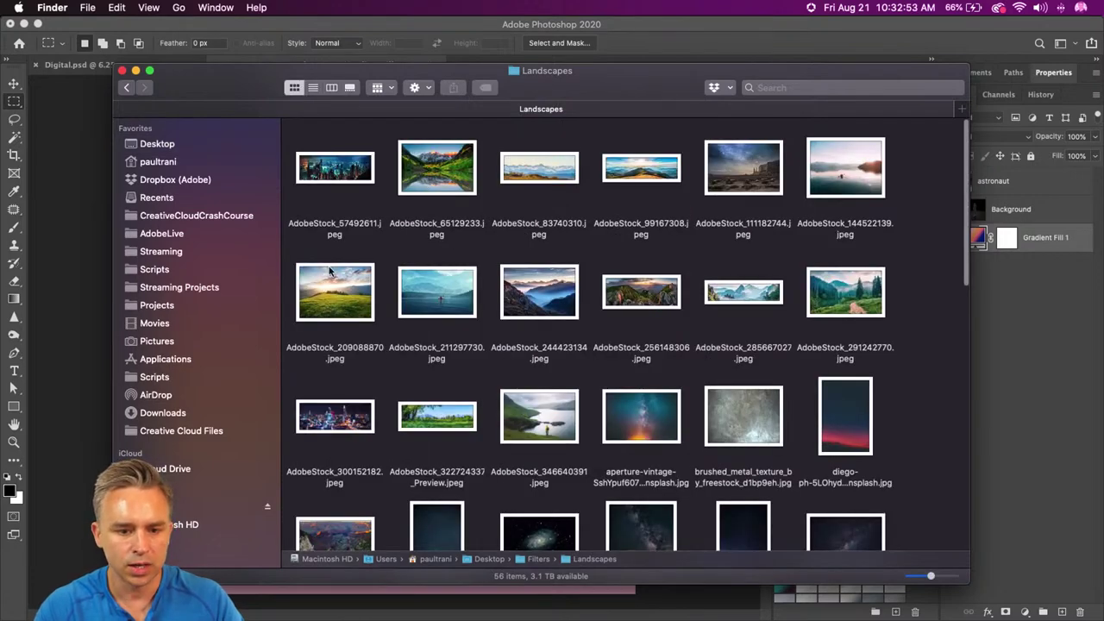
Step: Preview the landscape image AdobeStock_244423134.jpeg and open it in Photoshop
left_click(328, 293)
left_click(633, 295)
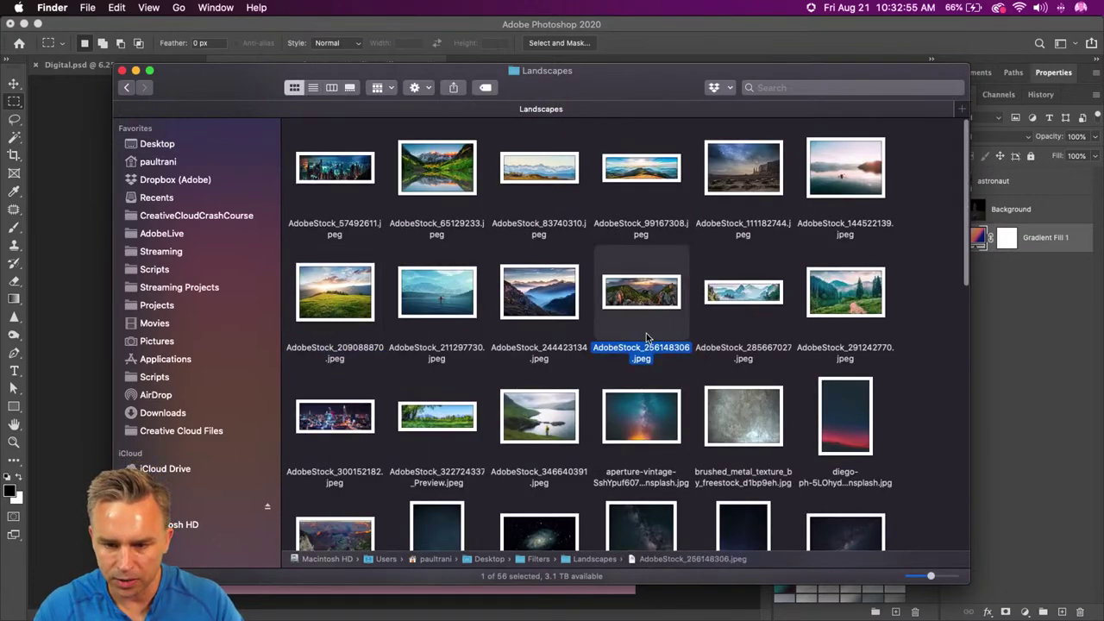
left_click(527, 297)
key("space")
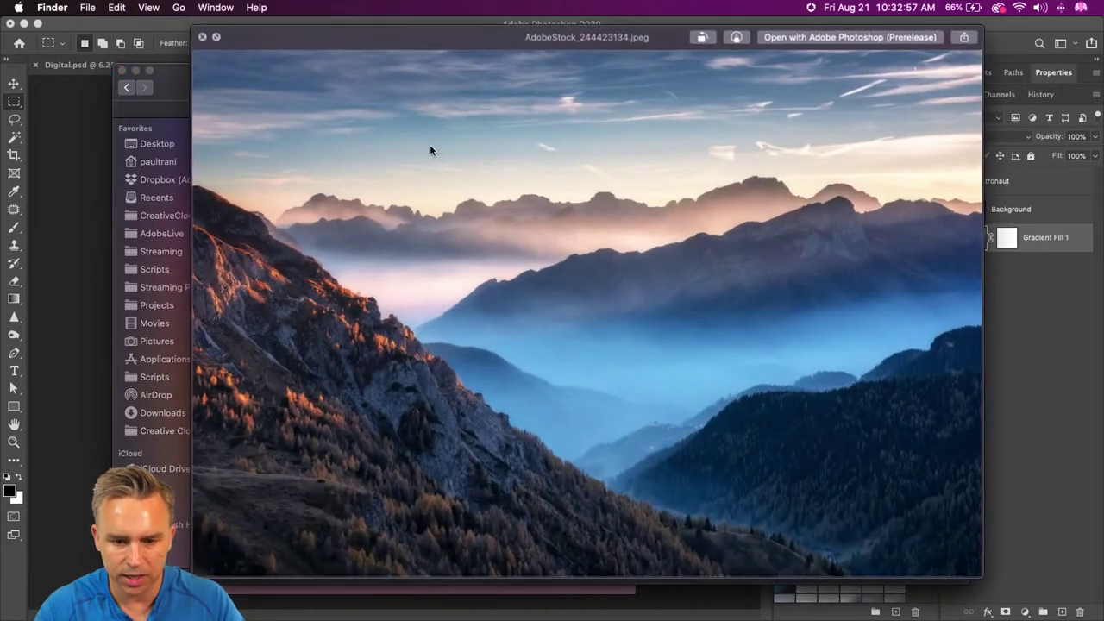
key("space")
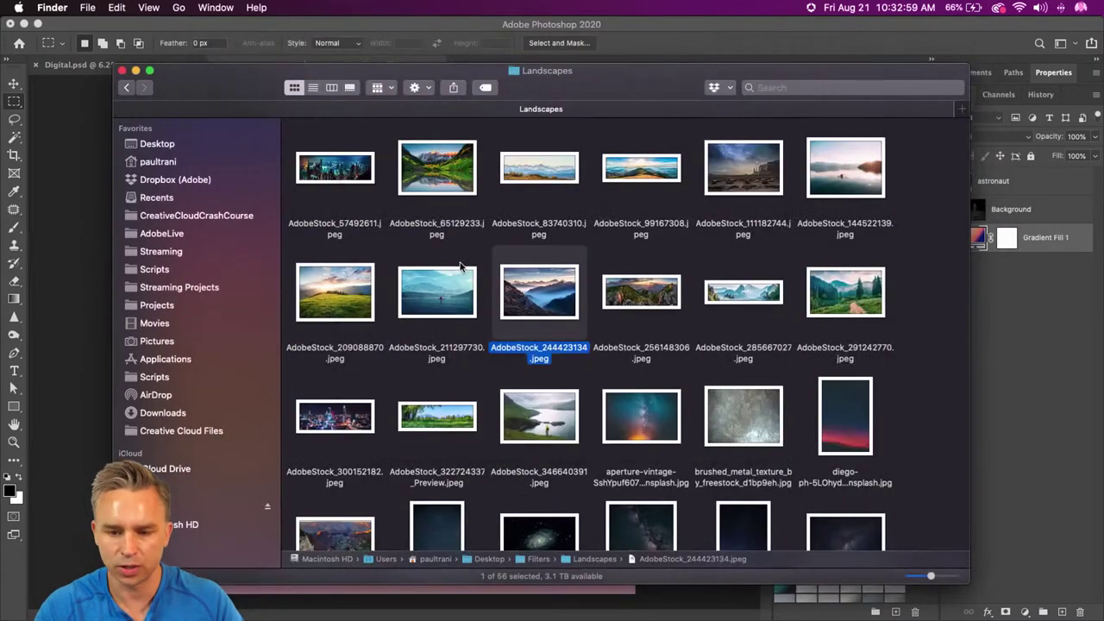
left_click_drag(541, 296, 262, 606)
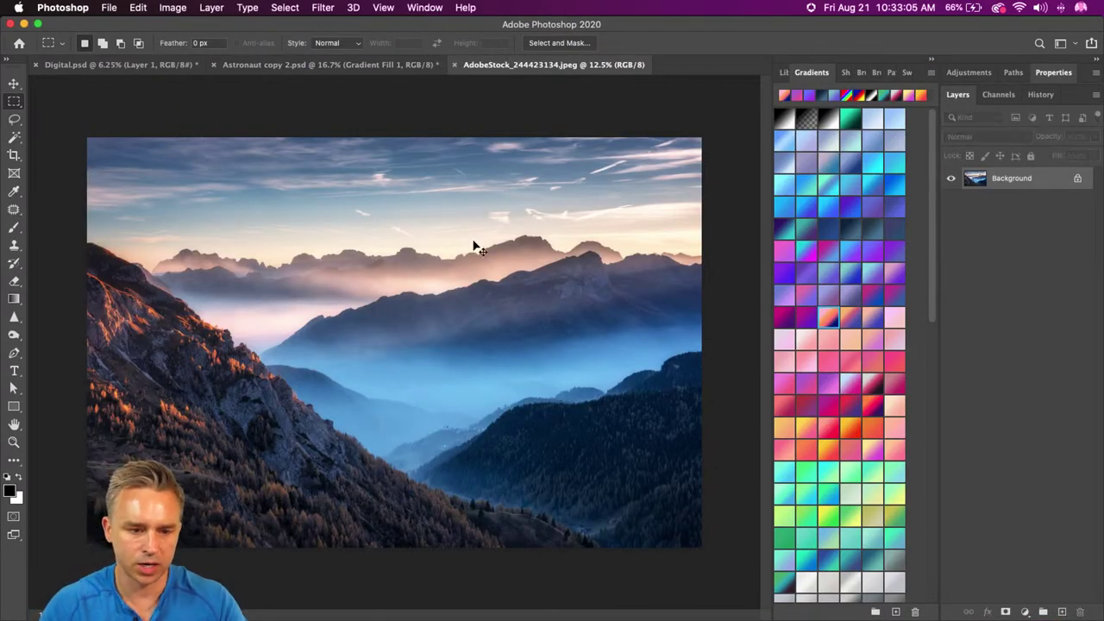
Step: Unlock the landscape's Background layer, convert it to a smart object and rename it scene1
scroll(473, 240, "up", 1)
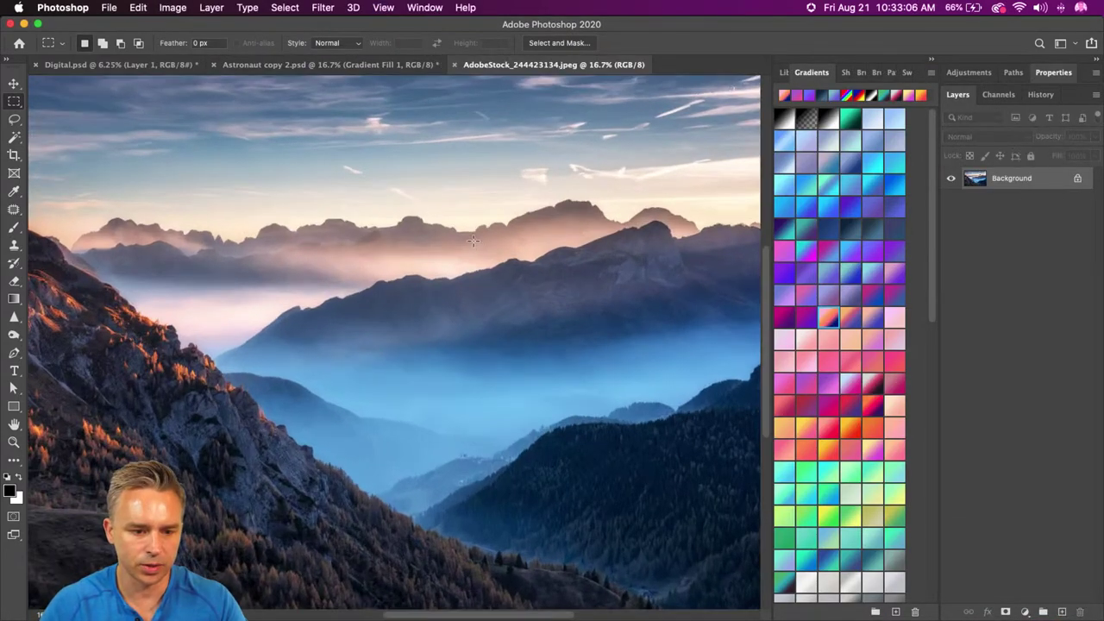
left_click(1077, 179)
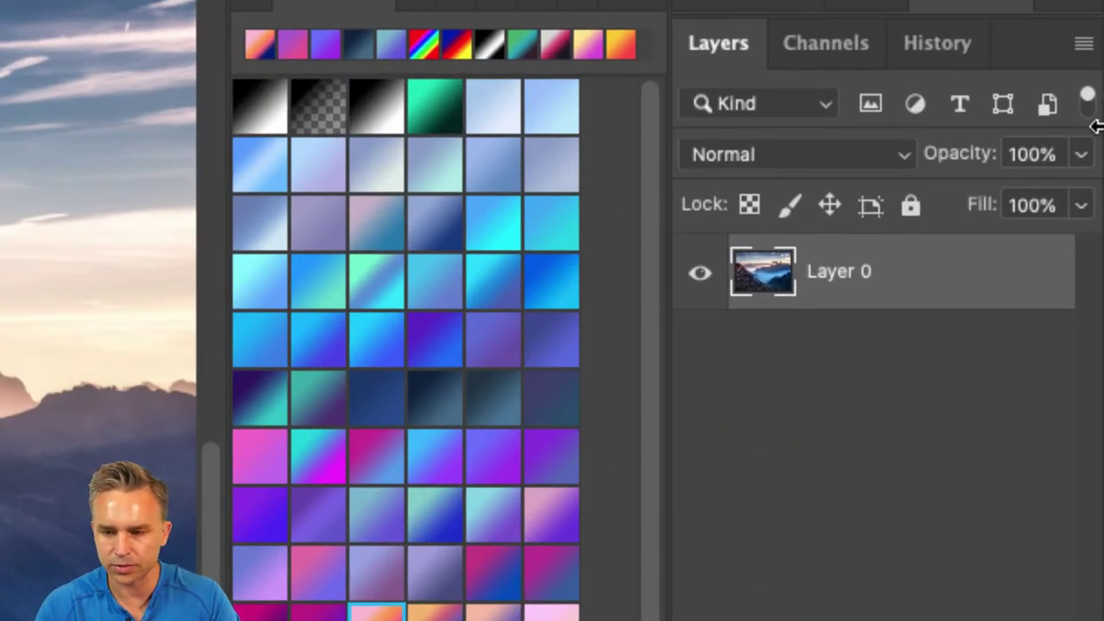
right_click(932, 266)
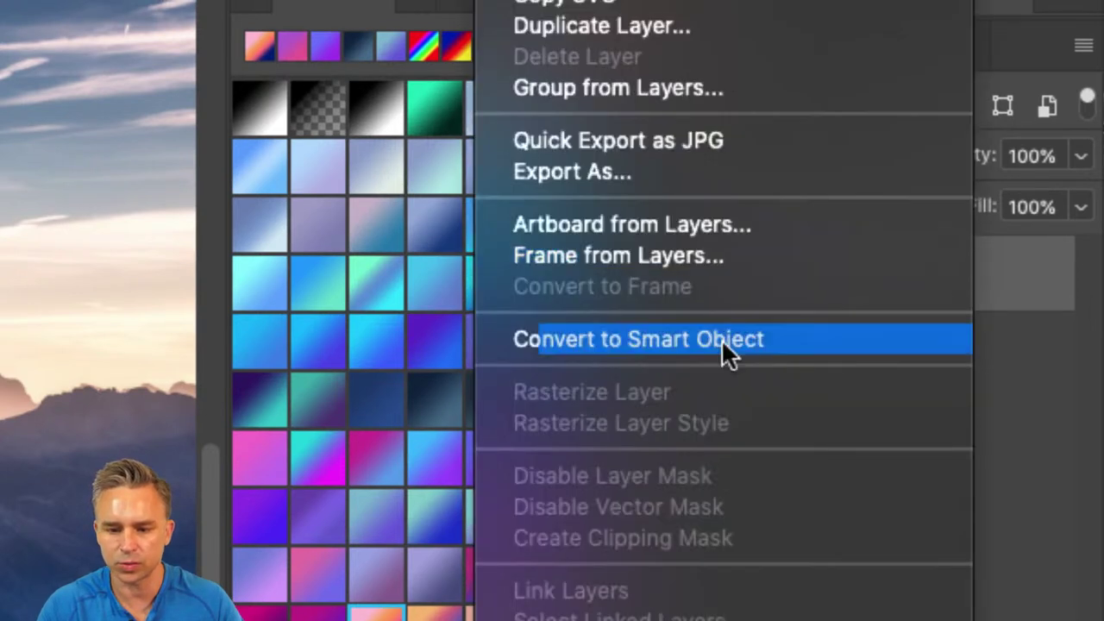
left_click(608, 340)
double_click(826, 274)
type("scene1")
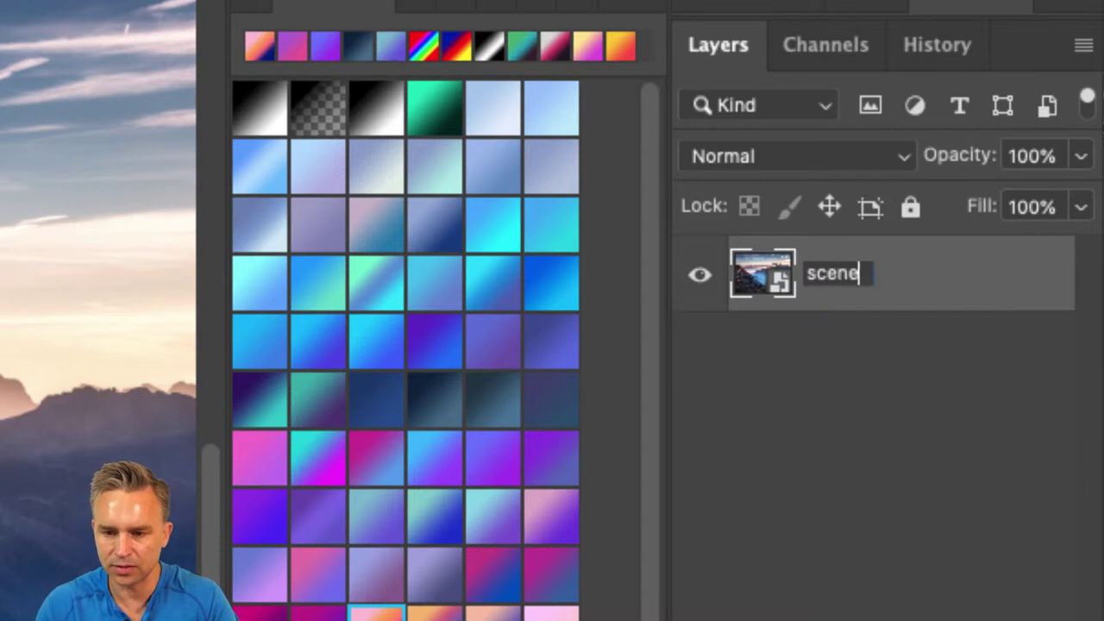
key("Return")
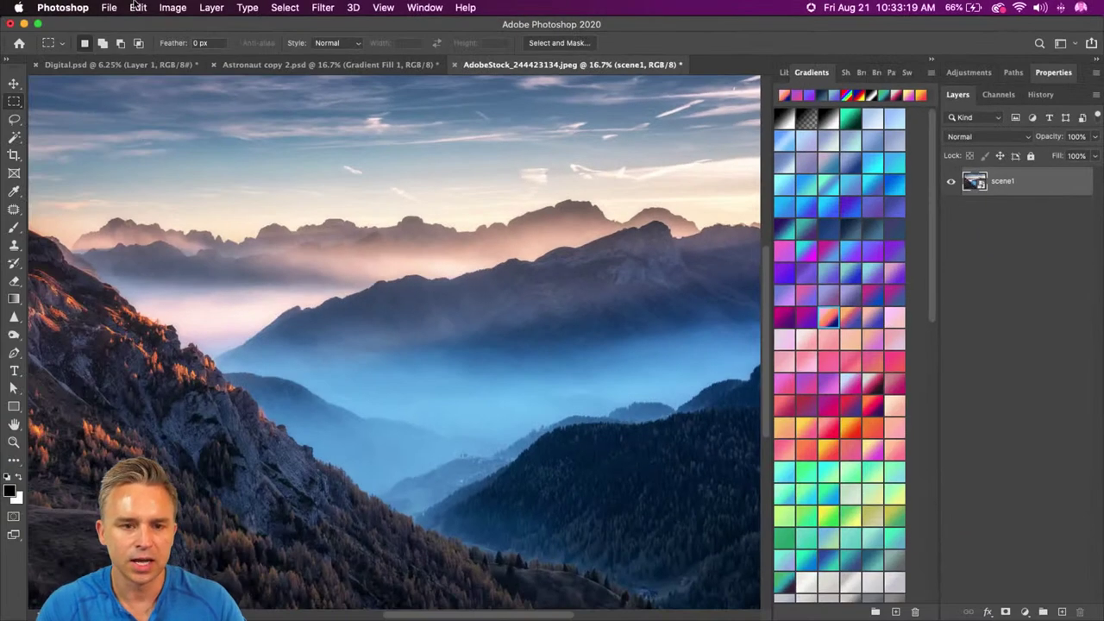
Step: Apply a 97 px Tilt-Shift blur to scene1 with the lower transition extended downward, and expand the layer's smart filters
left_click(323, 7)
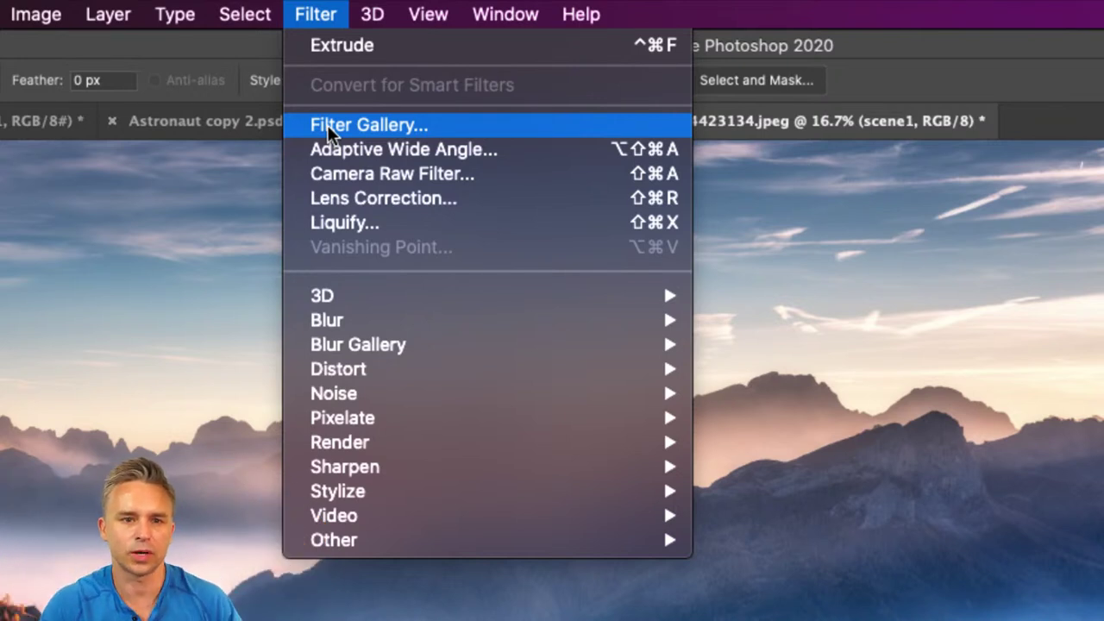
left_click(164, 246)
left_click(298, 8)
left_click(291, 9)
left_click(316, 8)
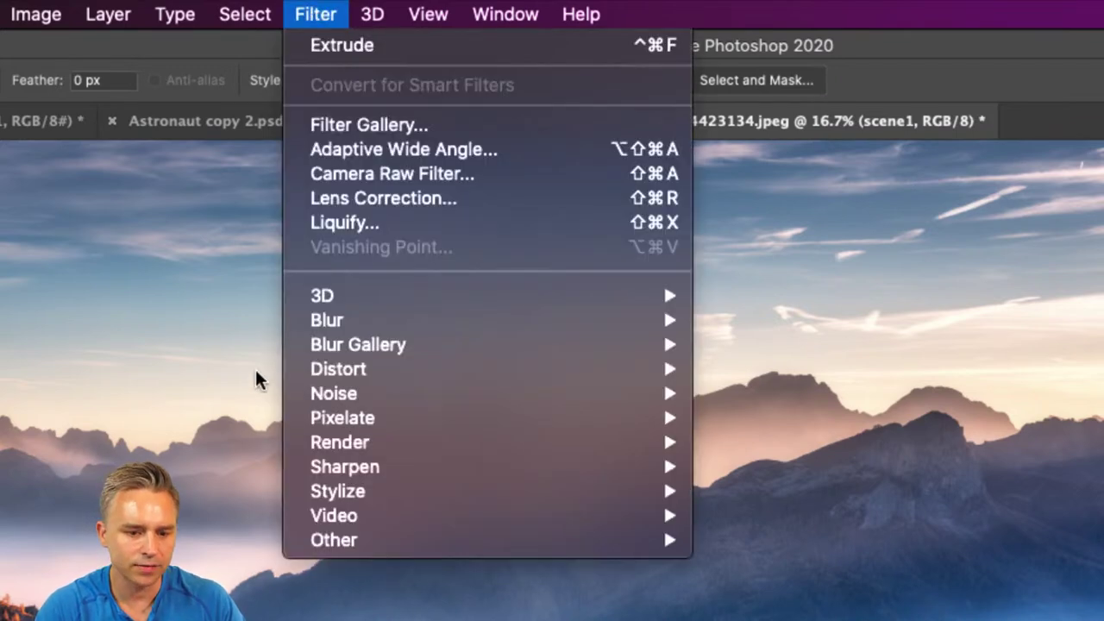
mouse_move(328, 327)
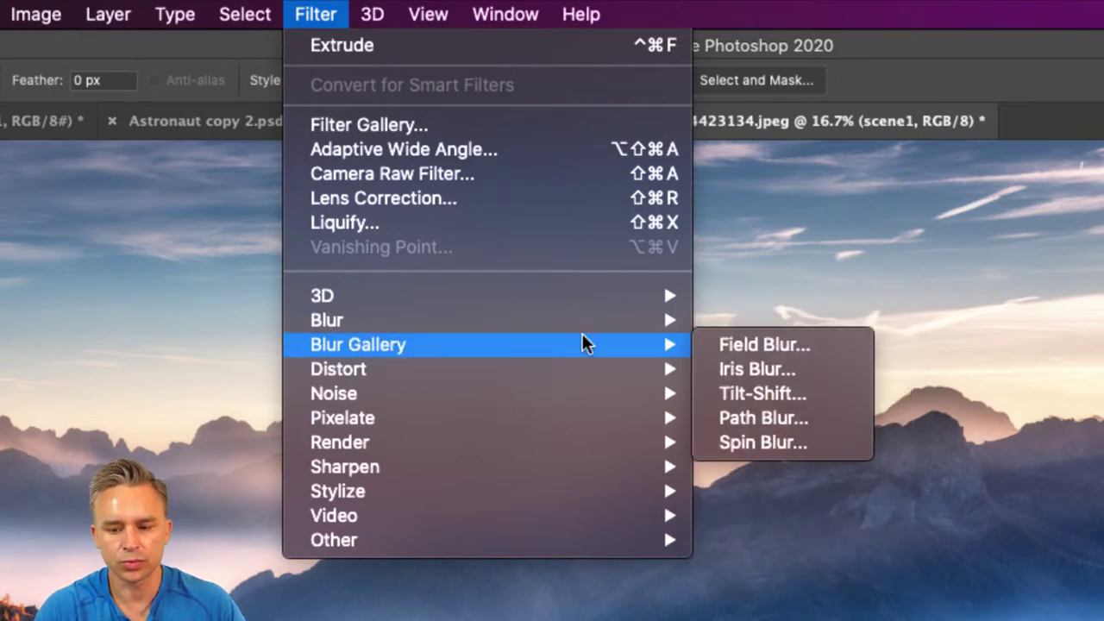
left_click(729, 398)
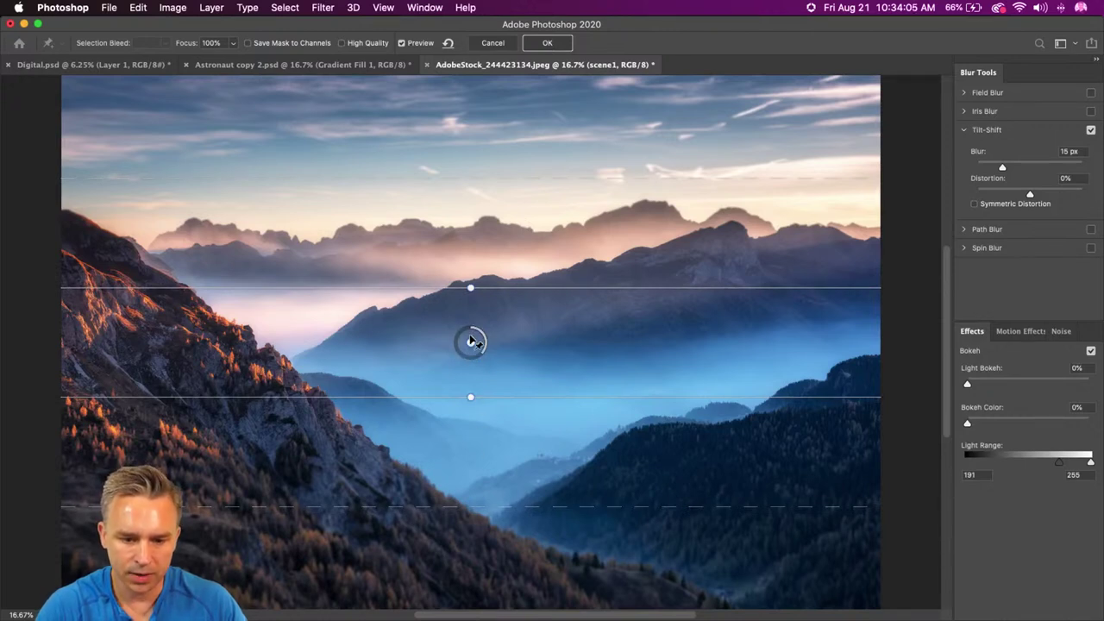
left_click_drag(470, 357, 454, 338)
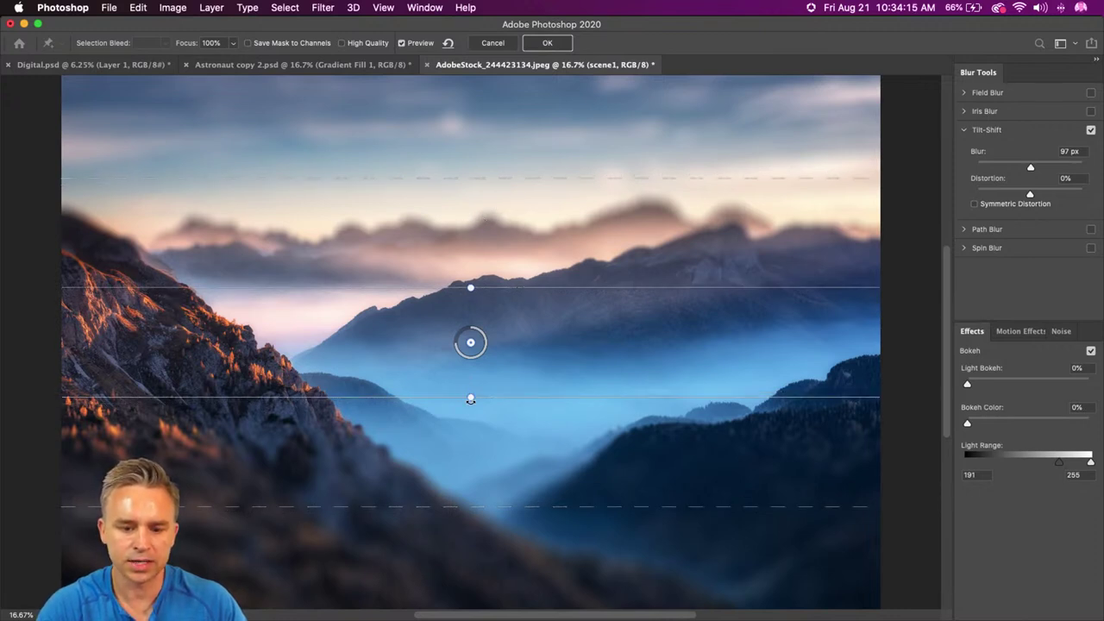
left_click_drag(470, 505, 471, 603)
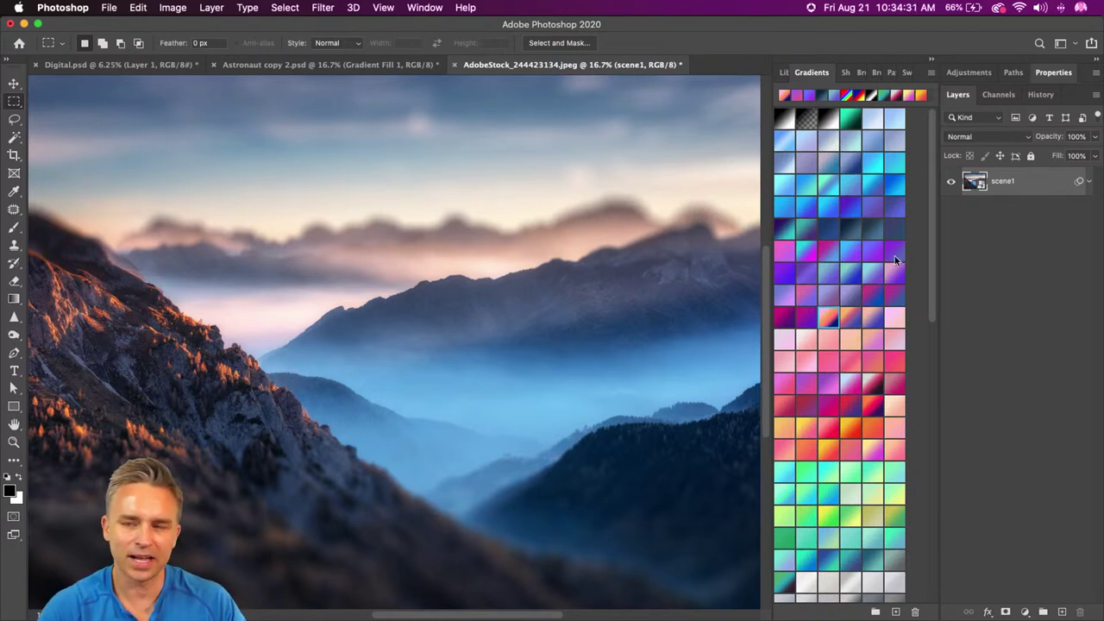
left_click(1088, 184)
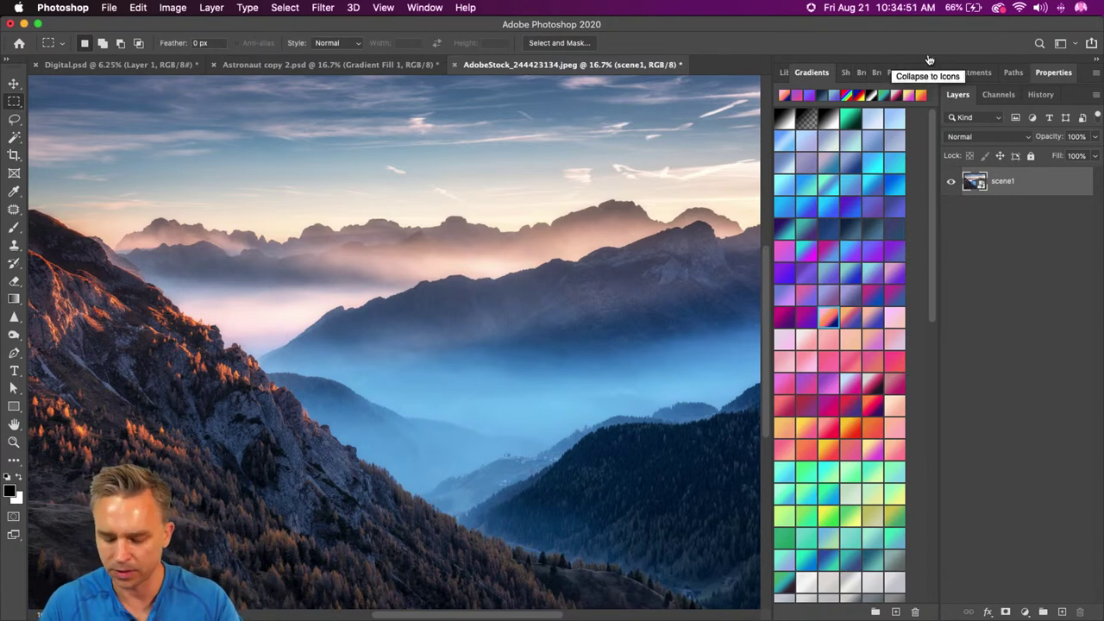
Step: Open the Camera Raw Filter on the scene1 smart object and apply the automatic tone adjustments
key("super+equal")
left_click_drag(205, 319, 431, 239)
left_click(314, 173)
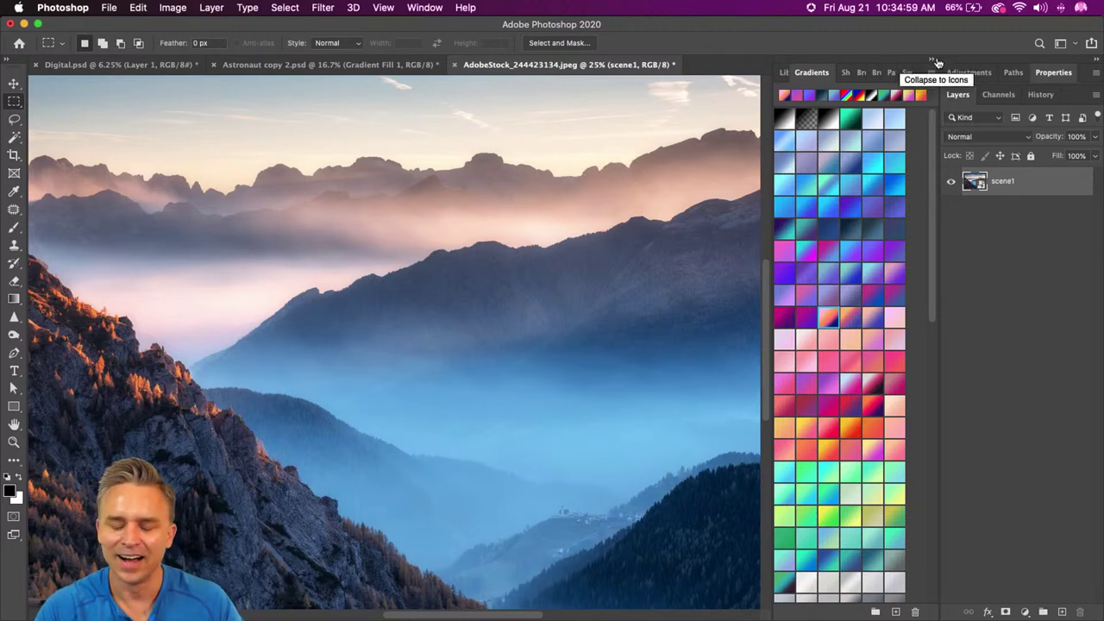
left_click(323, 8)
mouse_move(316, 226)
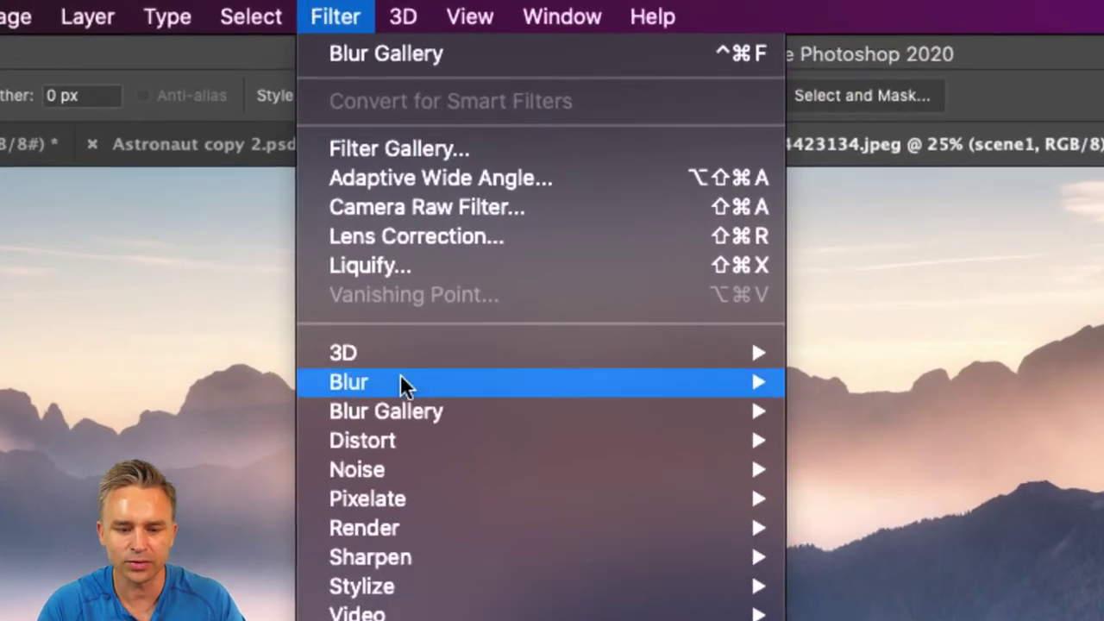
mouse_move(413, 395)
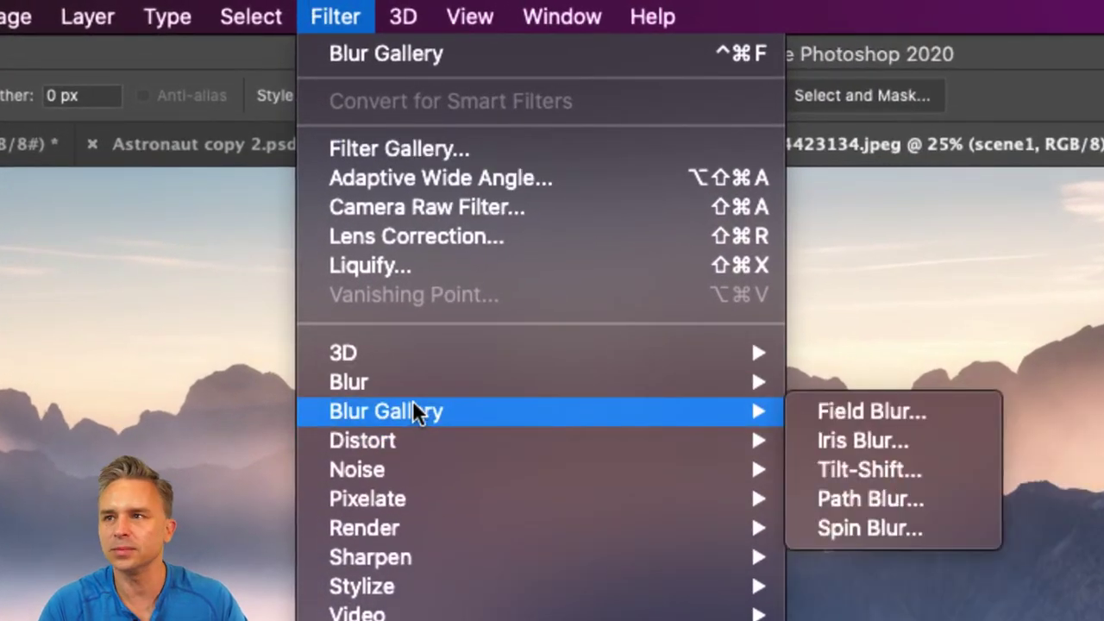
left_click(434, 207)
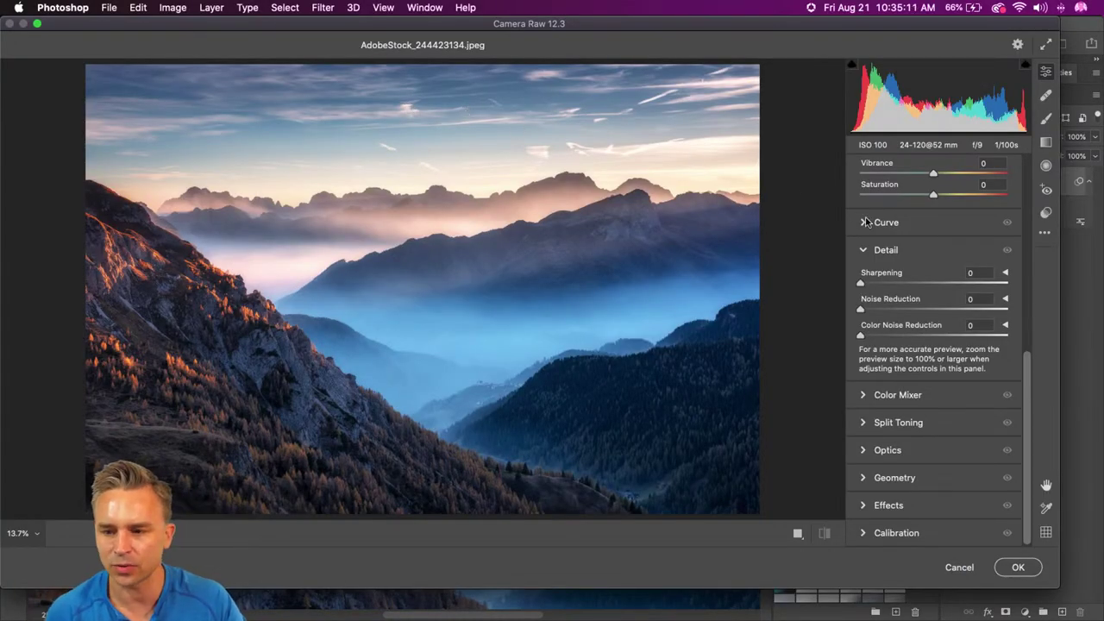
scroll(888, 226, "up", 5)
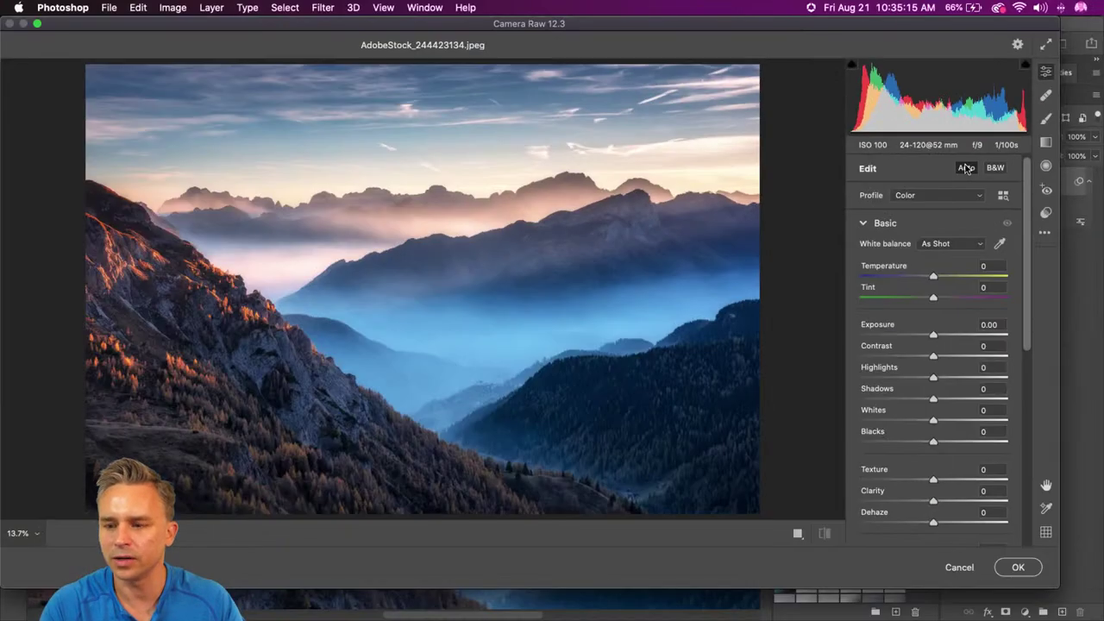
left_click(862, 216)
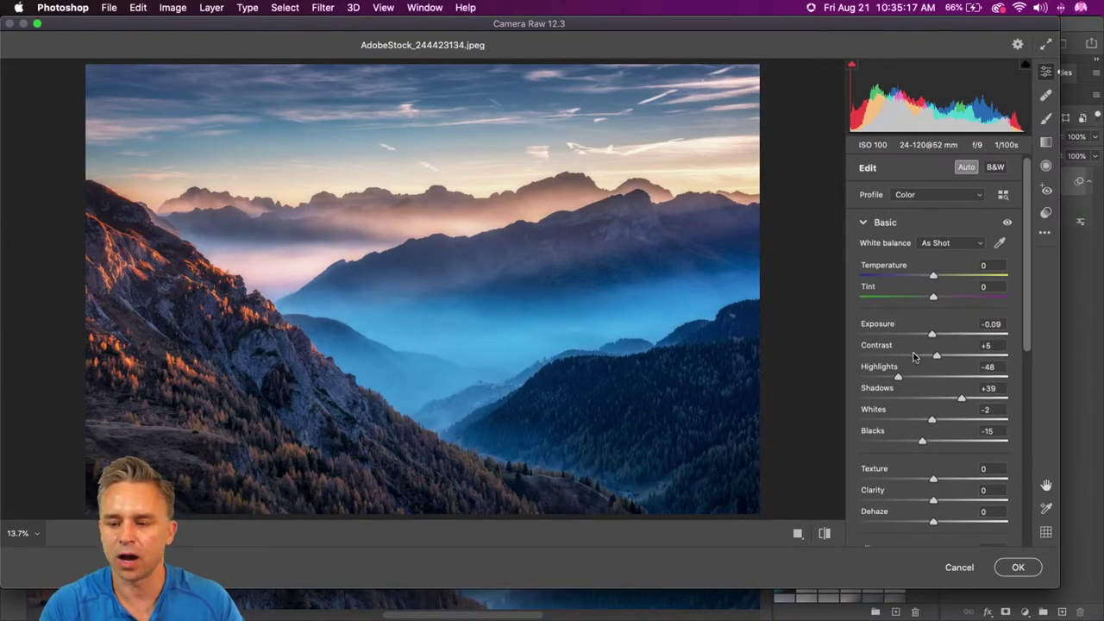
Step: Set Clarity to +90, Dehaze to +7 and Texture to +65, and apply the Camera Raw Filter to scene1
scroll(916, 352, "down", 5)
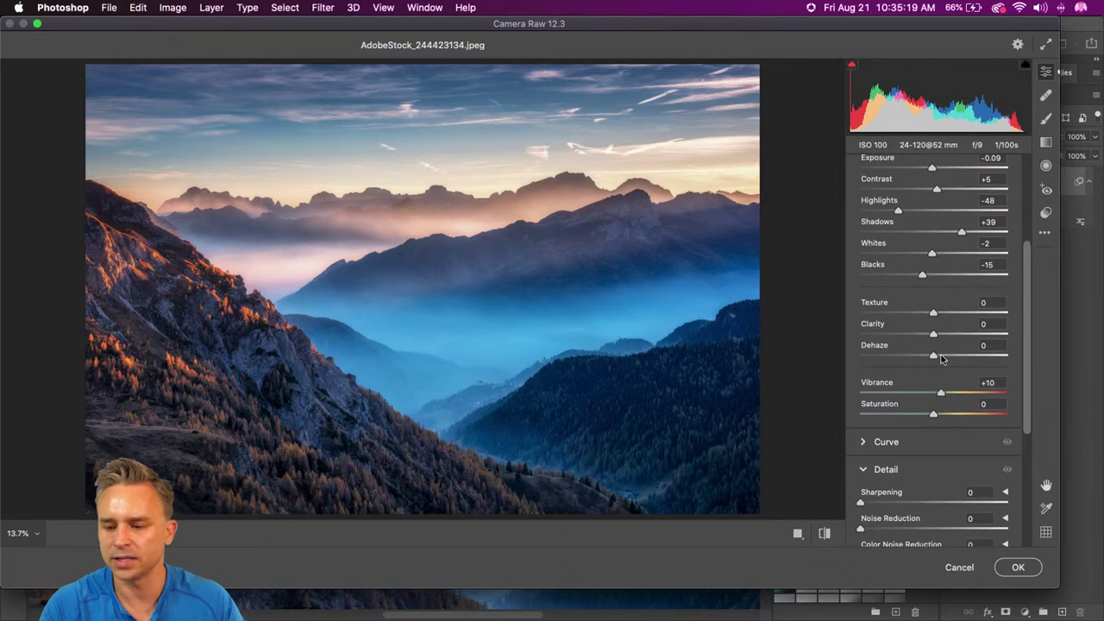
scroll(928, 207, "up", 3)
scroll(939, 397, "down", 2)
left_click_drag(932, 393, 999, 390)
mouse_move(938, 417)
left_mouse_down()
mouse_move(980, 414)
mouse_move(900, 419)
mouse_move(972, 417)
mouse_move(944, 416)
left_mouse_up()
left_click_drag(932, 368, 983, 370)
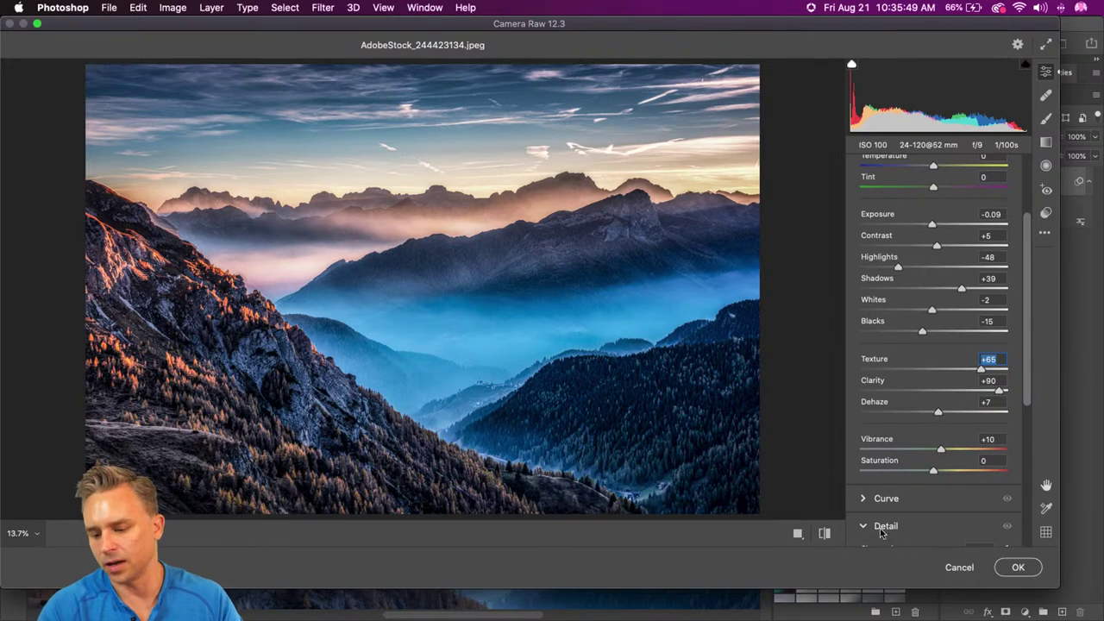
left_click(1017, 567)
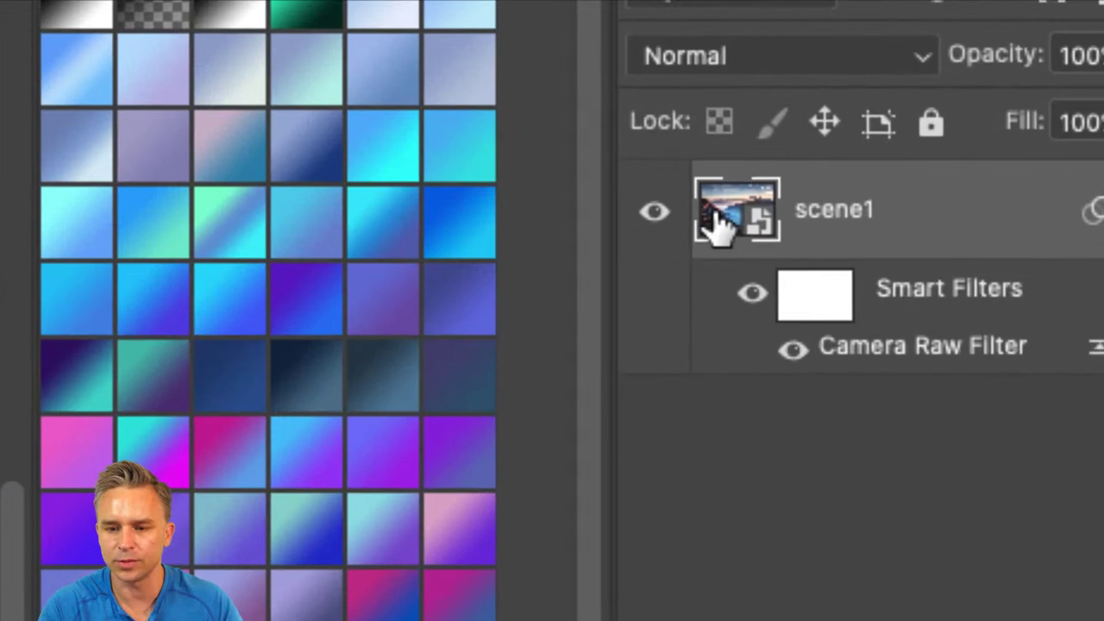
Step: Open scene1's smart object contents and preview the embedded Layer 01.psb file in Finder
double_click(729, 216)
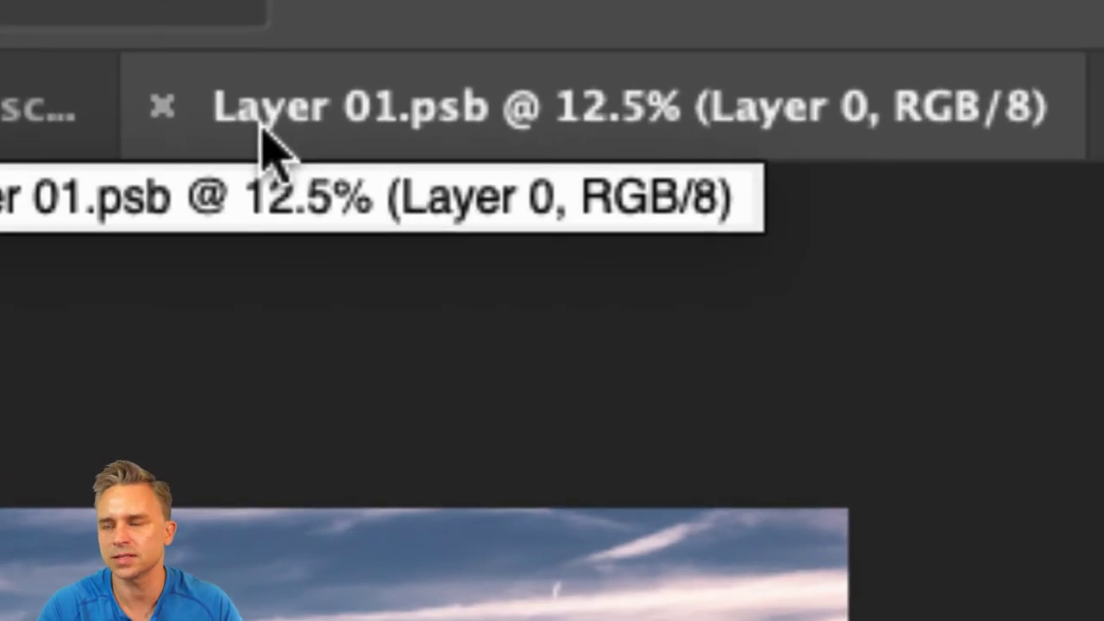
right_click(404, 123)
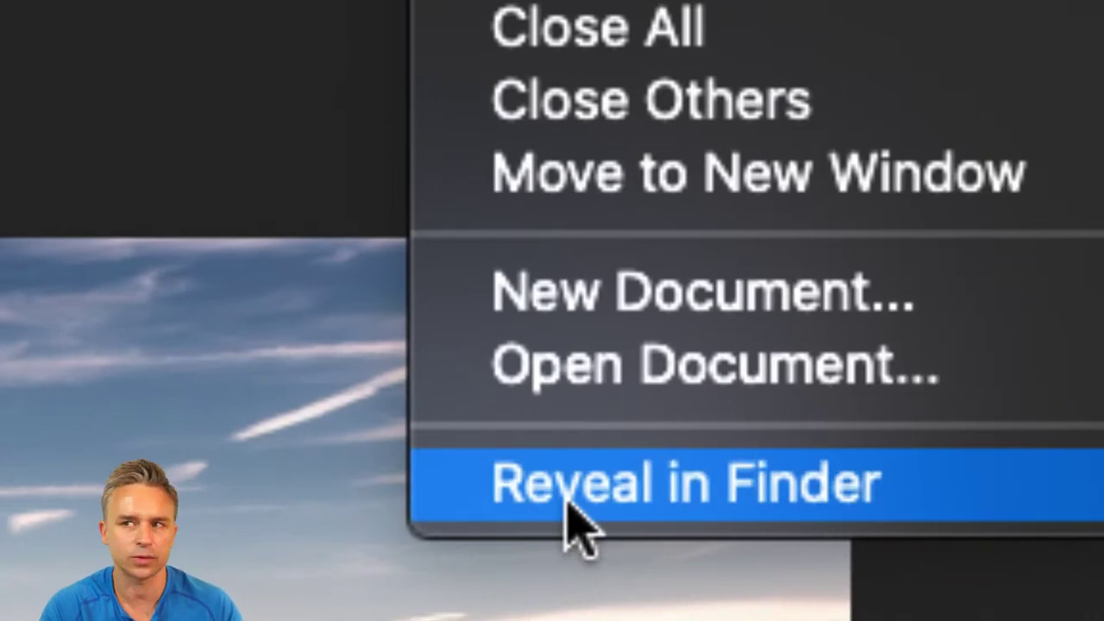
left_click(573, 517)
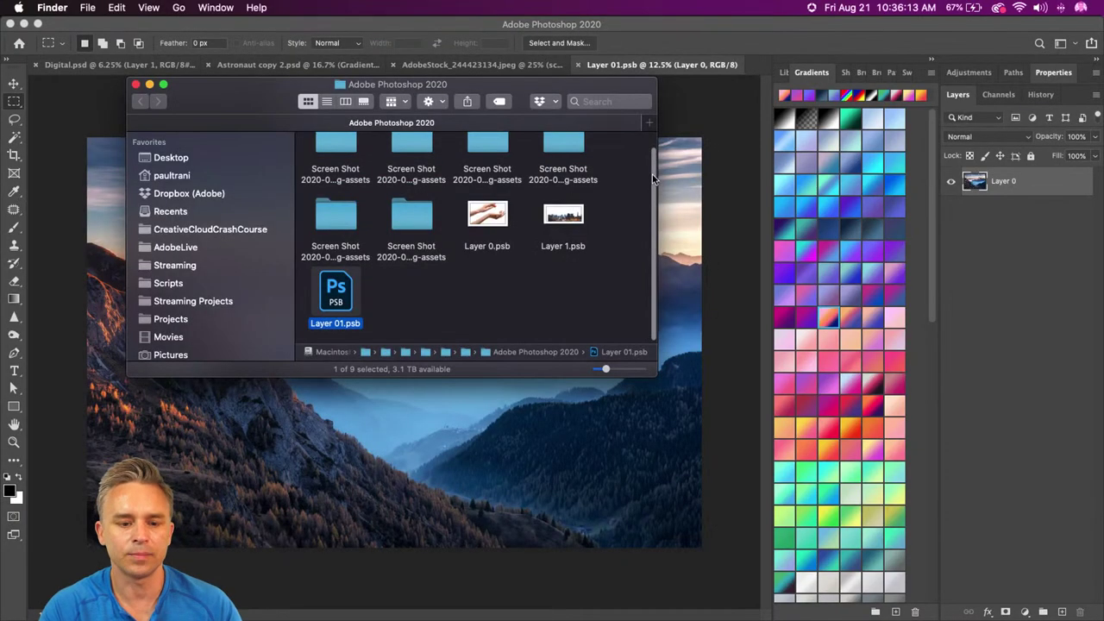
key("space")
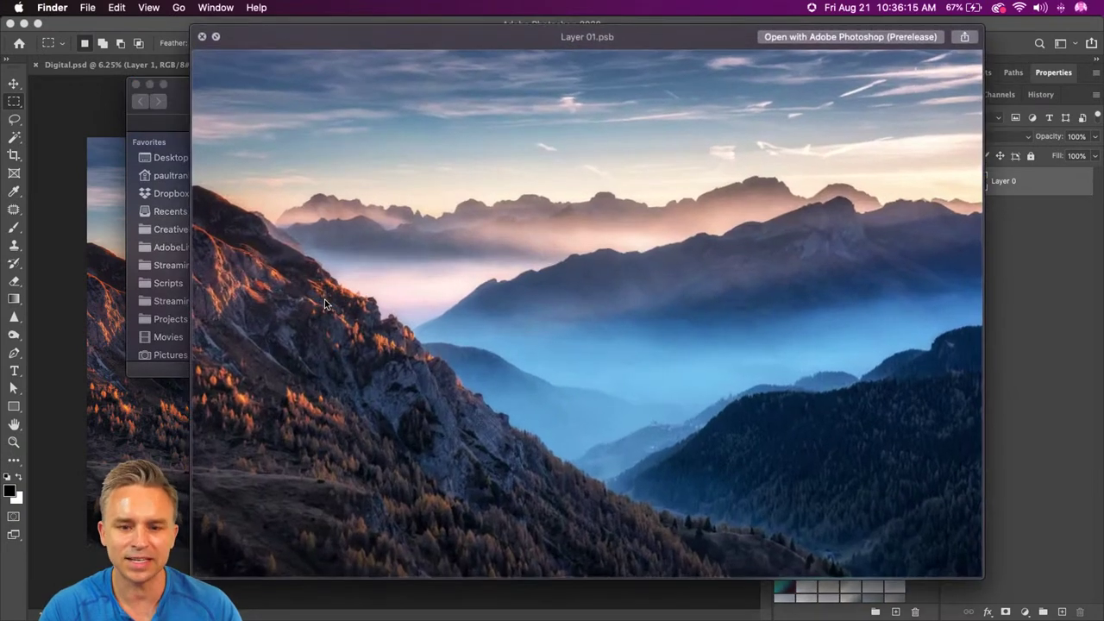
key("space")
Step: Return from Finder to Photoshop and close the Layer 01.psb document
left_click(517, 321)
left_click_drag(563, 86, 607, 155)
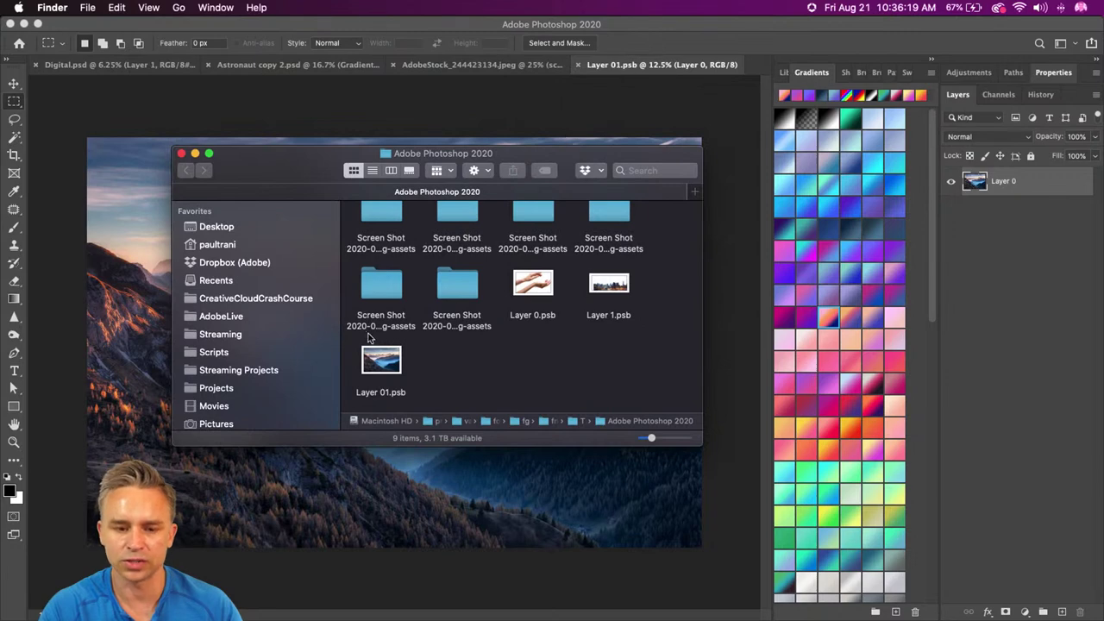
left_click(388, 371)
left_click(632, 40)
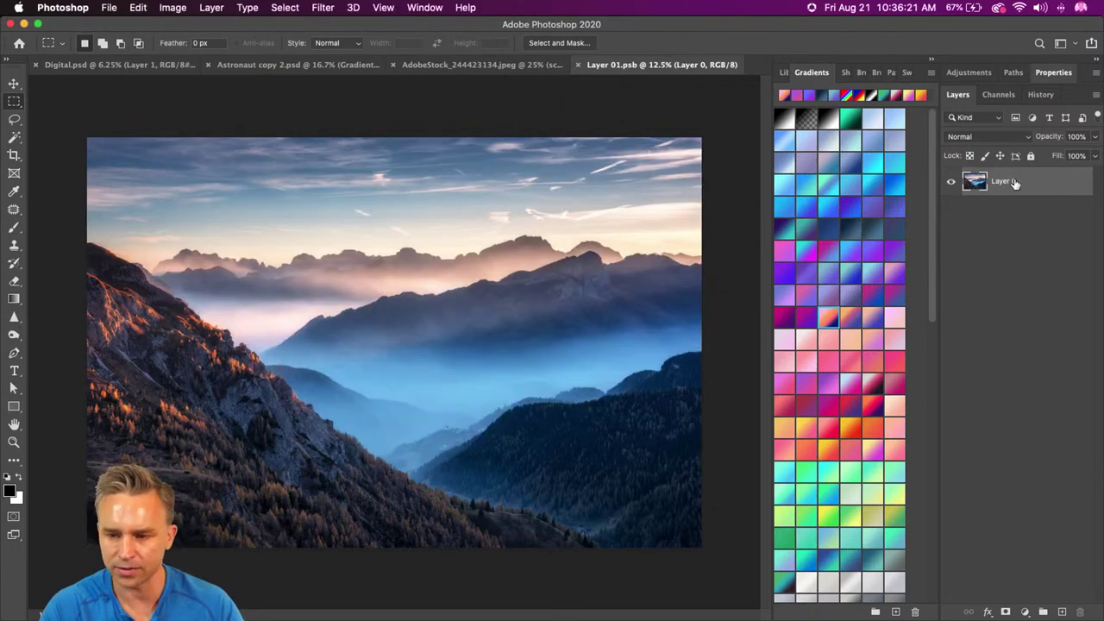
left_click(577, 65)
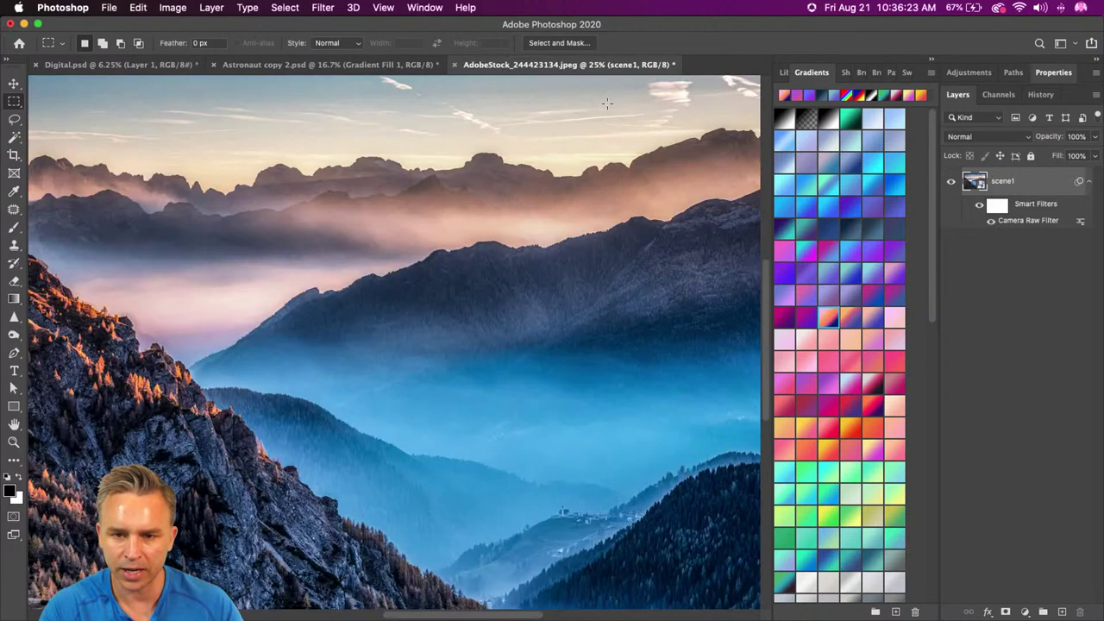
Step: Duplicate the scene1 layer, delete the Camera Raw Filter from the upper copy and collapse the lower copy's smart filters
key("super+j")
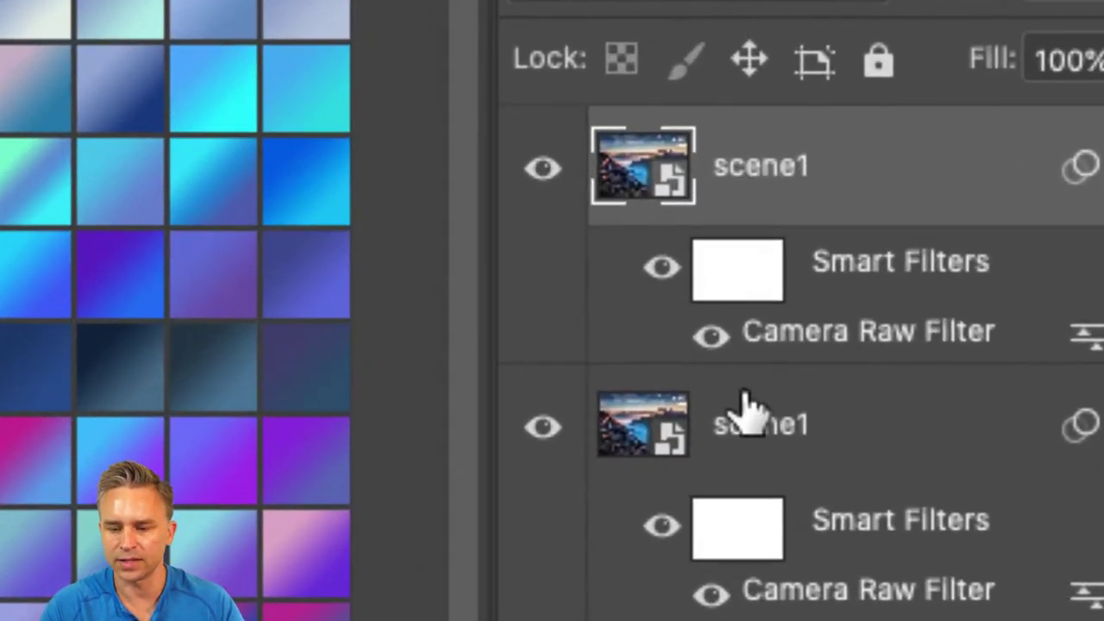
left_click(1000, 238)
left_click(752, 176)
left_click(769, 421)
left_click(750, 200)
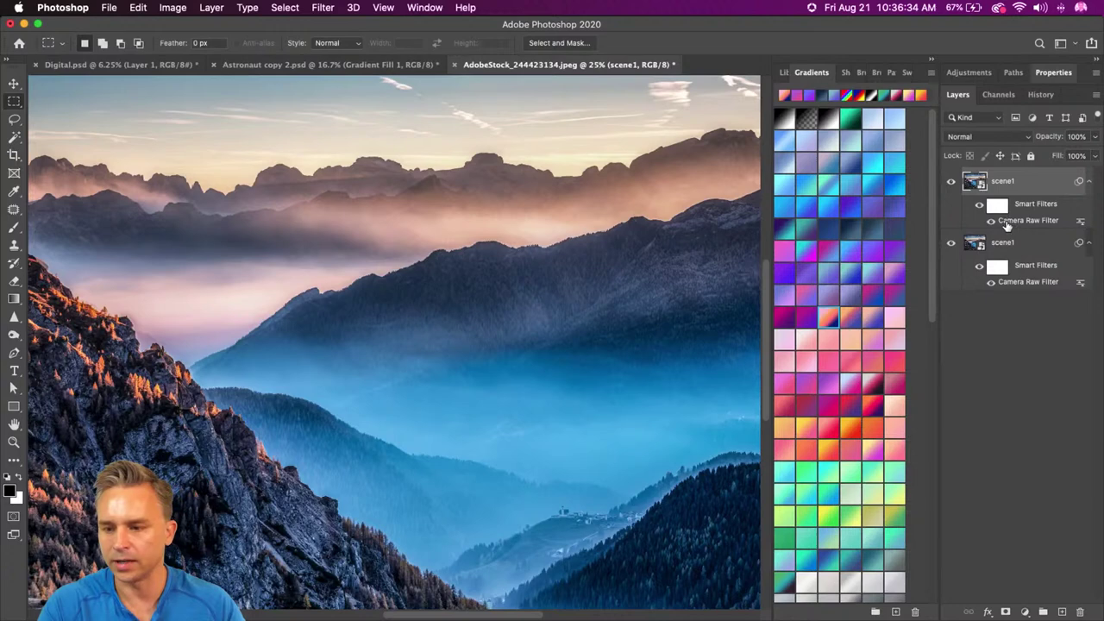
left_click_drag(1005, 224, 1079, 611)
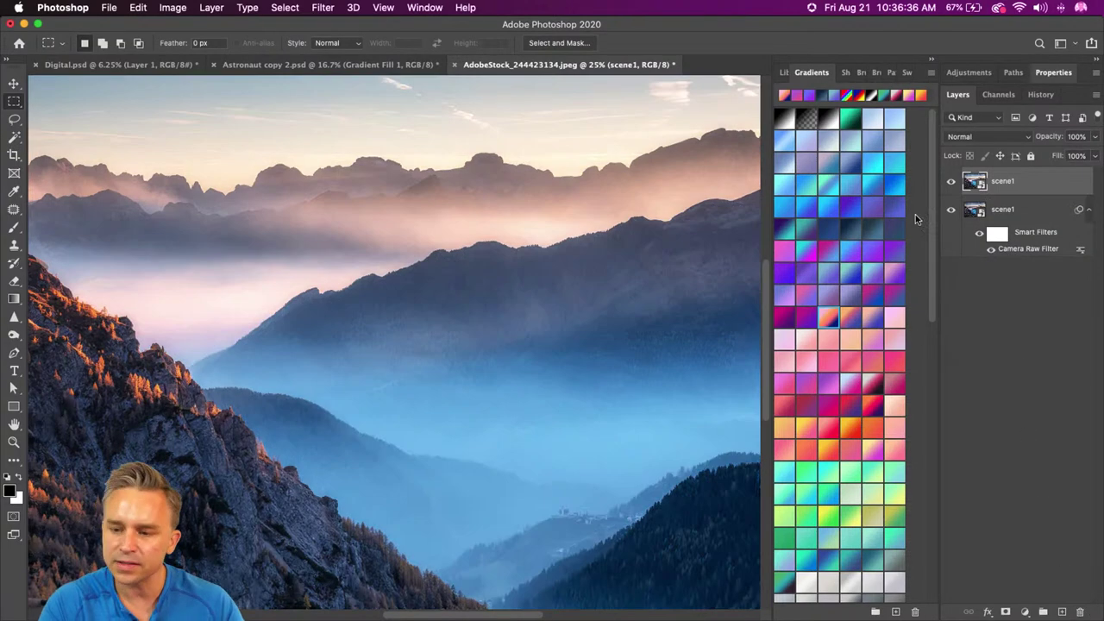
left_click(1088, 212)
Step: Open the Filter Gallery for the upper scene1 layer and preview the Graphic Pen effect at 25% zoom
left_click(321, 7)
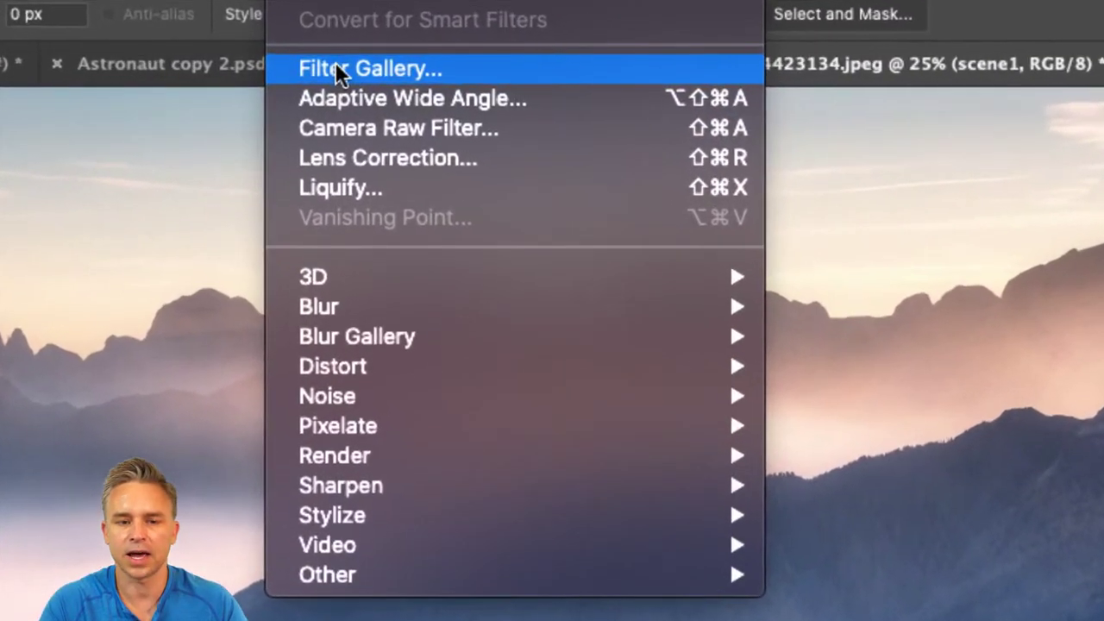
left_click(337, 68)
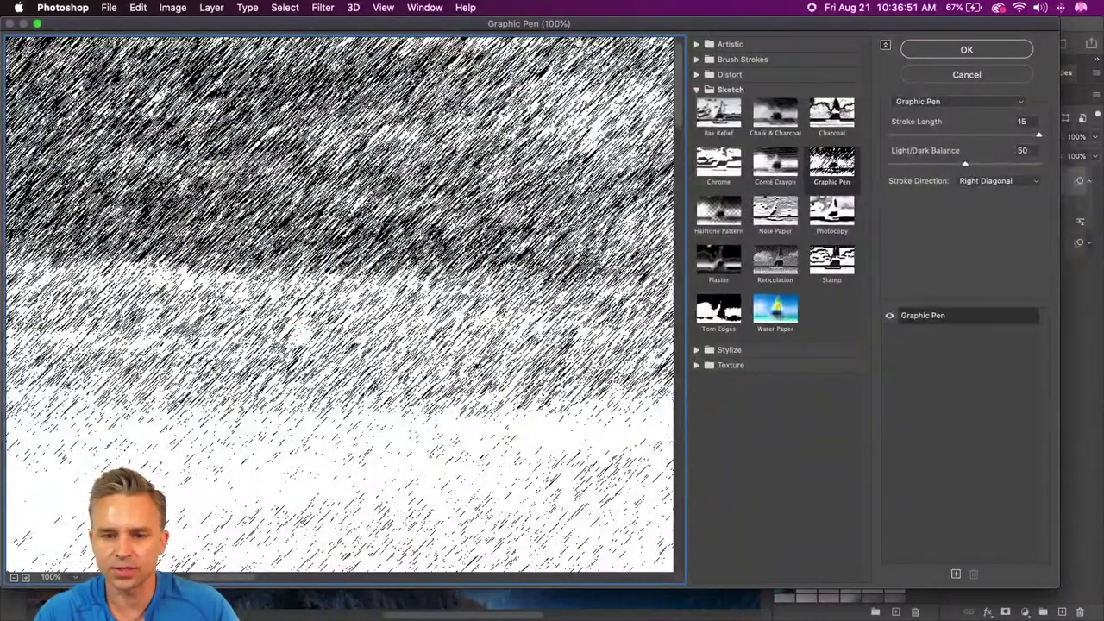
left_click_drag(578, 31, 608, 45)
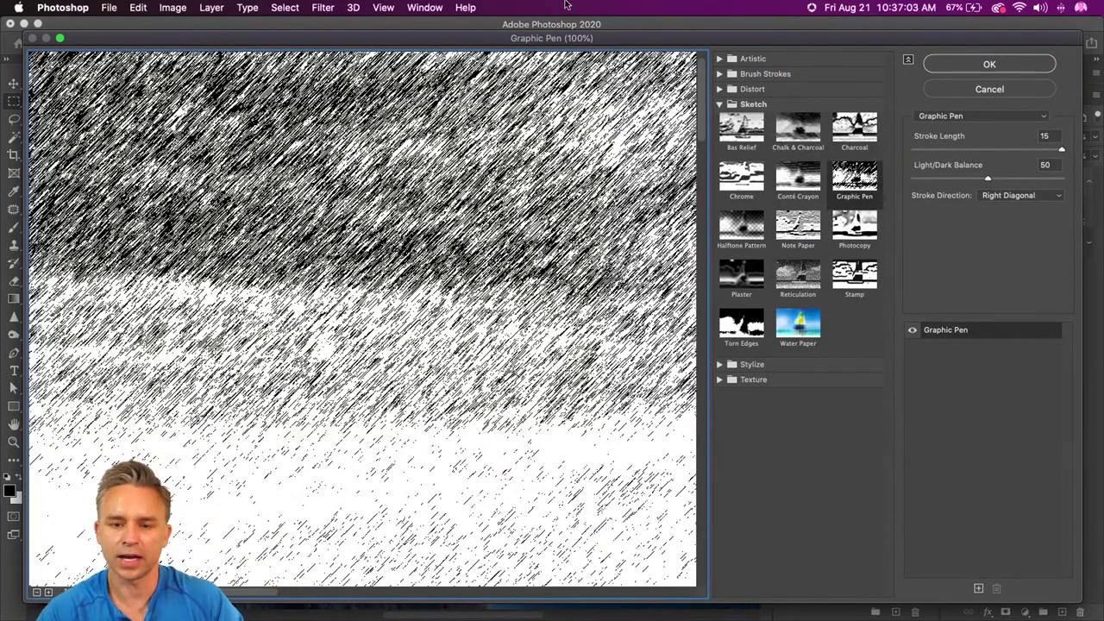
scroll(486, 265, "down", 5)
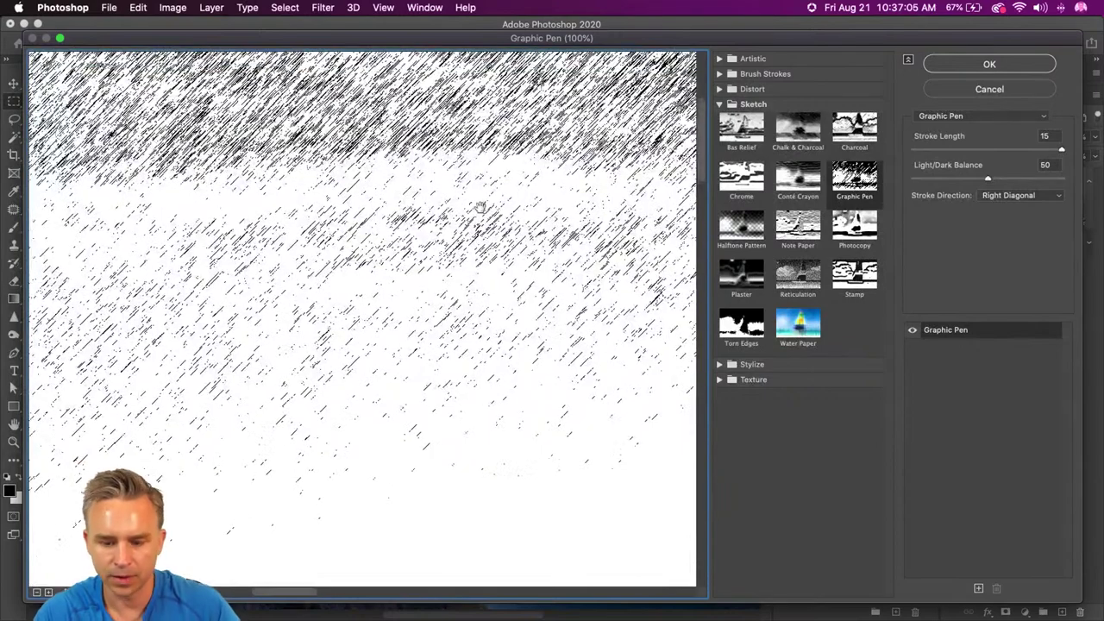
key("super+minus")
key("super+minus")
key("super+minus")
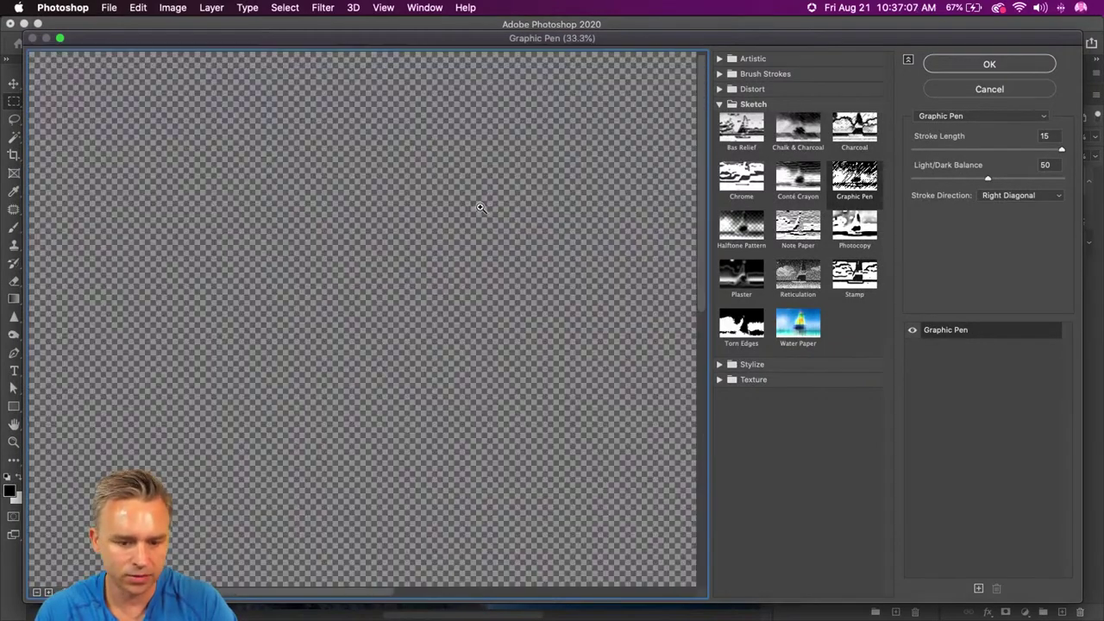
key("super+minus")
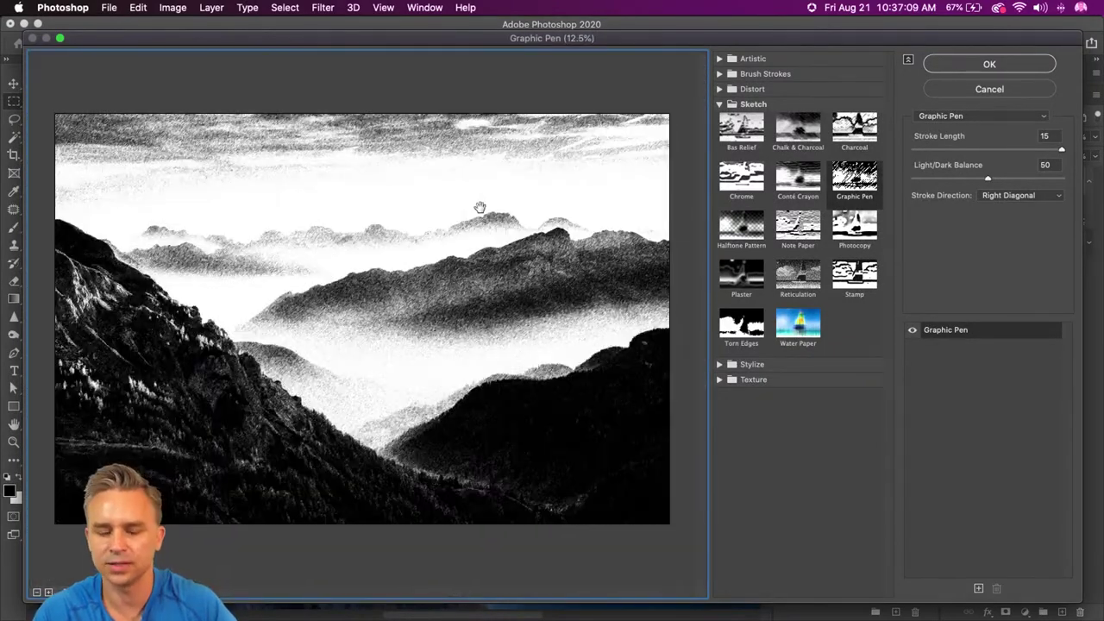
key("super+plus")
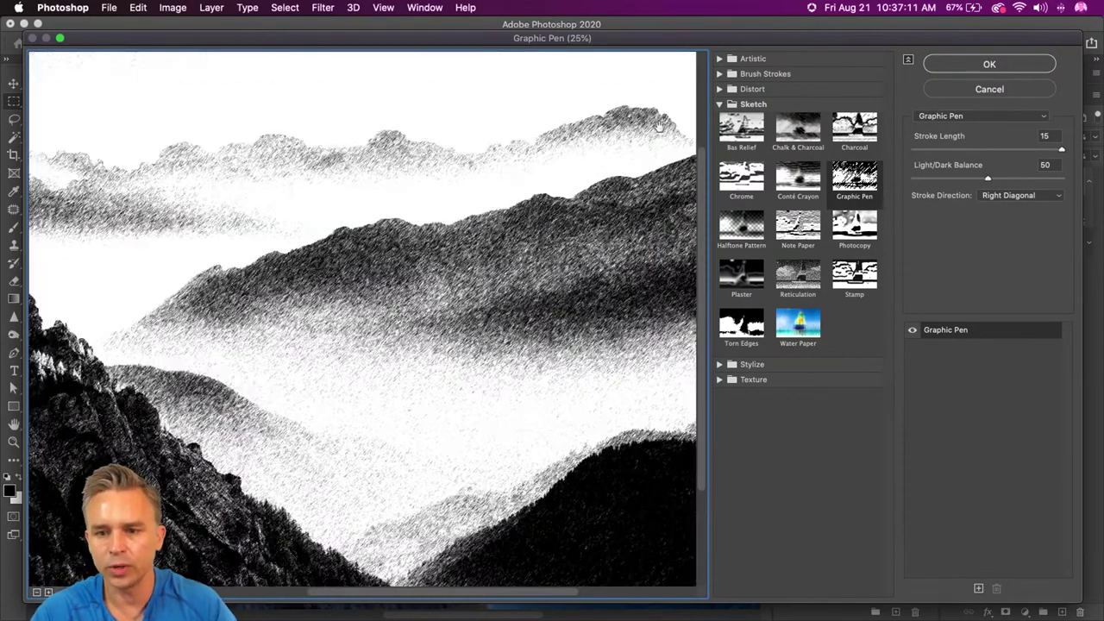
Step: Browse the Artistic and Brush Strokes categories, and try the Conté Crayon, Note Paper, Halftone Pattern and Reticulation sketch effects
left_click(720, 61)
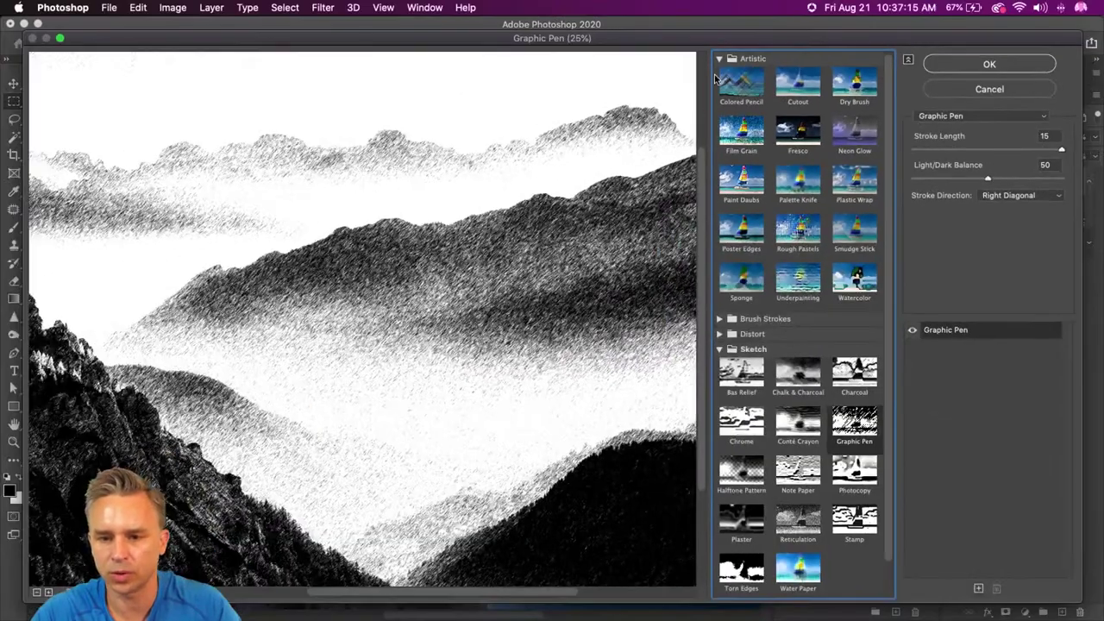
left_click(720, 59)
left_click(720, 74)
left_click(720, 74)
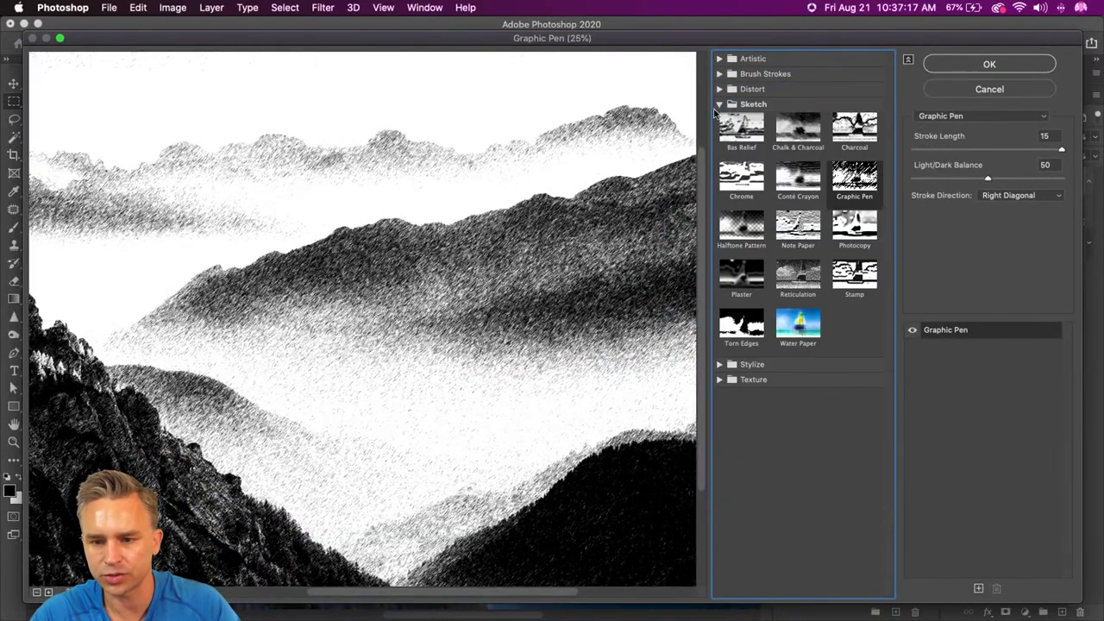
left_click(797, 181)
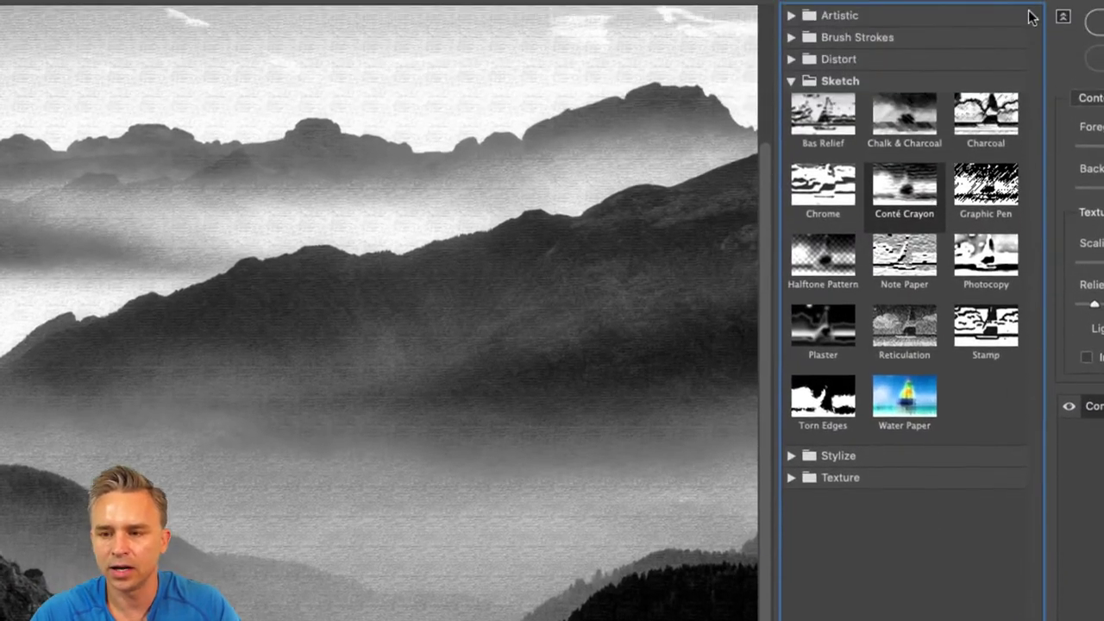
left_click(916, 263)
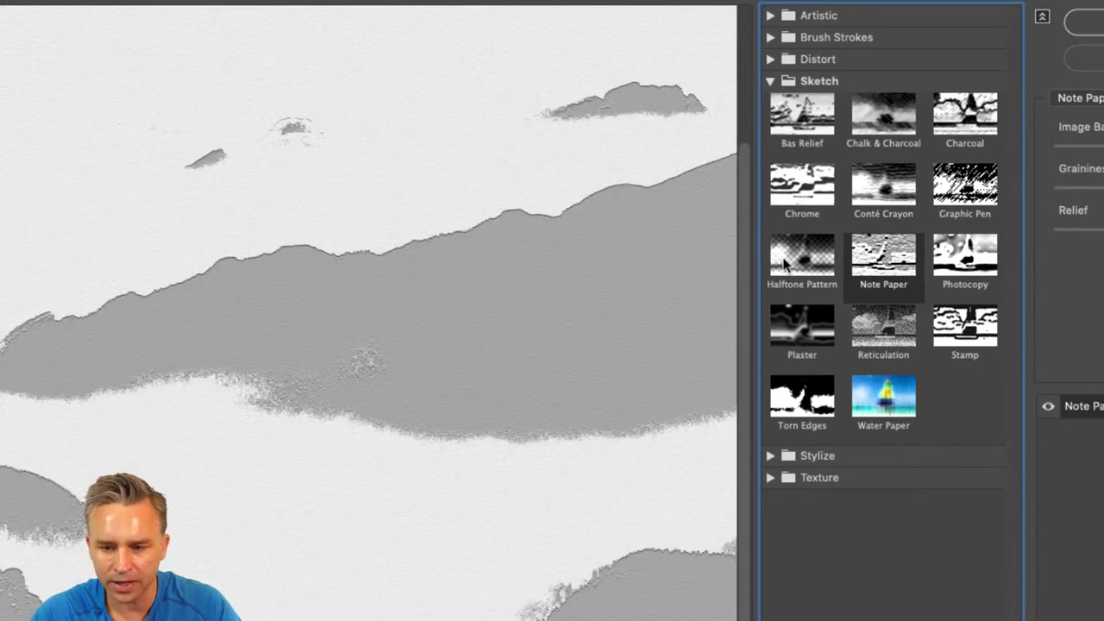
left_click(785, 263)
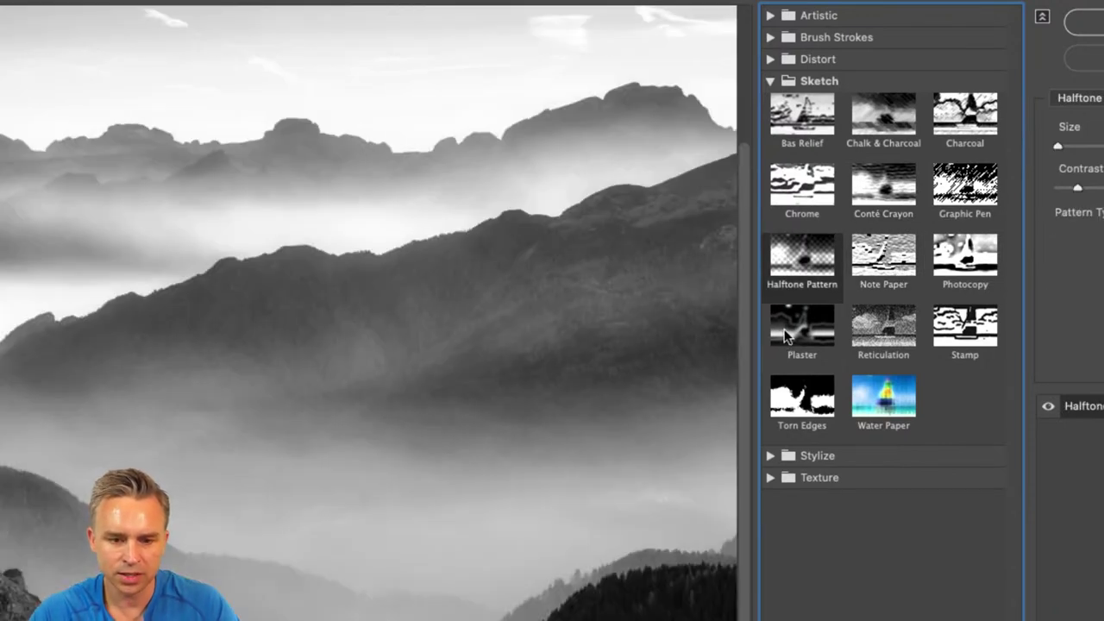
left_click(890, 324)
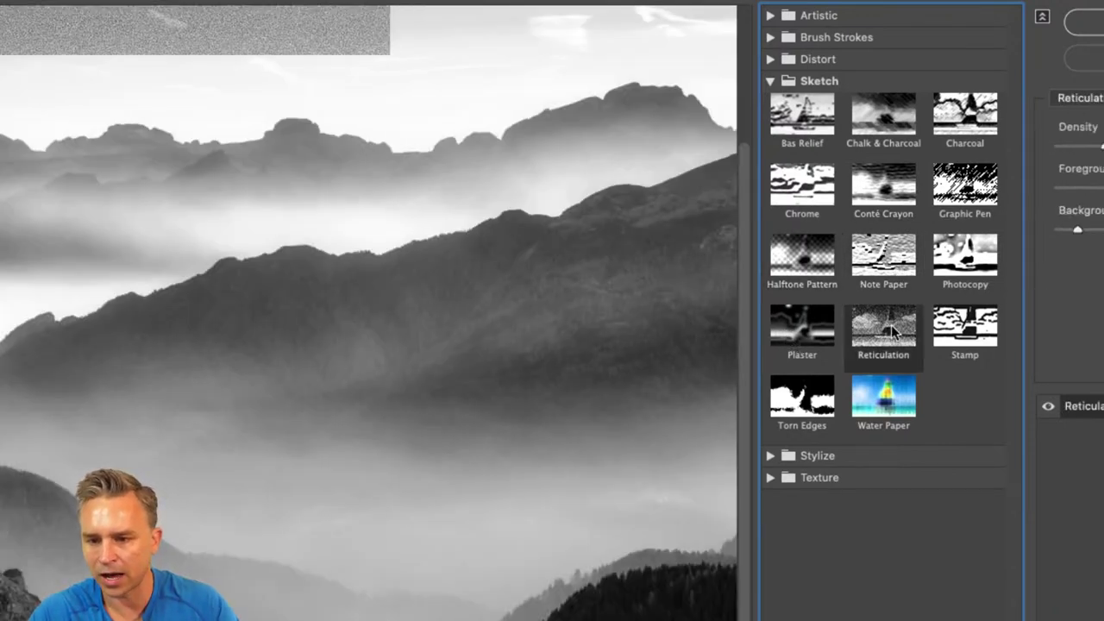
Step: Switch the sketch effect to Graphic Pen and set its Light/Dark Balance to 51
left_click(955, 199)
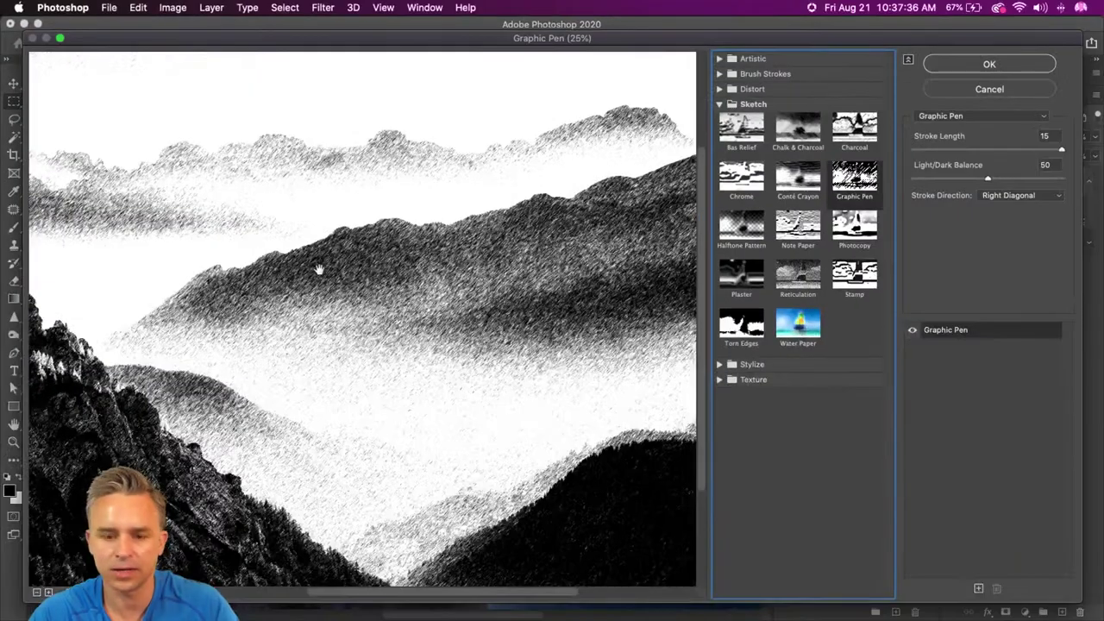
left_click_drag(360, 374, 273, 276)
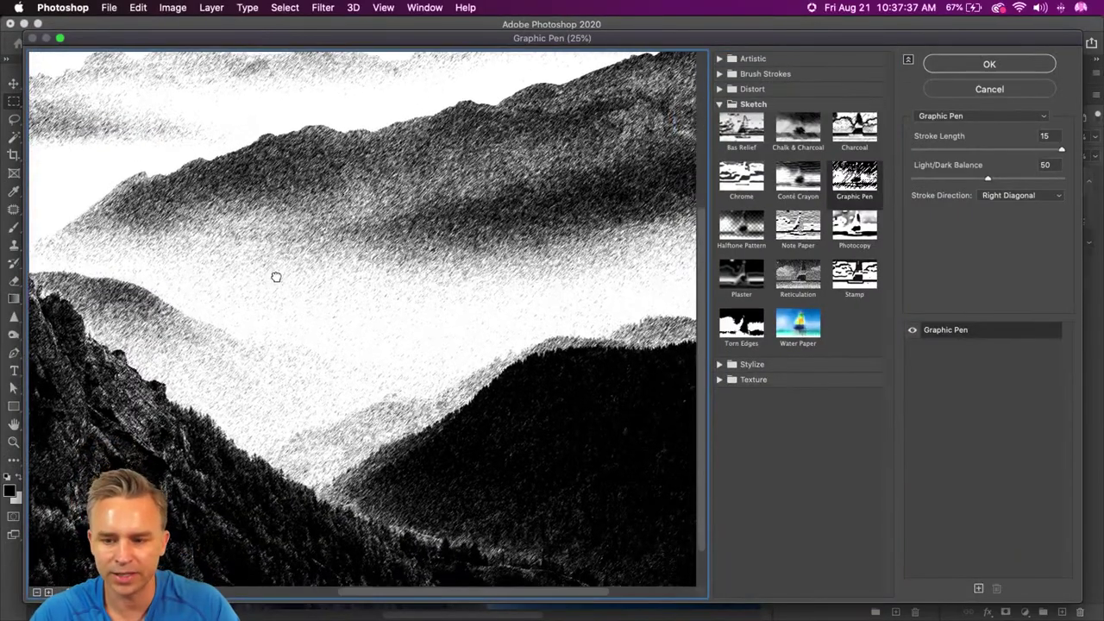
left_click(1016, 176)
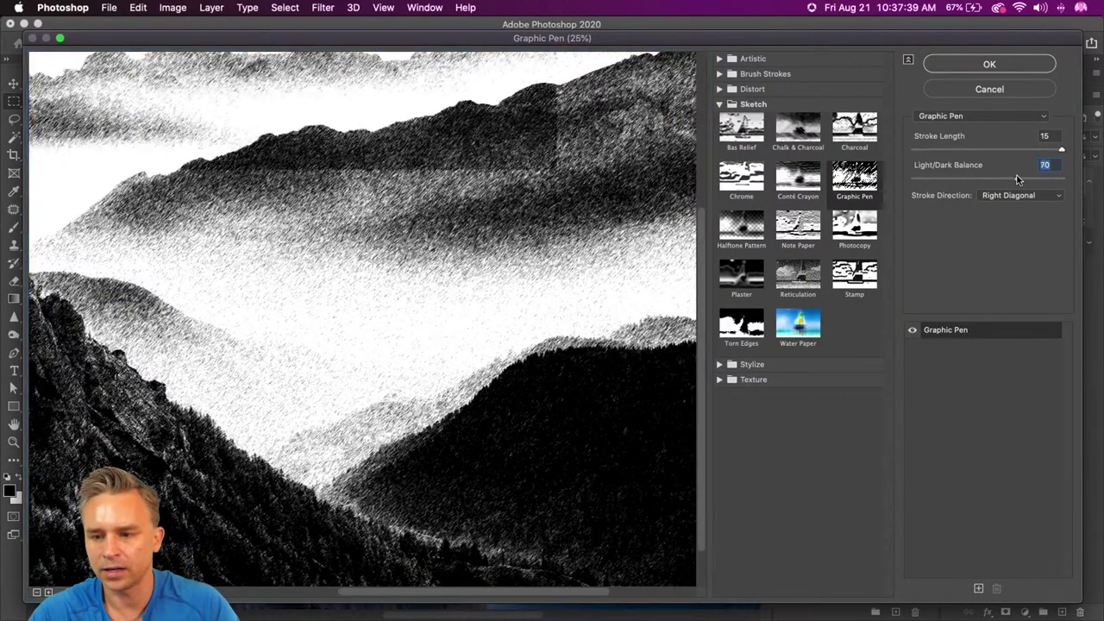
left_click_drag(1017, 177, 1002, 181)
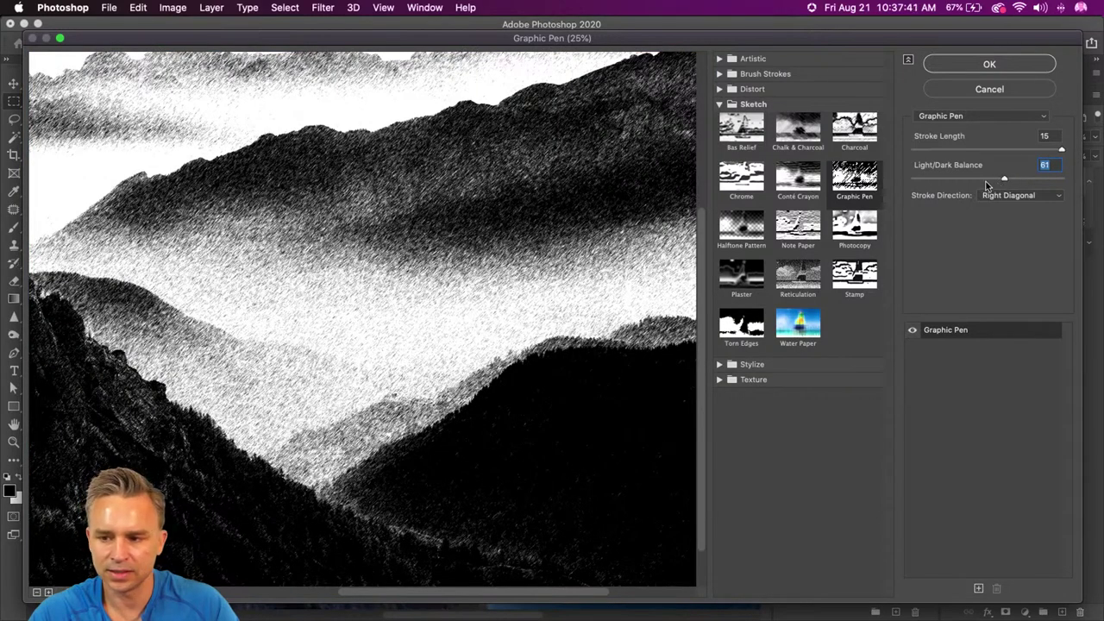
left_click(988, 179)
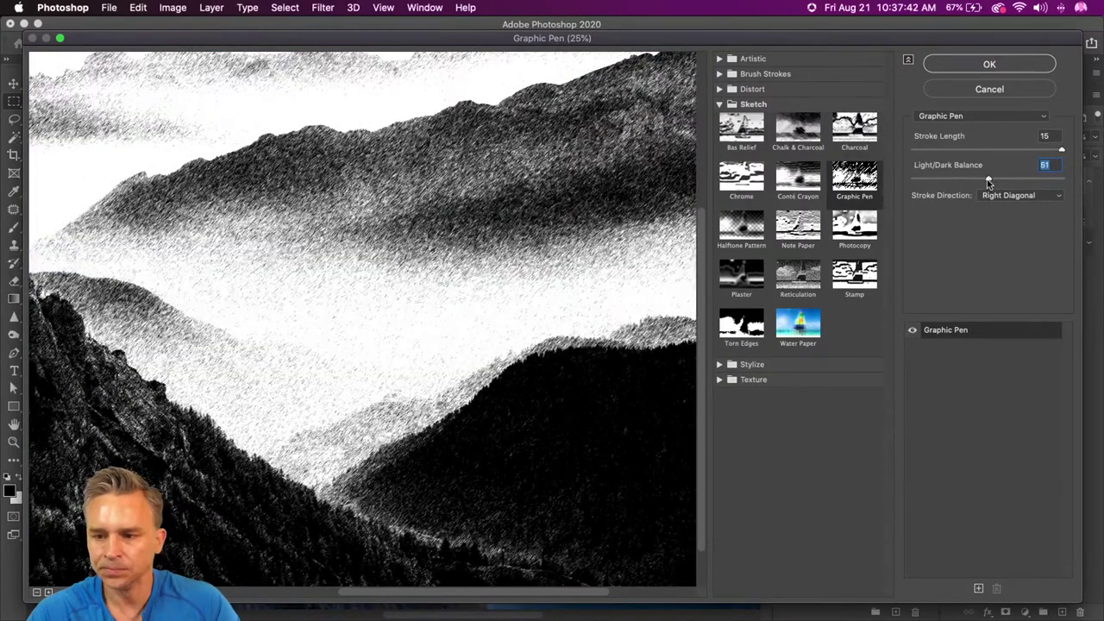
Step: Set the Graphic Pen stroke direction to Left Diagonal and apply the Filter Gallery effect to the upper scene1 layer
left_click(1038, 196)
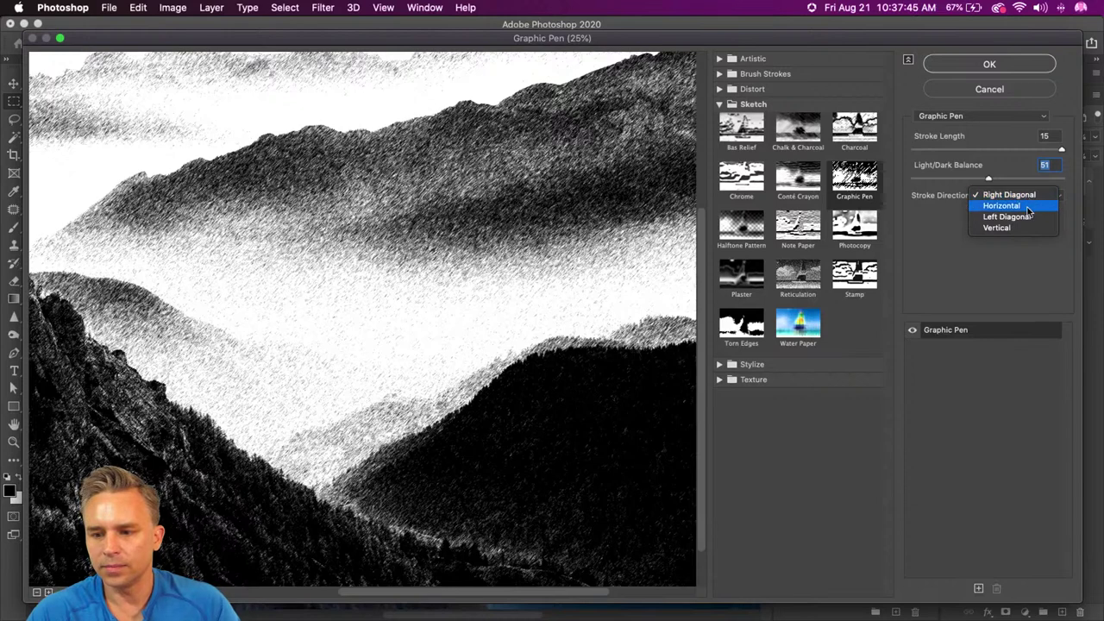
left_click(1025, 217)
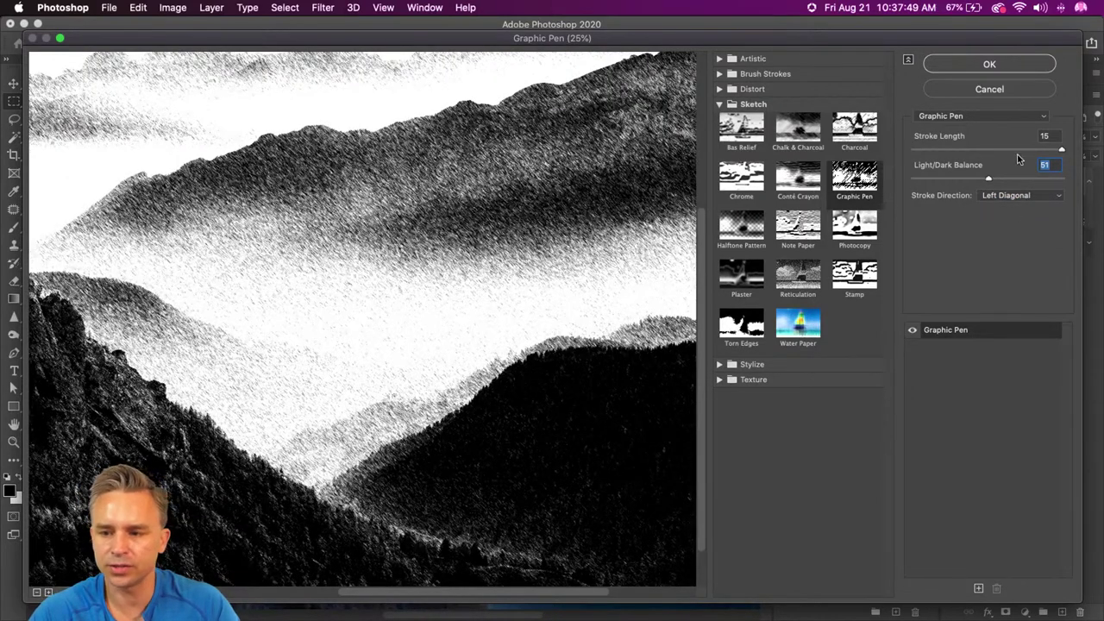
left_click(987, 65)
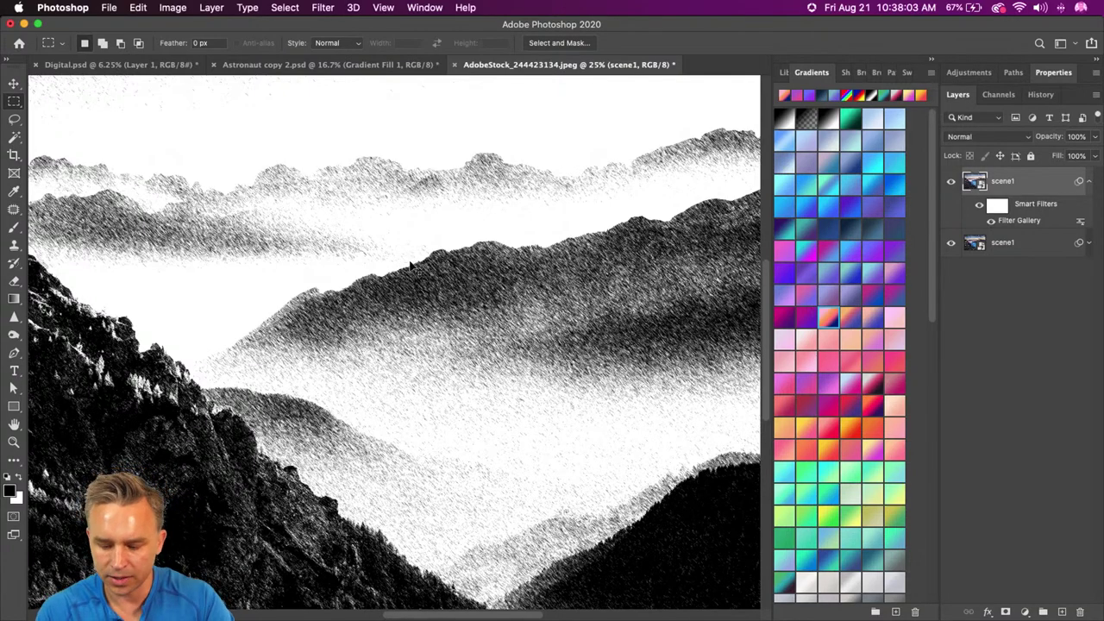
Step: Collapse the Gradients panel group to icons and compare the whole image with the upper scene1 layer hidden and shown
key("super+0")
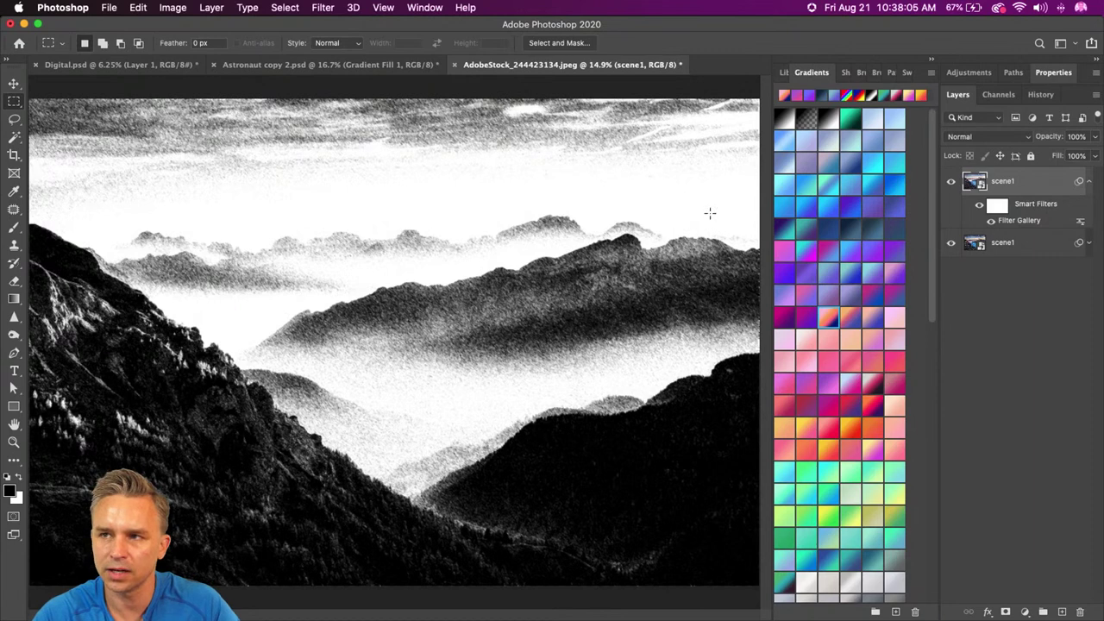
left_click(929, 58)
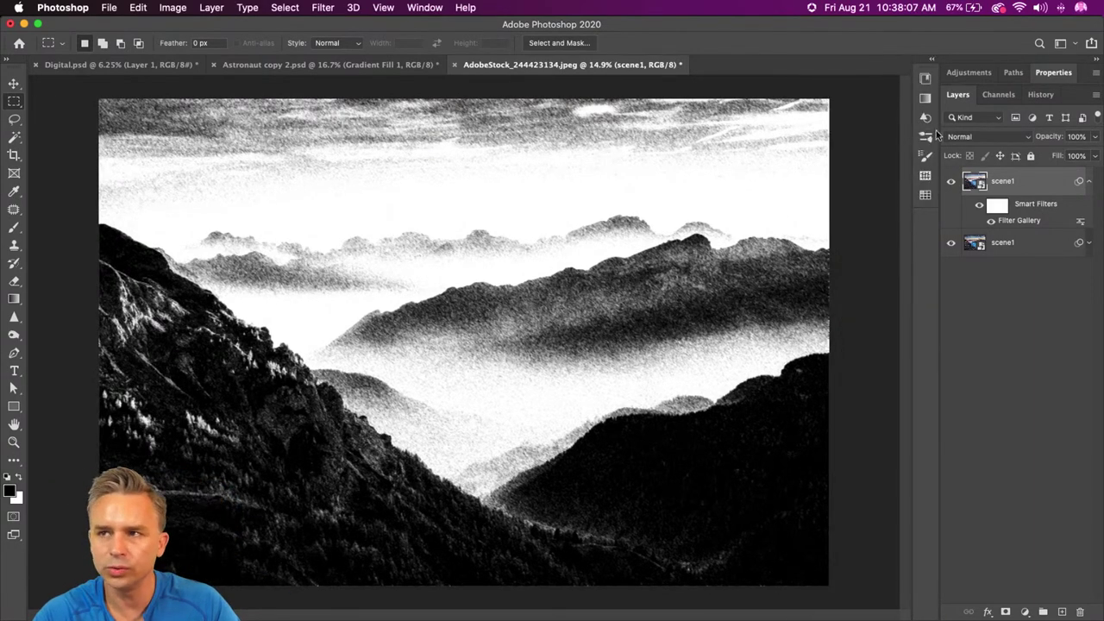
left_click(950, 182)
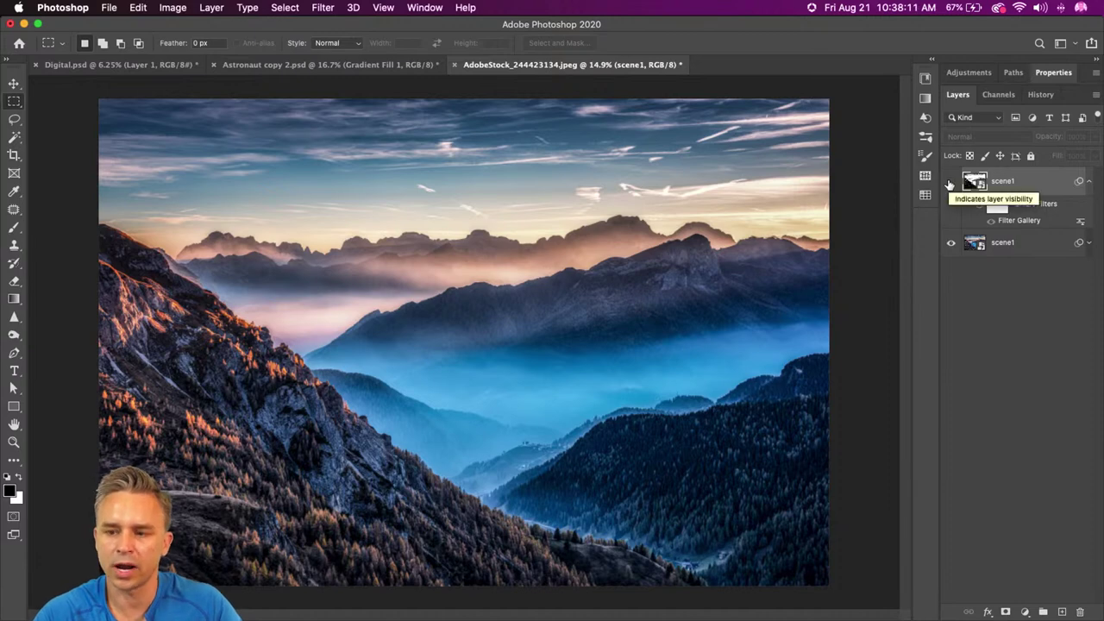
left_click(950, 181)
Step: Try Soft Light on the upper scene1 layer before setting its blend mode to Screen, and collapse its smart filters
left_click(967, 138)
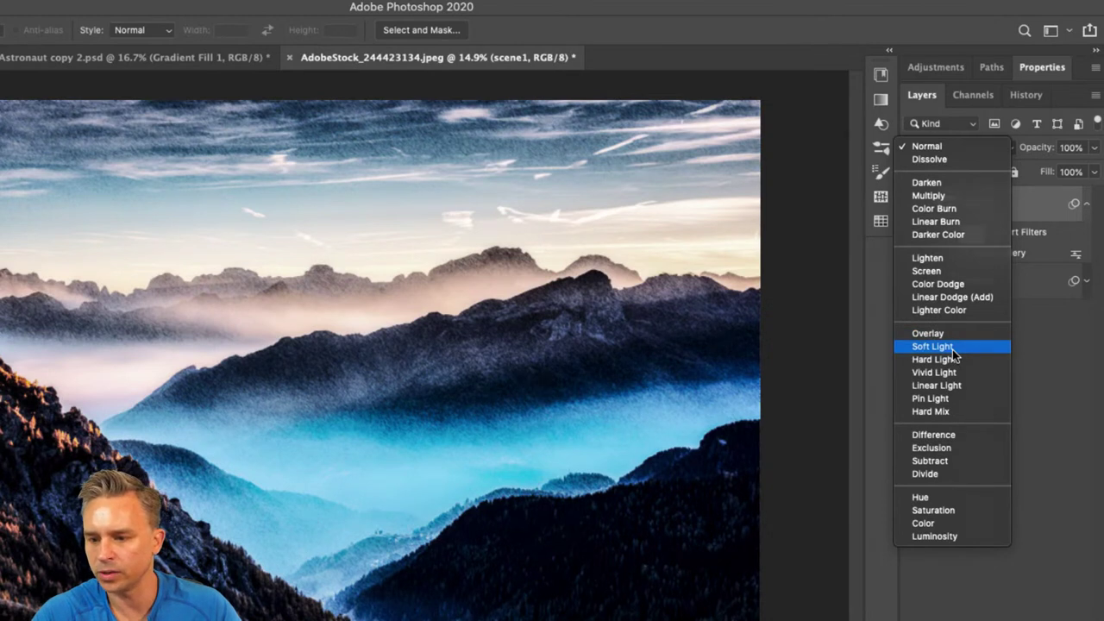
left_click(952, 349)
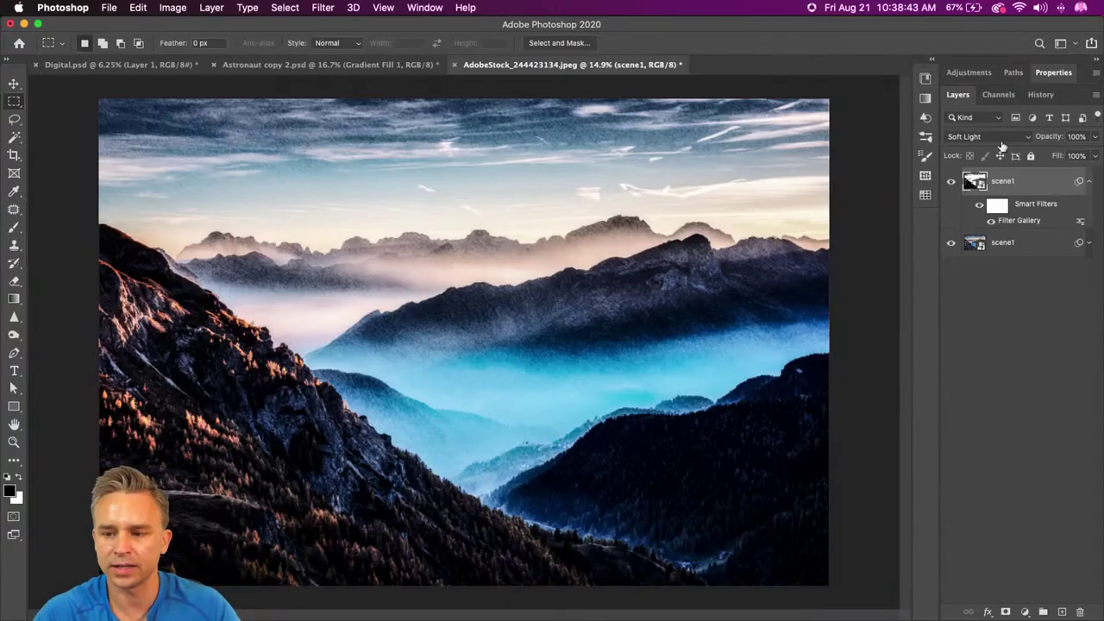
left_click(991, 137)
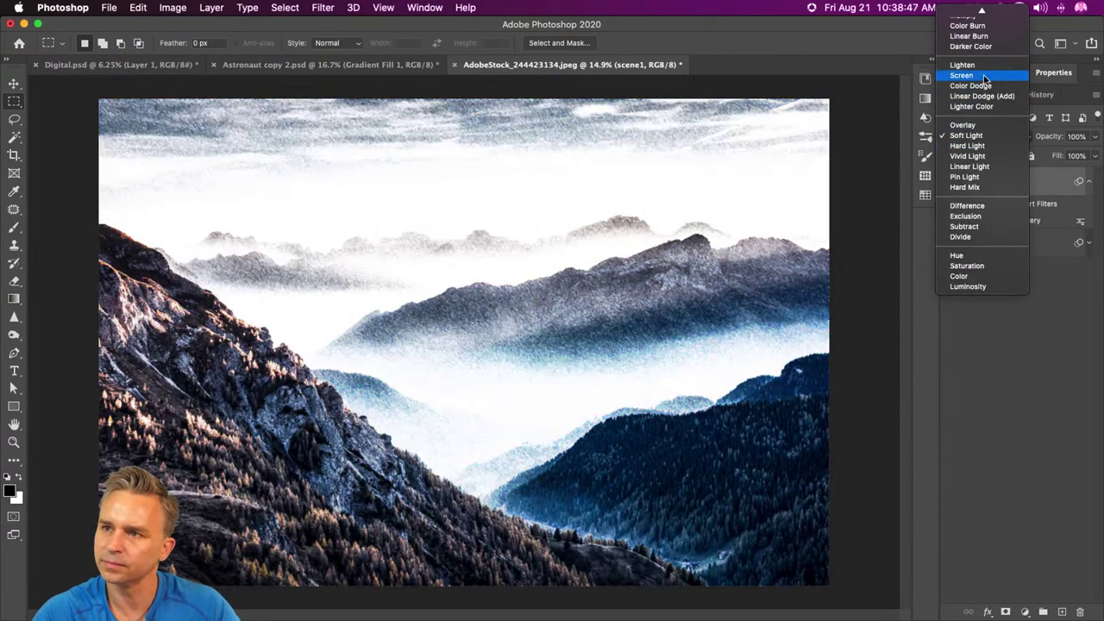
left_click(984, 77)
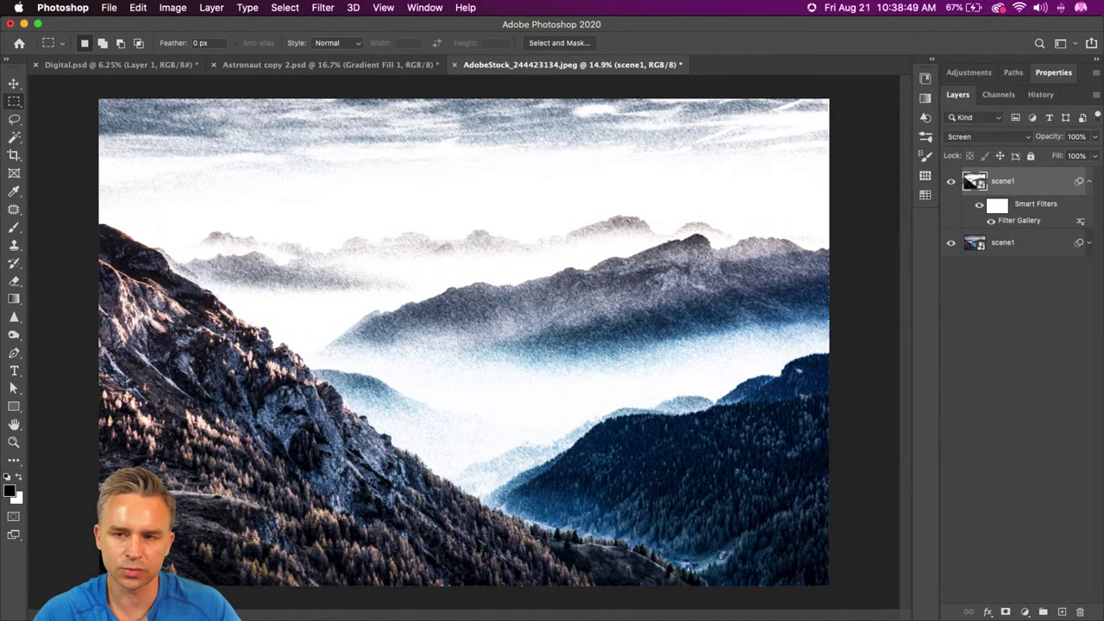
key("super+equal")
key("super+equal")
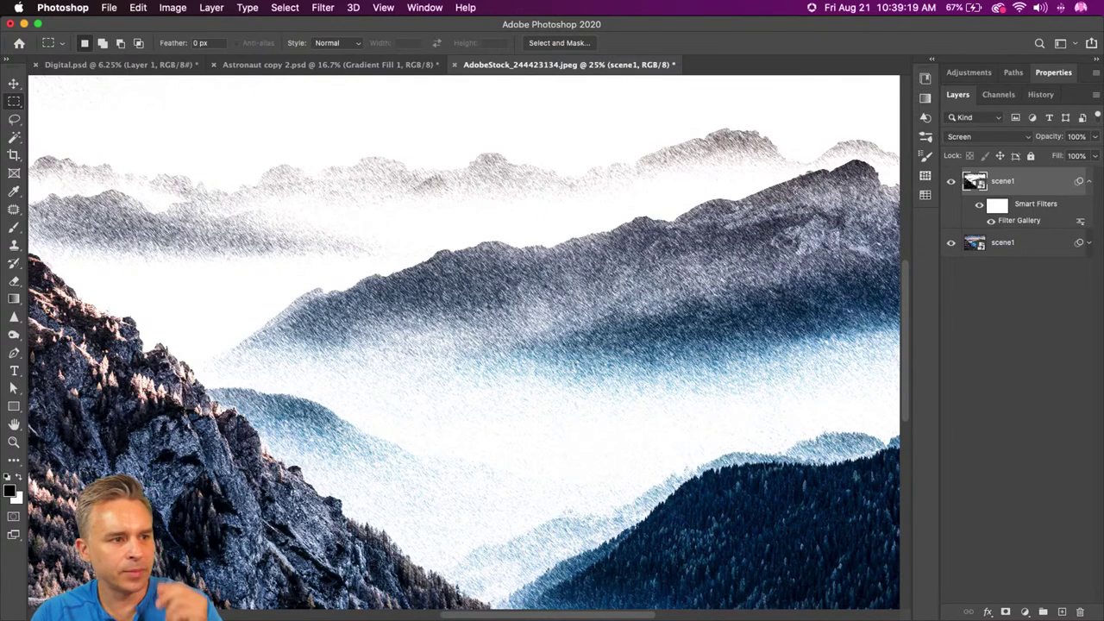
left_click(1088, 182)
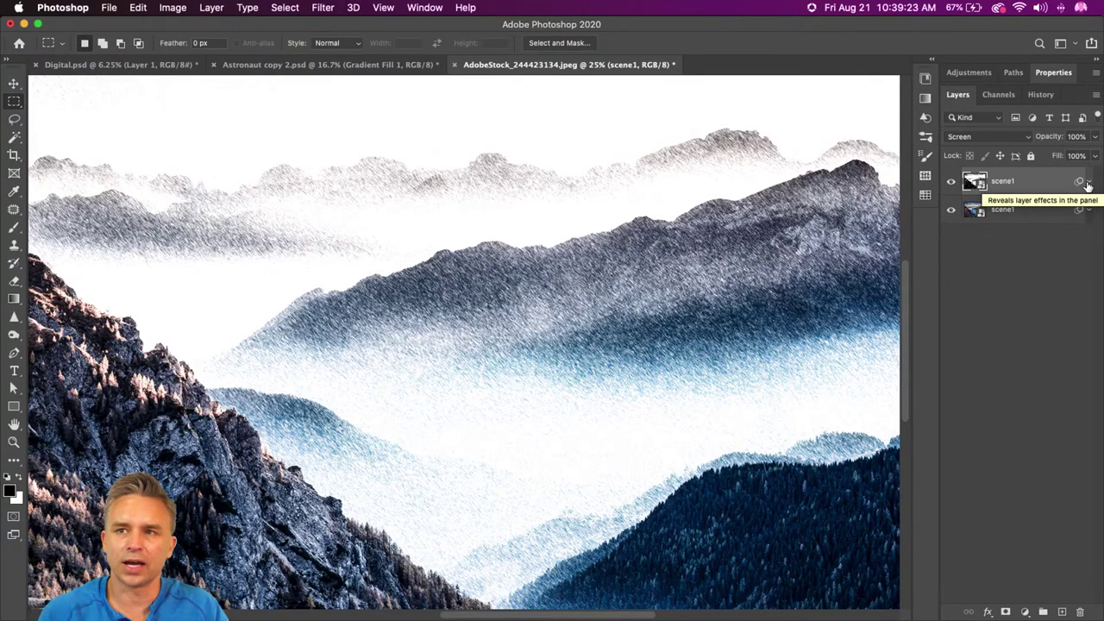
Step: Switch to the Astronaut copy 2.psd document, expand the Gradients panel and look through its options
left_click(243, 69)
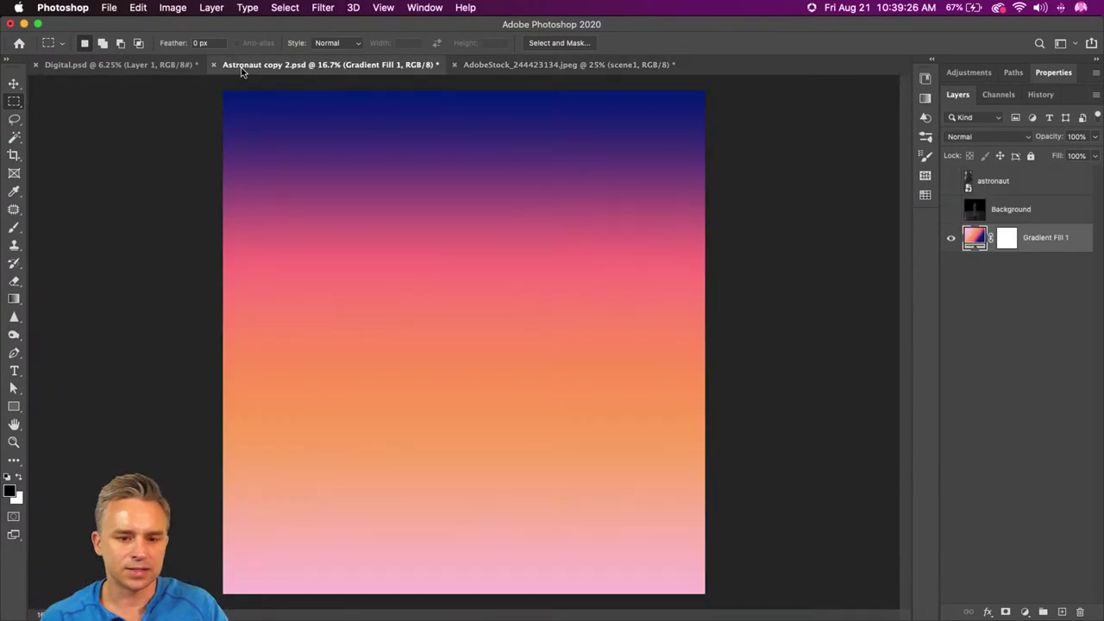
left_click(932, 60)
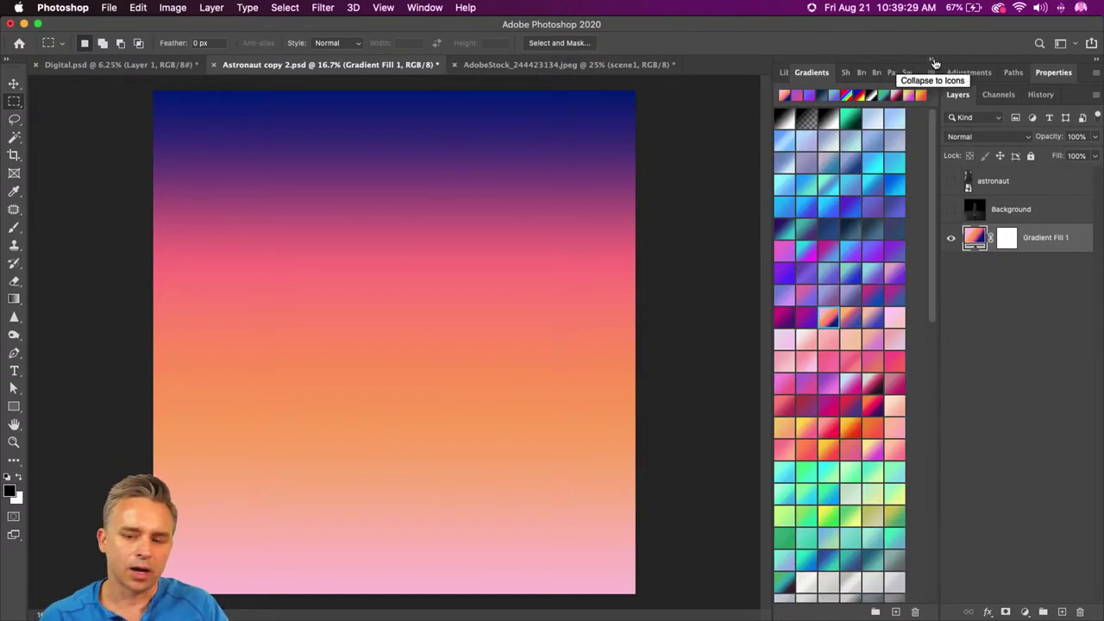
left_click(931, 74)
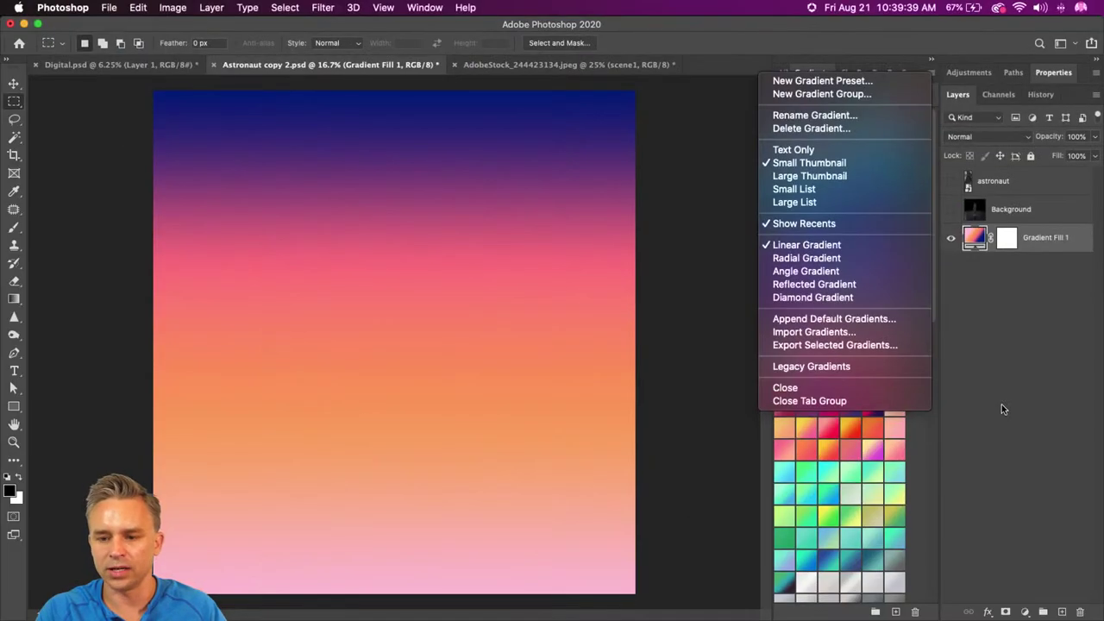
left_click(1001, 404)
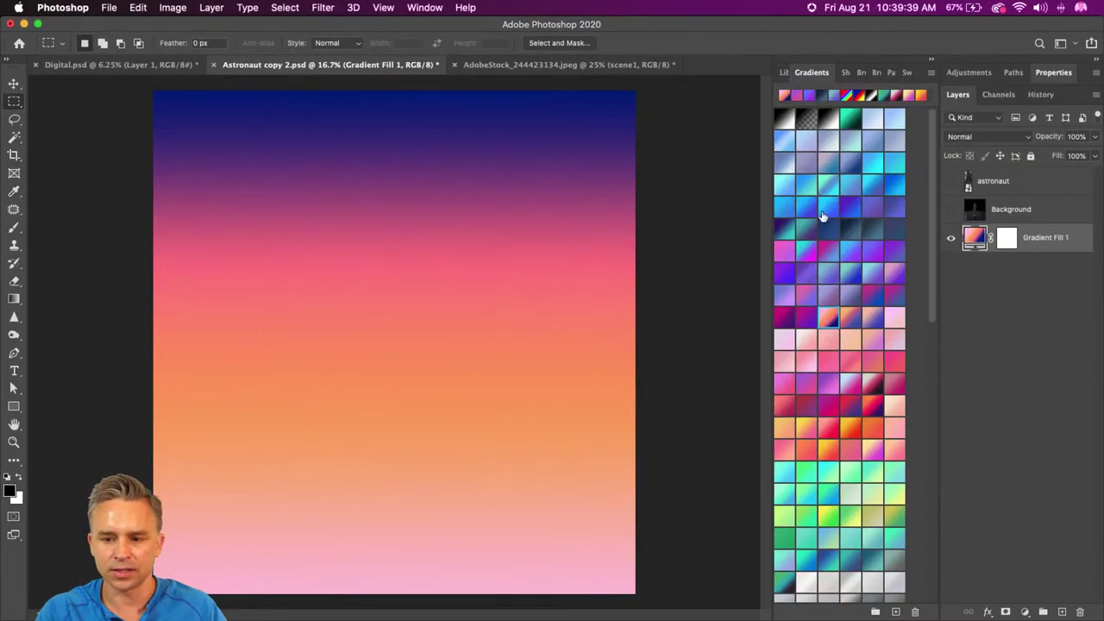
Step: Show the astronaut layer and move the astronaut slightly up and to the right over the gradient
left_click(950, 181)
key("v")
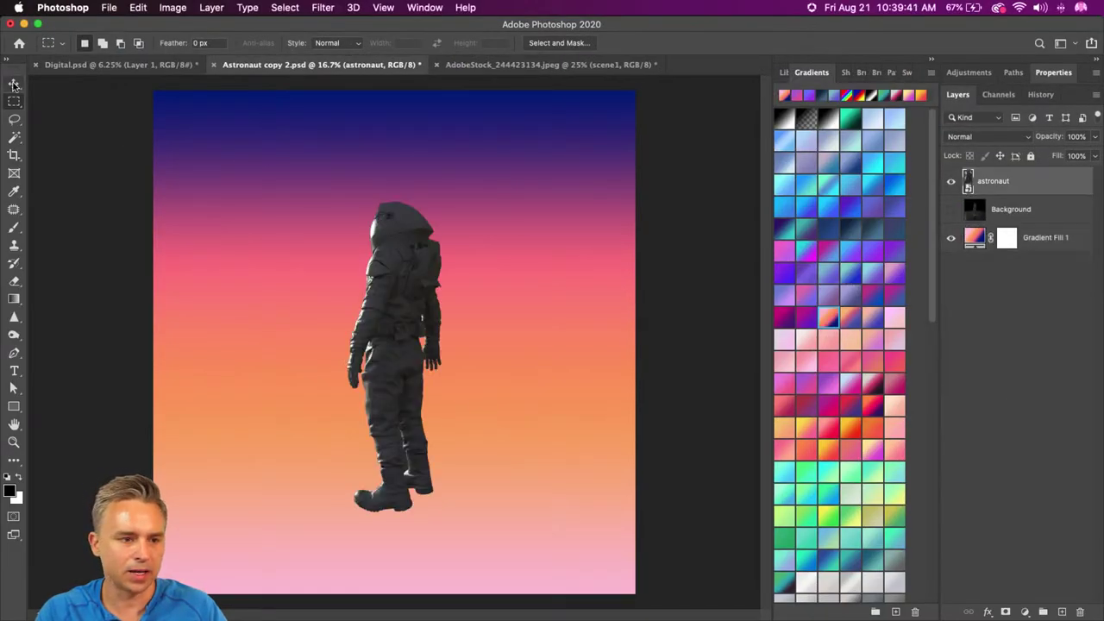
left_click_drag(430, 399, 452, 361)
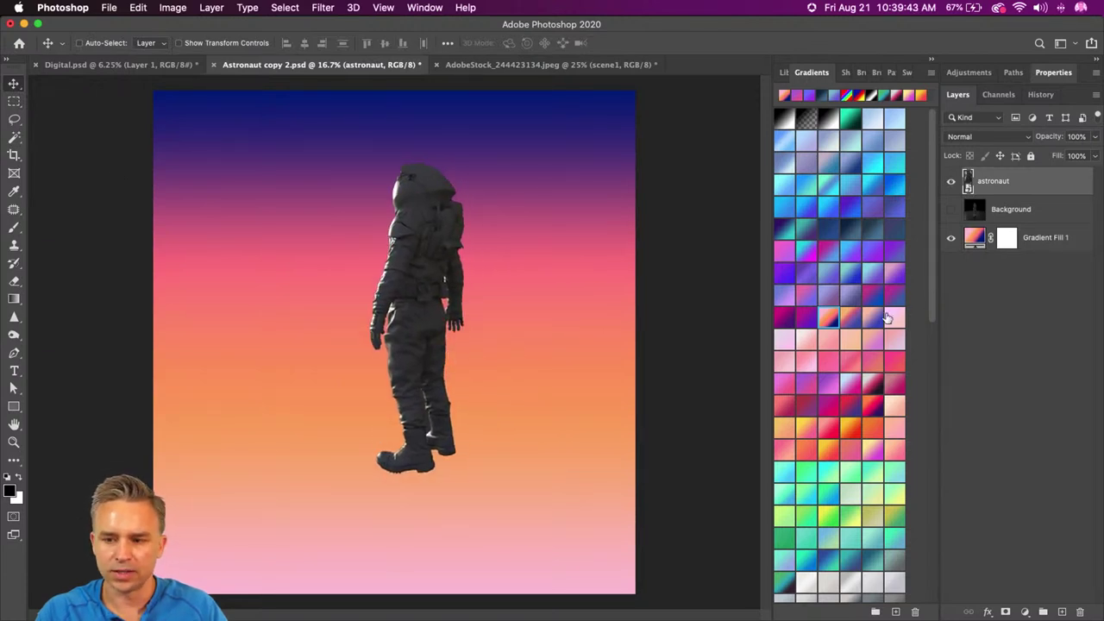
Step: Try several red, purple and blue presets on the Gradient Fill 1 layer, and settle on the green-to-teal preset with a dark purple end
left_click(1034, 244)
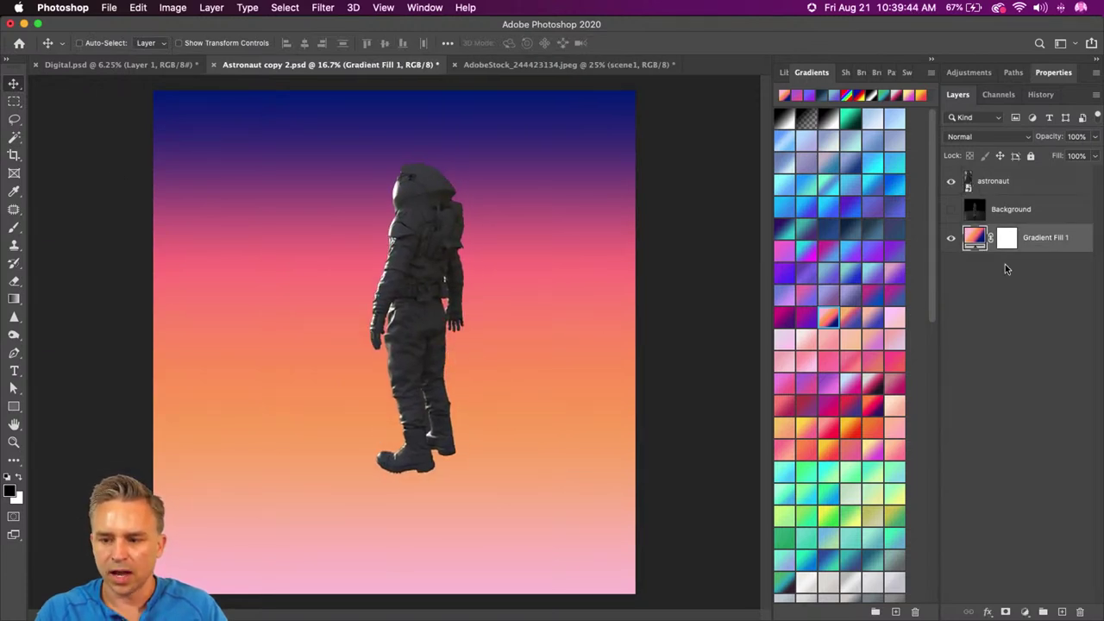
left_click(872, 410)
left_click(829, 427)
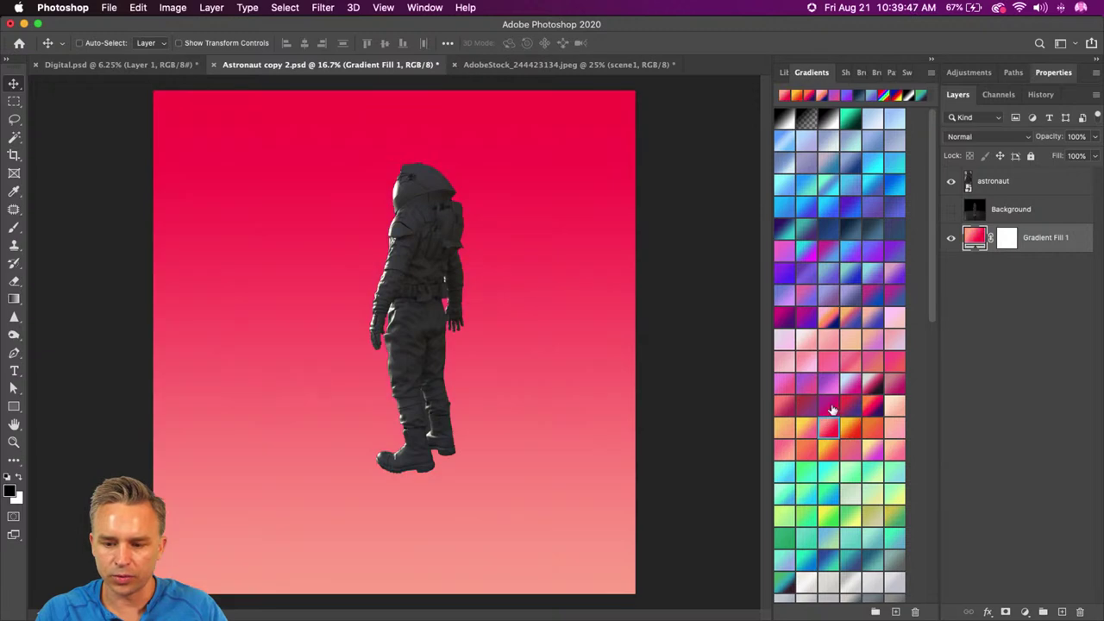
left_click(816, 272)
left_click(807, 250)
left_click(816, 205)
left_click(783, 227)
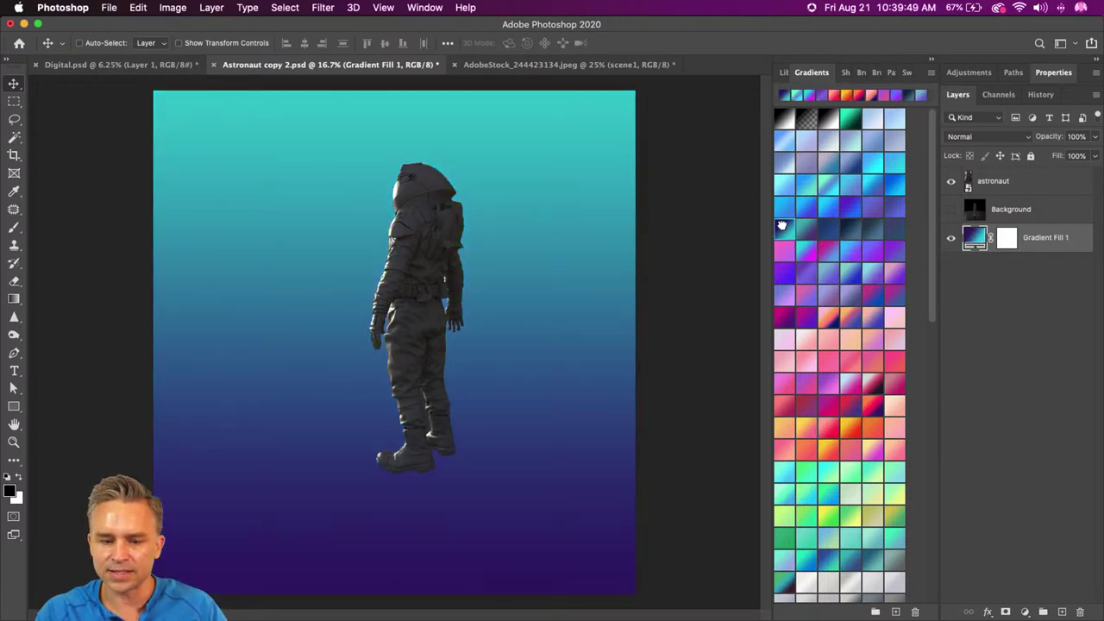
left_click(781, 582)
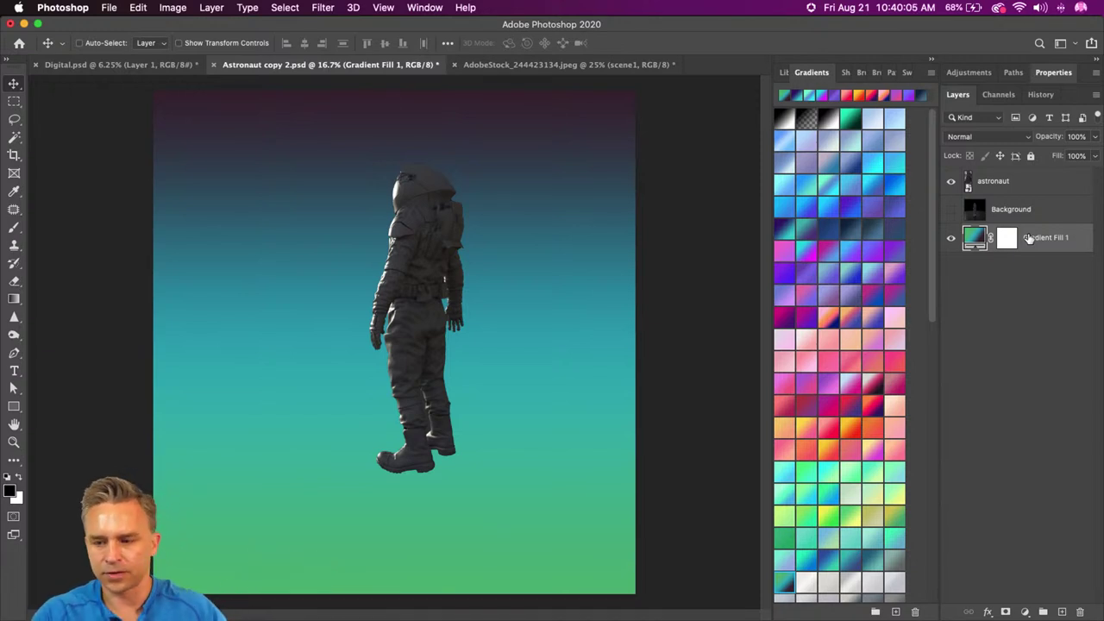
Step: Convert the Gradient Fill 1 layer to a smart object and open the Liquify filter on it
key("super+shift+o")
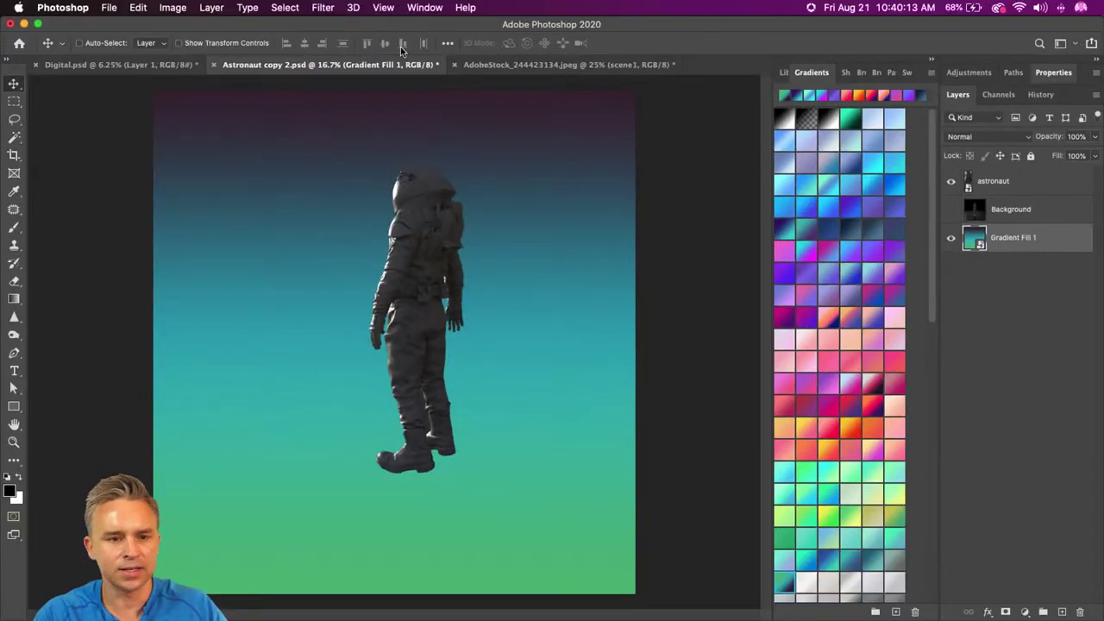
left_click(322, 7)
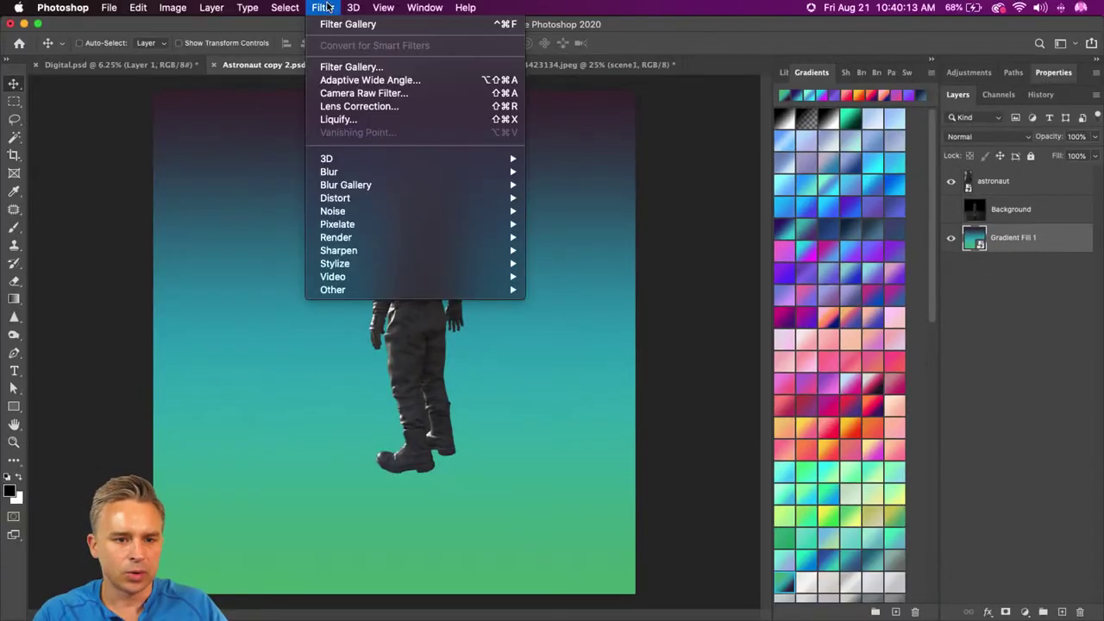
left_click(331, 115)
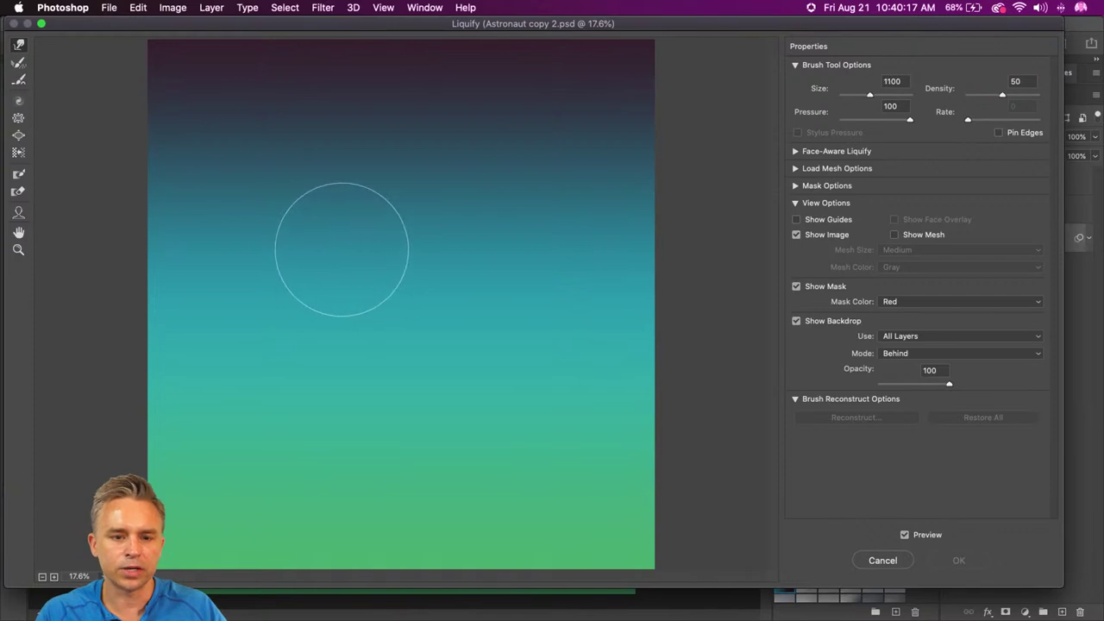
Step: Enlarge the warp brush to 1500 and push the gradient's colors into flowing swirls across the canvas
mouse_move(342, 250)
left_mouse_down()
mouse_move(423, 169)
mouse_move(461, 335)
mouse_move(315, 216)
left_mouse_up()
key("bracketright")
key("bracketright")
key("bracketright")
key("bracketright")
mouse_move(377, 195)
left_mouse_down()
mouse_move(509, 462)
mouse_move(230, 153)
mouse_move(399, 350)
mouse_move(456, 352)
mouse_move(475, 135)
mouse_move(505, 387)
mouse_move(402, 394)
mouse_move(569, 500)
mouse_move(665, 394)
left_mouse_up()
mouse_move(97, 158)
left_mouse_down()
mouse_move(273, 75)
mouse_move(463, 161)
mouse_move(362, 481)
mouse_move(360, 244)
mouse_move(397, 140)
mouse_move(522, 261)
mouse_move(334, 343)
mouse_move(291, 315)
mouse_move(455, 245)
mouse_move(378, 278)
mouse_move(341, 187)
mouse_move(361, 253)
mouse_move(415, 306)
mouse_move(333, 330)
mouse_move(299, 207)
mouse_move(362, 173)
mouse_move(406, 184)
left_mouse_up()
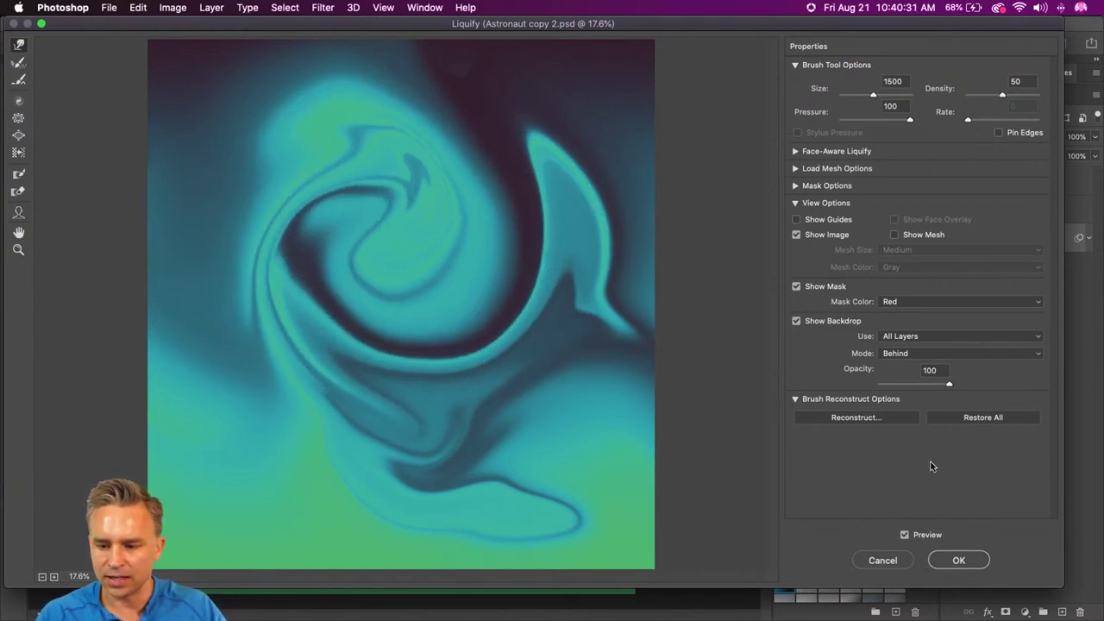
Step: Turn off the Liquify backdrop, push colors over the transparent gaps along the canvas edges, and apply the filter
left_click(796, 321)
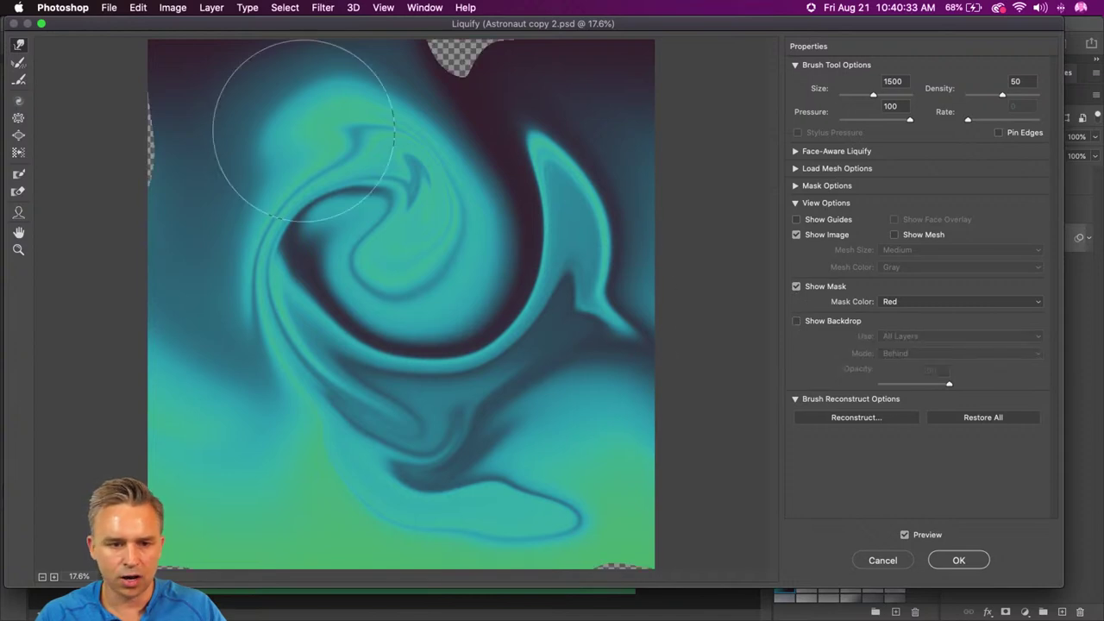
left_click_drag(115, 111, 99, 129)
mouse_move(517, 62)
left_mouse_down()
mouse_move(479, 67)
mouse_move(462, 20)
left_mouse_up()
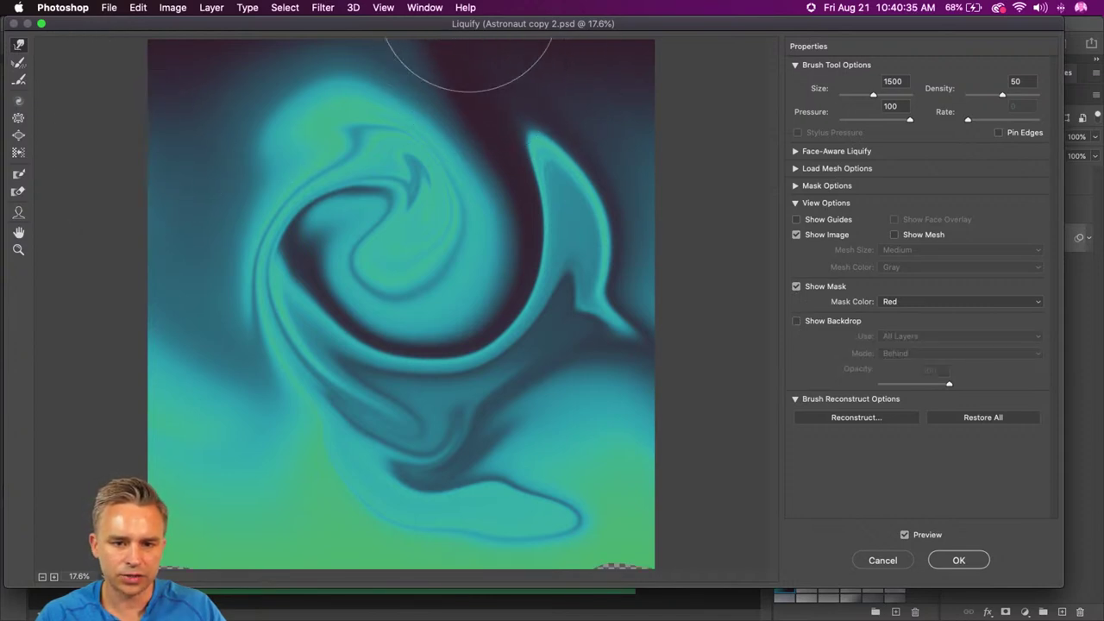
left_click_drag(492, 529, 641, 566)
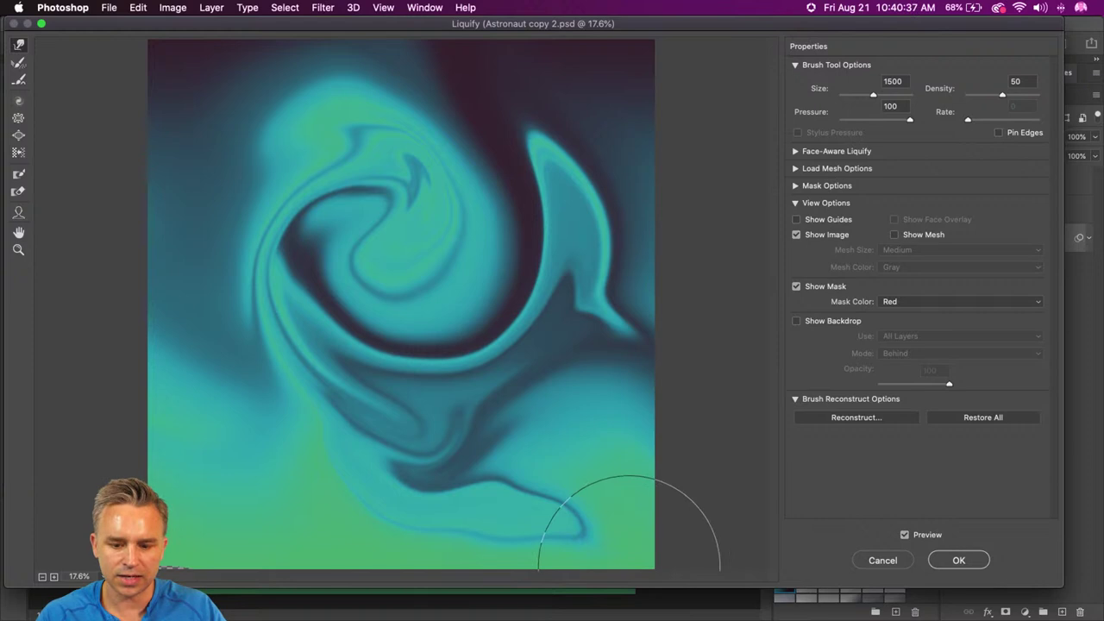
left_click(954, 561)
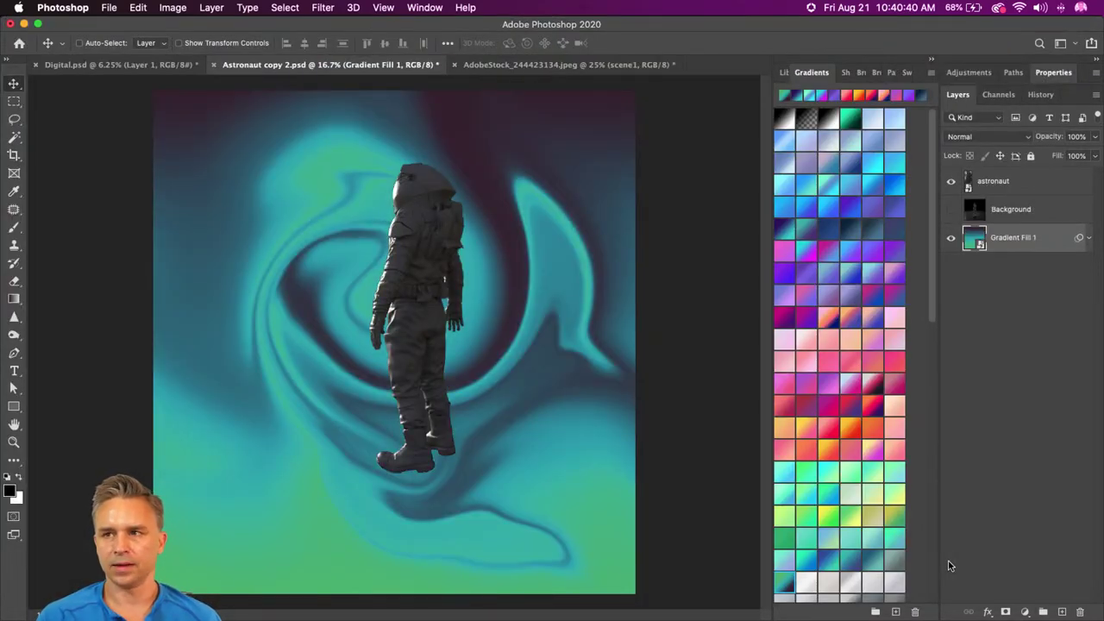
Step: Hide the astronaut layer, and recolor the Gradient Fill 1 smart object's contents with the light-grey, crimson and near-black preset, saving and closing them
left_click(951, 181)
key("super+equal")
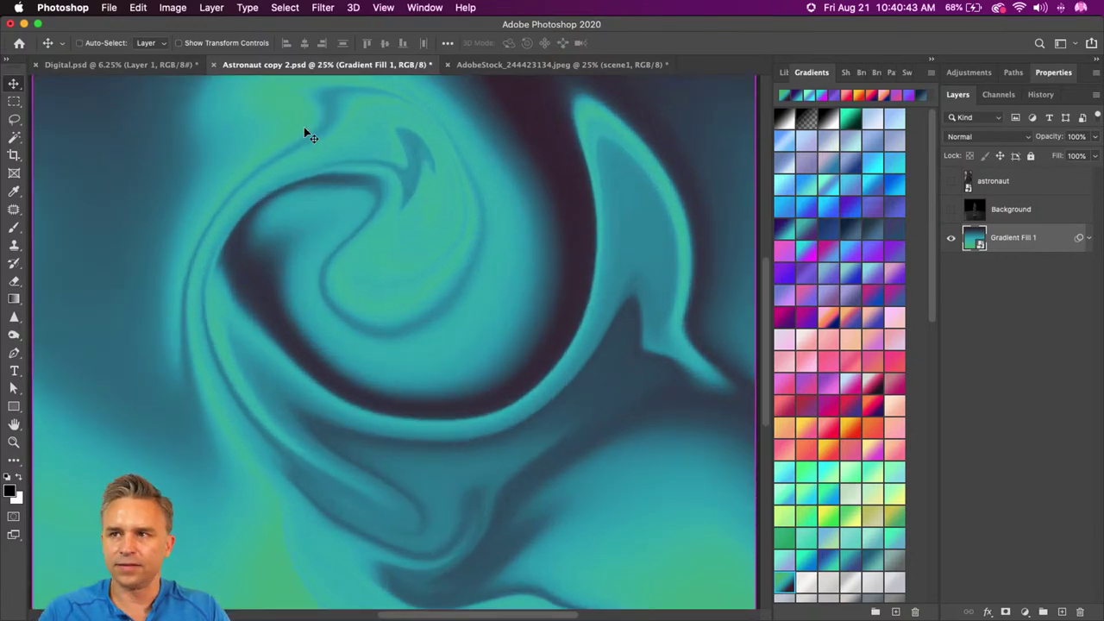
double_click(972, 242)
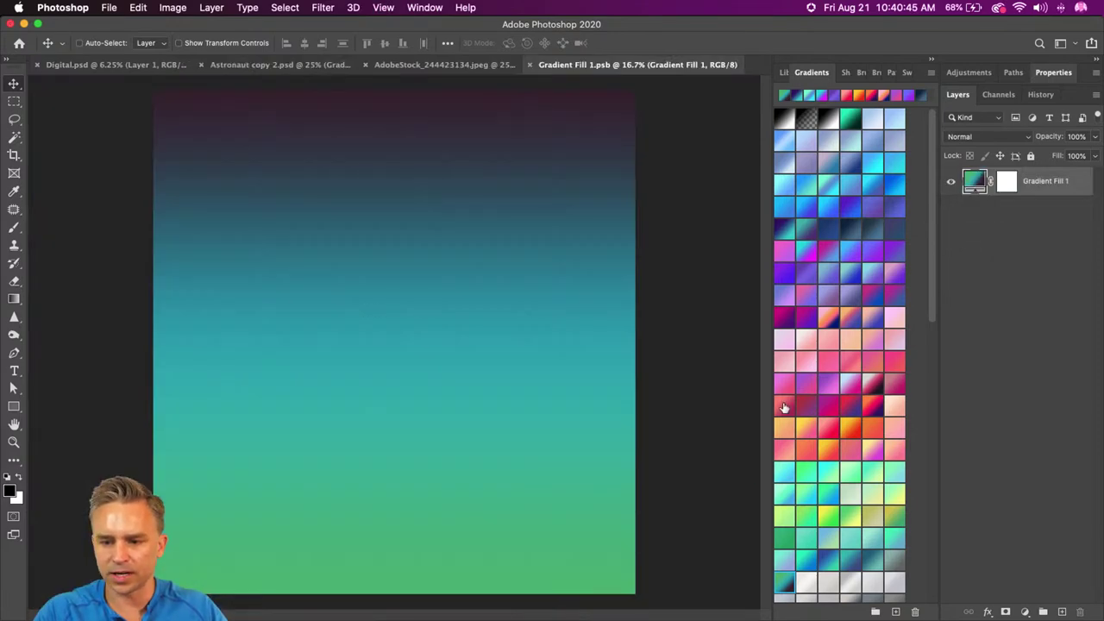
left_click(872, 383)
key("super+s")
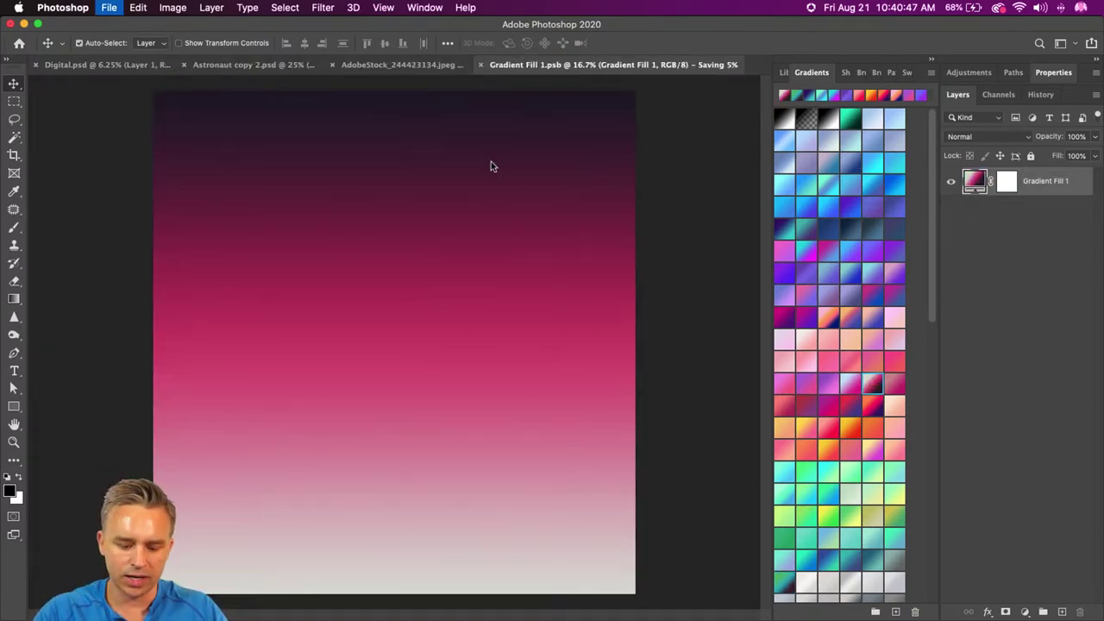
key("super+w")
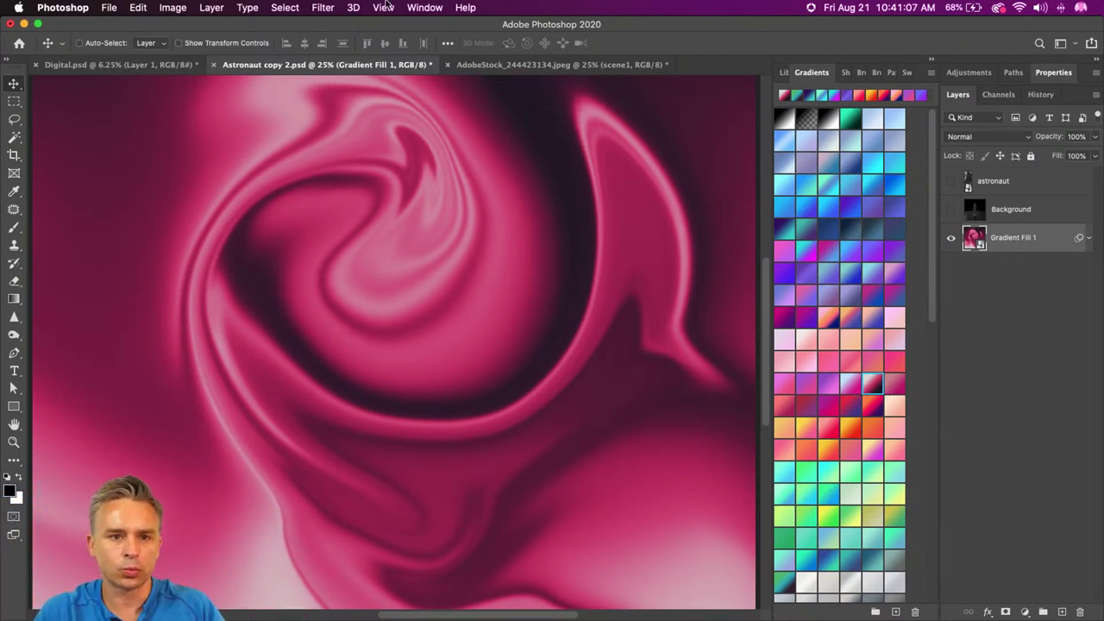
Step: Open the PixelSquid extension and log in to the PixelSquid account in the browser with the already filled-in credentials
left_click(424, 7)
mouse_move(586, 71)
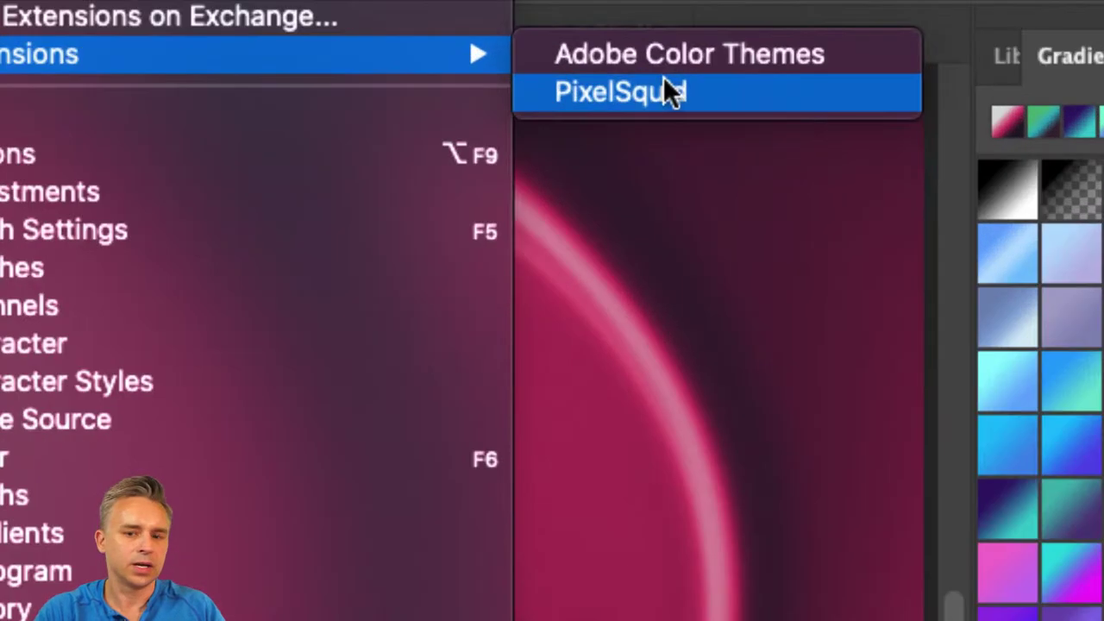
left_click(711, 90)
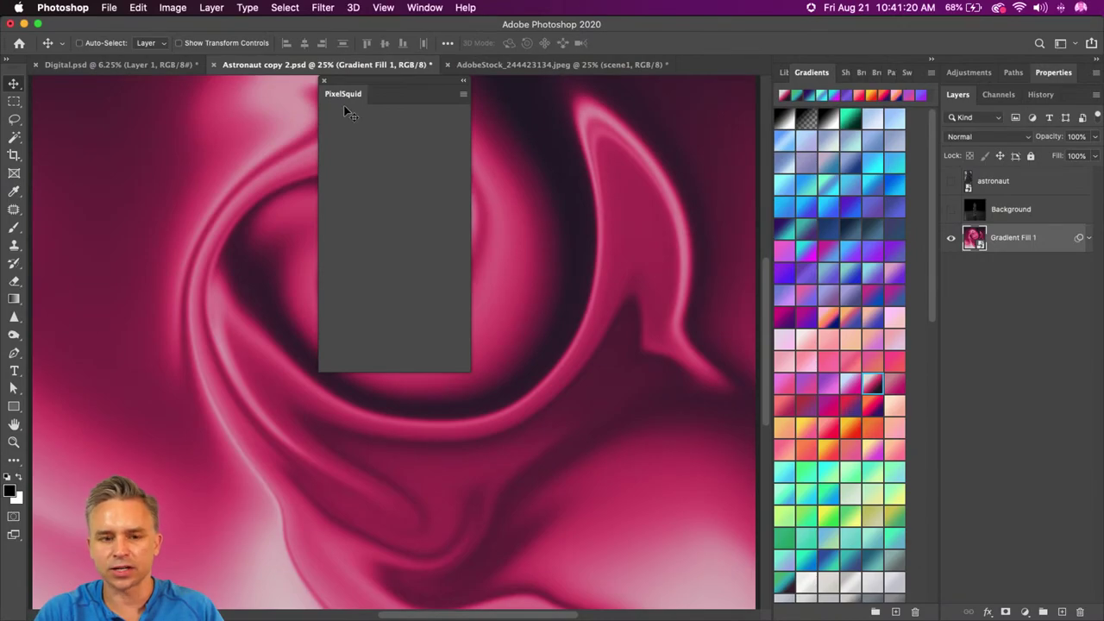
left_click_drag(379, 101, 696, 179)
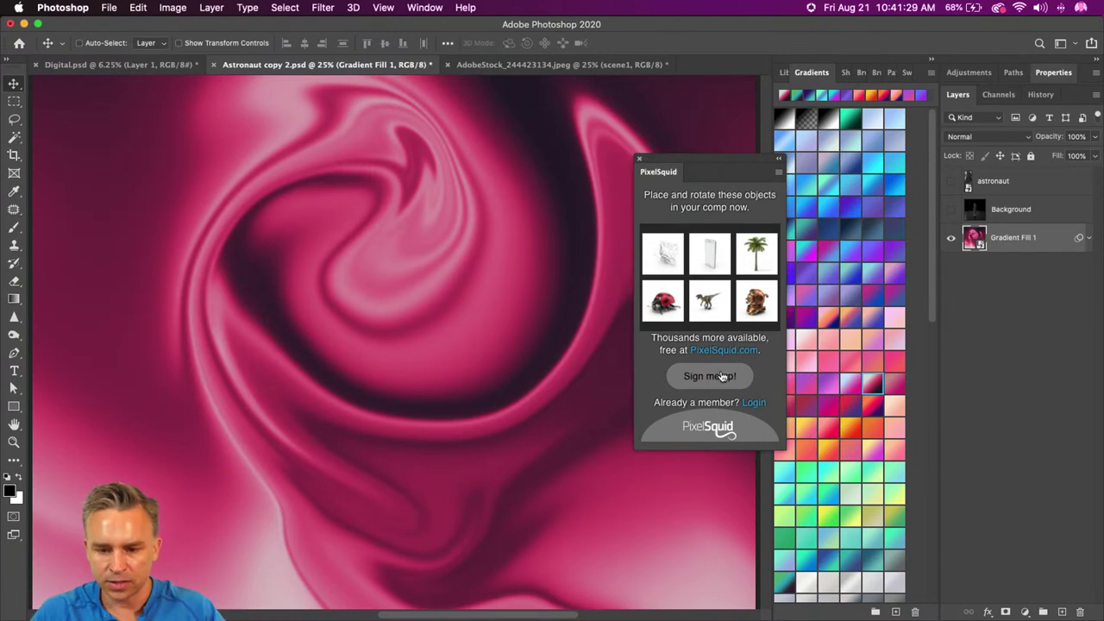
left_click(754, 403)
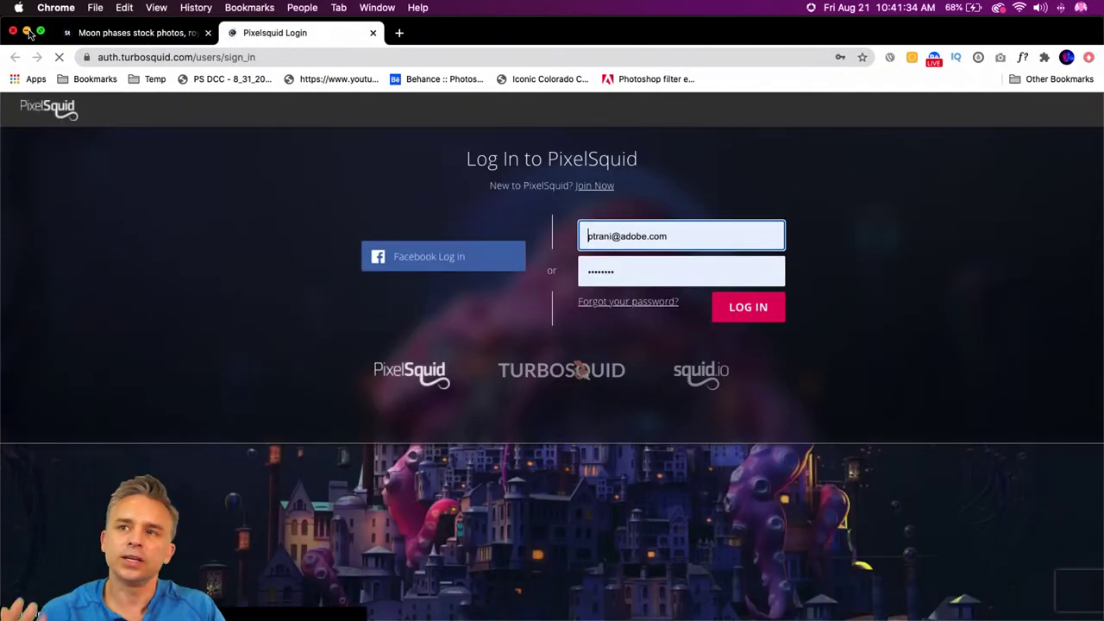
left_click(745, 310)
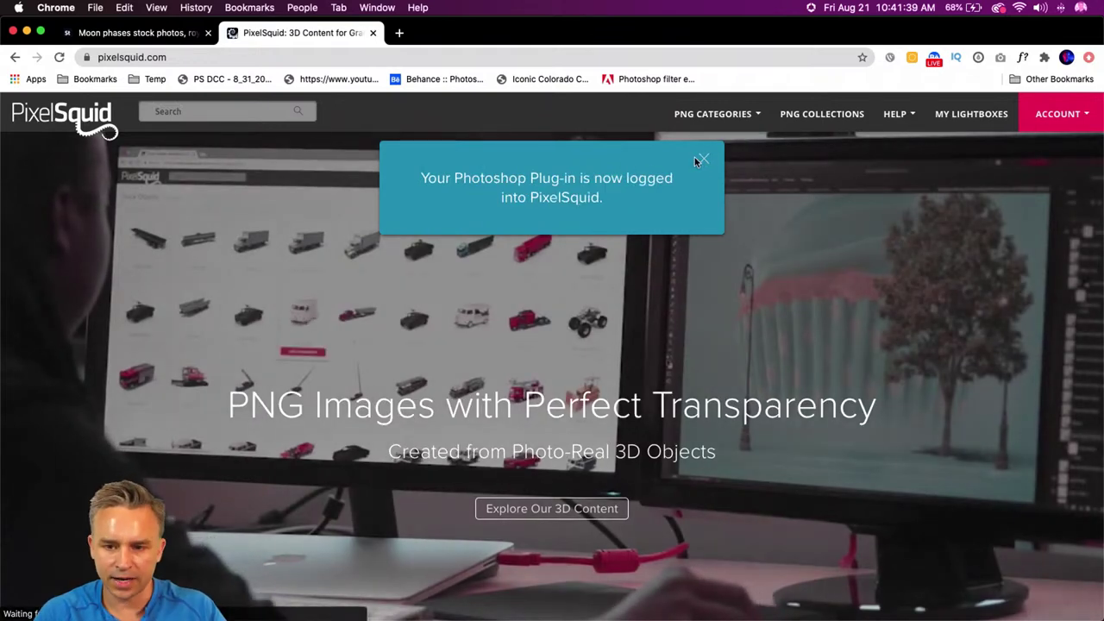
Step: Dismiss the plug-in login notice and search PixelSquid for "astronaut"
left_click(702, 159)
left_click(190, 115)
type("astronaut")
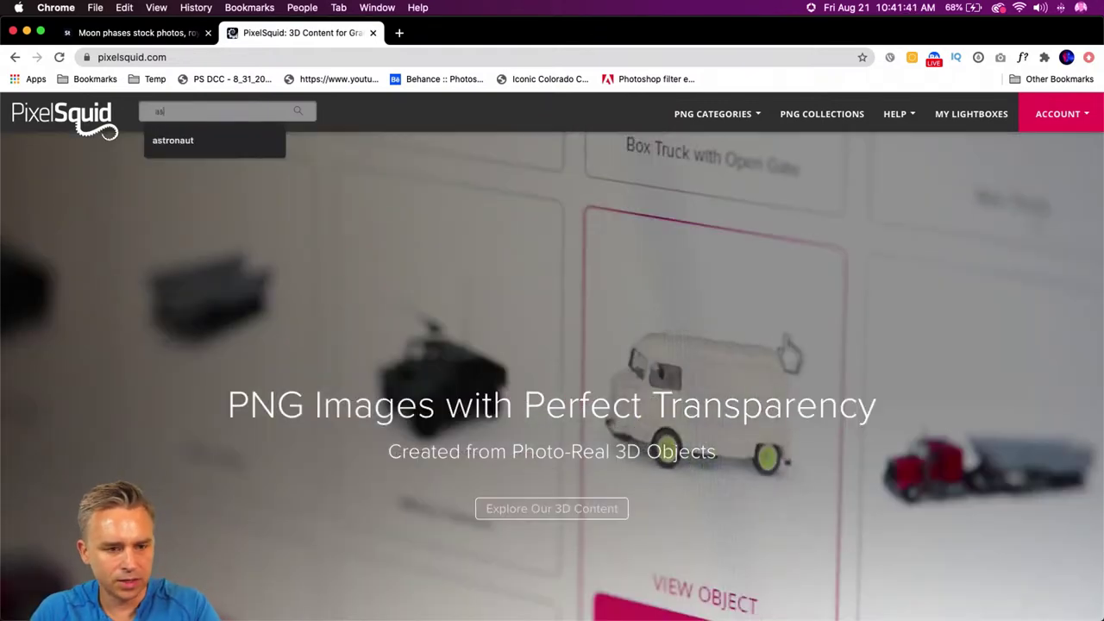
key("Return")
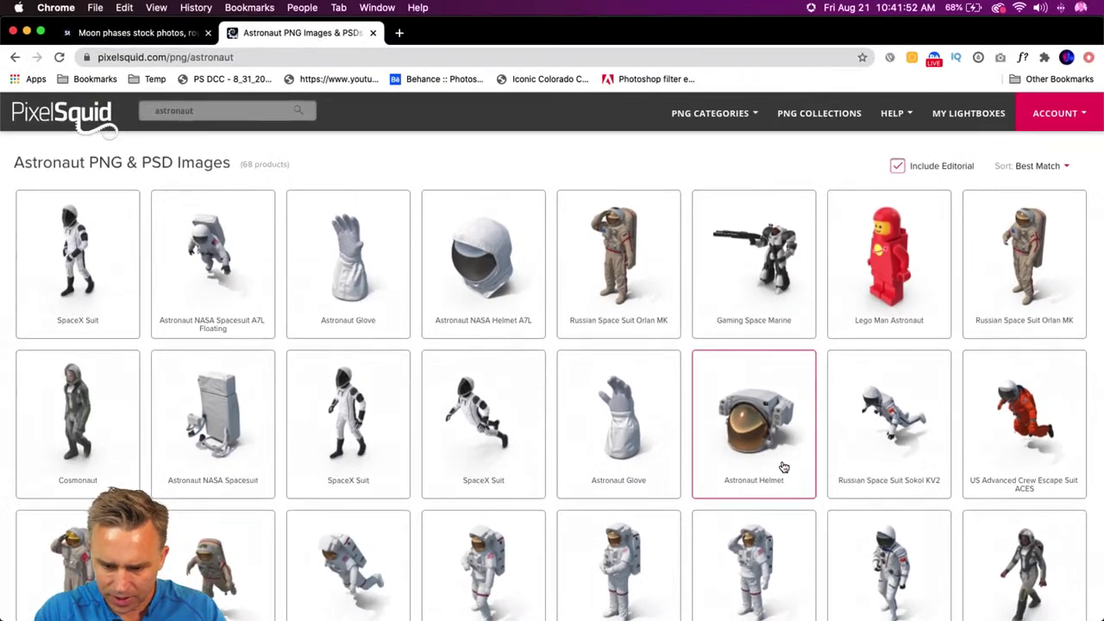
Step: Find the floating Nasa Astronaut with the gold visor among the results and add it to the Photoshop Lightbox
scroll(783, 465, "down", 3)
scroll(259, 560, "up", 2)
scroll(257, 559, "down", 4)
scroll(257, 559, "down", 3)
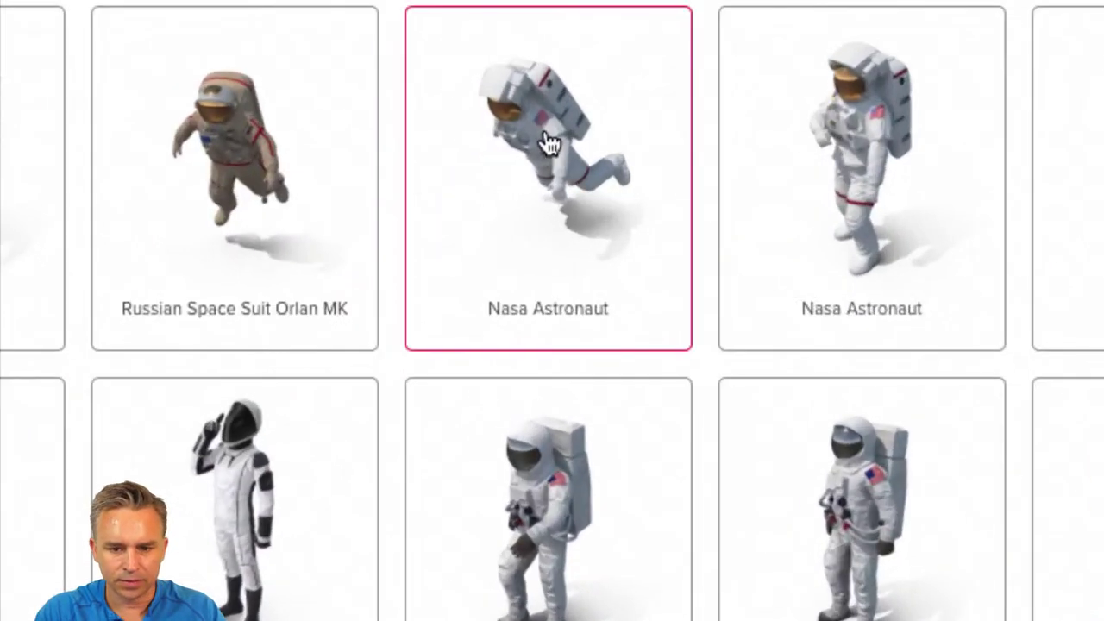
scroll(543, 189, "up", 3)
mouse_move(510, 370)
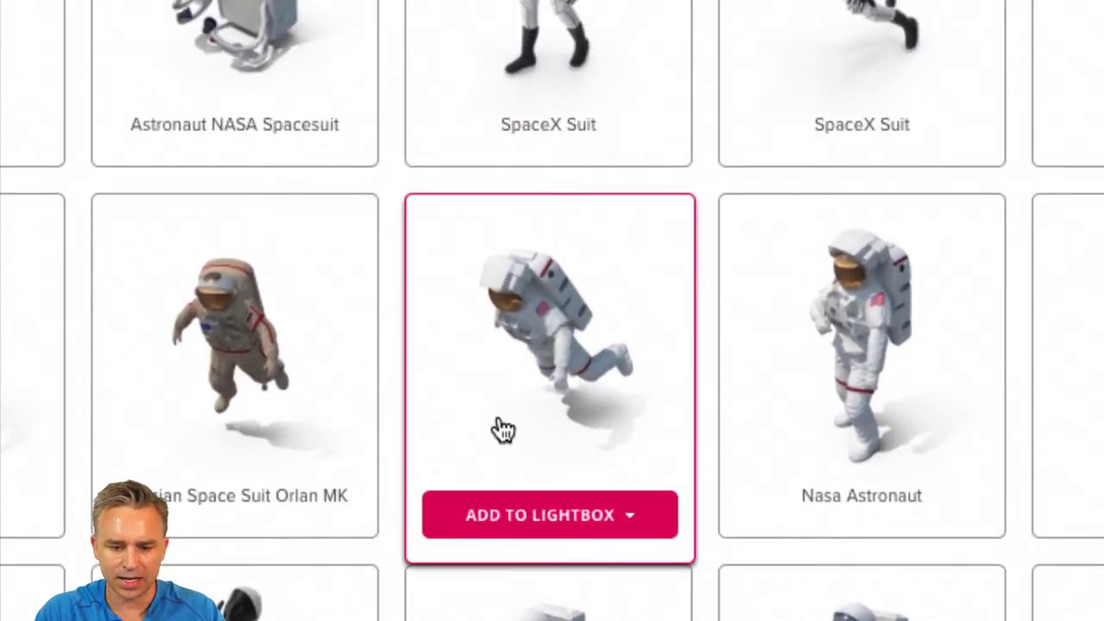
left_click(552, 514)
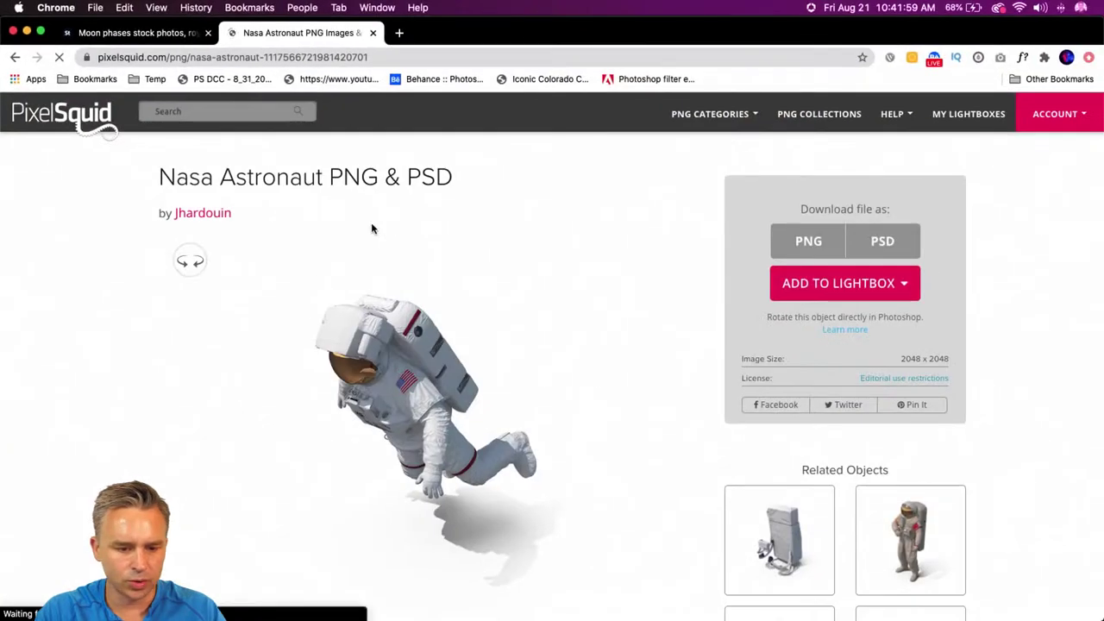
left_click(835, 286)
left_click(838, 348)
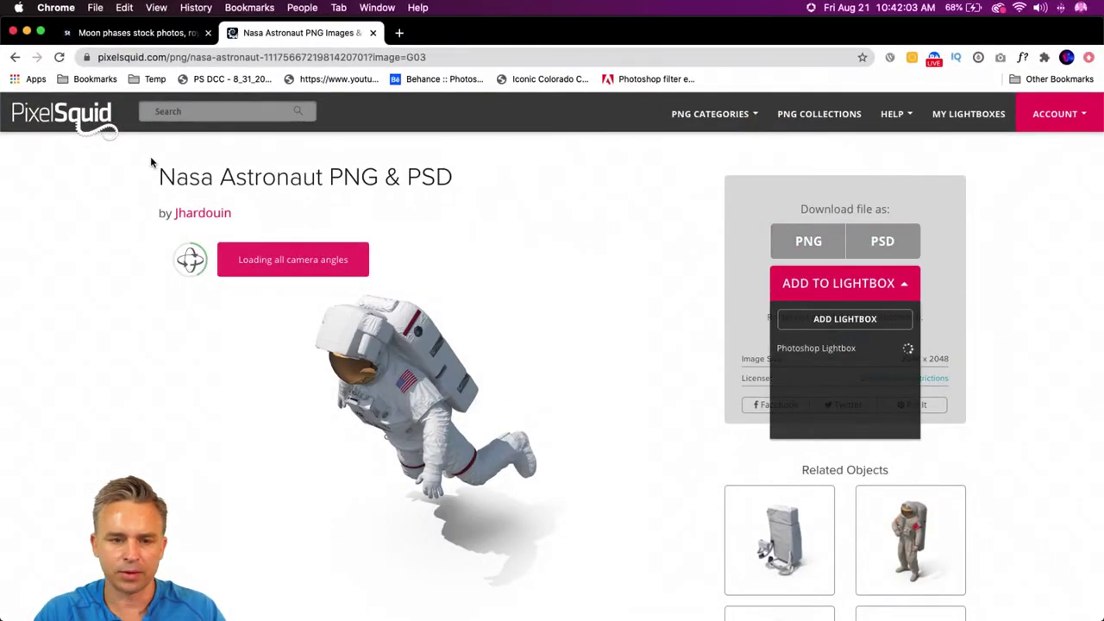
Step: Switch back to Photoshop, refresh the PixelSquid library, and place the Nasa Astronaut on a new layer above Gradient Fill 1
left_click(26, 32)
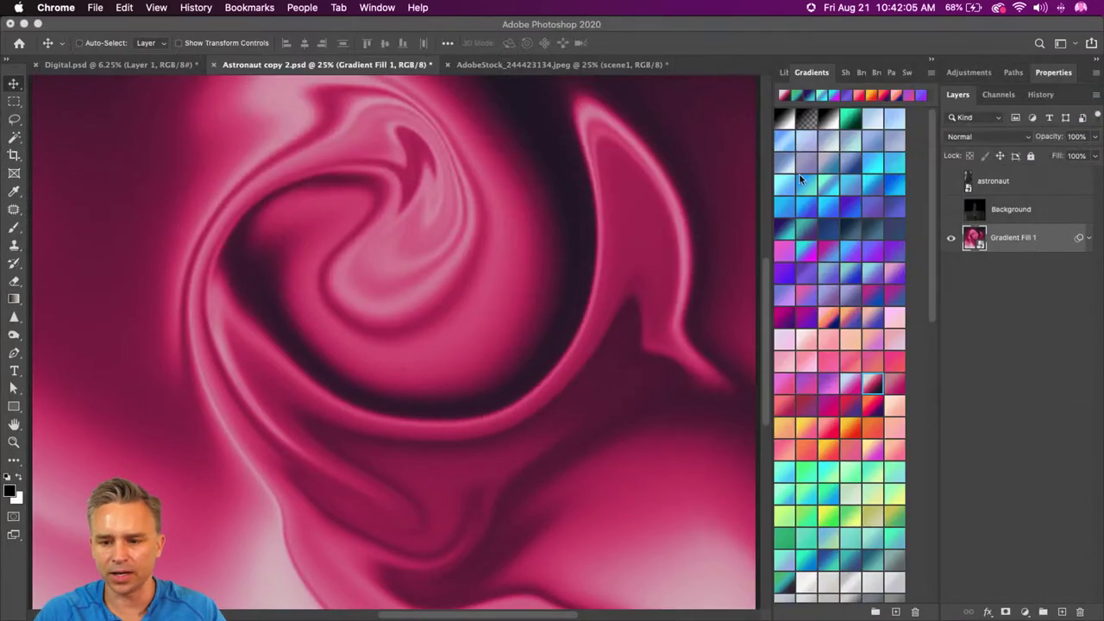
left_click(578, 144)
left_click_drag(665, 155, 583, 98)
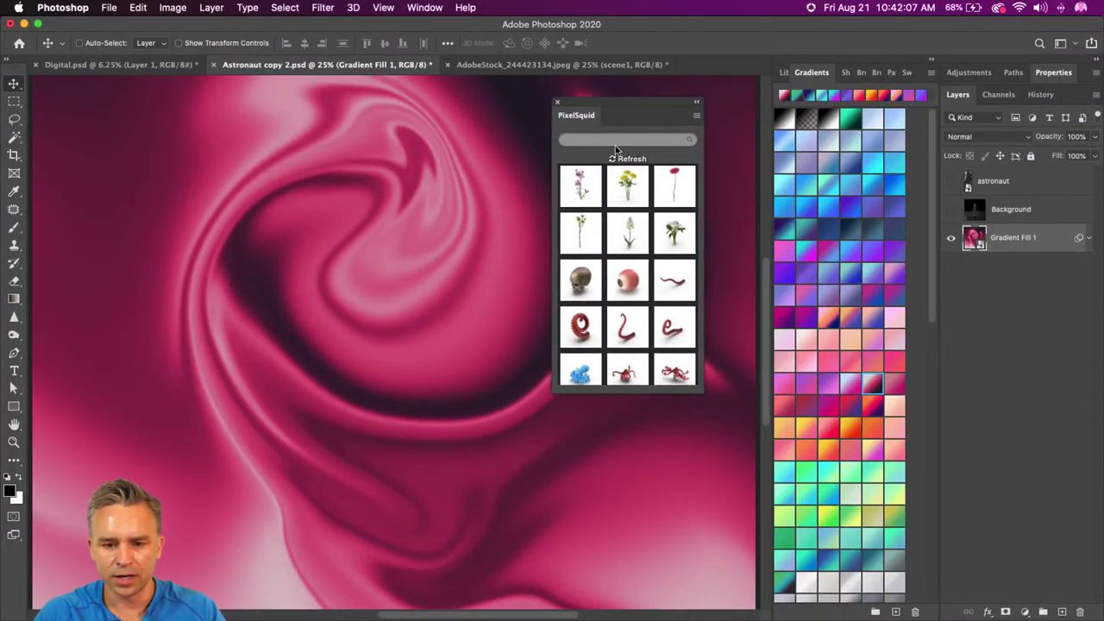
left_click(619, 160)
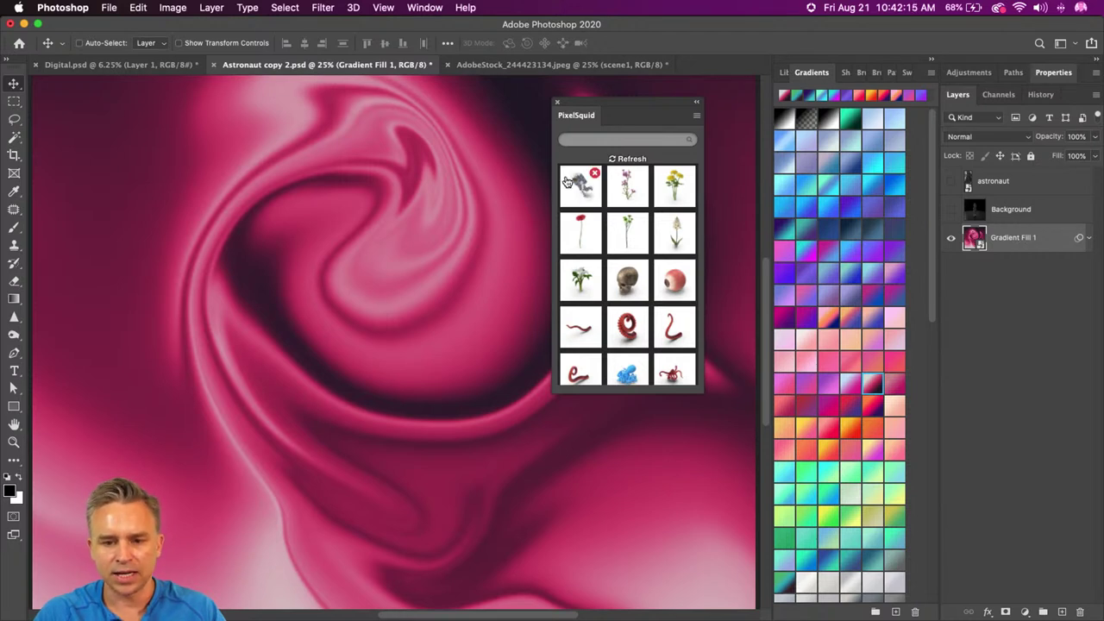
left_click(1061, 612)
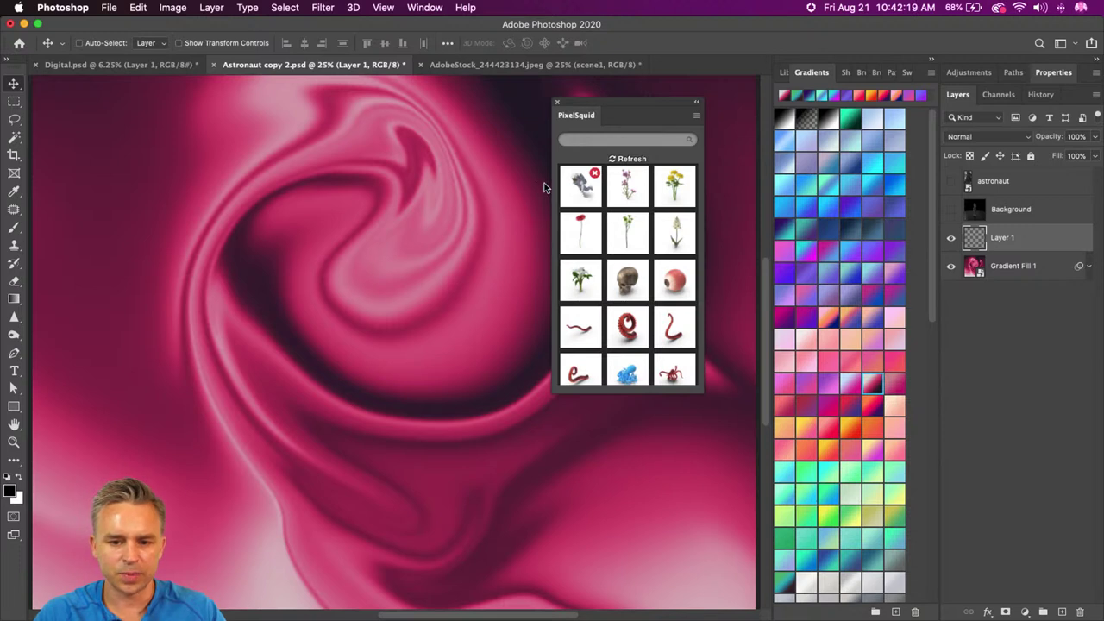
left_click(576, 181)
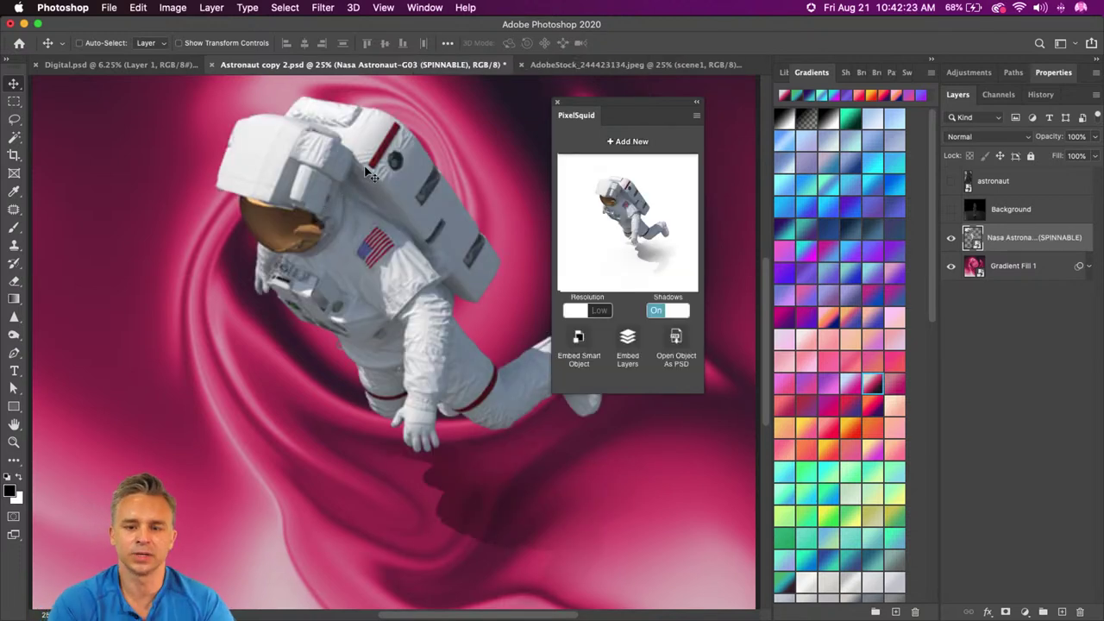
Step: Rotate the PixelSquid astronaut to a front-facing pose and reposition it over the swirl on the canvas
left_click_drag(587, 234, 591, 211)
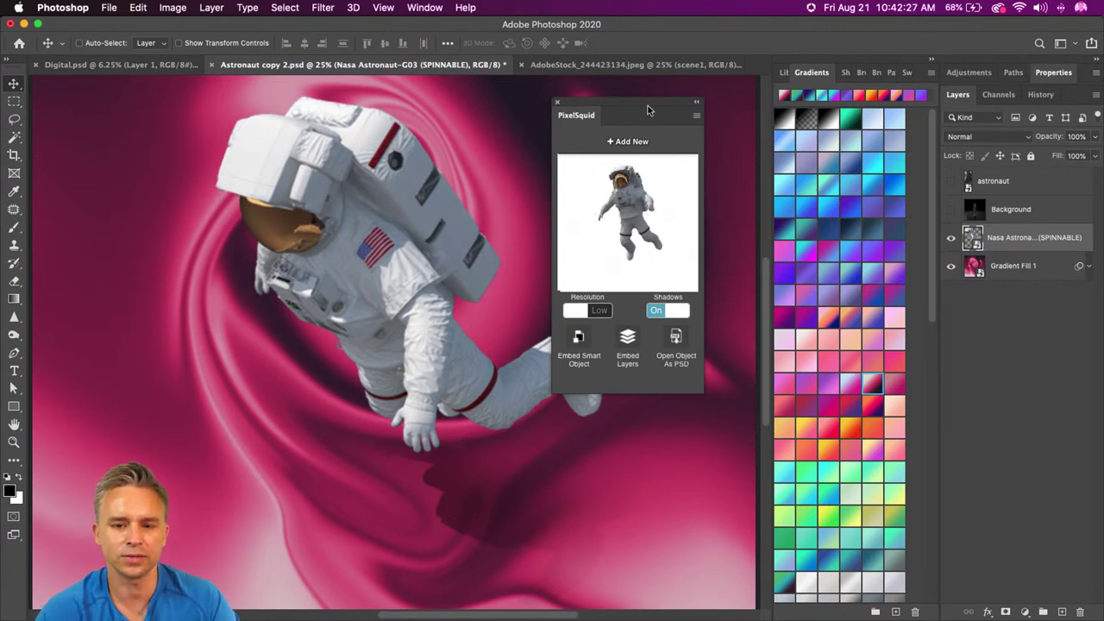
left_click_drag(648, 109, 716, 130)
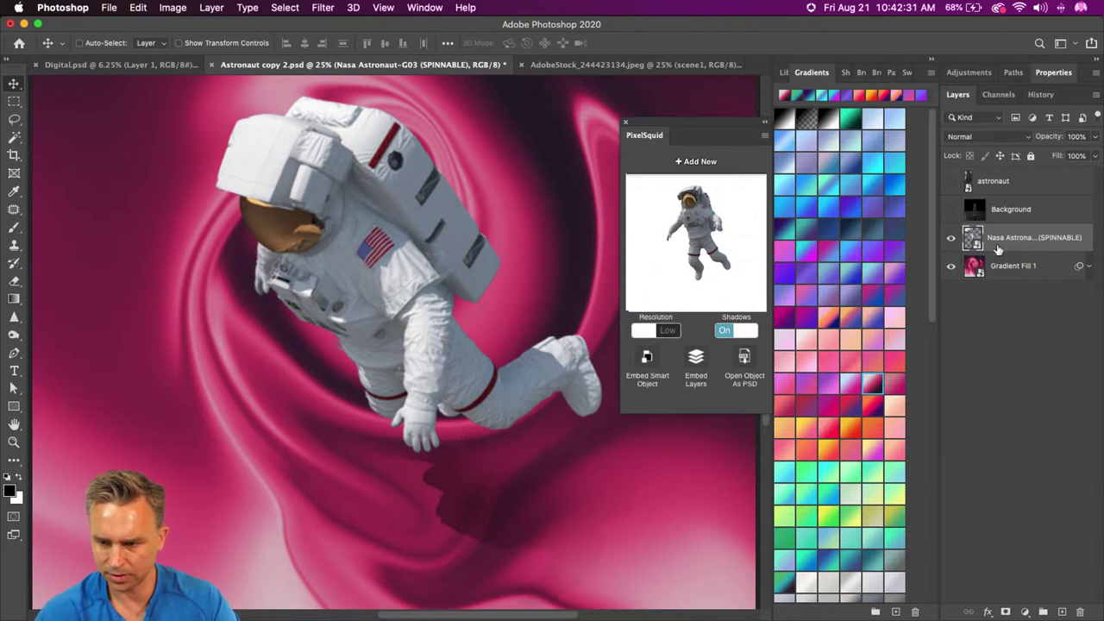
mouse_move(339, 265)
left_mouse_down()
mouse_move(352, 252)
mouse_move(344, 259)
left_mouse_up()
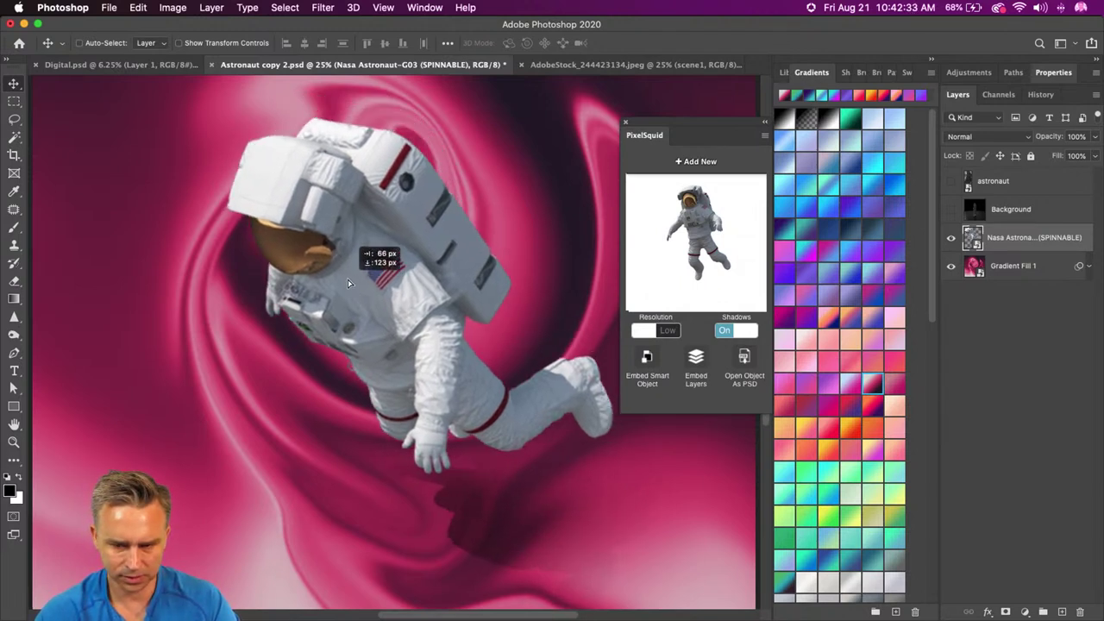
left_click_drag(703, 242, 683, 241)
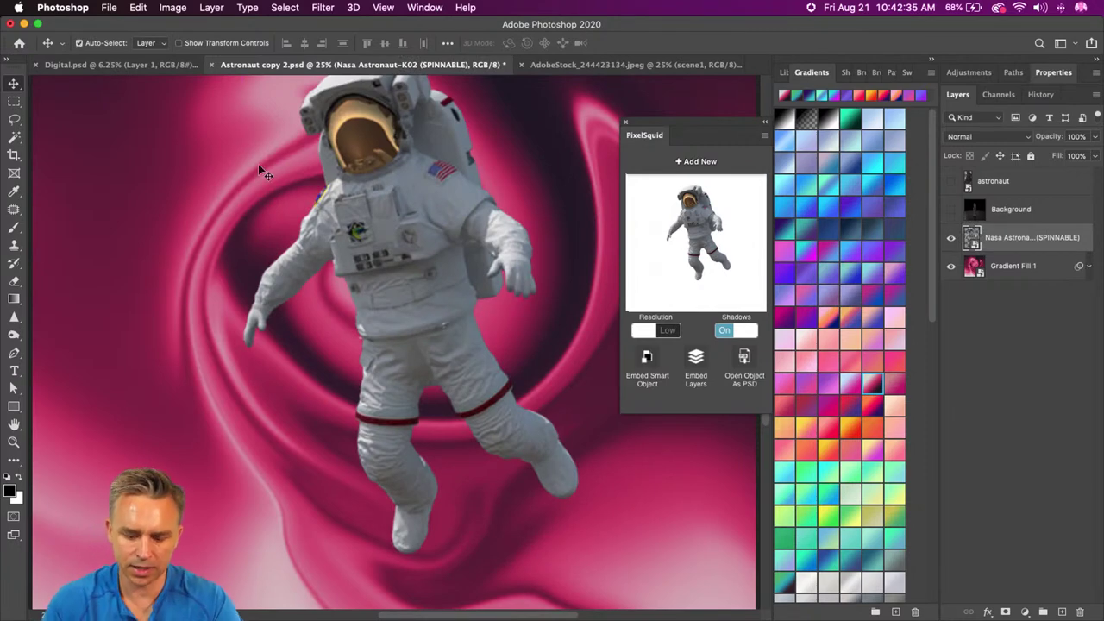
key("super+minus")
left_click_drag(276, 184, 262, 200)
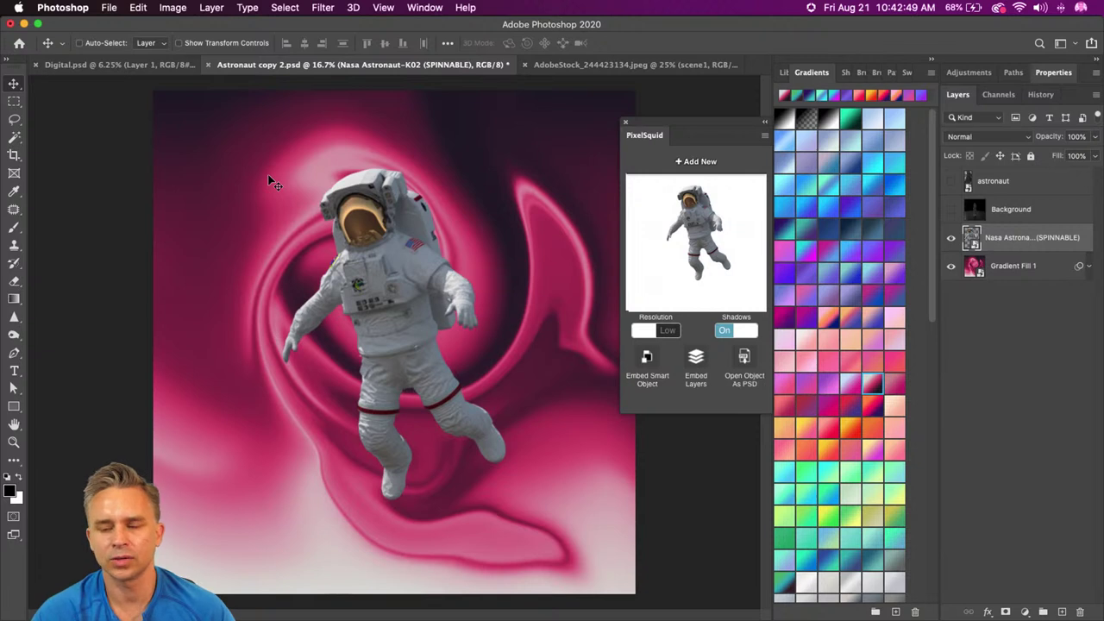
Step: Rotate the astronaut to a tilted three-quarter pose with its legs trailing behind, and turn off its shadow
left_click_drag(641, 141, 624, 157)
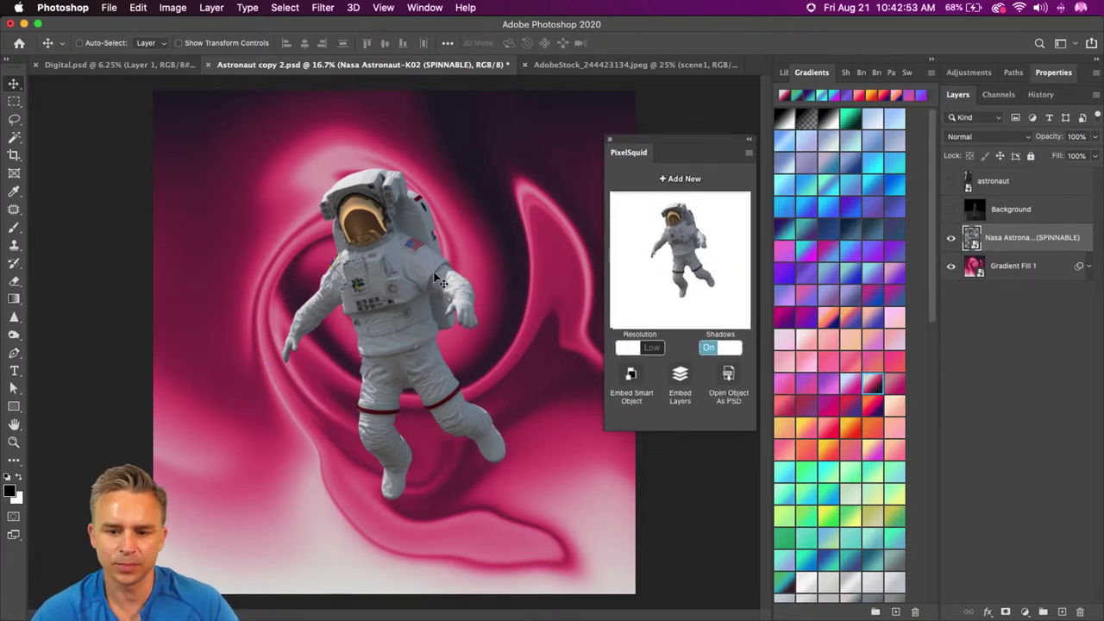
left_click_drag(682, 259, 670, 265)
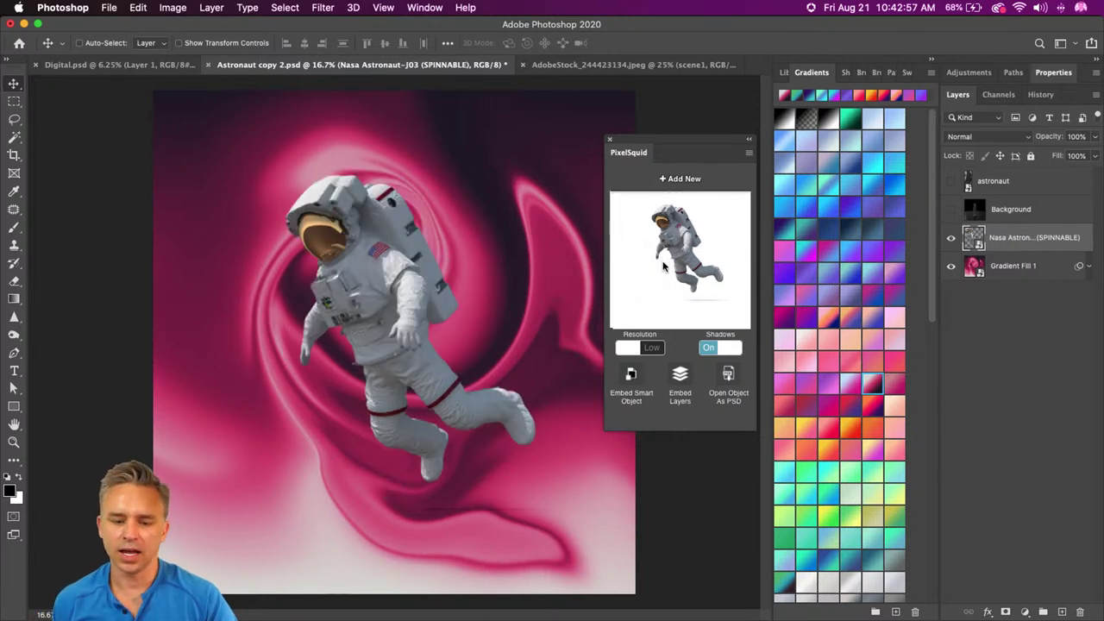
left_click(707, 351)
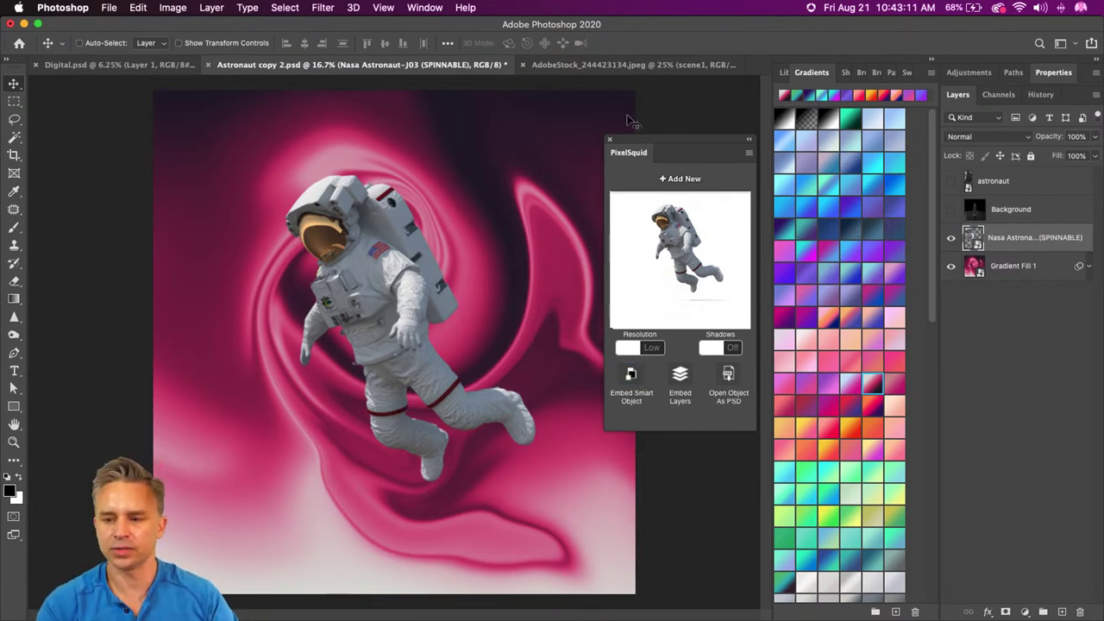
Step: Scale the astronaut down to roughly three quarters of its size and move it up to the upper part of the swirl
key("super+t")
left_click_drag(148, 128, 320, 295)
left_click_drag(469, 505, 389, 391)
key("Return")
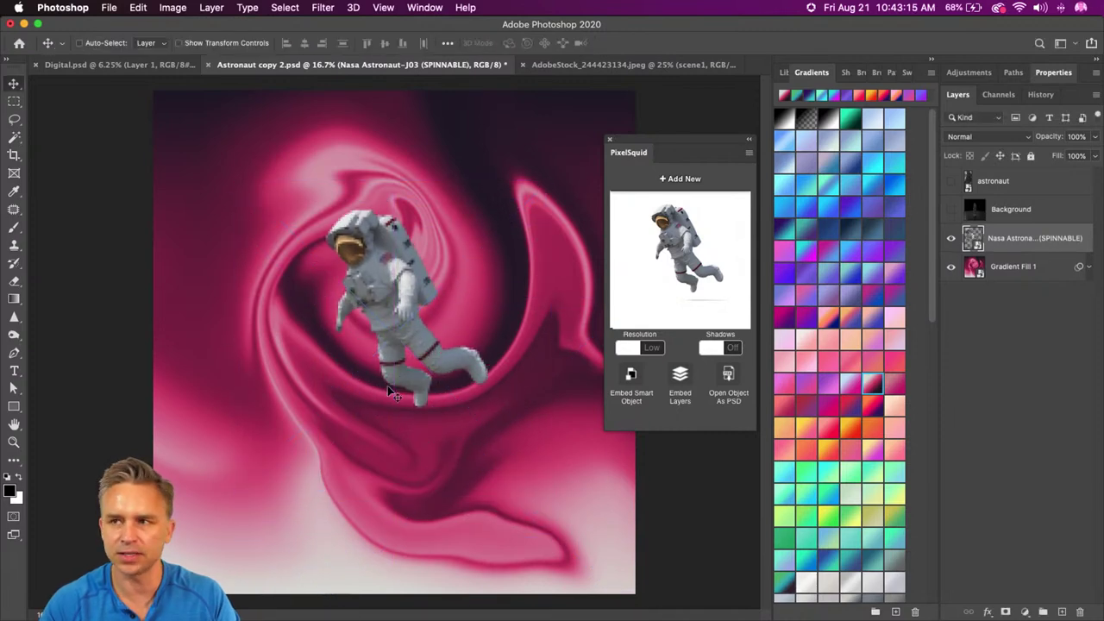
left_click_drag(267, 261, 290, 288)
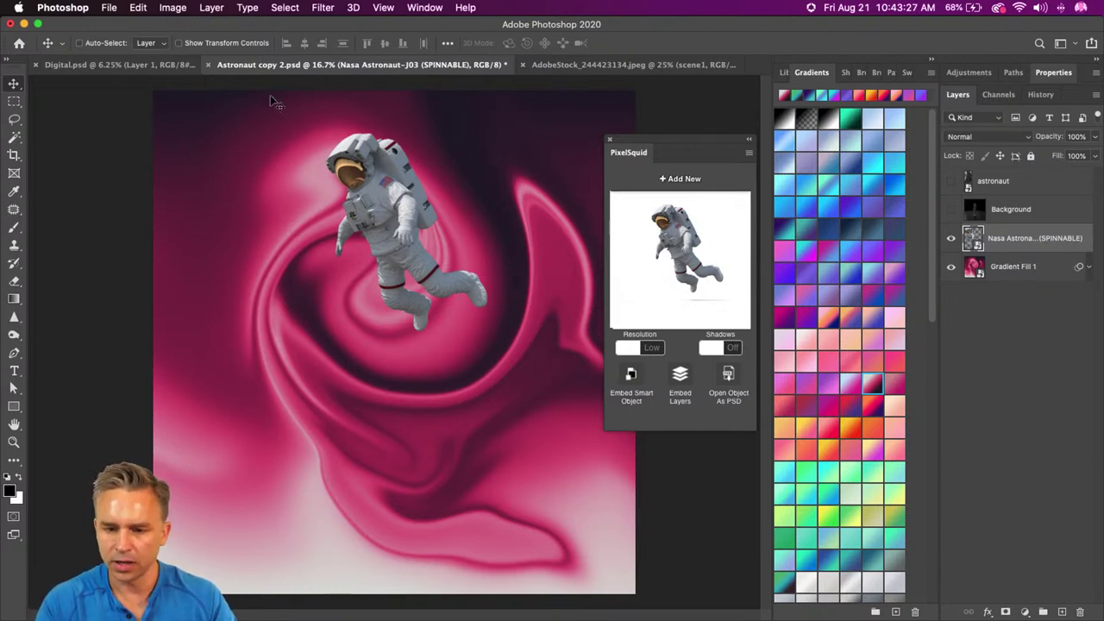
Step: Close the PixelSquid extension and move the astronaut down over the middle of the swirl's dark ring
left_click(610, 140)
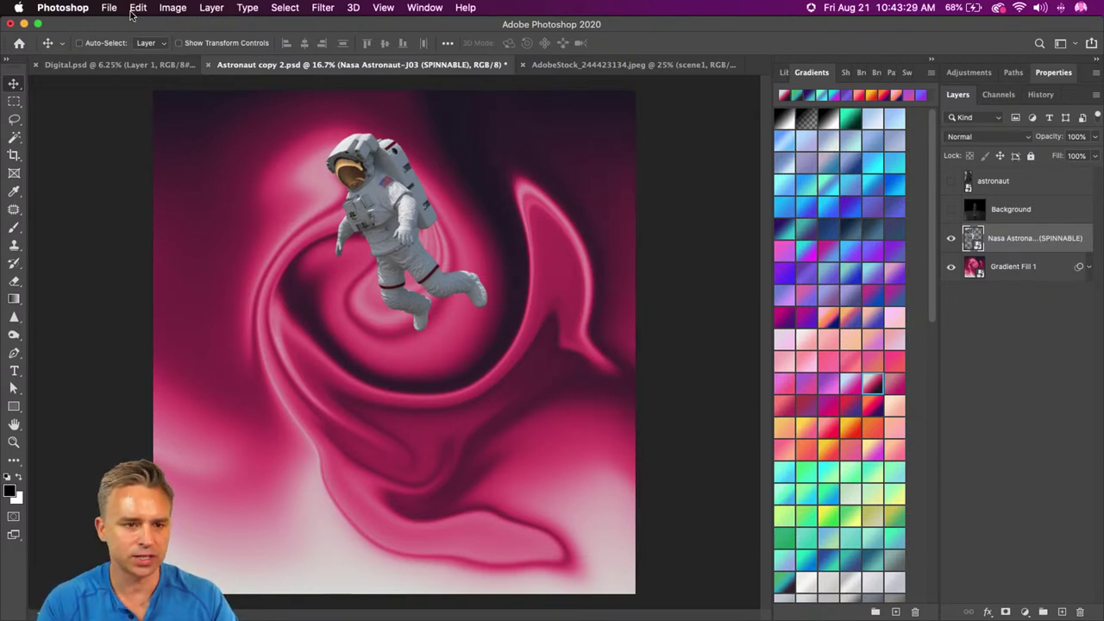
left_click(172, 8)
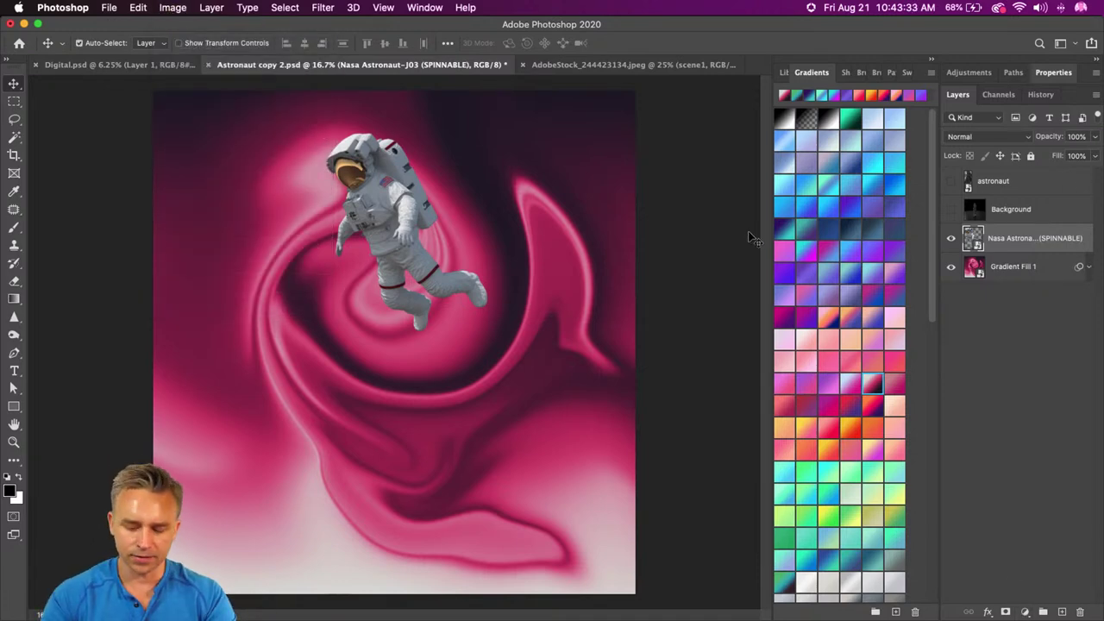
key("super+plus")
key("super+plus")
left_click_drag(282, 165, 303, 376)
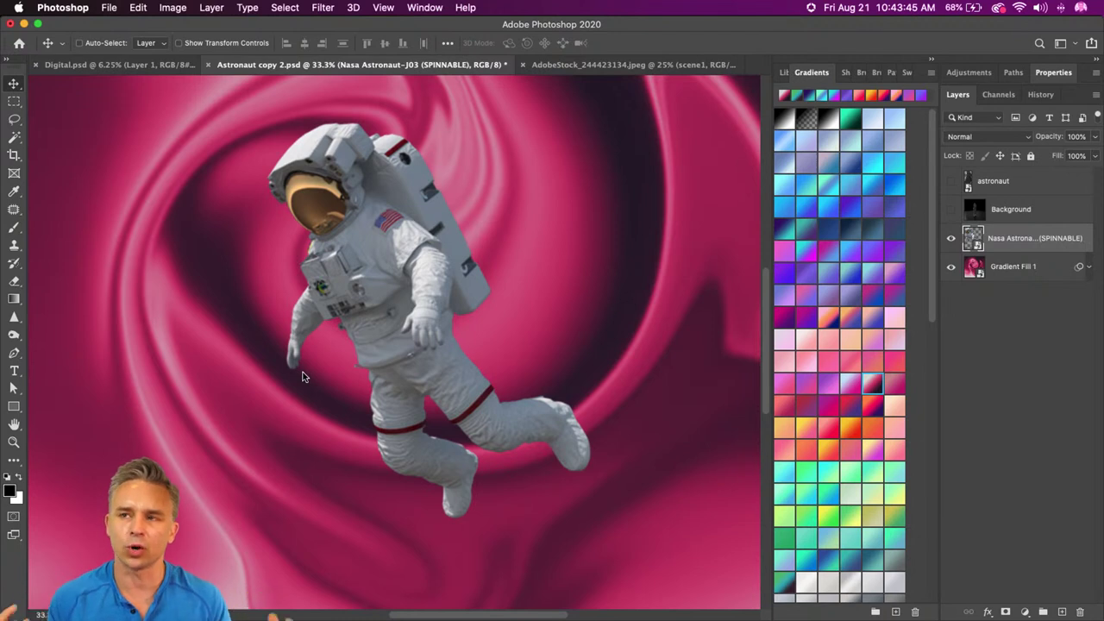
Step: Add a Levels adjustment layer directly above the Nasa Astronaut layer
left_click(1024, 611)
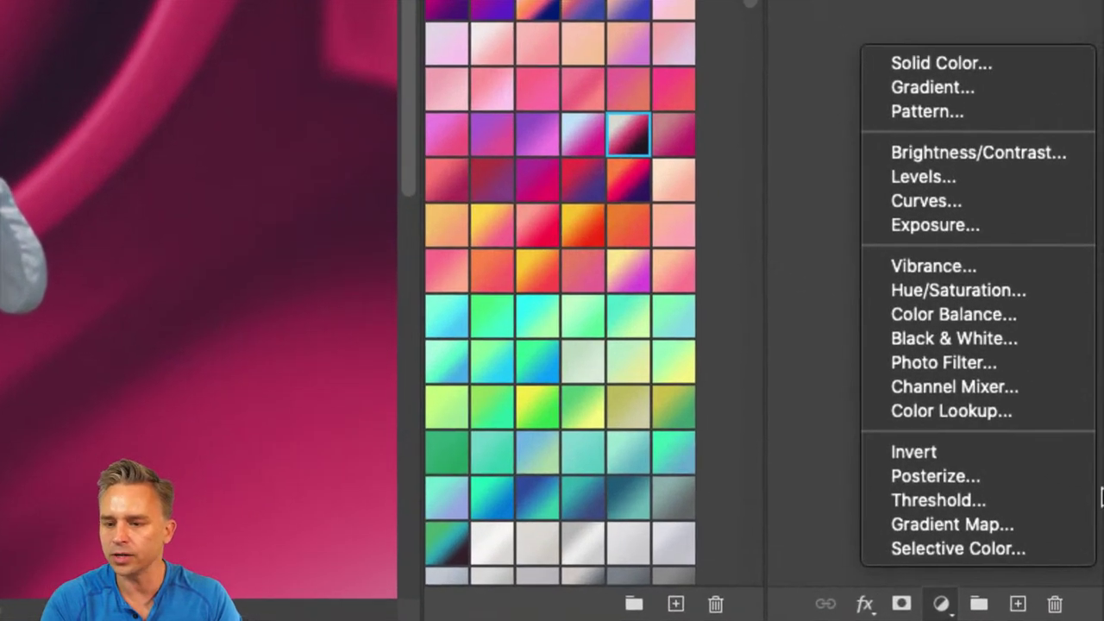
left_click(1056, 179)
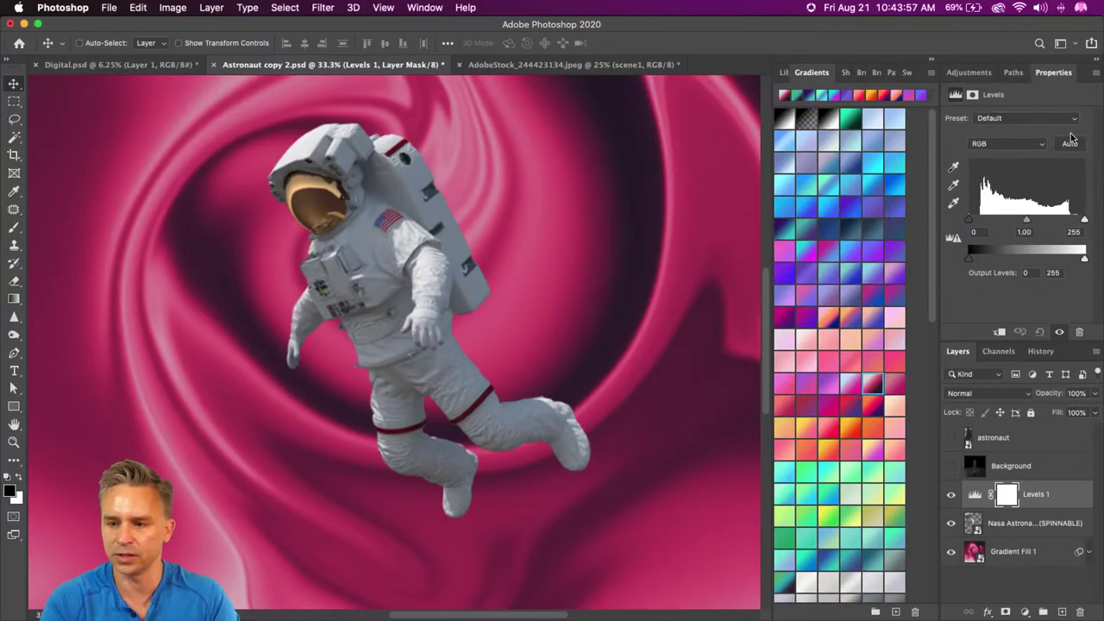
Step: Clip the Levels 1 adjustment to the Nasa Astronaut layer and tune it with Auto plus a shadow input of 49
left_click(1069, 144)
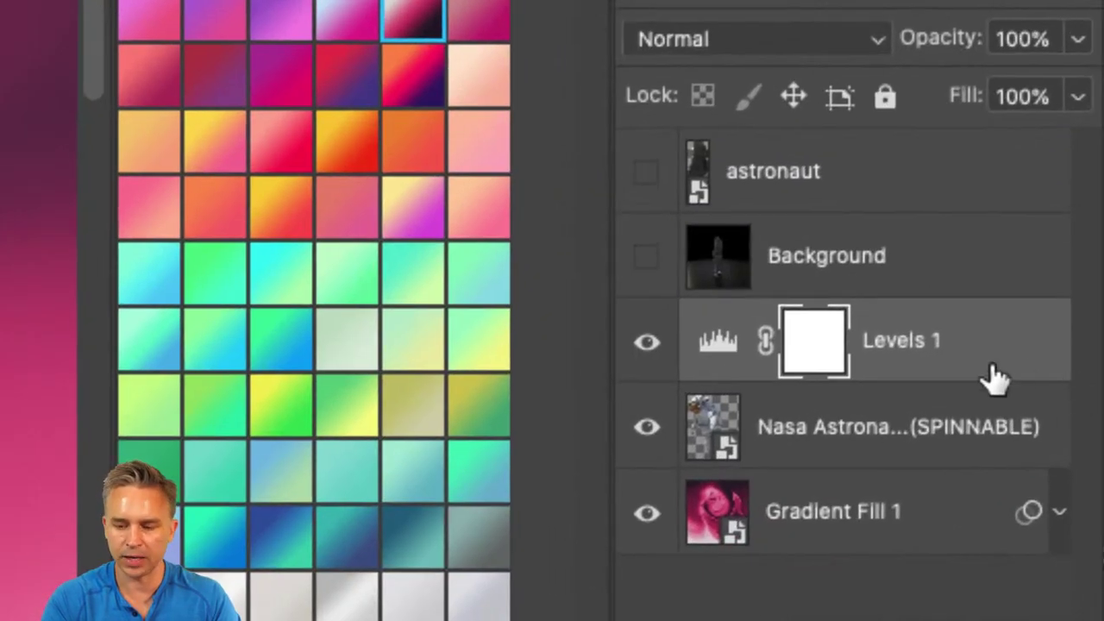
left_click(975, 373, "alt")
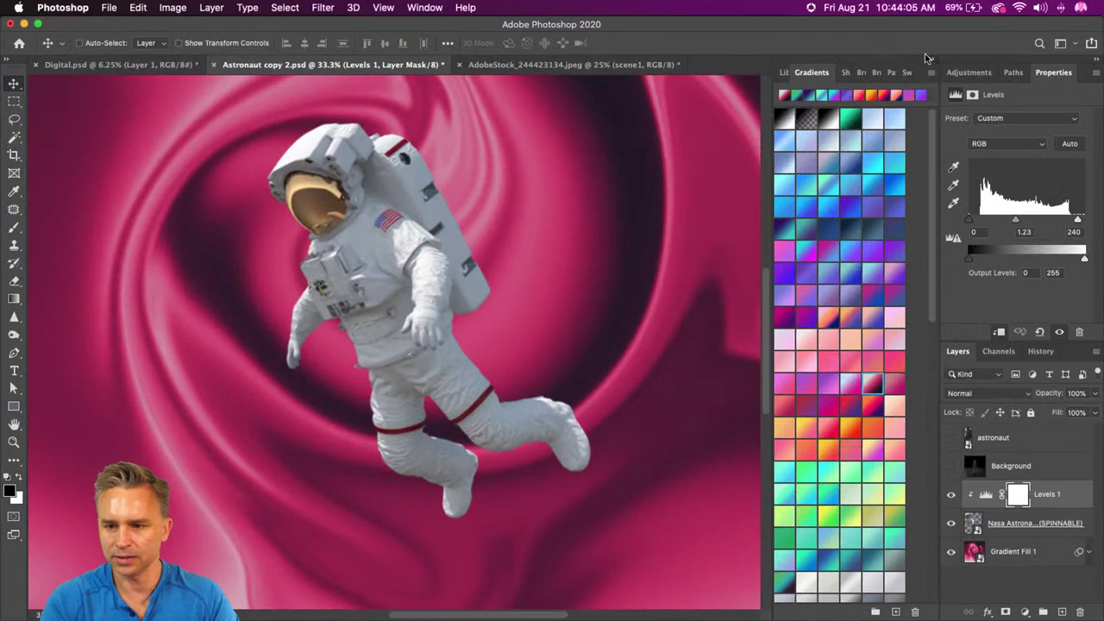
left_click(932, 60)
left_click_drag(969, 221, 989, 223)
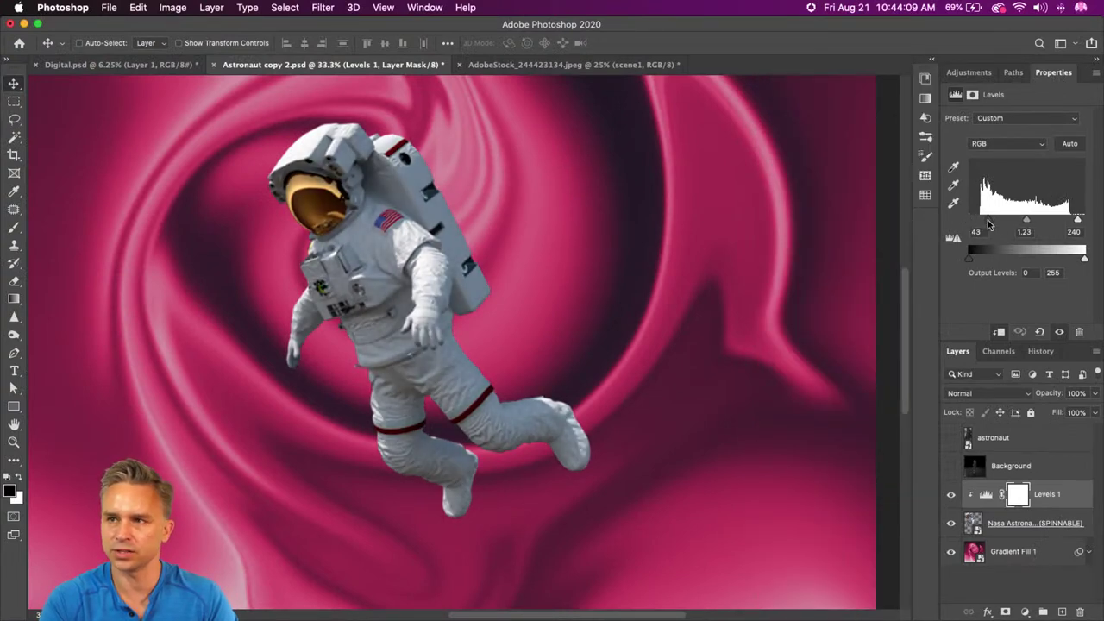
left_click(946, 502)
left_click(946, 502)
left_click(946, 502)
left_click(946, 502)
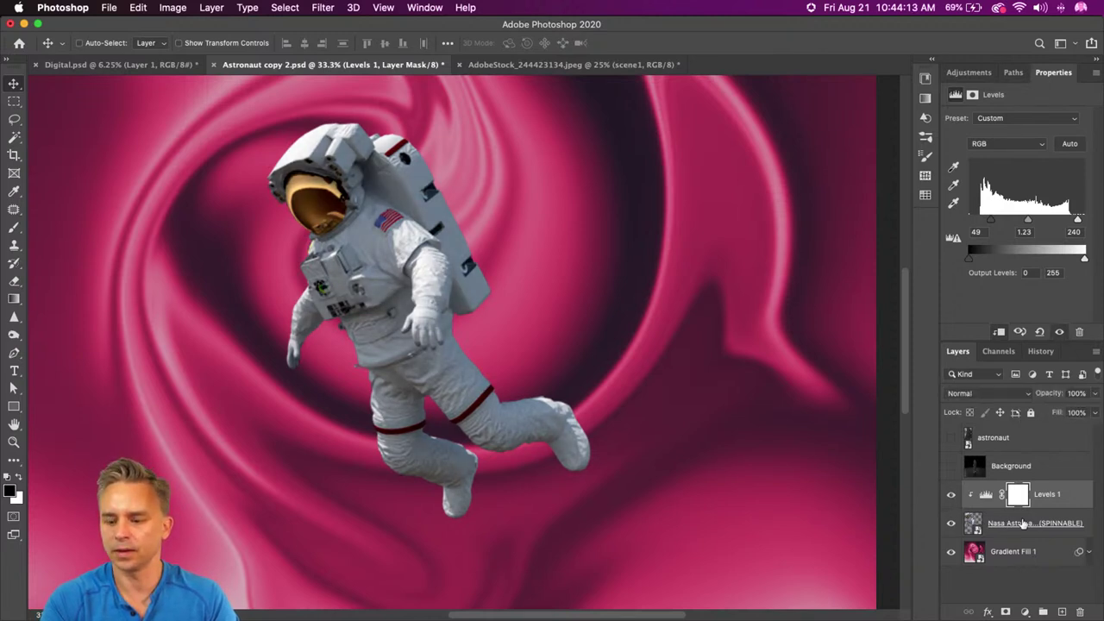
Step: Apply Levels as a smart filter directly to the Nasa Astronaut layer, with shadow input 37 and highlight input 217
left_click(1032, 524)
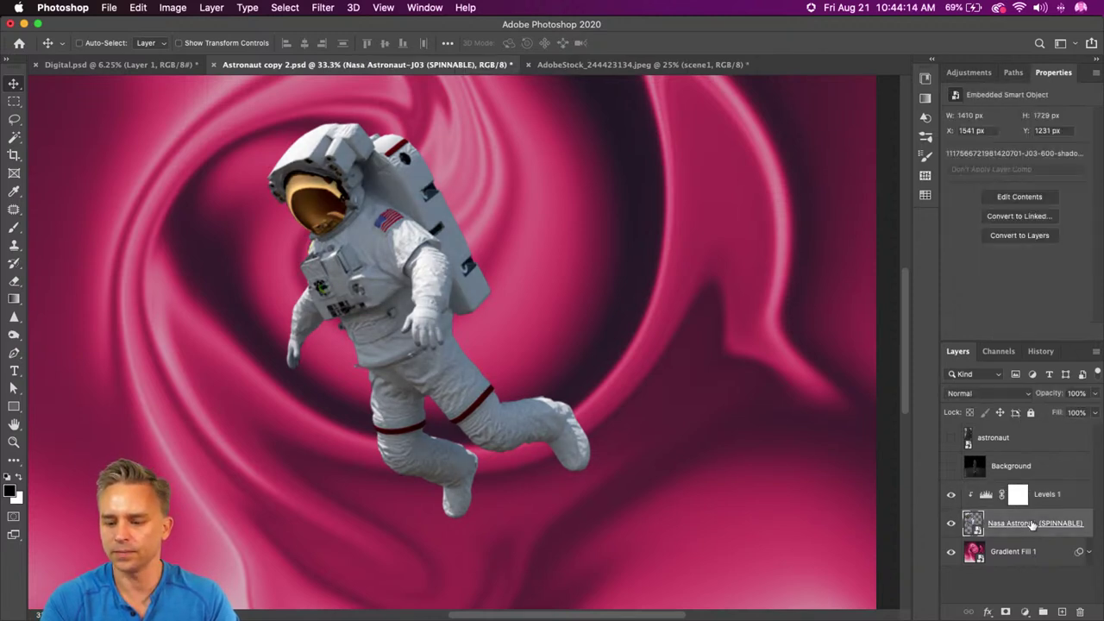
double_click(1084, 75)
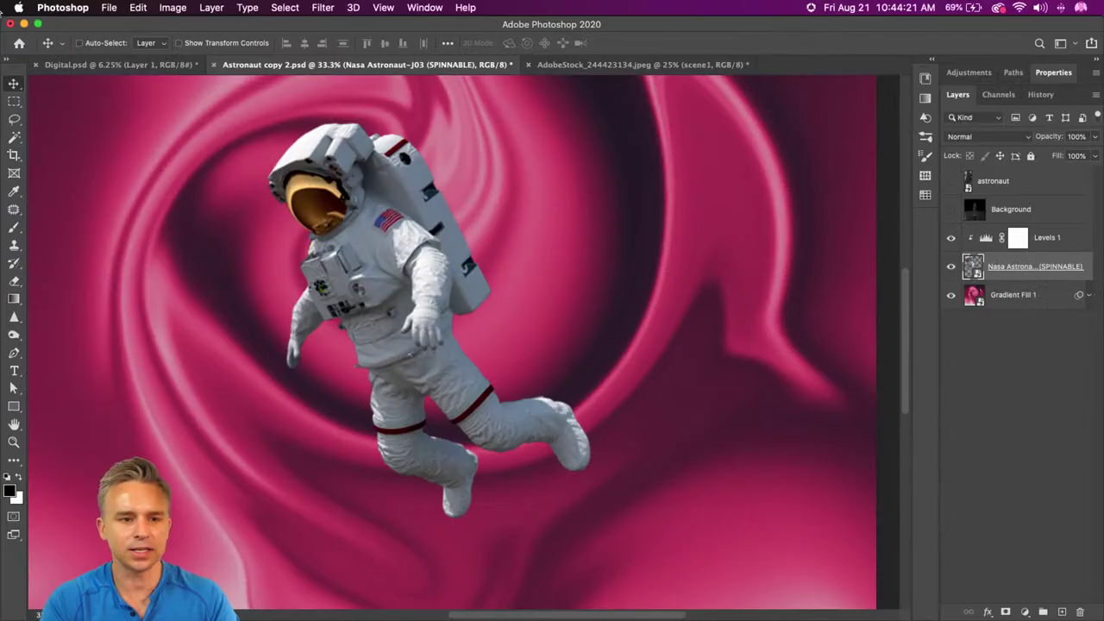
key("super")
key("super+l")
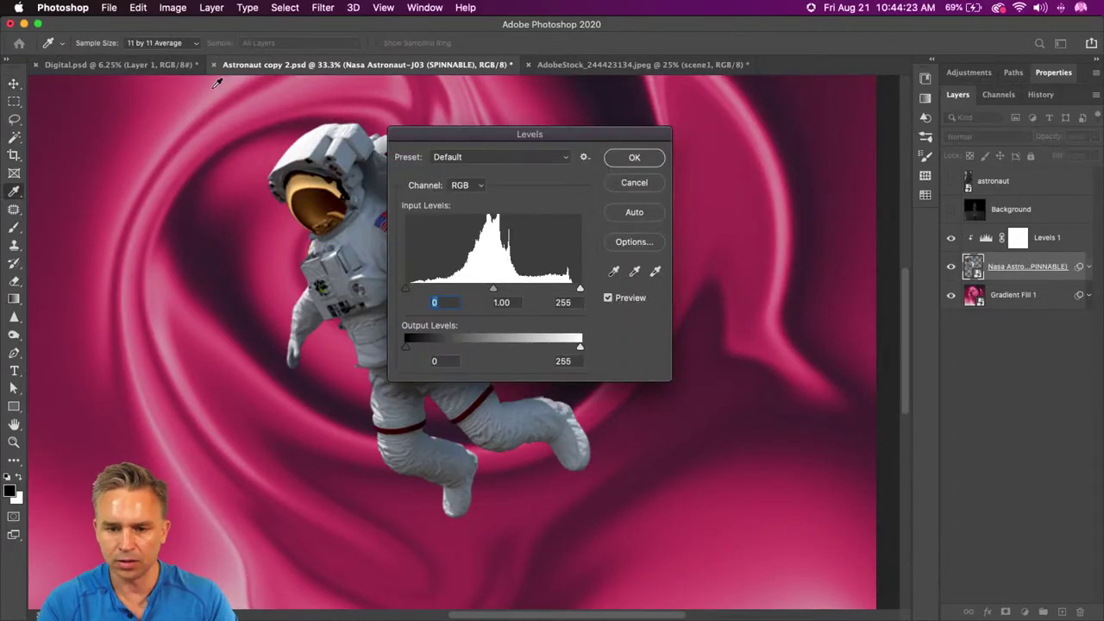
left_click_drag(487, 138, 574, 200)
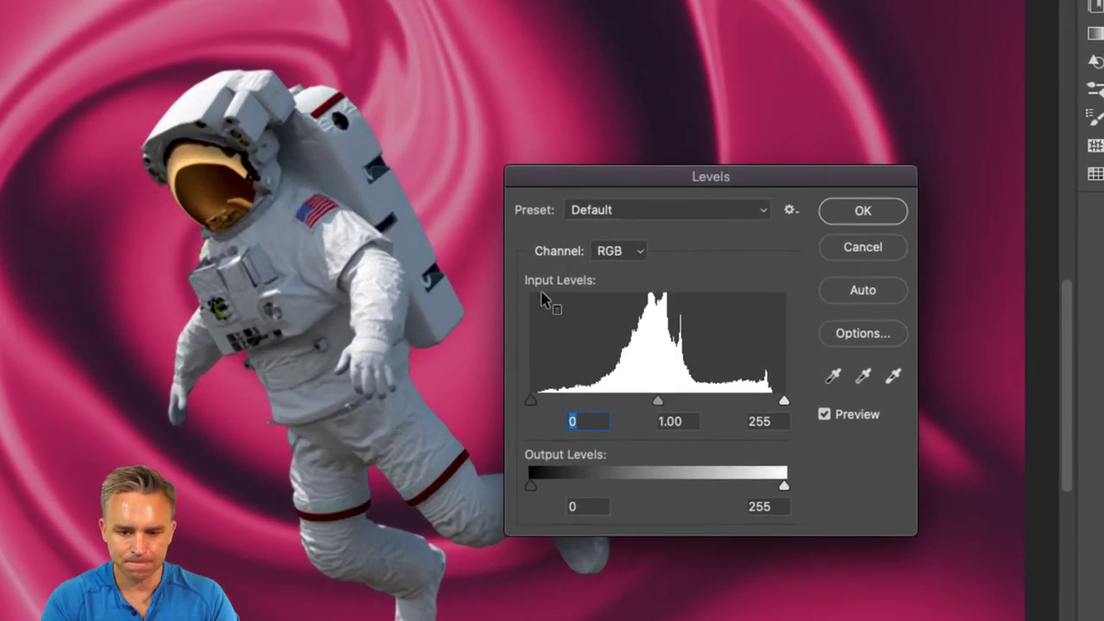
left_click_drag(530, 400, 567, 401)
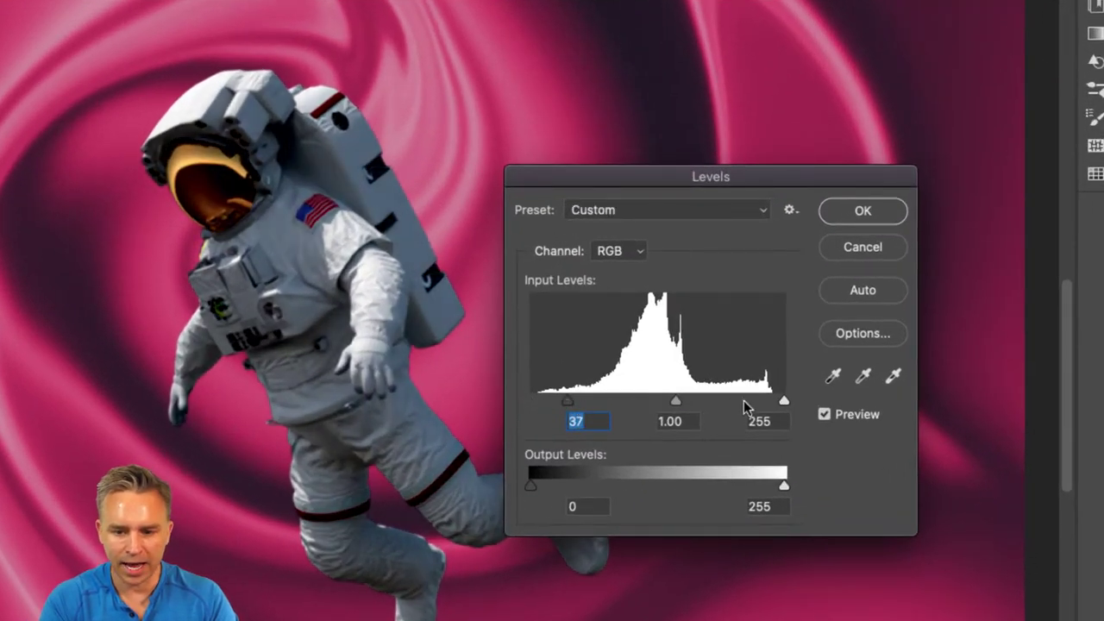
left_click_drag(783, 402, 745, 400)
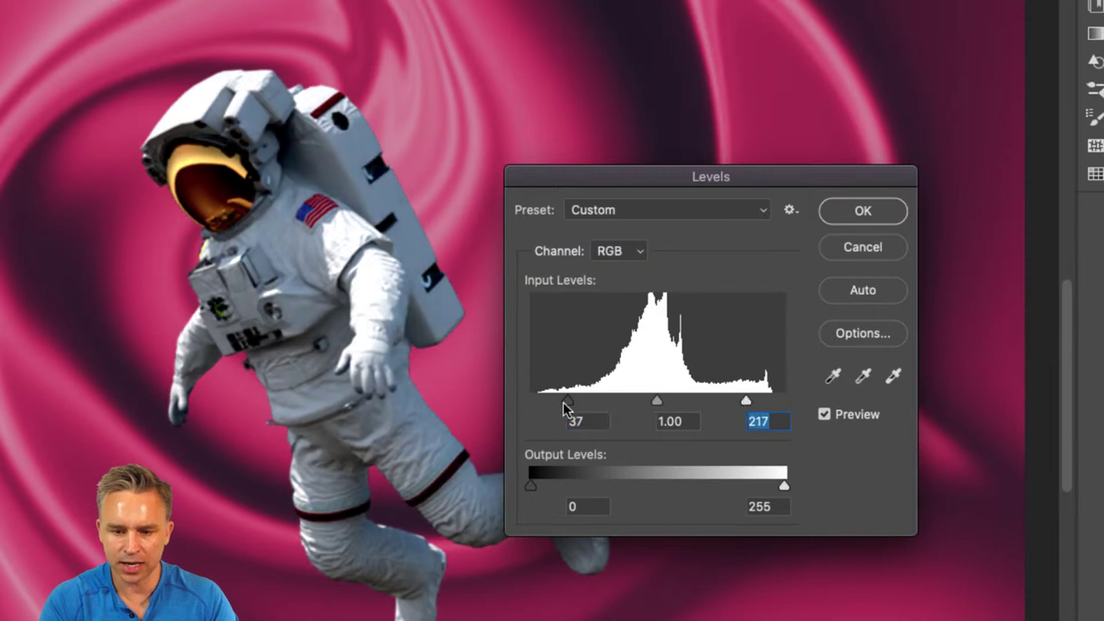
mouse_move(657, 400)
left_mouse_down()
mouse_move(638, 400)
mouse_move(659, 400)
left_mouse_up()
left_click(860, 215)
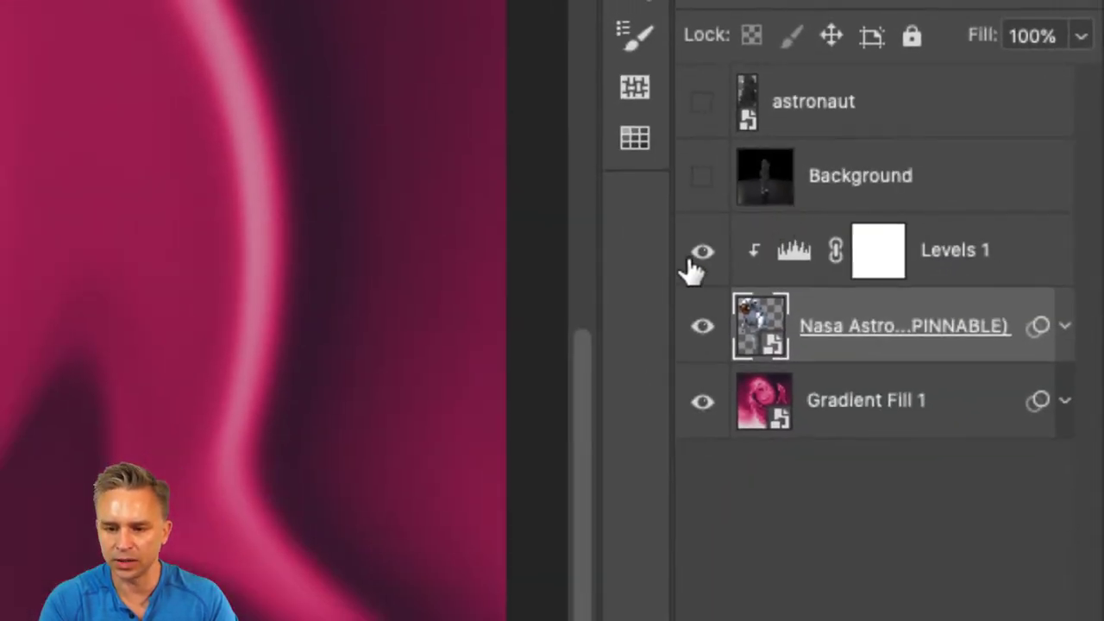
Step: Hide the Levels 1 adjustment layer and expand the smart filters of the Nasa Astronaut layer
left_click(700, 252)
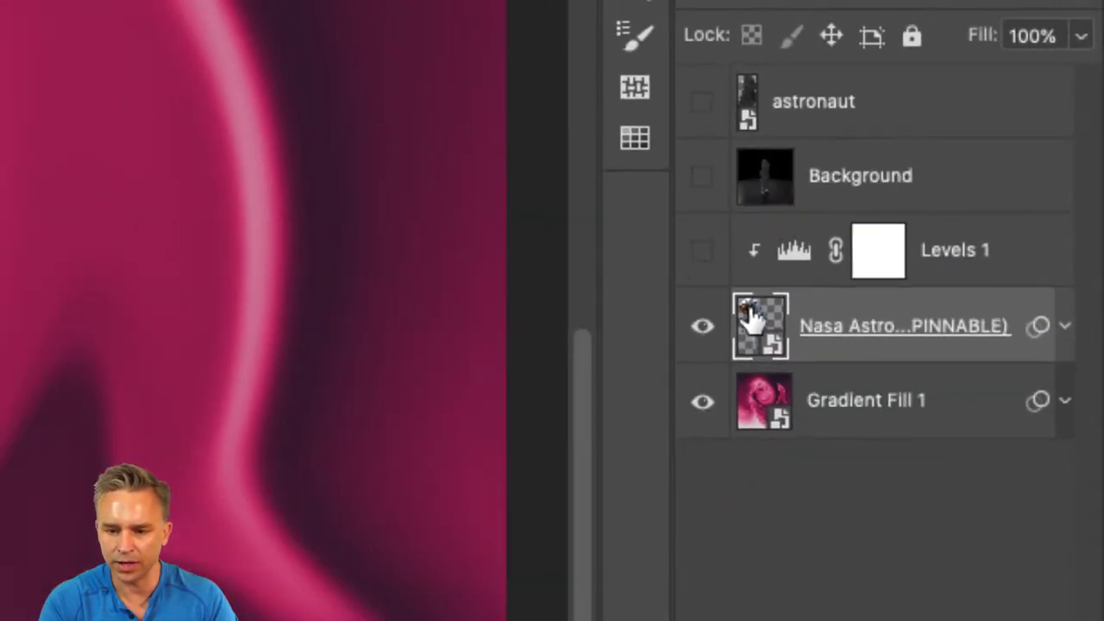
left_click(1062, 332)
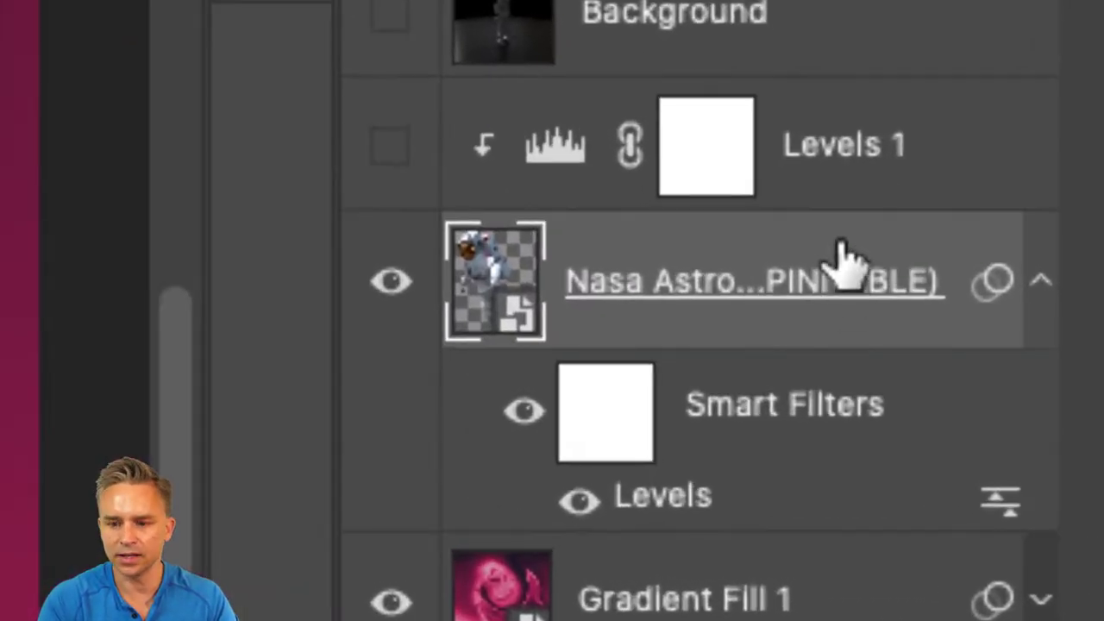
left_click(927, 235)
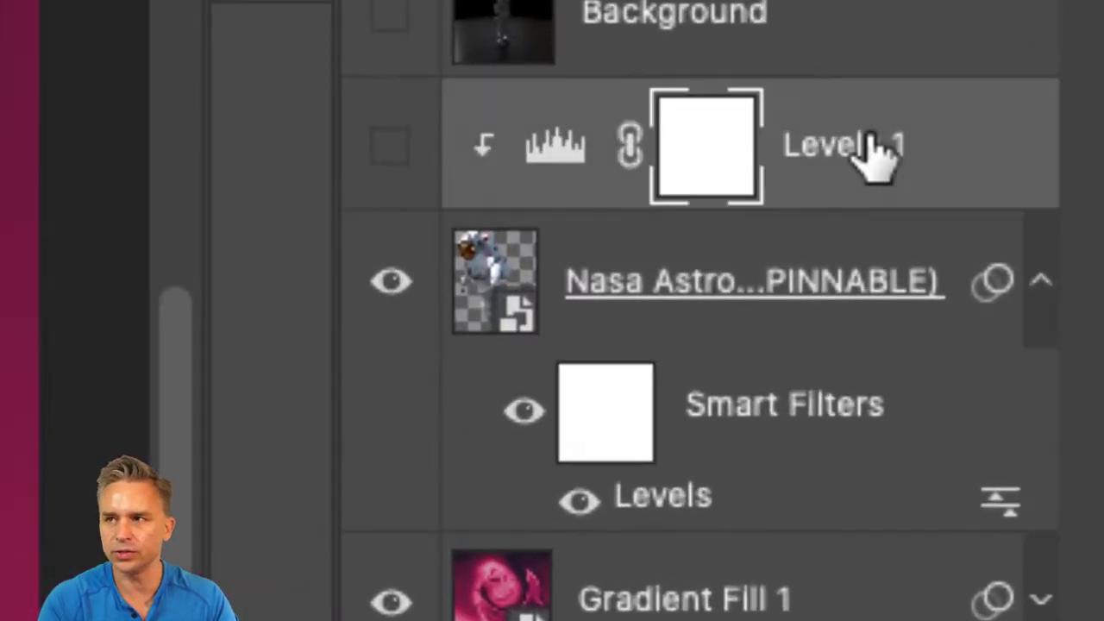
left_click(770, 473)
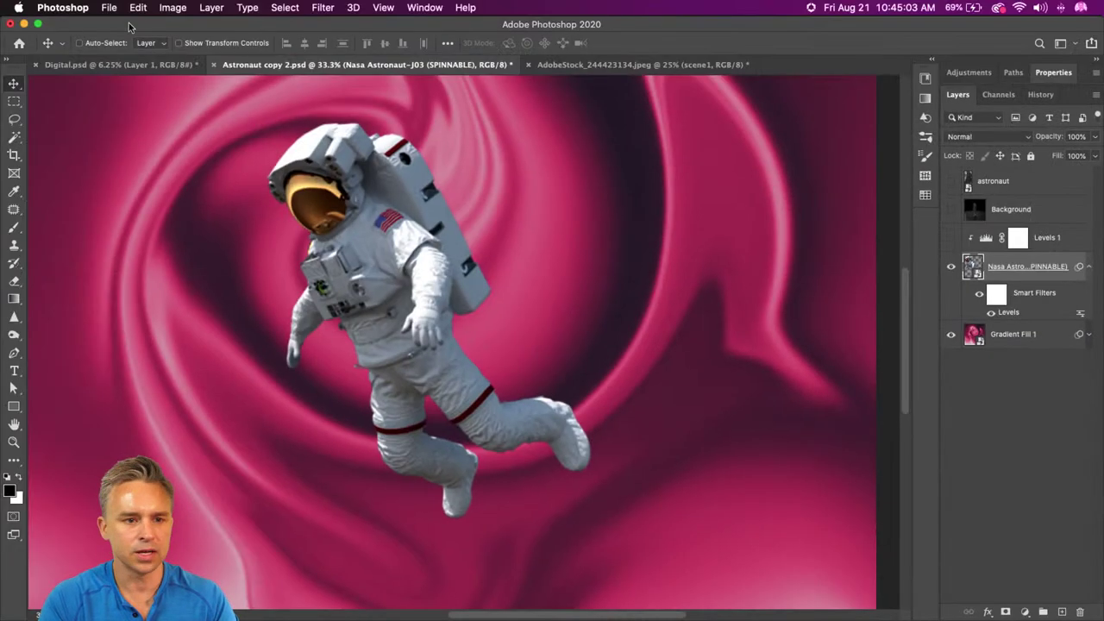
left_click(173, 8)
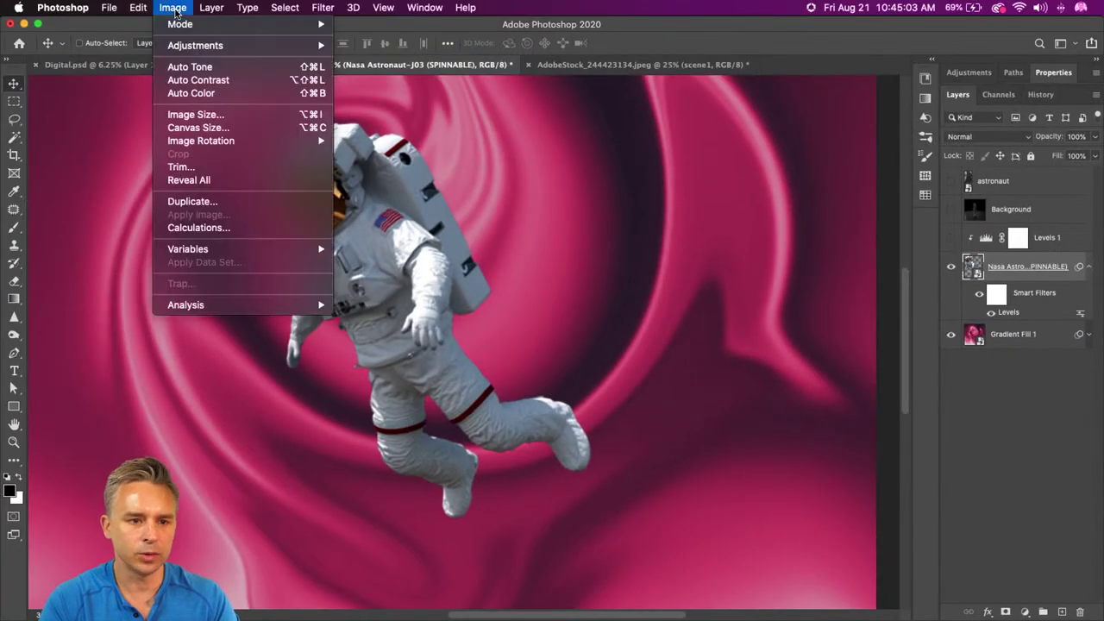
mouse_move(177, 48)
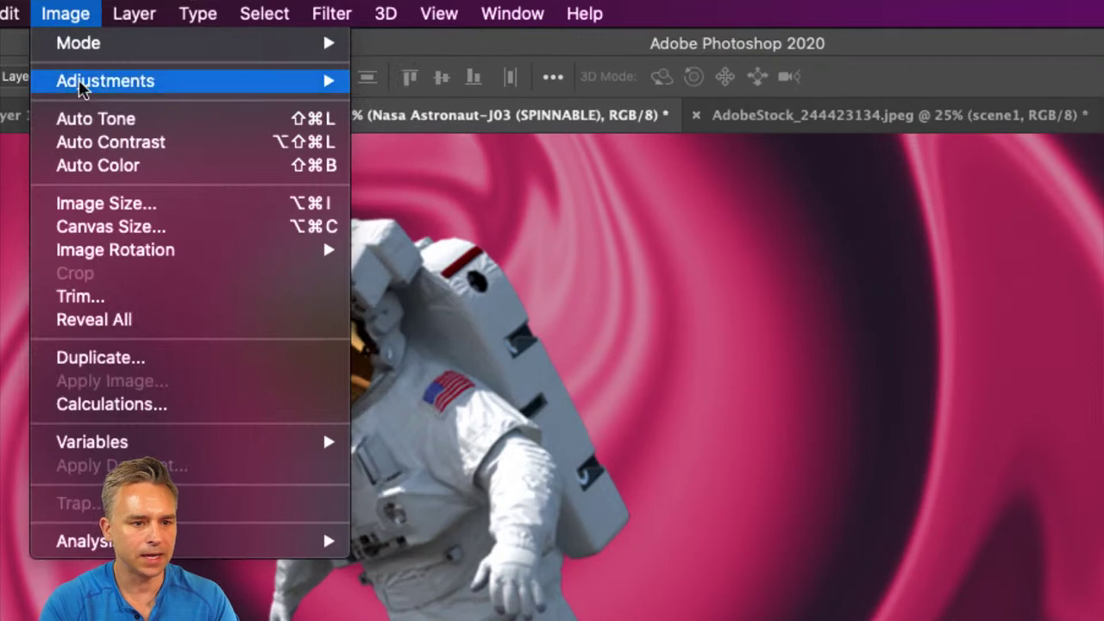
mouse_move(91, 87)
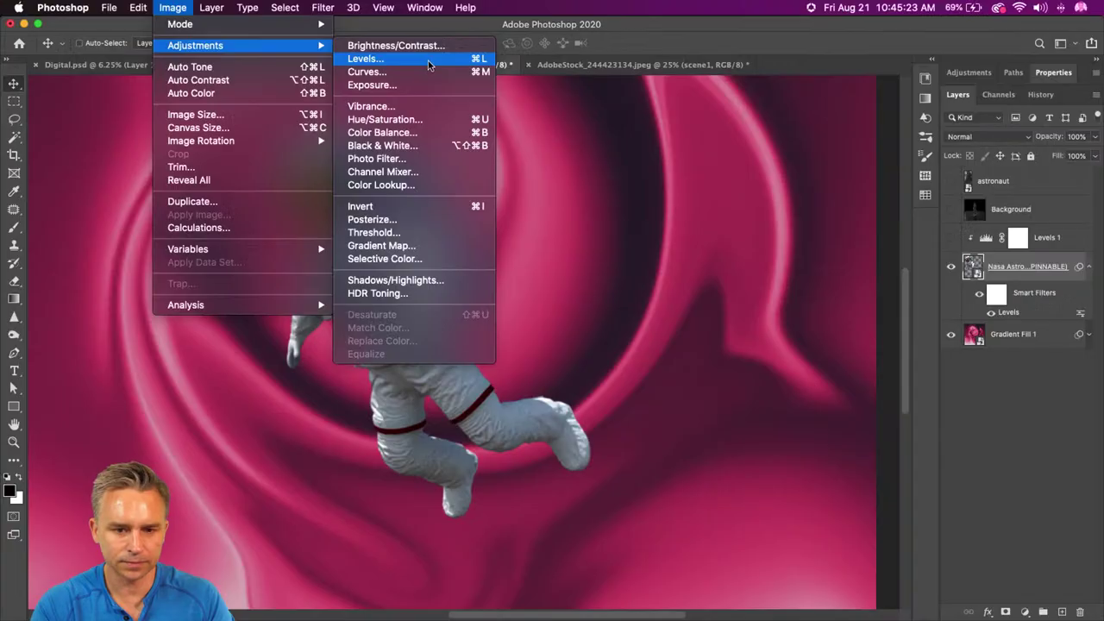
left_click(707, 207)
Step: Delete the Levels 1 adjustment layer and fill a new layer above the astronaut with a dark magenta sampled from the background
left_click_drag(1052, 247, 1079, 611)
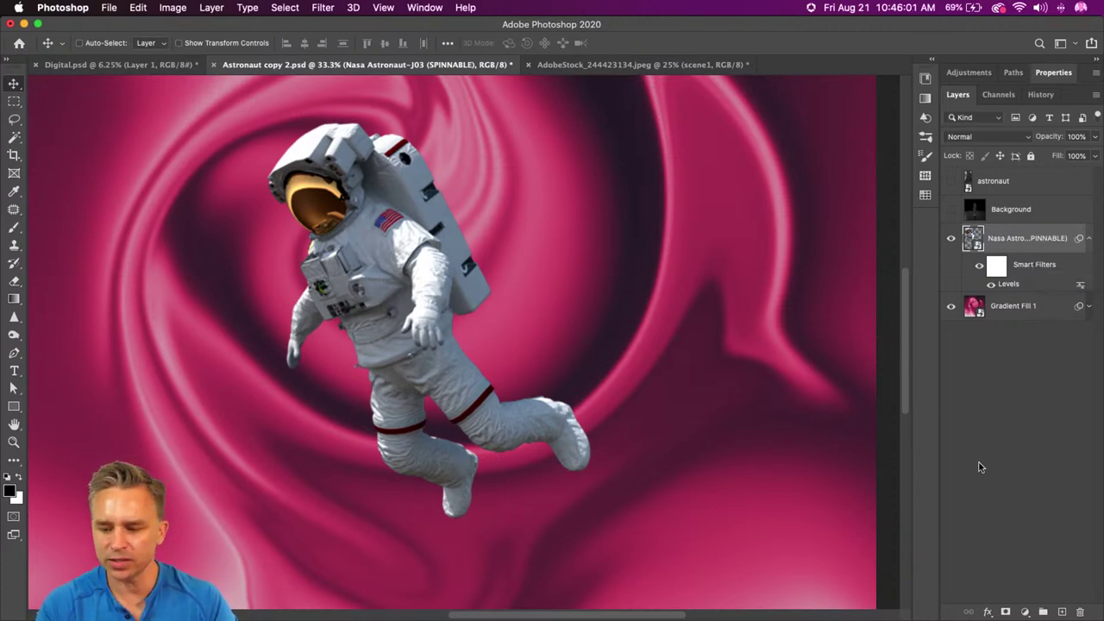
left_click(1062, 611)
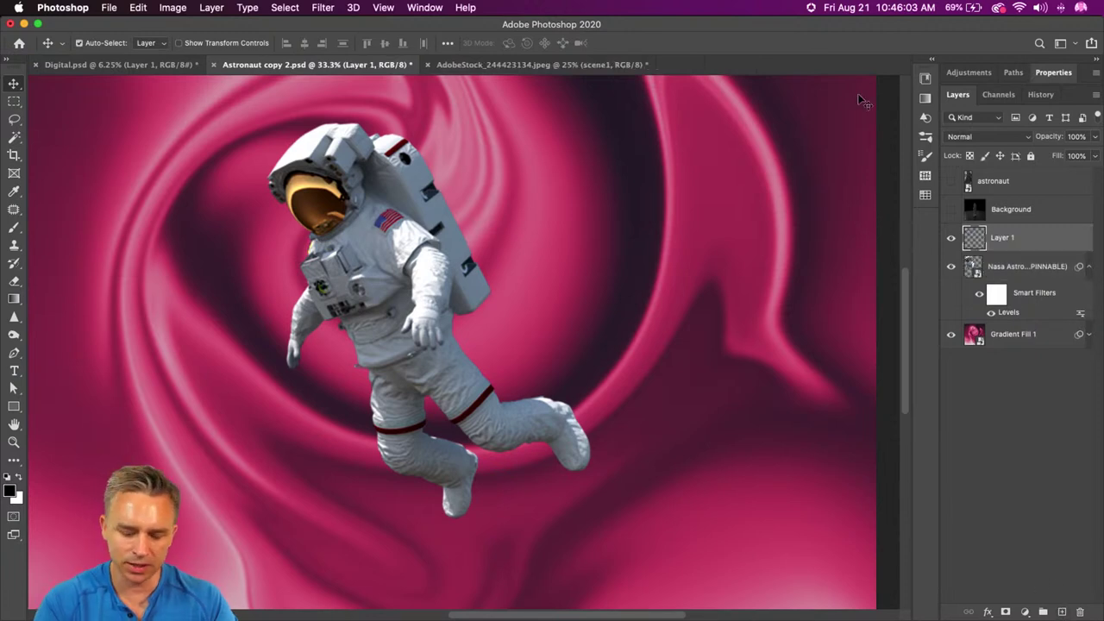
key("super+a")
key("i")
left_click(724, 204)
key("shift+BackSpace")
key("Return")
key("super+d")
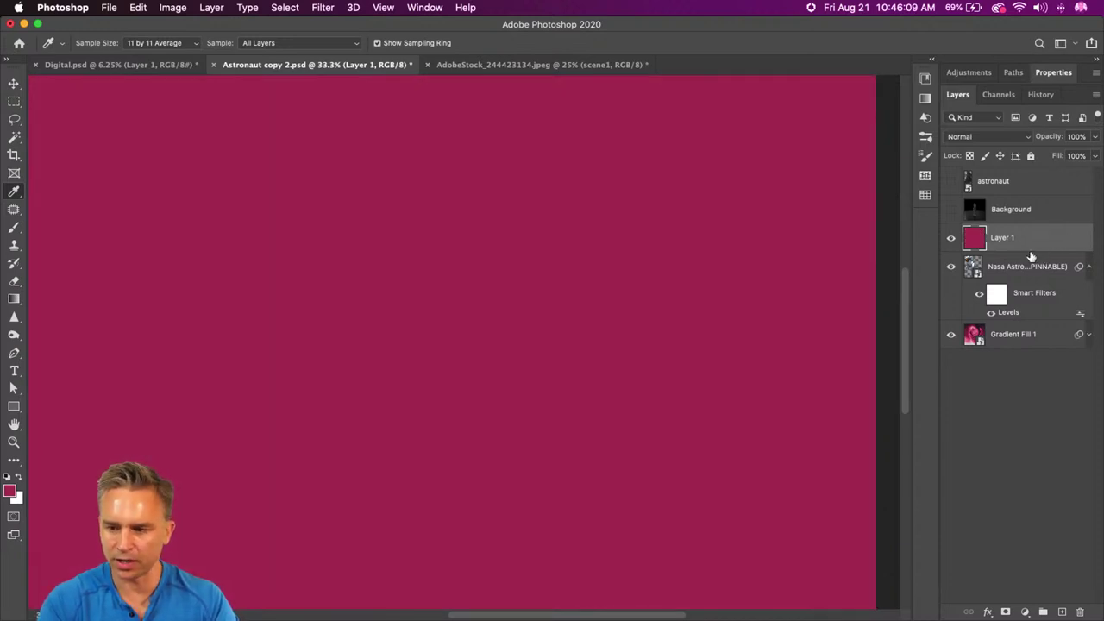
Step: Clip the magenta Layer 1 to the astronaut and set its blend mode to Soft Light
left_click(1032, 250, "alt")
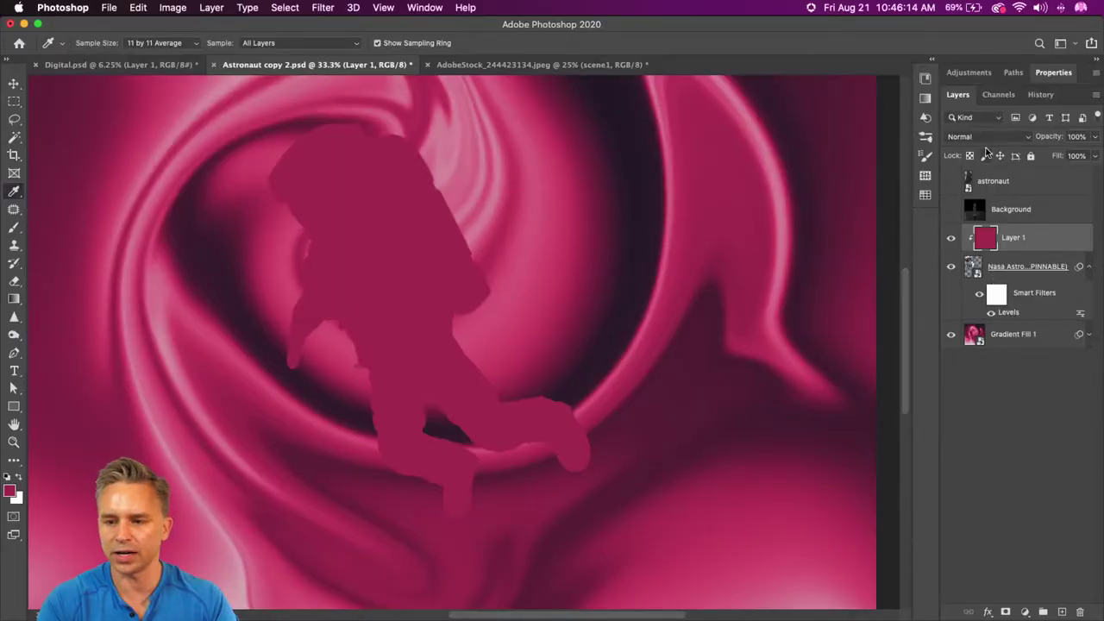
left_click(839, 22)
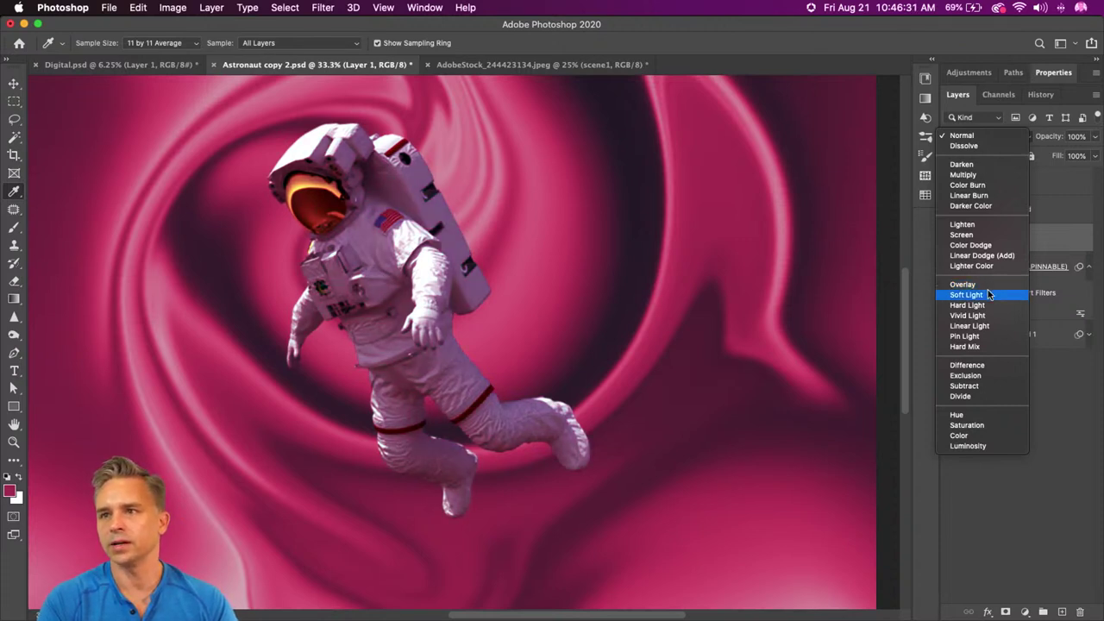
left_click(989, 295)
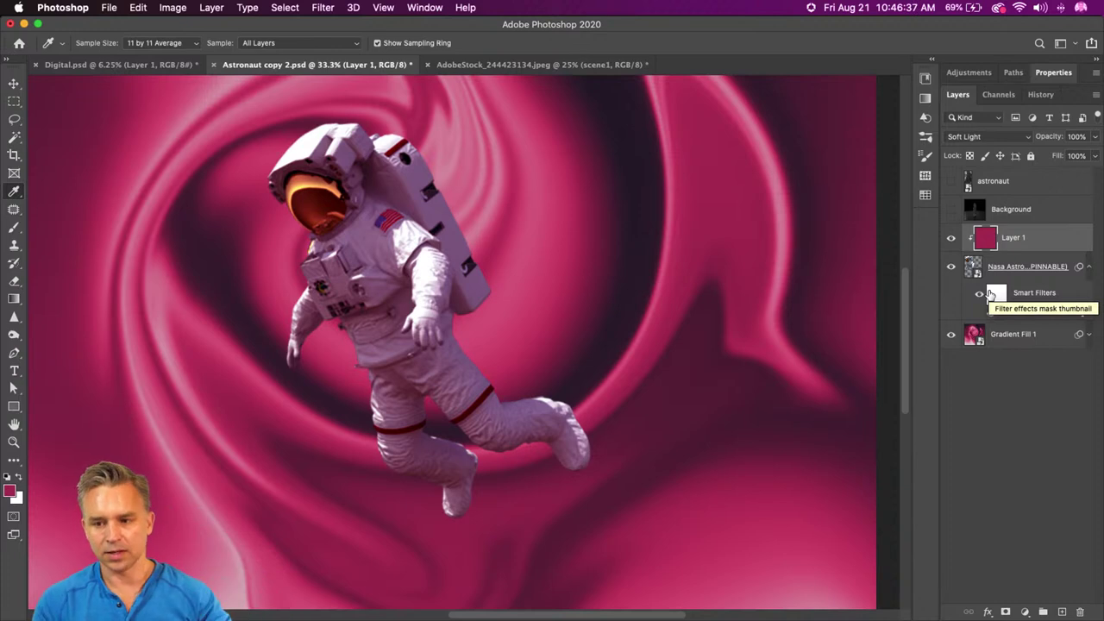
Step: Move the Nasa Astronaut layer slightly right and up, over the centre of the swirl
left_click(1028, 338)
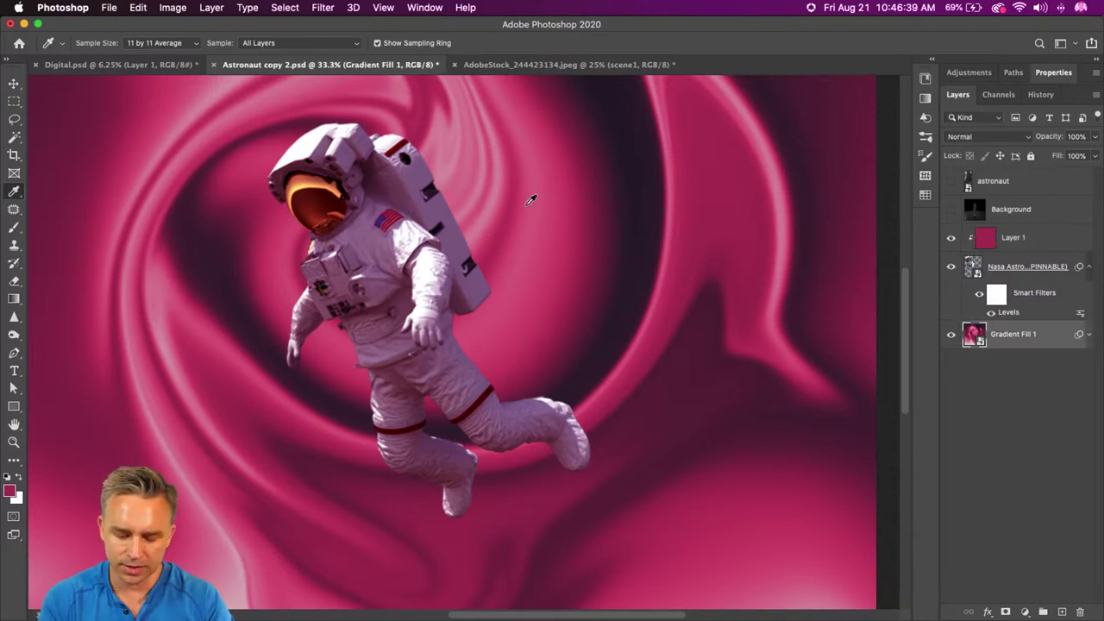
key("super+minus")
left_click(386, 261)
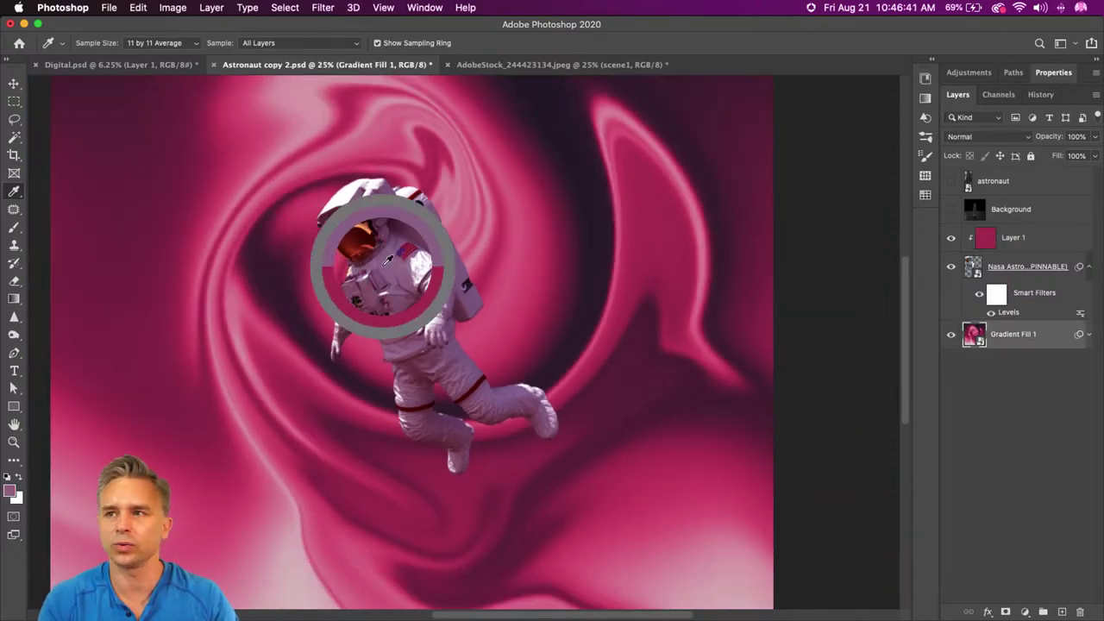
left_click(14, 84)
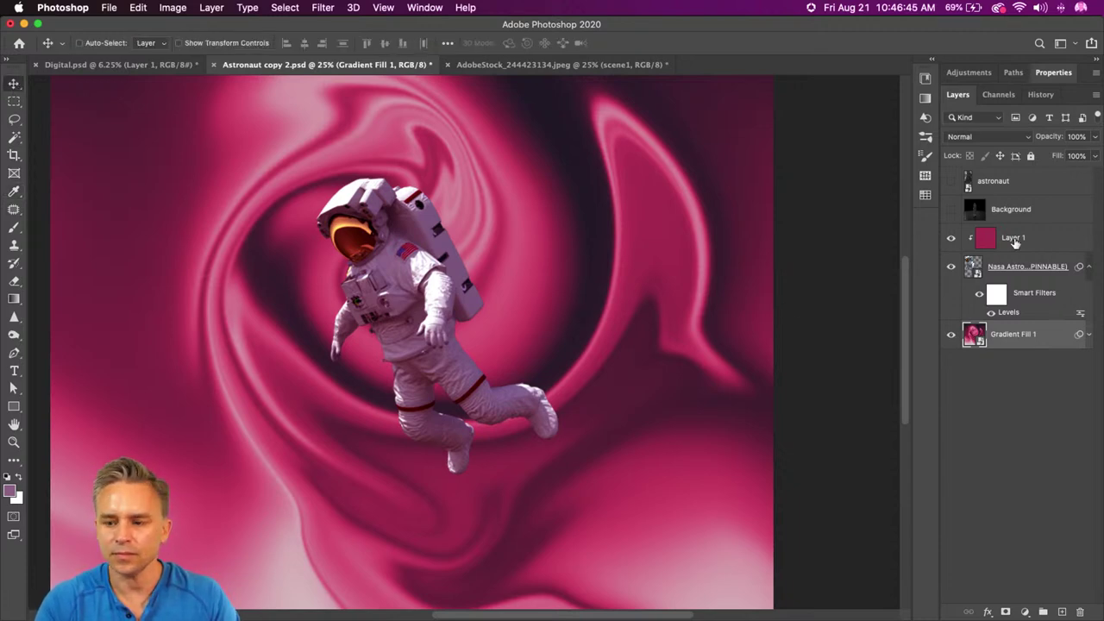
left_click(1019, 267)
left_click_drag(443, 312, 470, 307)
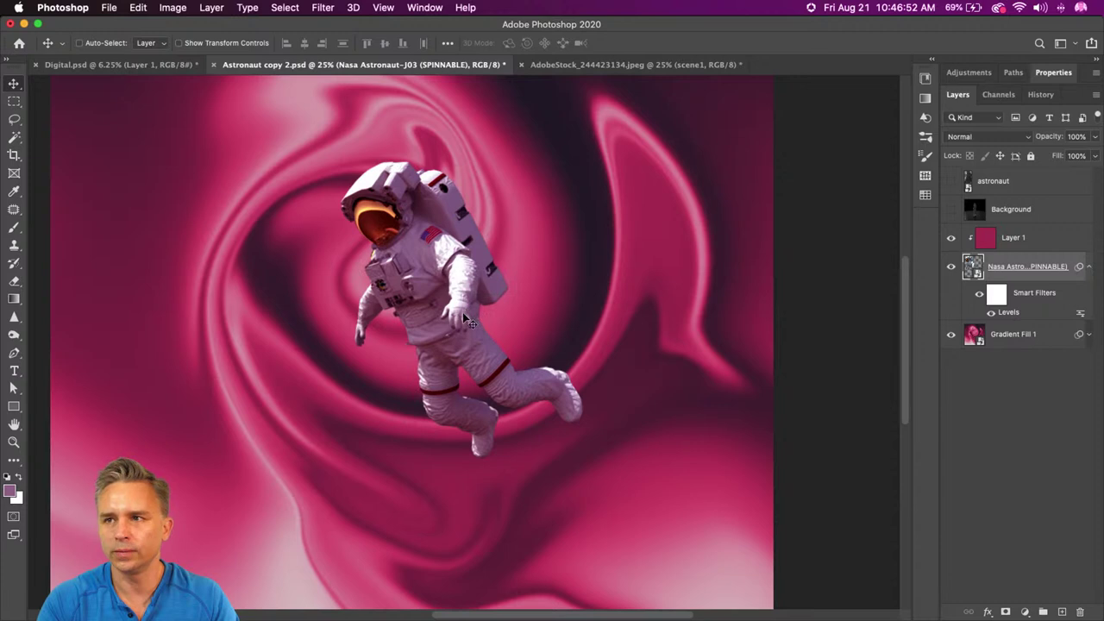
Step: Hide the Nasa Astronaut layer and duplicate the Gradient Fill 1 layer
left_click(950, 267)
left_click(1002, 336)
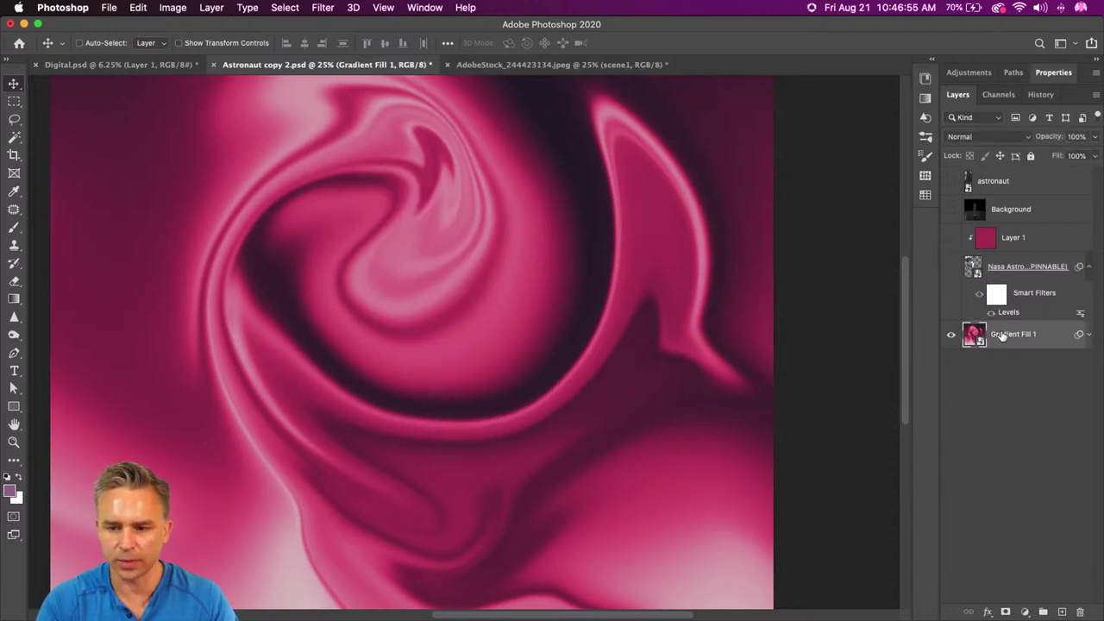
left_click(1088, 268)
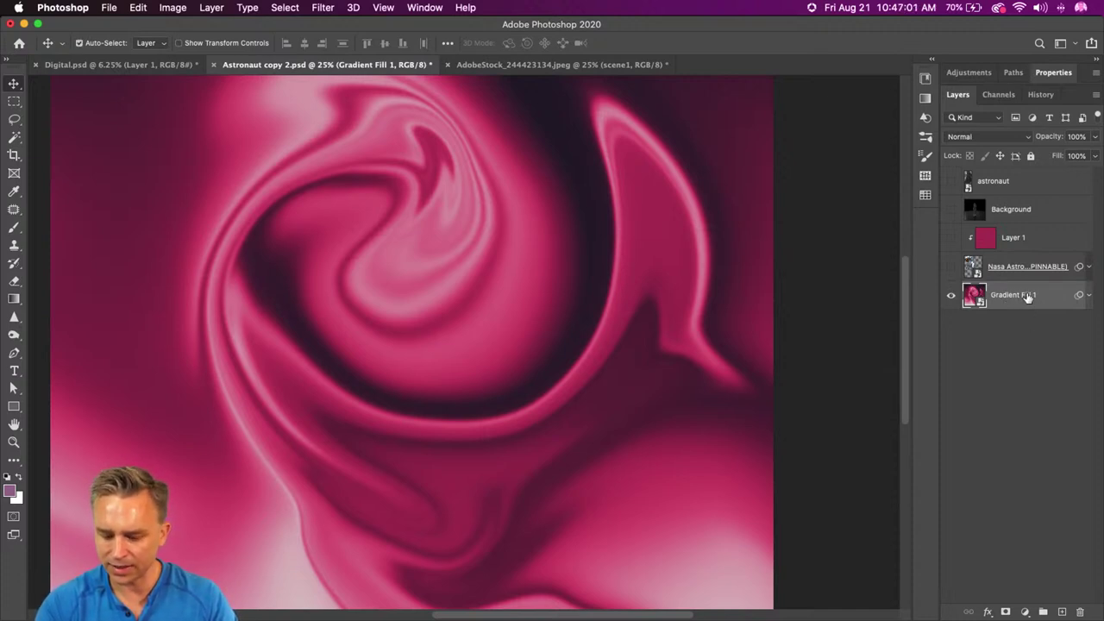
left_click_drag(1028, 298, 1017, 319)
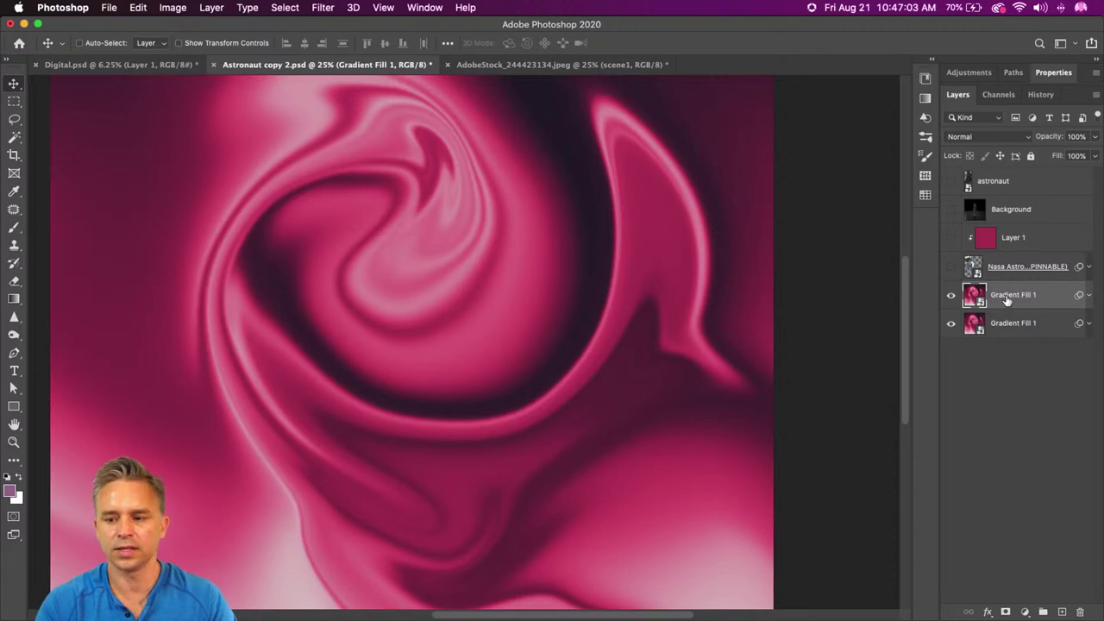
Step: Start a Wave distortion on the upper Gradient Fill 1 layer with 9 generators and the Square type
left_click(333, 7)
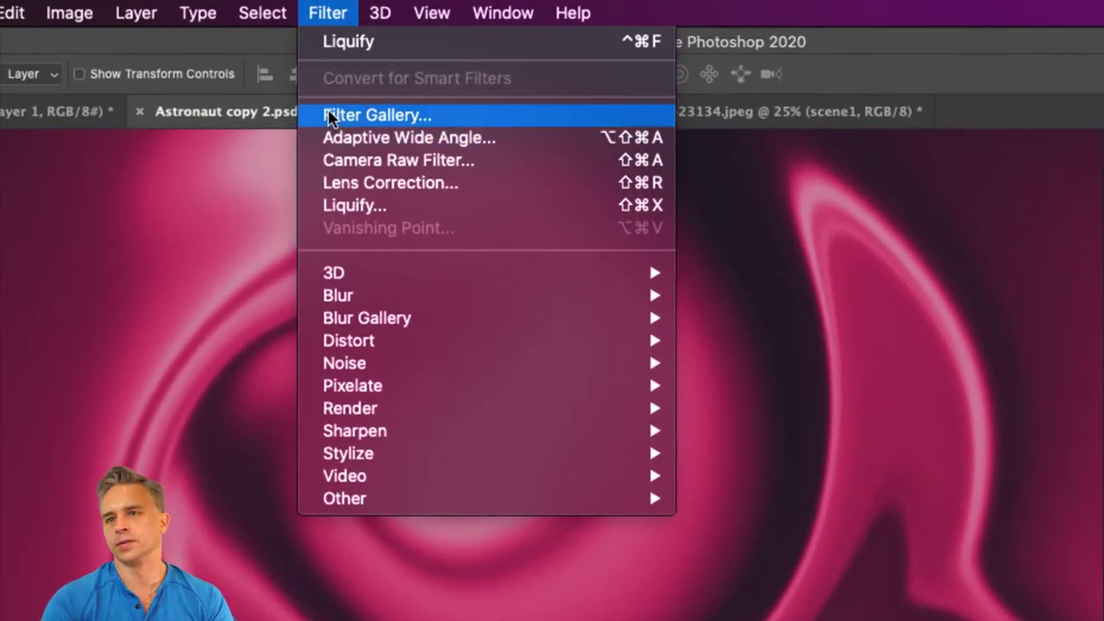
mouse_move(388, 339)
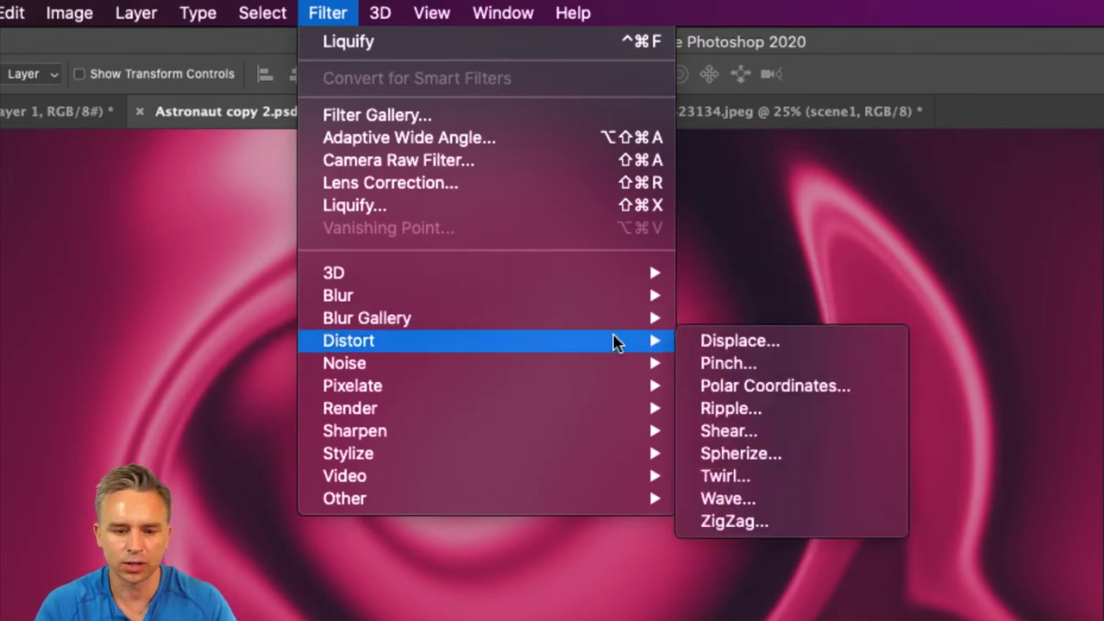
left_click(768, 502)
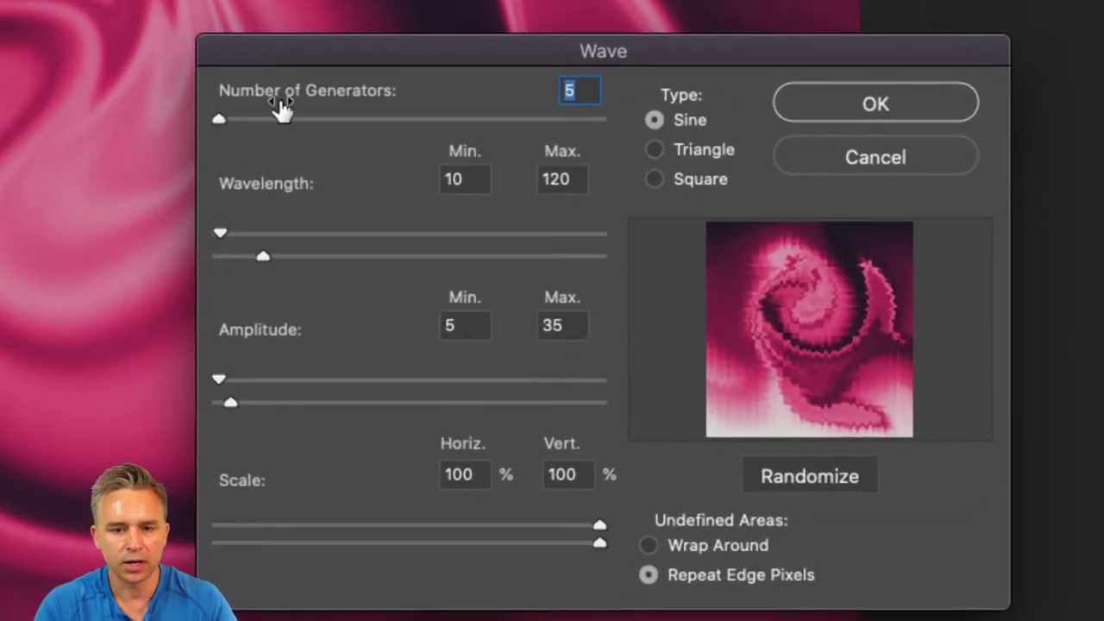
left_click_drag(282, 108, 214, 118)
left_click(655, 180)
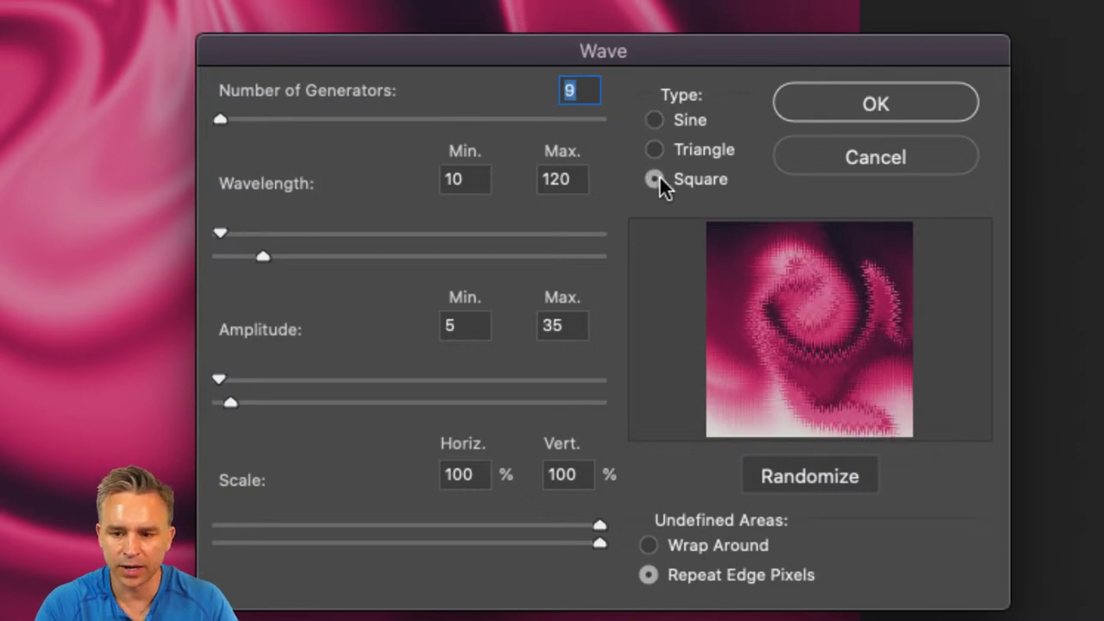
Step: Raise the Wave's maximum amplitude to about 194, reduce the horizontal scale to about 10%, increase the maximum wavelength and apply the filter
mouse_move(270, 394)
left_mouse_down()
mouse_move(344, 403)
mouse_move(291, 401)
left_mouse_up()
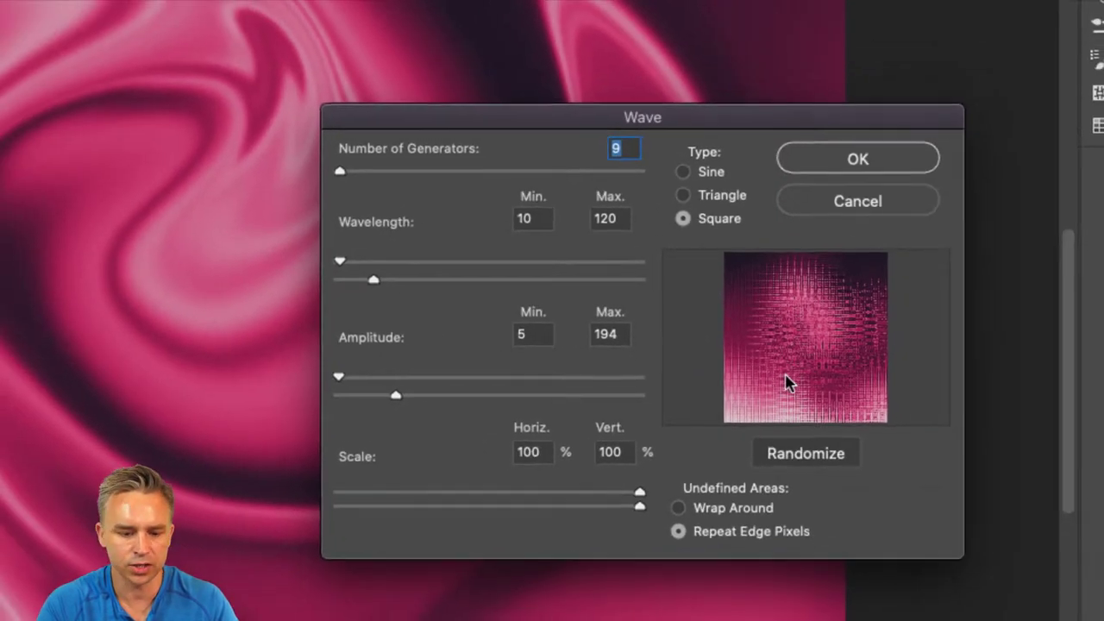
left_click(364, 492)
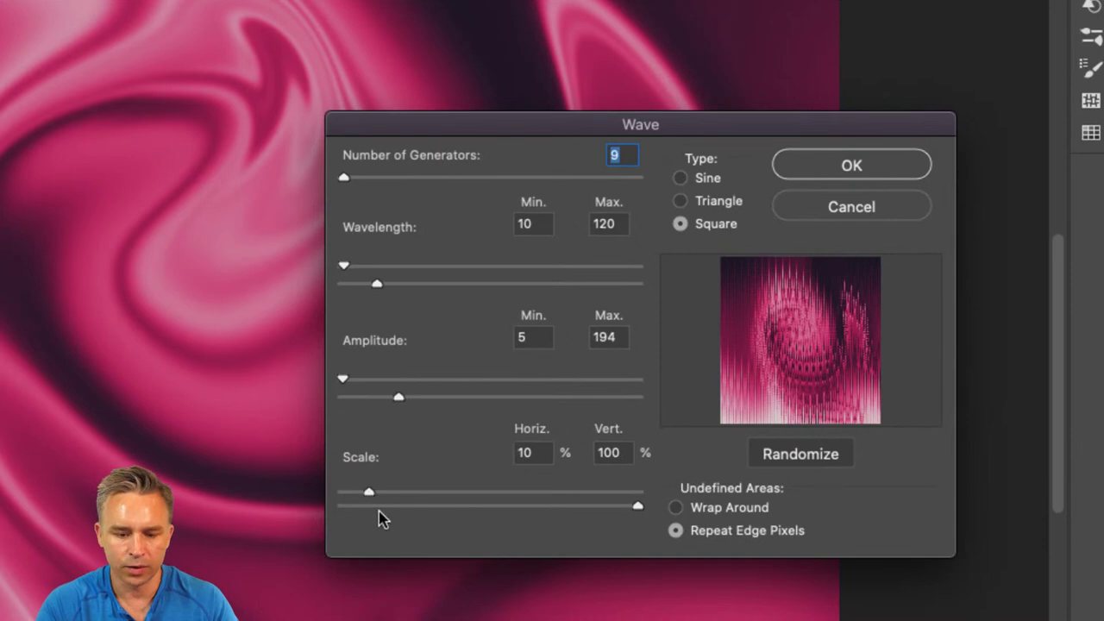
left_click_drag(380, 508, 598, 510)
mouse_move(367, 491)
left_mouse_down()
mouse_move(348, 494)
mouse_move(361, 496)
left_mouse_up()
mouse_move(388, 396)
left_mouse_down()
mouse_move(364, 399)
mouse_move(392, 405)
left_mouse_up()
left_click_drag(376, 284, 431, 290)
left_click(785, 164)
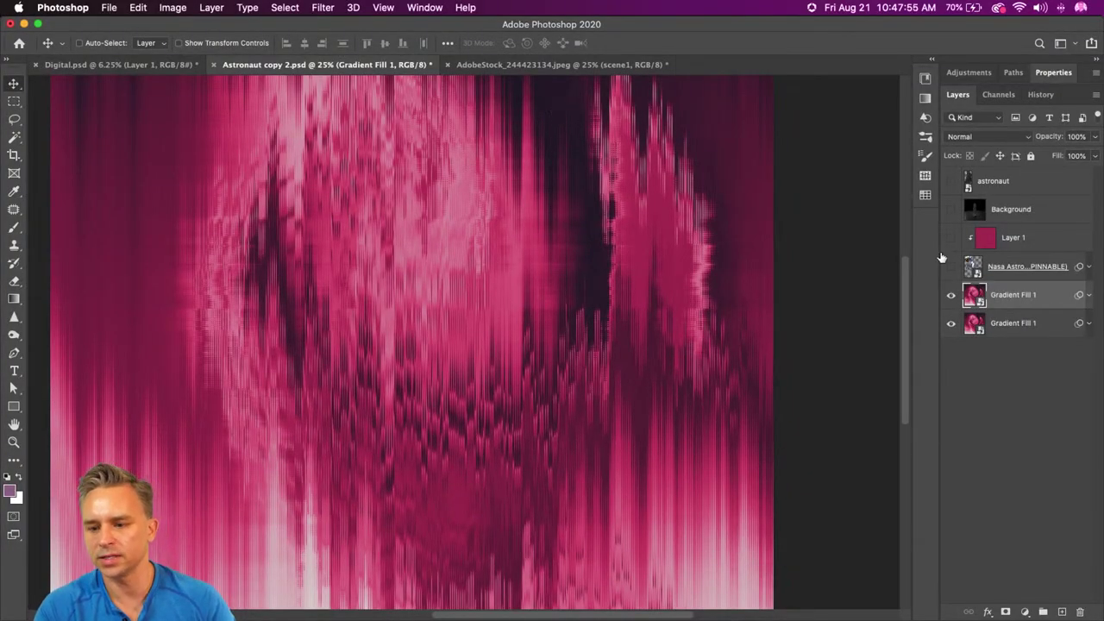
Step: Show the astronaut with its magenta Layer 1, and remove the Wave filter from a new duplicate of the upper Gradient Fill 1 layer
left_click_drag(950, 266, 946, 246)
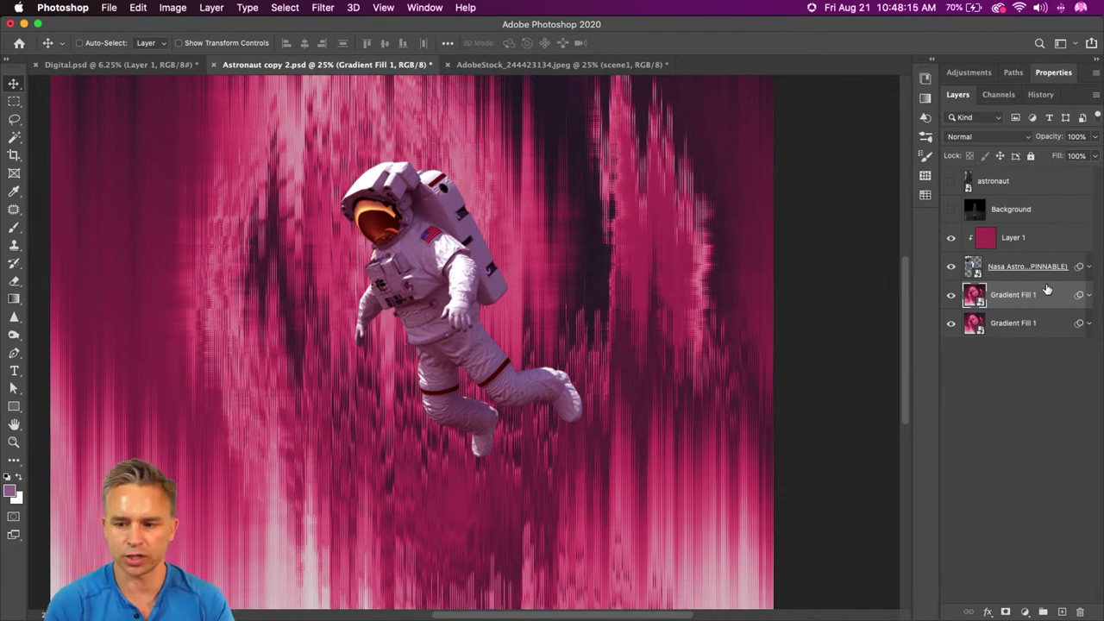
key("super+j")
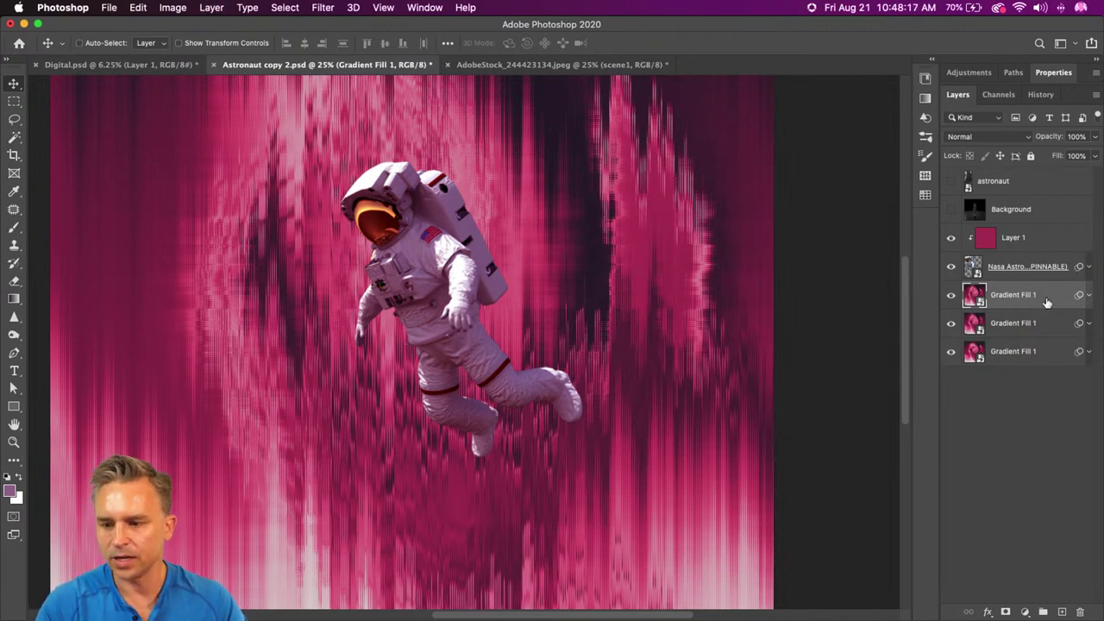
left_click(1090, 295)
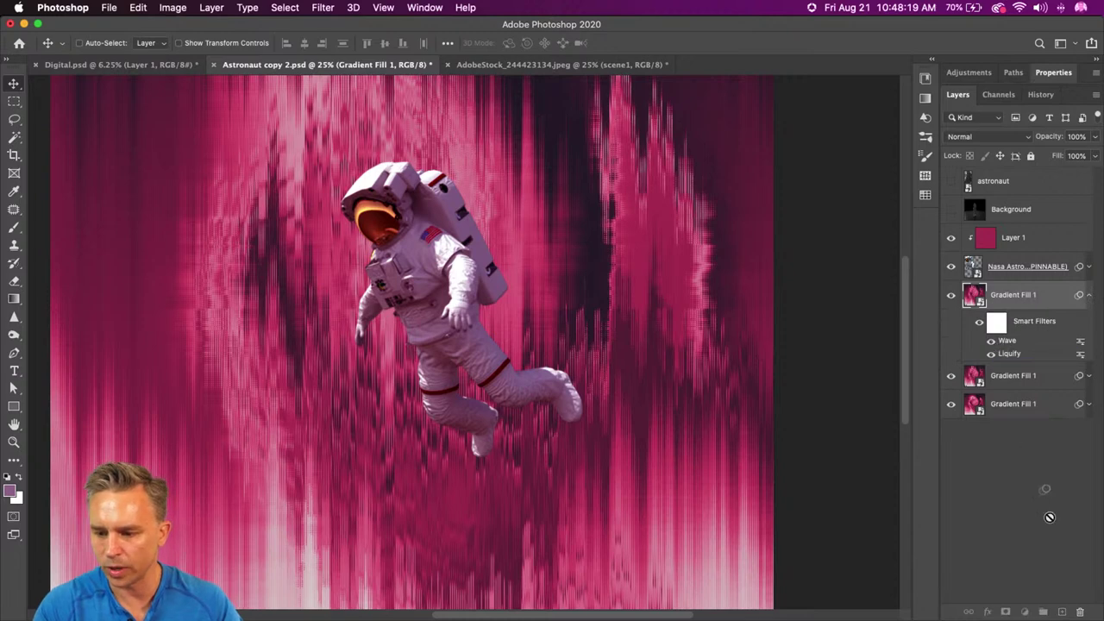
left_click_drag(1077, 603, 1079, 610)
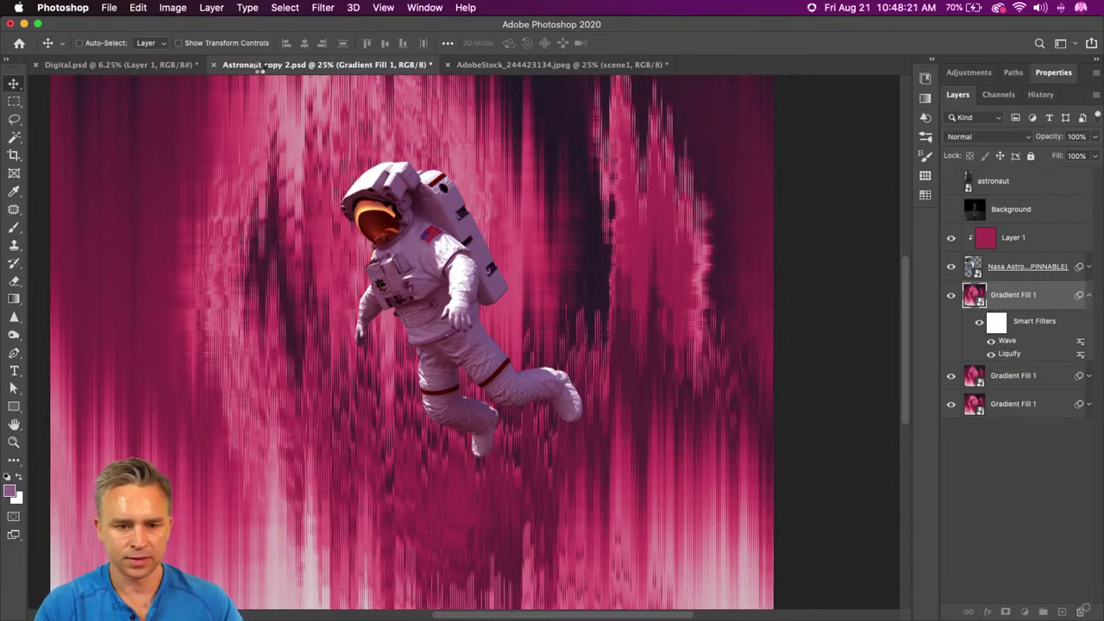
left_click(284, 7)
left_click(287, 7)
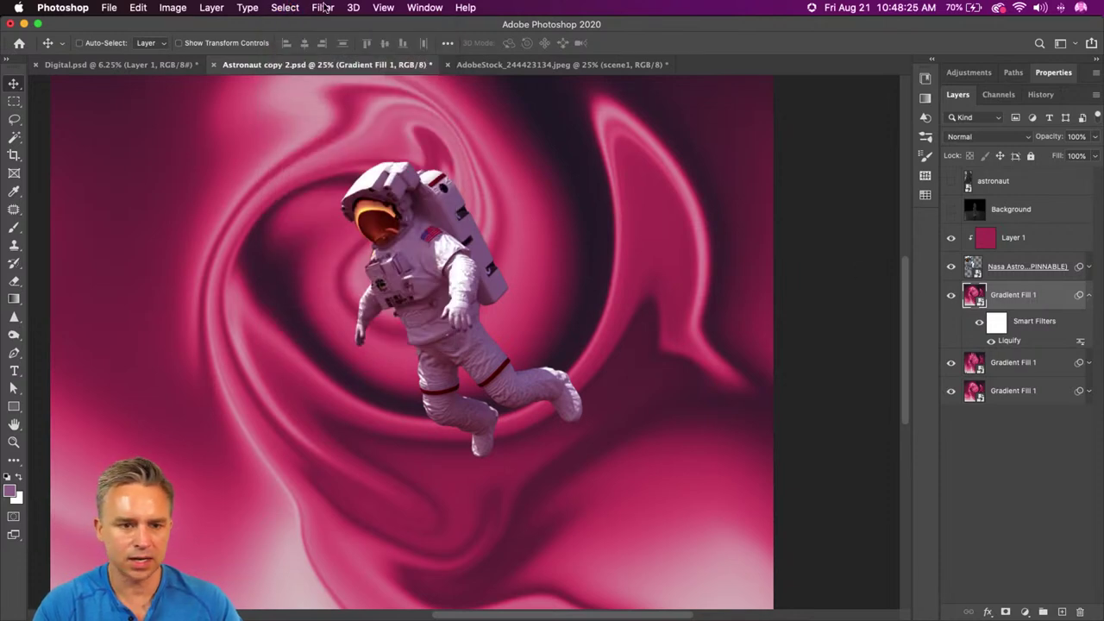
Step: Apply the Stylize Extrude filter to the top Gradient Fill 1 layer with 20-pixel Blocks, a depth of 100 and Random depth
left_click(324, 8)
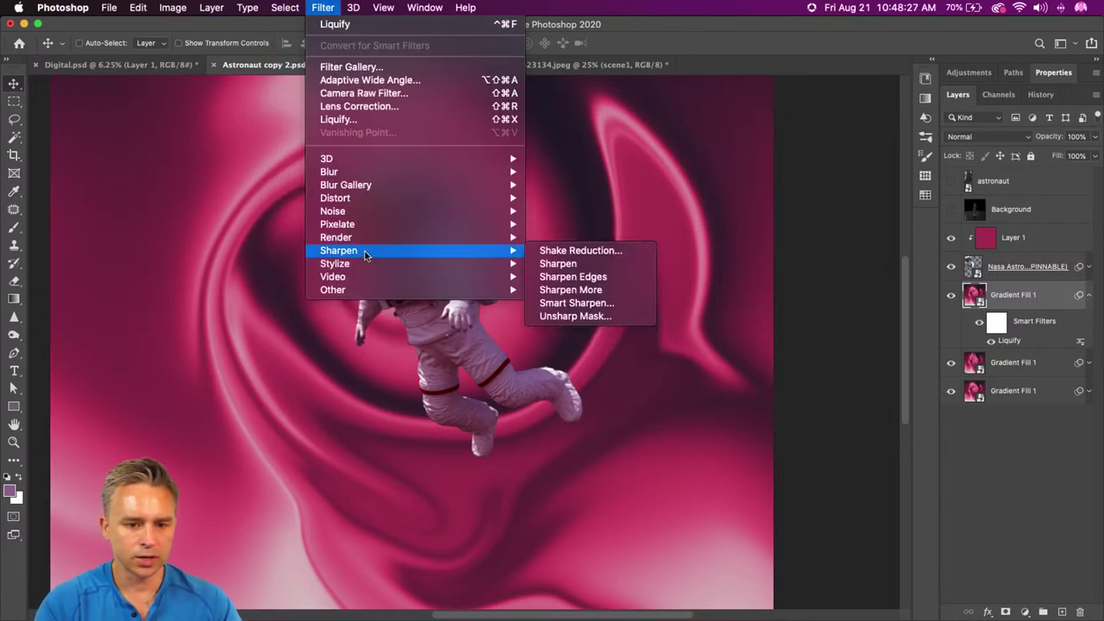
mouse_move(360, 264)
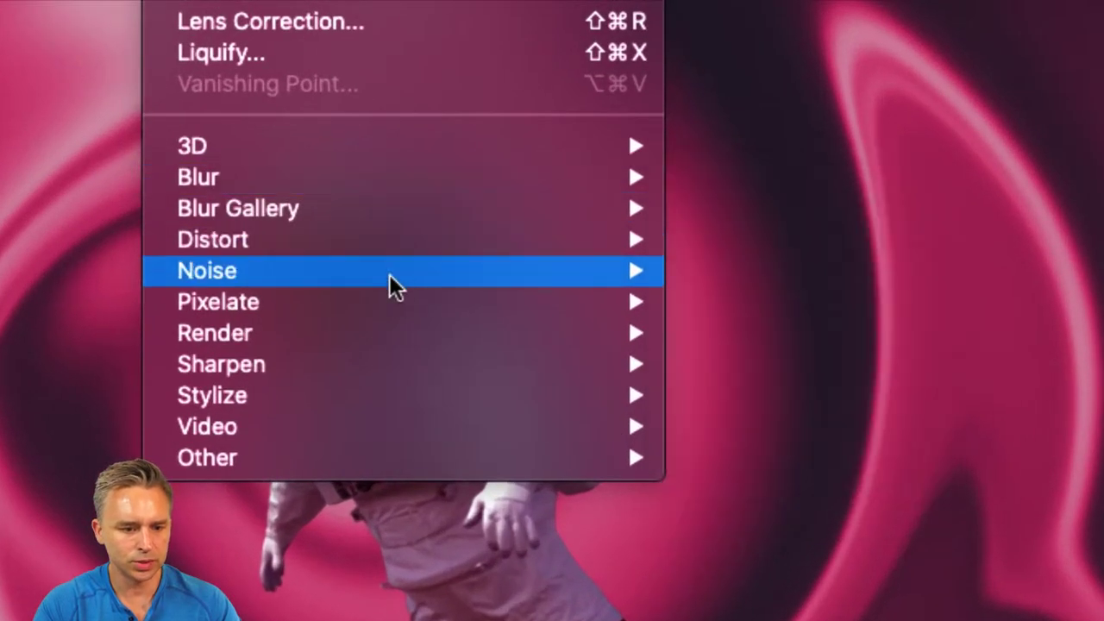
mouse_move(413, 212)
mouse_move(391, 316)
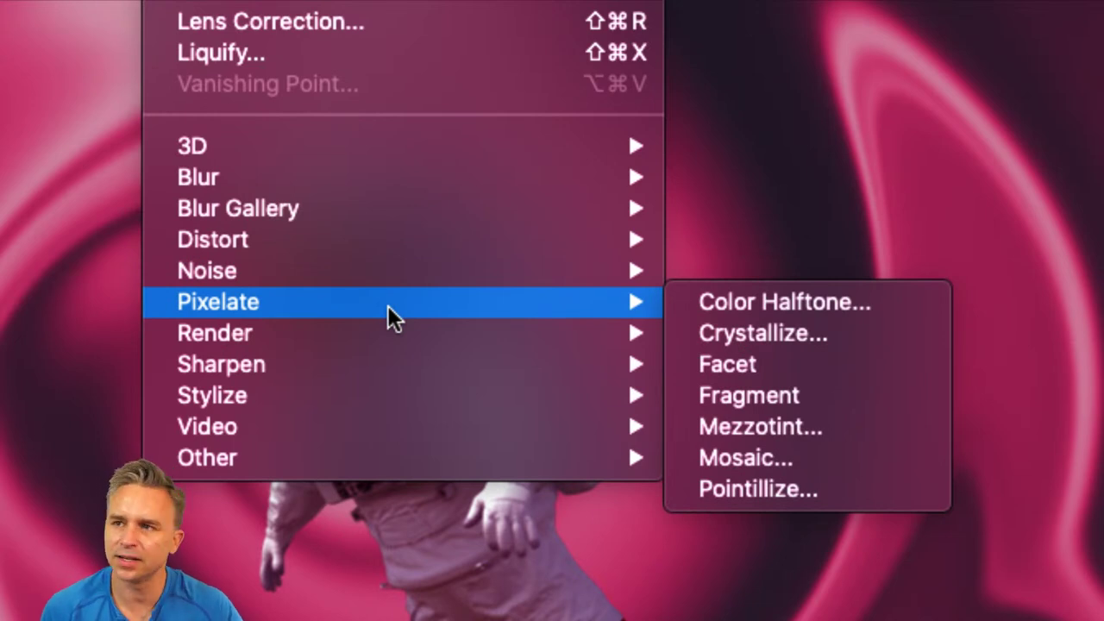
mouse_move(569, 338)
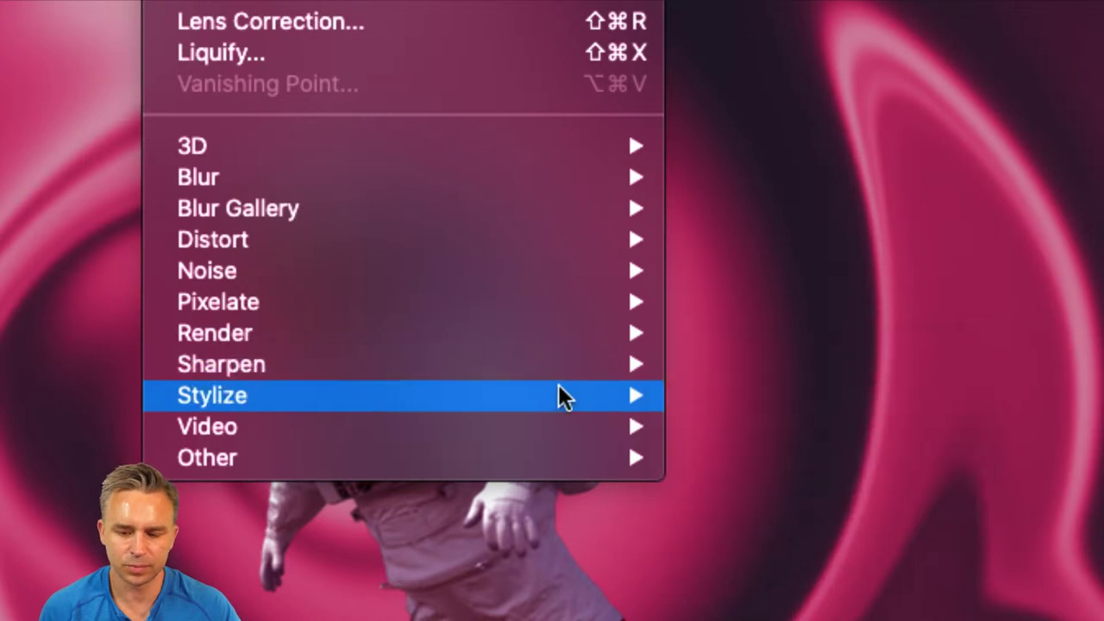
mouse_move(559, 393)
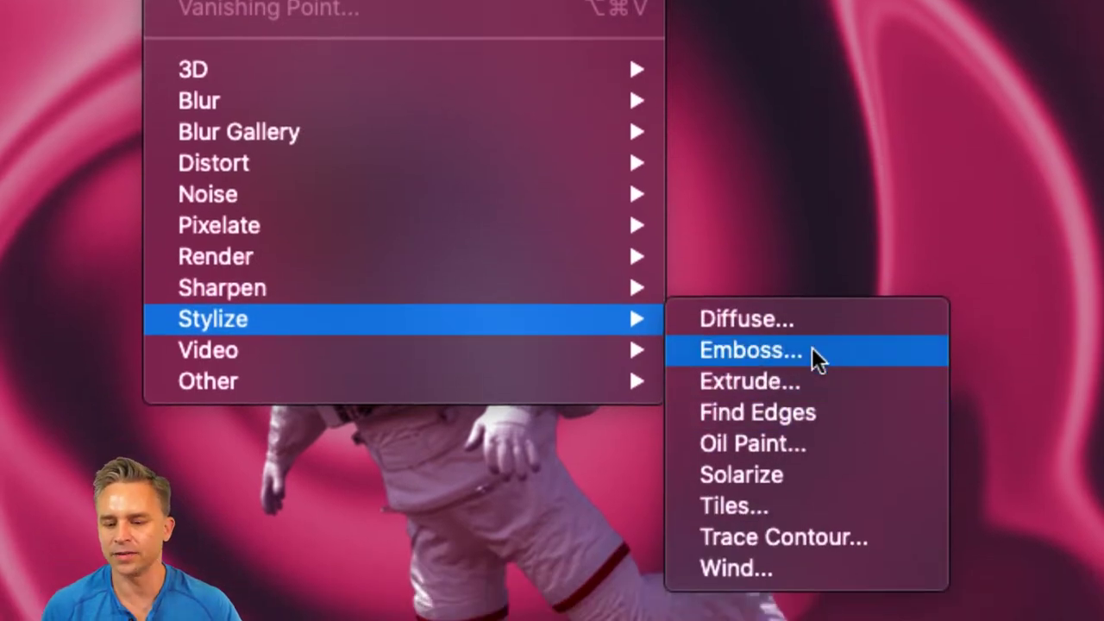
left_click(884, 380)
left_click_drag(959, 451, 536, 224)
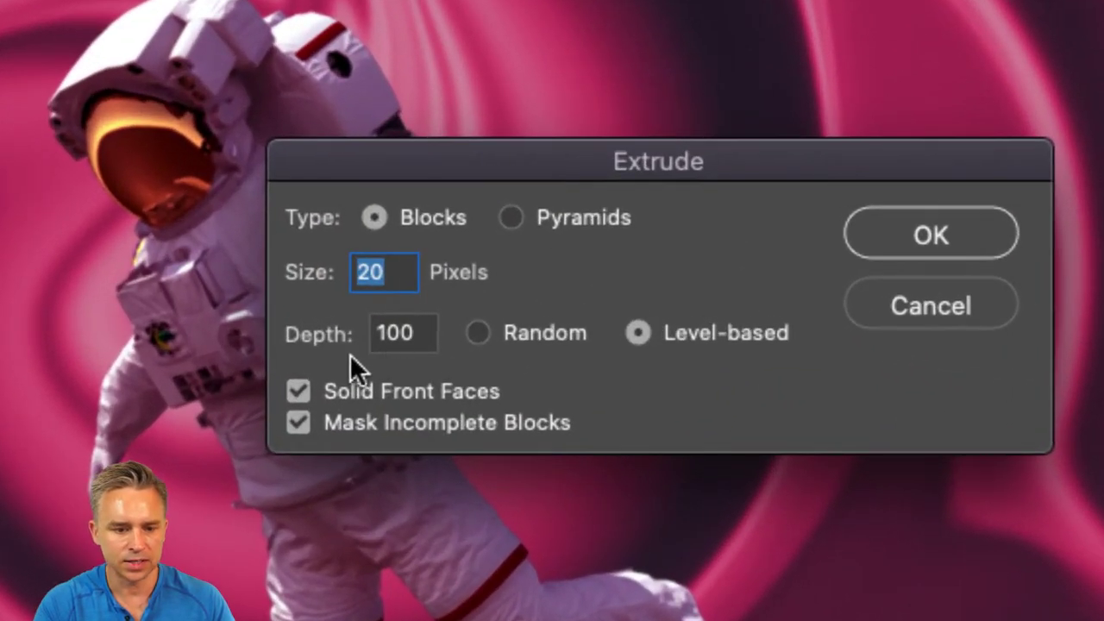
double_click(442, 320)
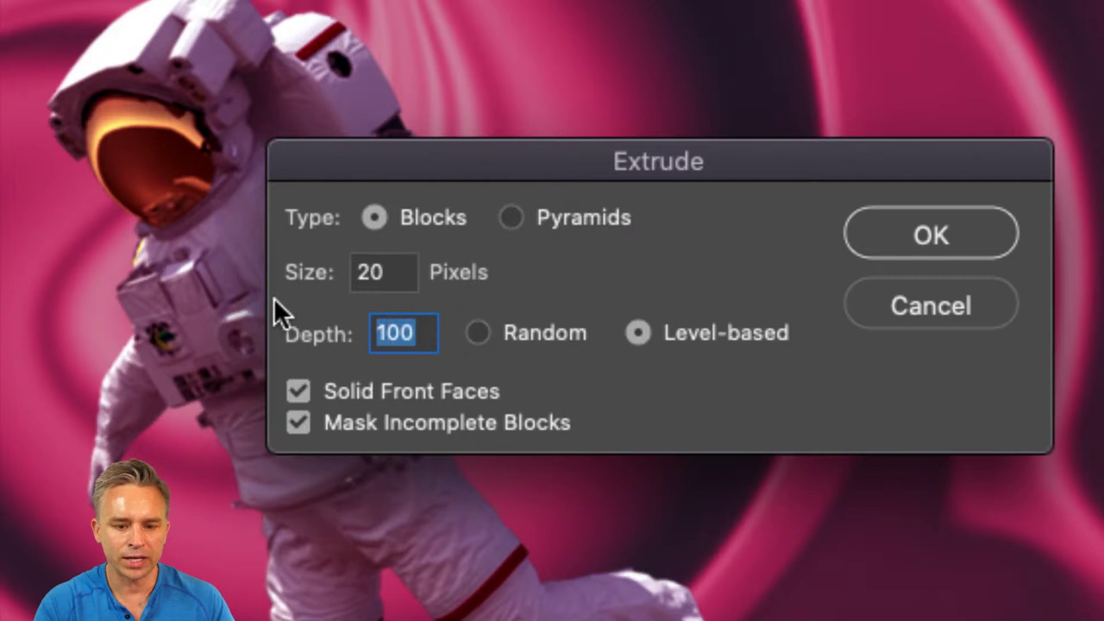
left_click(486, 330)
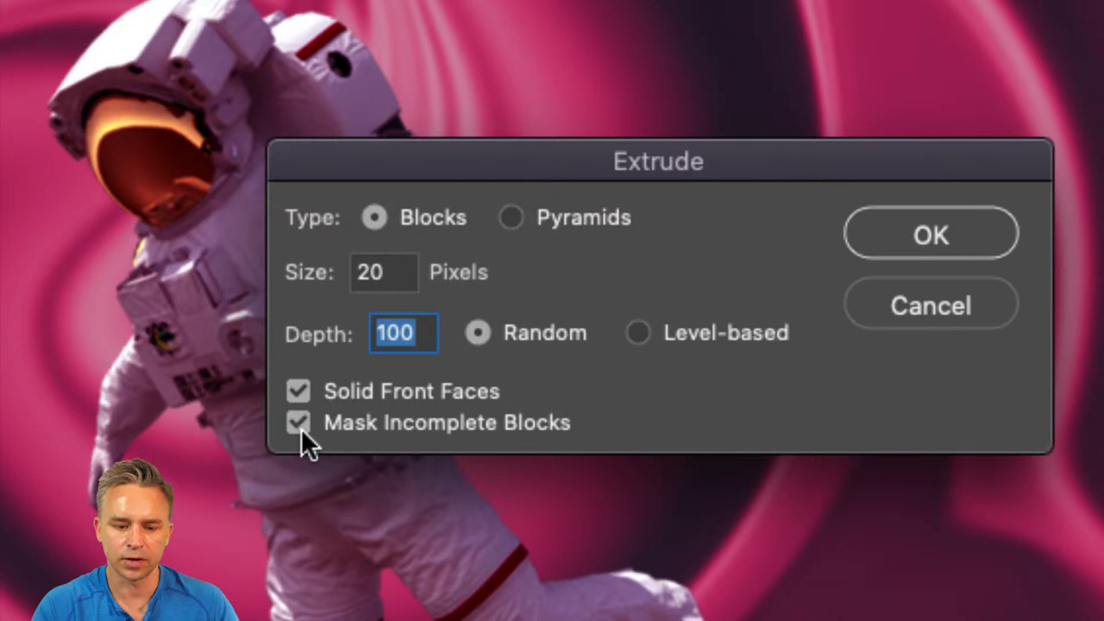
left_click(880, 221)
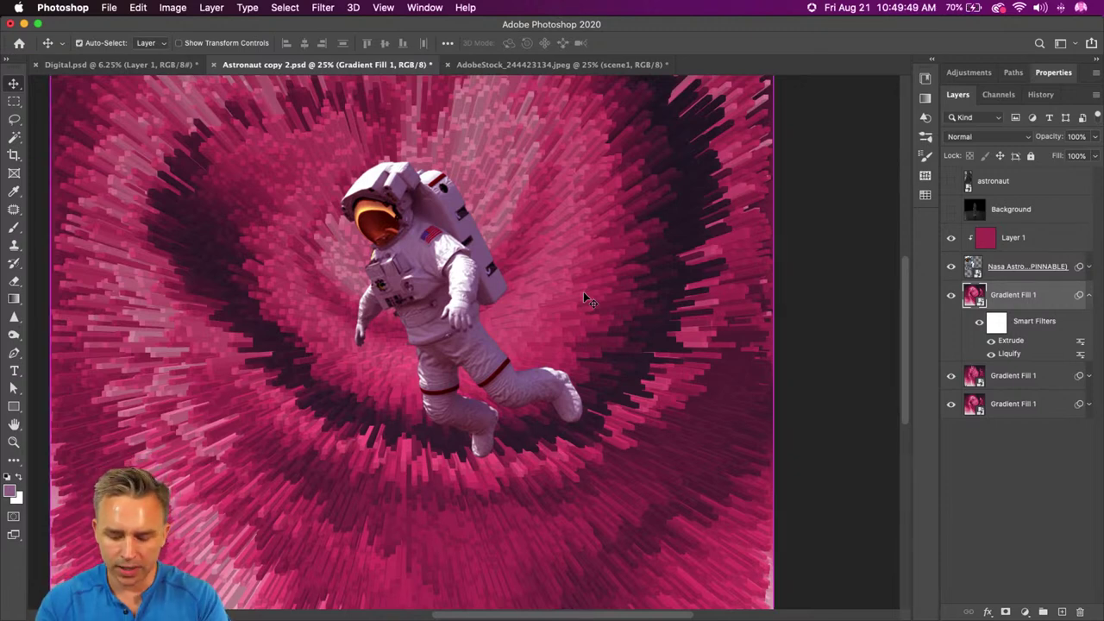
Step: Hide the Nasa Astronaut layer and Layer 1, and examine the extruded blocks up close and as a whole
key("super+equal")
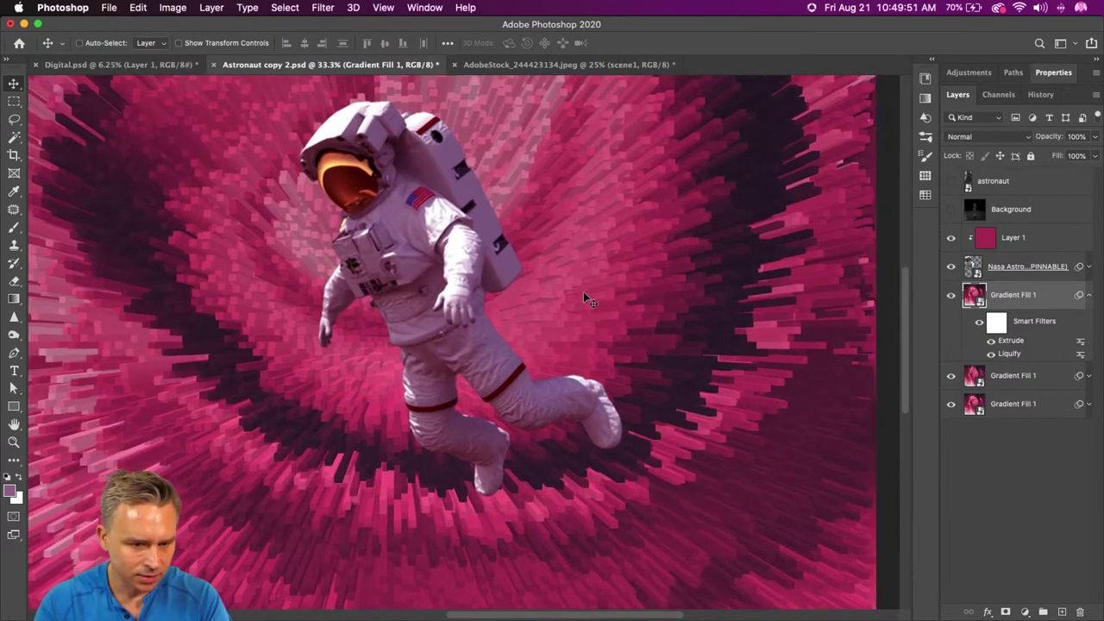
key("super+equal")
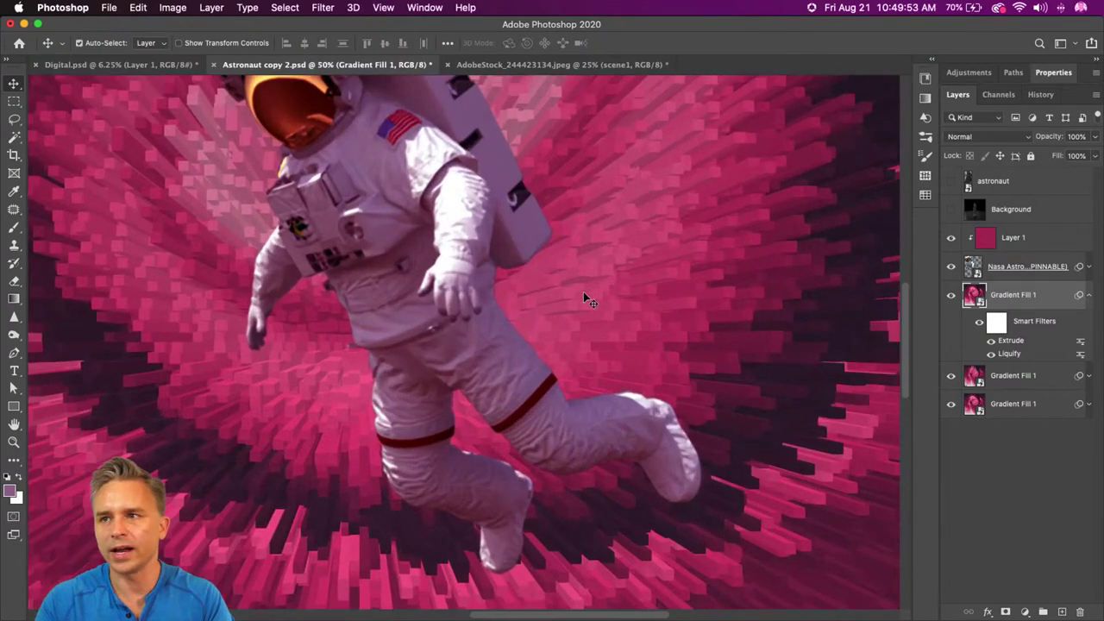
left_click_drag(950, 267, 951, 246)
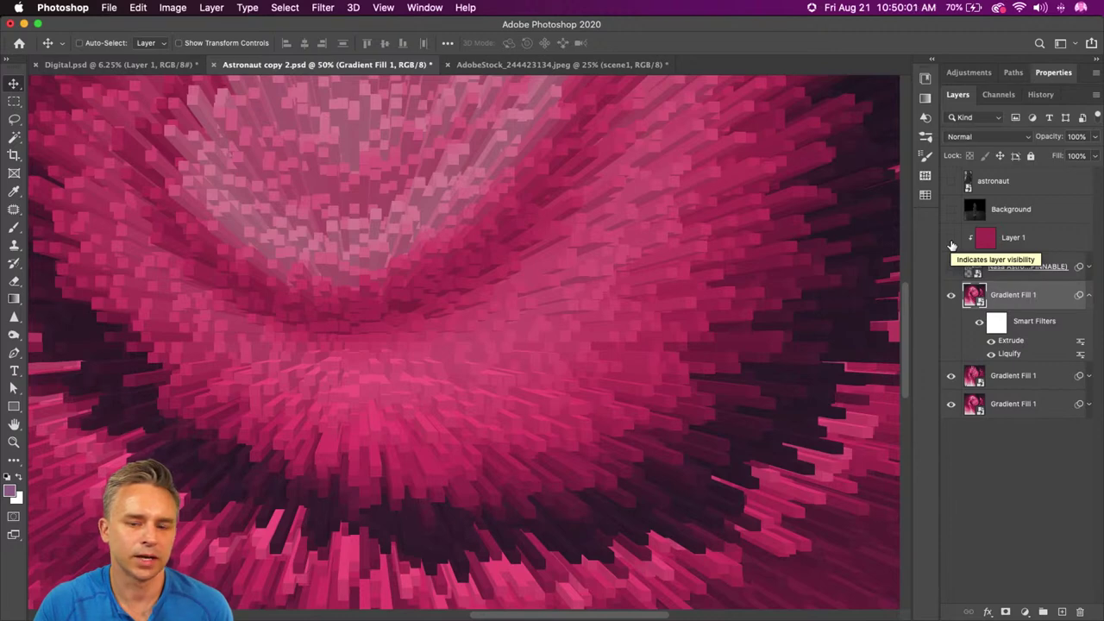
key("super")
key("super+minus")
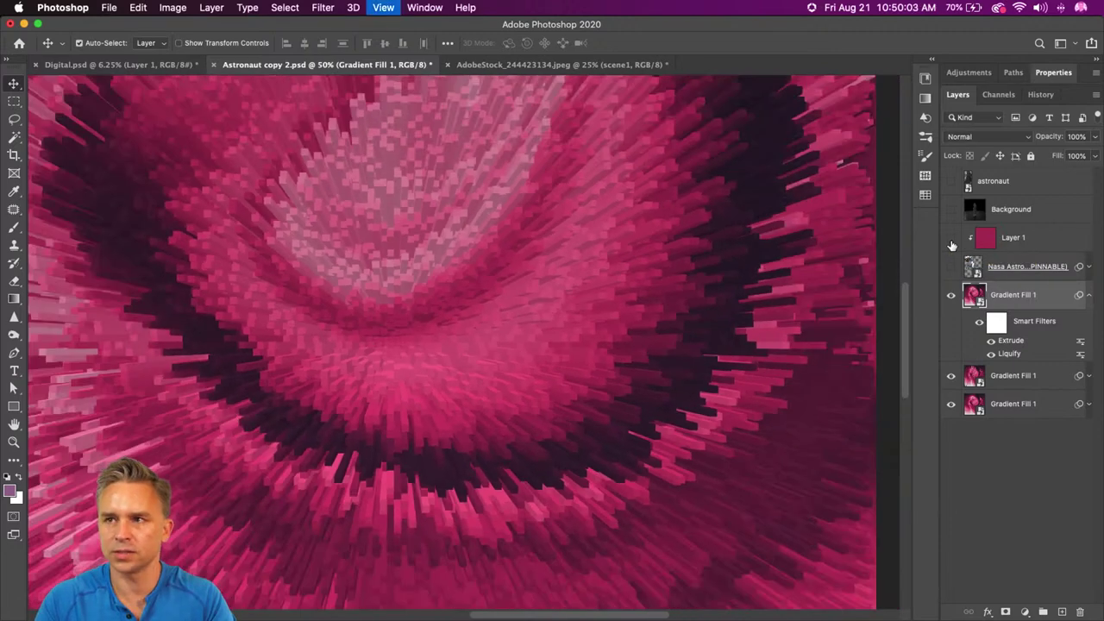
key("super+minus")
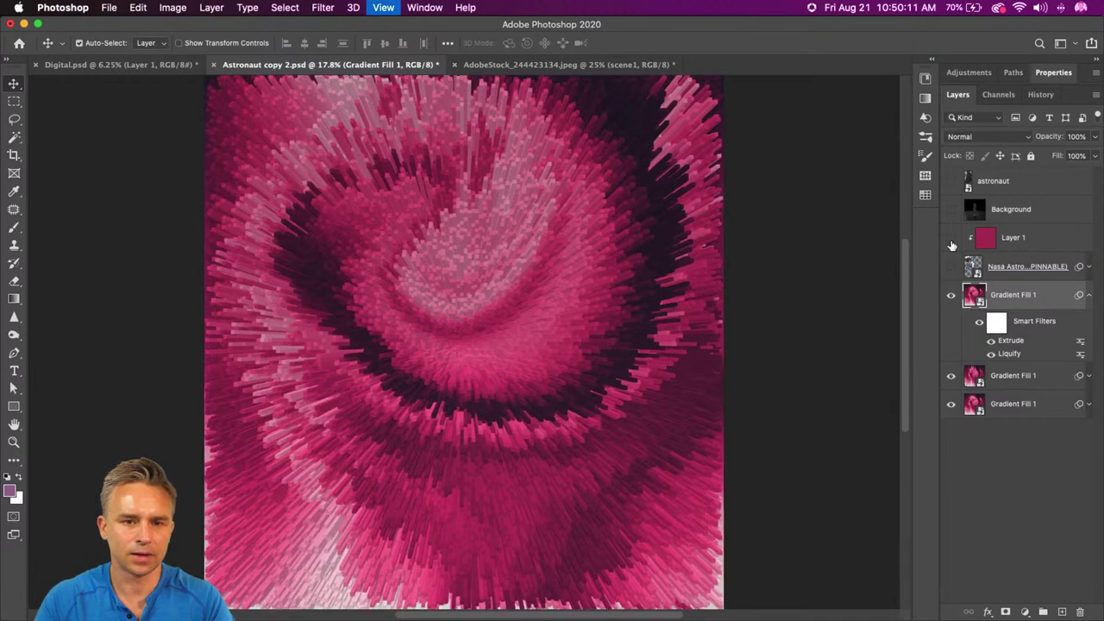
key("super+equal")
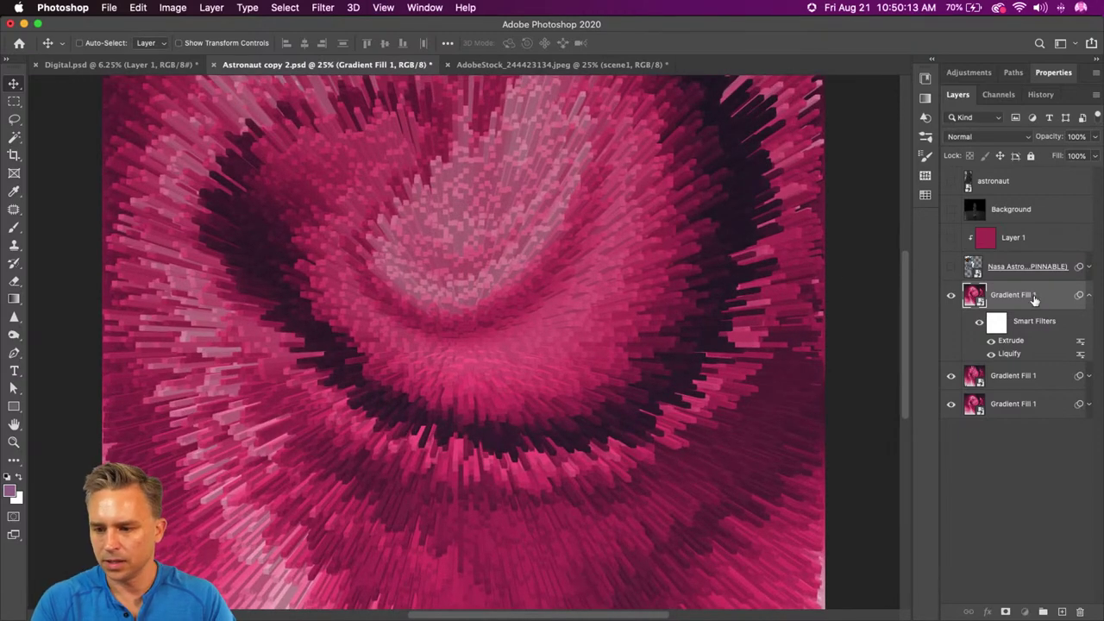
Step: Remove the Extrude smart filter from the top Gradient Fill 1 layer, keeping Liquify
left_click(1088, 294)
mouse_move(1039, 303)
left_mouse_down()
mouse_move(983, 586)
mouse_move(987, 297)
left_mouse_up()
left_click(1088, 294)
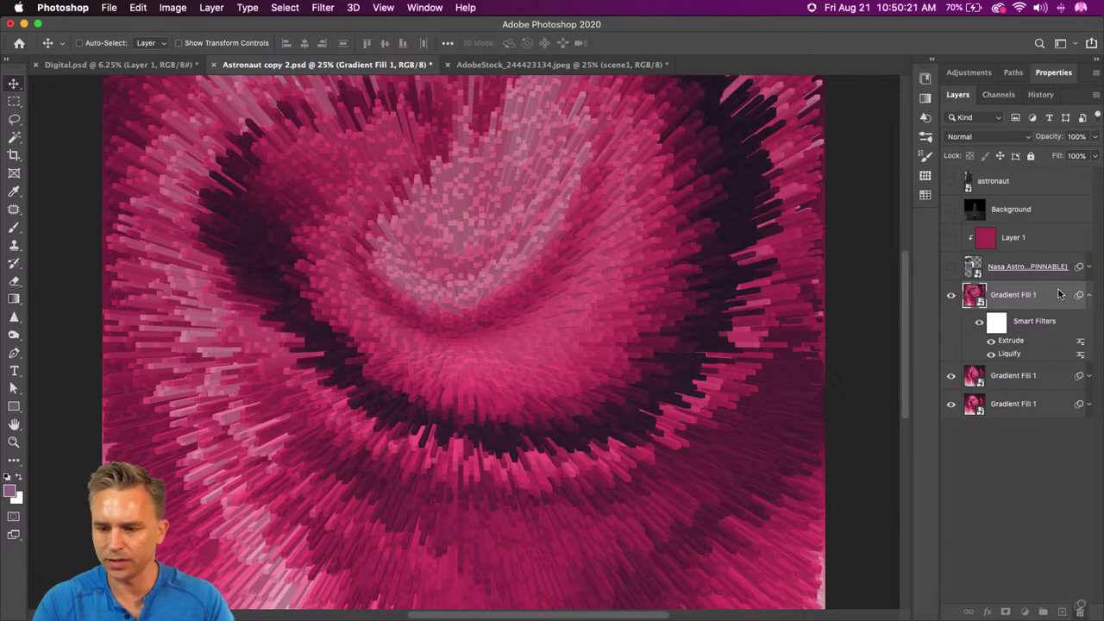
key("super+z")
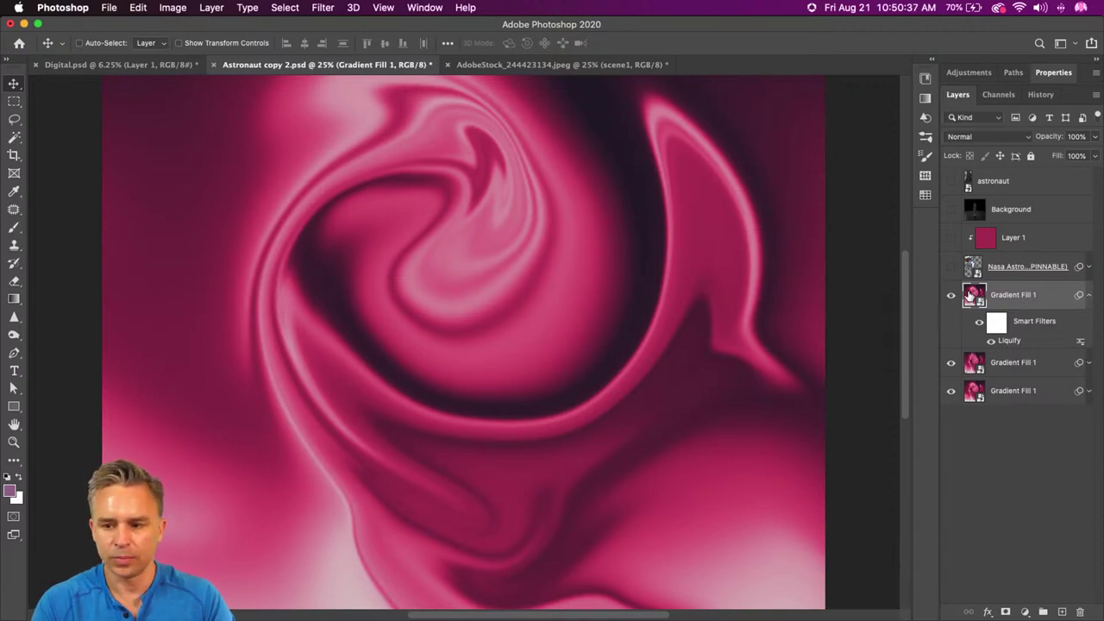
Step: Apply the Extrude filter to the top Gradient Fill 1 layer with 40-pixel Blocks, a depth of 100 and Level-based depth
left_click(322, 7)
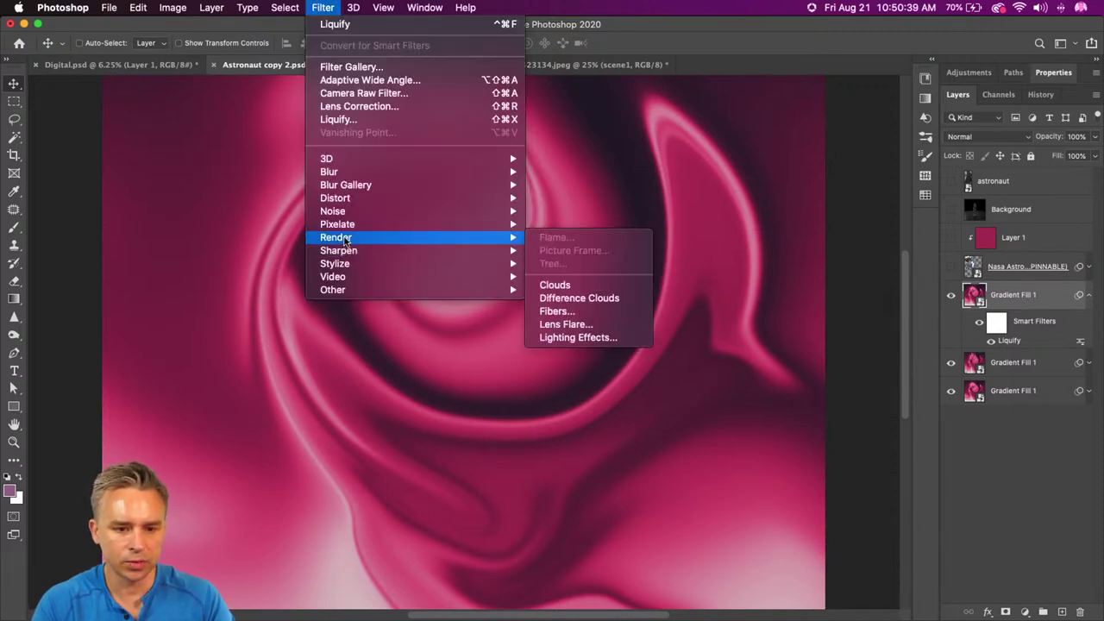
mouse_move(344, 266)
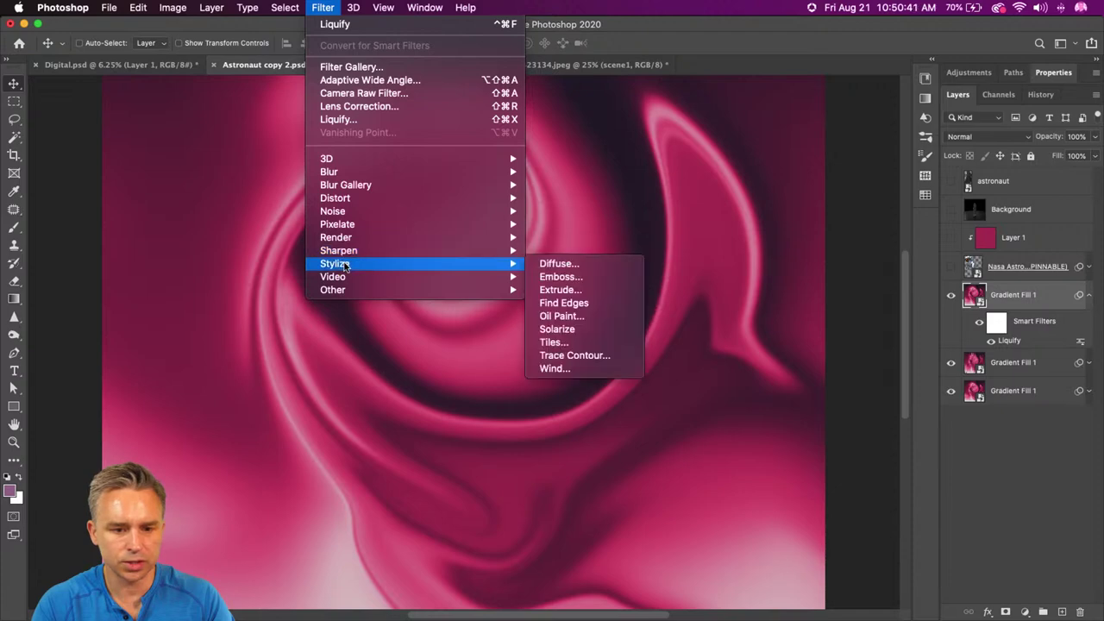
left_click(580, 289)
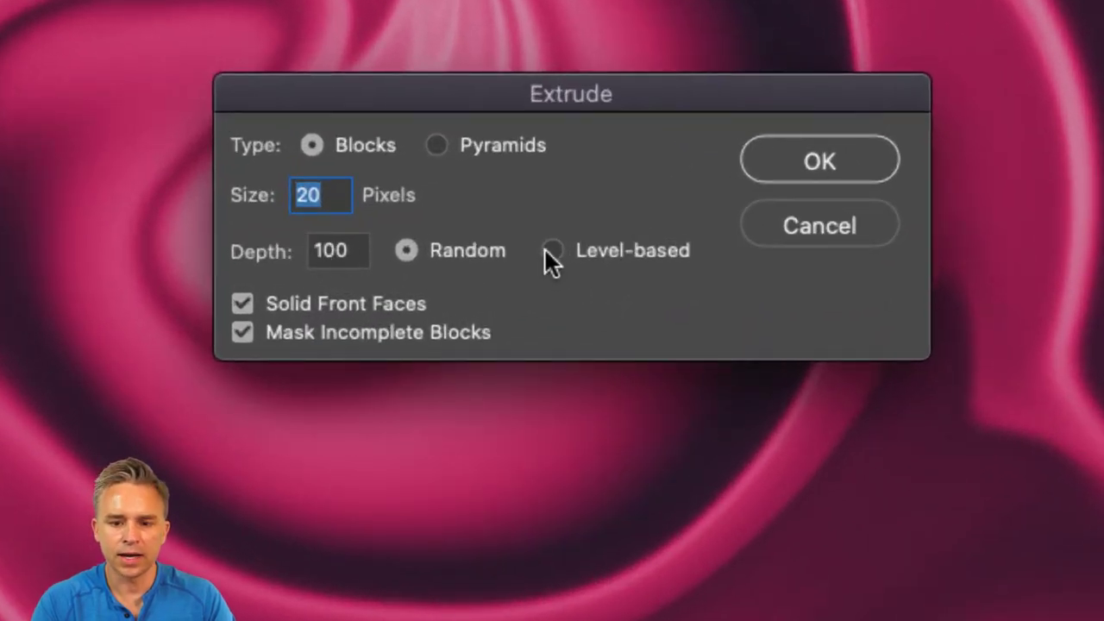
left_click(550, 250)
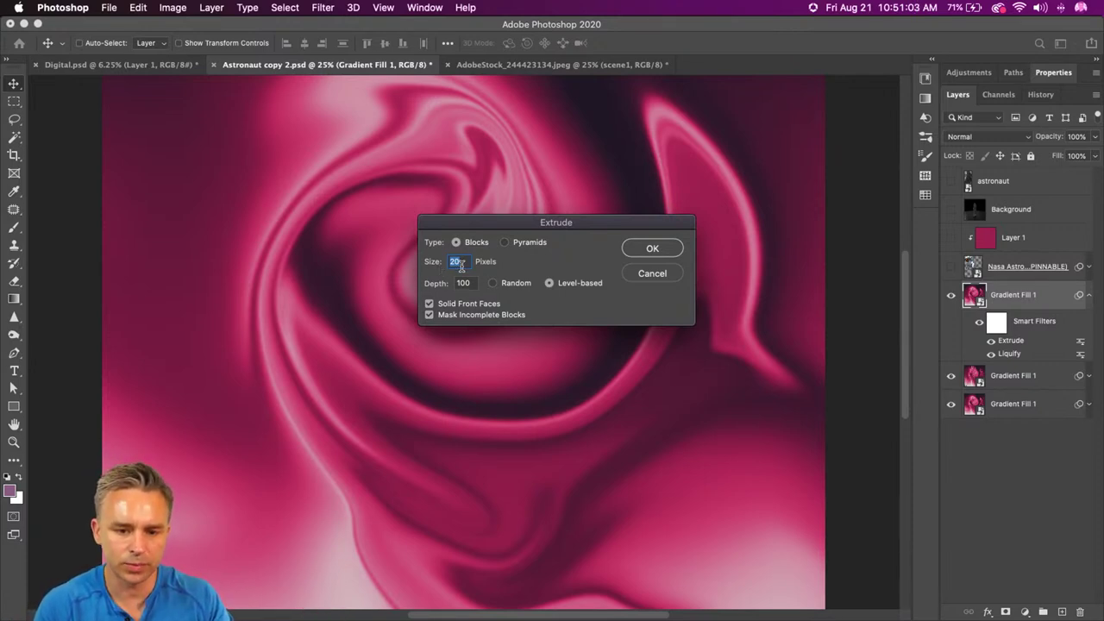
type("40")
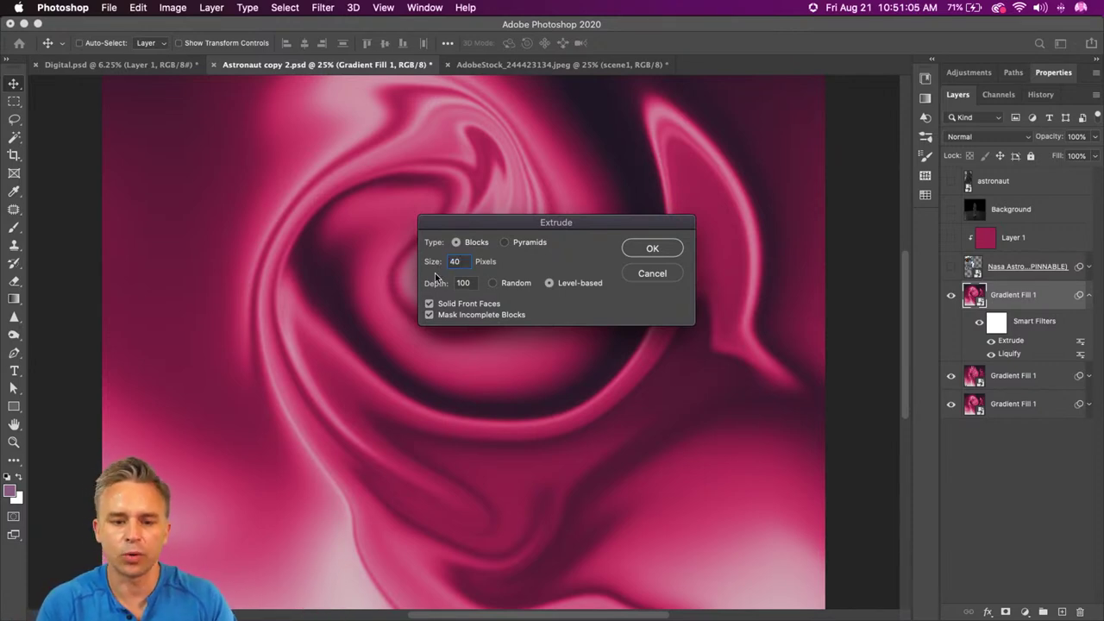
left_click(643, 249)
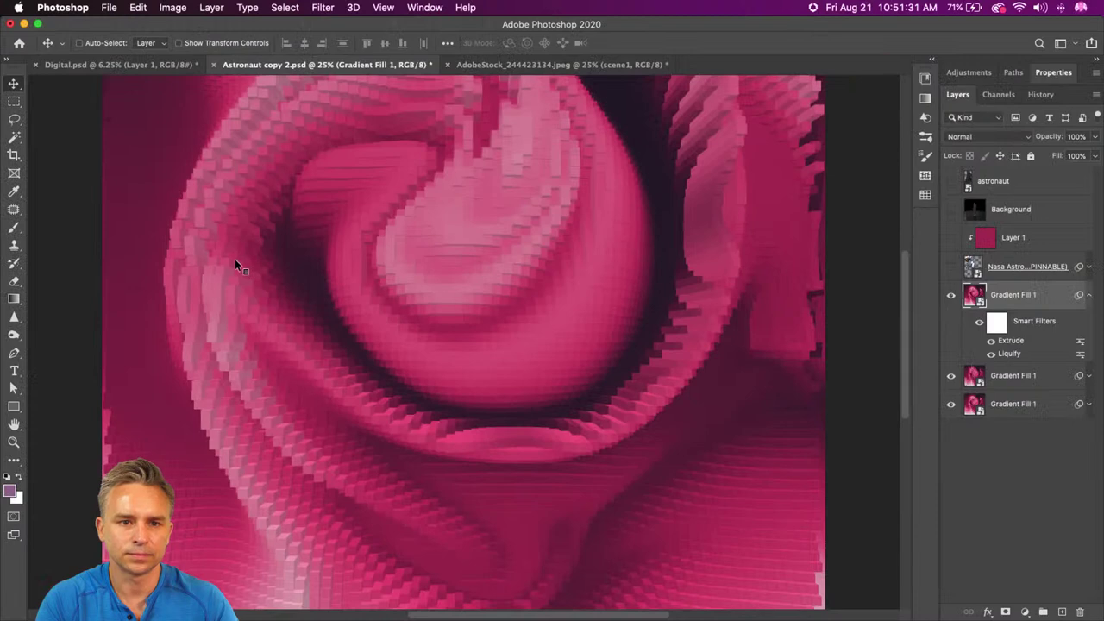
Step: Show Layer 1 and the Nasa Astronaut layer, duplicate both together, and hide the original pair
left_click_drag(951, 267, 951, 238)
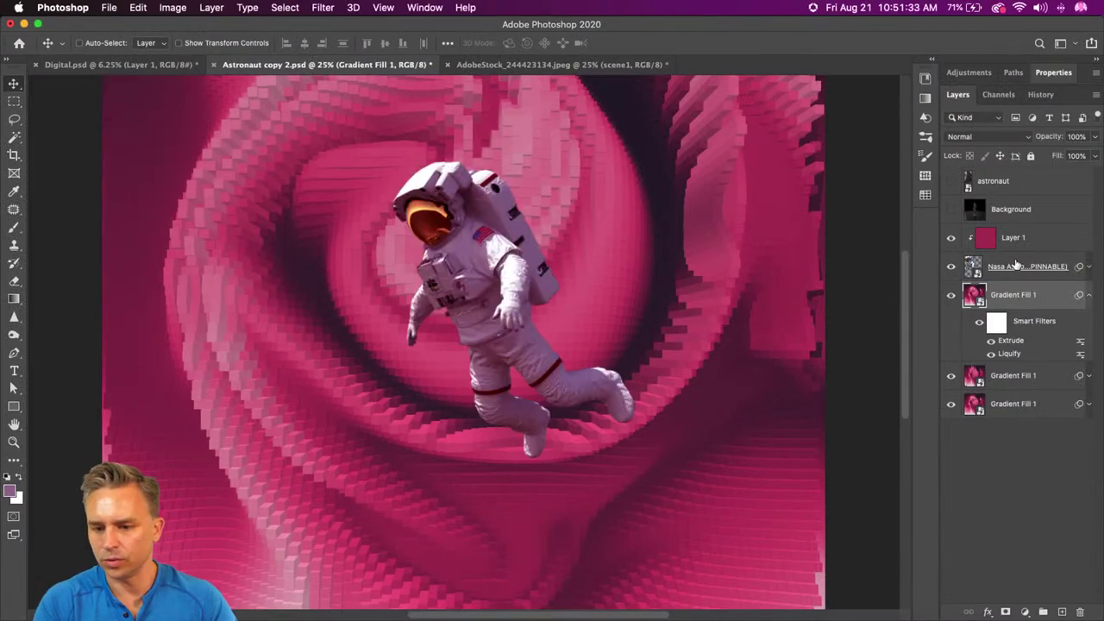
left_click(996, 270)
left_click(1023, 239)
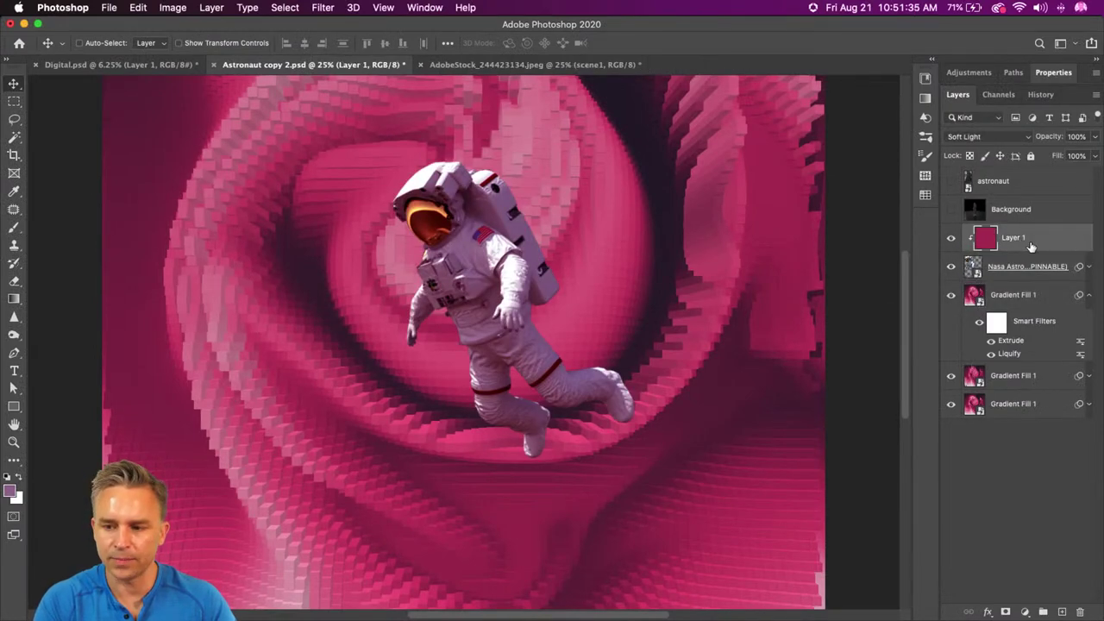
left_click(1025, 269, "super")
key("super+j")
left_click_drag(951, 294, 951, 324)
Step: Try the Lighter Color blend mode on the duplicated Layer 1 above the astronaut, and settle on Darken
left_click(1034, 242)
left_click(990, 136)
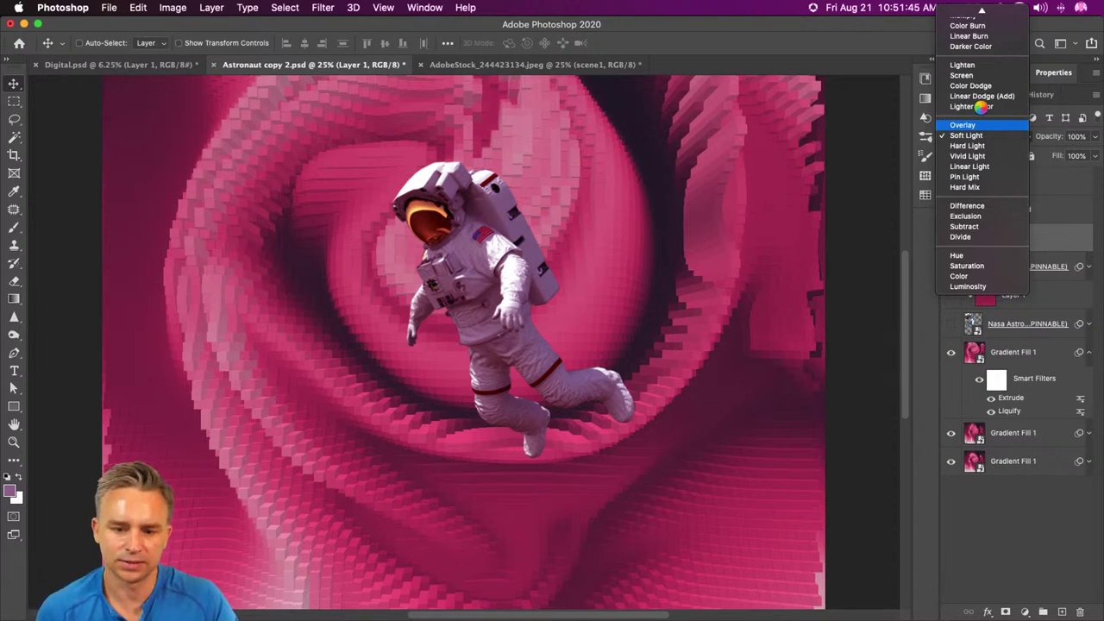
left_click(981, 106)
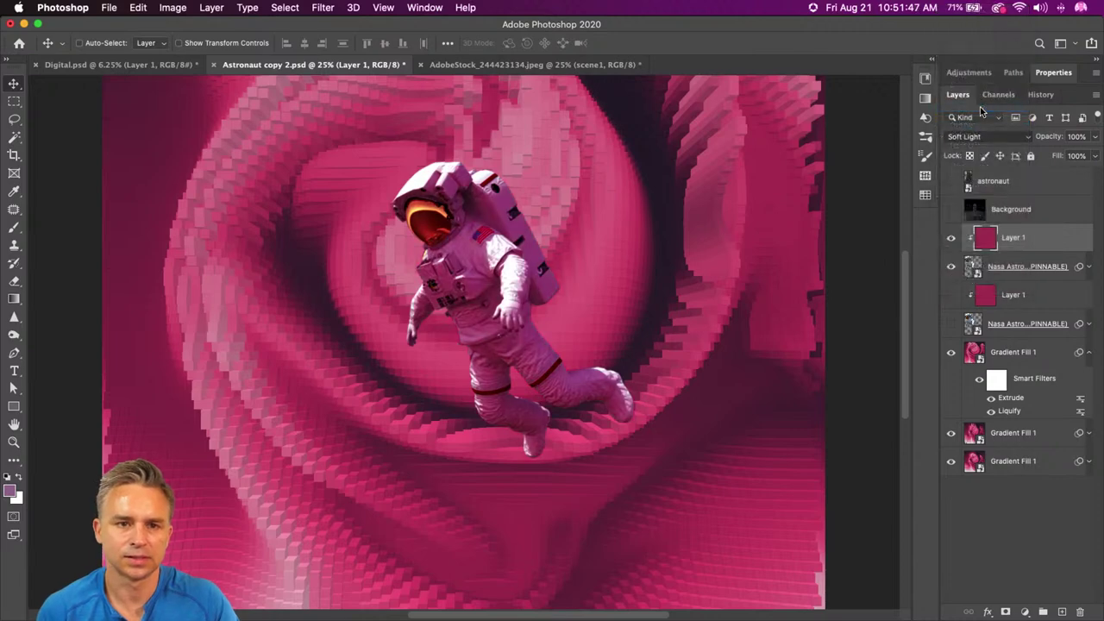
left_click(970, 138)
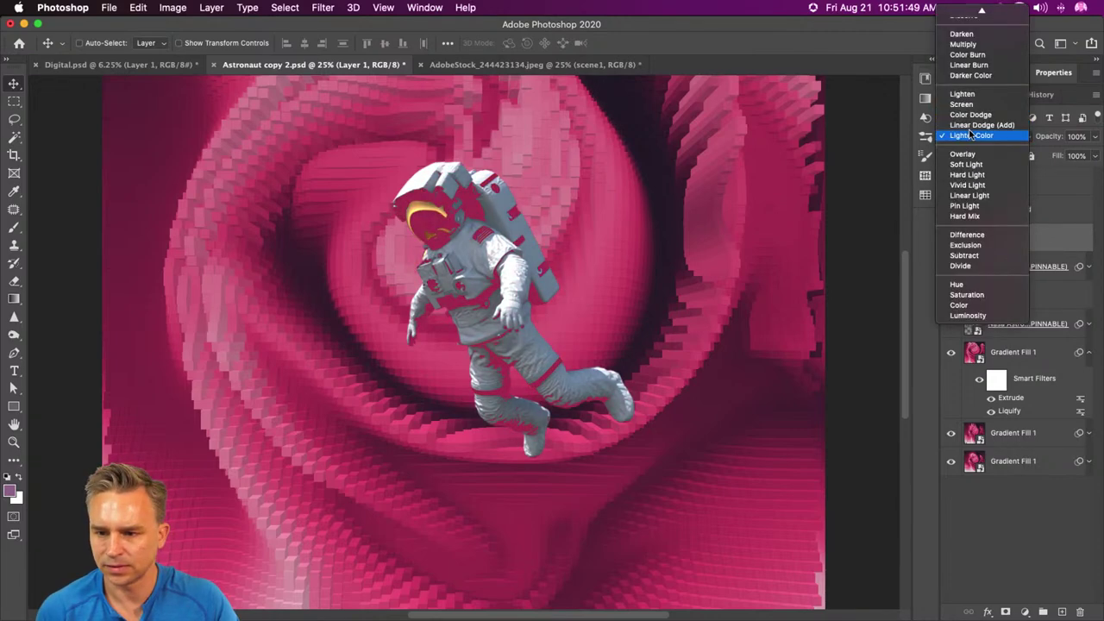
left_click(963, 35)
Step: Combine the duplicated Layer 1 and Nasa Astronaut layers into a single smart object
left_click(1034, 269, "shift")
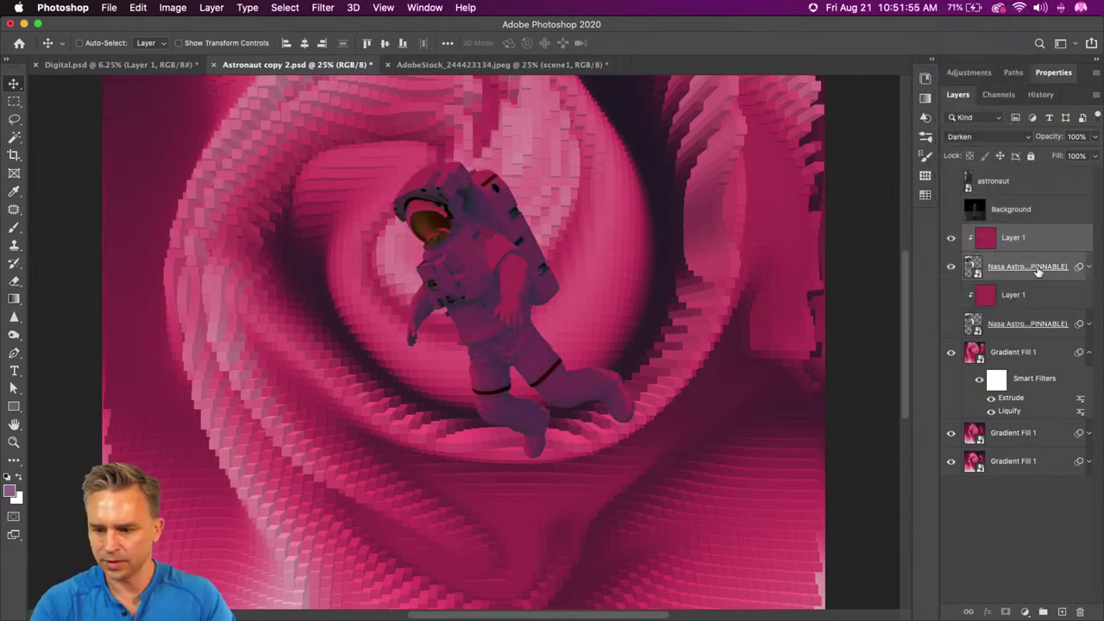
left_click(1088, 269)
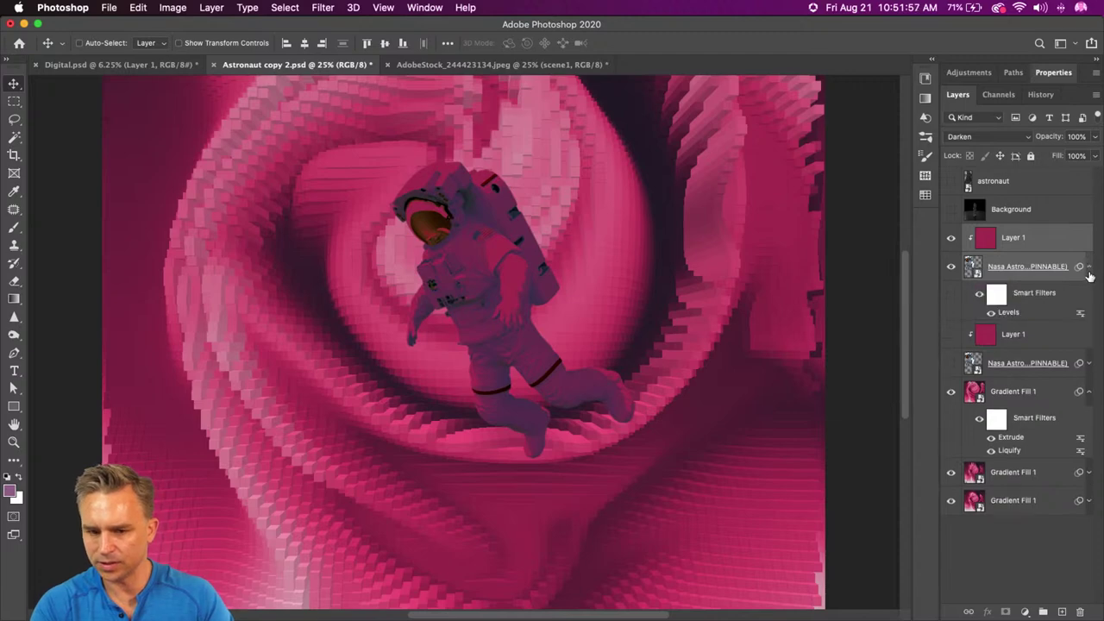
key("super+e")
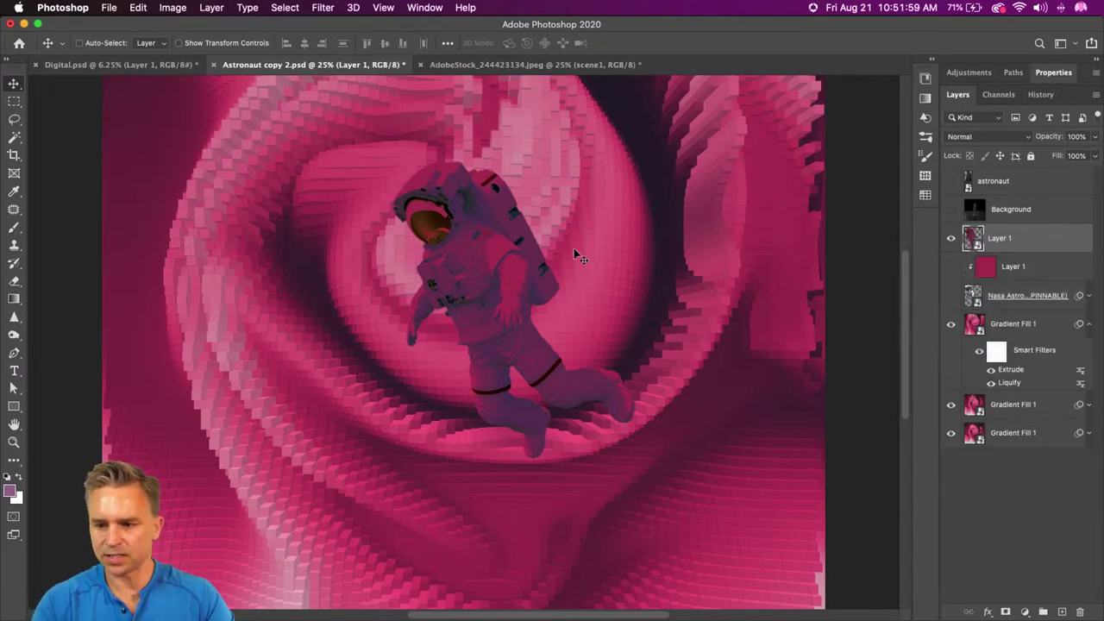
Step: Try the Extrude filter on the combined astronaut with 50-pixel Blocks and Level-based depth of 100, shift the astronaut sideways, and undo both
left_click(331, 5)
left_click(328, 6)
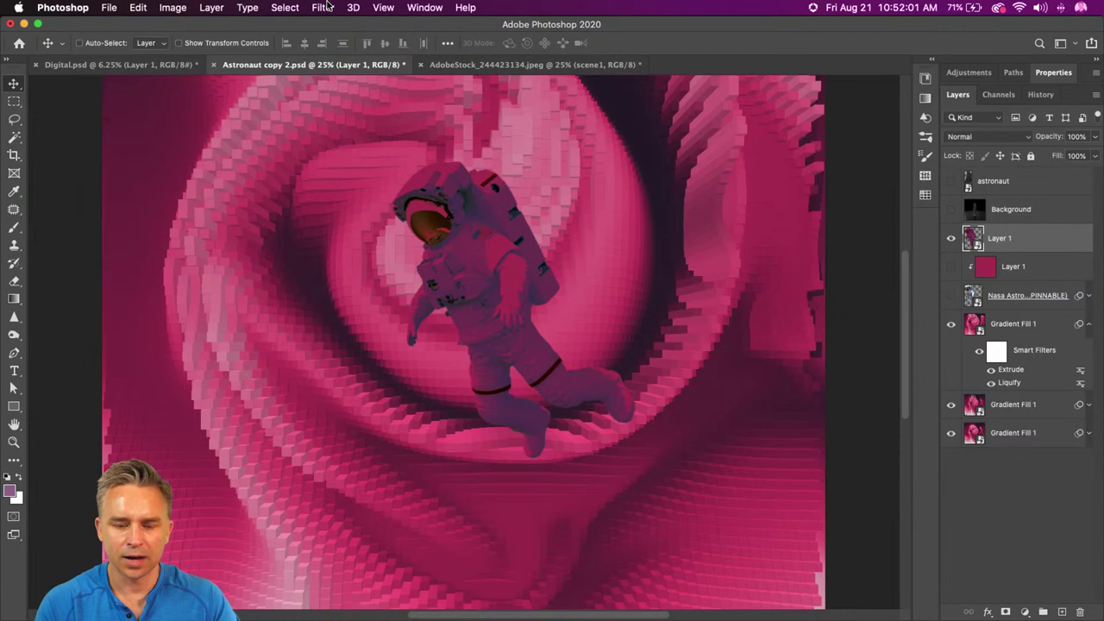
key("super+equal")
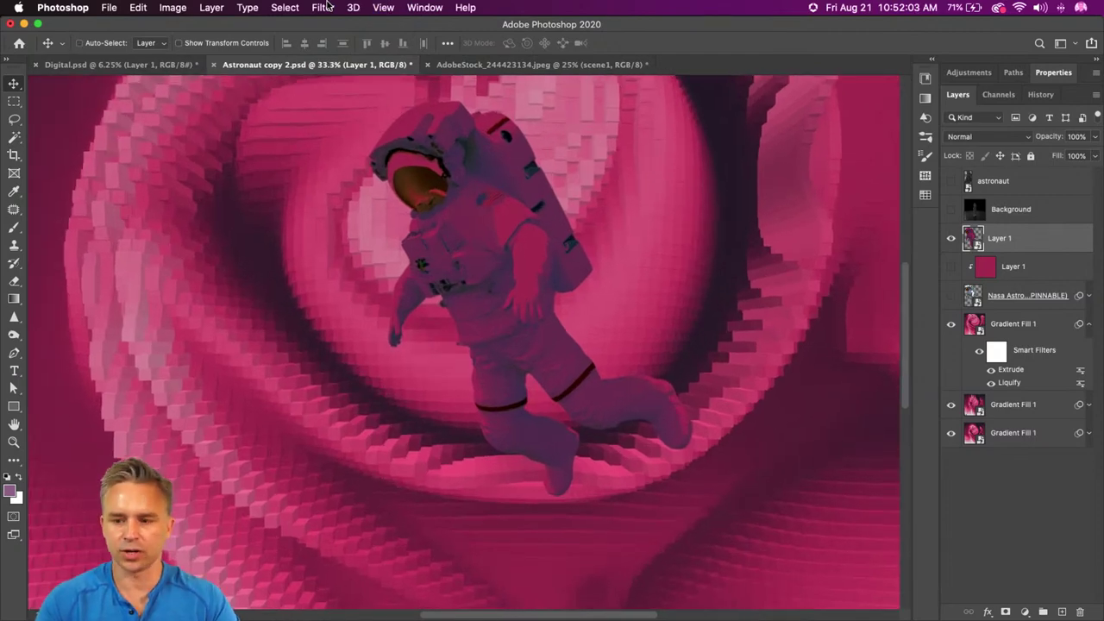
left_click(291, 7)
mouse_move(330, 5)
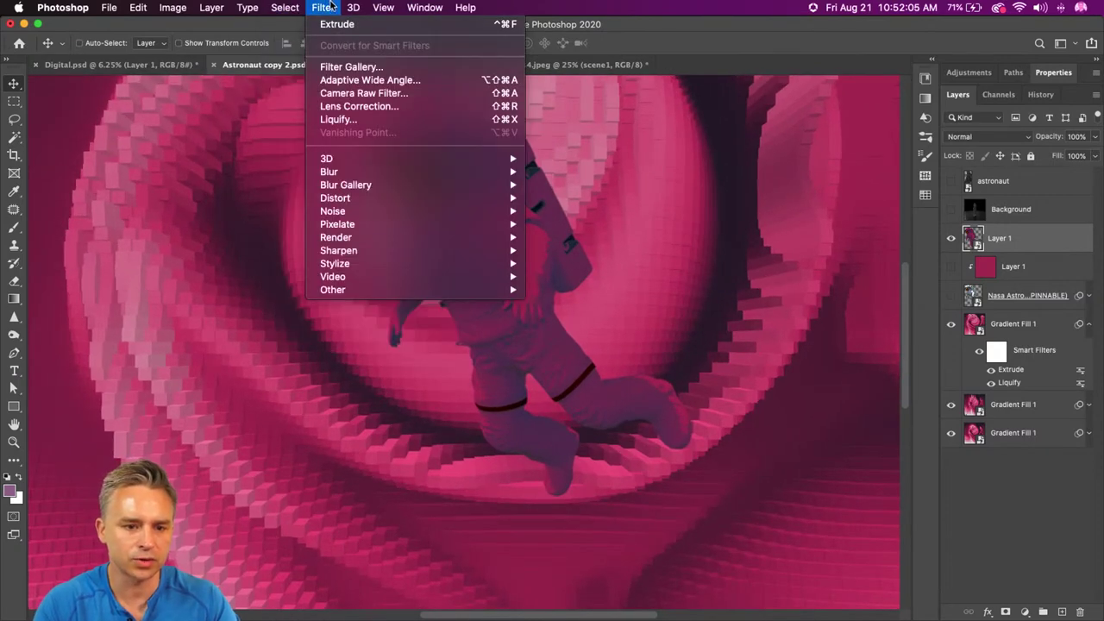
mouse_move(417, 263)
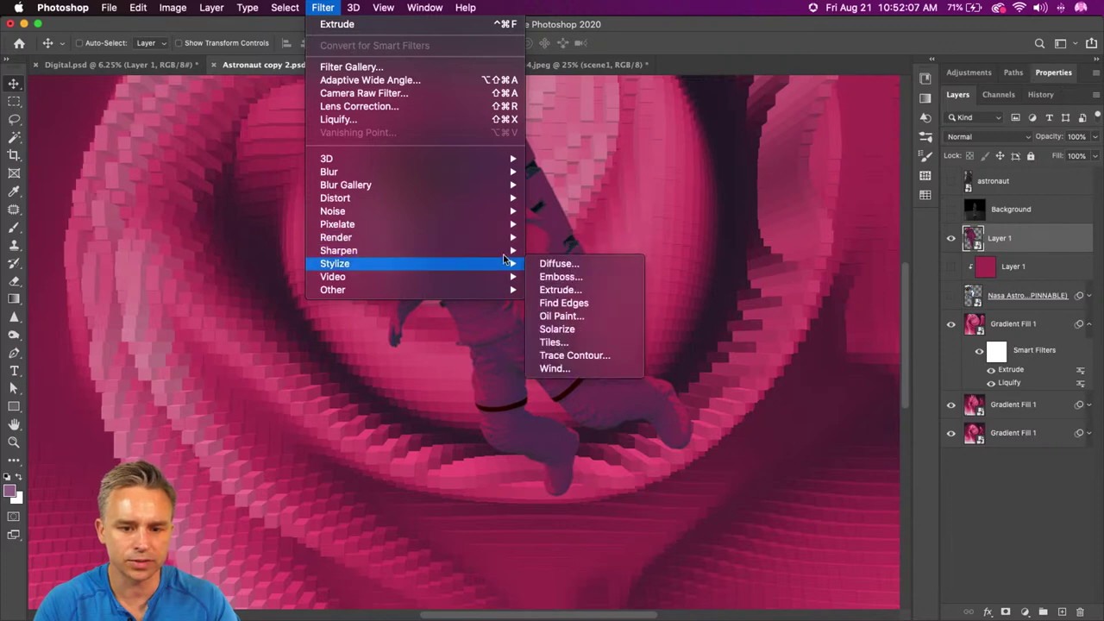
left_click(561, 290)
left_click_drag(473, 226, 627, 249)
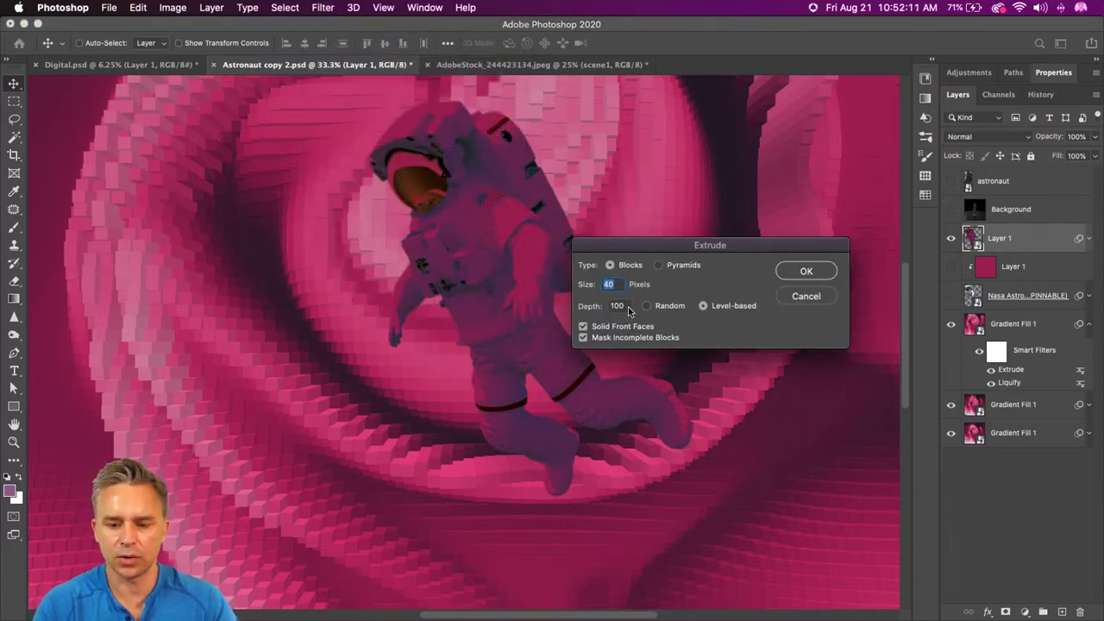
type("50")
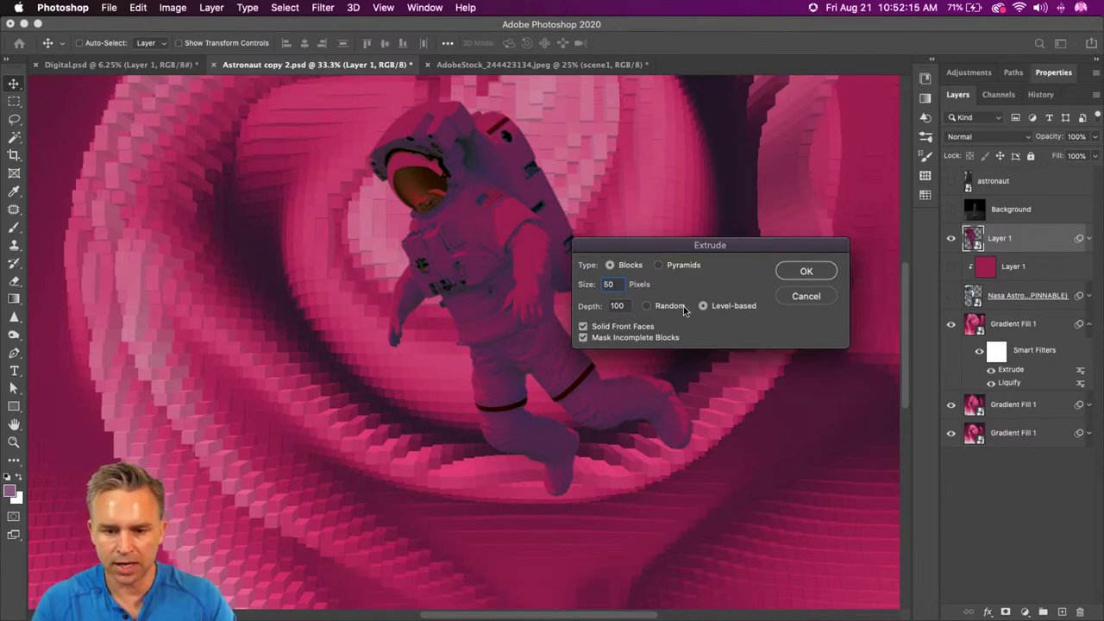
left_click(786, 274)
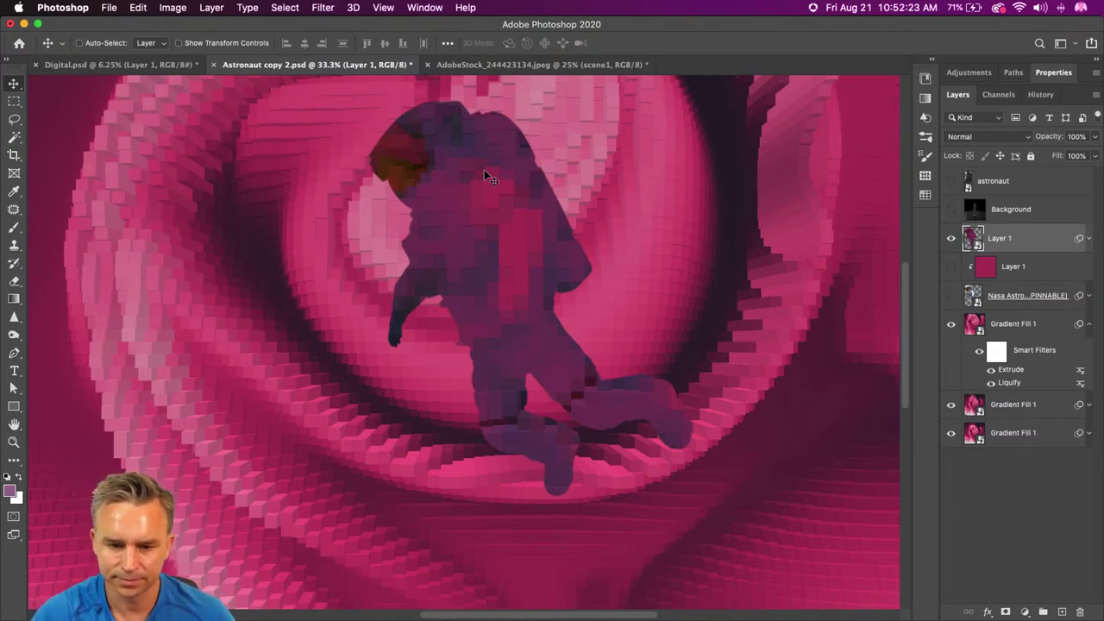
left_click_drag(484, 169, 600, 171)
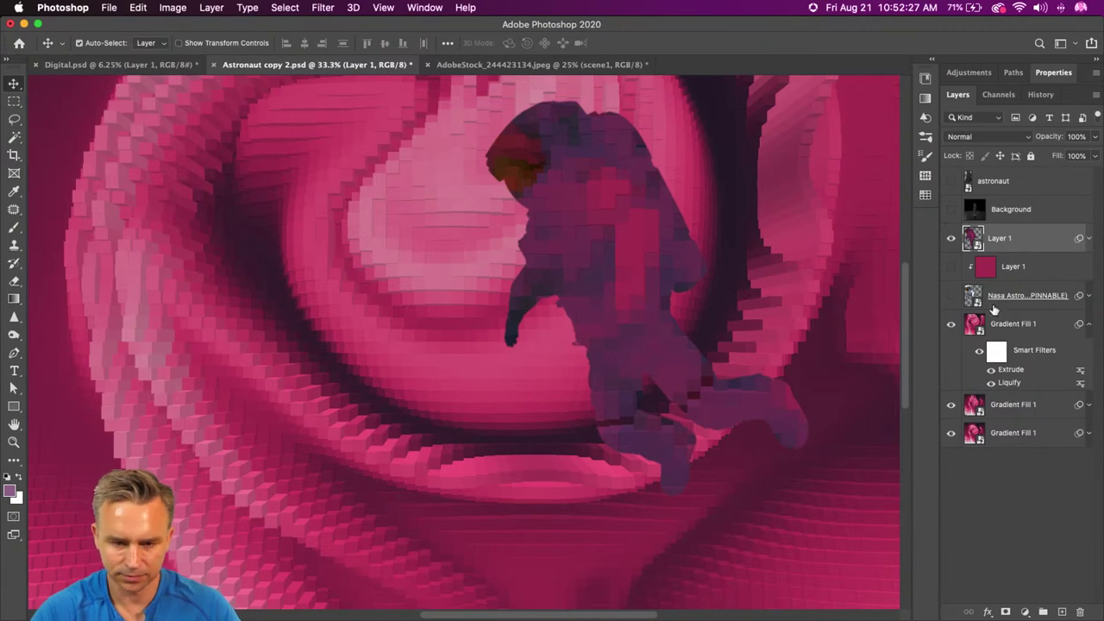
key("super+z")
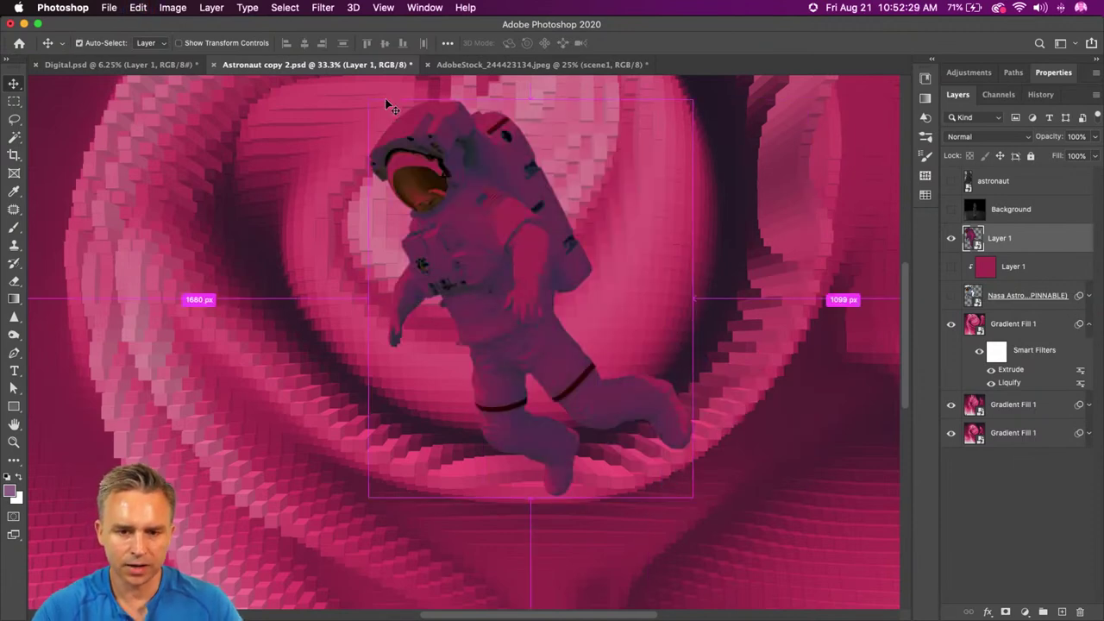
Step: Apply the Extrude filter to the combined astronaut with 40-pixel Blocks, Level-based depth of 200, Solid Front Faces on and Mask Incomplete Blocks off
left_click(323, 7)
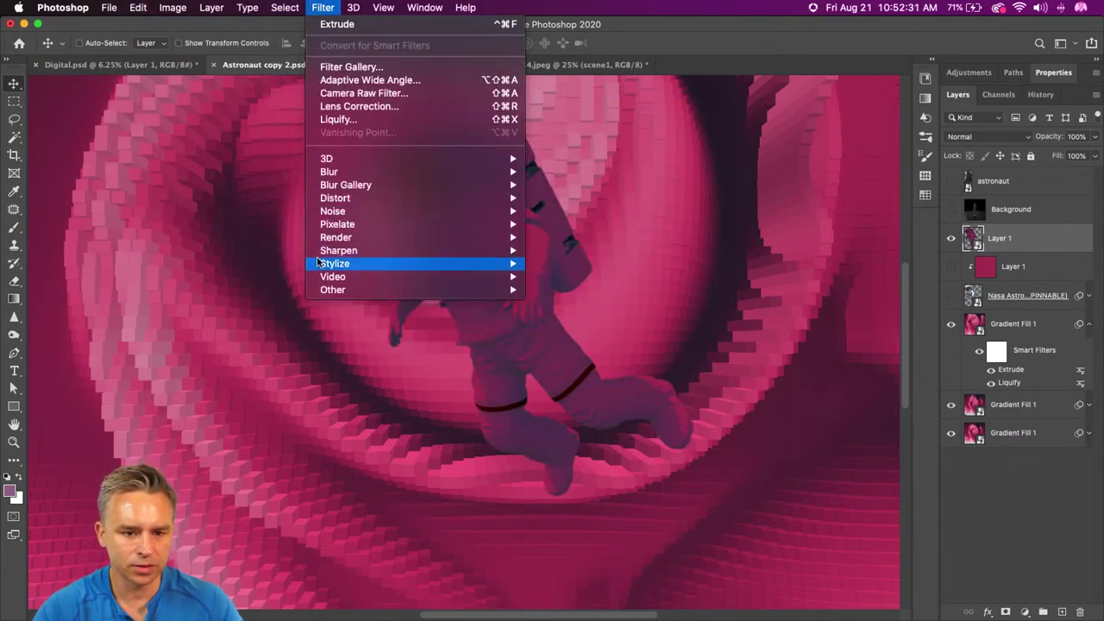
mouse_move(328, 263)
left_click(563, 292)
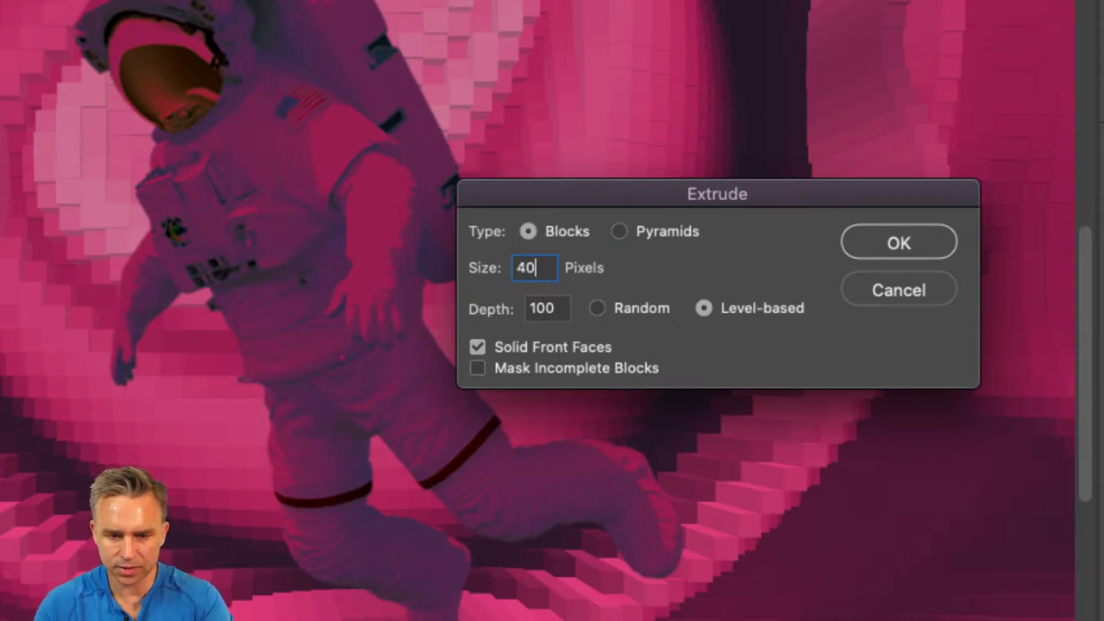
left_click(546, 312)
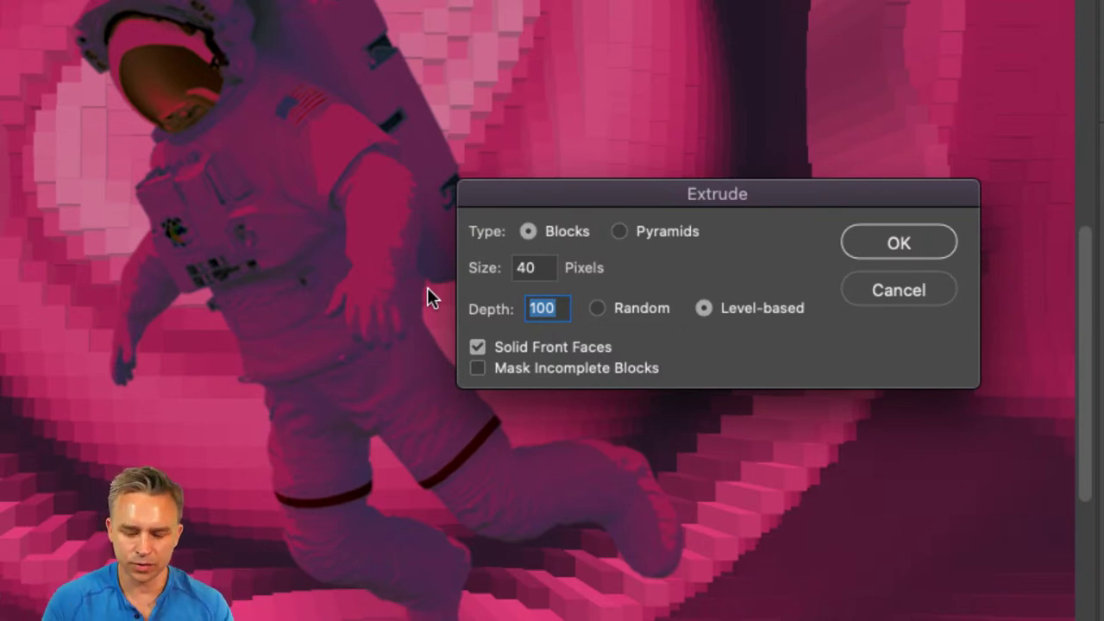
type("200")
left_click(900, 245)
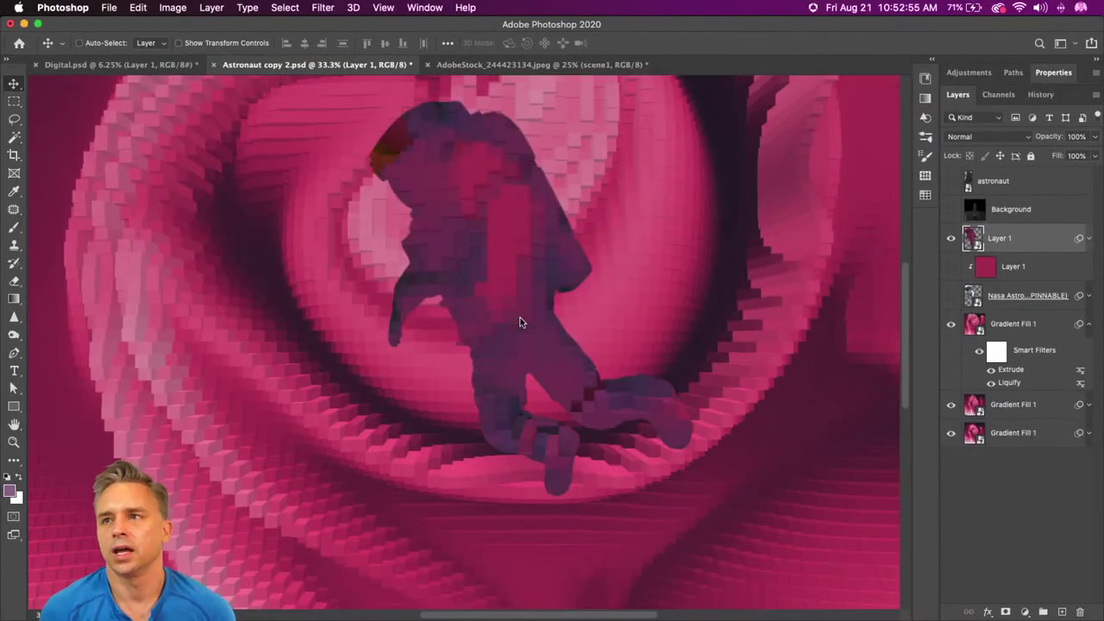
Step: Offset the extruded astronaut slightly to the right and show the original Nasa Astronaut and its Layer 1 tint beneath it
left_click_drag(303, 213, 336, 215)
left_click(950, 267)
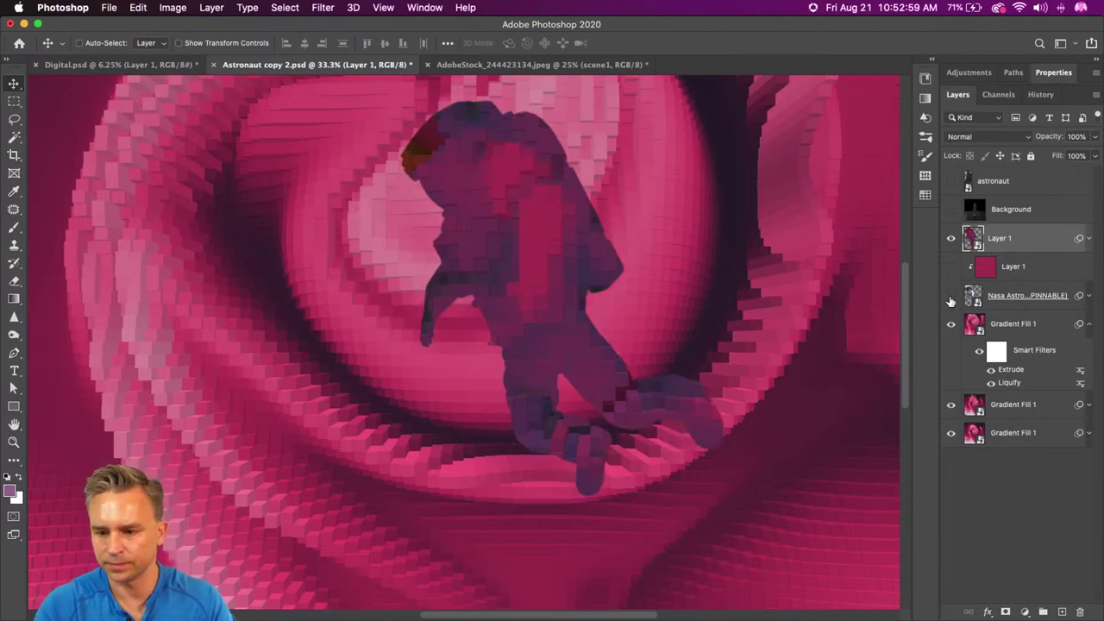
left_click(950, 294)
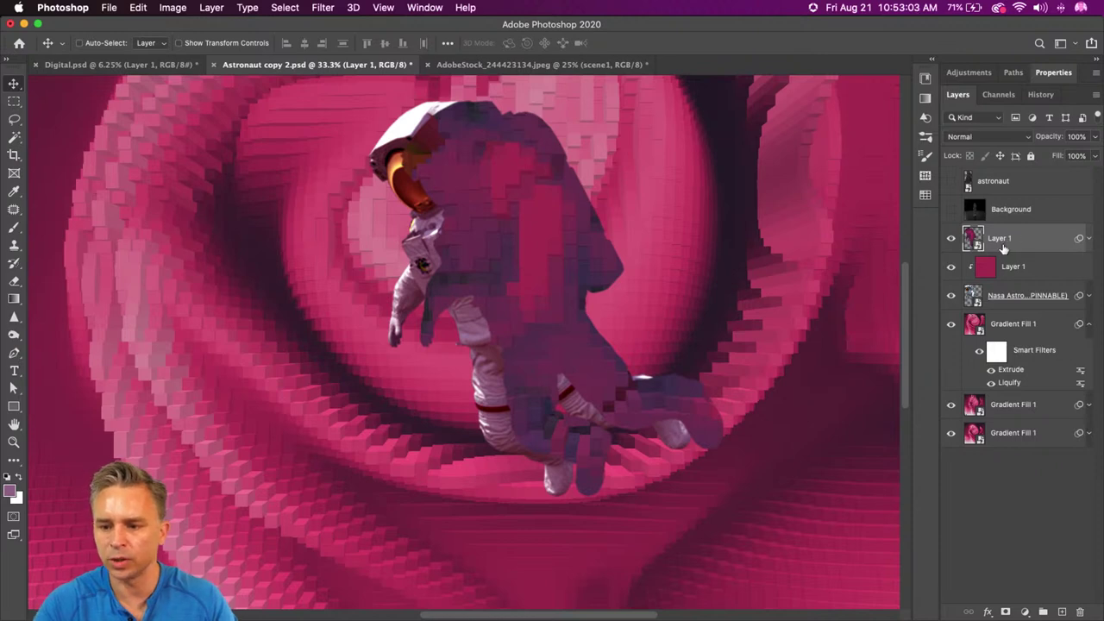
Step: Add a layer mask to the extruded astronaut and paint black on it to reveal the original helmet, chest, arm and legs
left_click(1004, 612)
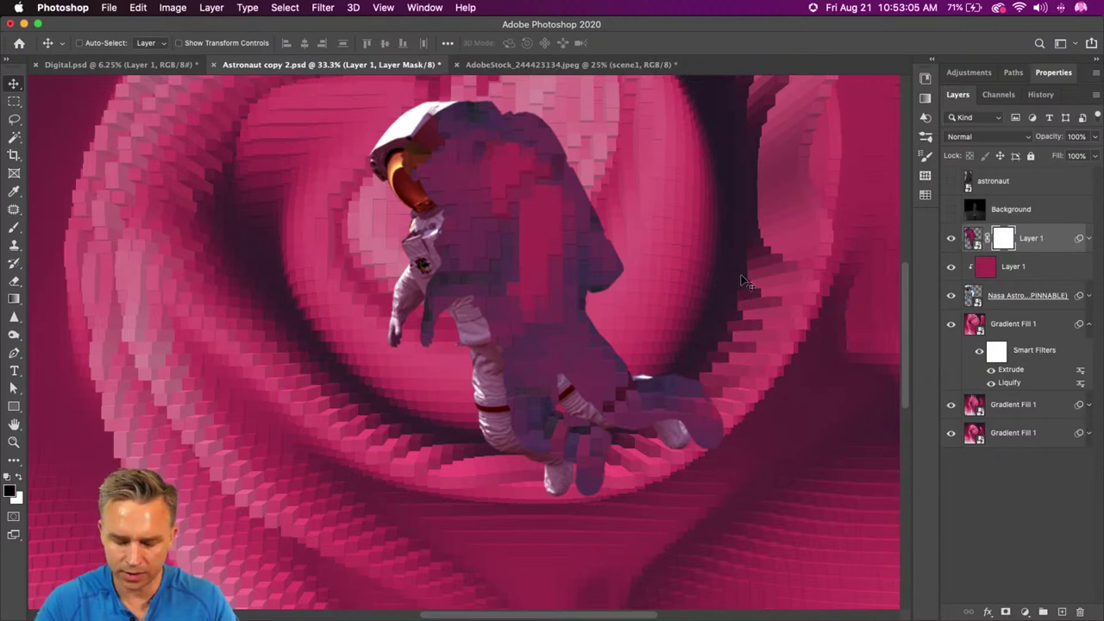
key("b")
key("bracketleft")
key("bracketleft")
key("bracketleft")
key("bracketleft")
key("bracketleft")
key("bracketleft")
key("bracketleft")
key("bracketleft")
key("bracketleft")
key("bracketleft")
key("bracketleft")
key("bracketleft")
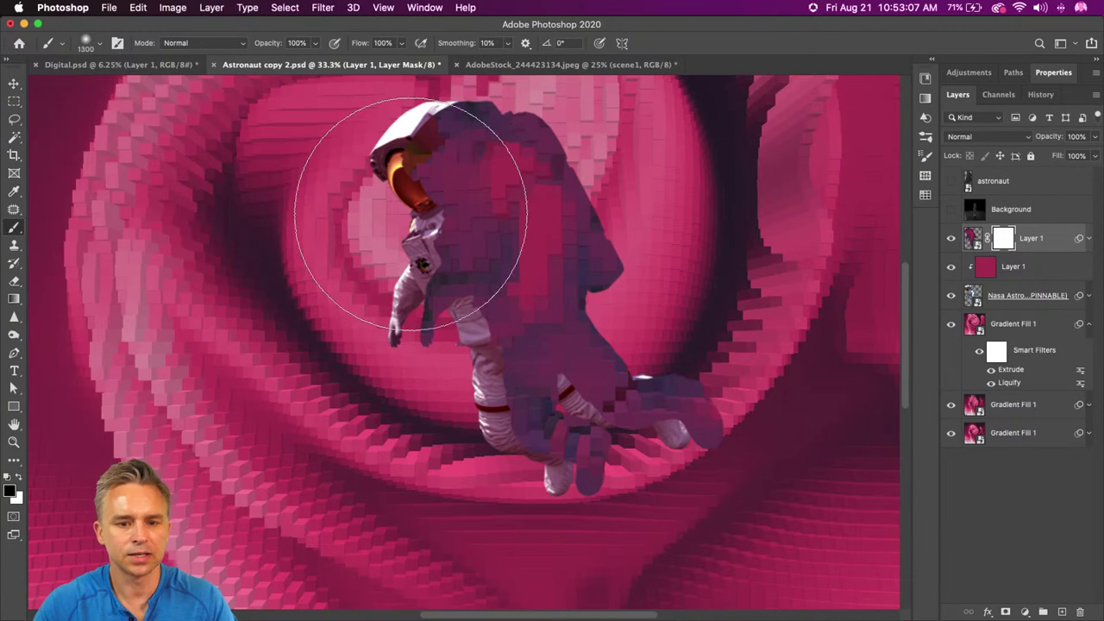
mouse_move(426, 182)
left_mouse_down()
mouse_move(421, 276)
mouse_move(357, 320)
left_mouse_up()
key("bracketleft")
key("bracketleft")
key("bracketleft")
key("bracketleft")
key("bracketleft")
key("bracketleft")
mouse_move(525, 235)
left_mouse_down()
mouse_move(527, 301)
mouse_move(502, 314)
mouse_move(520, 313)
mouse_move(451, 300)
mouse_move(419, 360)
mouse_move(426, 336)
mouse_move(539, 431)
mouse_move(538, 368)
mouse_move(514, 382)
mouse_move(537, 470)
mouse_move(551, 376)
mouse_move(609, 421)
mouse_move(696, 429)
mouse_move(660, 507)
left_mouse_up()
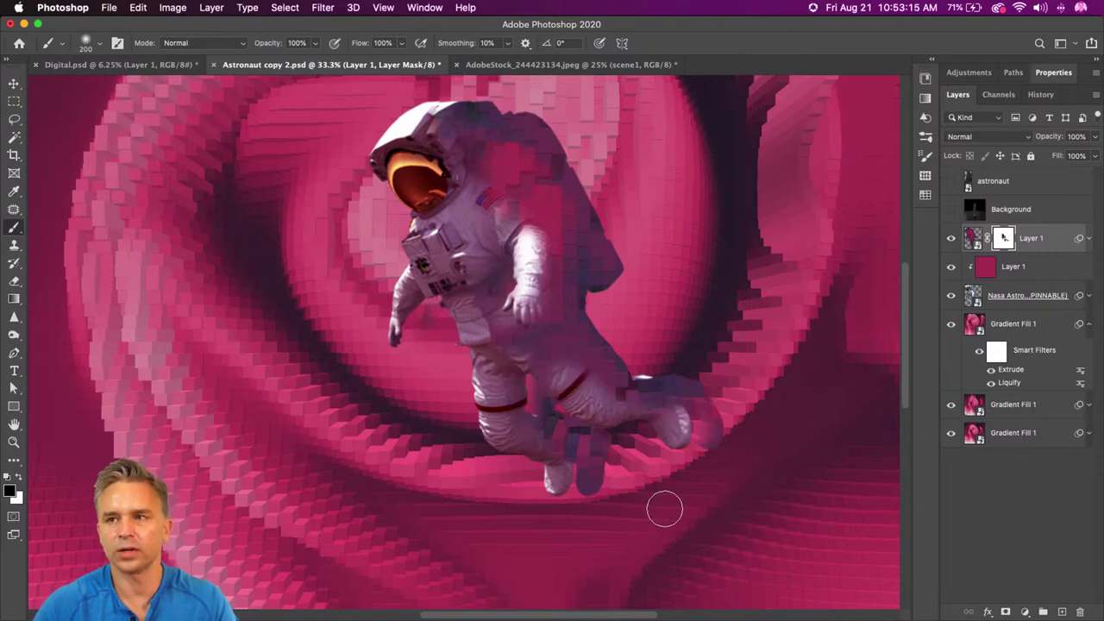
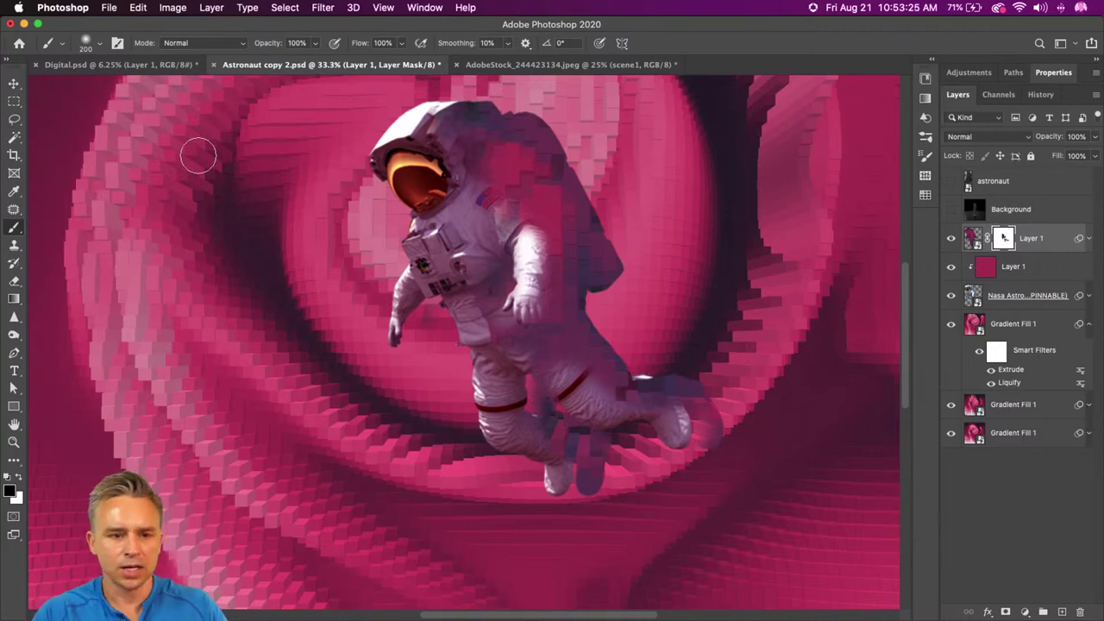
Step: In Digital.psd, hide Layer 12 and Layer 10 and delete the upper Layer 6 with the larger moon image
left_click(149, 67)
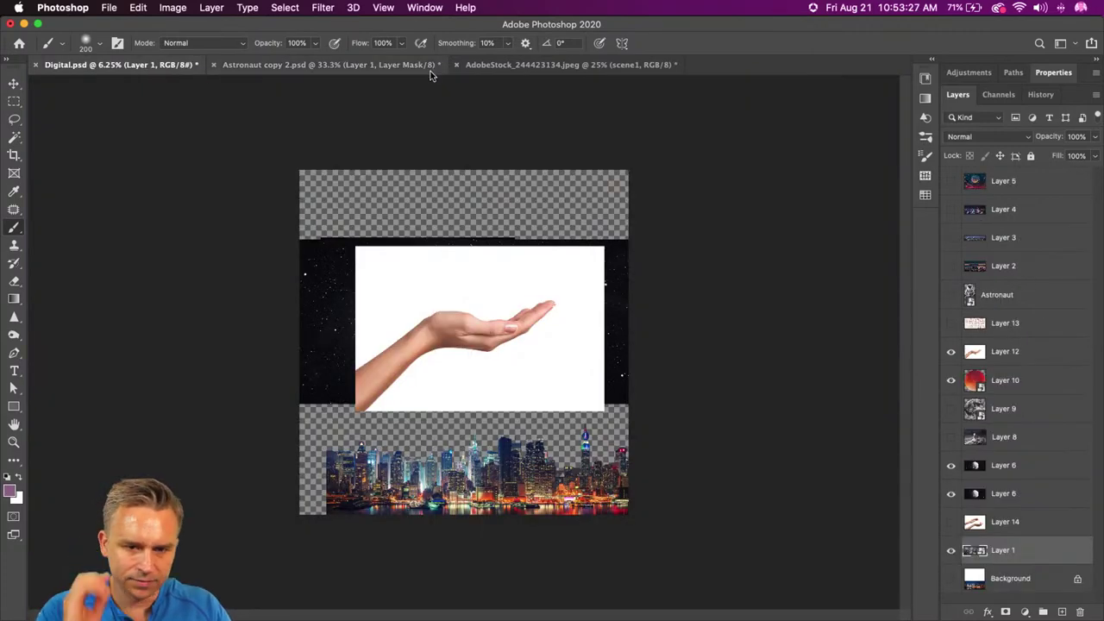
left_click(486, 68)
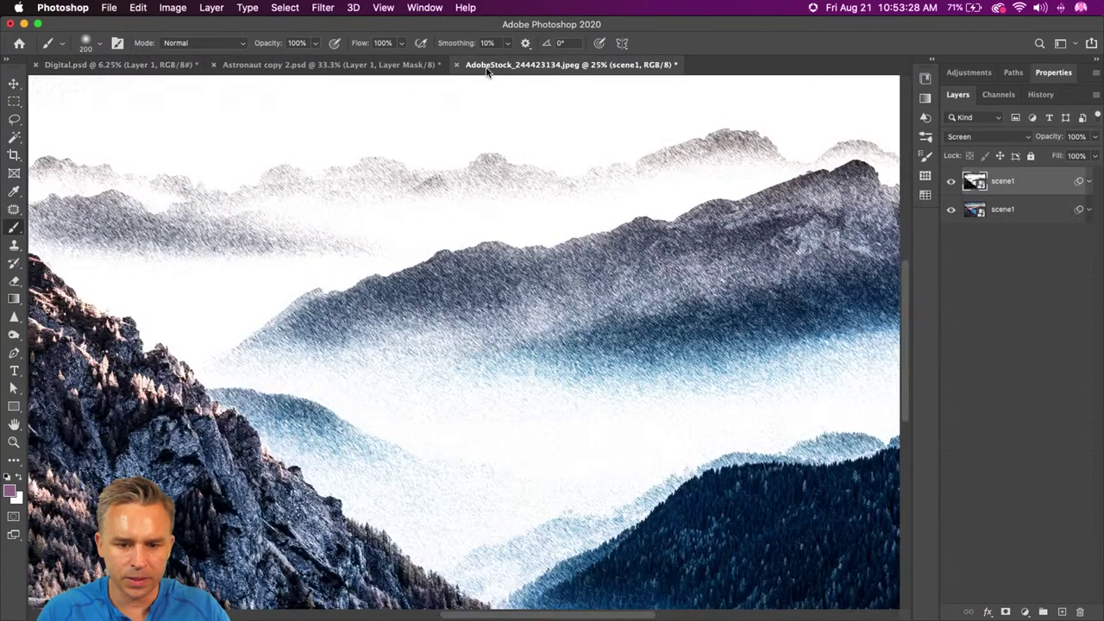
left_click(84, 66)
left_click(13, 101)
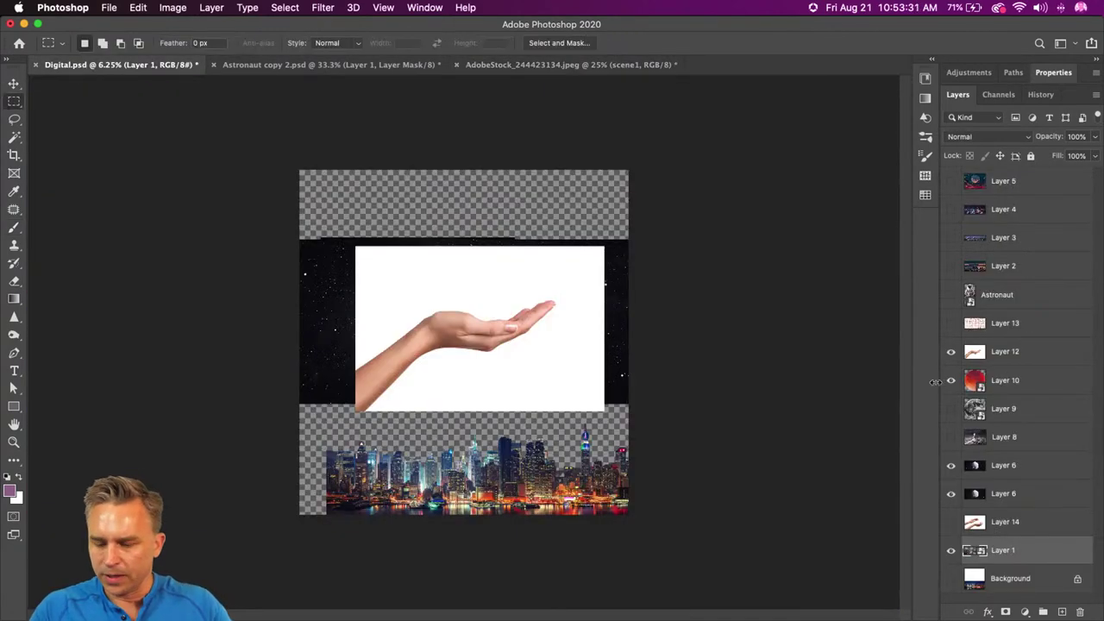
left_click(1009, 473)
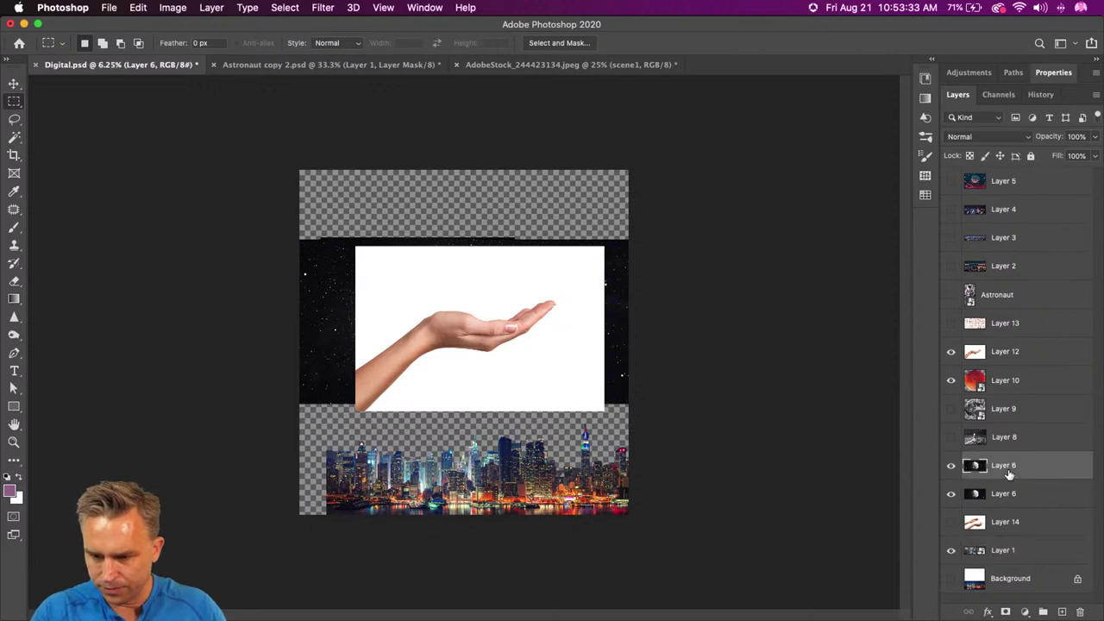
left_click(951, 351)
left_click(950, 379)
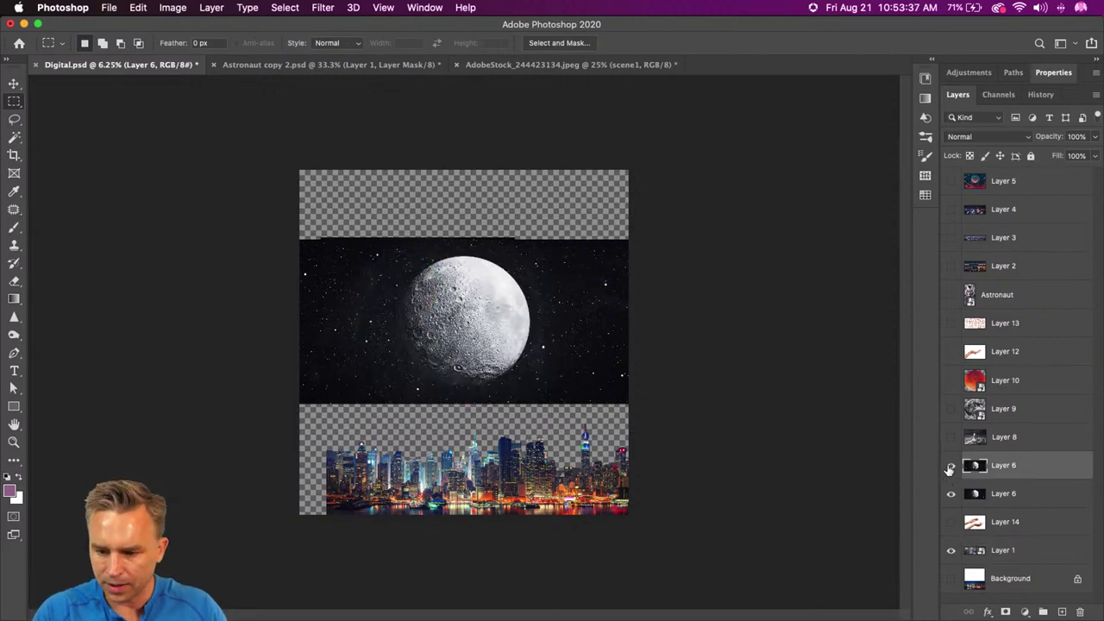
left_click(951, 465)
left_click(987, 500)
left_click_drag(1016, 476, 1079, 612)
Step: Enlarge the remaining Layer 6 moon image beyond the canvas width and move it to center the moon above the skyline
key("super+t")
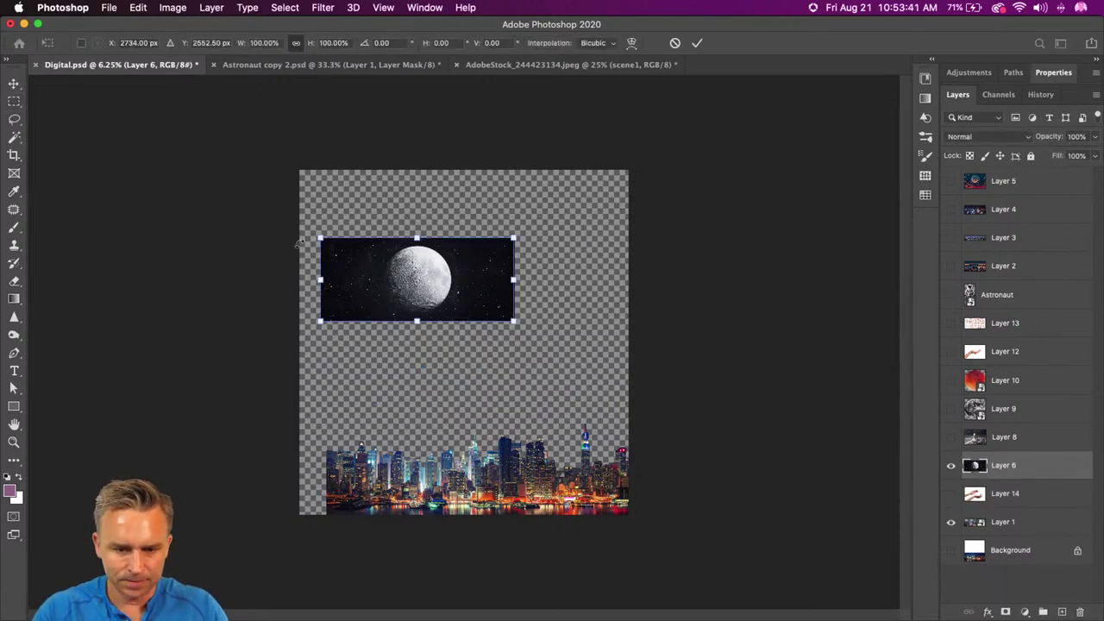
left_click_drag(328, 248, 4, 81)
left_click_drag(153, 223, 366, 316)
key("Return")
key("m")
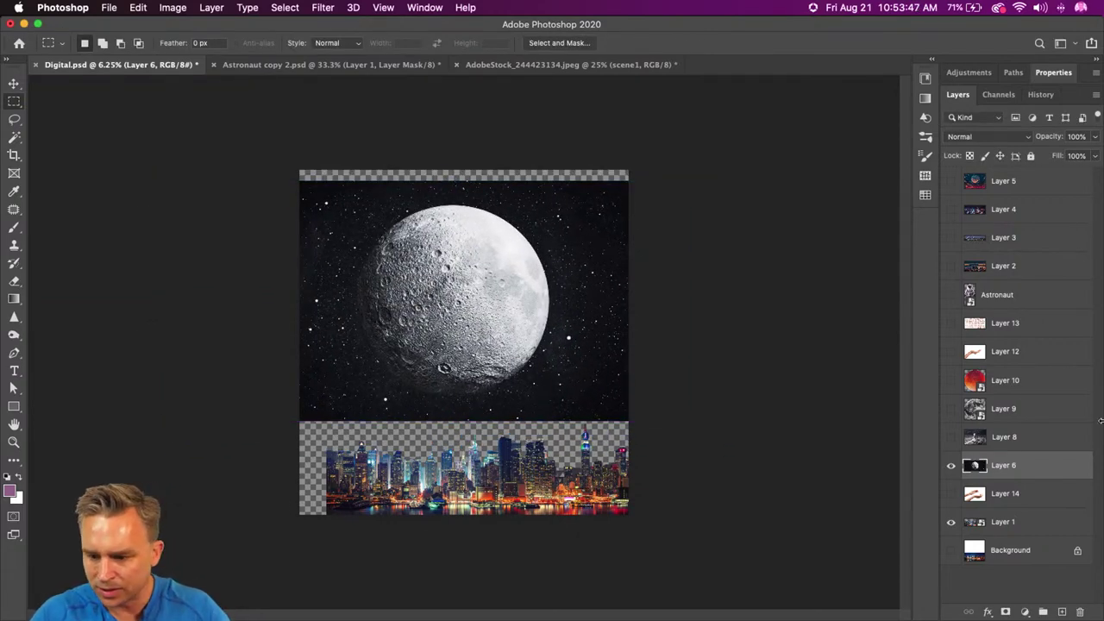
Step: Isolate the red moon on Layer 10 by showing it and hiding Layer 6 and Layer 1, checking its smart object contents
left_click(951, 380)
left_click(1009, 380)
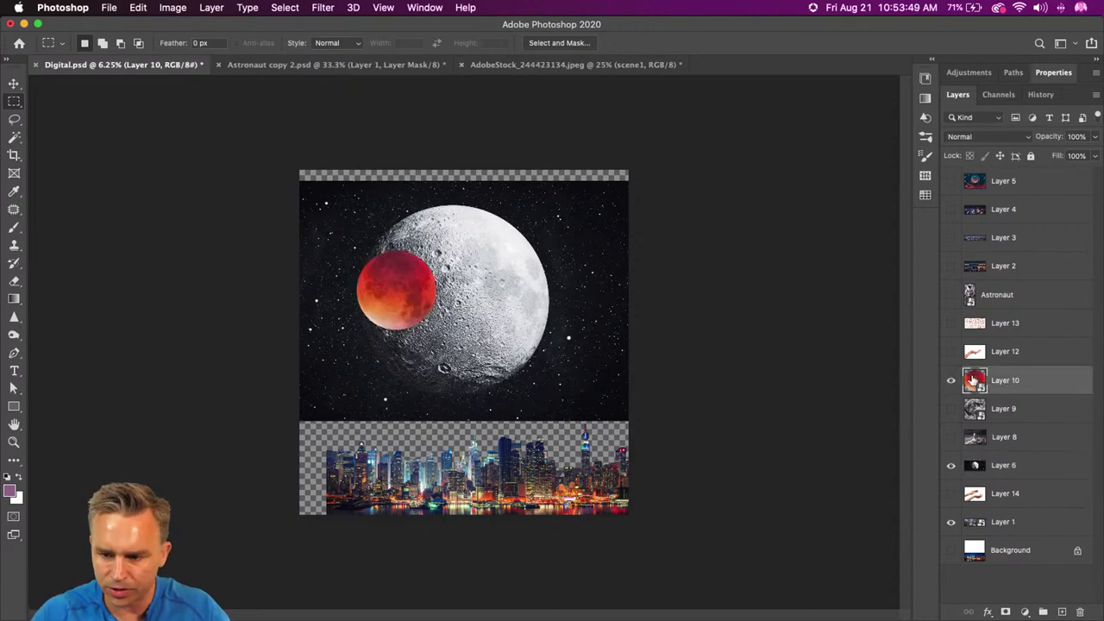
double_click(973, 380)
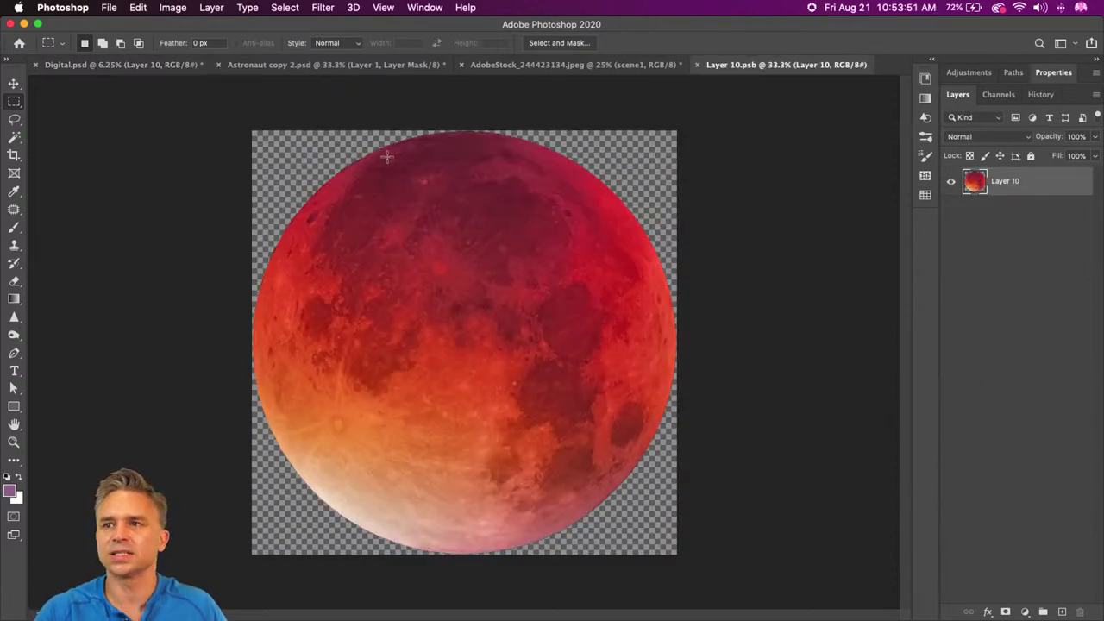
key("super+w")
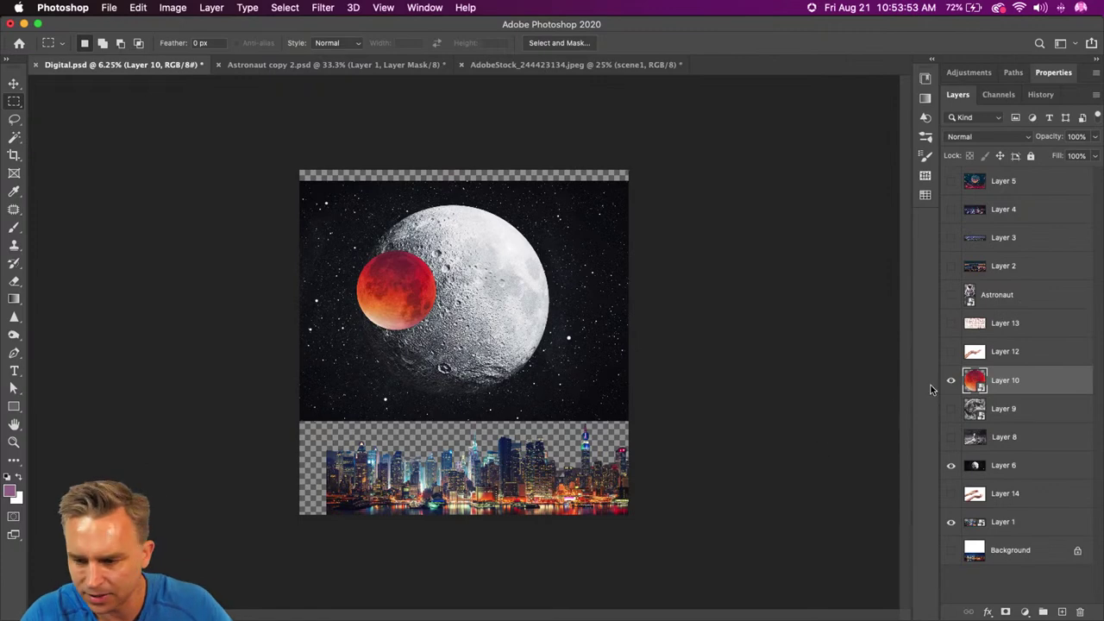
left_click(950, 465)
left_click(950, 522)
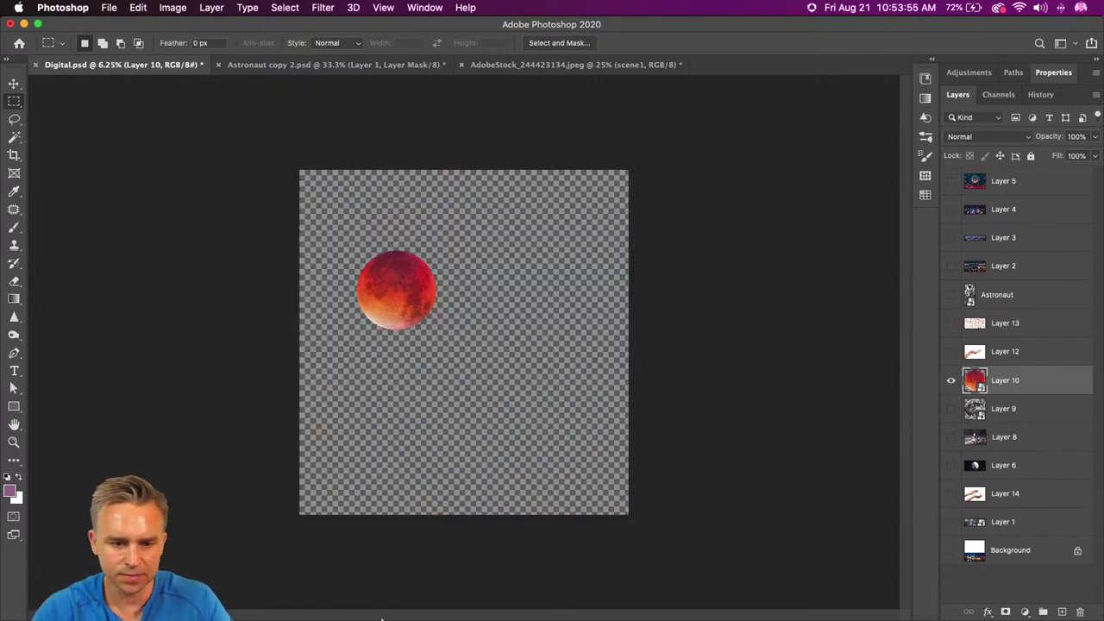
Step: Switch to Finder and open the night-sky photo diego-ph-5LOhydOtTKU-unsplash.jpg from the Landscapes folder in Photoshop
mouse_move(233, 611)
left_click(32, 602)
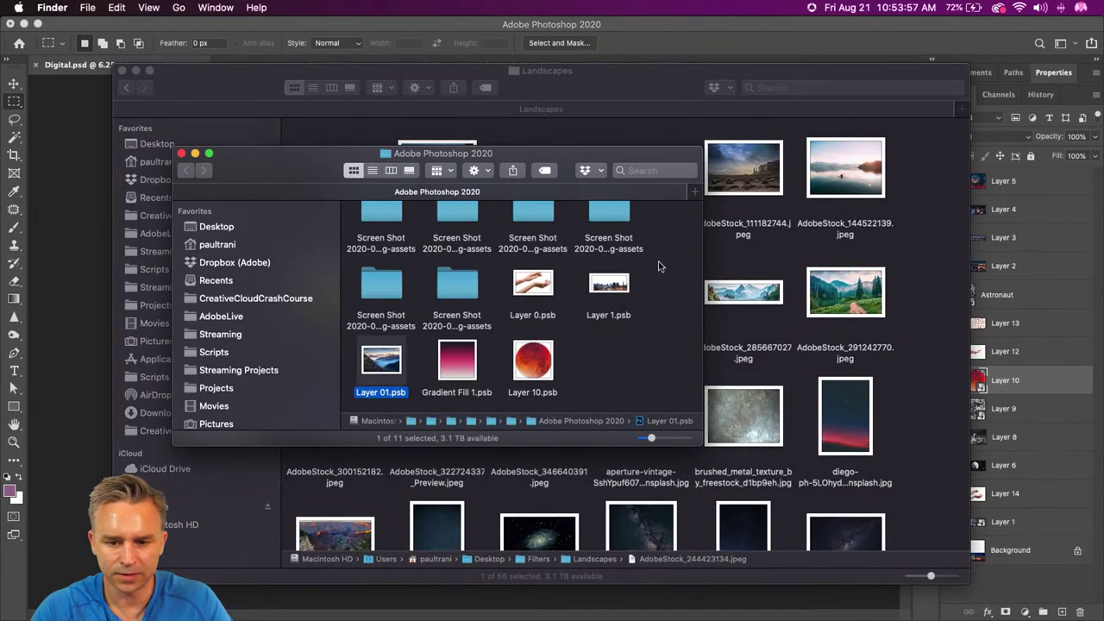
left_click(831, 412)
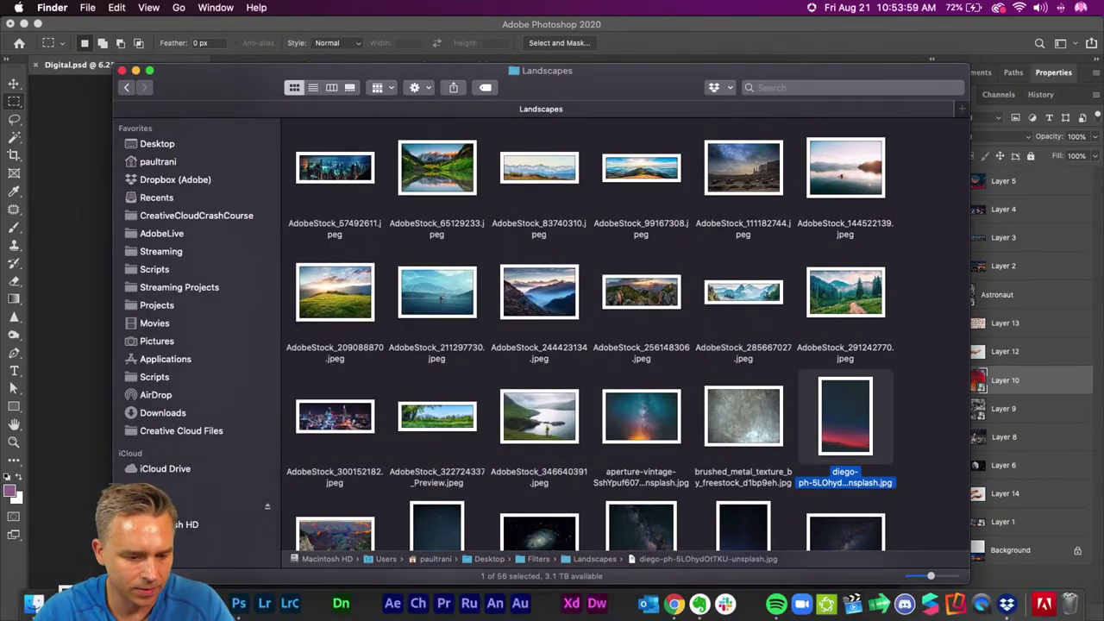
left_click_drag(251, 595, 240, 603)
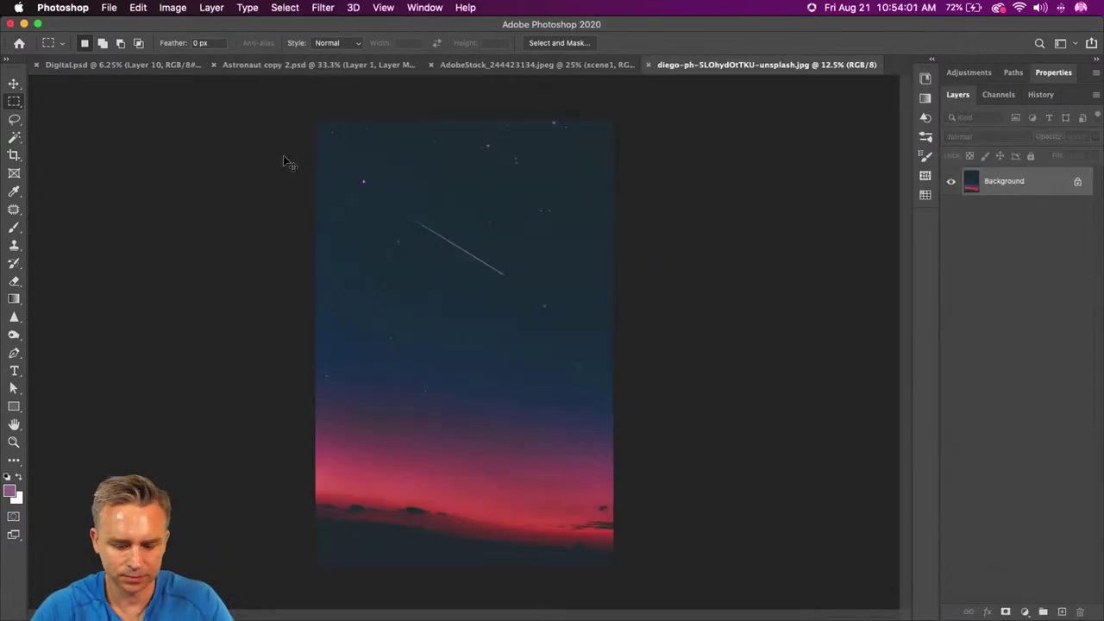
Step: Tile the open documents, copy the Layer 10 red moon from Digital.psd into the night-sky photo, and return to the tabbed view
key("super+alt+t")
left_click(116, 72)
left_click_drag(985, 383, 634, 489)
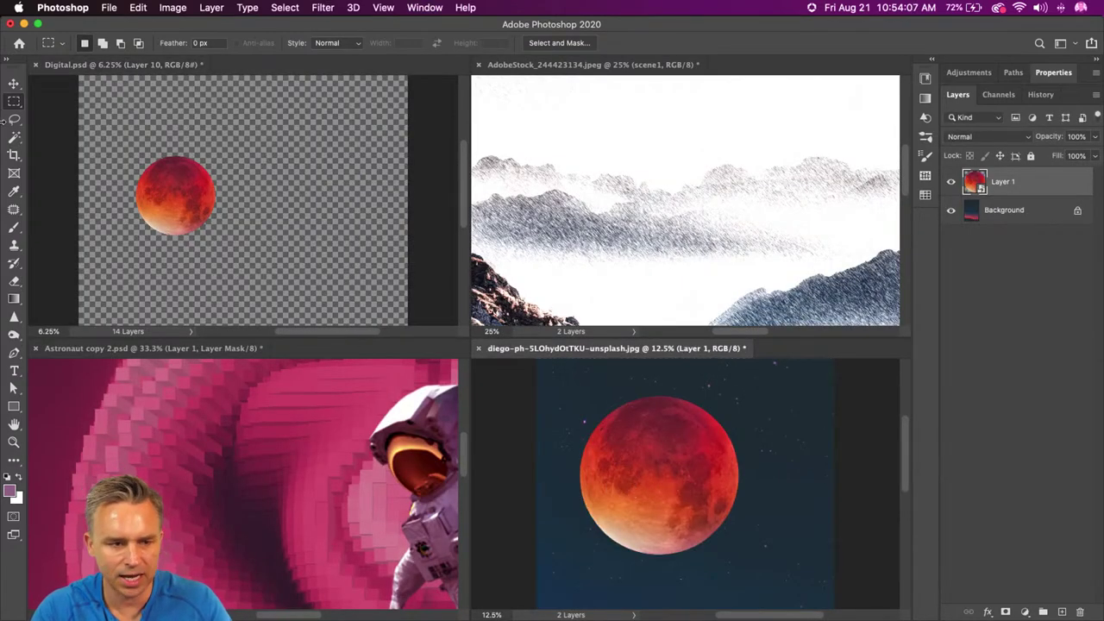
left_click(12, 83)
left_click_drag(583, 437, 610, 488)
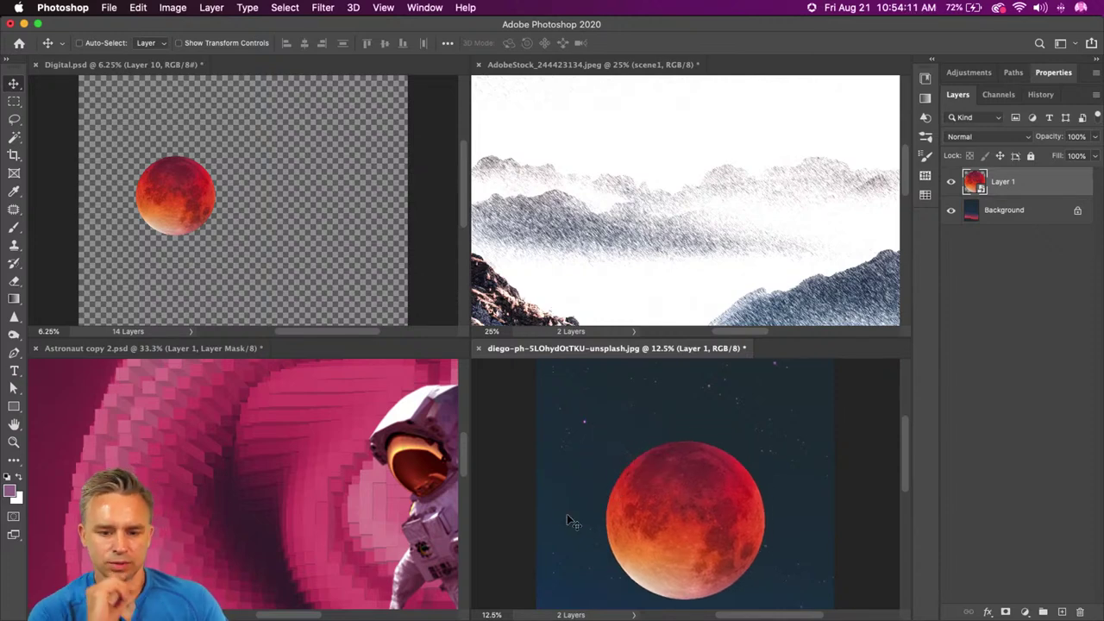
key("ctrl+alt+shift+t")
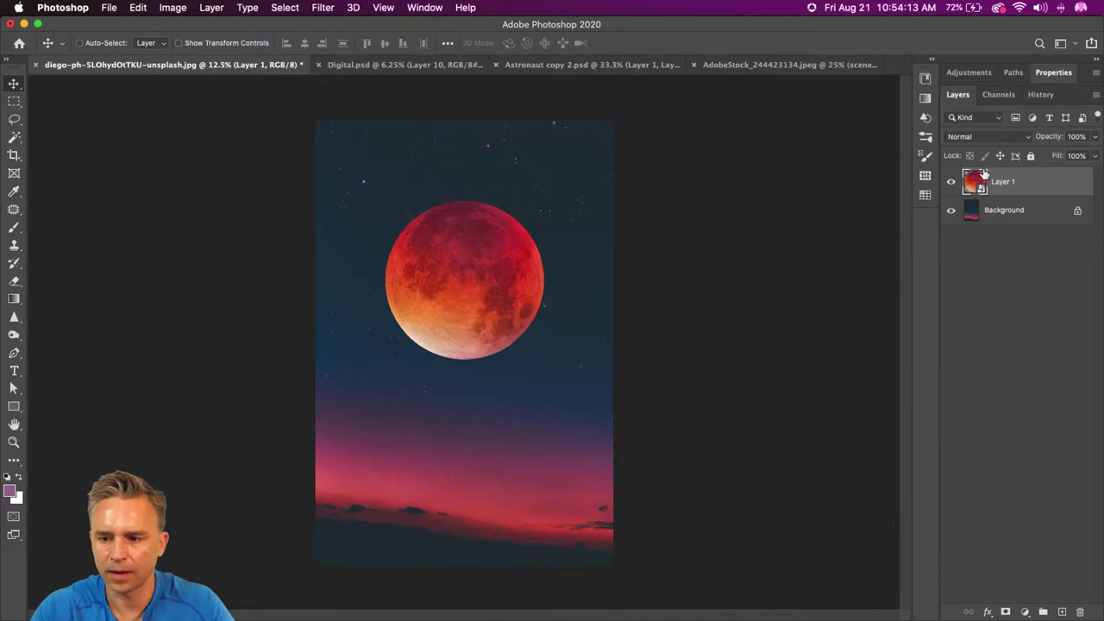
Step: Position the red moon centered horizontally in the upper sky, with its top edge meeting the end of the shooting star
left_click_drag(464, 276, 450, 304)
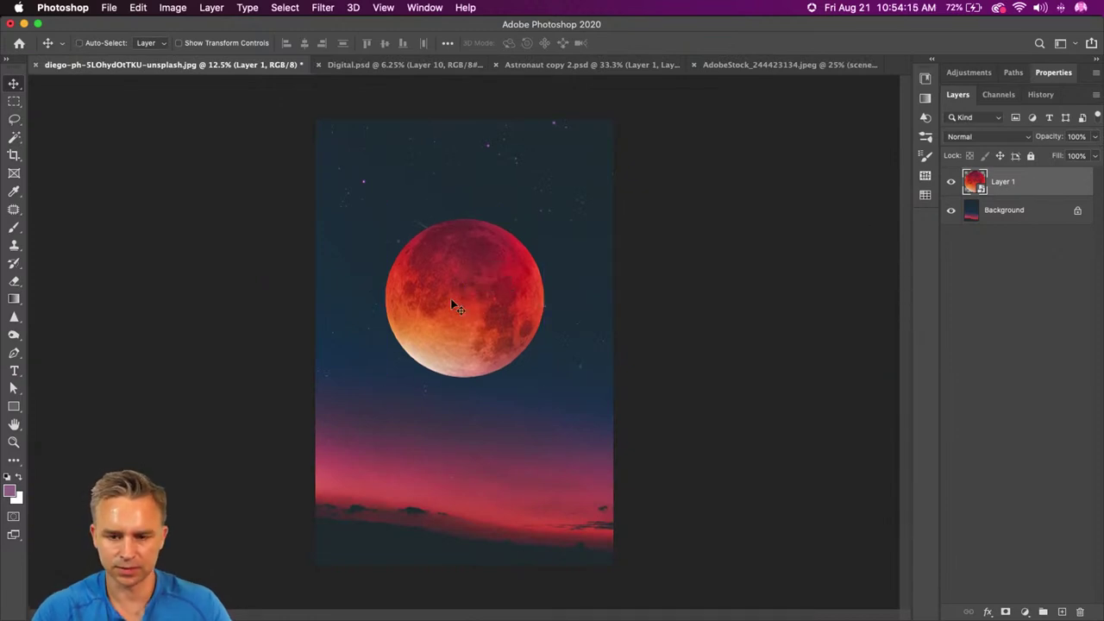
key("ctrl+equal")
key("ctrl+equal")
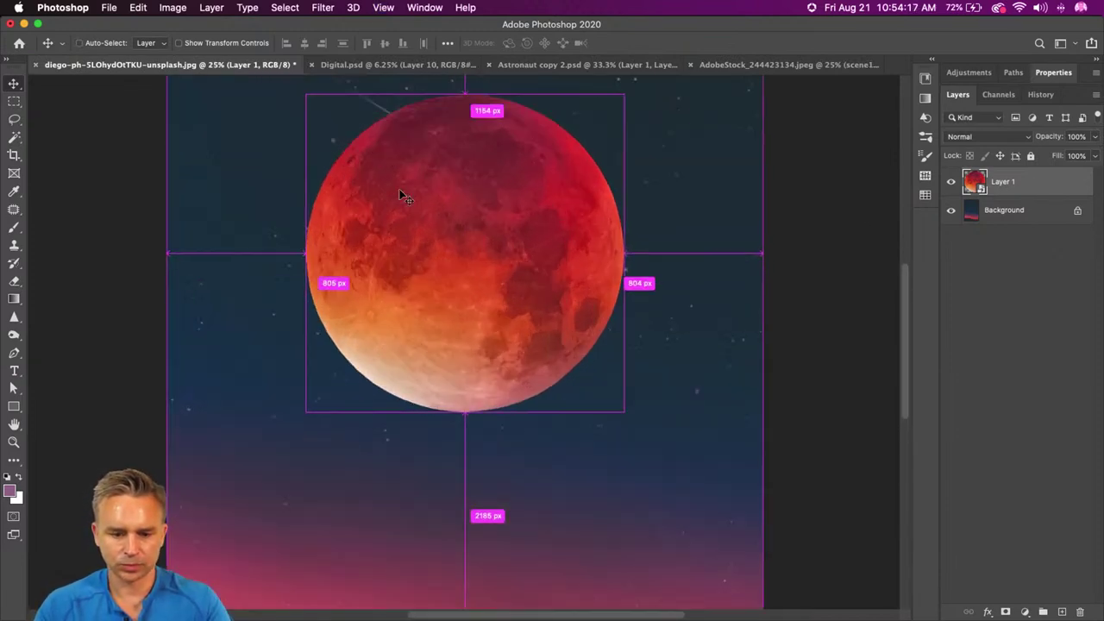
left_click_drag(529, 265, 520, 301)
left_click_drag(401, 283, 409, 276)
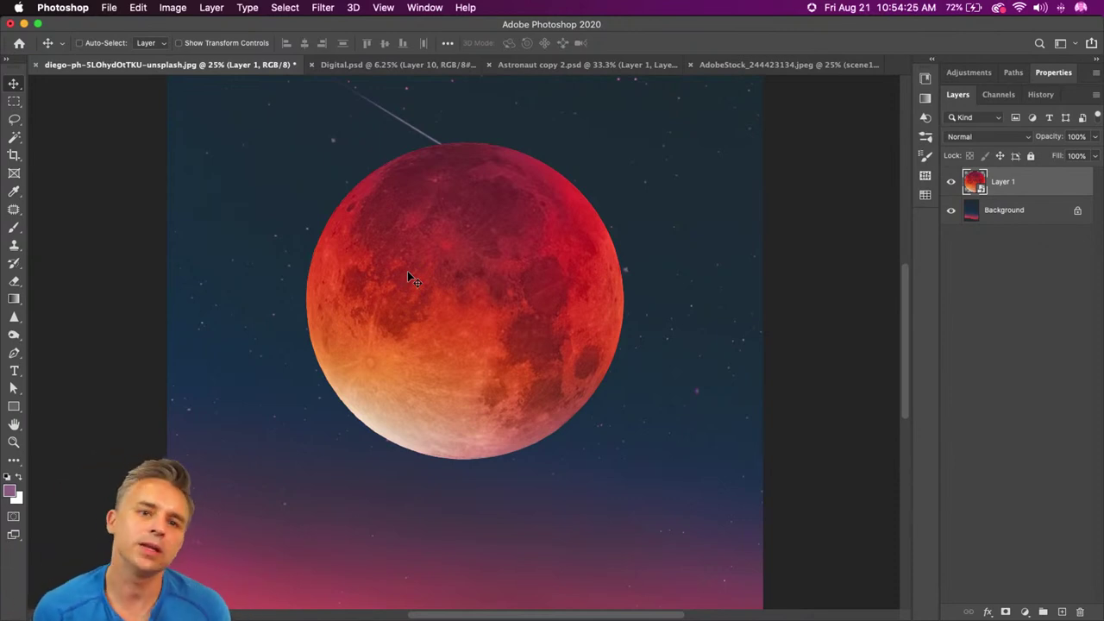
Step: Review the astronaut composite and toggle layer visibility in Digital.psd to view the Background and Layer 10 alone
left_click(511, 67)
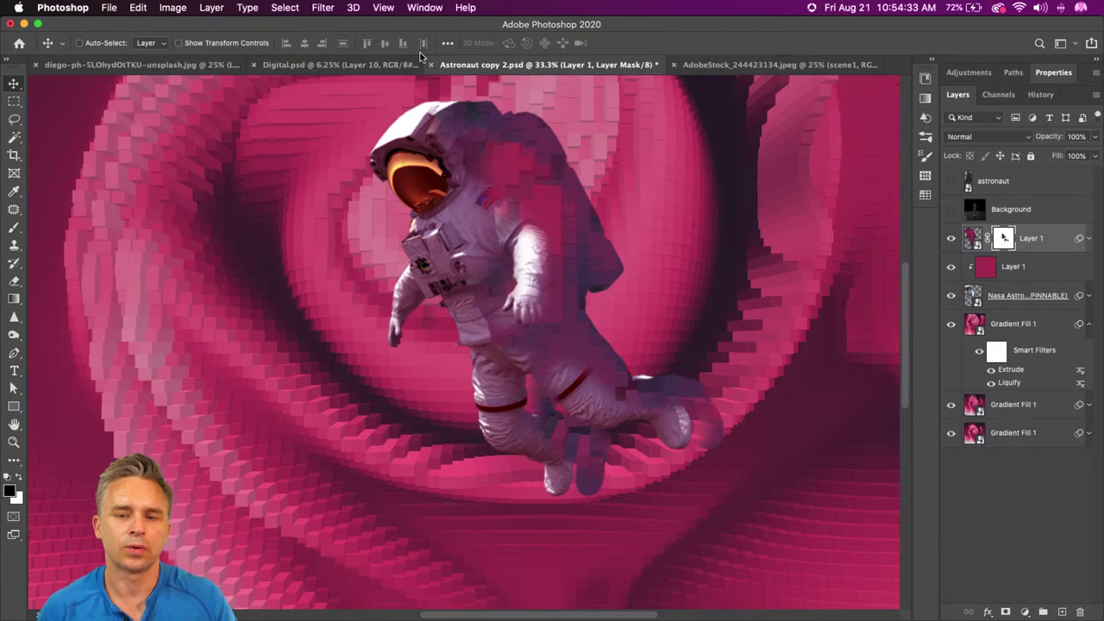
left_click(335, 66)
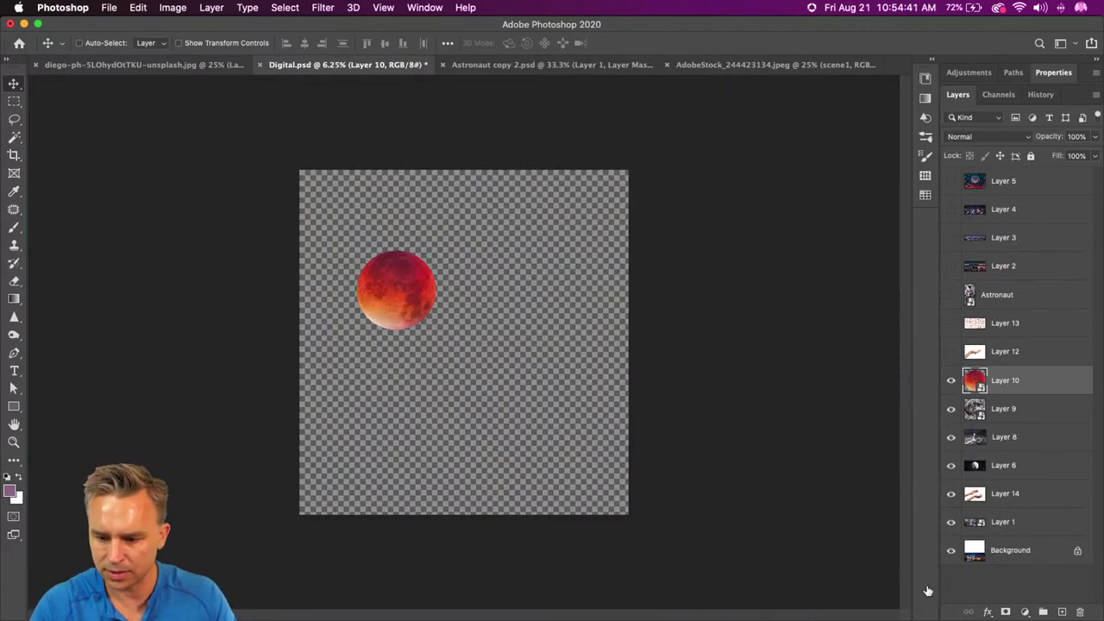
left_click(950, 379, "alt")
left_click(950, 522, "alt")
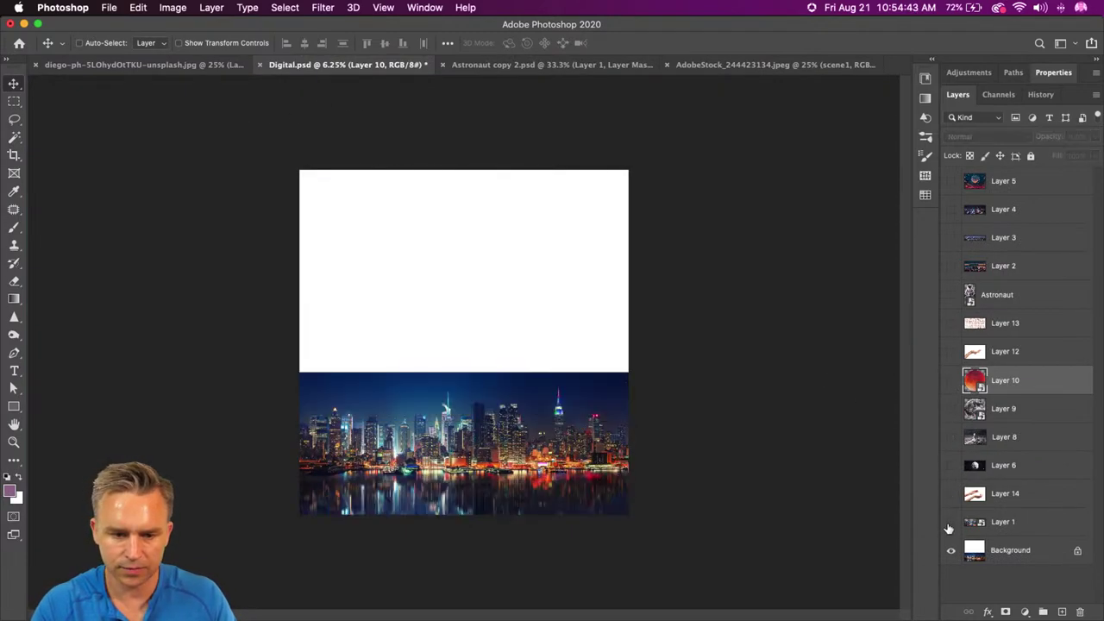
left_click(951, 379, "alt")
Step: Save the night-sky moon composite on the computer's Desktop as the layered Photoshop file Moon.psd
left_click(148, 64)
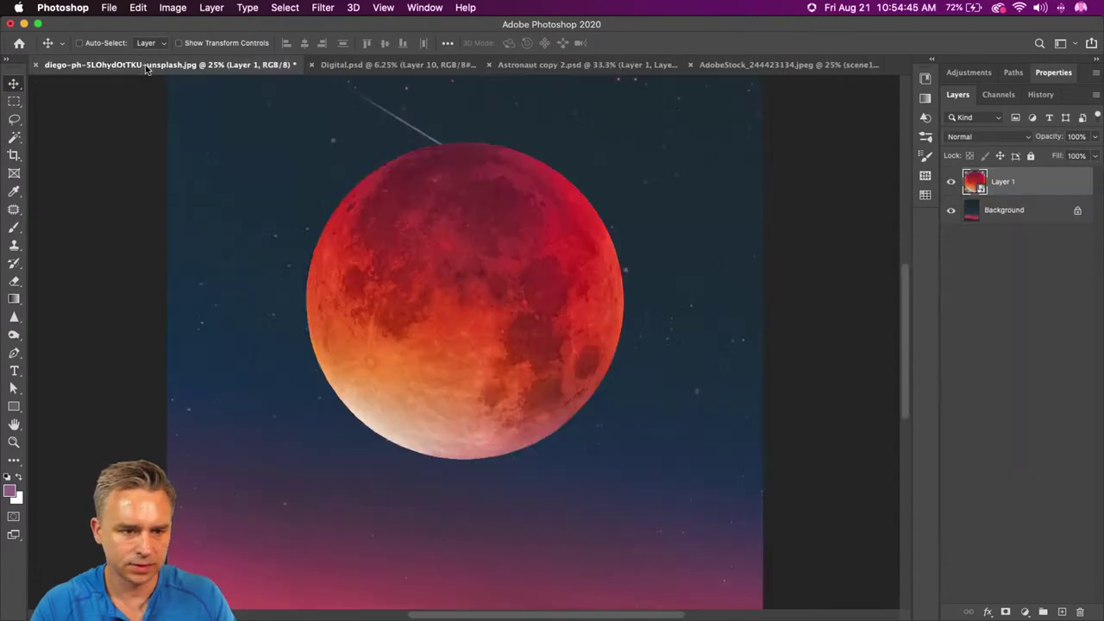
key("super+s")
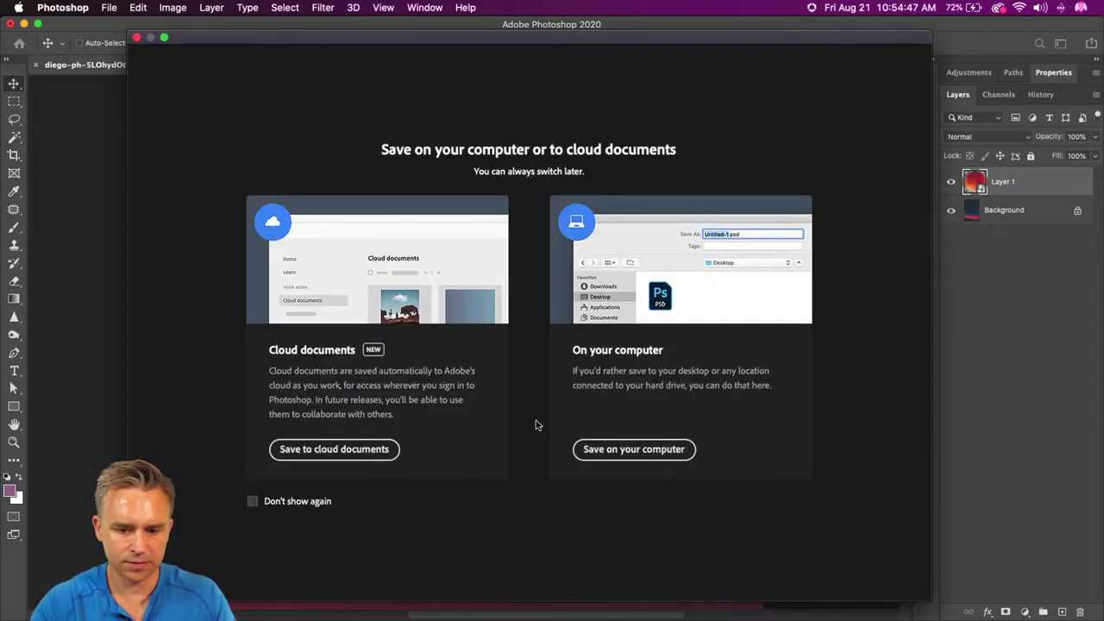
left_click(594, 452)
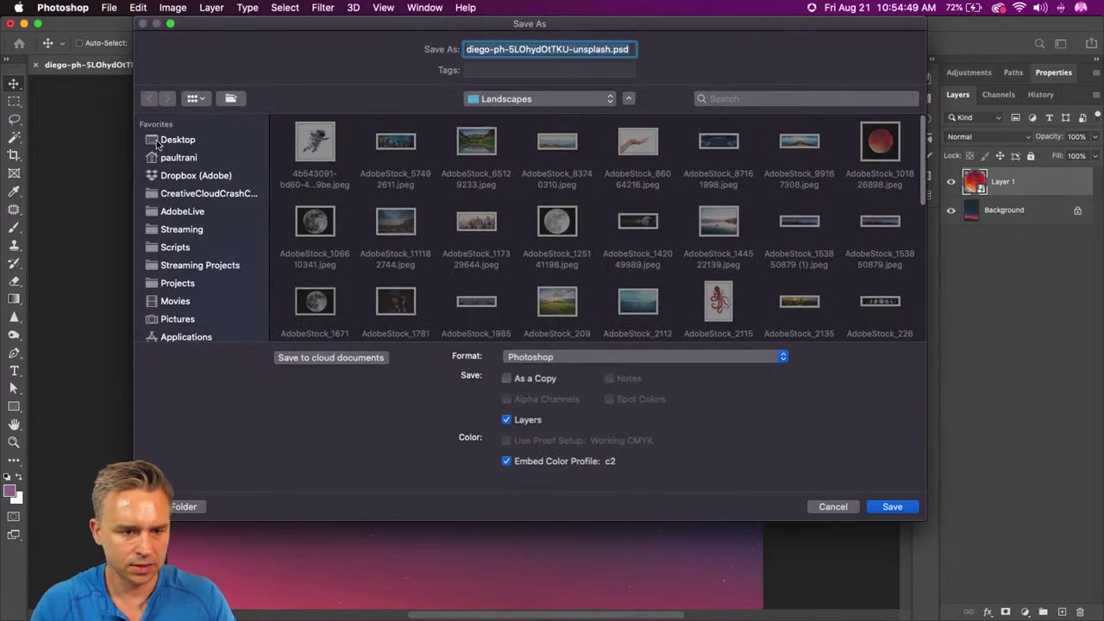
left_click(169, 140)
left_click(508, 50)
left_click_drag(614, 50, 119, 5)
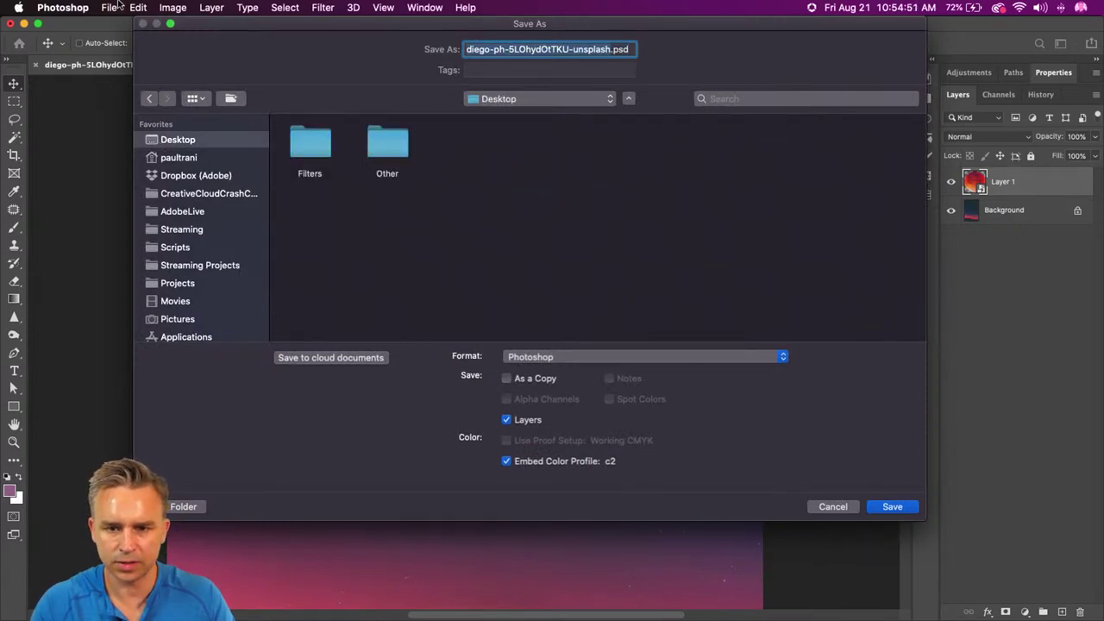
type("Moon")
key("Return")
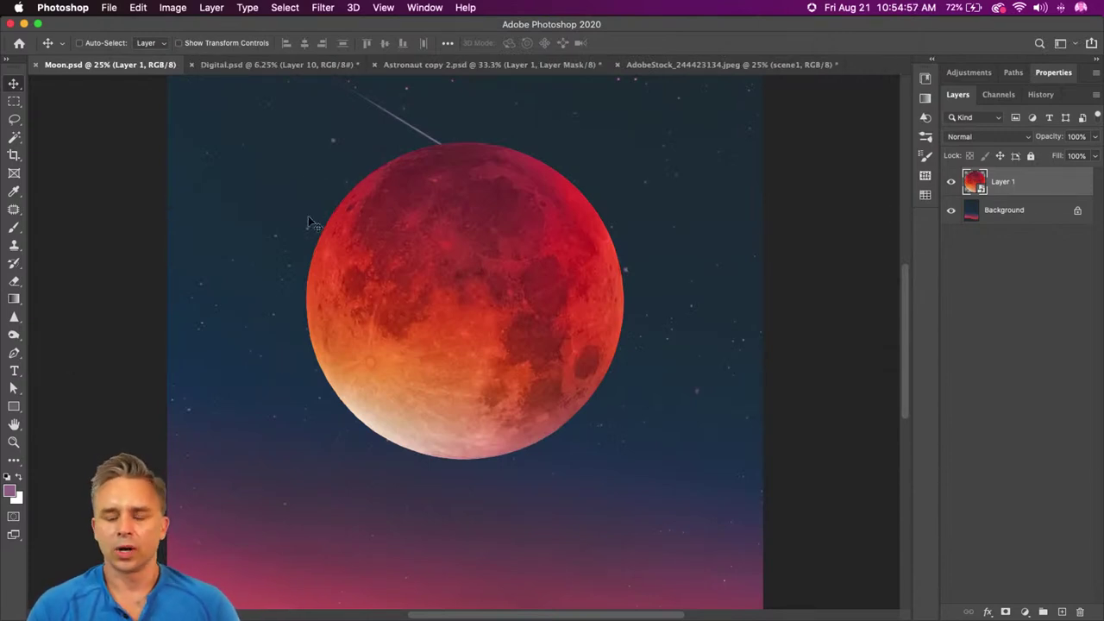
left_click(321, 7)
left_click(319, 7)
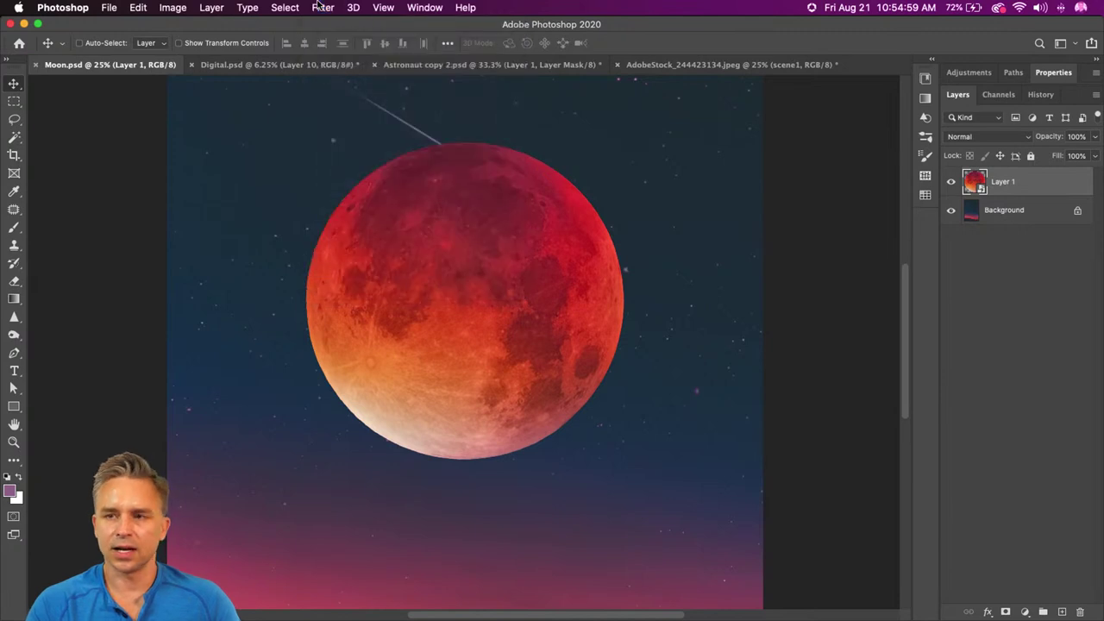
left_click(411, 65)
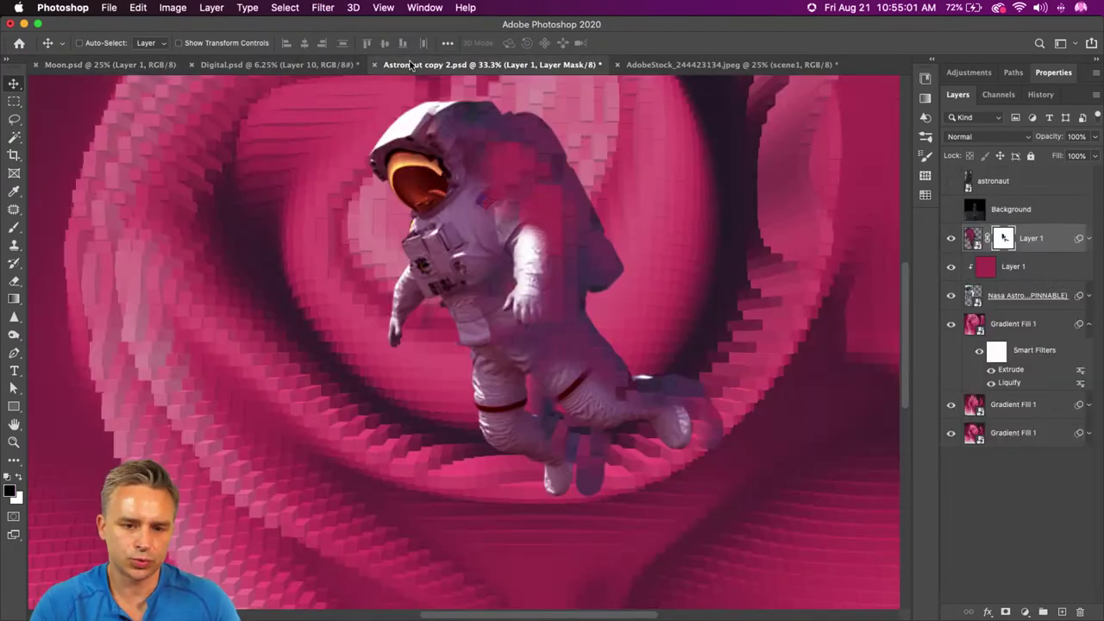
left_click(71, 65)
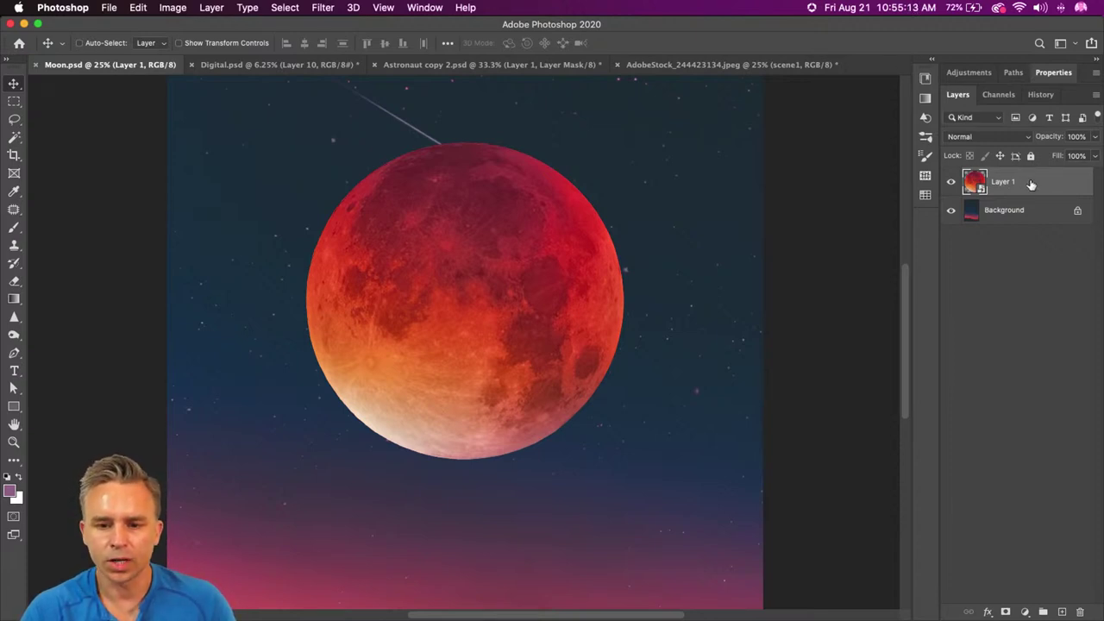
Step: Start the Wind filter on the red moon's Layer 1 and set its preview zoom to 25%
left_click(312, 5)
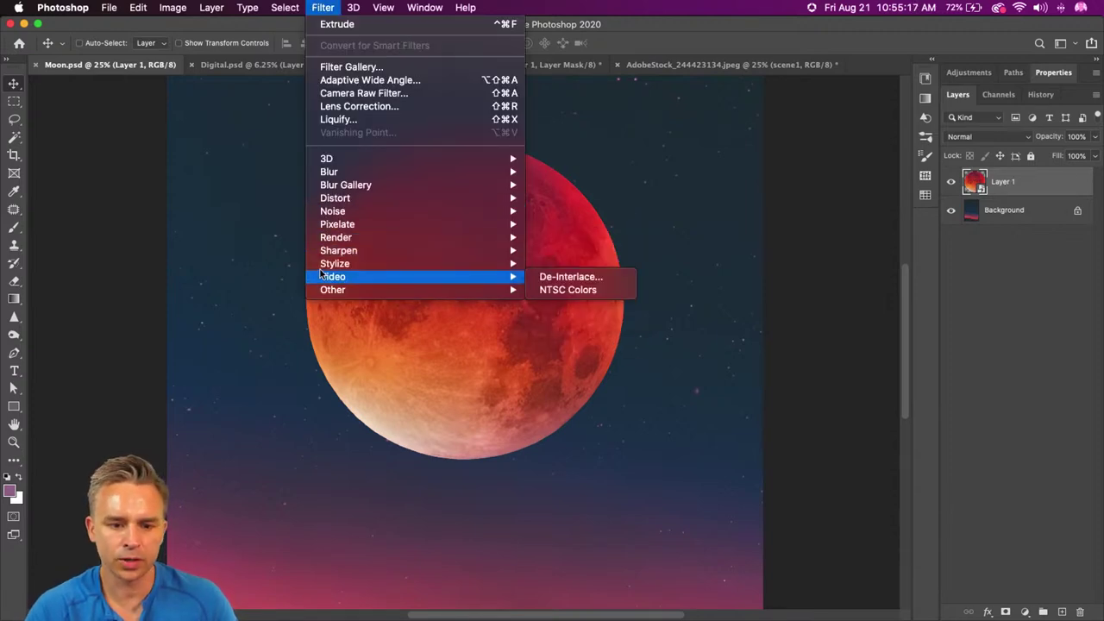
mouse_move(323, 268)
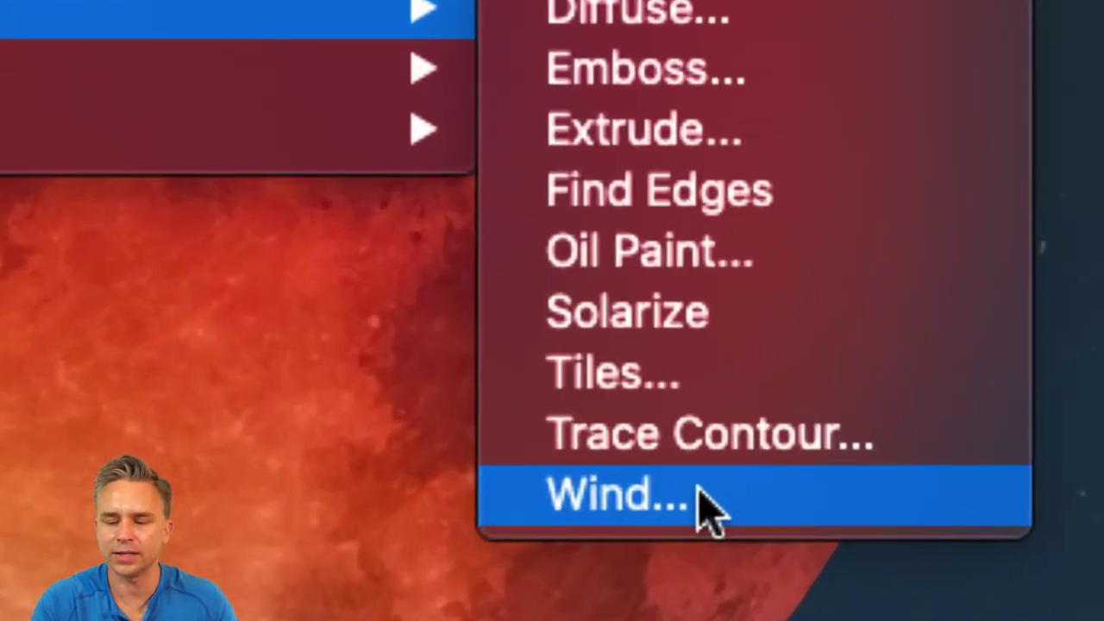
left_click(705, 509)
mouse_move(463, 208)
left_mouse_down()
mouse_move(594, 271)
mouse_move(776, 436)
mouse_move(949, 508)
left_mouse_up()
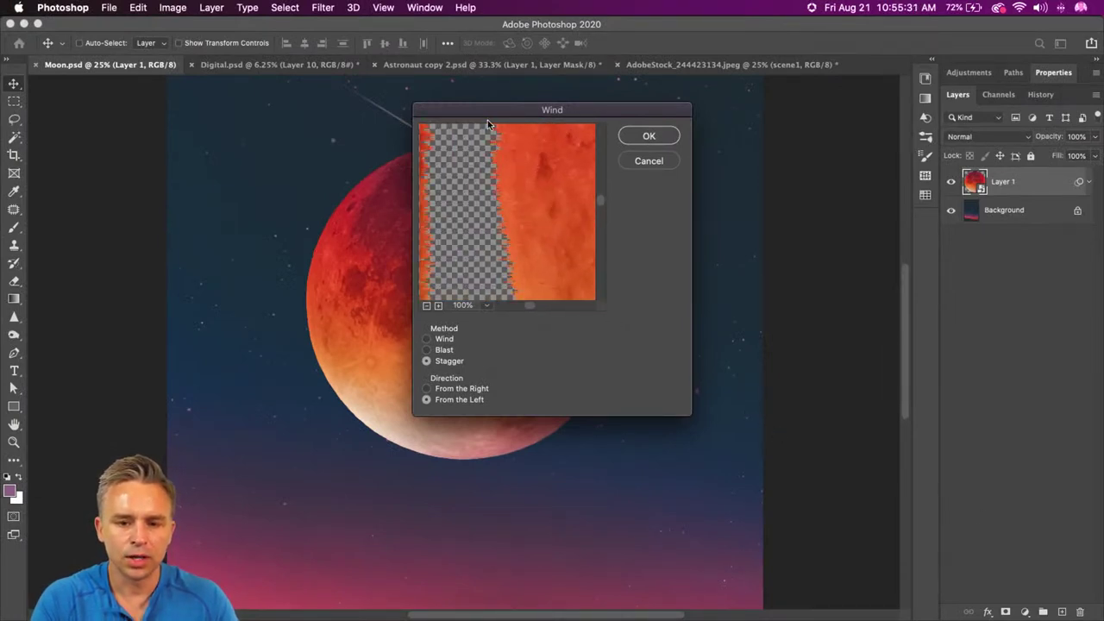
left_click(425, 305)
left_click(425, 306)
left_click(425, 306)
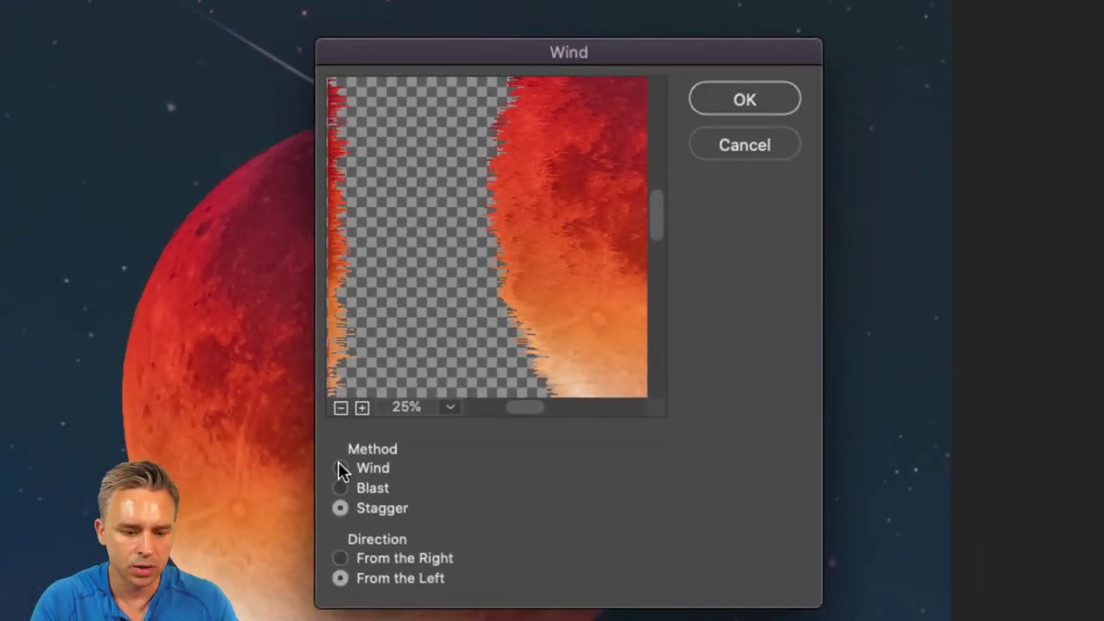
Step: Compare the Wind, Blast and Stagger methods in the filter preview of the moon's edge
left_click(339, 467)
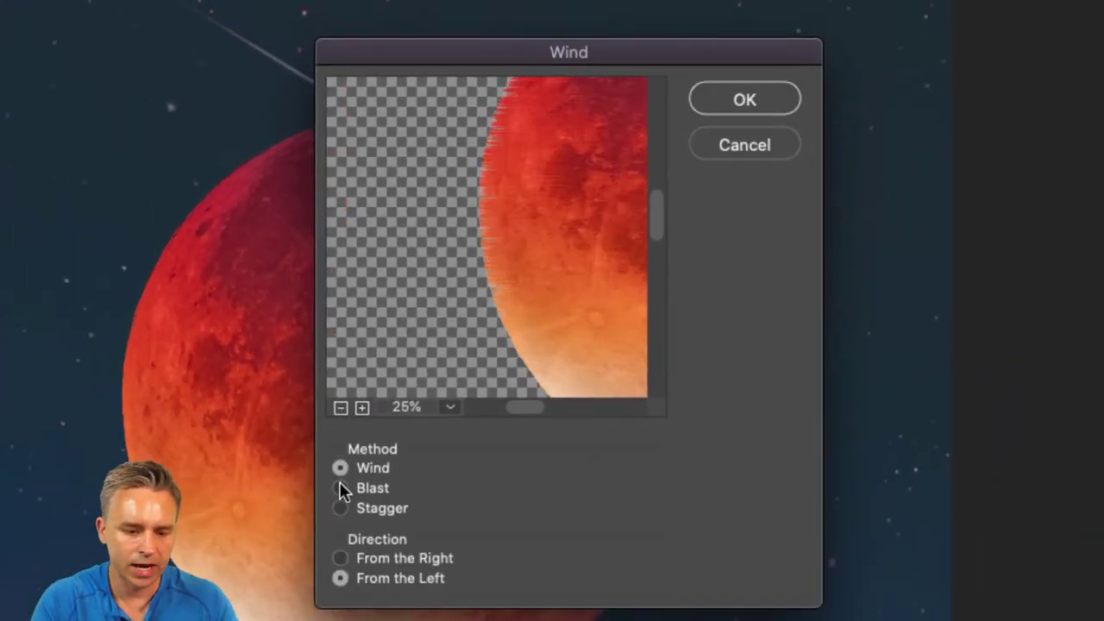
left_click(340, 487)
left_click(341, 508)
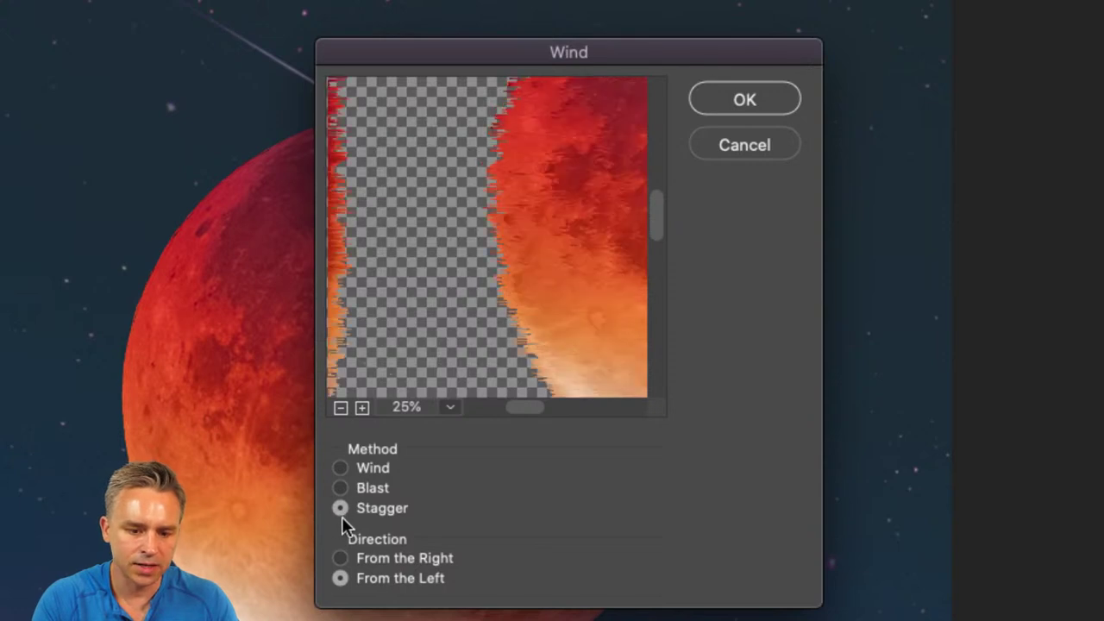
left_click(341, 487)
left_click(341, 509)
left_click(342, 488)
left_click(341, 509)
left_click(340, 487)
left_click(340, 468)
left_click(341, 487)
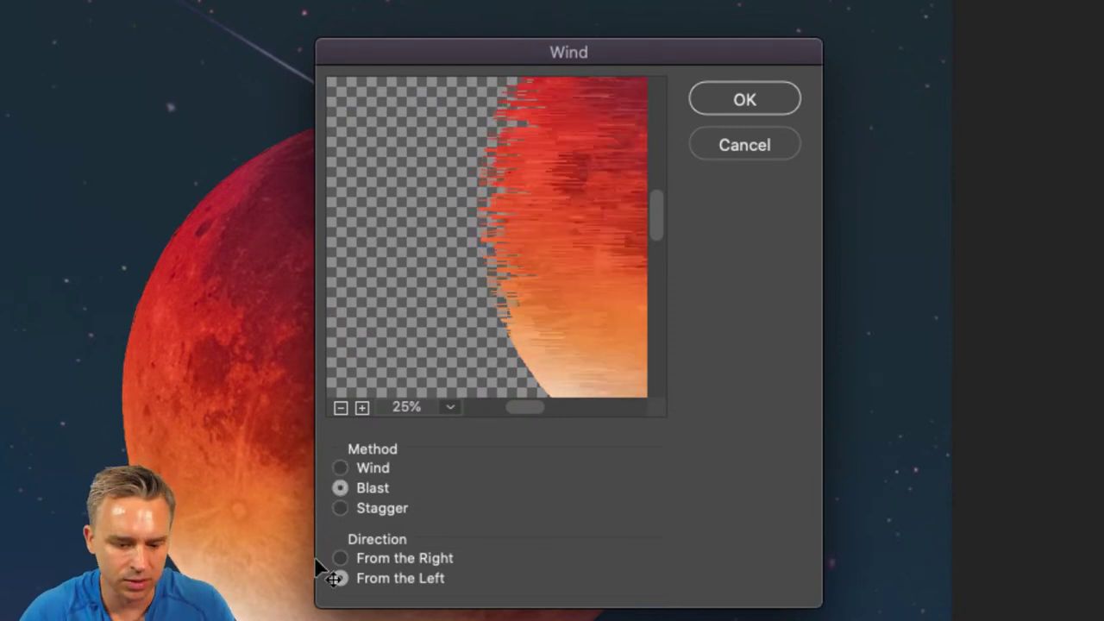
Step: Compare both wind directions, then apply the filter to the moon with method Blast and direction From the Left
left_click(340, 557)
left_click(340, 578)
left_click(340, 557)
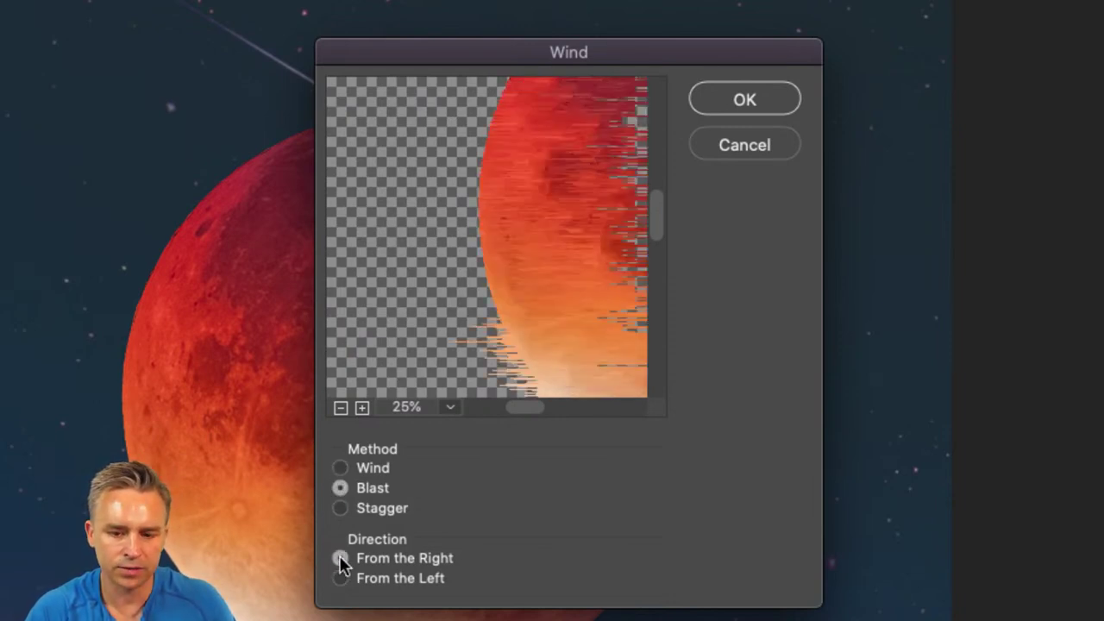
left_click(340, 578)
left_click(340, 509)
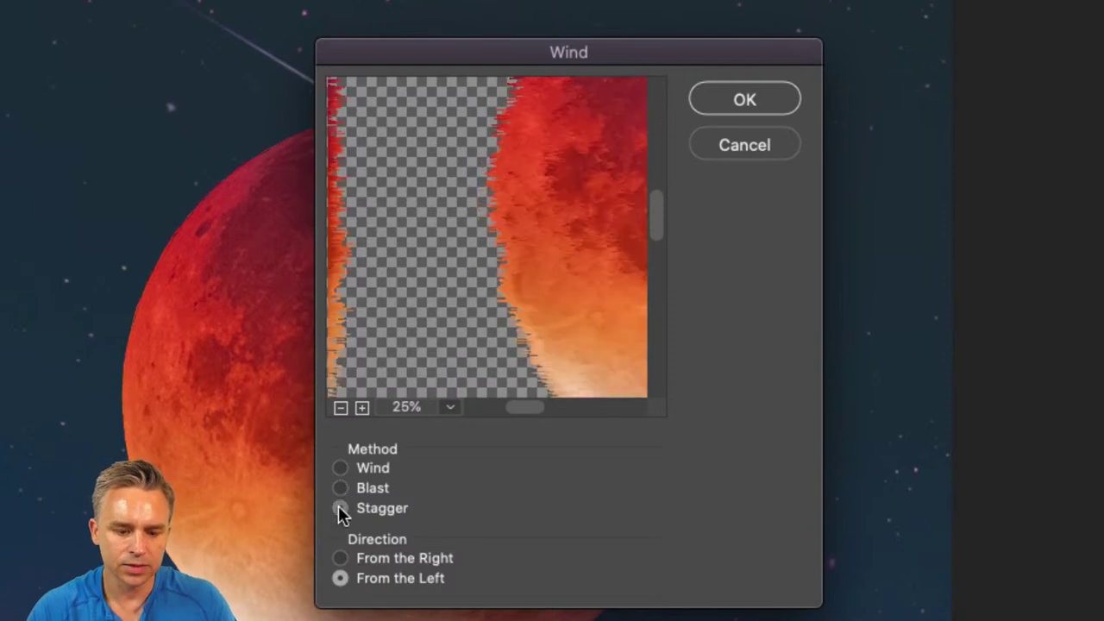
left_click(341, 488)
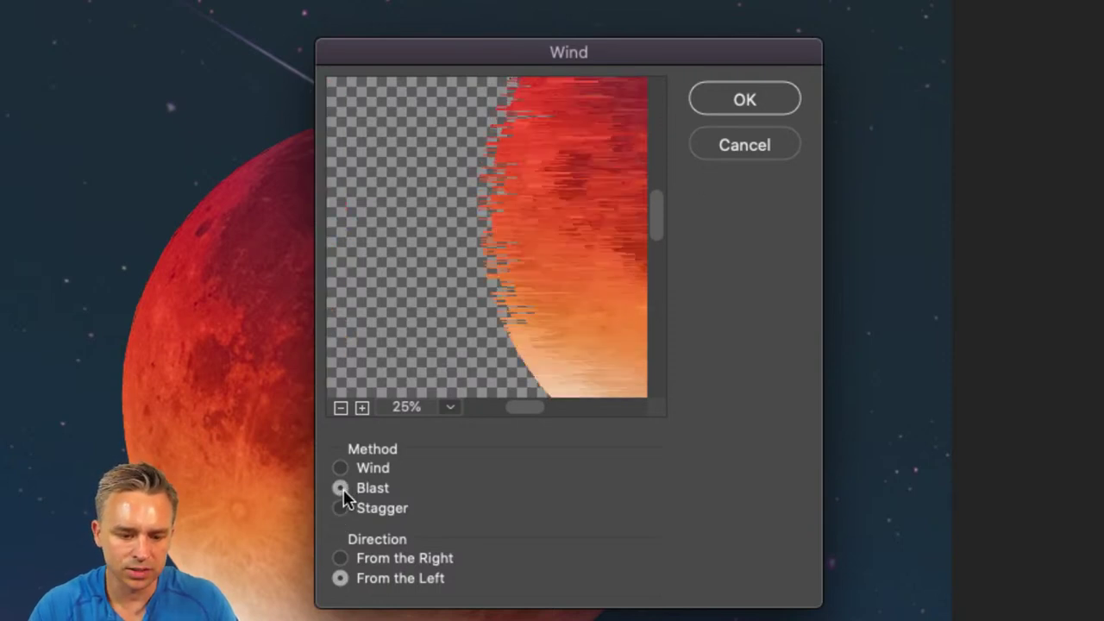
left_click(714, 108)
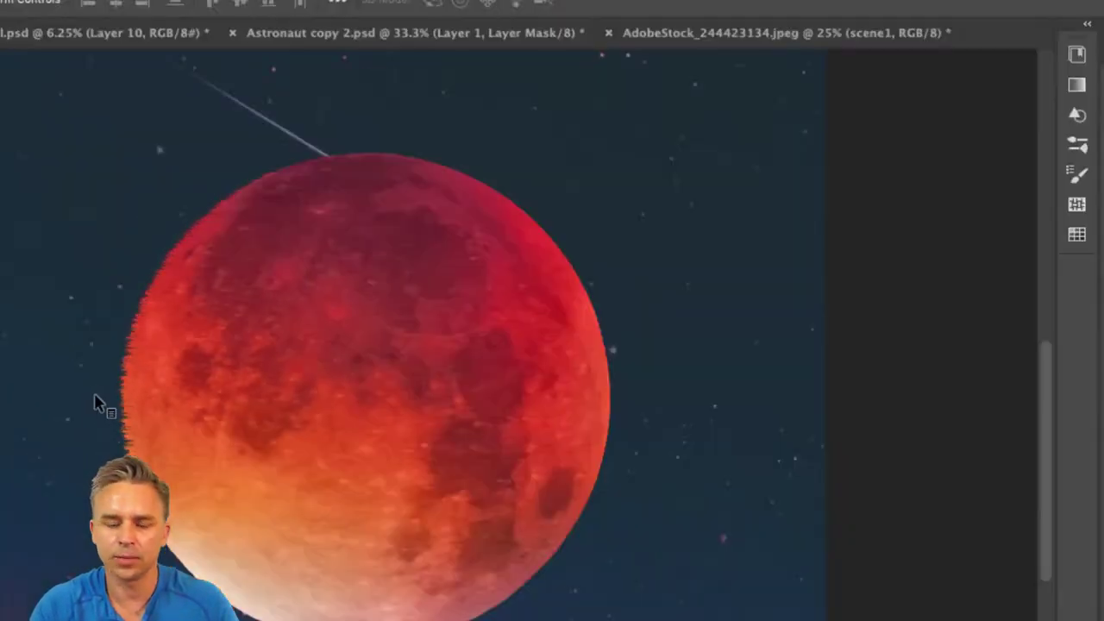
Step: Undo the last Wind filter on the moon and copy the moon into a new document
key("super+z")
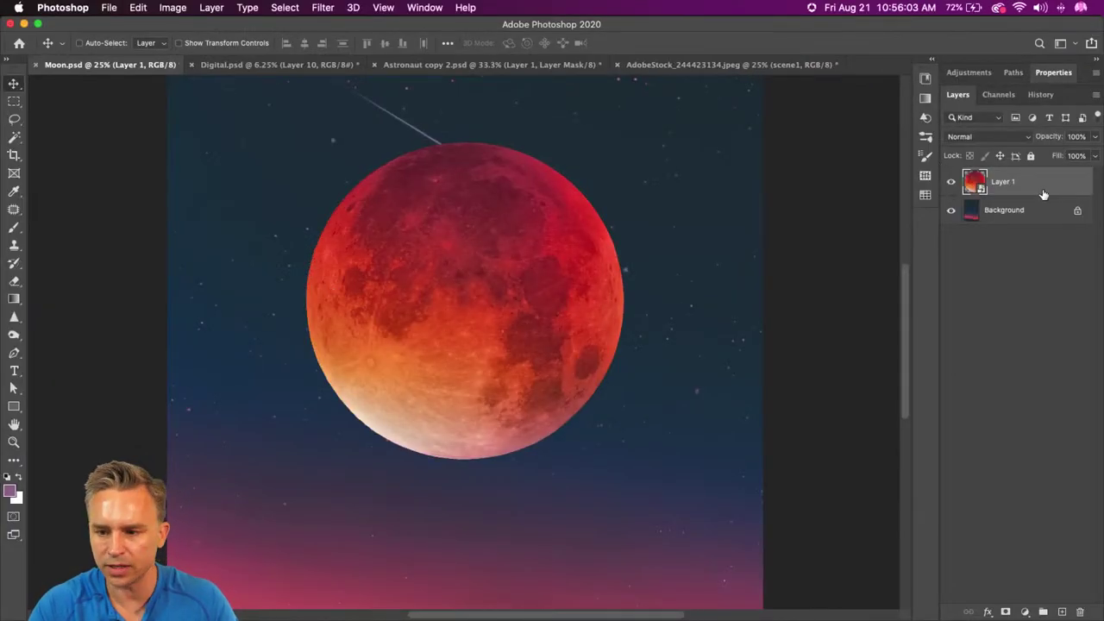
key("super+a")
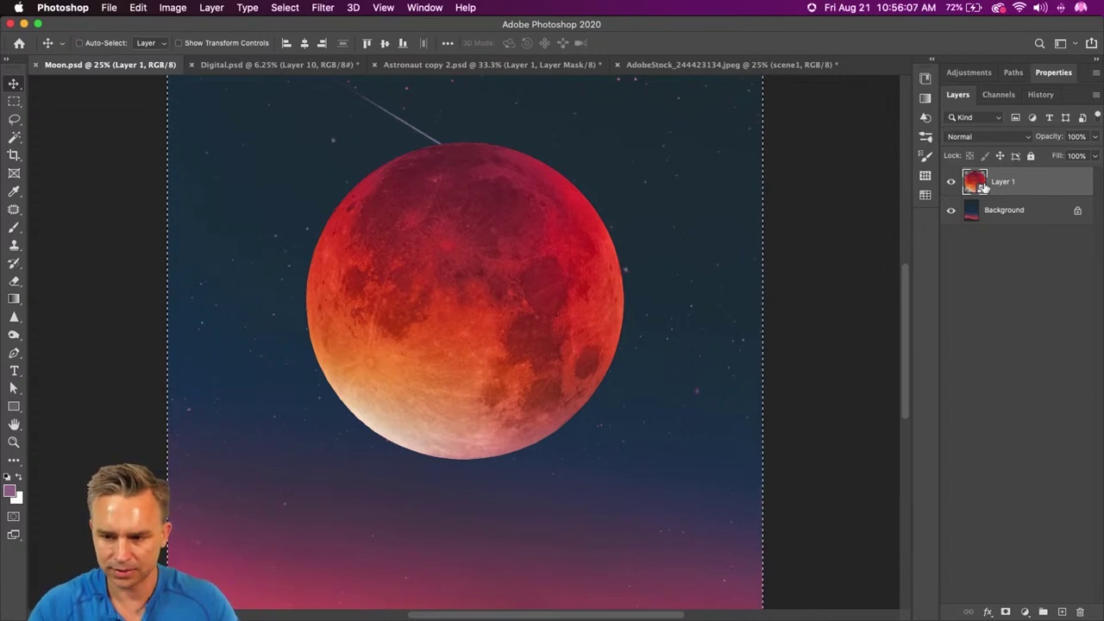
key("super+n")
key("Return")
key("super+v")
Step: Invert the white Background to black, then rotate the moon roughly a quarter turn clockwise and scale it down about its centre
left_click(992, 211)
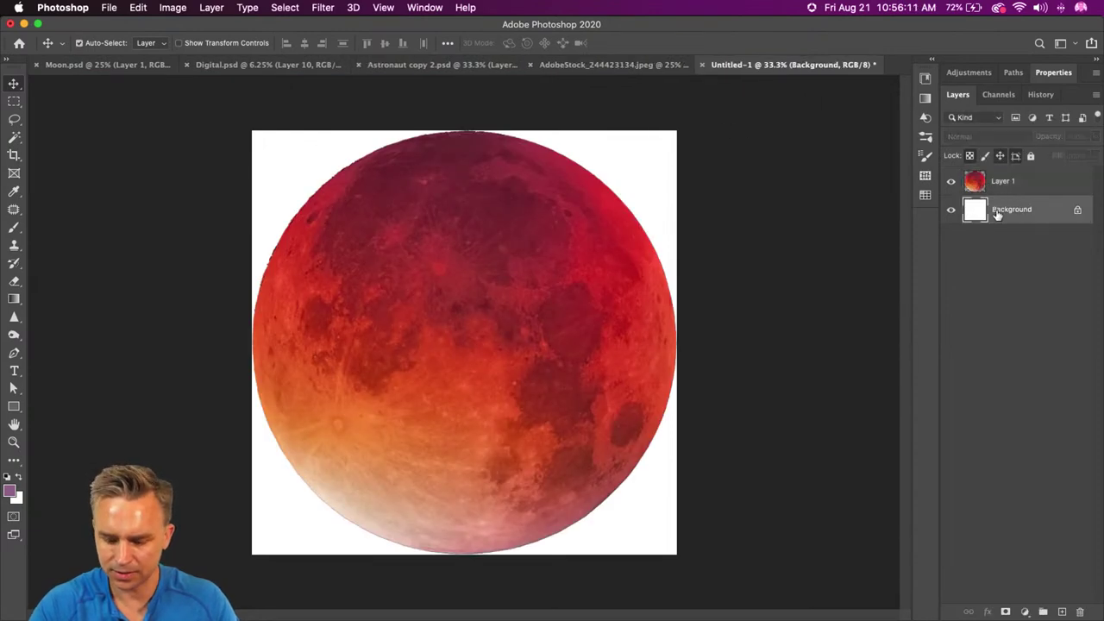
key("super+i")
left_click(1000, 183)
key("super+t")
left_click_drag(220, 118, 676, 173)
left_click_drag(252, 132, 340, 211)
key("Return")
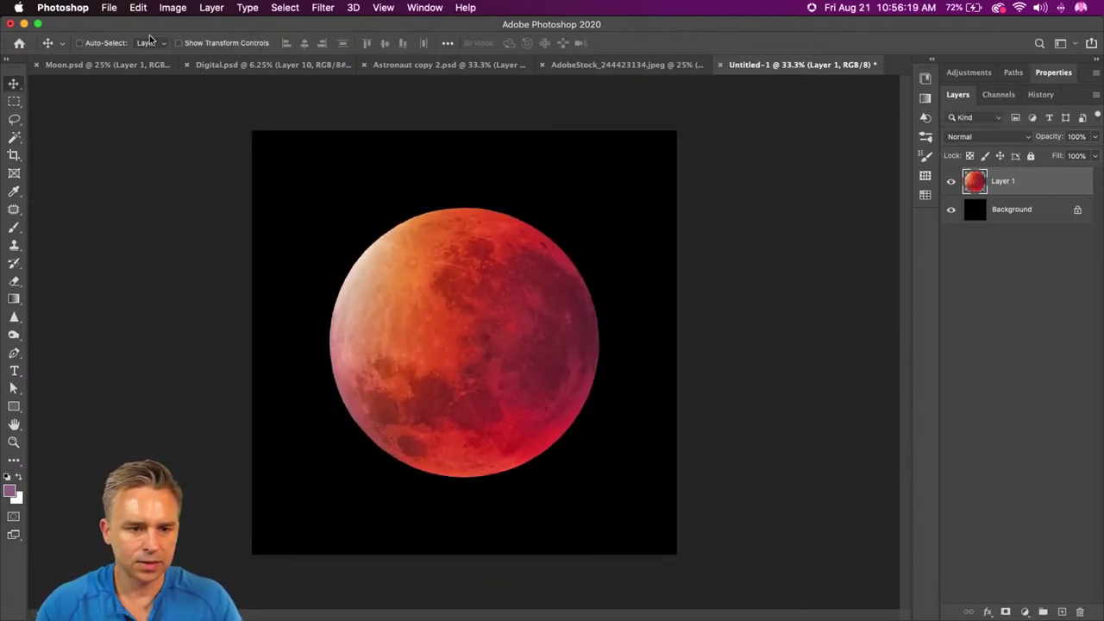
Step: Reduce the new document's image size to a width of 600 pixels
left_click(168, 7)
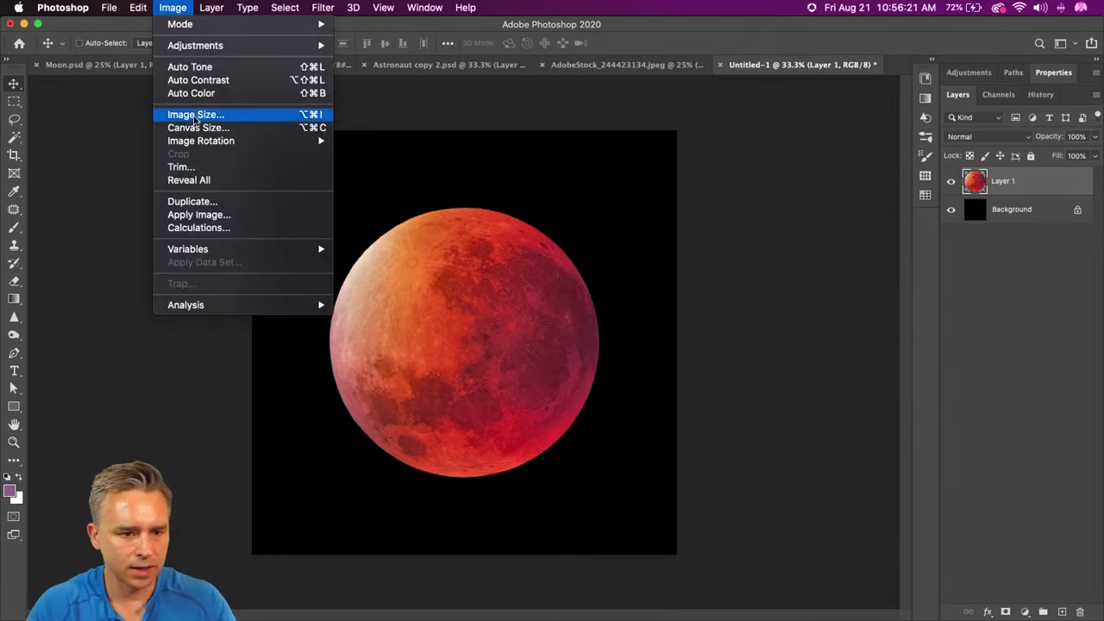
left_click(634, 473)
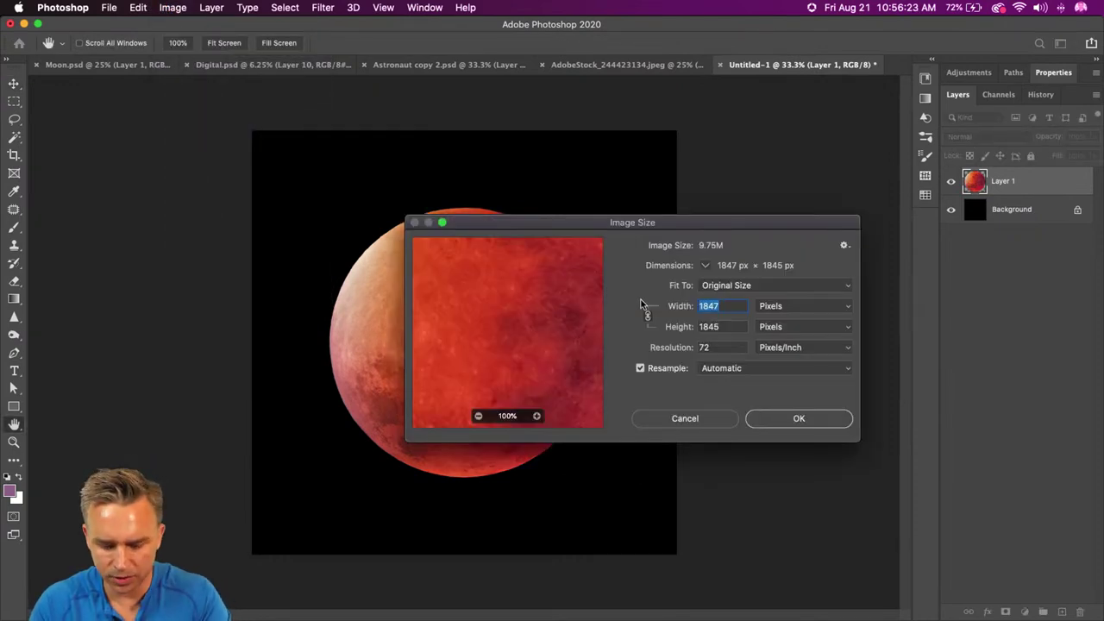
type("640")
key("Return")
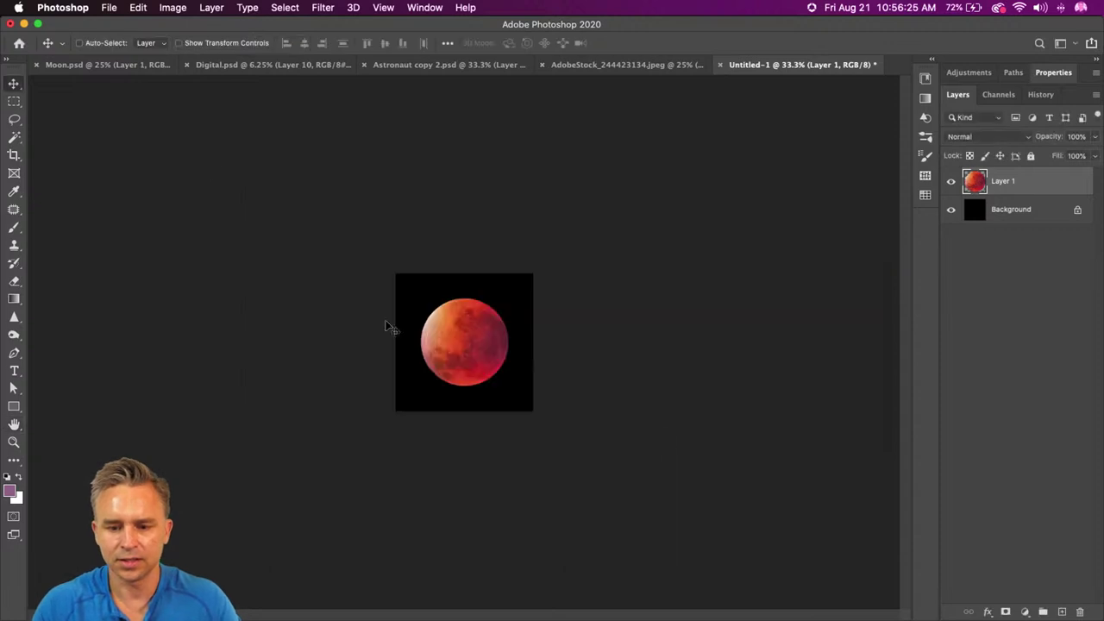
Step: Duplicate the moon's Layer 1 and hide the lower copy
key("super+0")
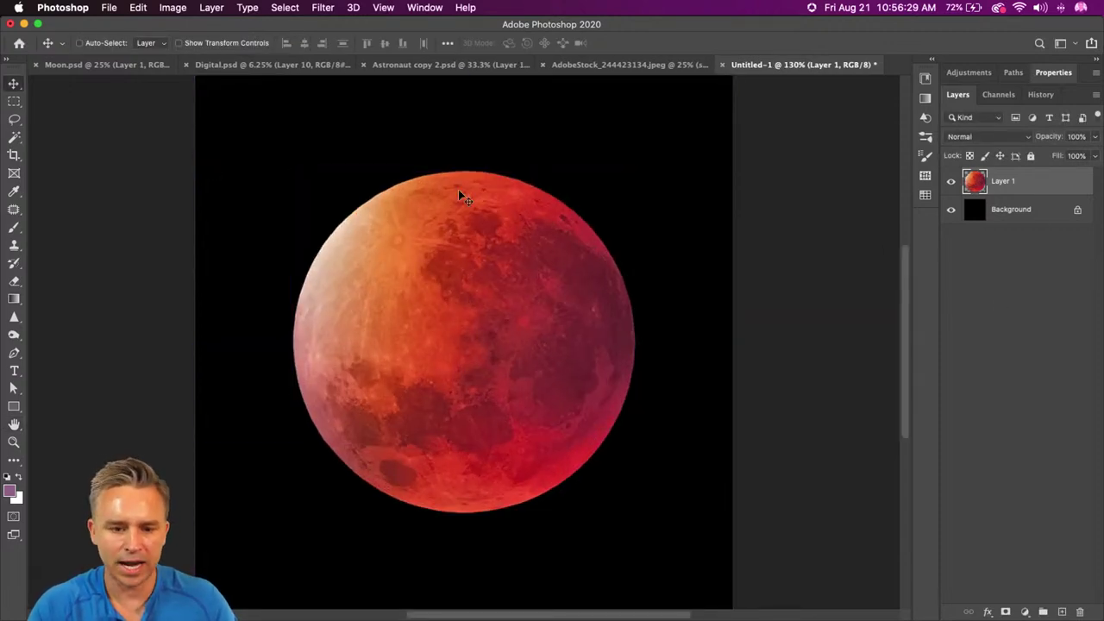
scroll(389, 460, "left", 2)
key("super+j")
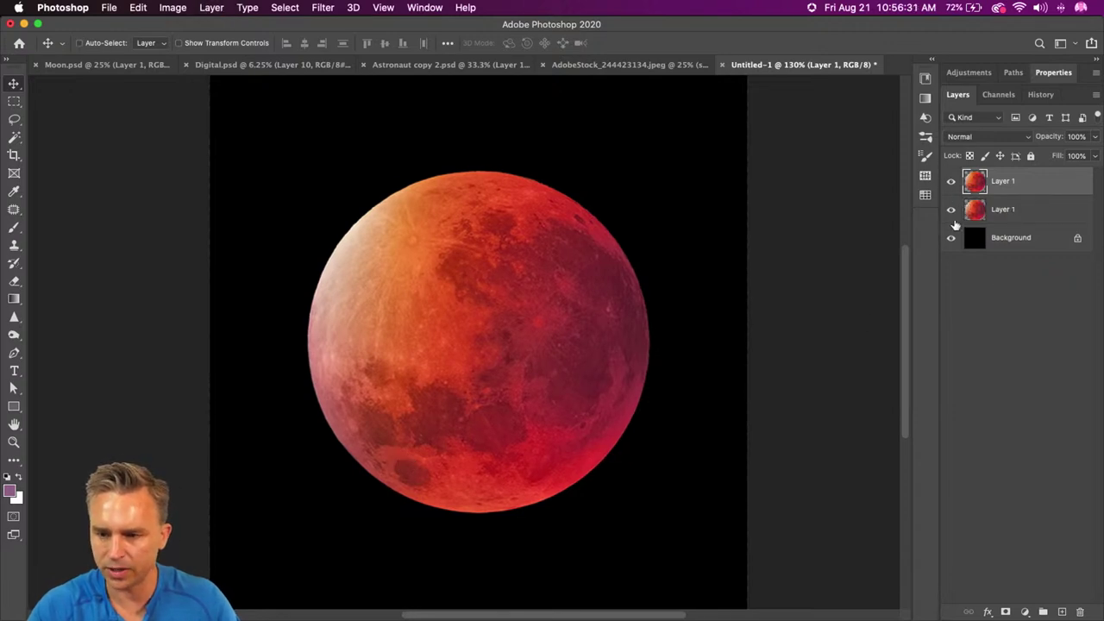
Step: Start the Wind filter on the upper moon layer and bring the moon's left edge into the filter preview
left_click(323, 7)
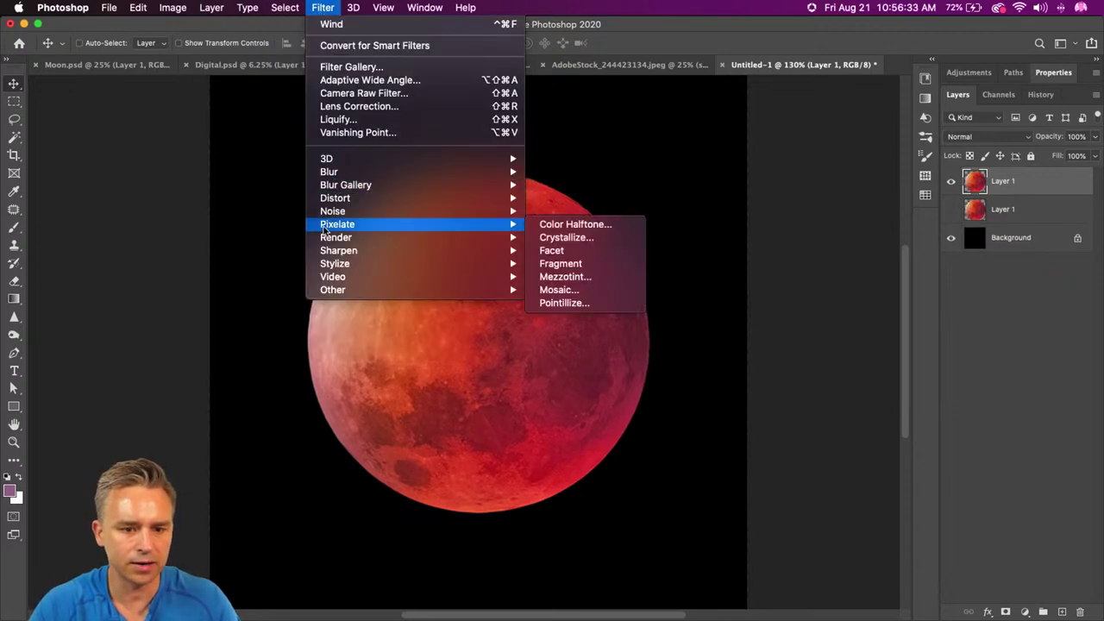
mouse_move(332, 251)
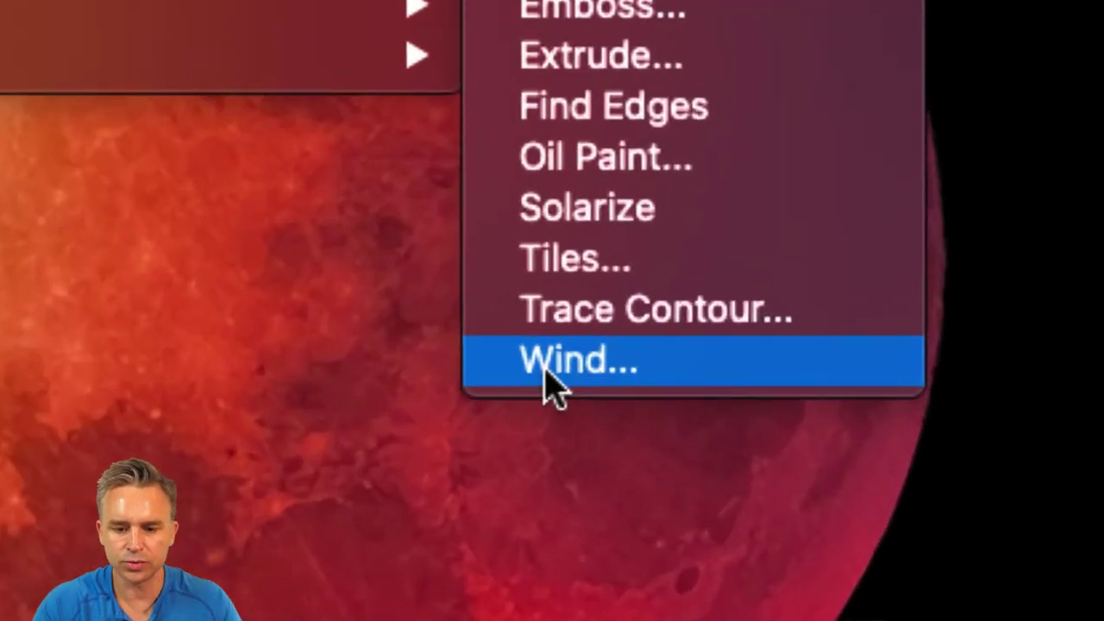
left_click(547, 371)
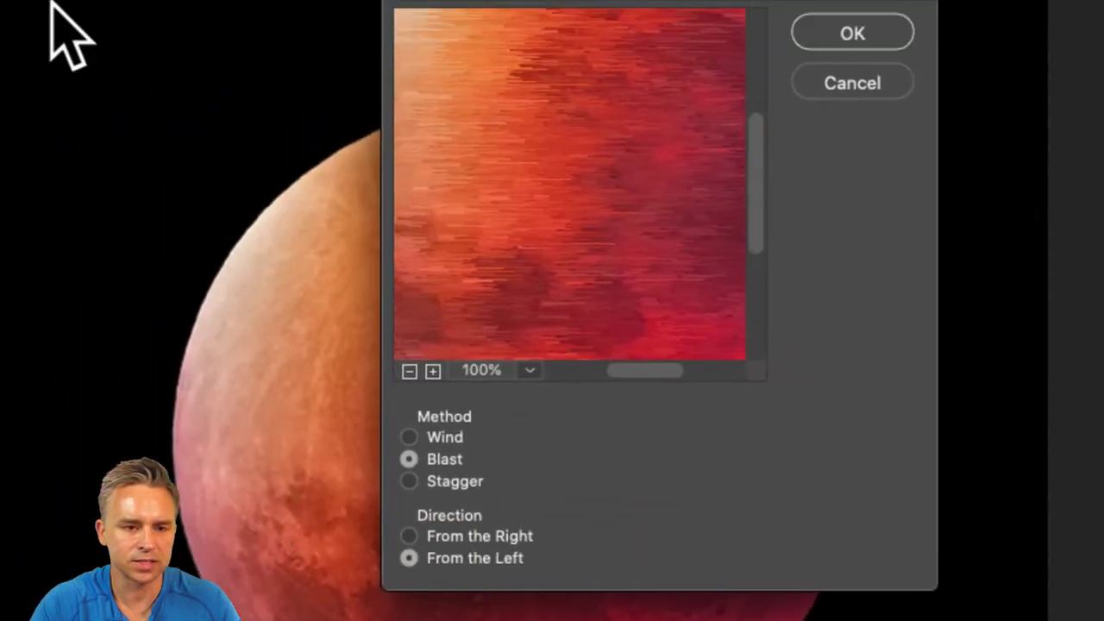
left_click_drag(129, 103, 529, 216)
left_click_drag(549, 313, 564, 147)
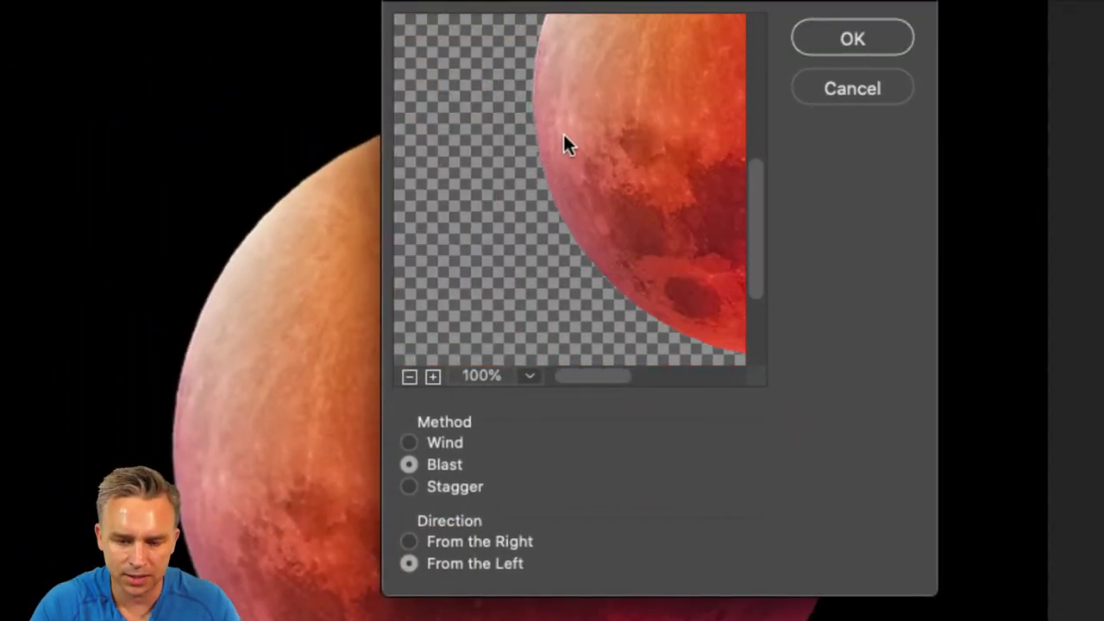
left_click_drag(539, 231, 501, 234)
Step: Compare the Wind, Blast and Stagger methods, then apply the filter to the moon with method Stagger and direction From the Left
left_click(409, 441)
left_click(408, 467)
left_click(407, 488)
left_click(408, 466)
left_click(406, 489)
left_click(406, 463)
left_click(409, 486)
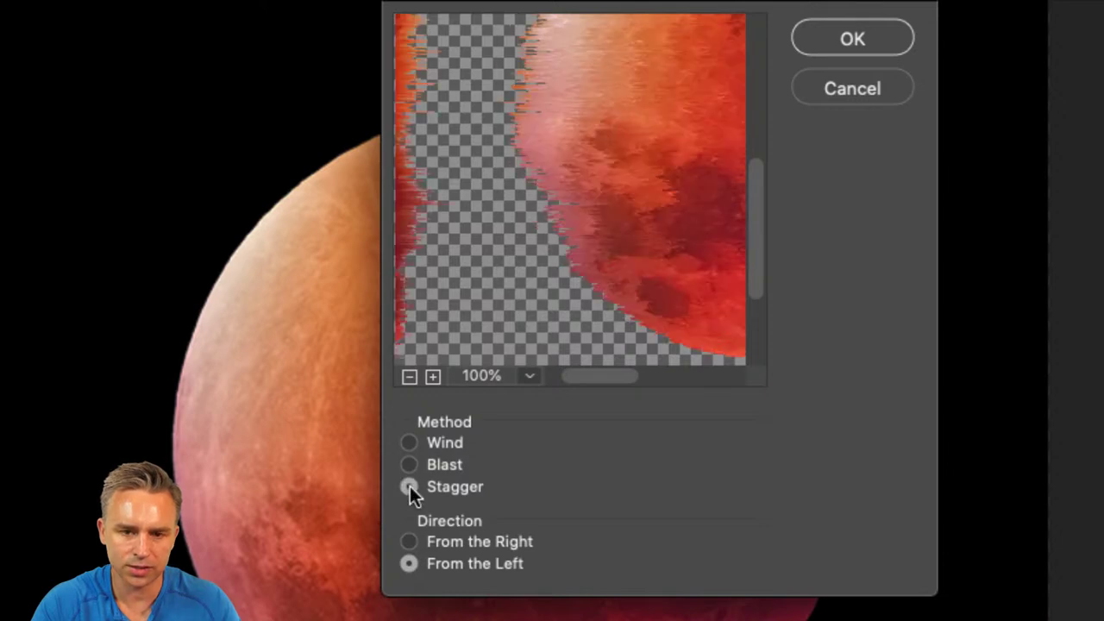
left_click(410, 466)
left_click(414, 484)
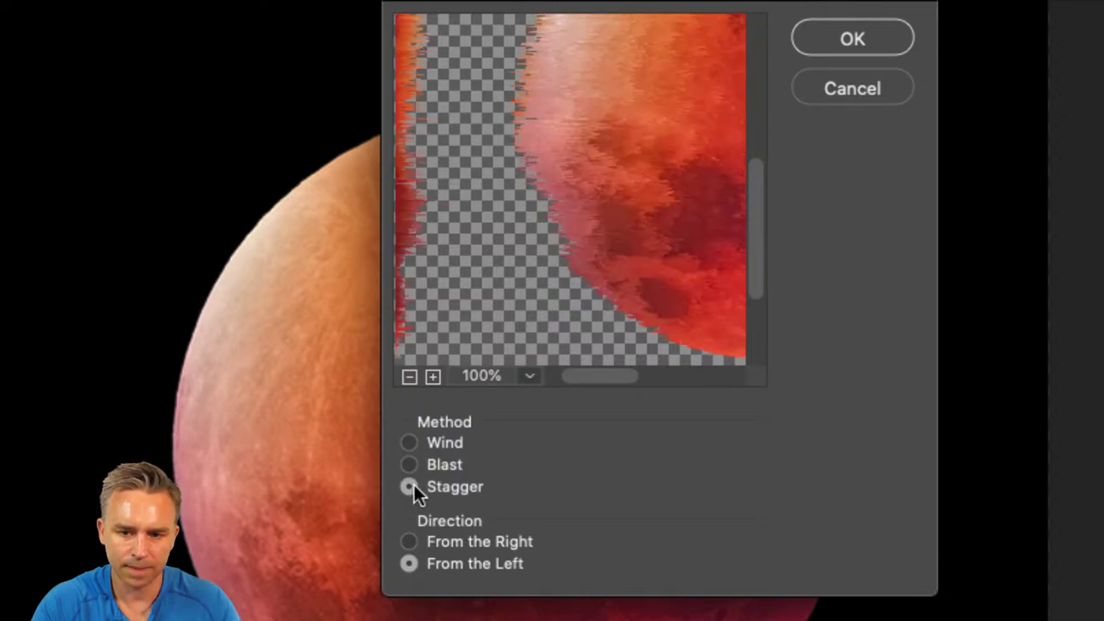
left_click(414, 466)
left_click(411, 488)
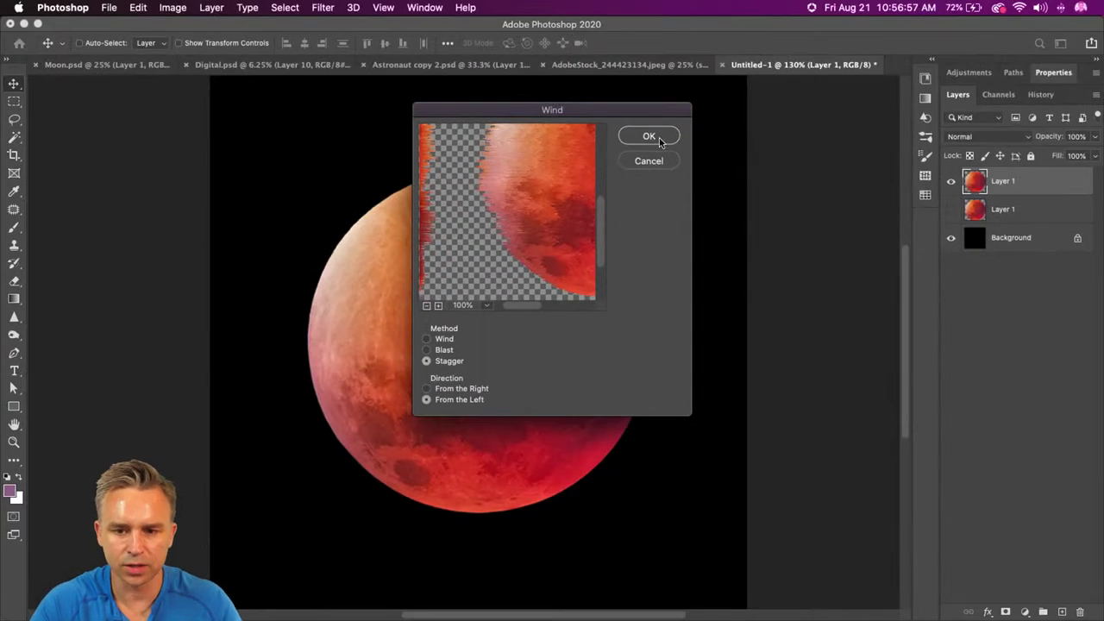
left_click(862, 38)
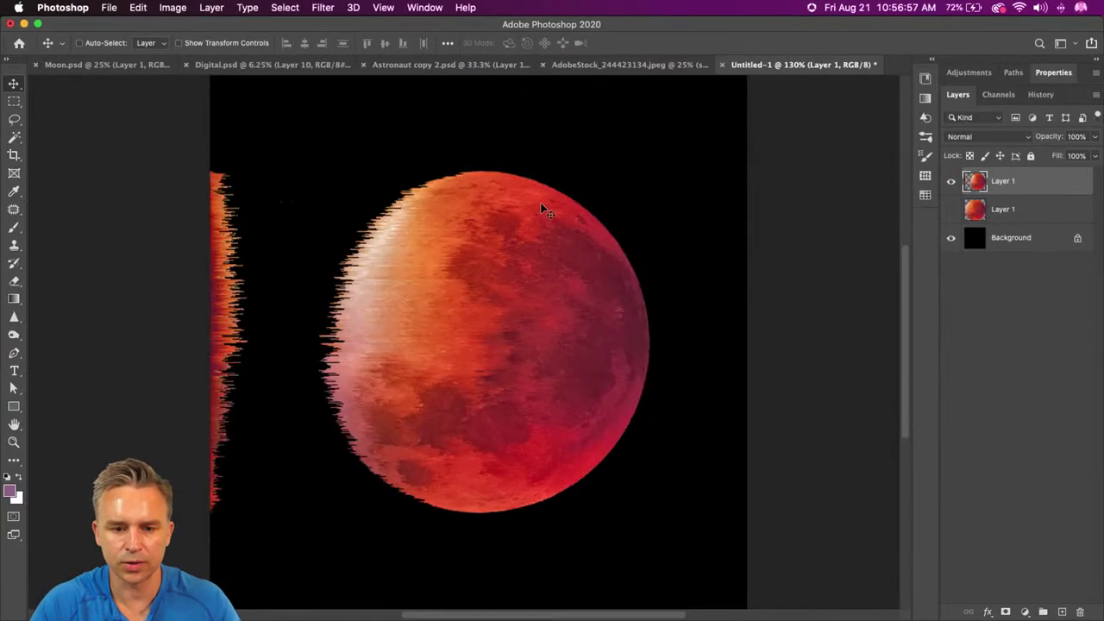
Step: Select the stray strip of filtered pixels along the canvas's left edge and hide it with a layer mask on the filtered moon
left_click(14, 102)
left_click_drag(173, 131, 292, 572)
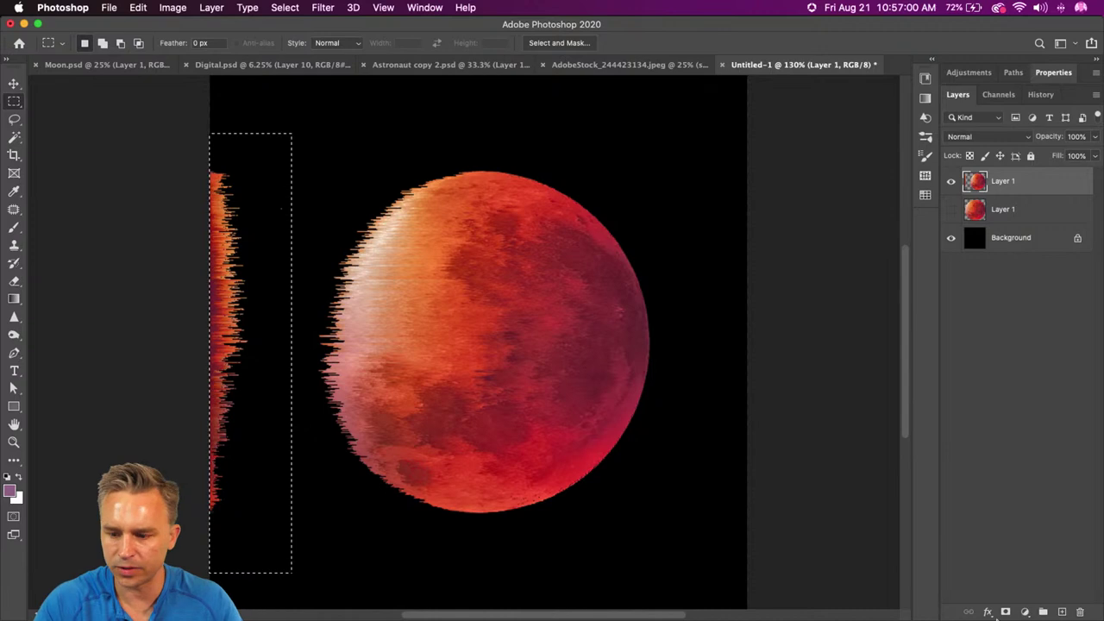
left_click(1003, 612, "alt")
key("super+2")
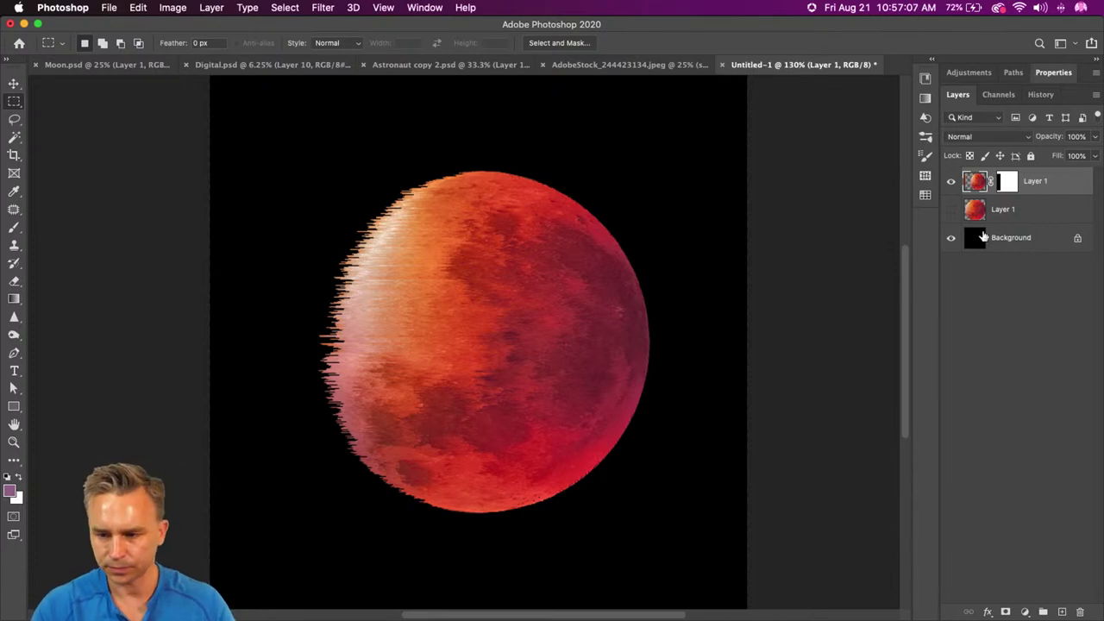
Step: Show only the unfiltered moon, duplicate its layer and scale the copy down about its centre to less than half size
left_click(1005, 212)
left_click(950, 210)
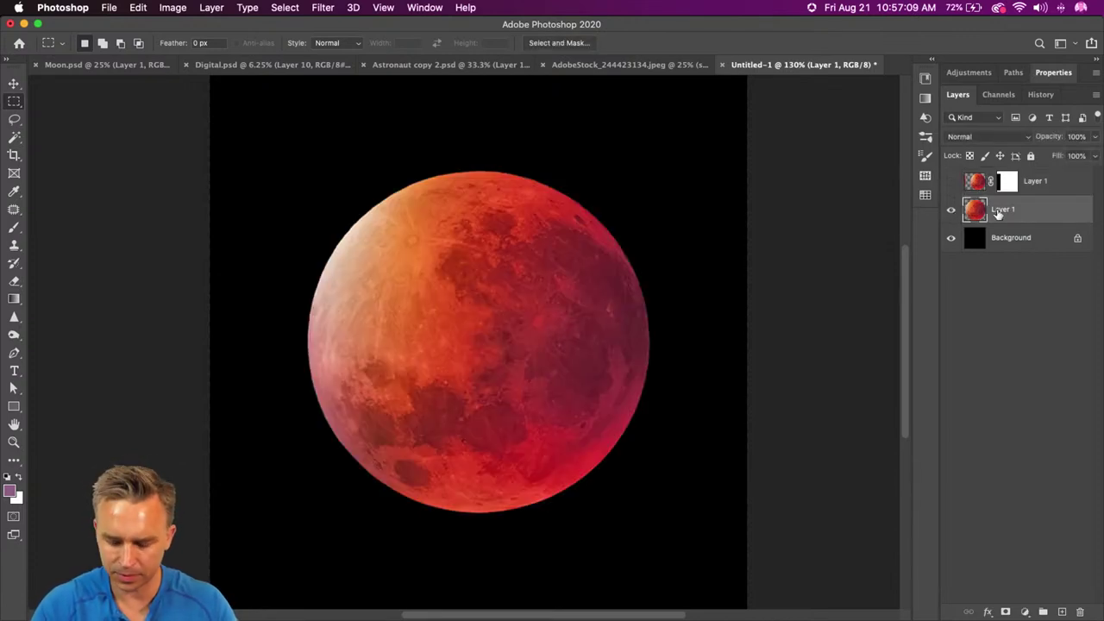
key("super+j")
key("super+t")
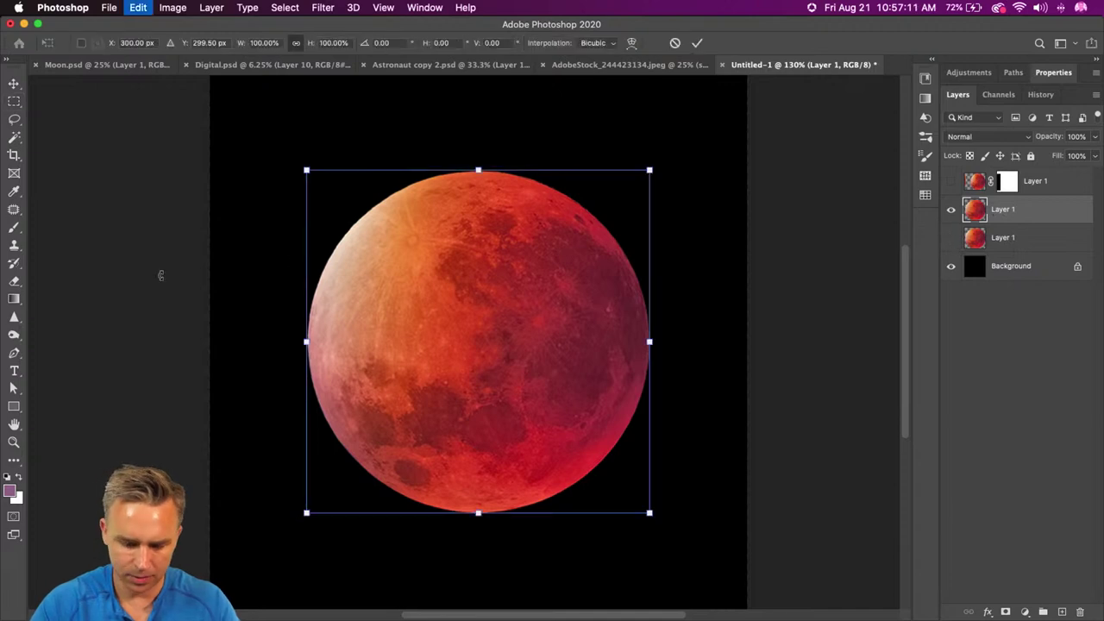
left_click_drag(304, 169, 405, 269)
key("Return")
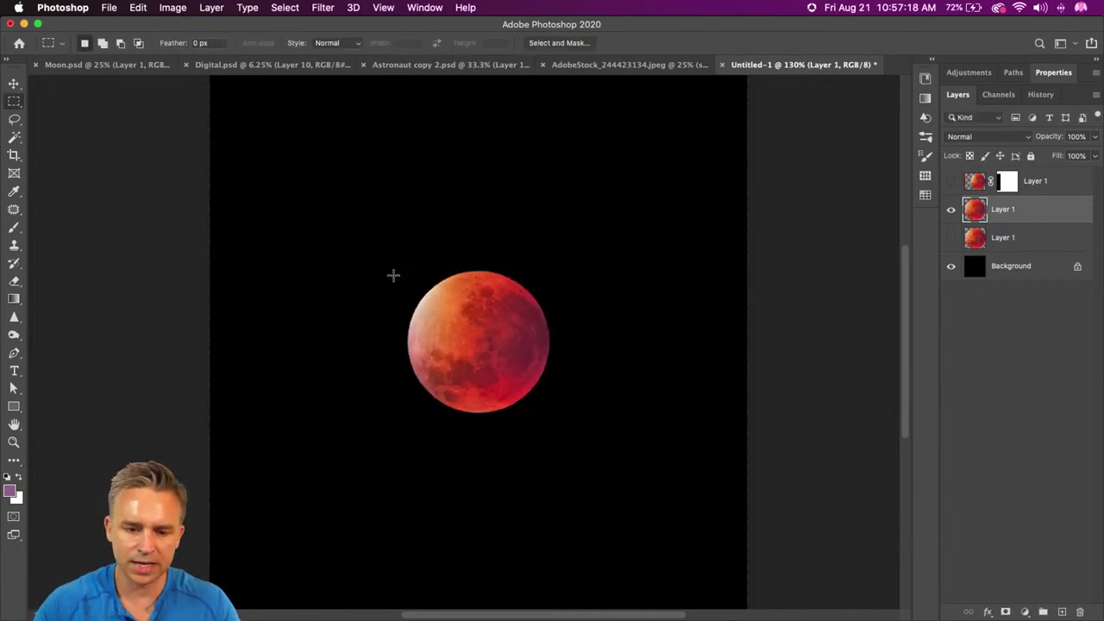
Step: Convert the small moon layer to a smart object and apply the Wind filter with method Stagger and direction From the Left
left_click(210, 7)
mouse_move(322, 7)
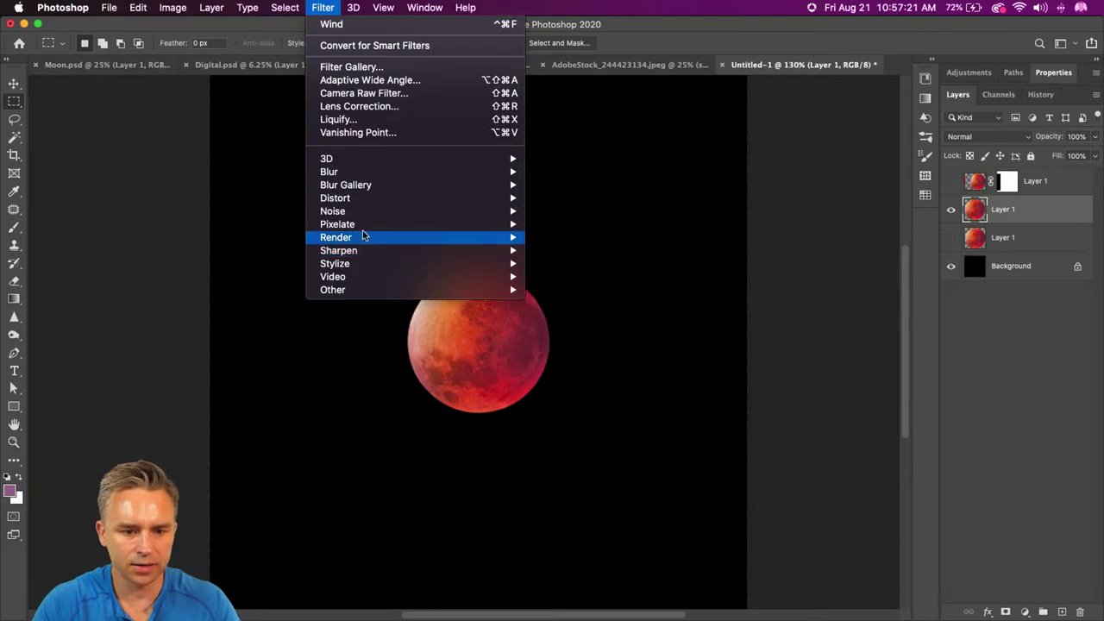
left_click(1025, 238)
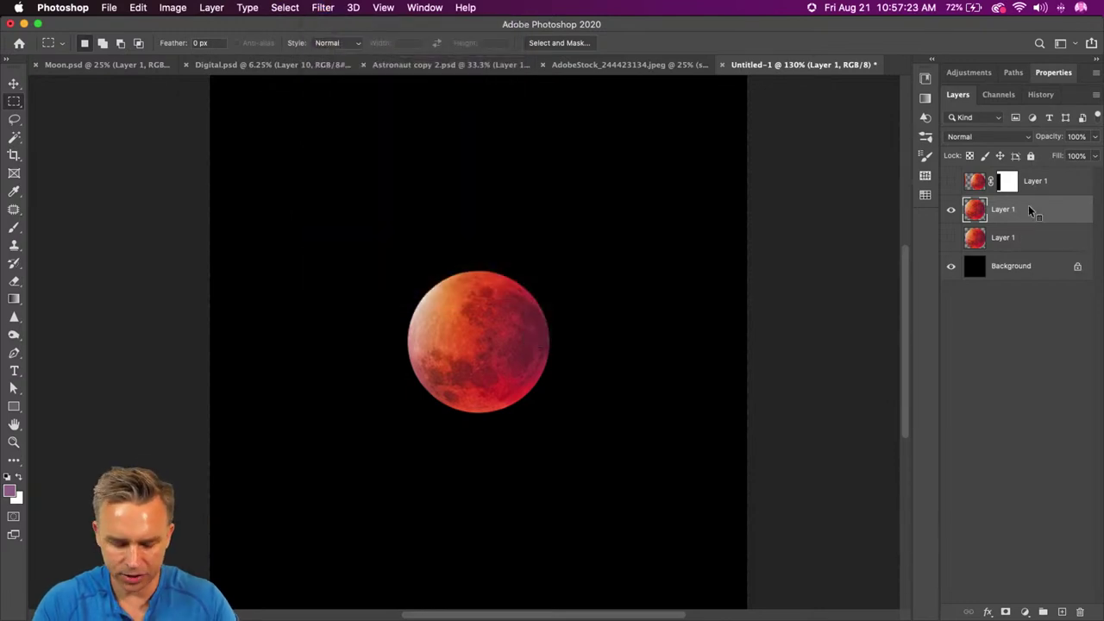
left_click(323, 7)
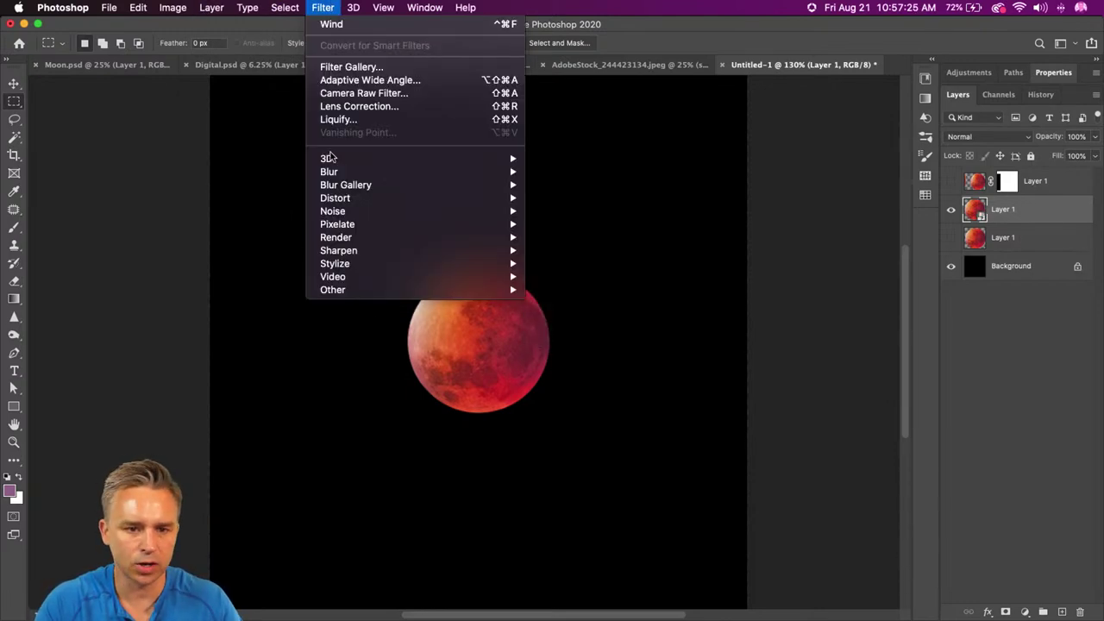
mouse_move(355, 263)
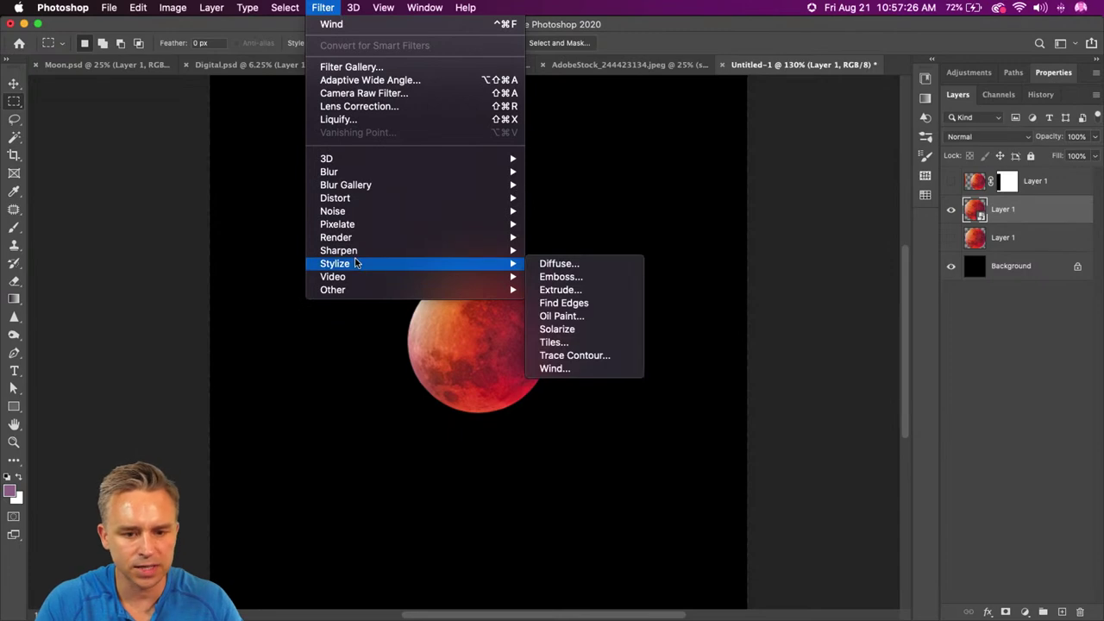
left_click(555, 368)
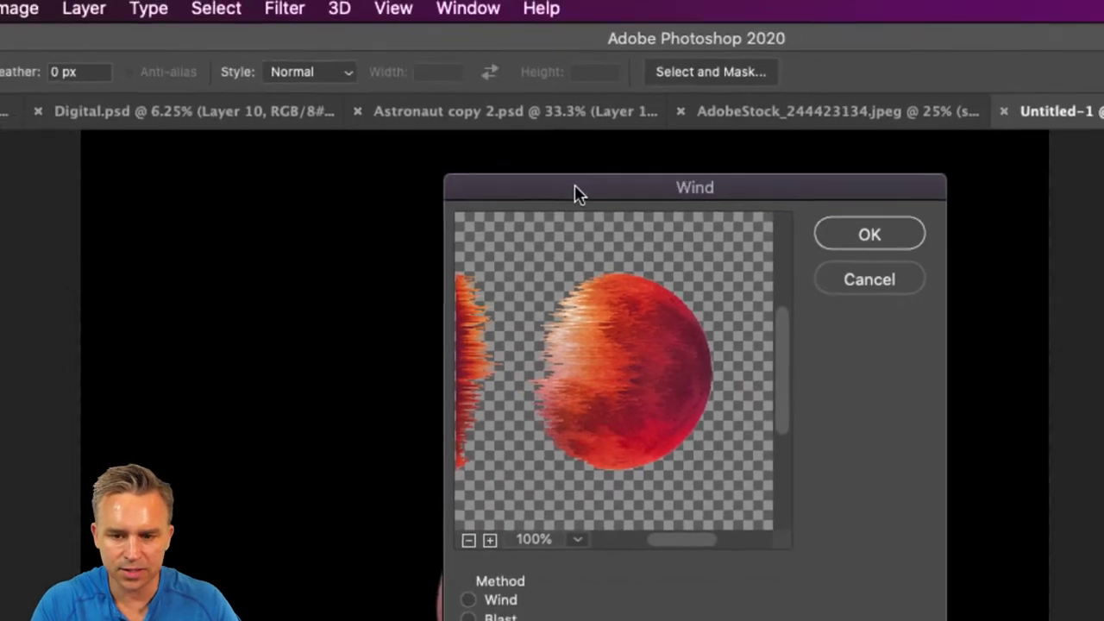
left_click_drag(569, 144, 527, 33)
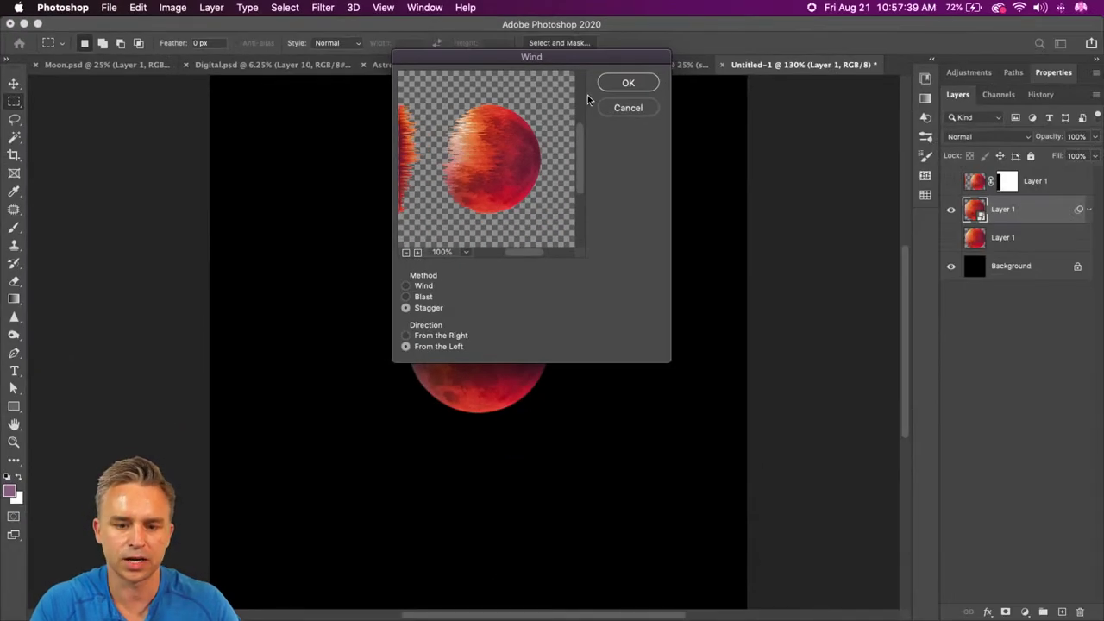
left_click(622, 83)
Step: Mask out the strip of wrapped pixels at the canvas's left edge on the small moon's smart object layer
left_click_drag(168, 197, 298, 545)
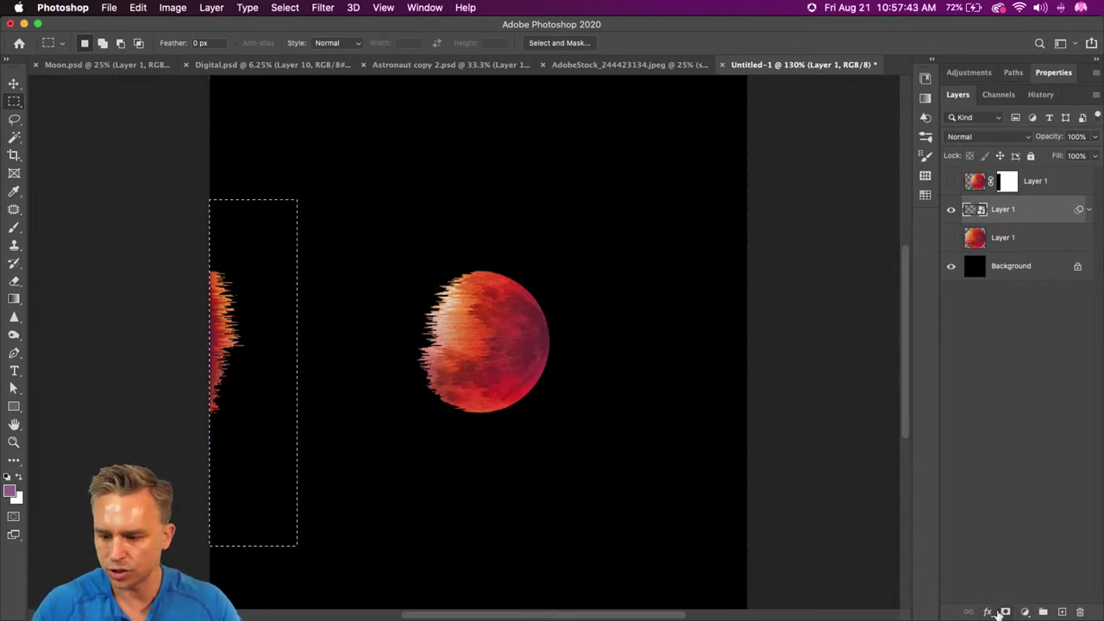
left_click(1003, 611, "alt")
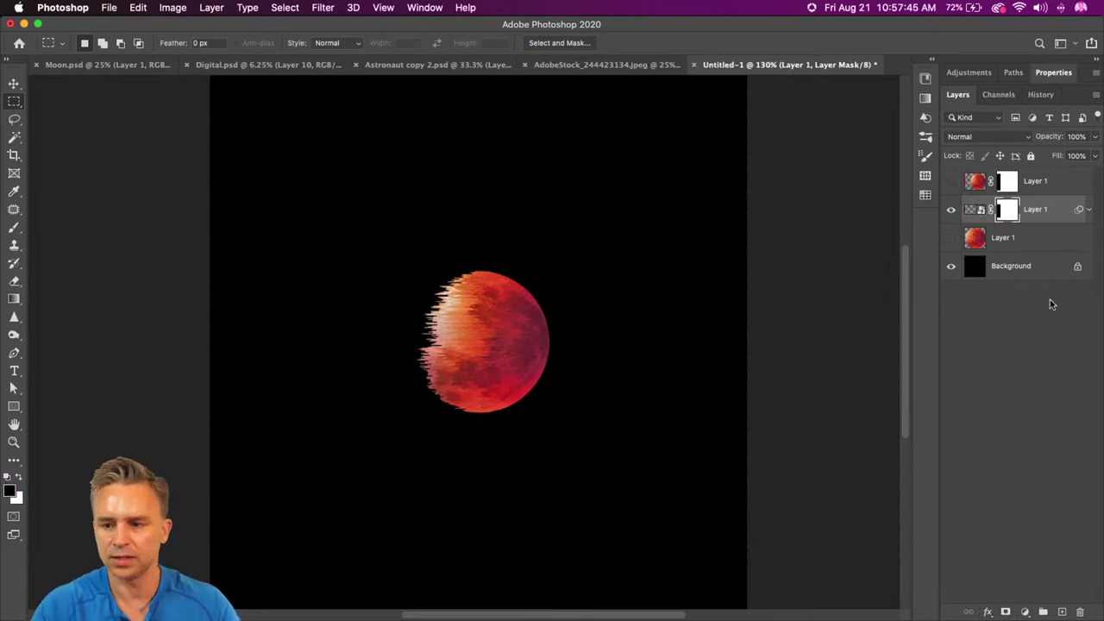
Step: Tile all open documents and copy the small wind-filtered moon layer with its mask into Moon.psd
left_click_drag(619, 62, 617, 62)
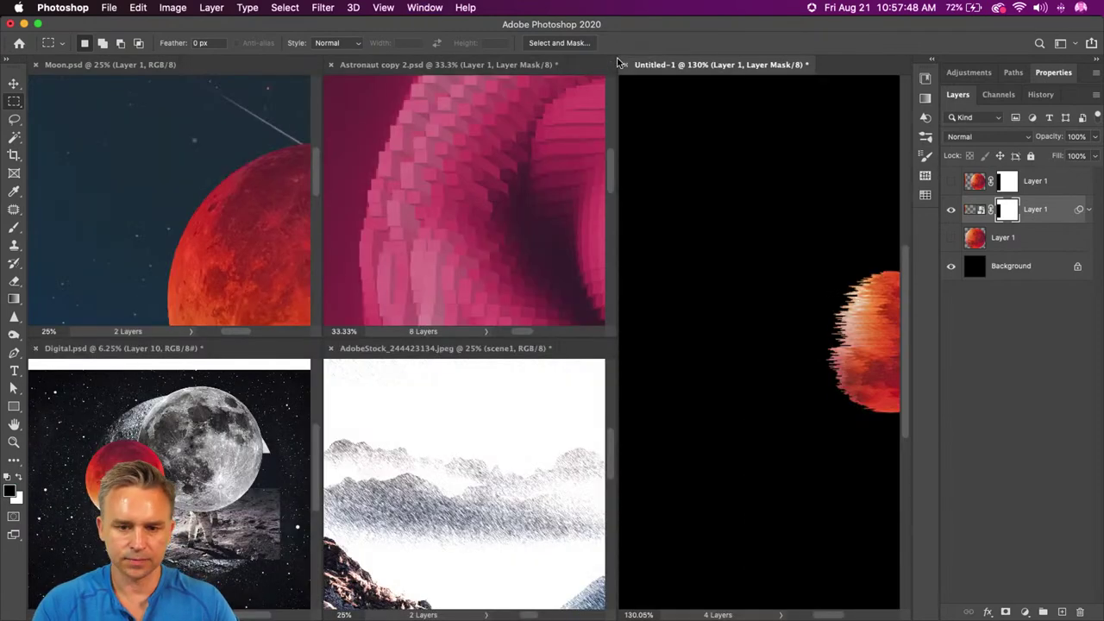
left_click(130, 233)
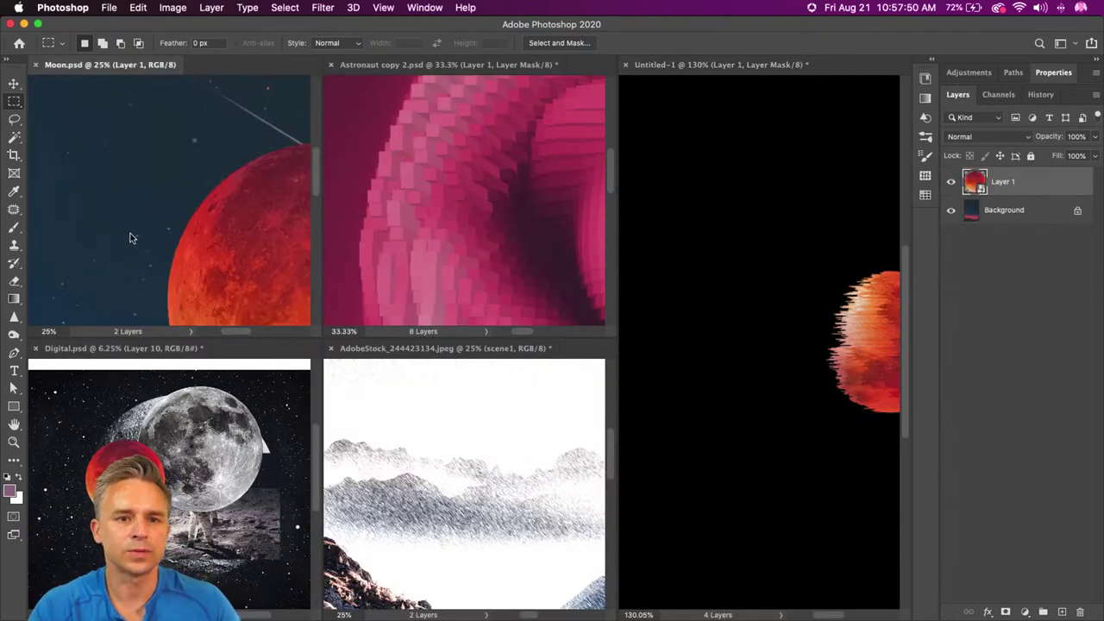
left_click(15, 82)
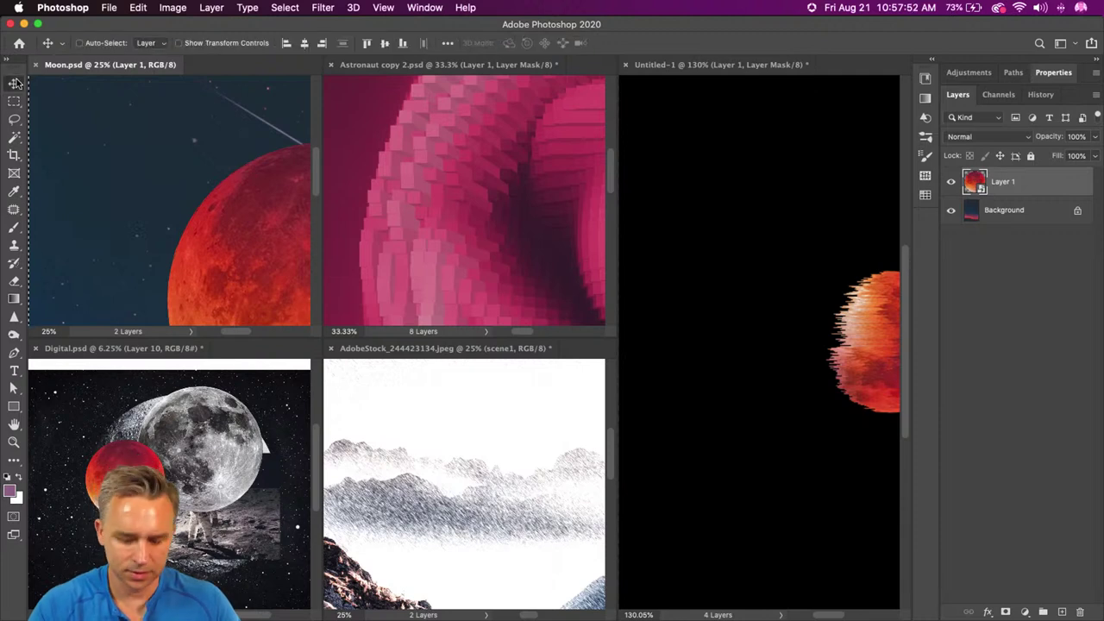
left_click(429, 257)
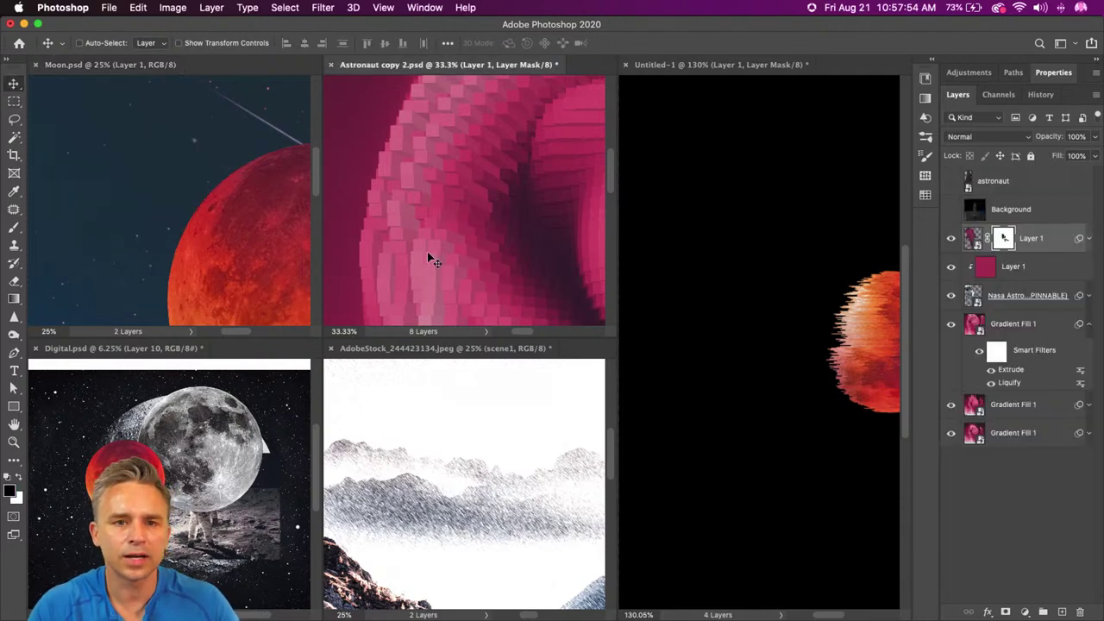
left_click(214, 170)
left_click(829, 278)
left_click_drag(1041, 213, 233, 223)
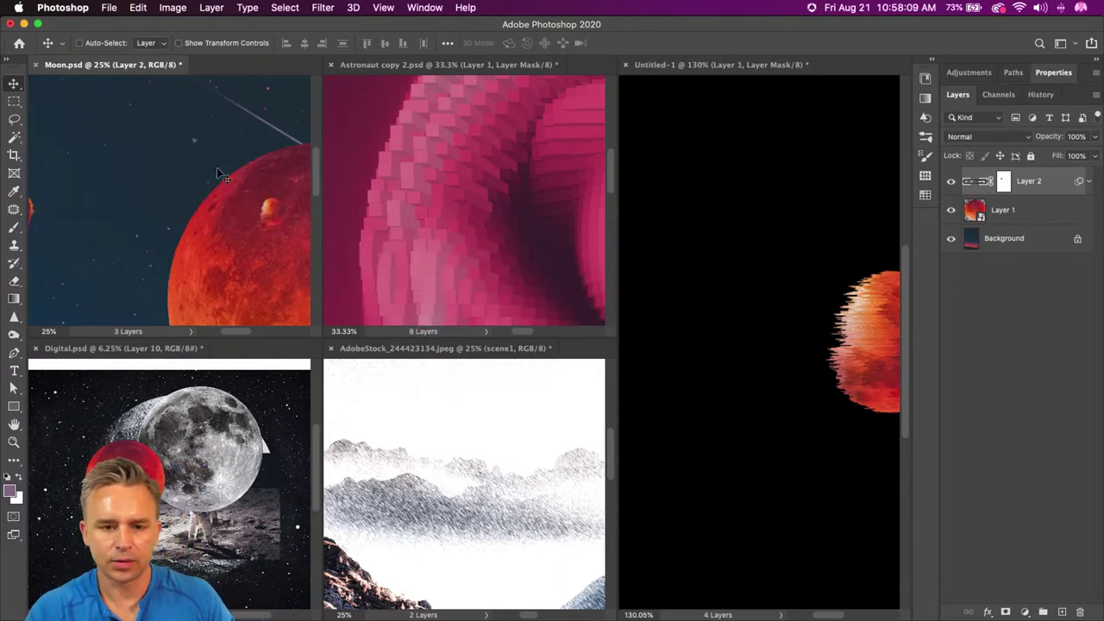
Step: Consolidate all tiled documents back into tabs with Moon.psd in front
key("super+alt+shift+k")
Step: Try to rotate the small moon's smart object layer and move it over the large moon, and undo the transform
key("super+t")
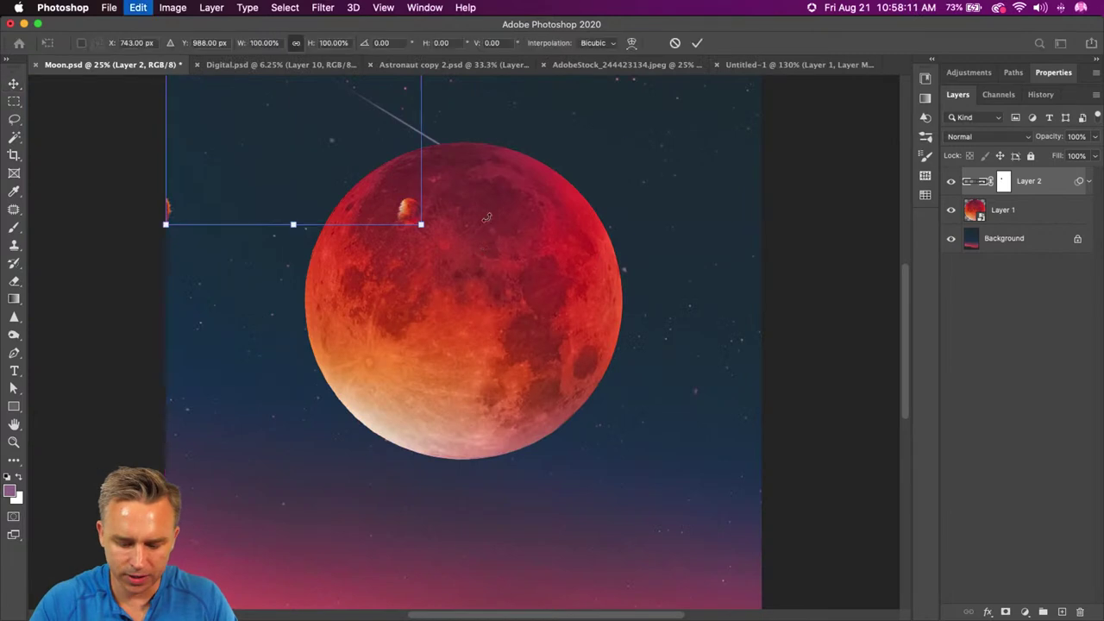
left_click_drag(155, 228, 604, 384)
left_click_drag(343, 130, 444, 489)
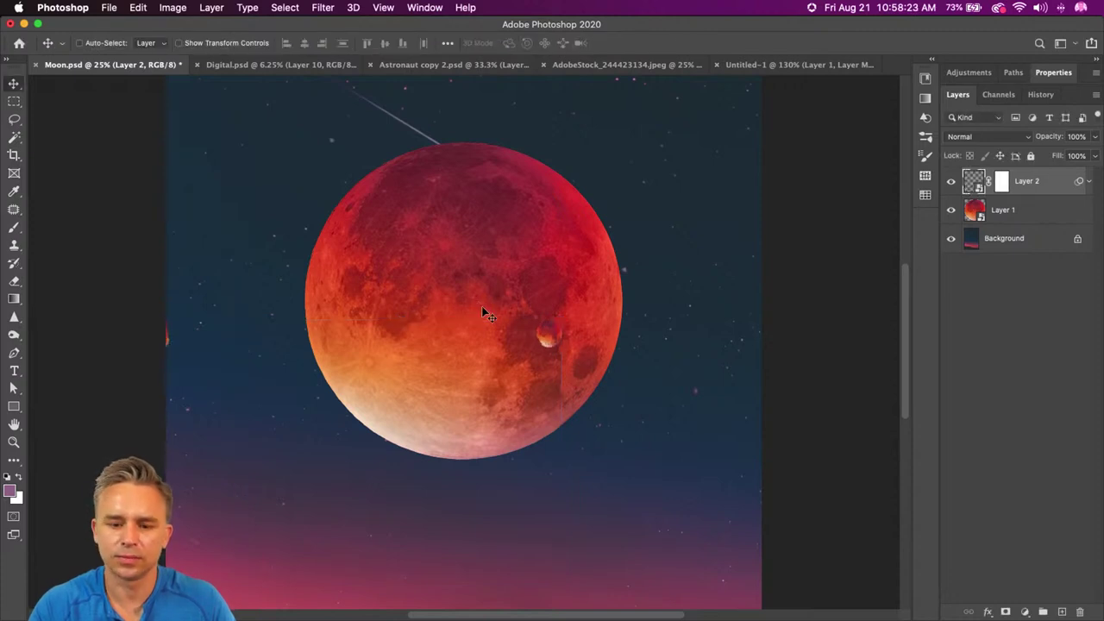
key("super+z")
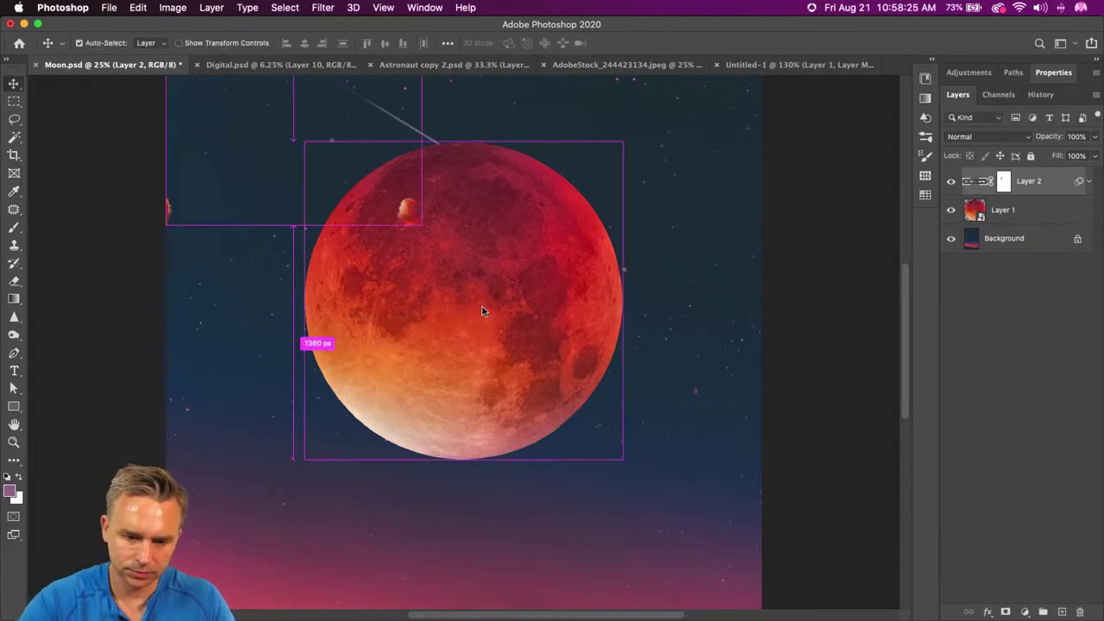
Step: Rasterize the small moon's smart object layer, Layer 2, together with its Wind filter
left_click(1088, 182)
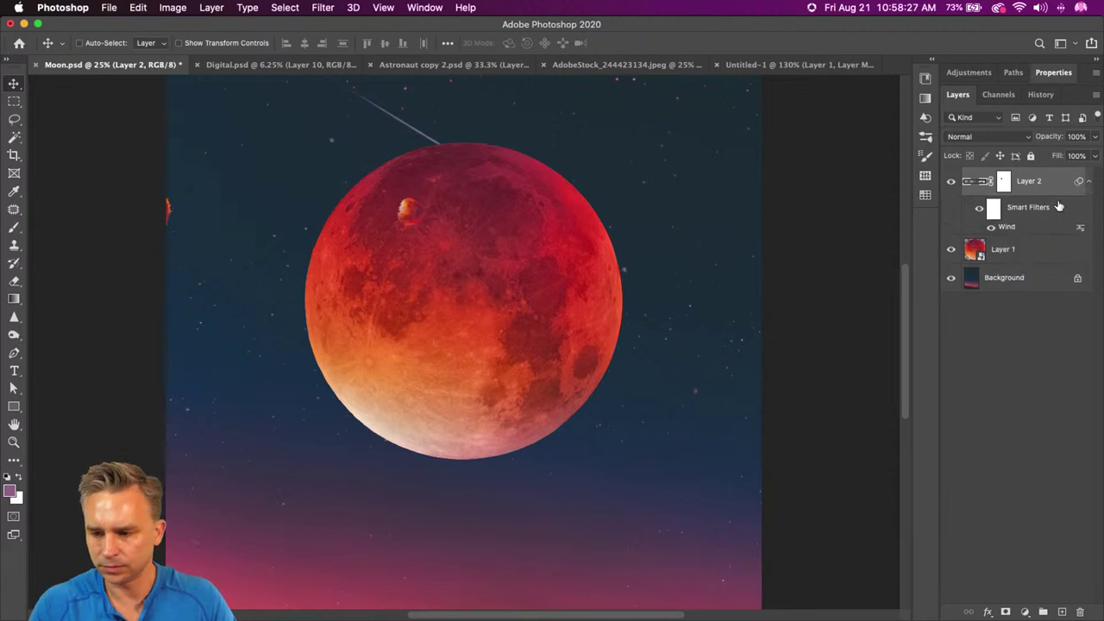
right_click(1044, 179)
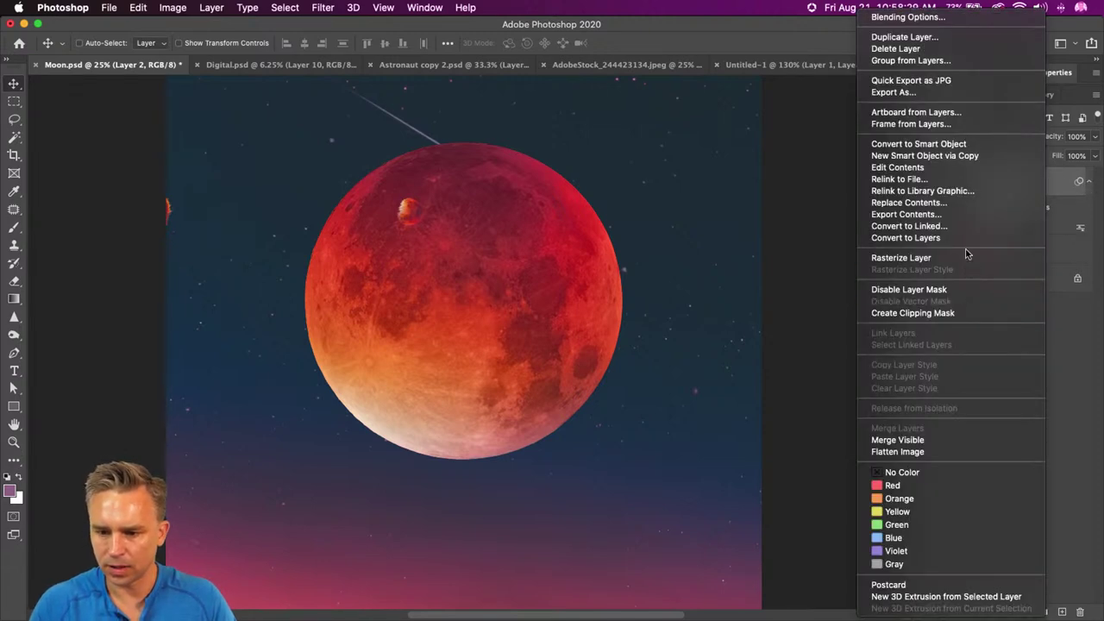
left_click(901, 257)
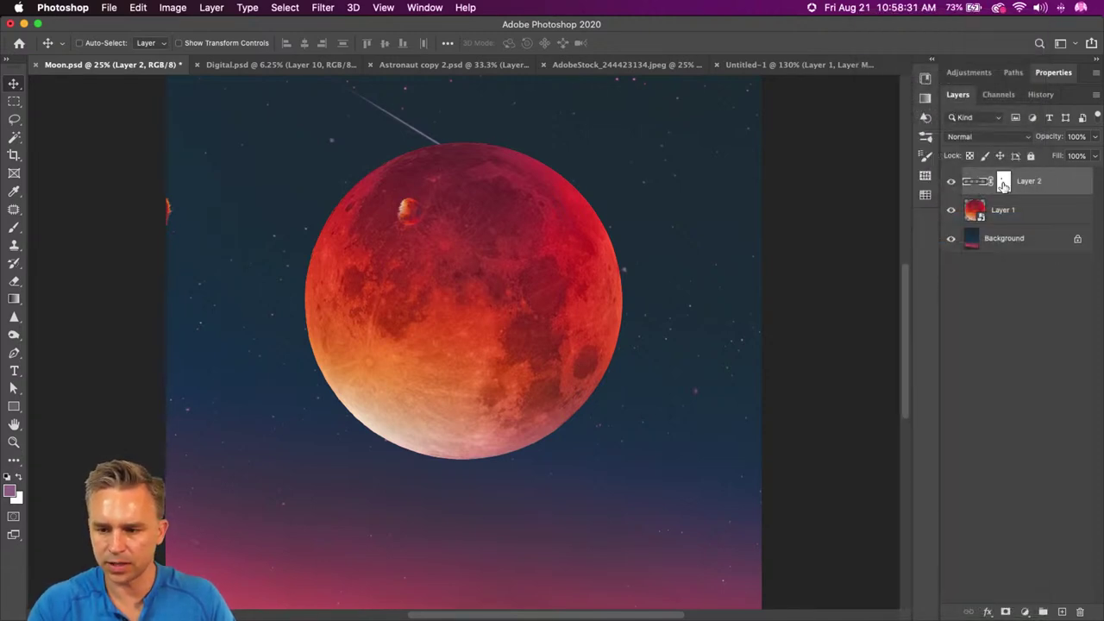
Step: Mask out the stray moon strip at the canvas's left edge on Layer 2 and apply the layer mask
left_click(13, 101)
left_click_drag(166, 130, 199, 281)
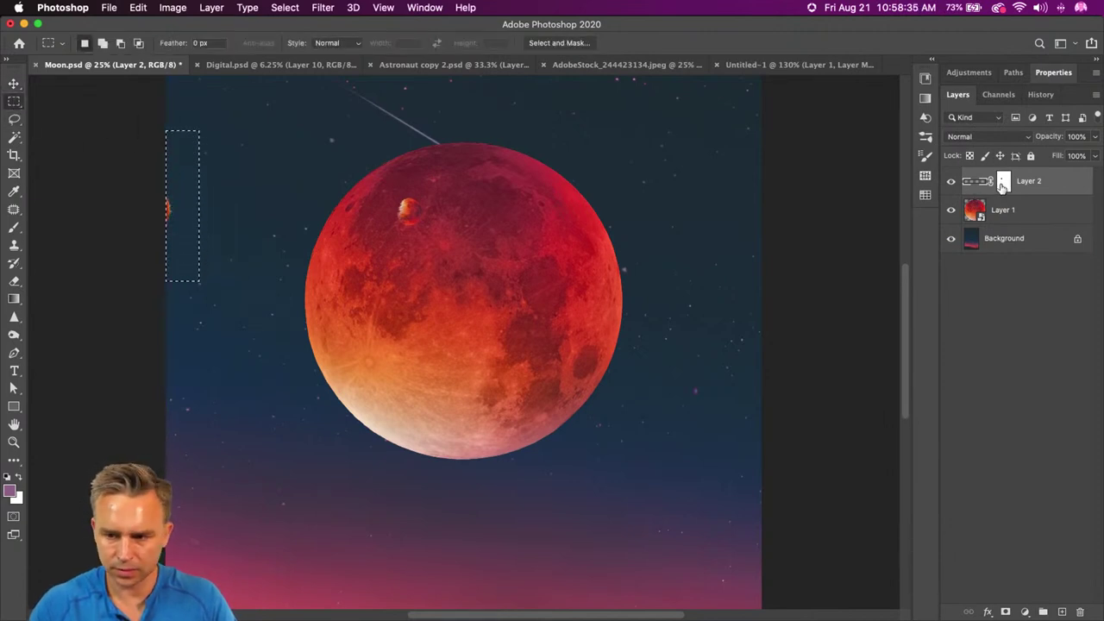
left_click(1003, 181)
key("shift+BackSpace")
key("Return")
key("ctrl+d")
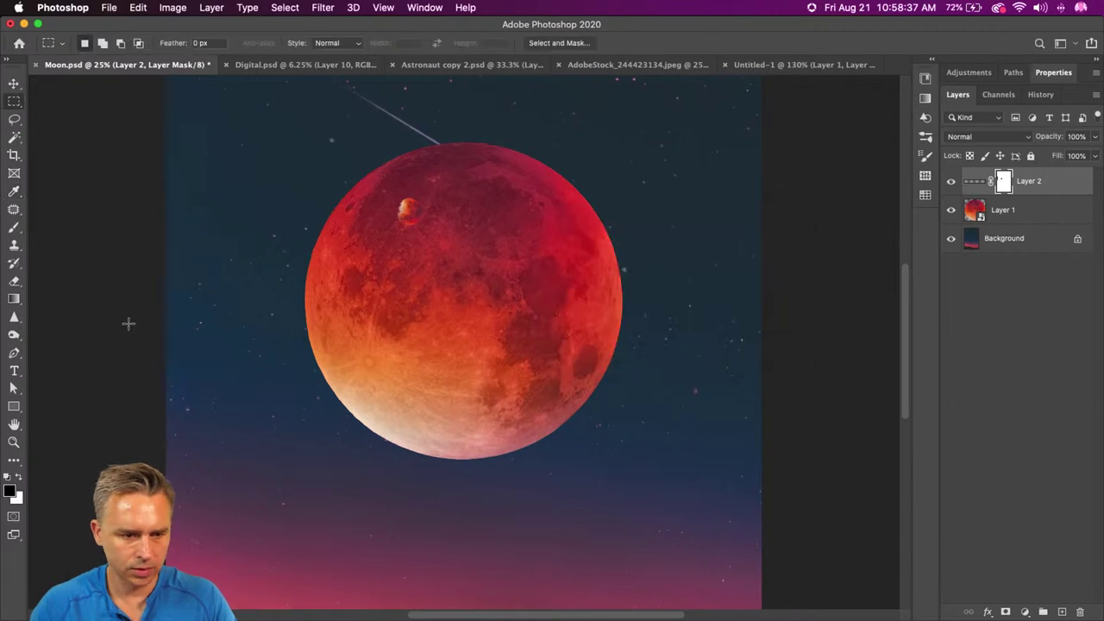
right_click(1001, 183)
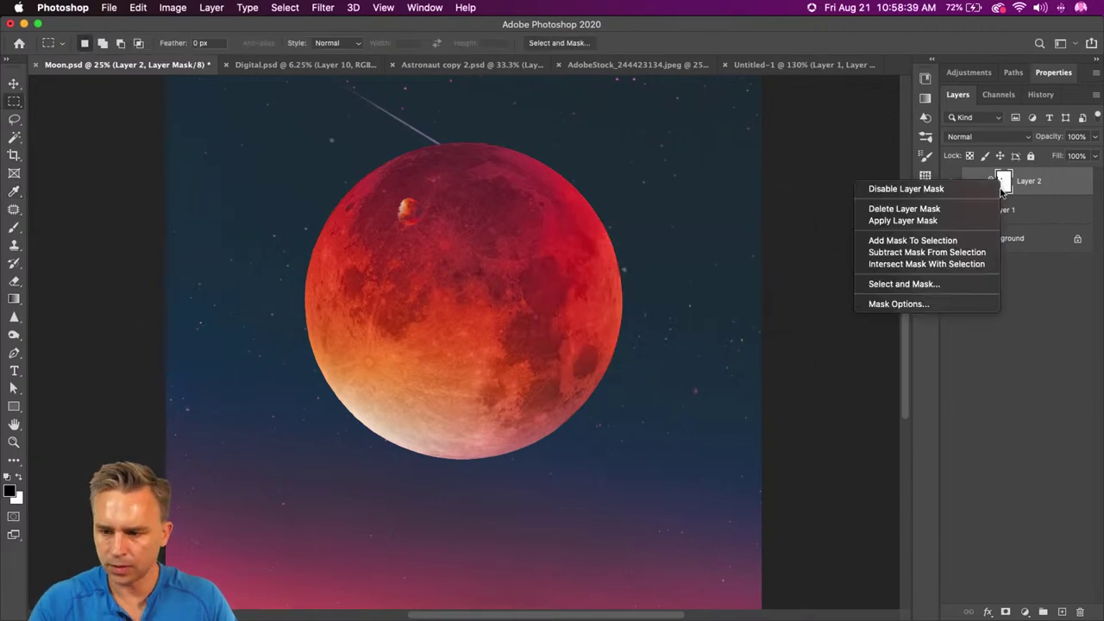
left_click(964, 223)
Step: Place the selected small moon on its own new layer above Layer 2 and hide Layer 2
key("ctrl+t")
left_click_drag(285, 177, 446, 417)
left_click(14, 100)
left_click_drag(545, 423, 591, 500)
key("ctrl+x")
key("ctrl+v")
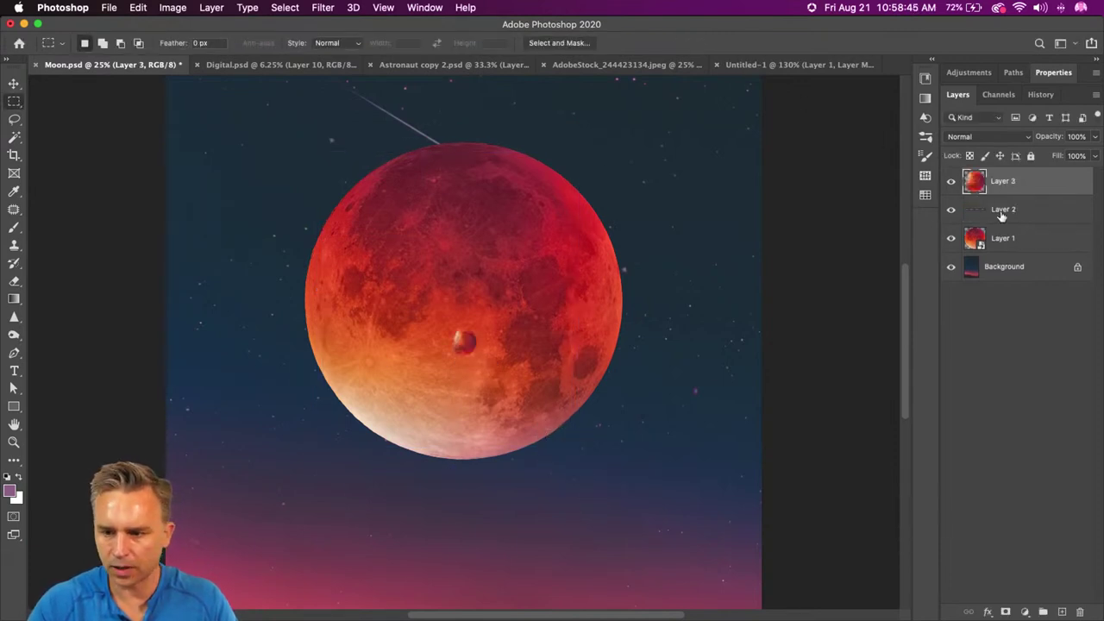
left_click(1017, 210)
left_click(950, 210)
left_click(1019, 184)
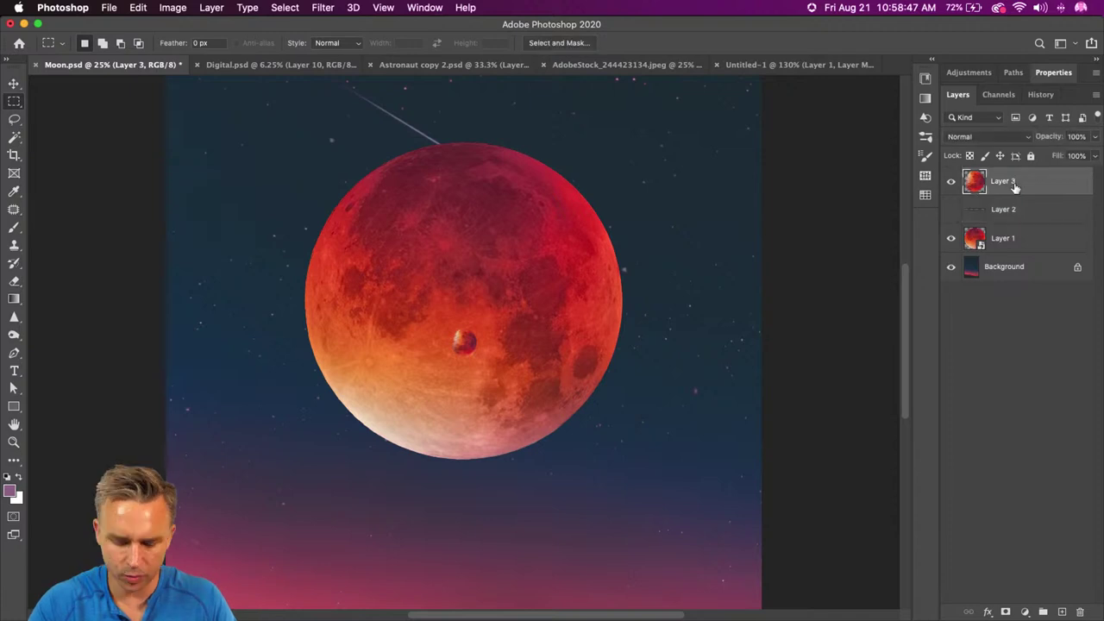
Step: Rotate the small moon on Layer 3 by -90 degrees and enlarge it to cover the large moon
key("ctrl+t")
left_click_drag(368, 294, 402, 433)
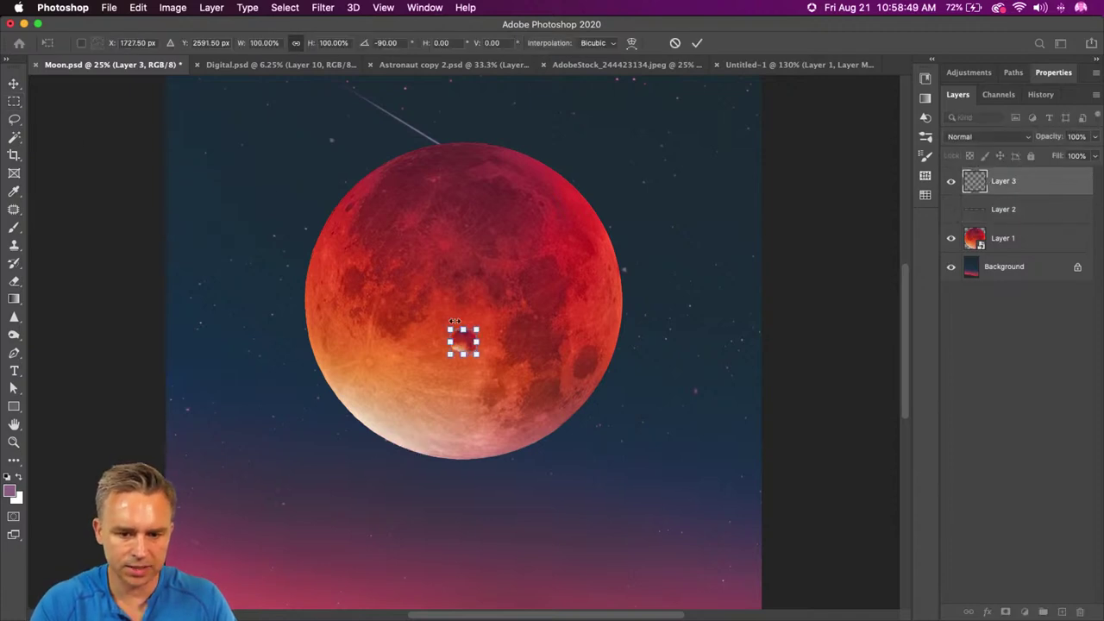
left_click_drag(449, 328, 305, 191)
key("Return")
key("m")
key("v")
left_click_drag(457, 375, 456, 320)
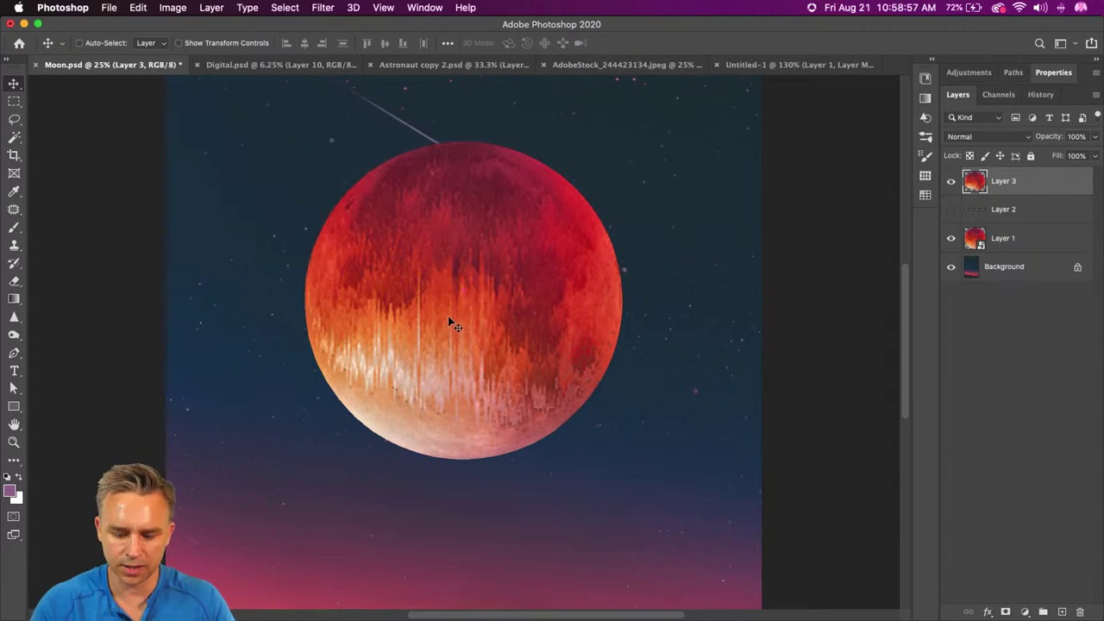
Step: Fine-tune the wind-streaked moon's scale to 100.26% so its outline matches the large moon beneath
key("super+y")
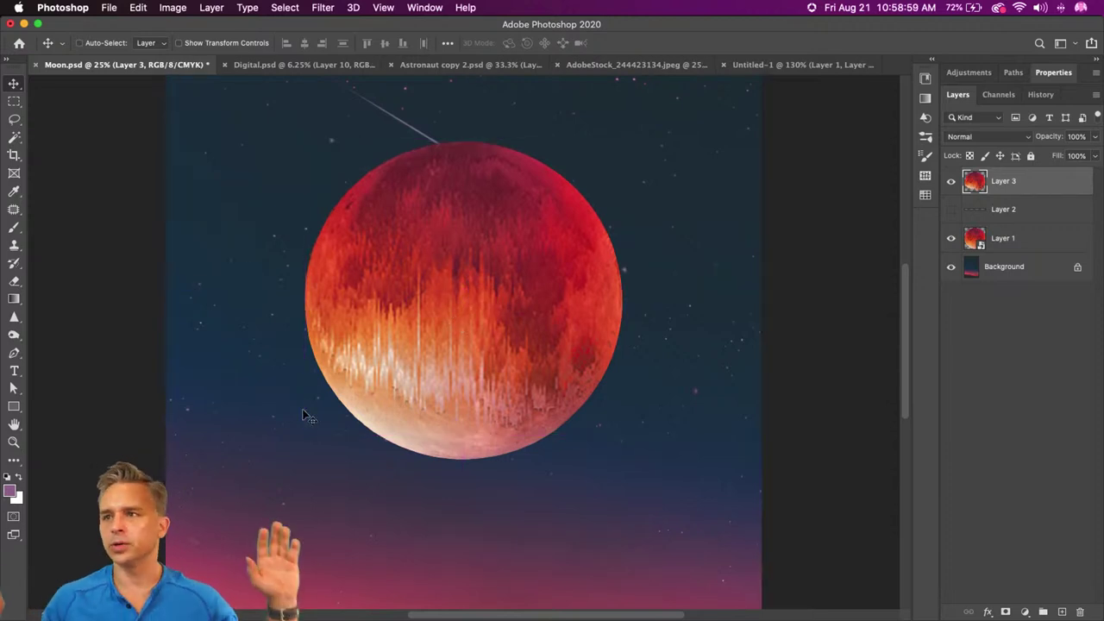
key("super+t")
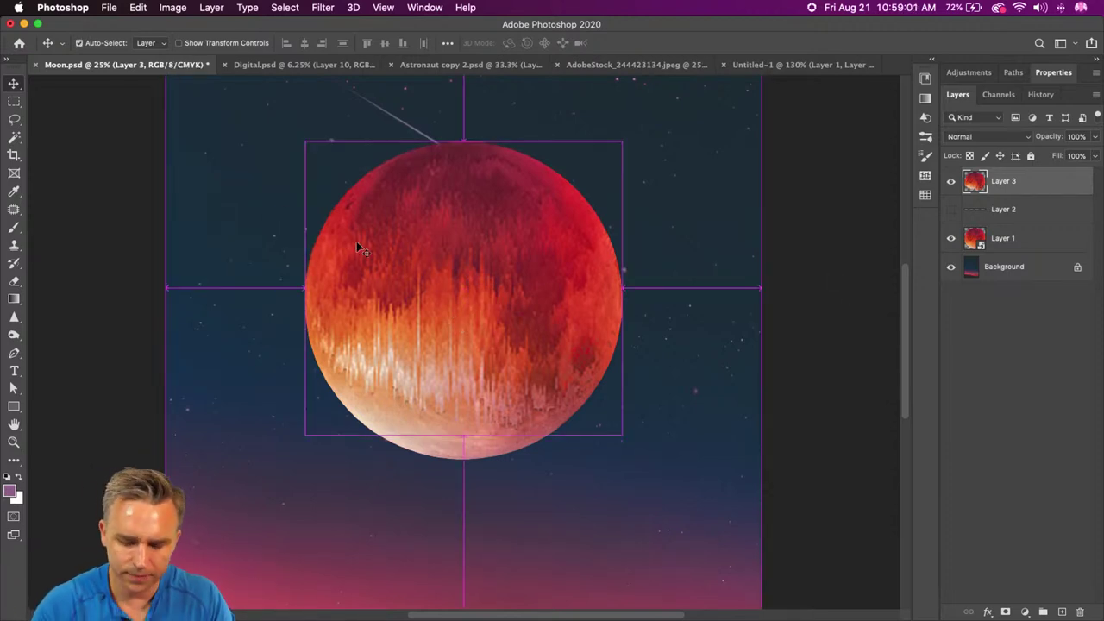
mouse_move(304, 142)
left_mouse_down()
mouse_move(291, 126)
mouse_move(303, 142)
left_mouse_up()
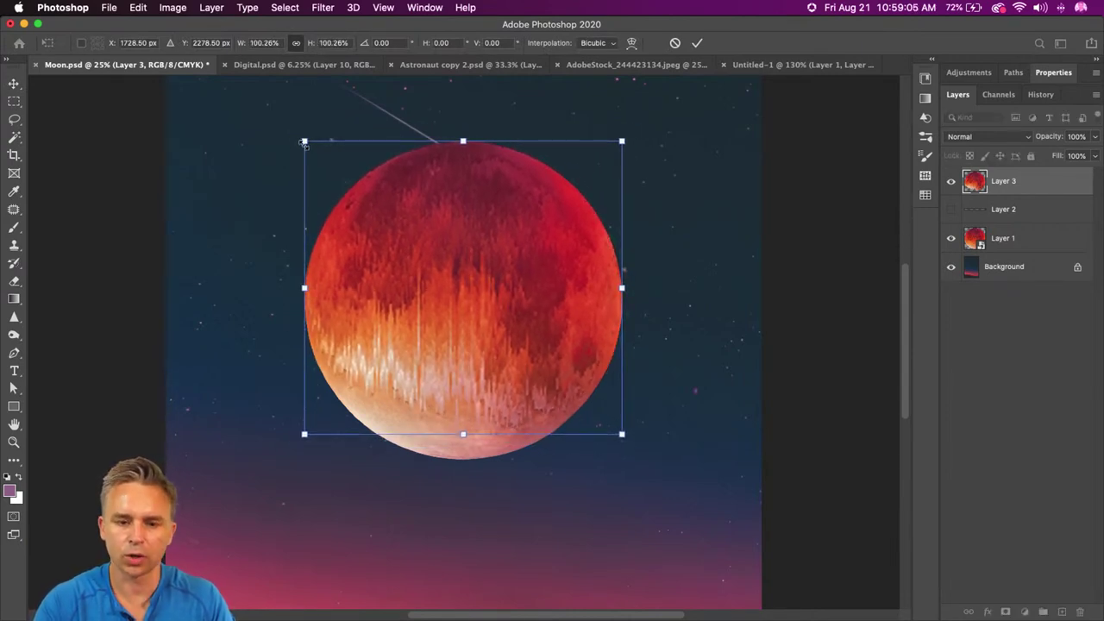
key("Return")
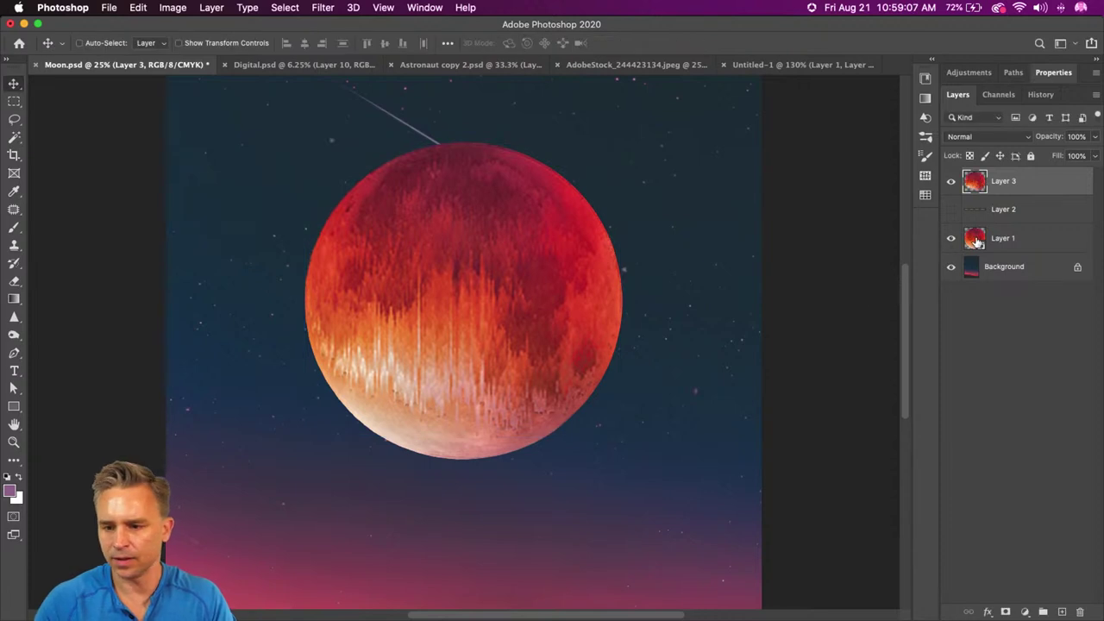
Step: Check the streaked moon with Layer 1 hidden, show Layer 1 again and move it above Layer 3
left_click(959, 241)
left_click(952, 243)
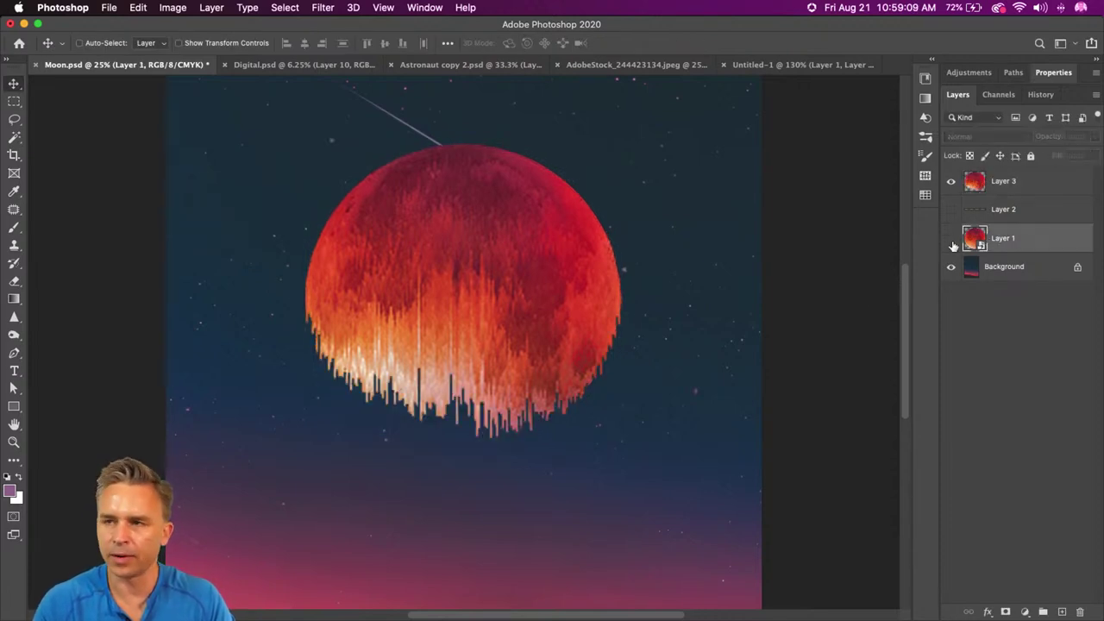
left_click(951, 241)
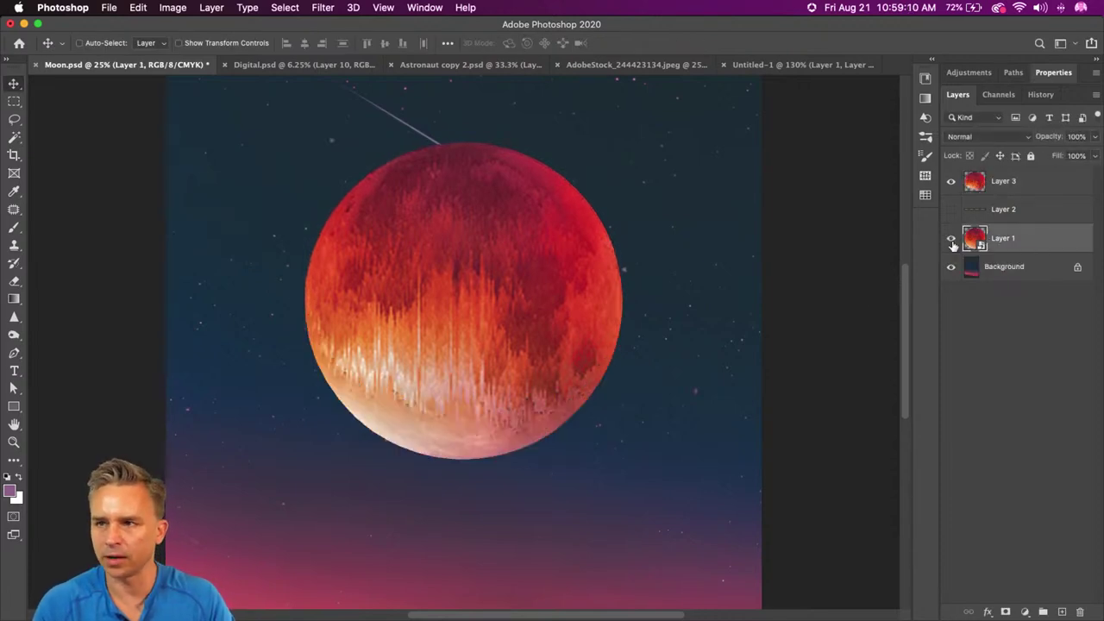
left_click(1028, 179)
left_click(1061, 246)
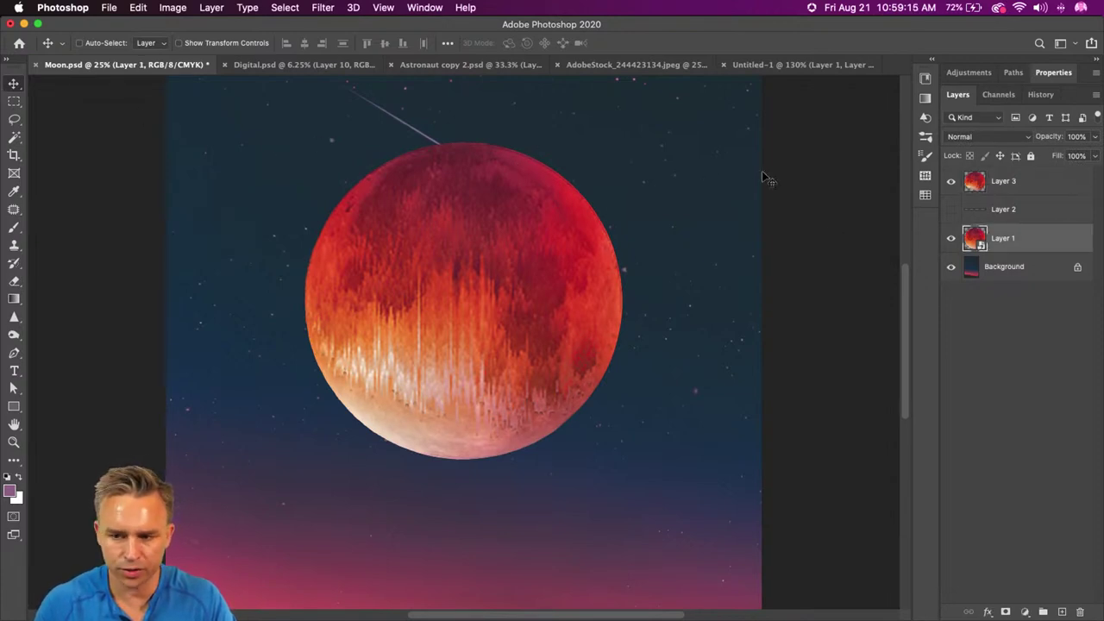
left_click_drag(1073, 255, 1026, 175)
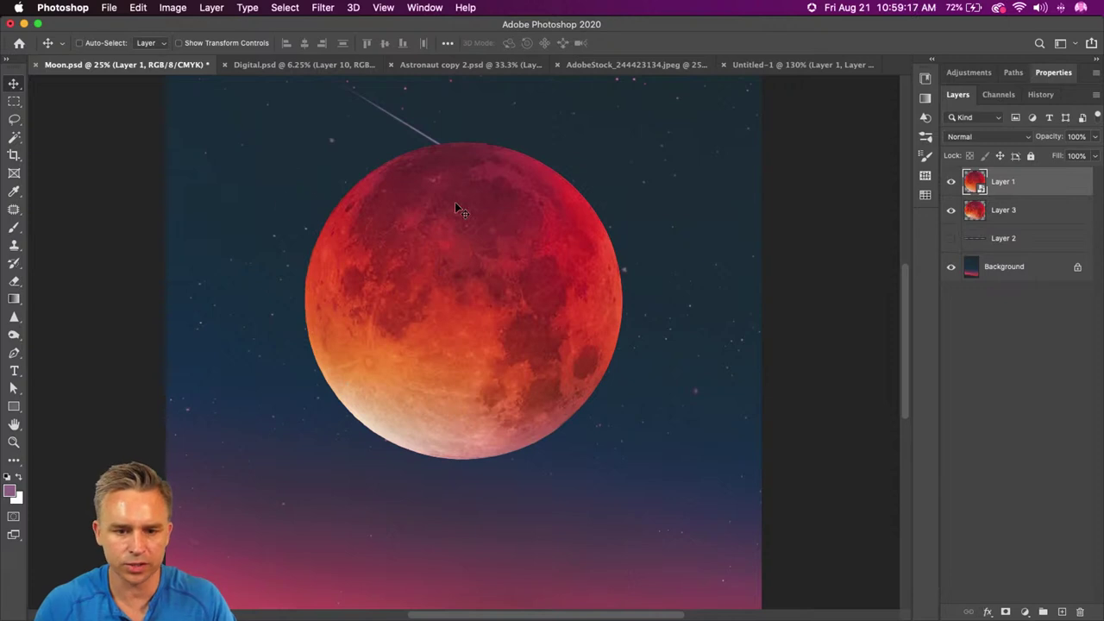
Step: Add a mask to Layer 1 and paint its lower half black with a 1000 px brush to reveal the streaked moon
left_click(1005, 611)
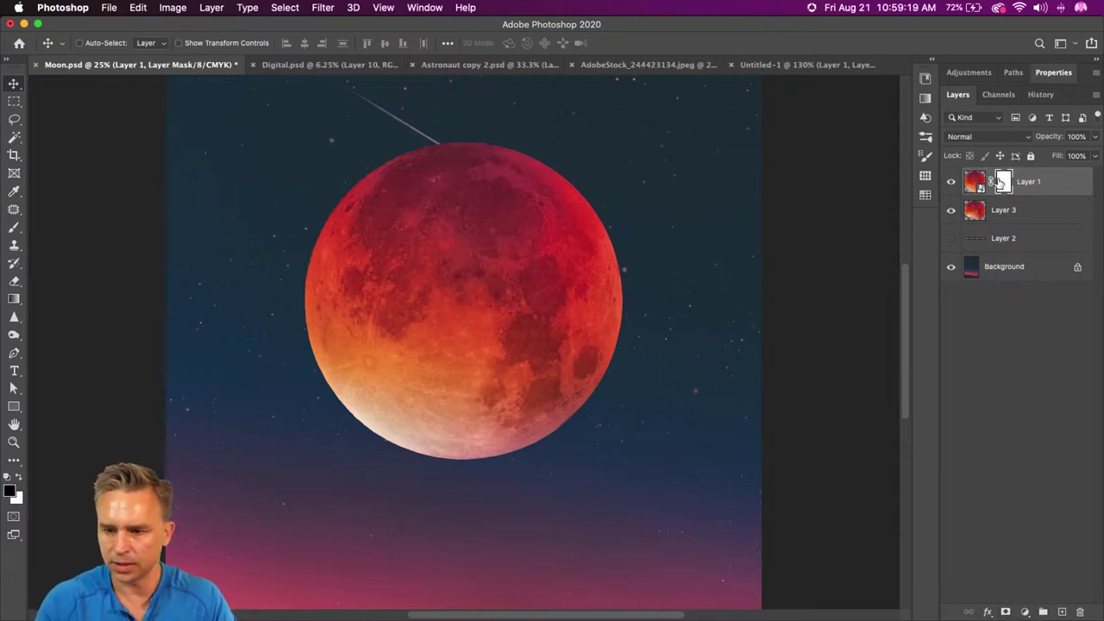
key("b")
key("bracketright")
key("bracketright")
key("bracketright")
key("bracketright")
key("bracketright")
key("bracketright")
key("bracketright")
mouse_move(301, 333)
left_mouse_down()
mouse_move(570, 446)
mouse_move(439, 410)
mouse_move(283, 312)
mouse_move(597, 497)
left_mouse_up()
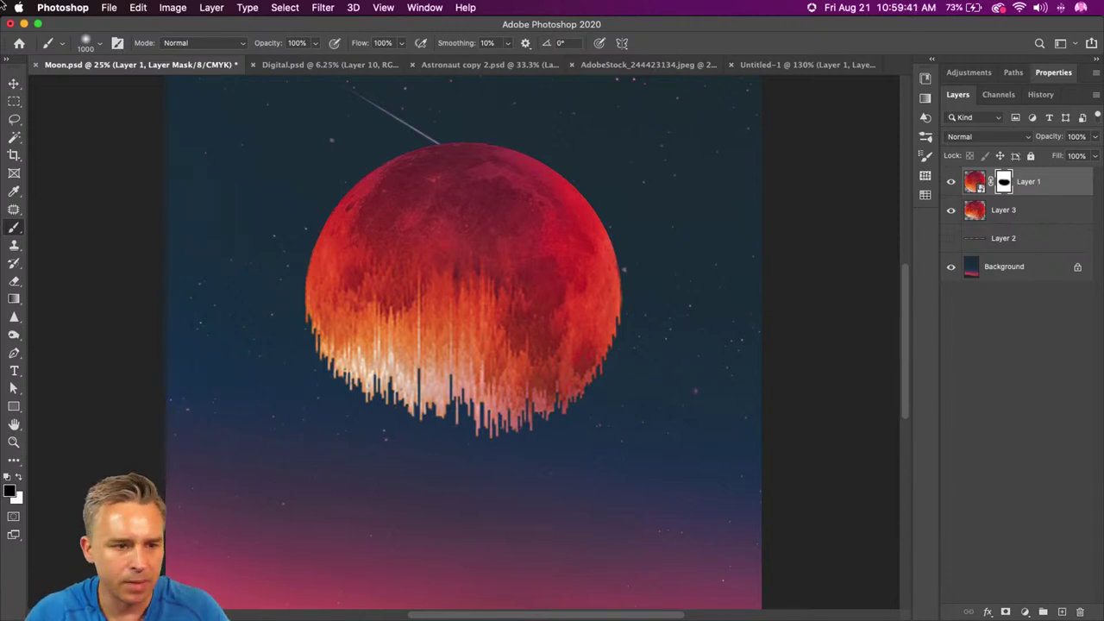
Step: Copy the entire Background sky image from Moon.psd into a new document of the same size
left_click(13, 105)
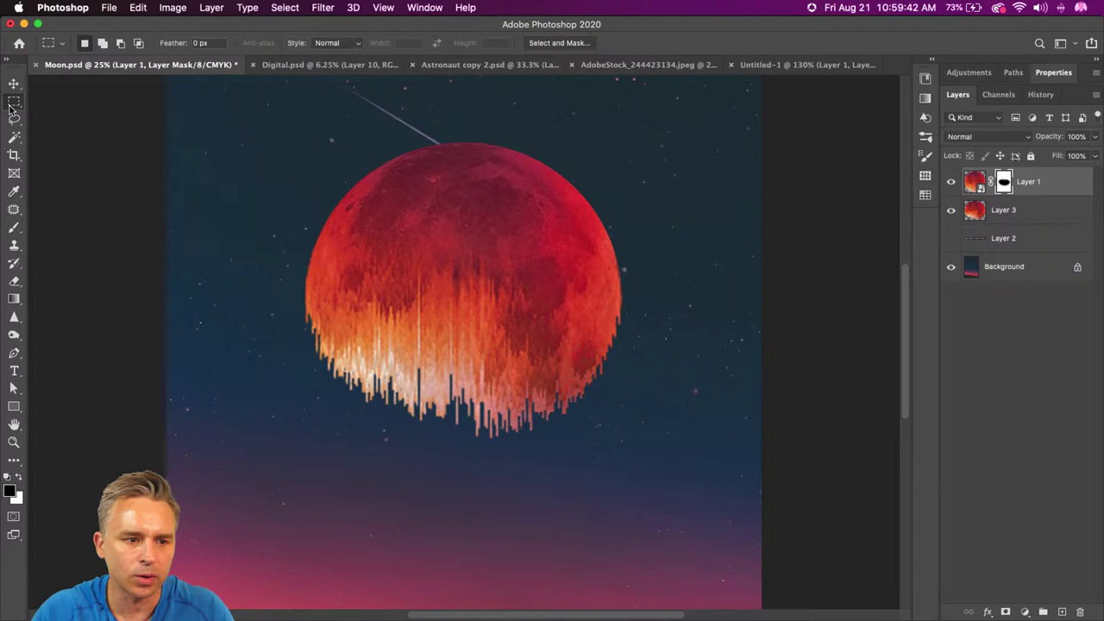
left_click(1016, 270)
key("super+a")
key("super+n")
key("Return")
key("super+v")
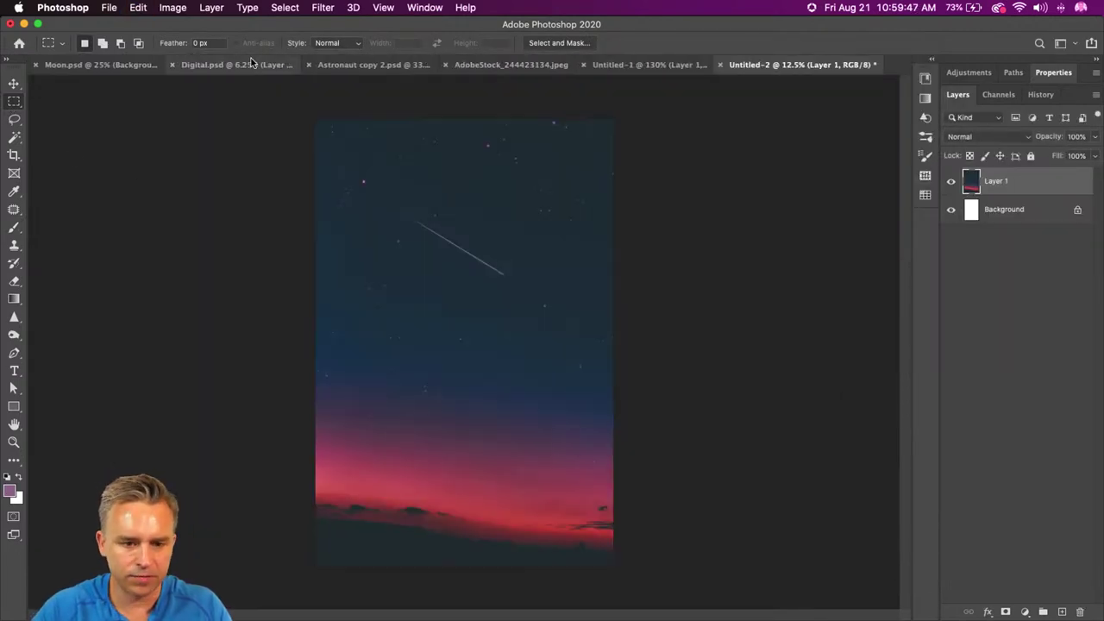
Step: Rotate the new document's canvas 90° clockwise and duplicate the sky layer
left_click(170, 7)
mouse_move(186, 142)
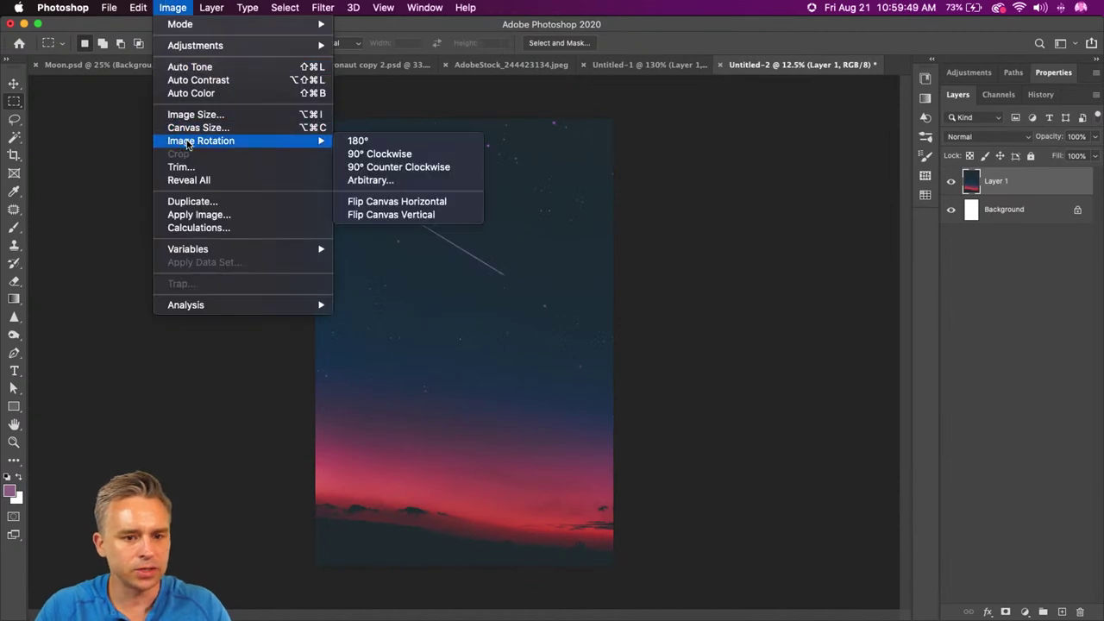
left_click(404, 157)
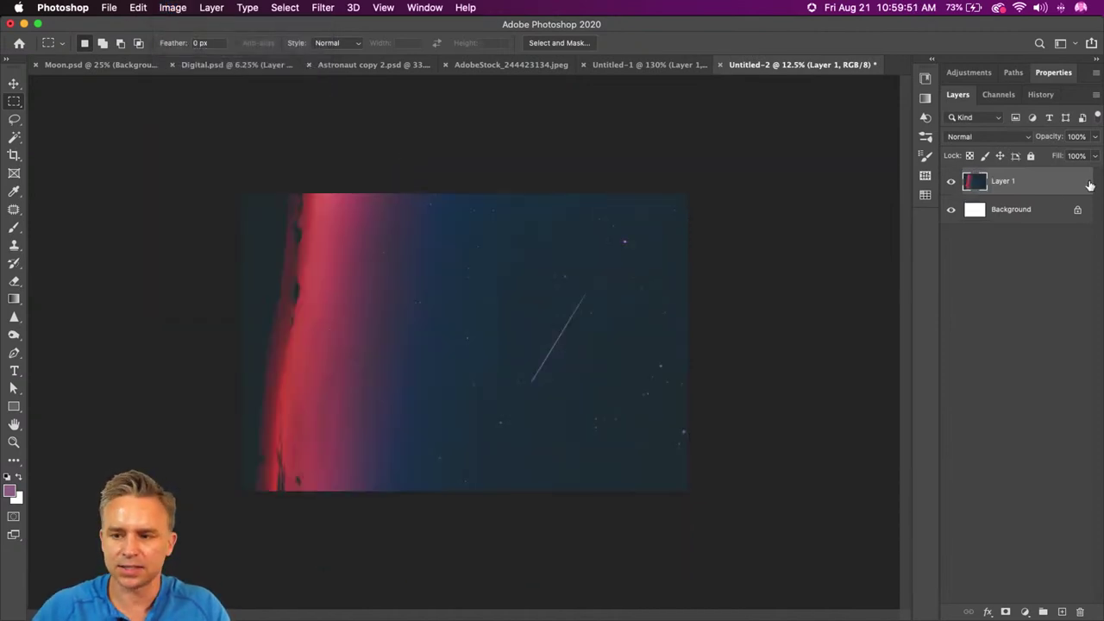
left_click(274, 7)
left_click(289, 7)
key("super+j")
left_click(308, 9)
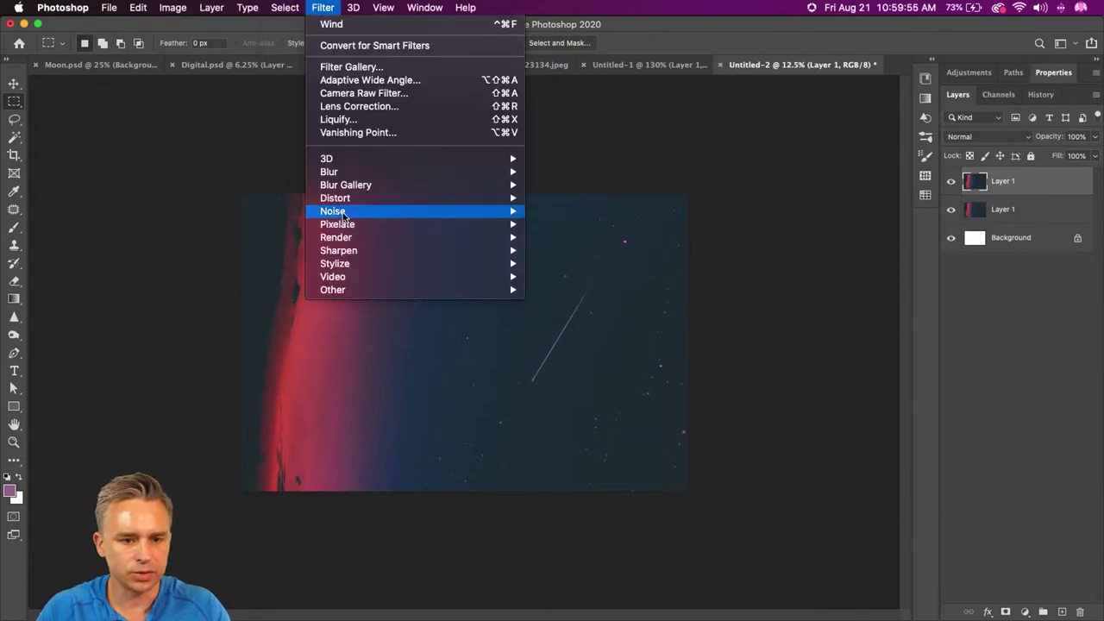
mouse_move(350, 265)
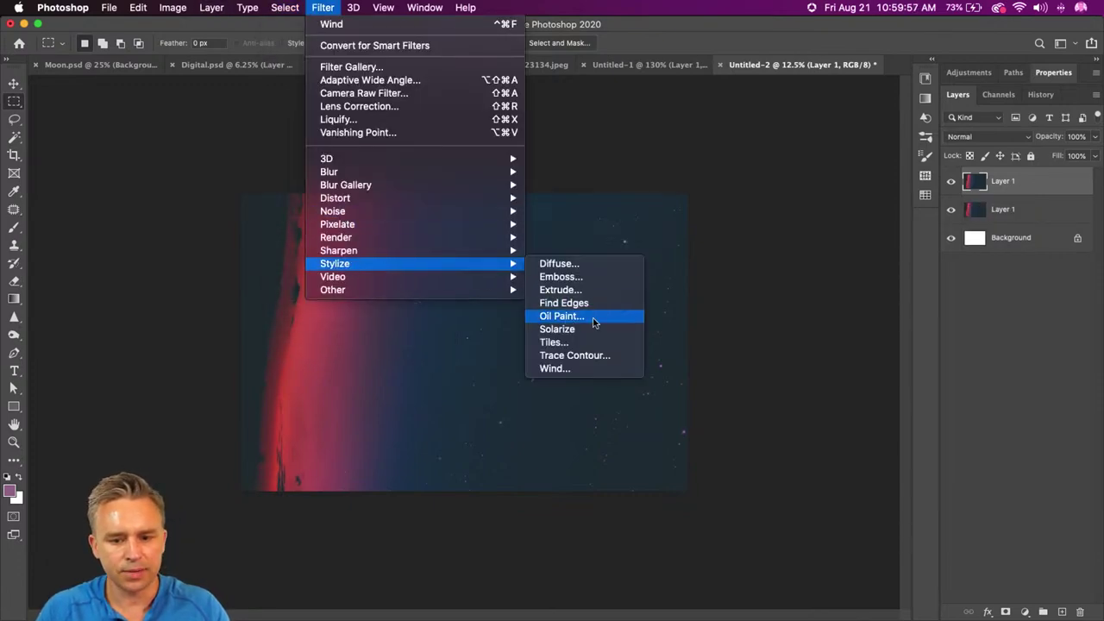
left_click(565, 369)
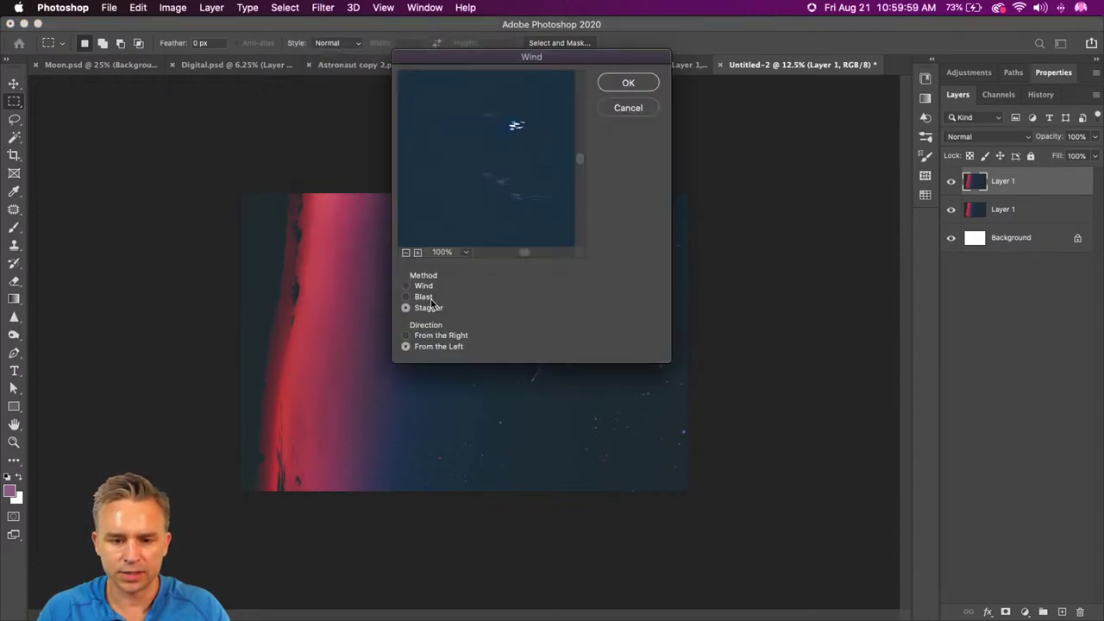
left_click(609, 107)
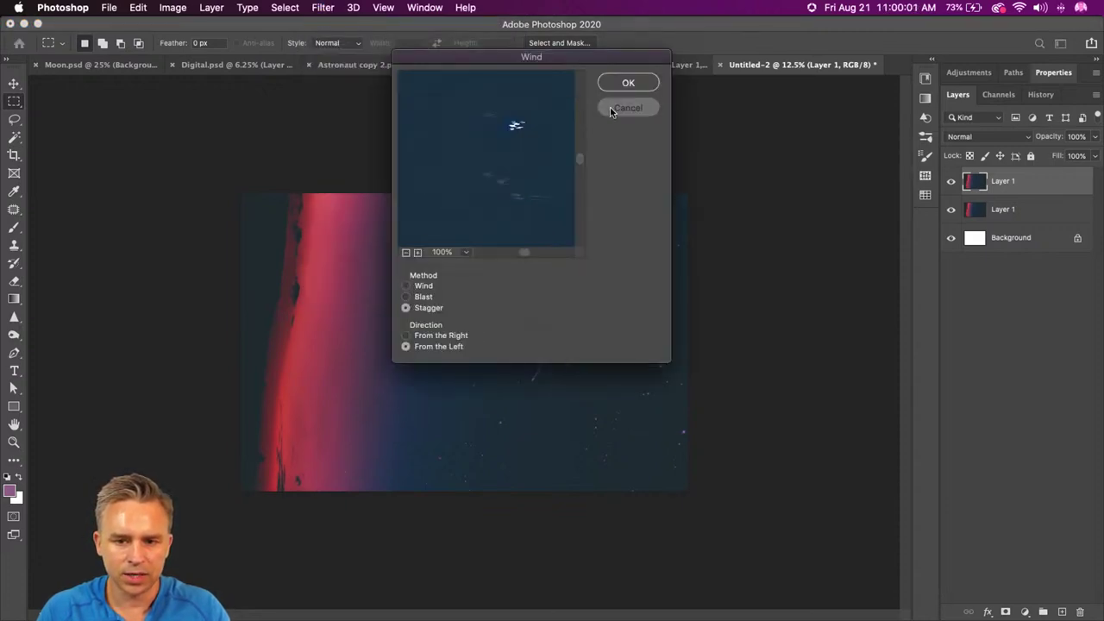
Step: Resize the sky image to a width of 1000 pixels with proportions kept, and view it at 100%
left_click(173, 8)
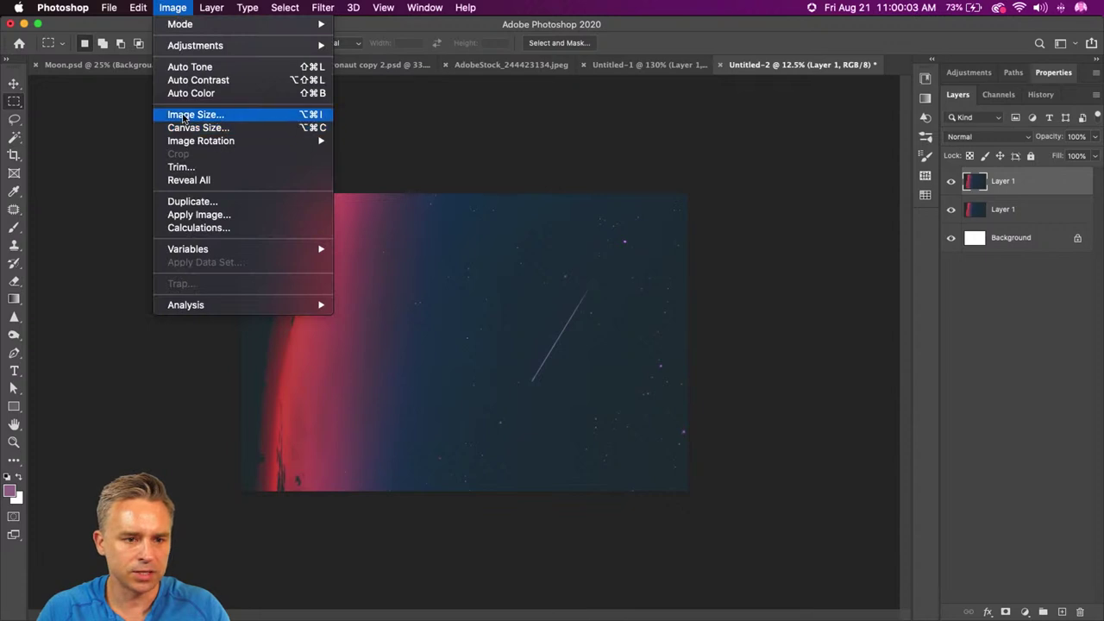
left_click(184, 116)
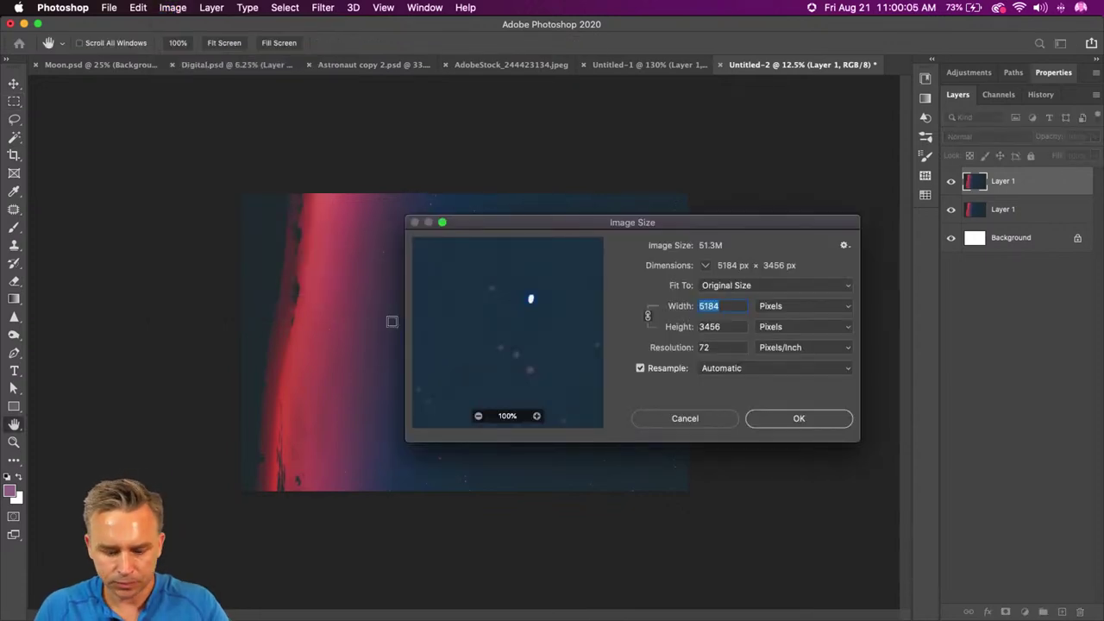
type("1000")
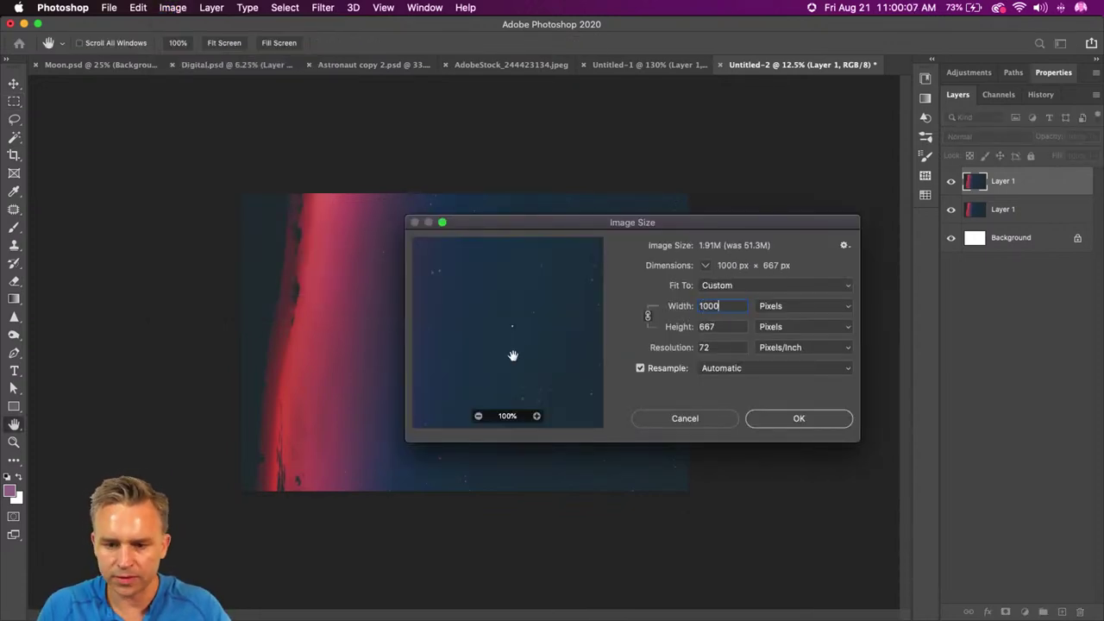
key("Return")
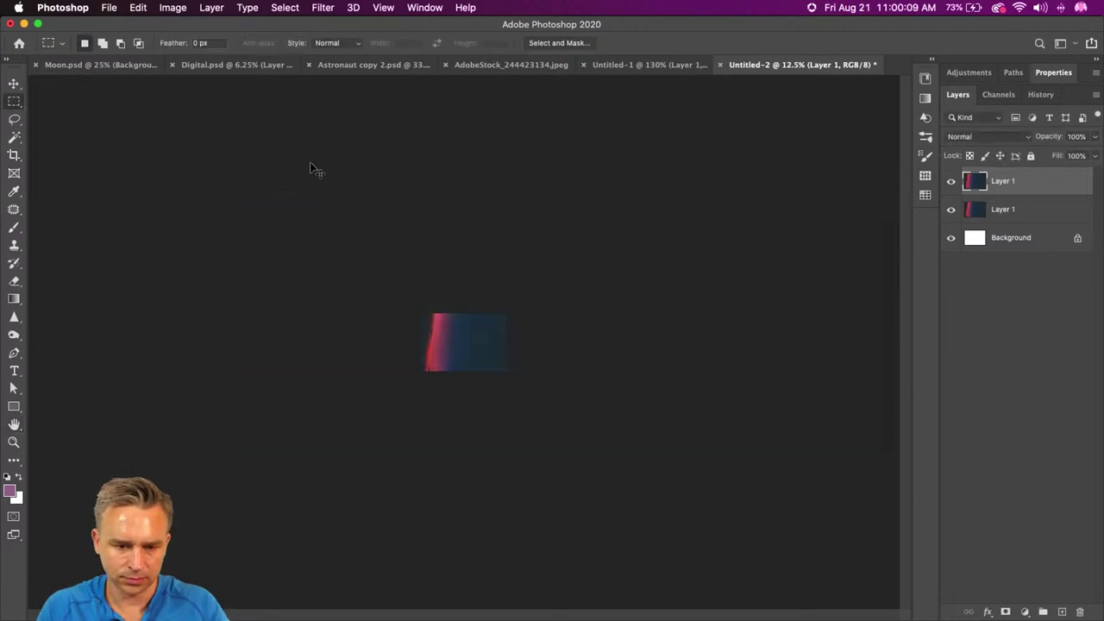
key("super+1")
key("super+equal")
key("super+minus")
Step: Start applying a filter to the top copy of the sky layer
left_click(207, 7)
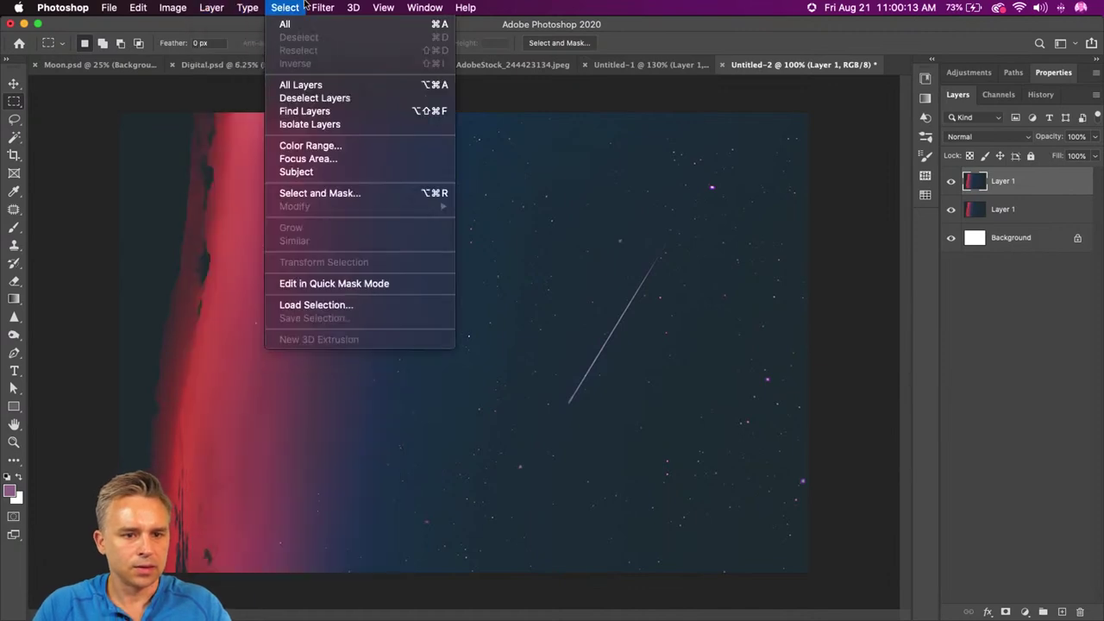
Step: Apply the Wind filter to the top sky layer using the Stagger method from the left
mouse_move(351, 238)
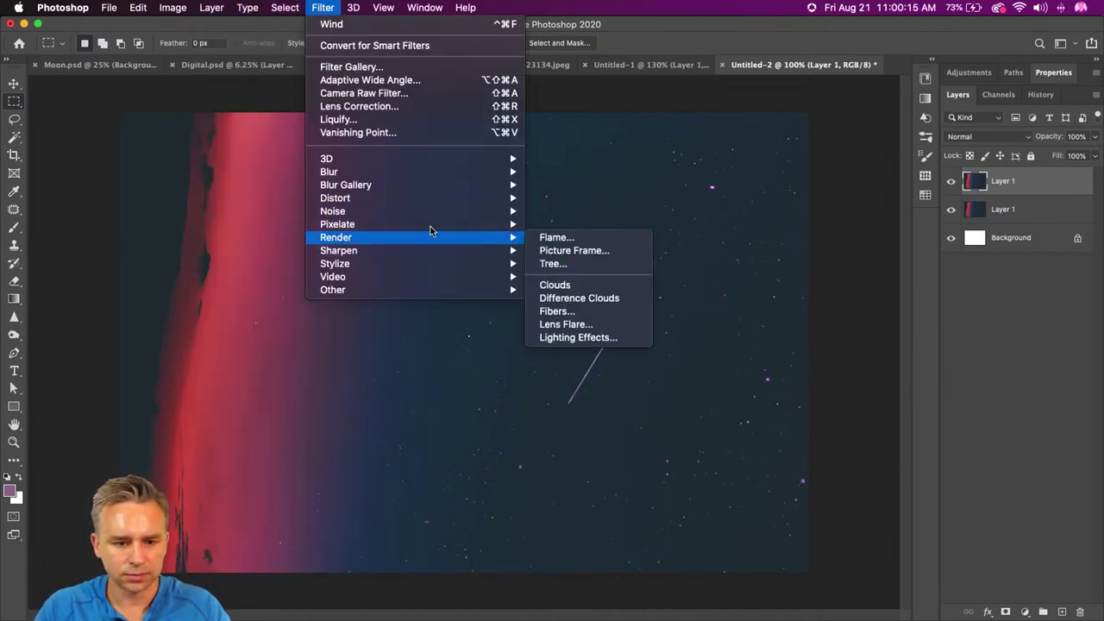
mouse_move(500, 264)
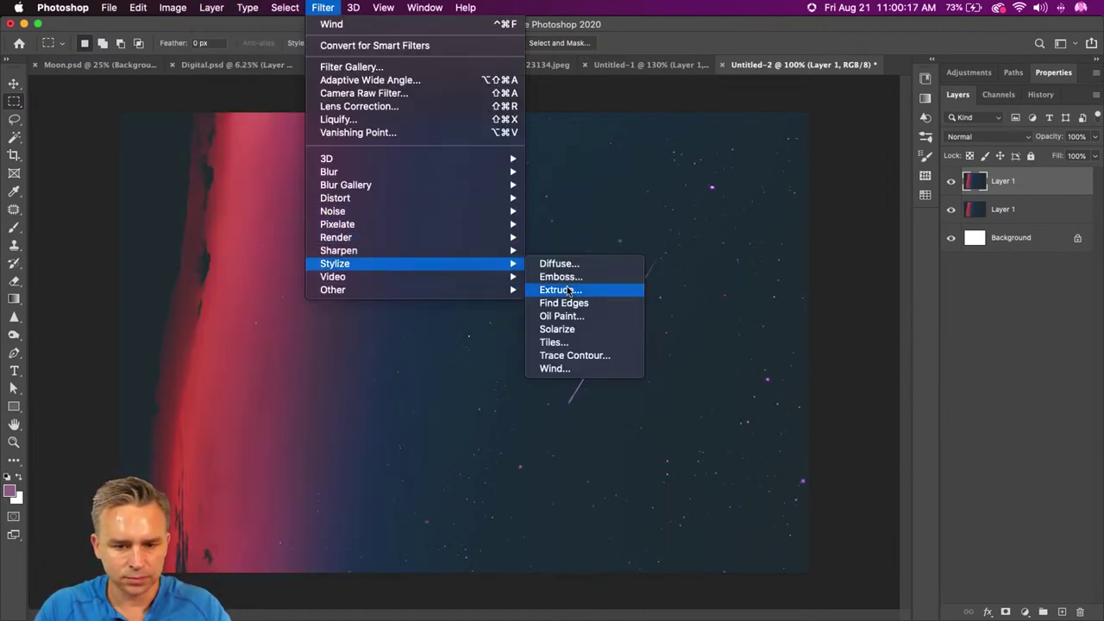
left_click(555, 368)
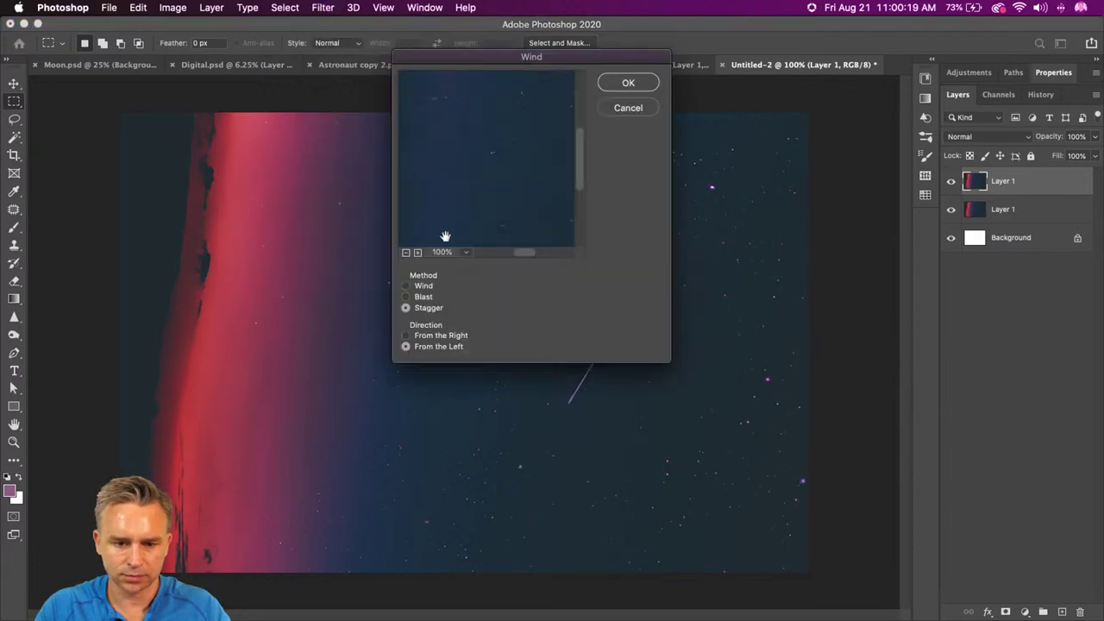
left_click_drag(419, 197, 635, 264)
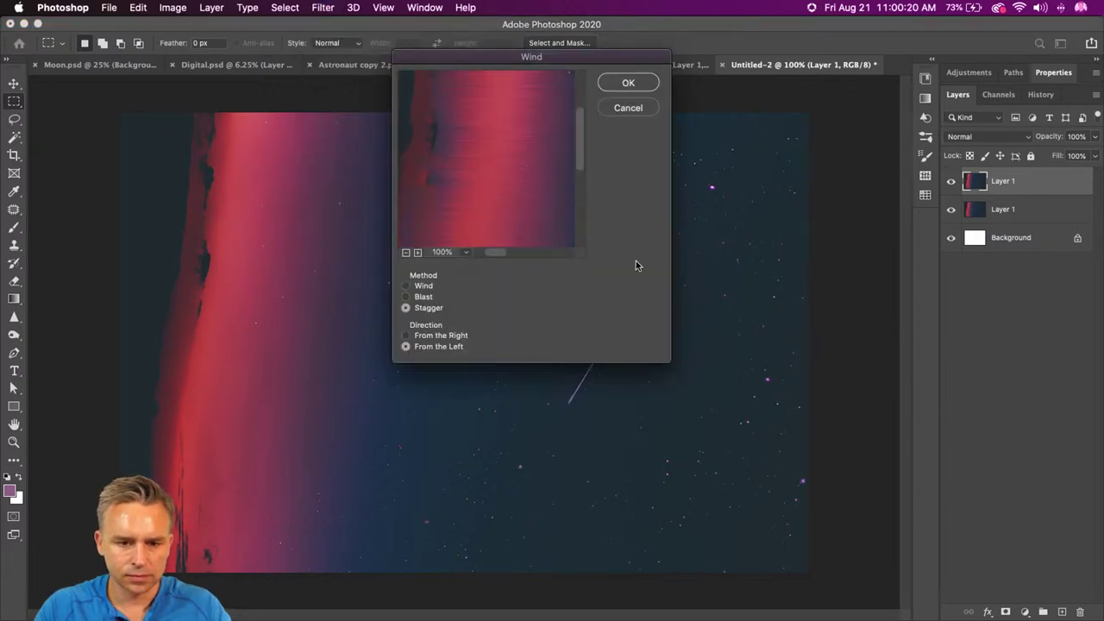
left_click(405, 252)
left_click(405, 251)
left_click(405, 252)
left_click(406, 251)
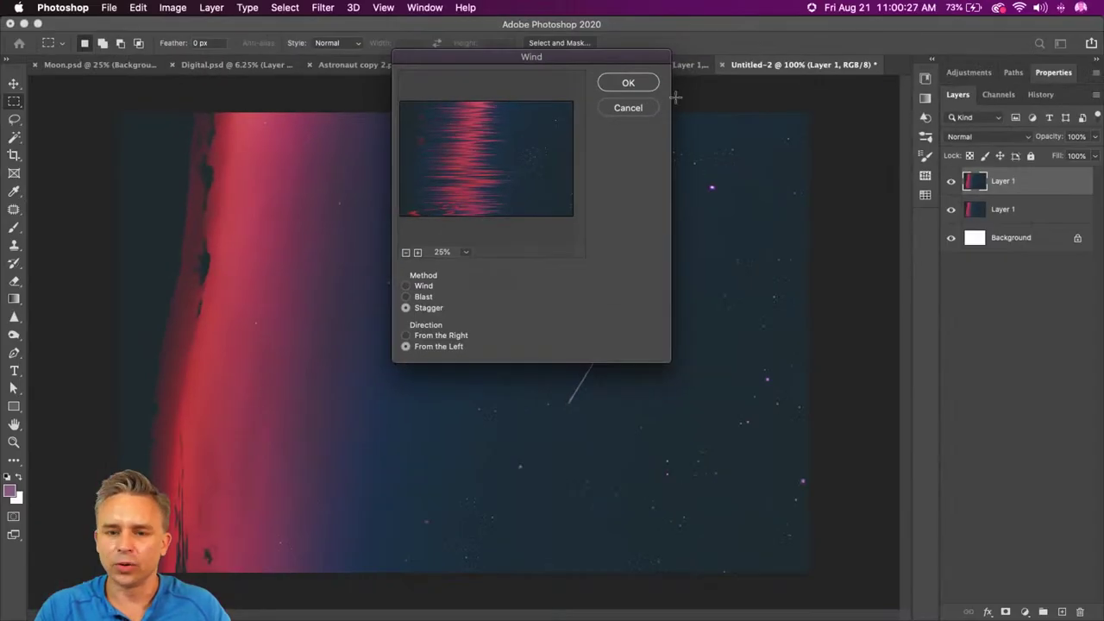
left_click(642, 86)
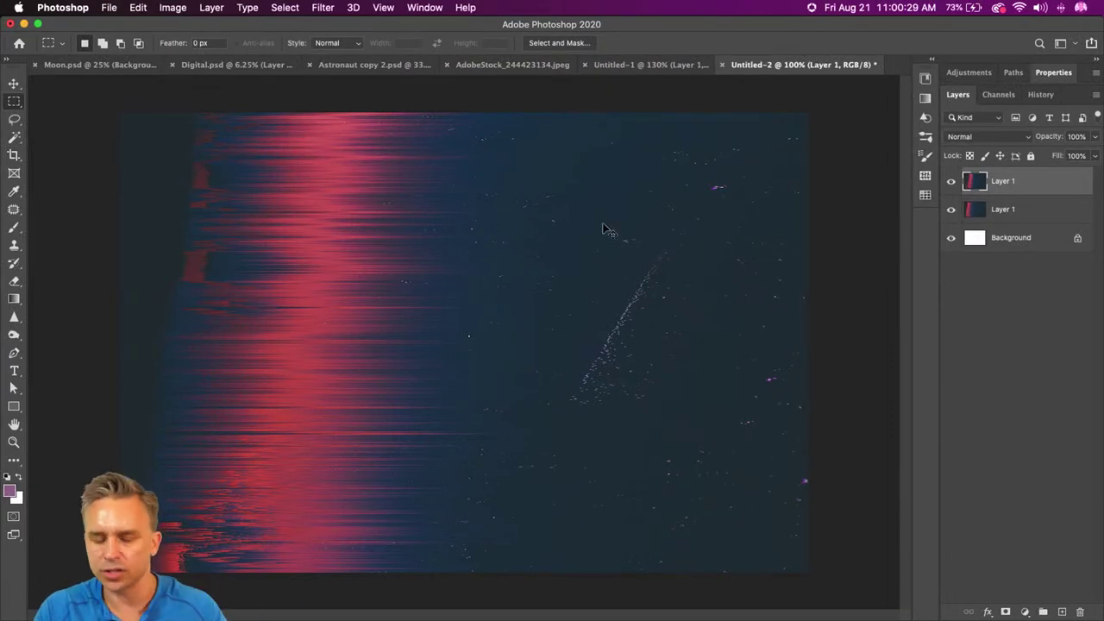
Step: Copy the entire wind-filtered sky, close Untitled-2 without saving, and paste it into Moon.psd above the Background
key("super+a")
key("super+w")
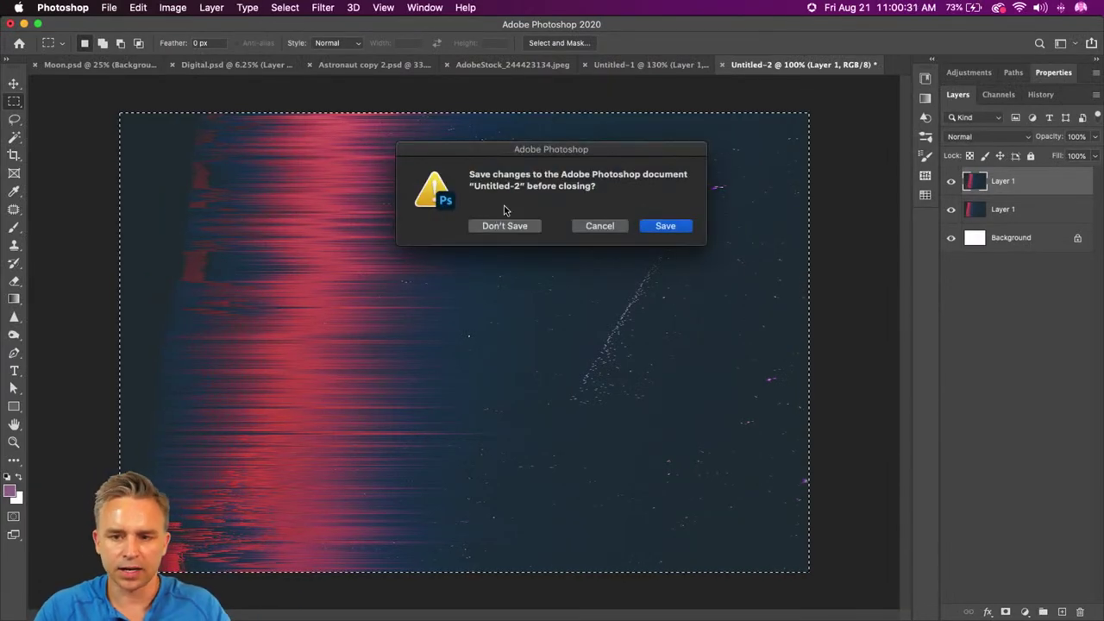
left_click(504, 224)
key("super+v")
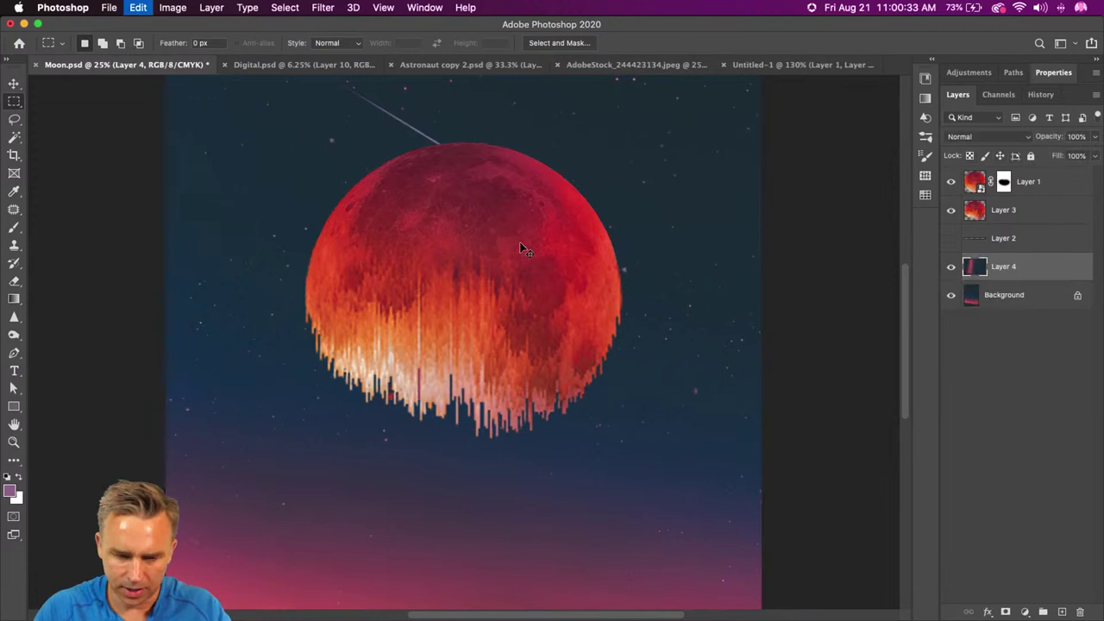
Step: Rotate the pasted sky layer by -90 degrees and scale it to 521.22% so it covers the canvas behind the moon
key("super+t")
left_click_drag(369, 272, 366, 480)
left_click_drag(404, 256, 63, 167)
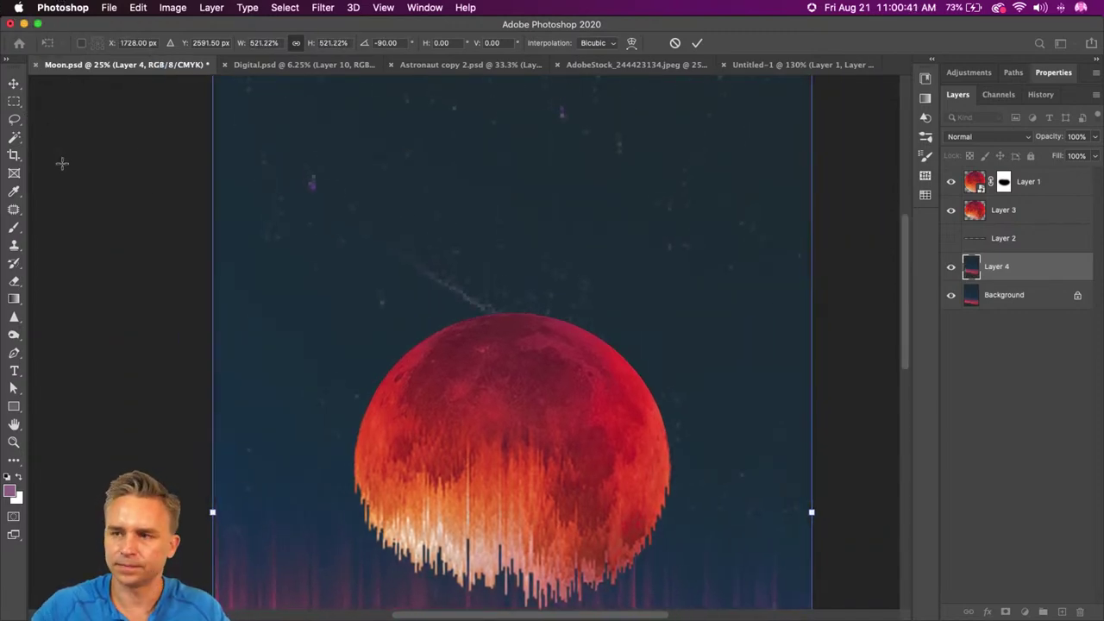
key("Return")
key("super+minus")
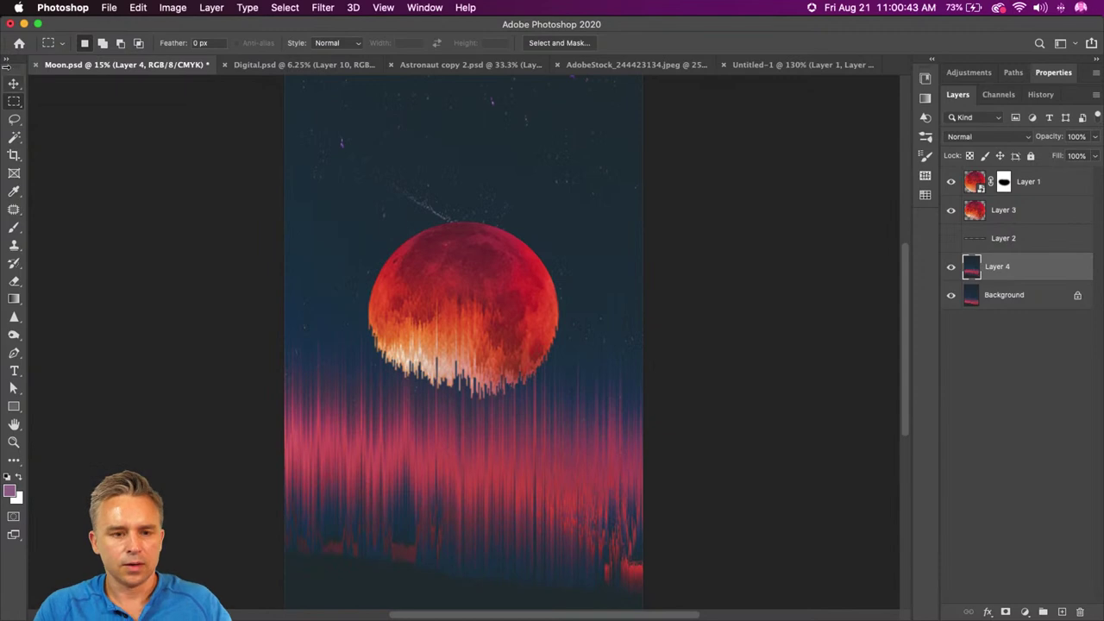
Step: Move the moon's Layer 1 and Layer 3 together straight up to the top of the poster
left_click(14, 84)
left_click(1034, 211)
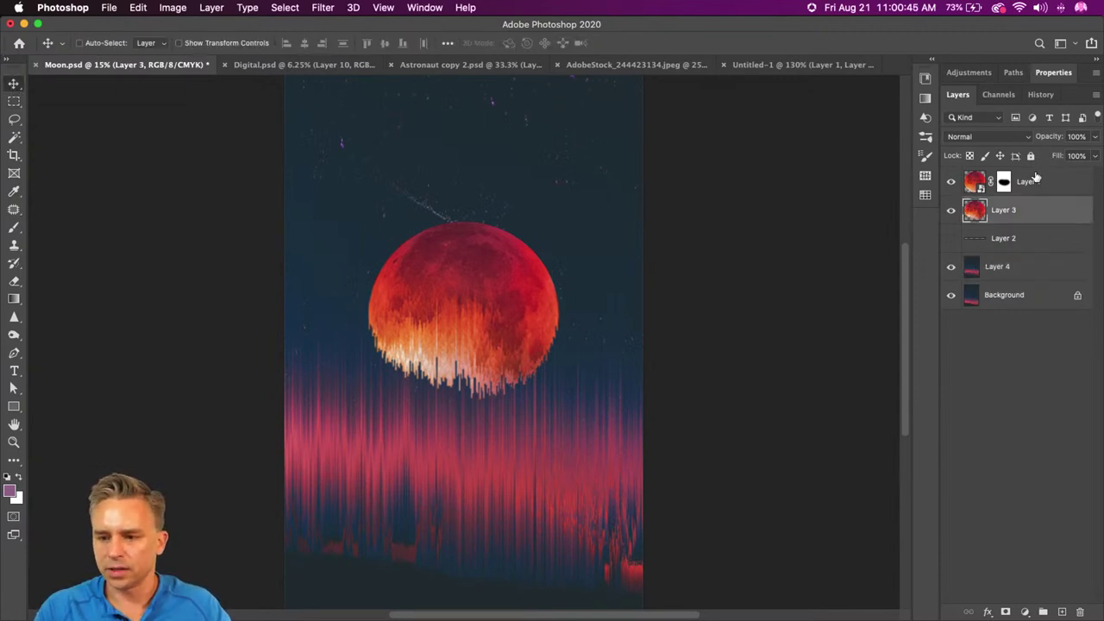
left_click(1033, 181)
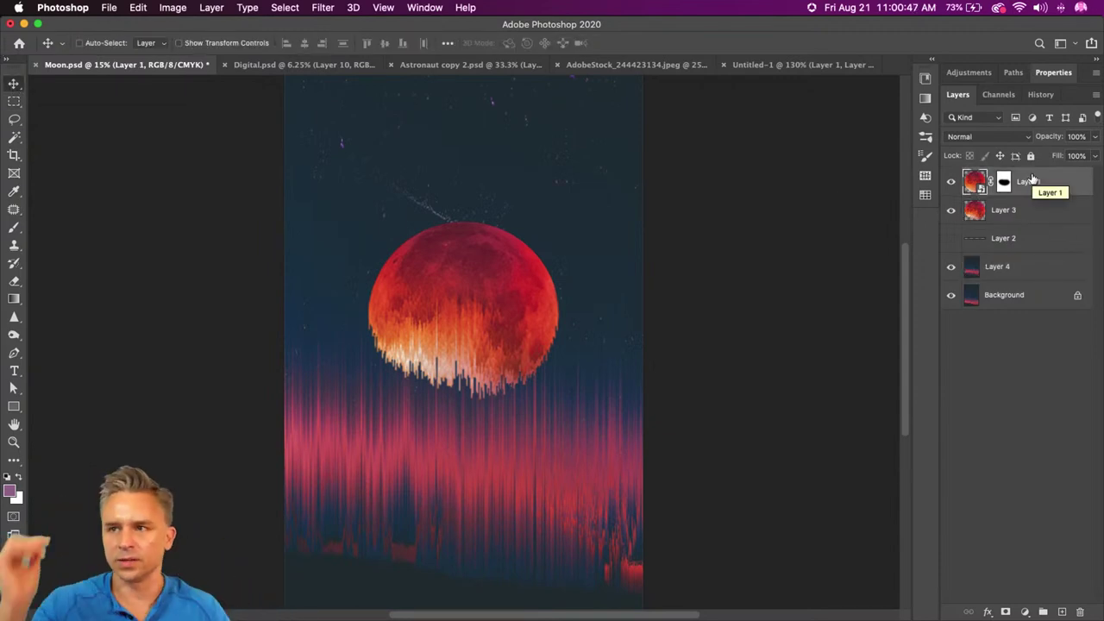
left_click(1017, 209, "shift")
left_click_drag(458, 320, 460, 173)
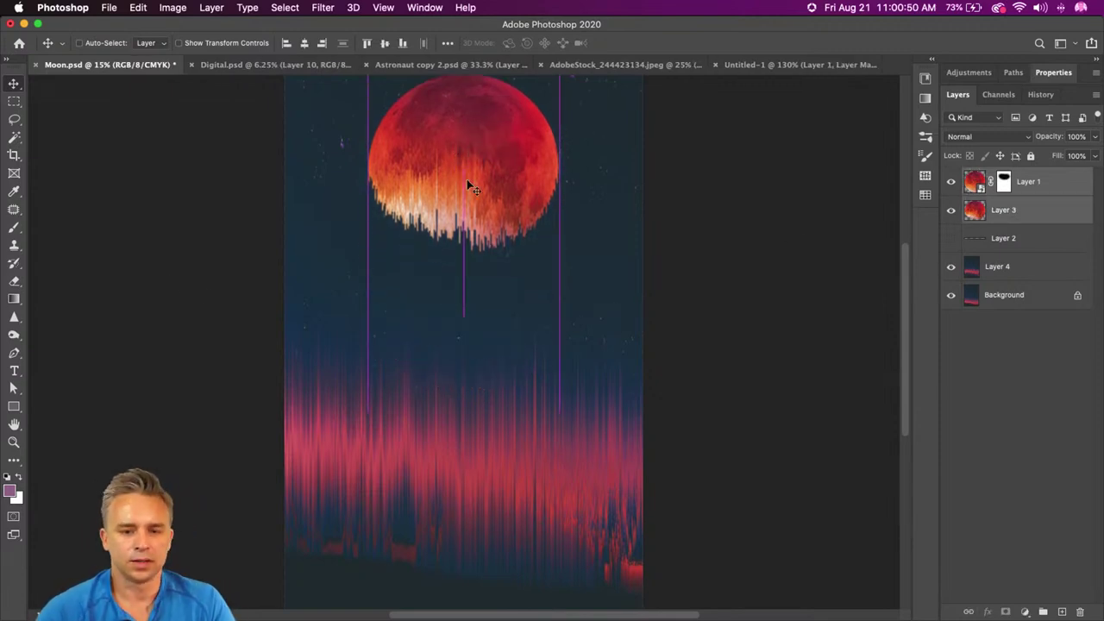
Step: Duplicate Layer 3 and convert the copy to a Smart Object, with the other moon layers hidden
left_click(1050, 222)
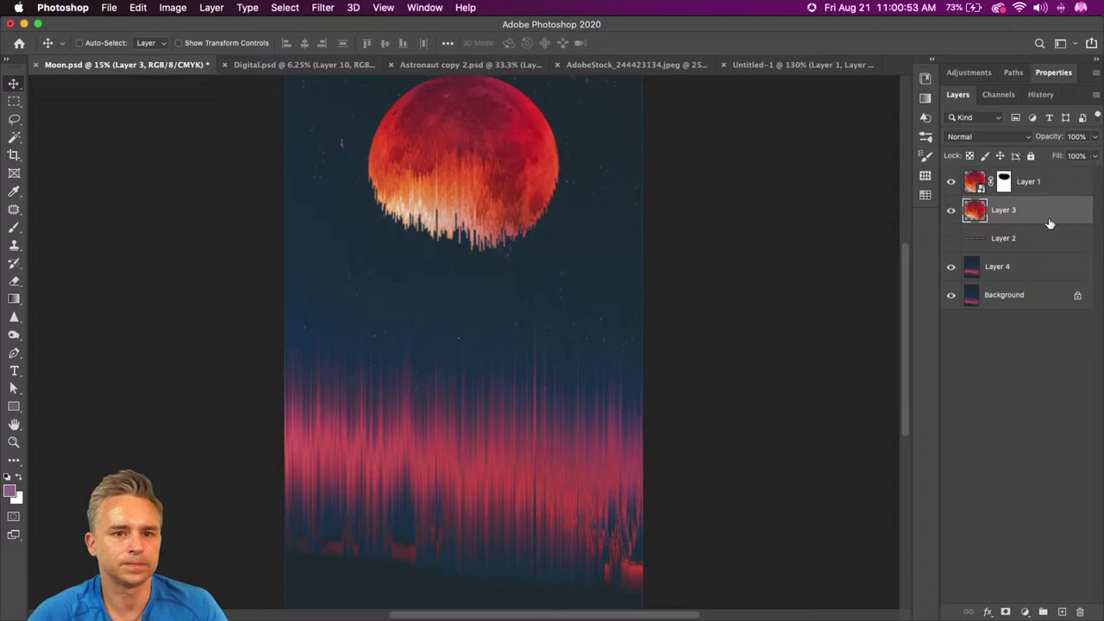
left_click(951, 210)
left_click(951, 210)
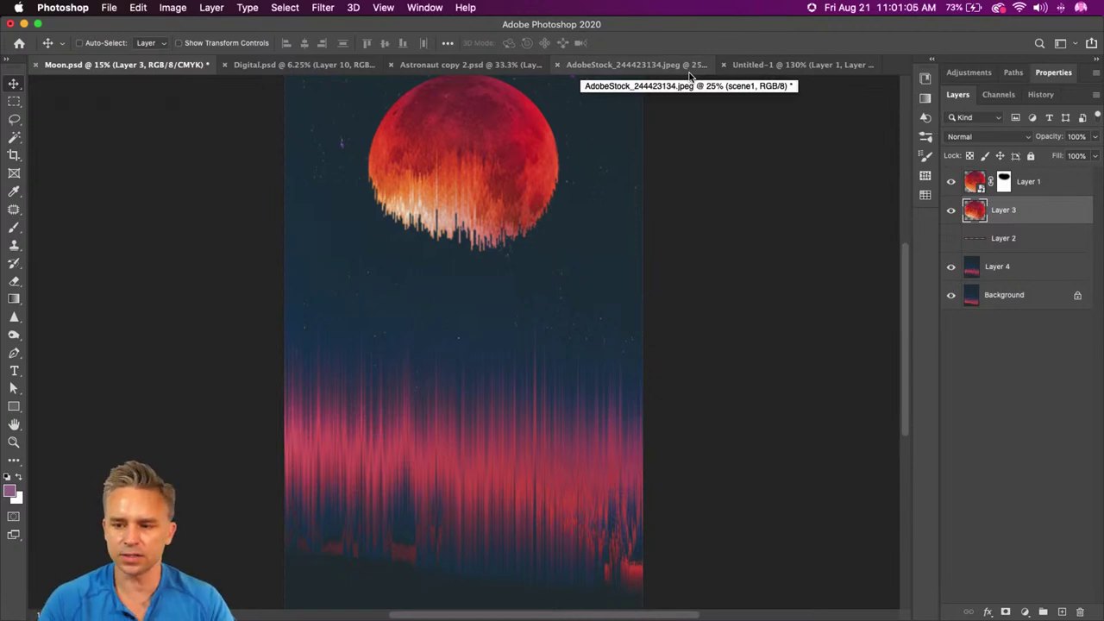
left_click(951, 182)
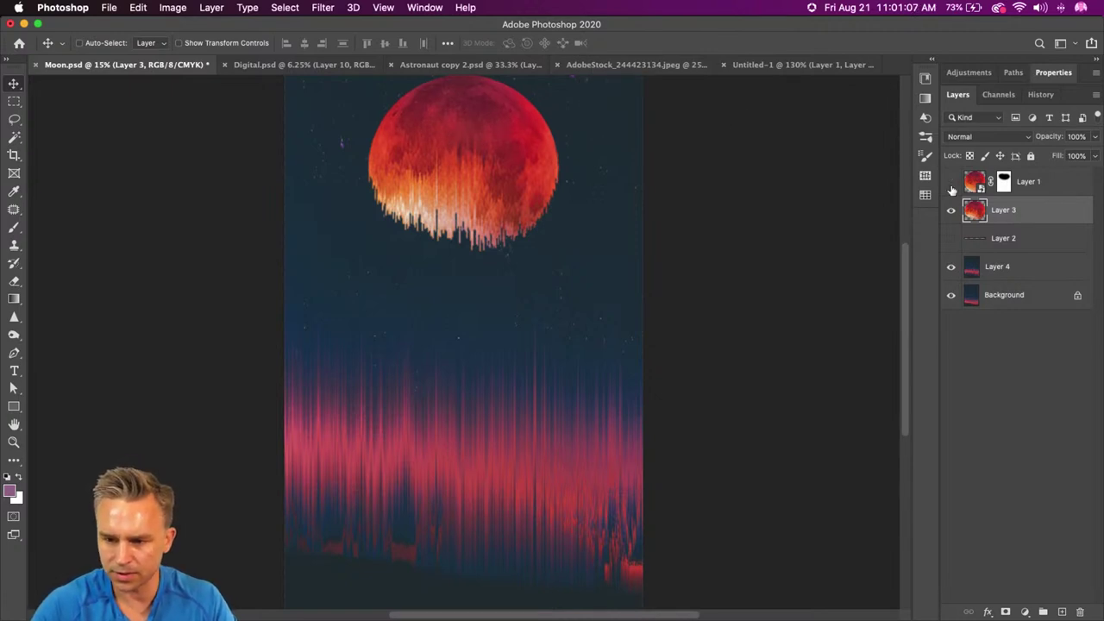
key("super+j")
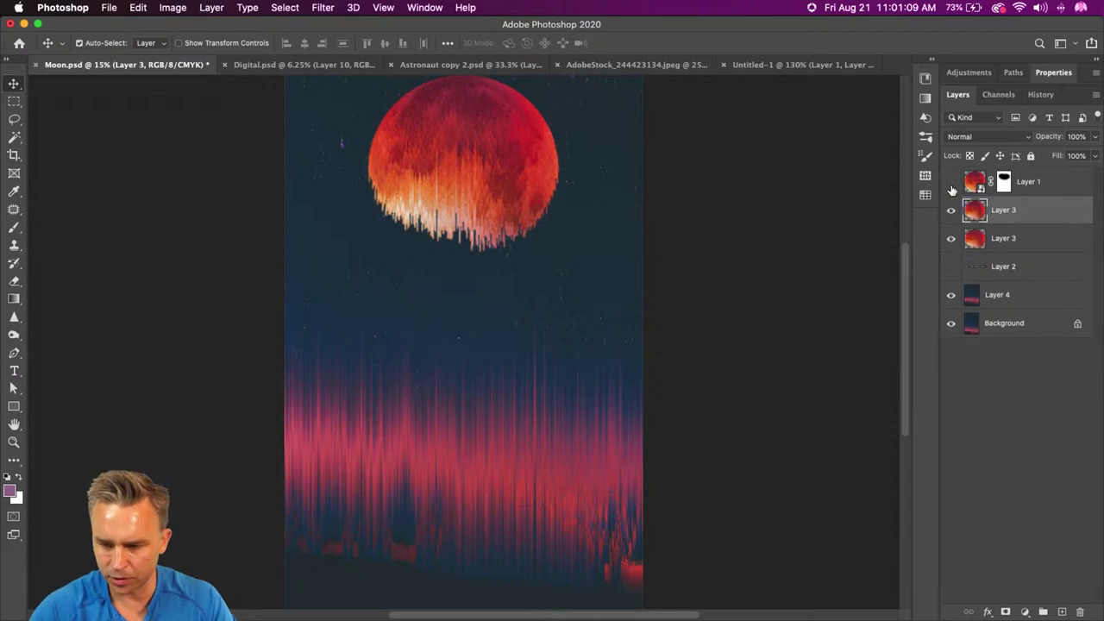
left_click(950, 238)
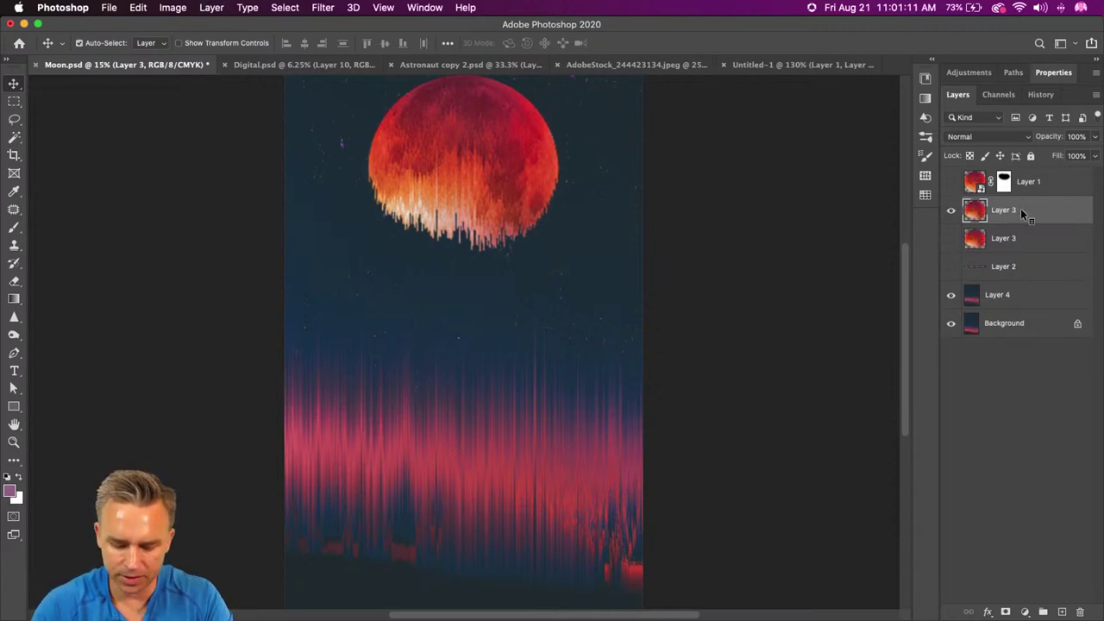
key("super+shift+s")
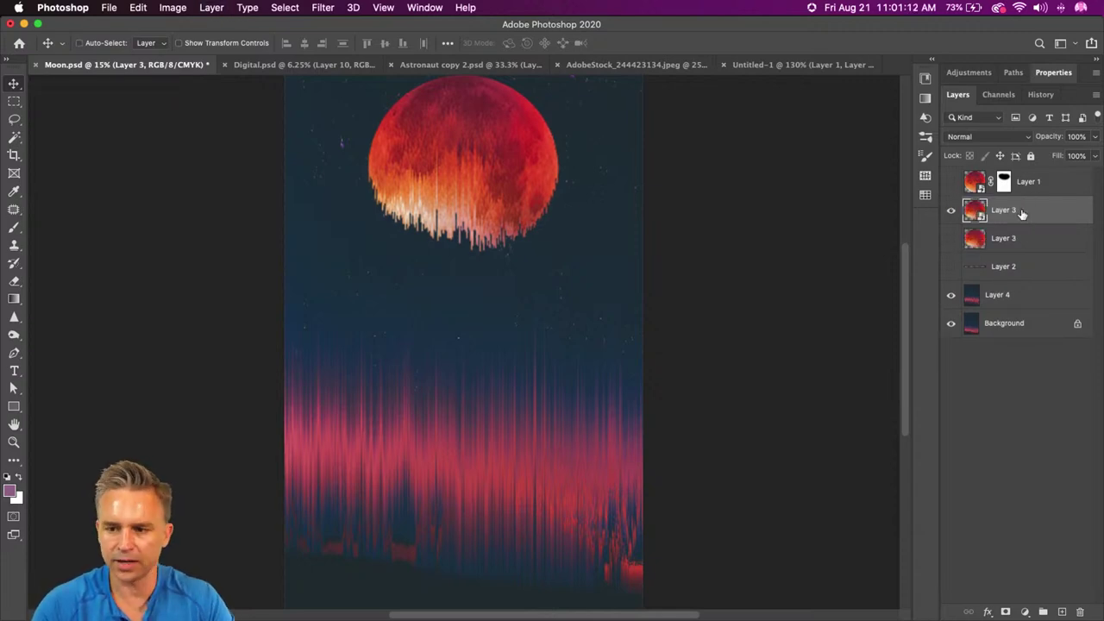
left_click(311, 6)
mouse_move(349, 159)
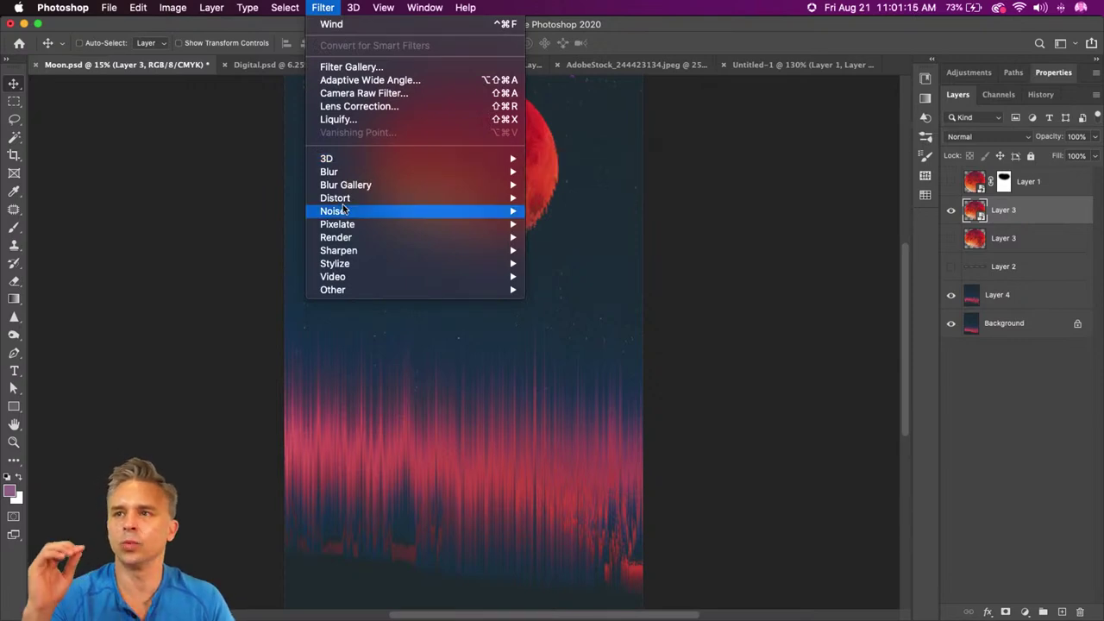
key("Escape")
key("super+0")
key("super+equal")
left_click_drag(409, 94, 402, 390)
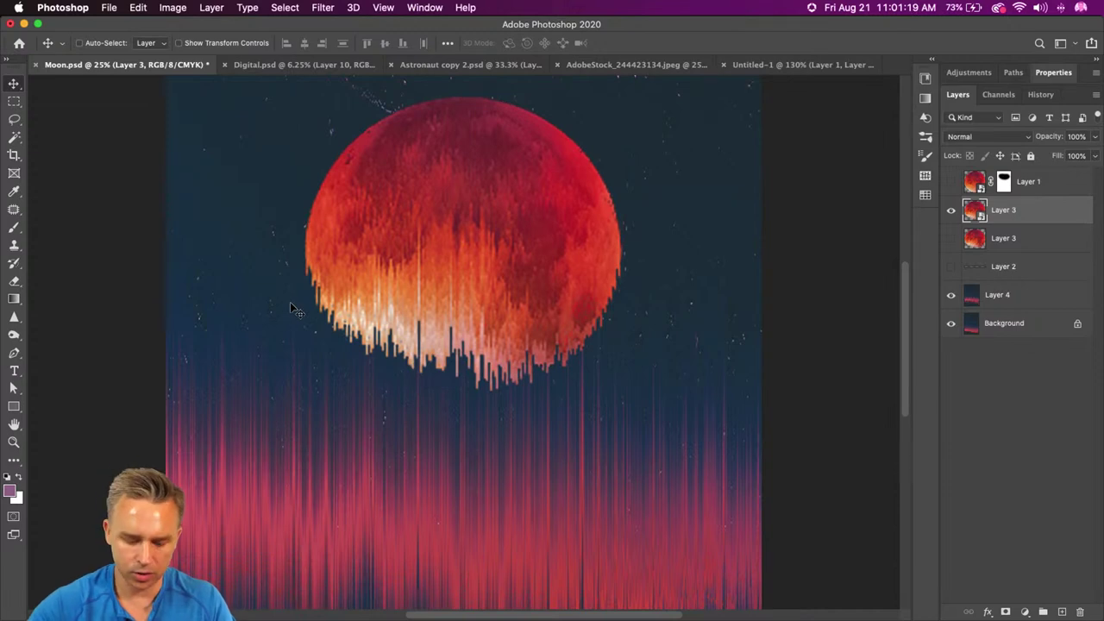
key("super+z")
left_click_drag(325, 242, 366, 417)
key("super+z")
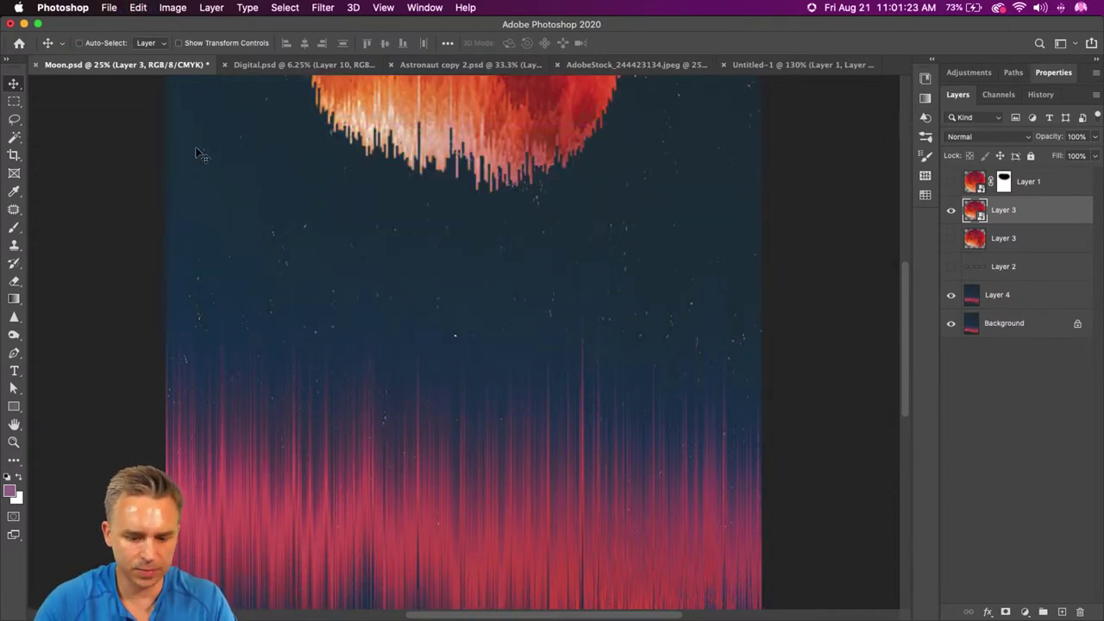
scroll(532, 255, "up", 5)
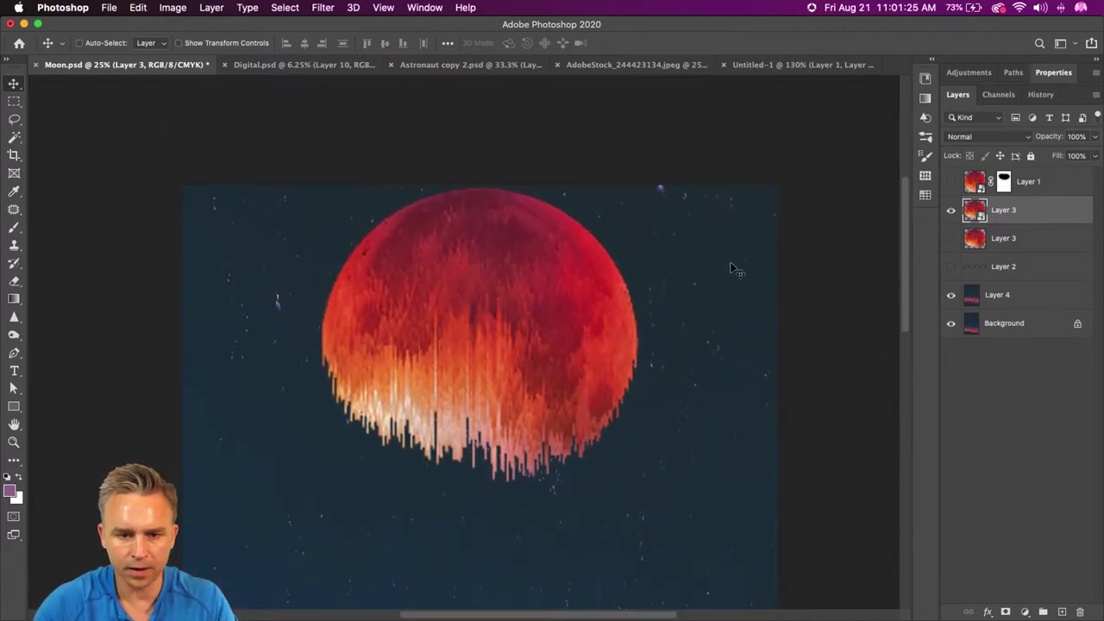
Step: Apply a Motion Blur to the Smart Object moon copy with an angle of -90° and a distance of 719 pixels
left_click(322, 8)
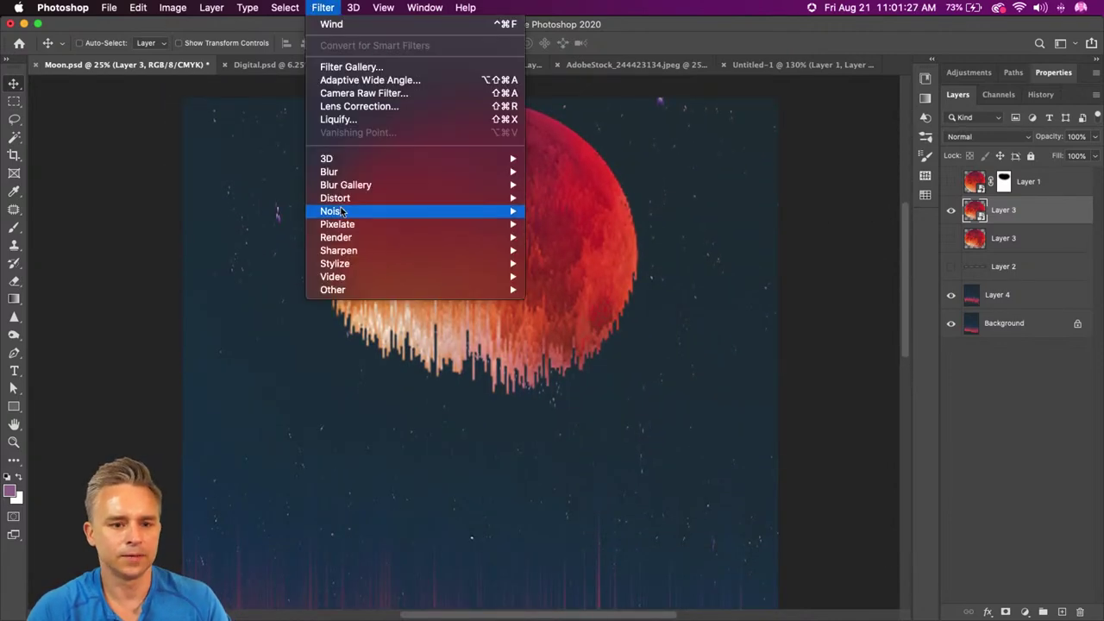
mouse_move(344, 187)
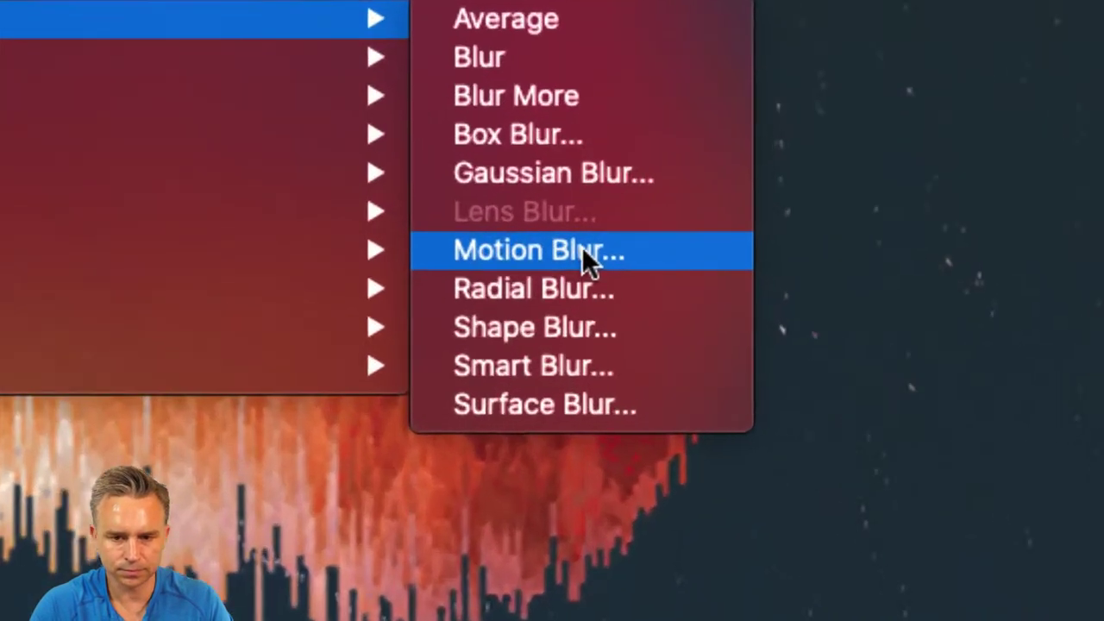
left_click(582, 250)
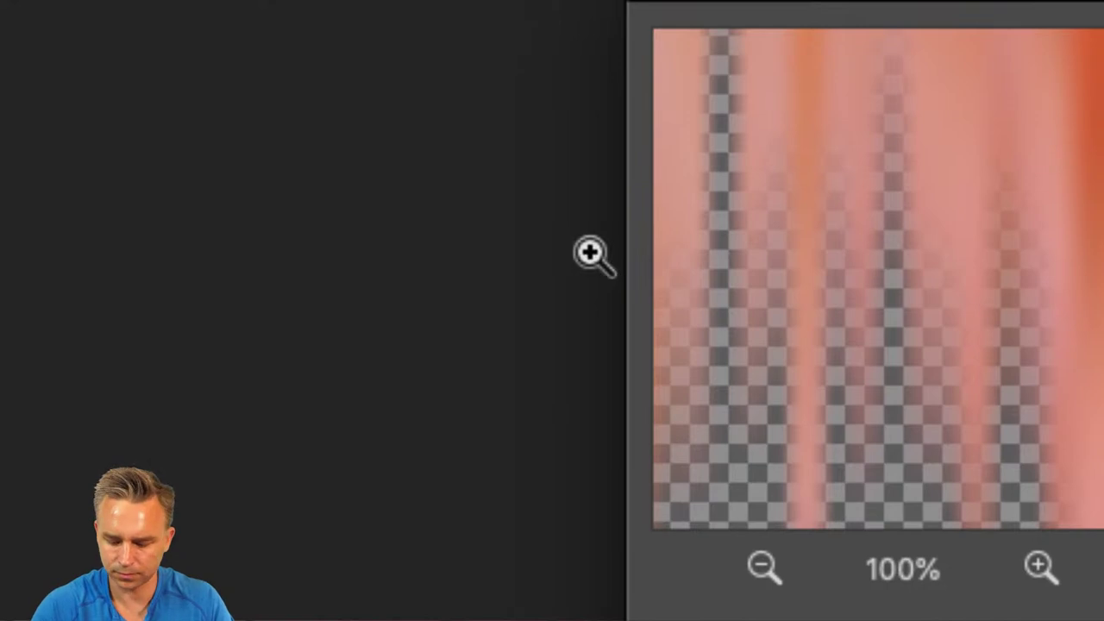
left_click_drag(663, 53, 727, 296)
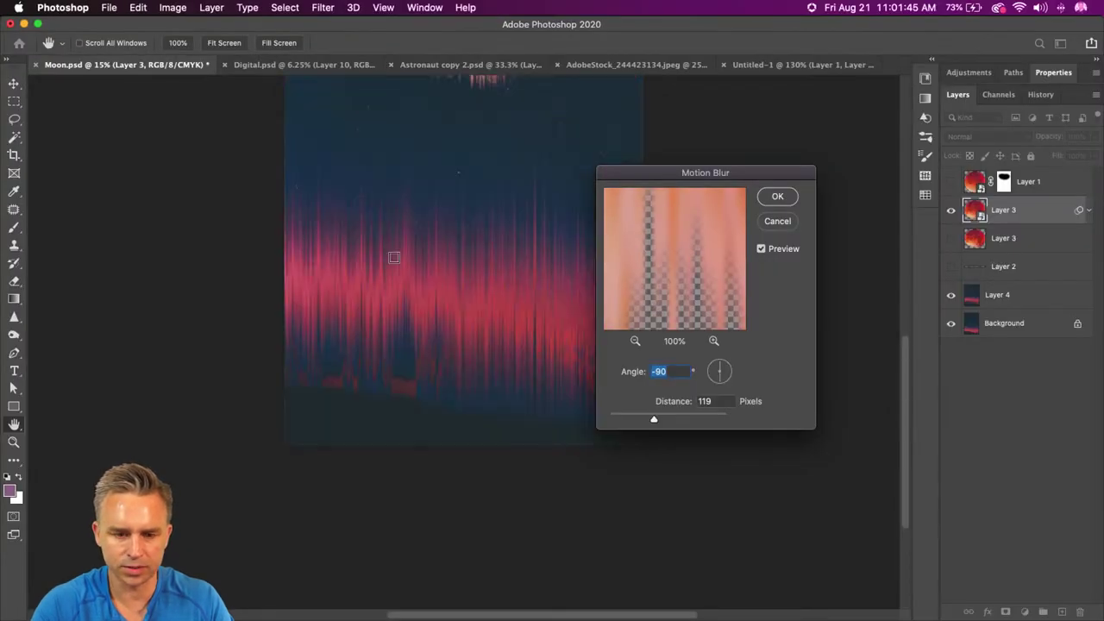
left_click_drag(661, 172, 591, 172)
left_click_drag(584, 419, 703, 418)
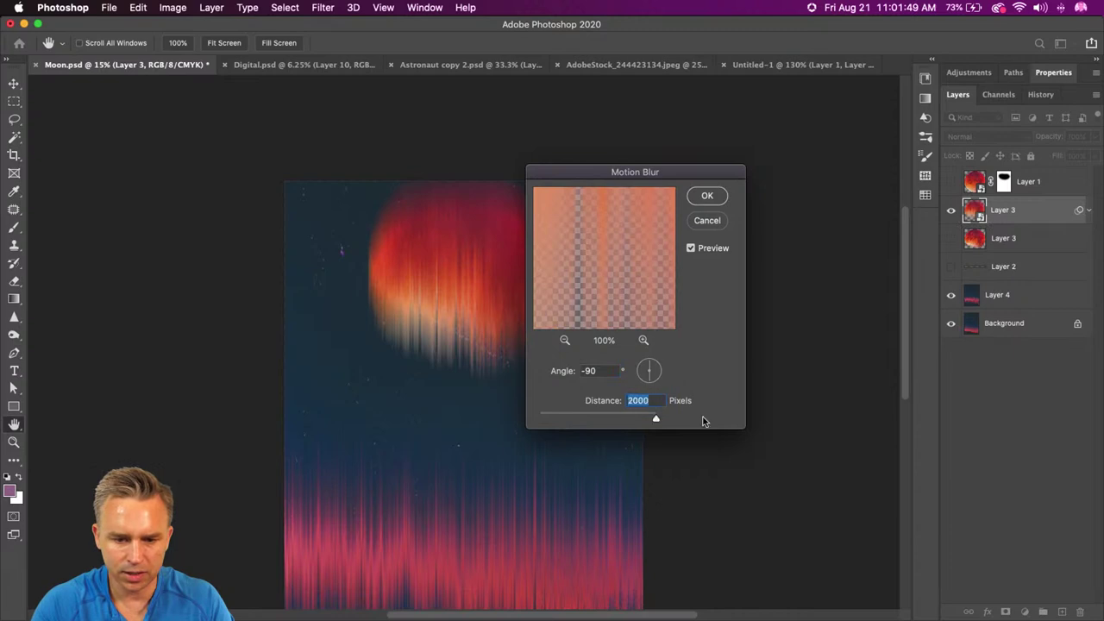
left_click_drag(604, 412, 627, 418)
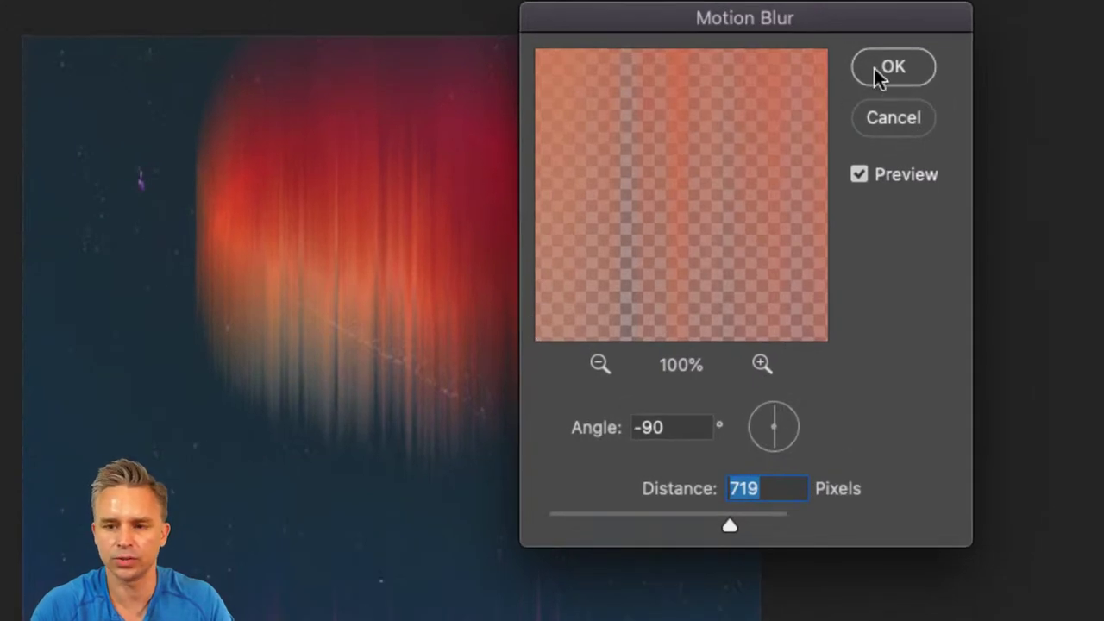
left_click(873, 68)
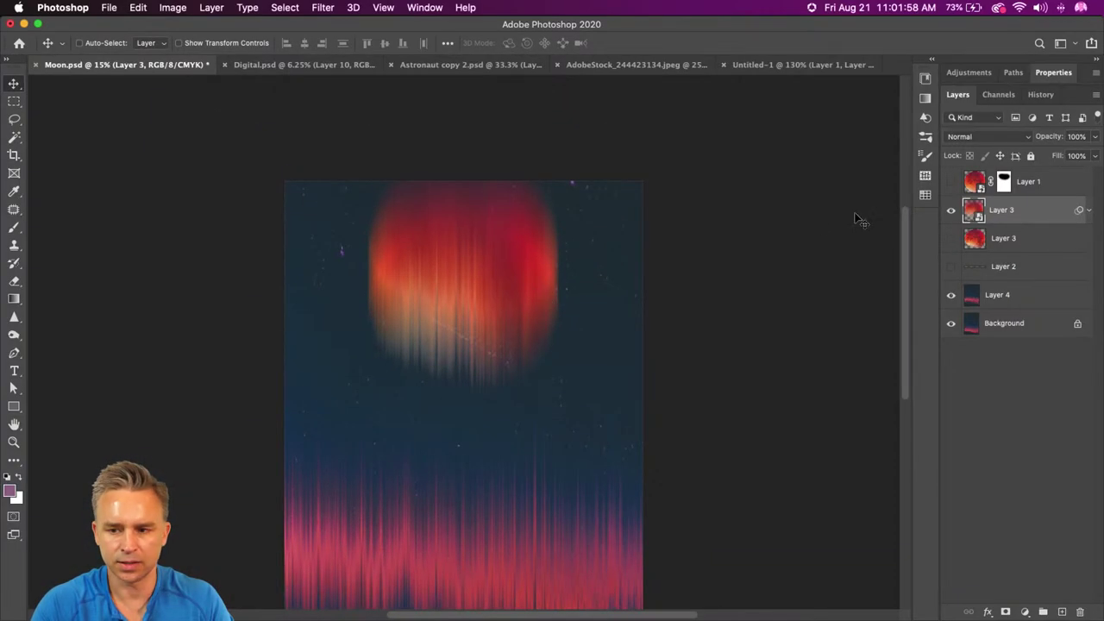
Step: Reorder the blurred moon copy below the sharp Layer 3 and show all the moon layers again
left_click_drag(1019, 213, 950, 253)
left_click(951, 210)
left_click(951, 182)
Step: Set the blurred moon layer to Color Dodge blending and position it so its streaks extend slightly below the sharp moon
mouse_move(293, 322)
left_mouse_down()
mouse_move(286, 363)
mouse_move(303, 365)
left_mouse_up()
left_click(987, 136)
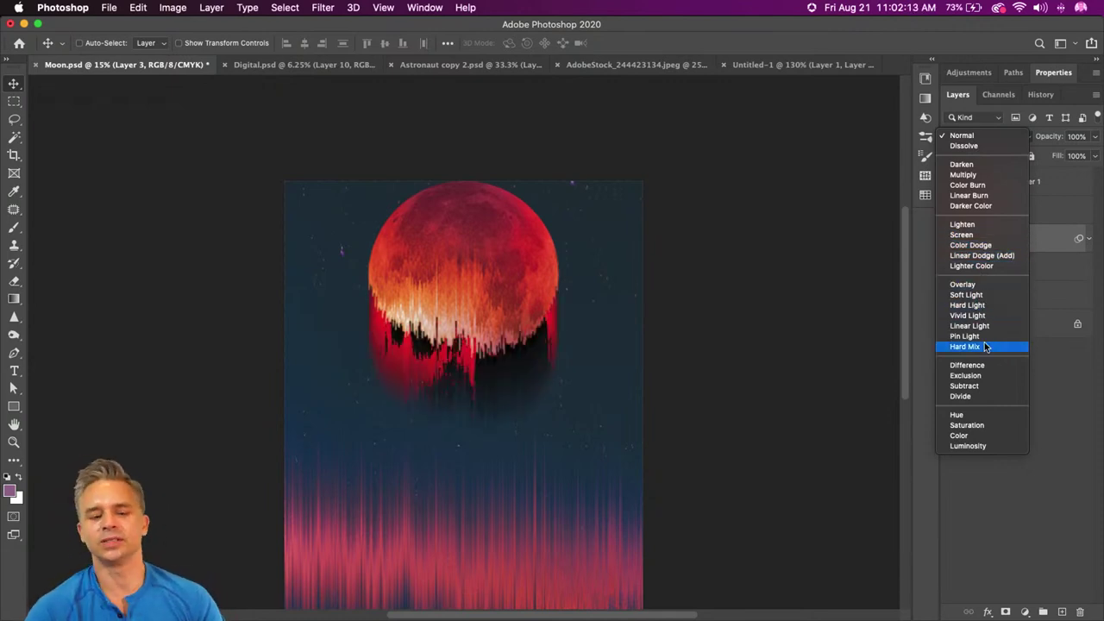
left_click(984, 244)
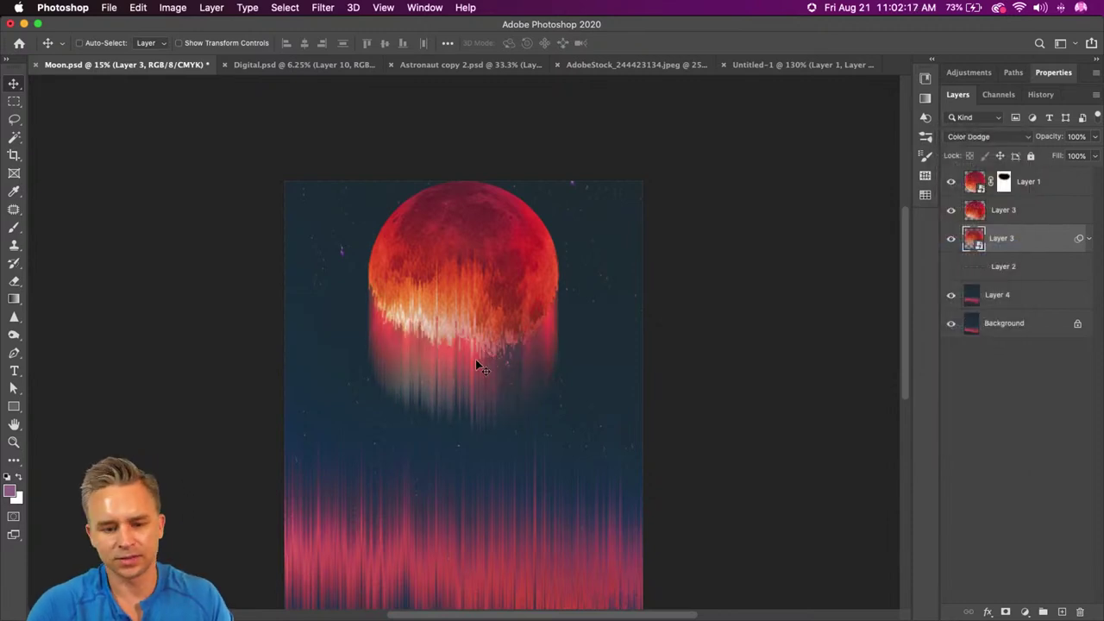
left_click_drag(387, 362, 383, 322)
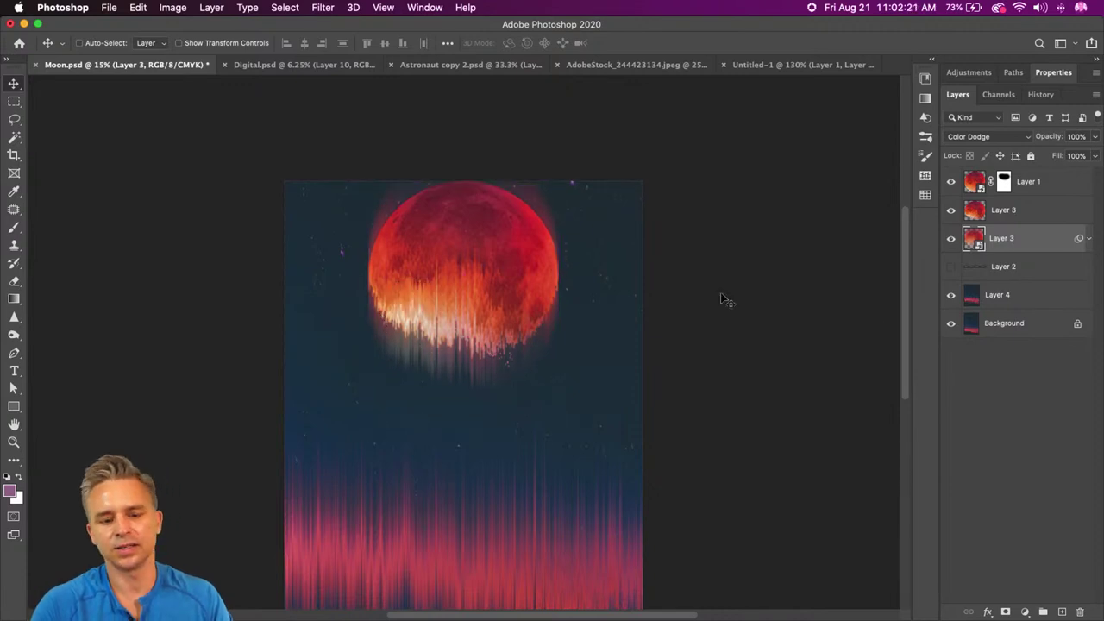
Step: Add a layer mask to the blurred moon layer and paint black on it to hide the glow around the moon's upper part
left_click(1005, 612)
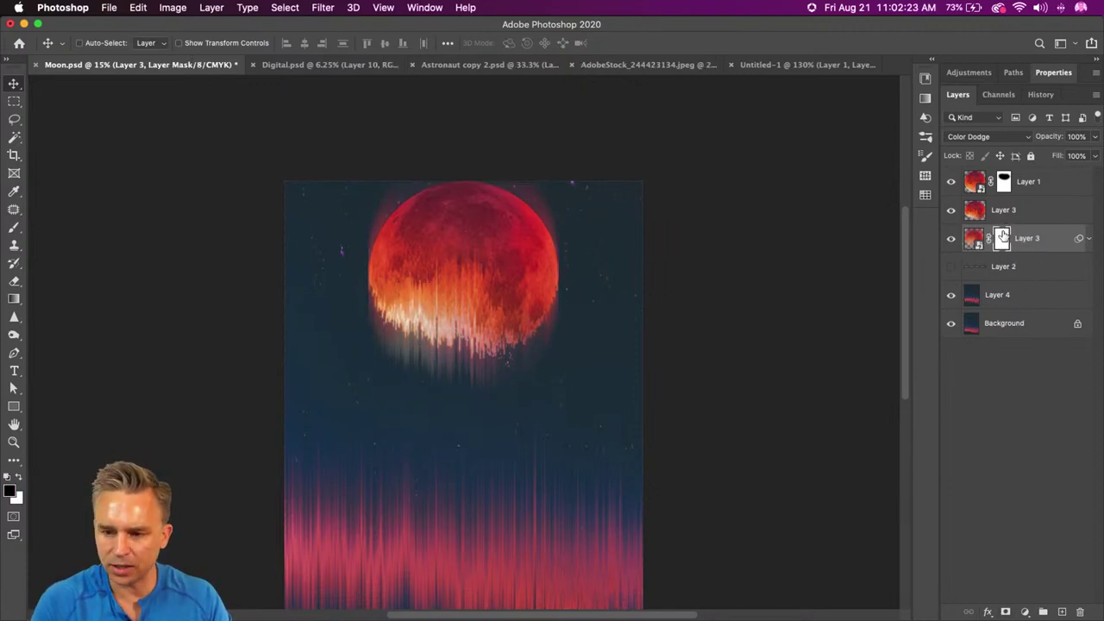
key("b")
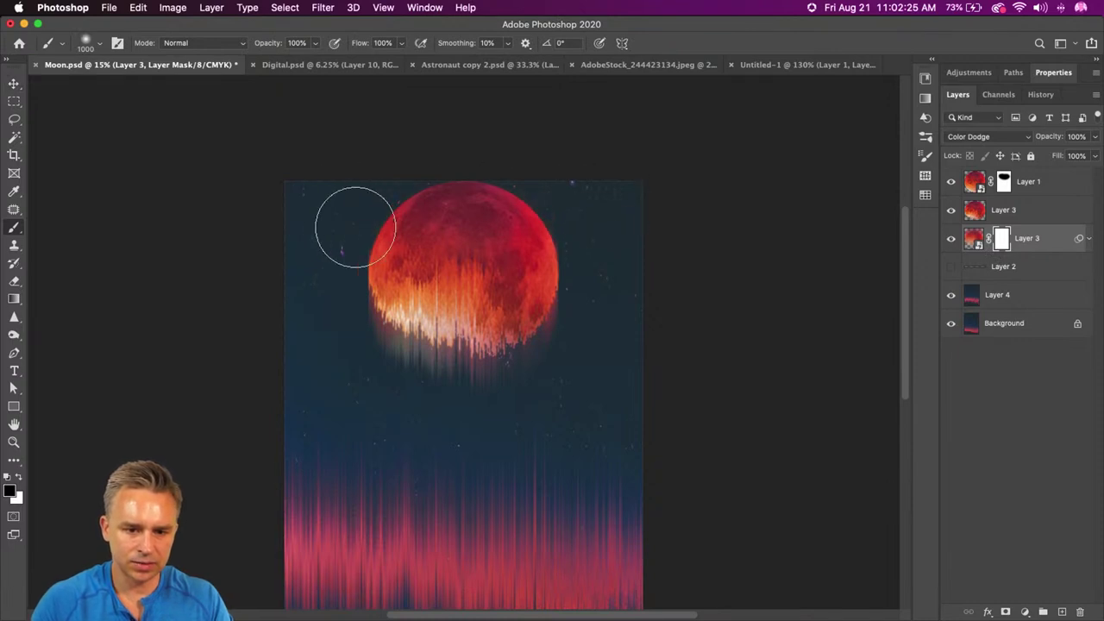
left_click(14, 86)
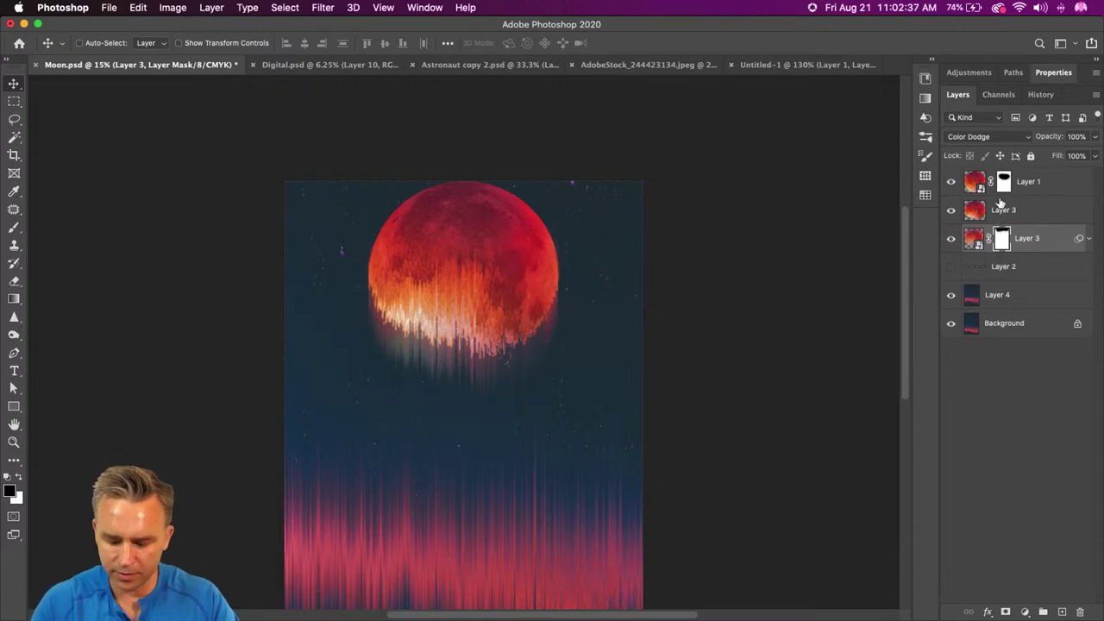
Step: Move the three moon layers together slightly lower in the sky and scale them to about 68%
scroll(463, 345, "down", 3)
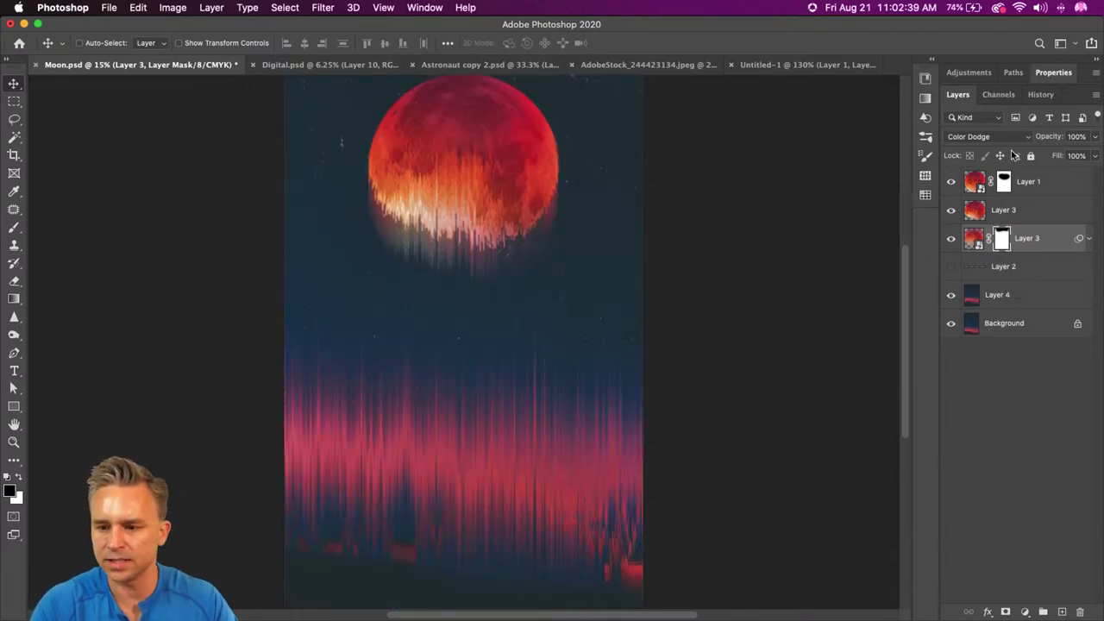
left_click(1034, 183)
left_click(1035, 210, "shift")
left_click_drag(472, 166, 441, 197)
key("super+t")
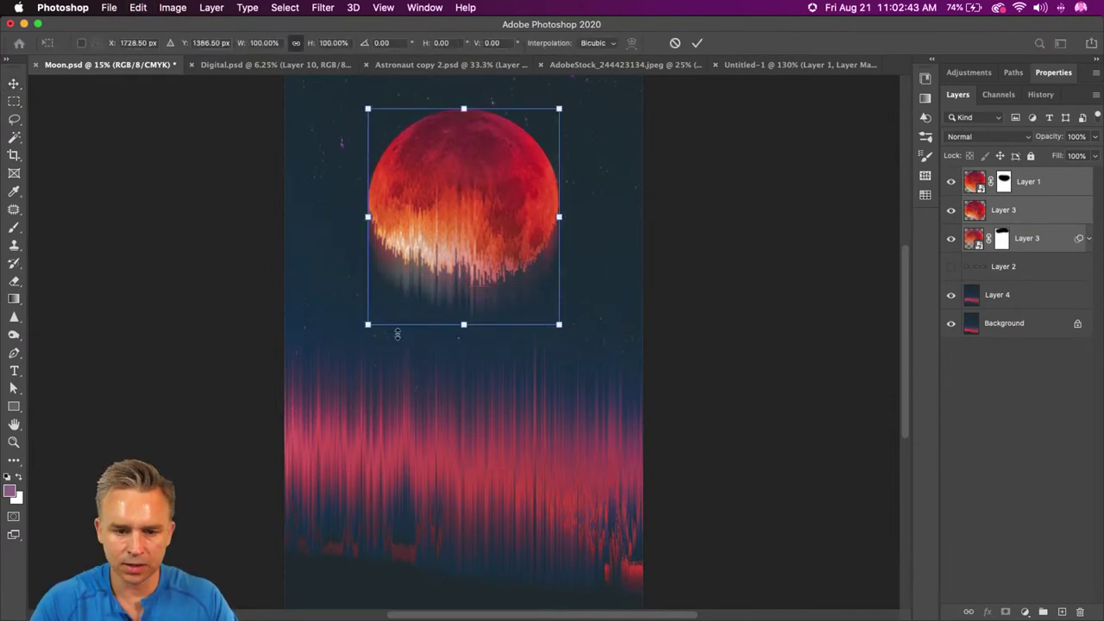
left_click_drag(368, 324, 404, 296)
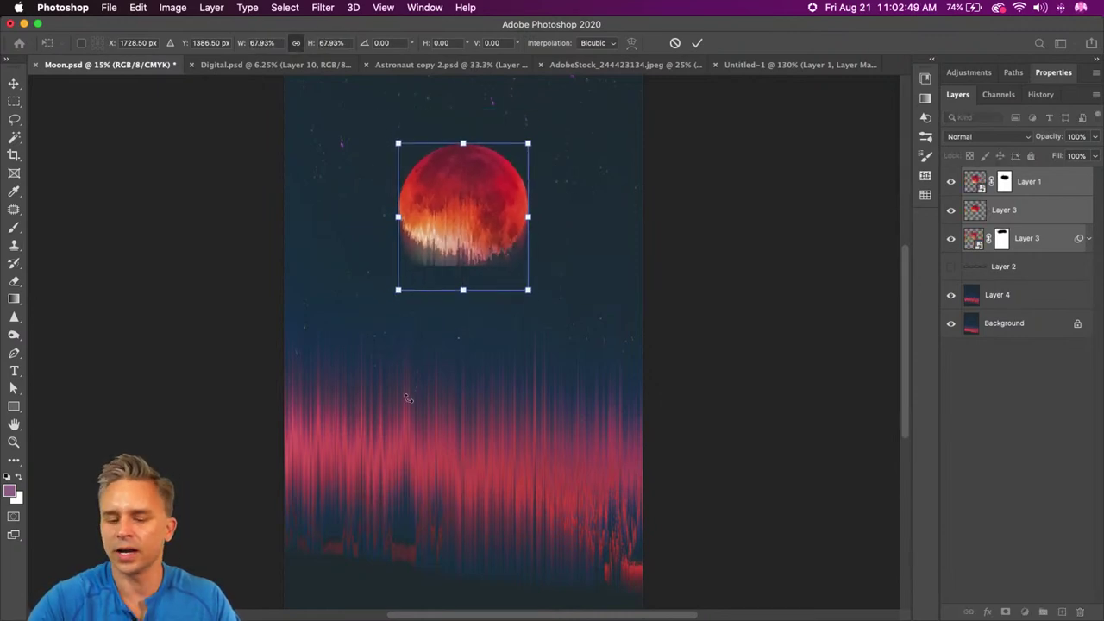
key("Return")
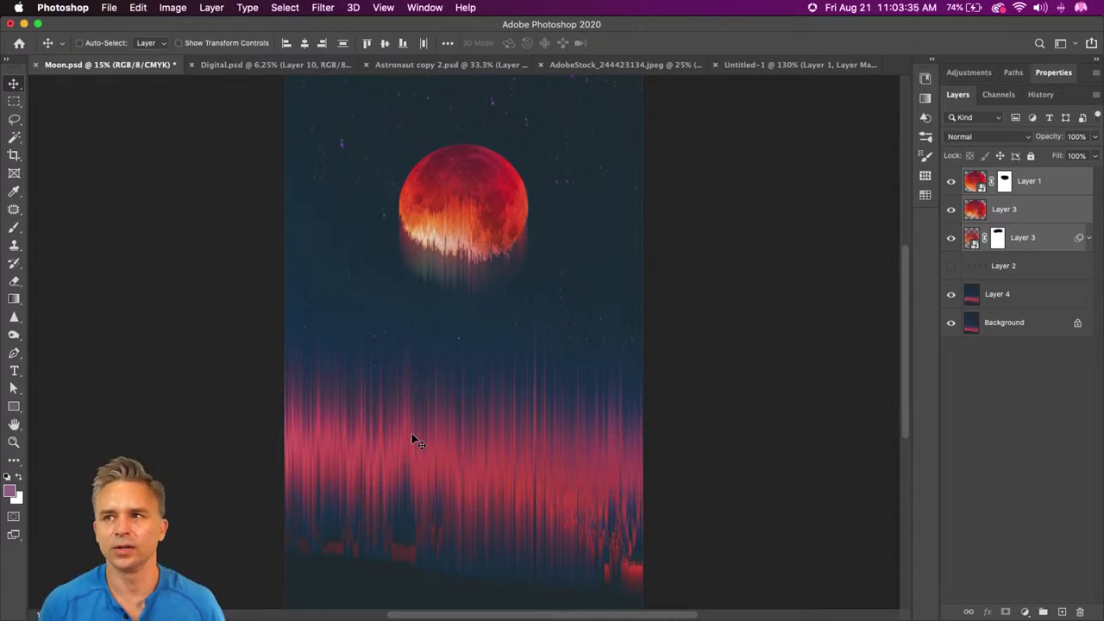
Step: Save the Moon.psd document
key("super+equal")
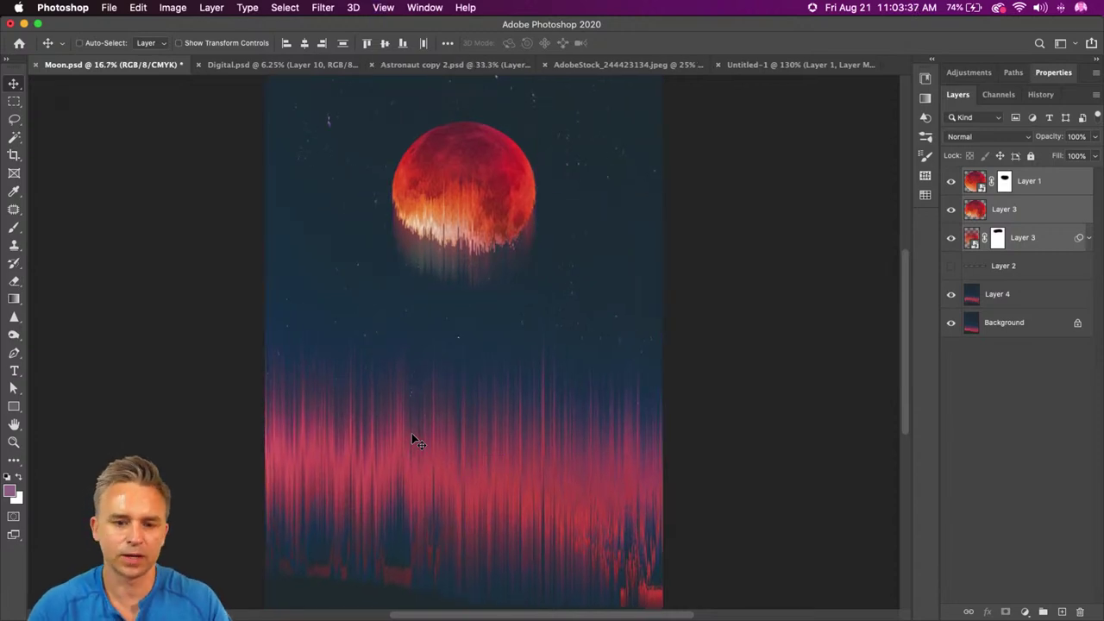
left_click(13, 101)
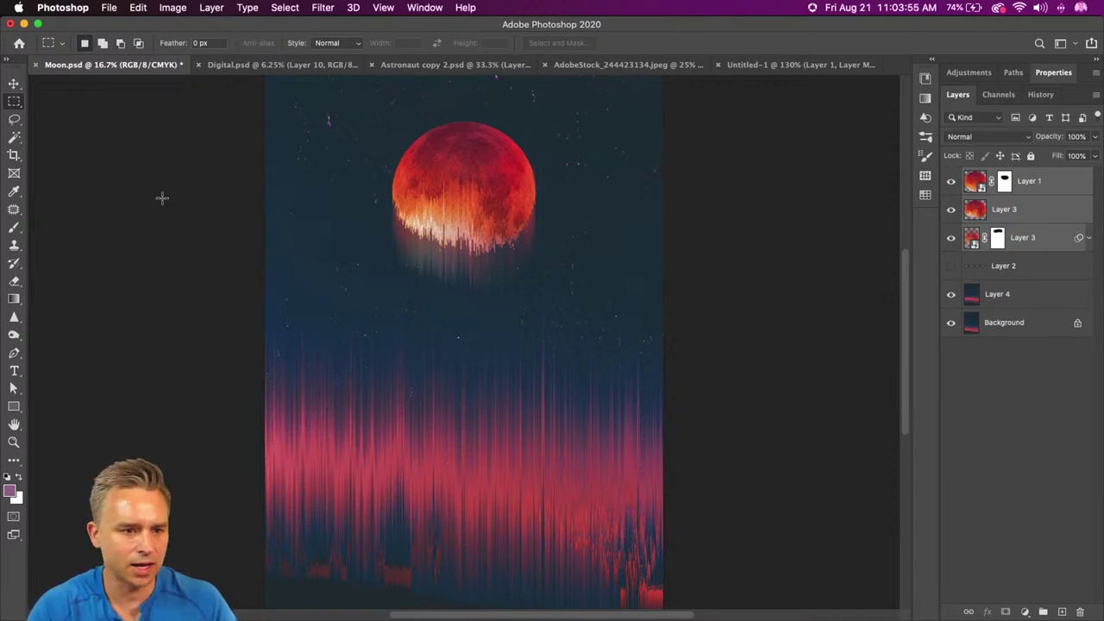
key("super+s")
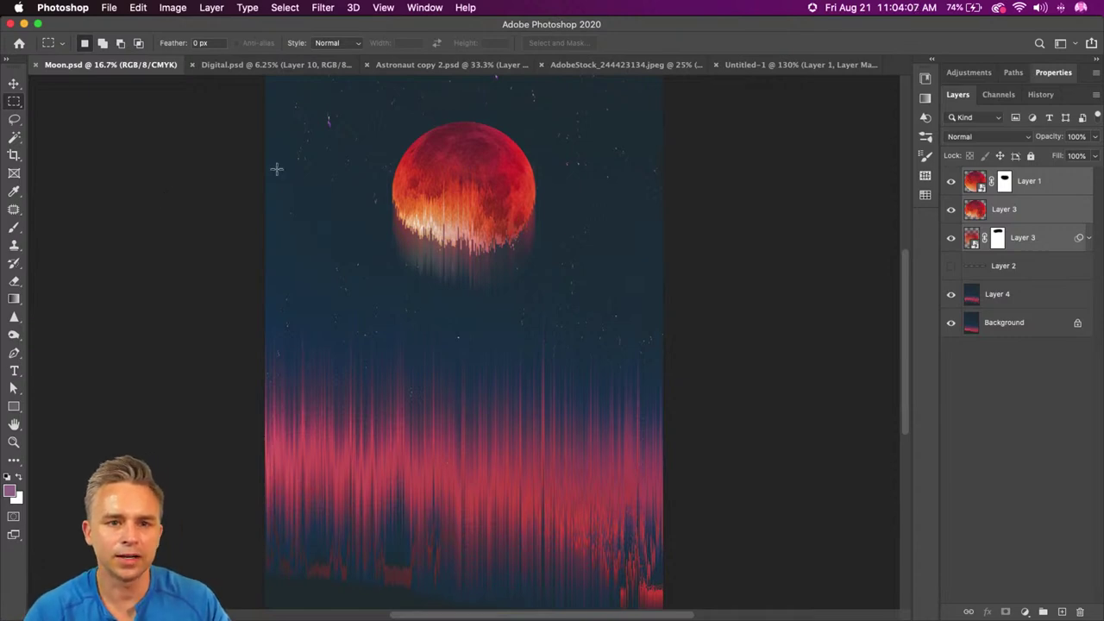
Step: Unlock the Background as a regular layer and delete the hidden Layer 2
left_click(1024, 180)
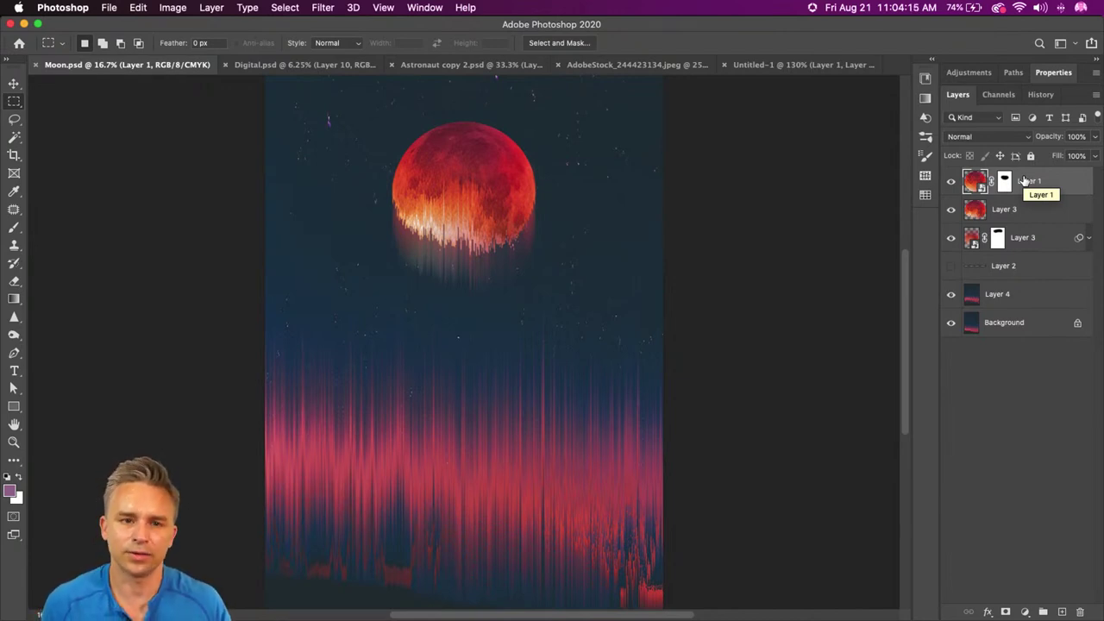
left_click(1076, 323)
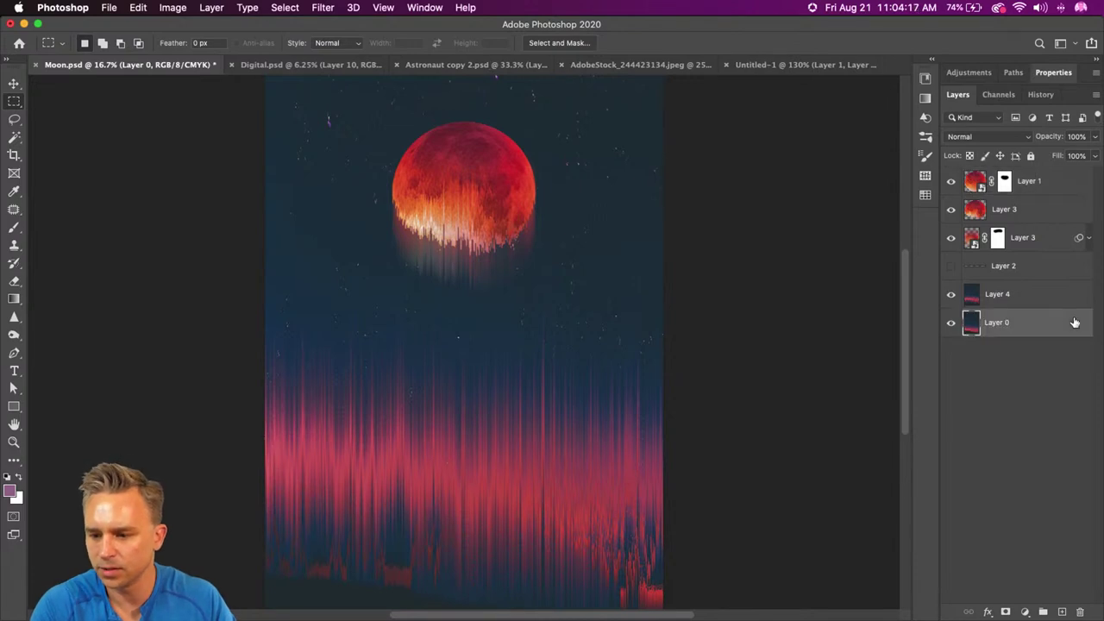
left_click(994, 279)
left_click_drag(1085, 271, 1078, 612)
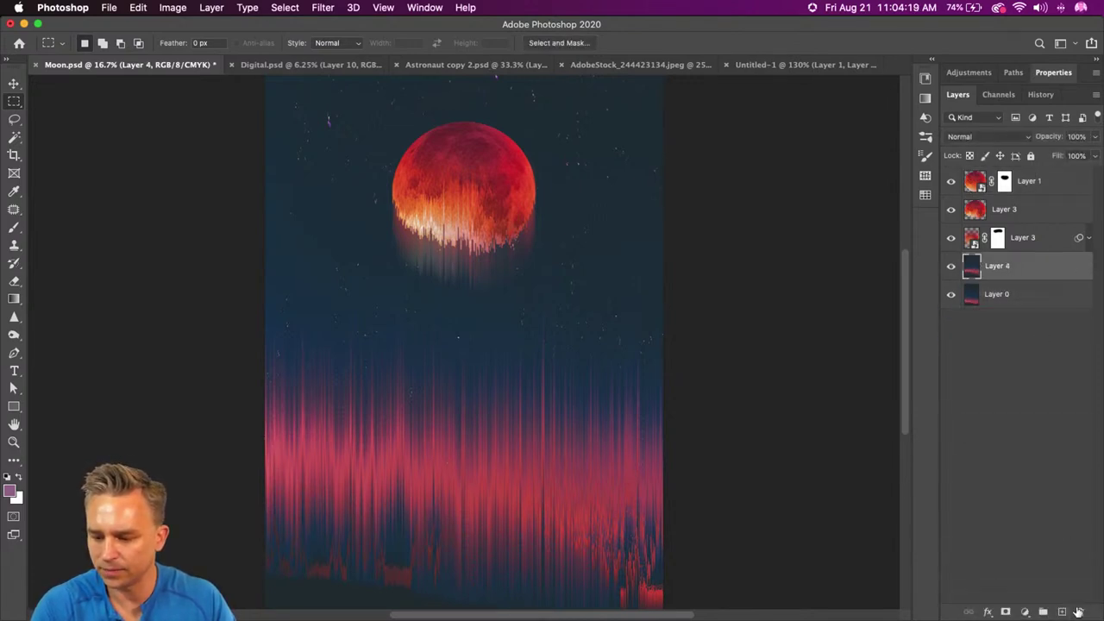
Step: Combine all the remaining layers into one Smart Object and name it comp
left_click(1016, 298)
left_click(1031, 182, "shift")
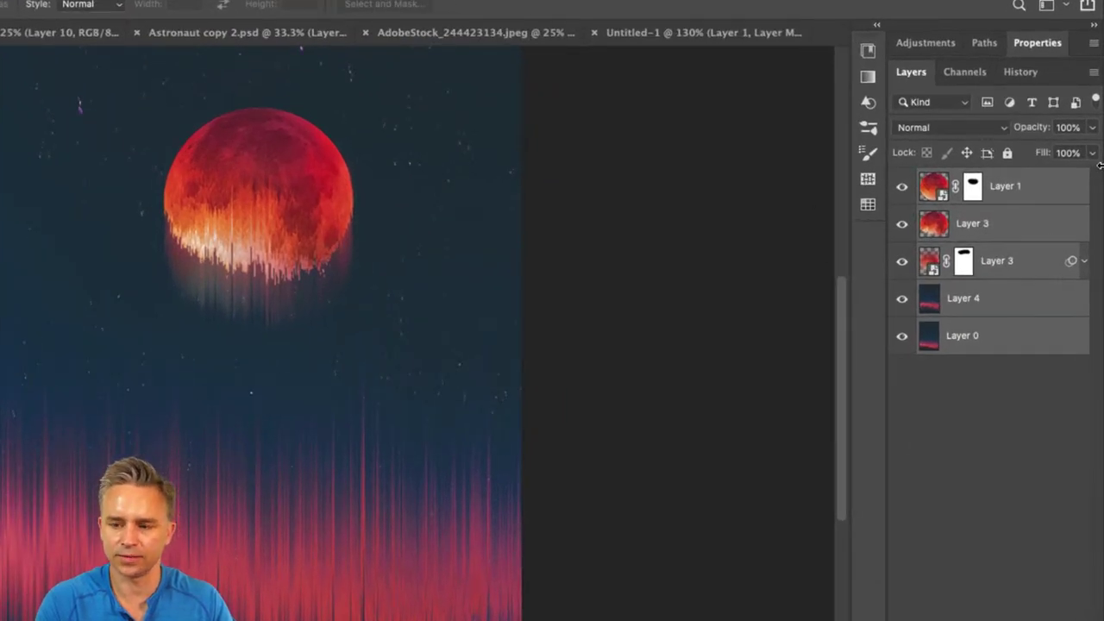
key("ctrl+e")
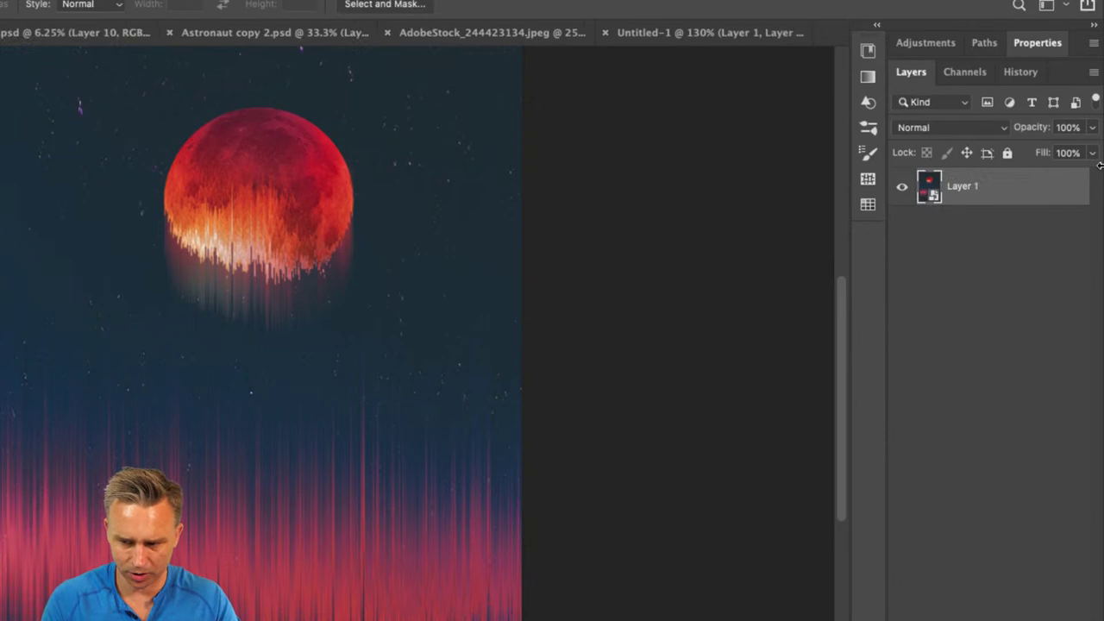
double_click(954, 186)
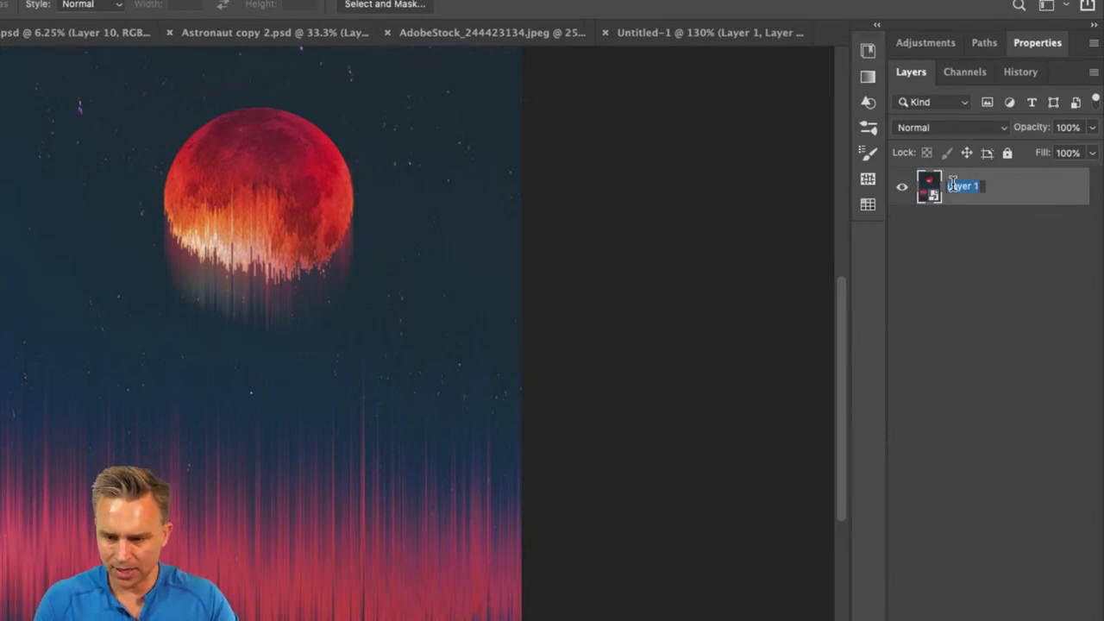
type("Lamp")
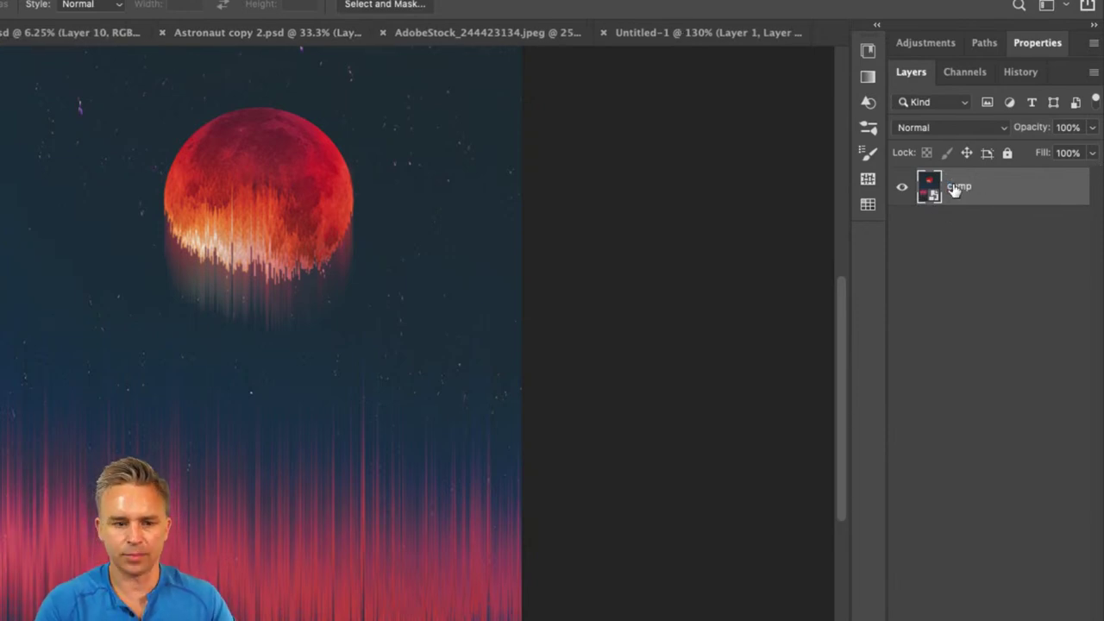
key("Return")
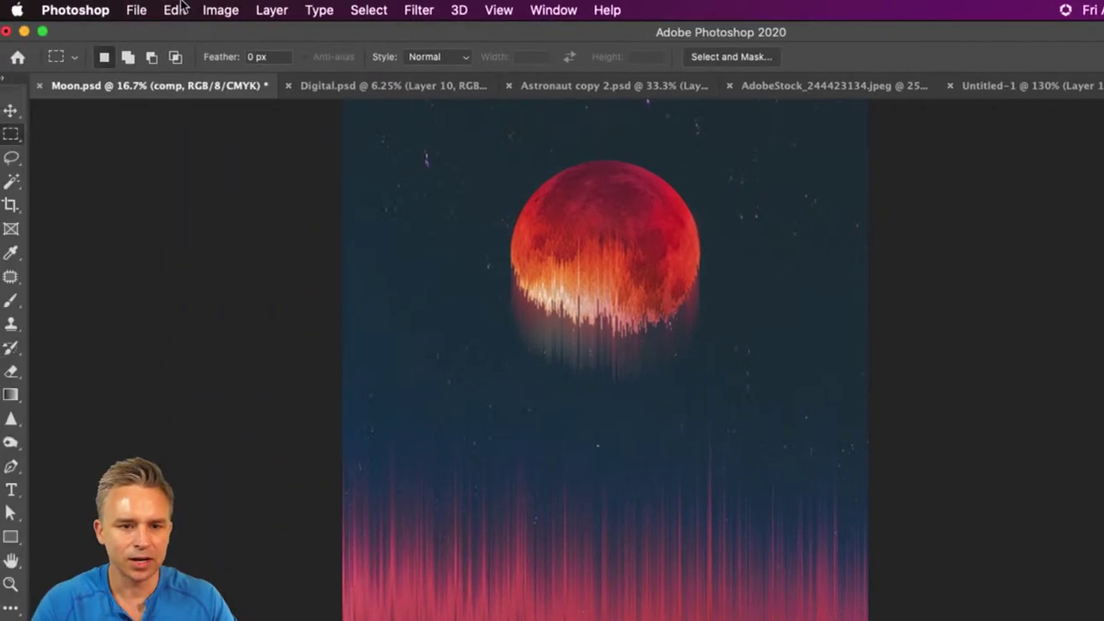
Step: Duplicate the comp layer and apply an Emboss filter to the copy with a 135° angle, 19-pixel height and 91% amount
left_click(448, 14)
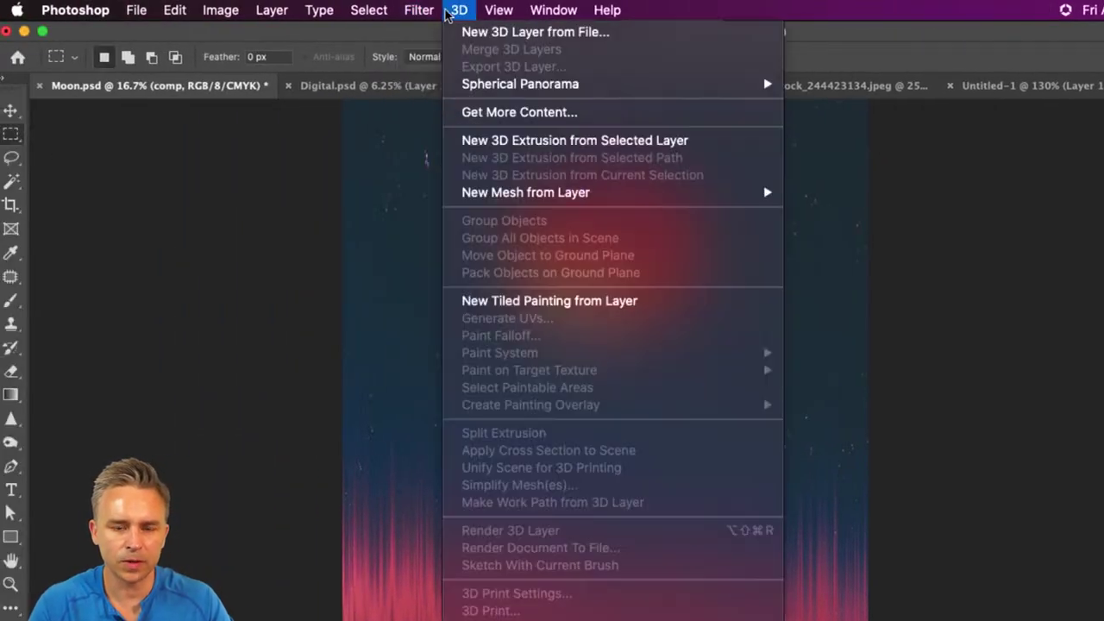
left_click(449, 12)
left_click(450, 12)
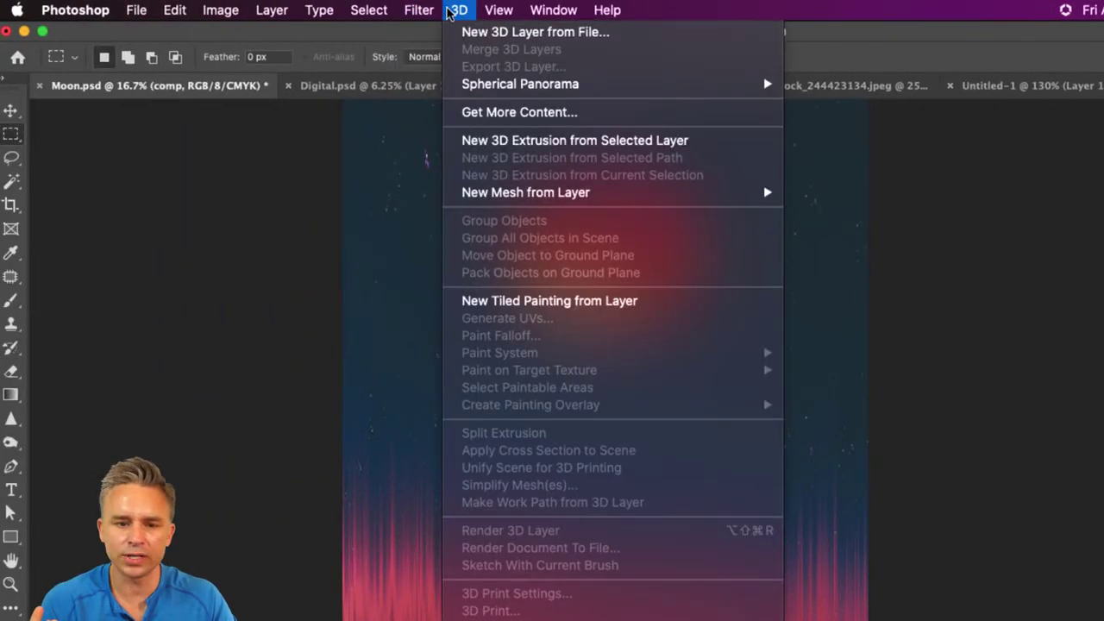
mouse_move(421, 11)
mouse_move(466, 354)
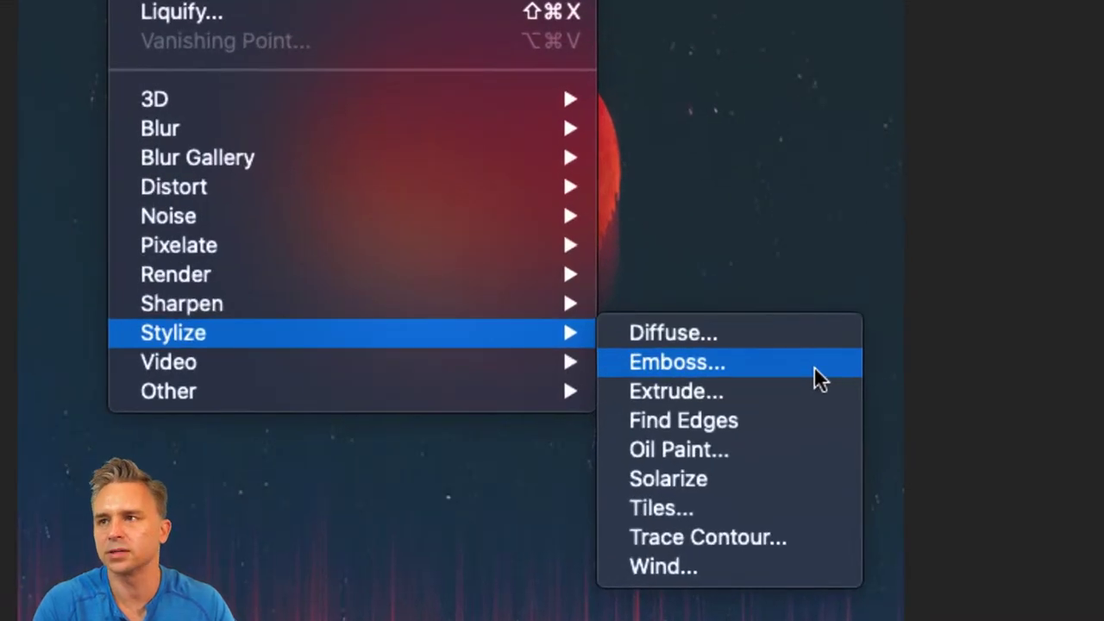
left_click(815, 371)
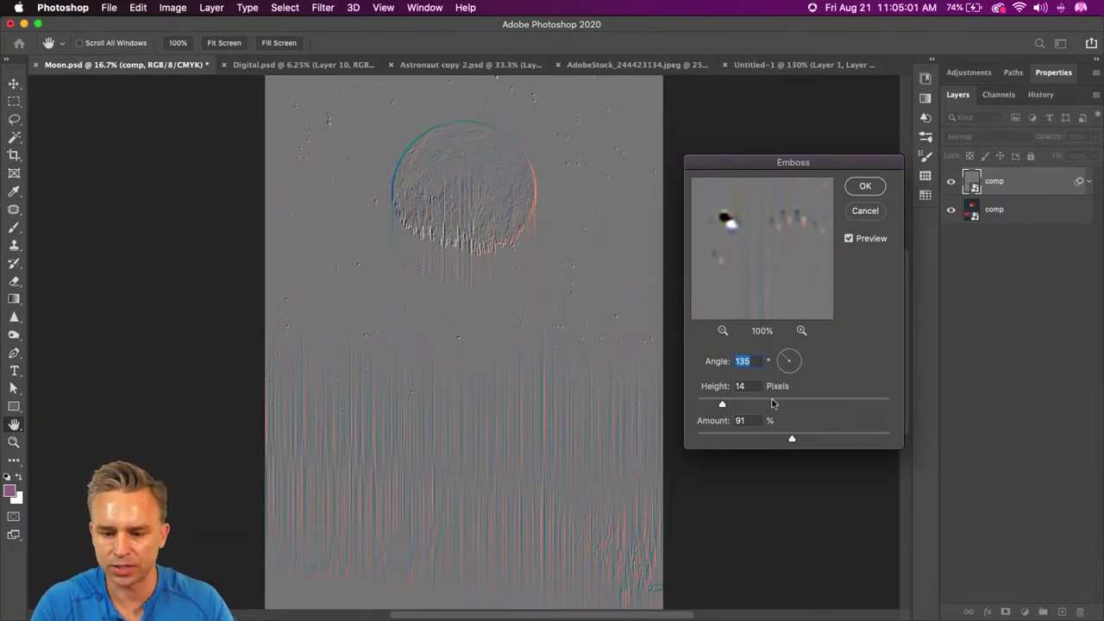
key("Tab")
left_click(731, 404)
left_click_drag(803, 445, 830, 437)
left_click(758, 439)
key("super+z")
left_click(721, 403)
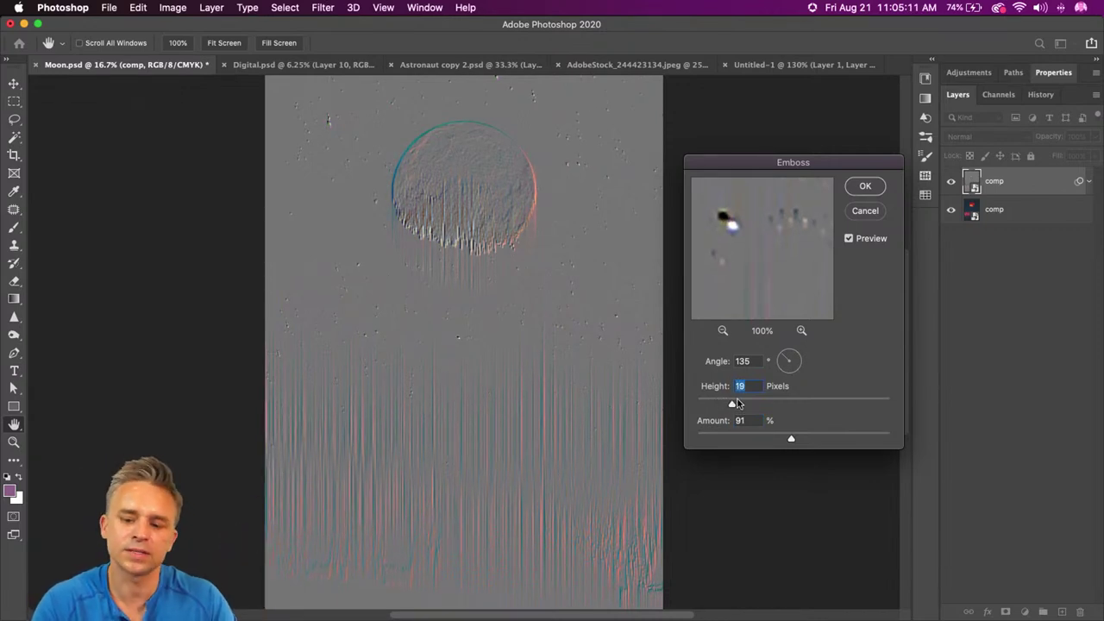
left_click(854, 189)
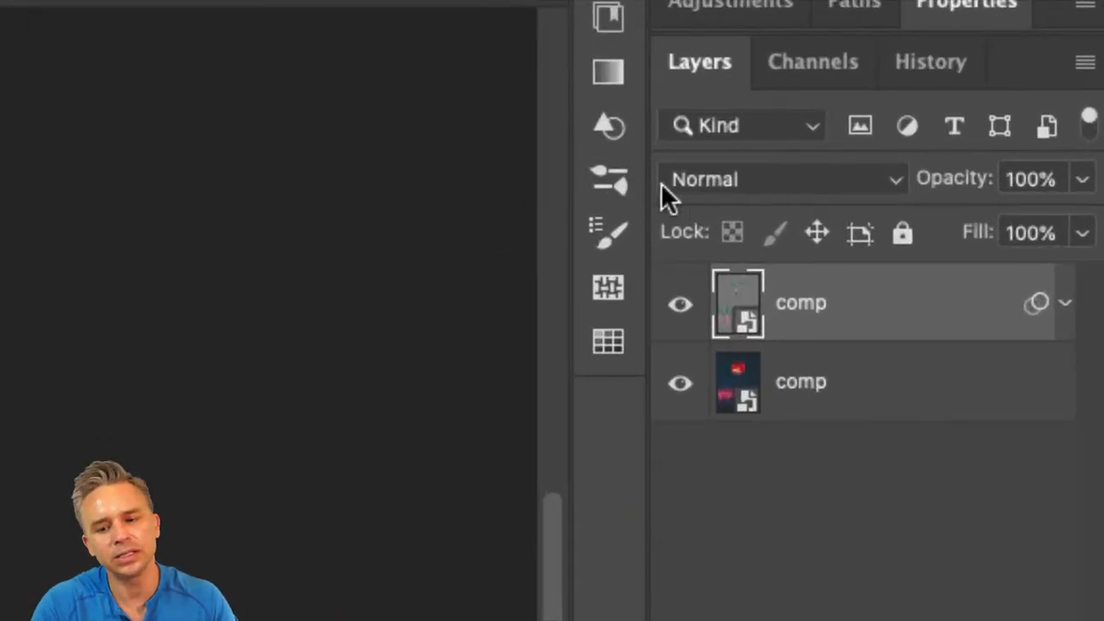
Step: Set the embossed comp layer's blend mode to Overlay
left_click(842, 155)
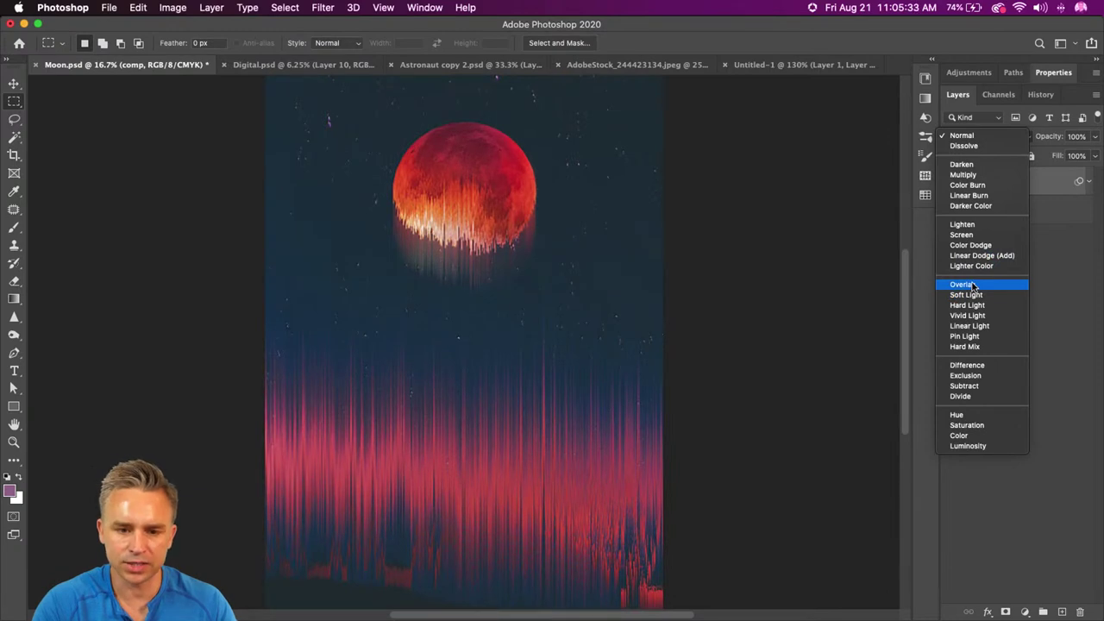
left_click(973, 286)
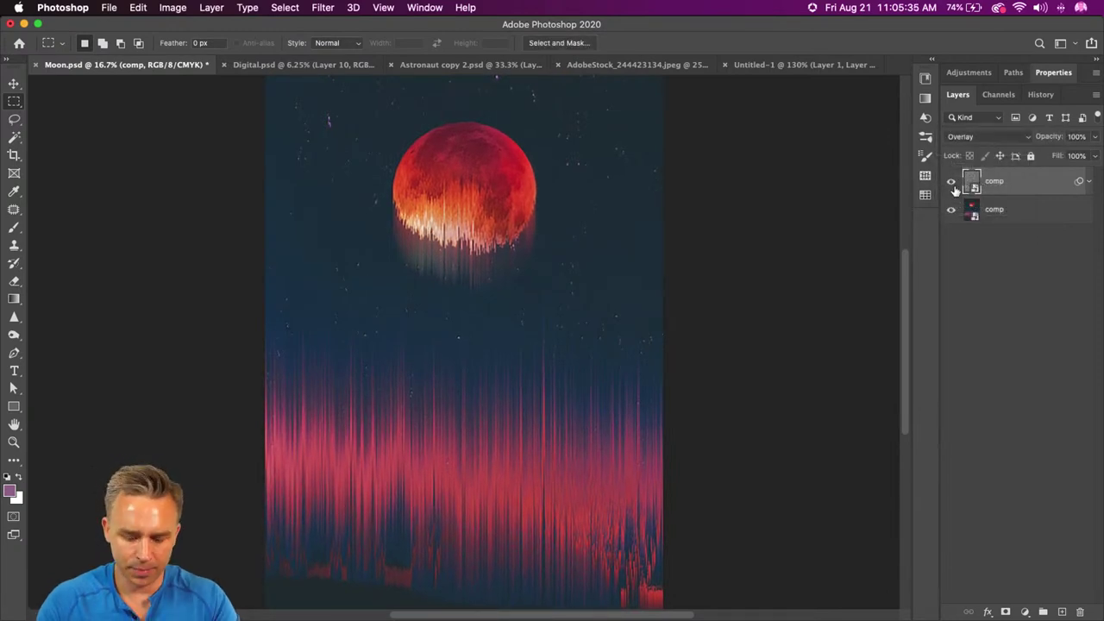
Step: Expand the upper comp layer's Smart Filters and compare the poster with the Emboss filter and the layer switched off and on
key("super+equal")
left_click_drag(391, 231, 438, 336)
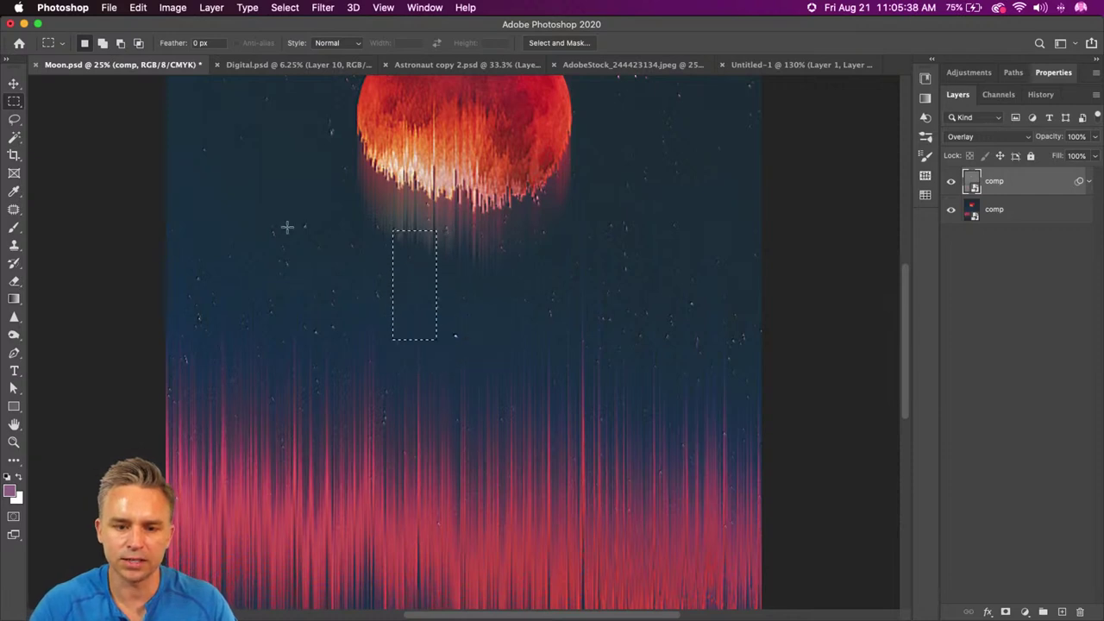
left_click(1087, 183)
left_click_drag(408, 216, 453, 331)
left_click(254, 186)
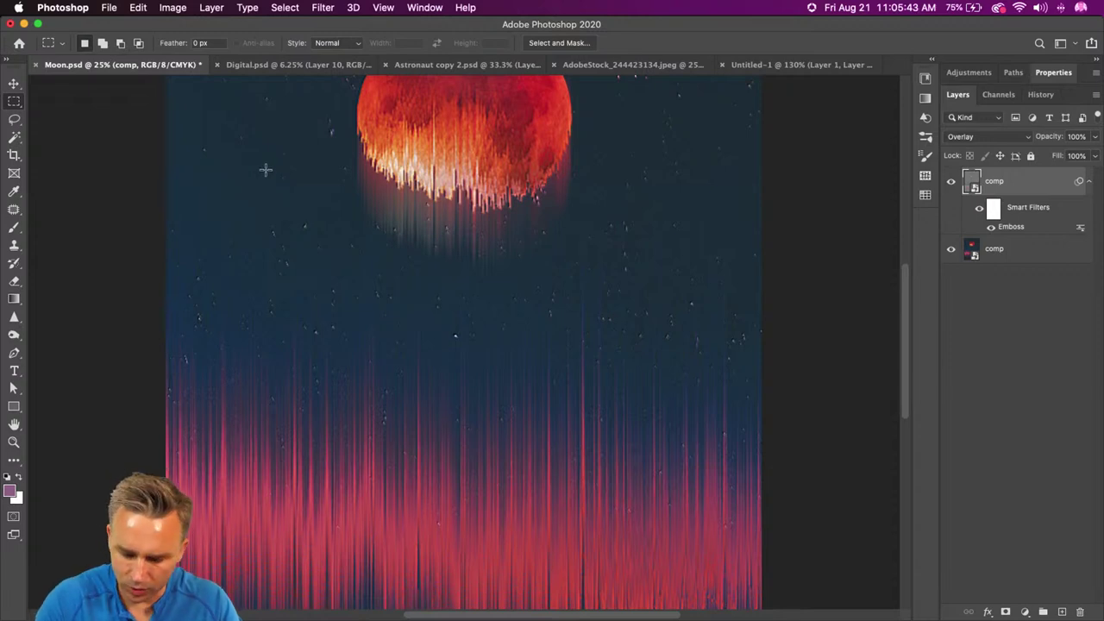
left_click(14, 83)
scroll(211, 183, "up", 5)
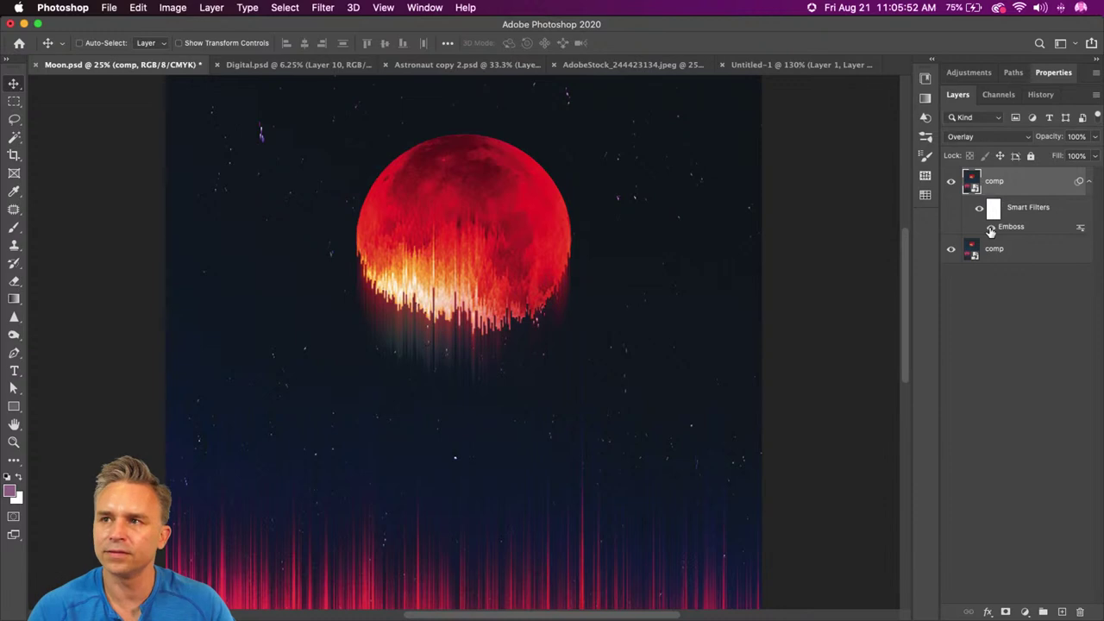
left_click(991, 228)
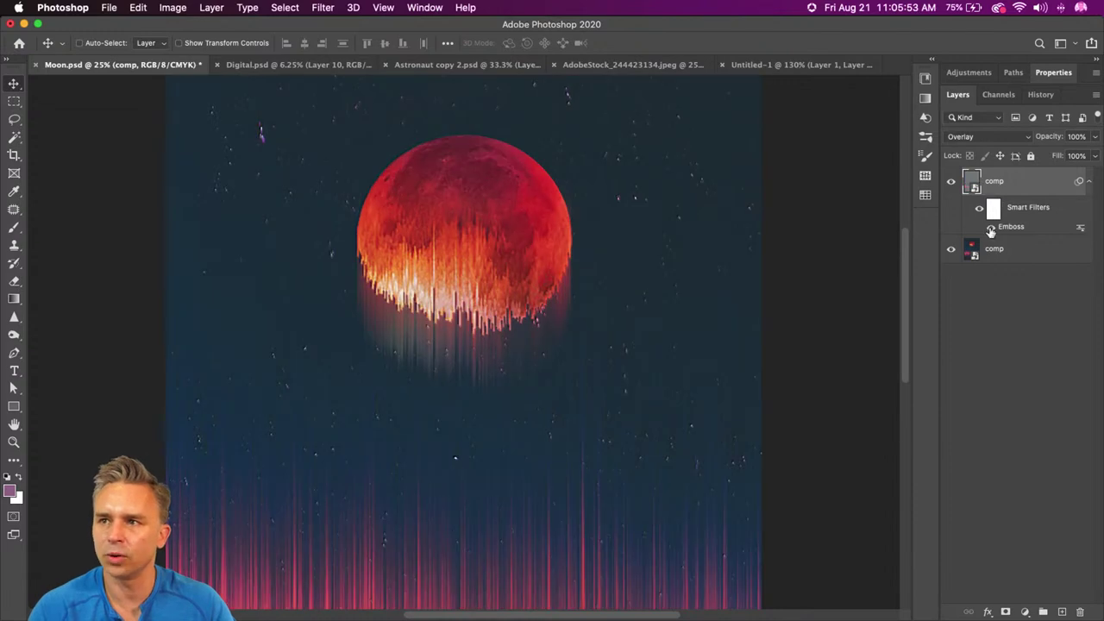
left_click(950, 182)
left_click(950, 183)
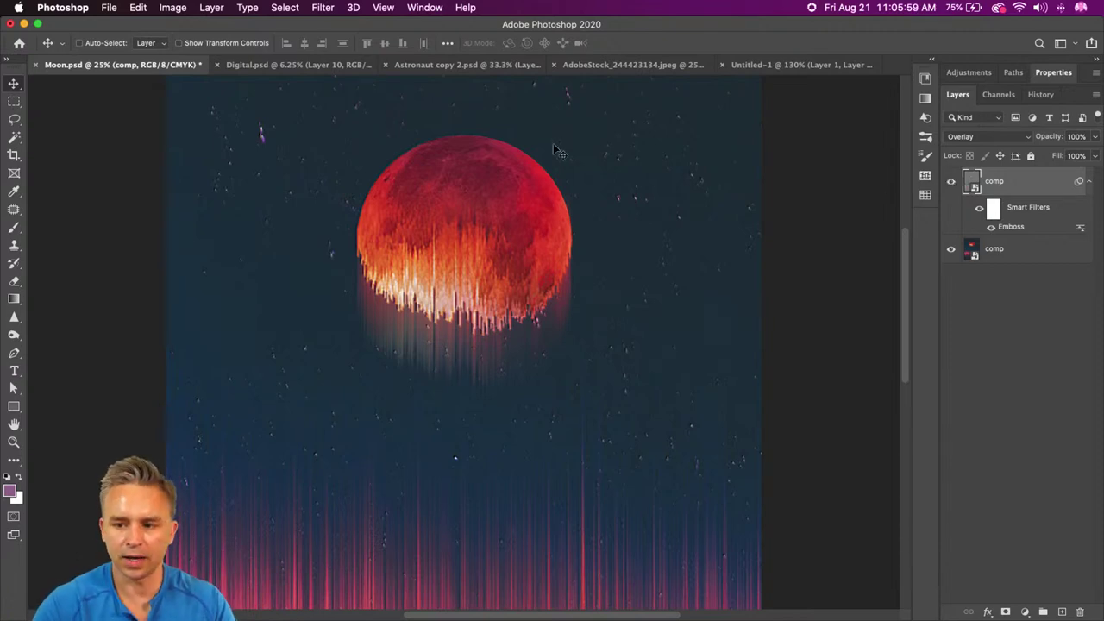
Step: Combine both comp layers into a single Smart Object and duplicate it
left_click(1007, 261)
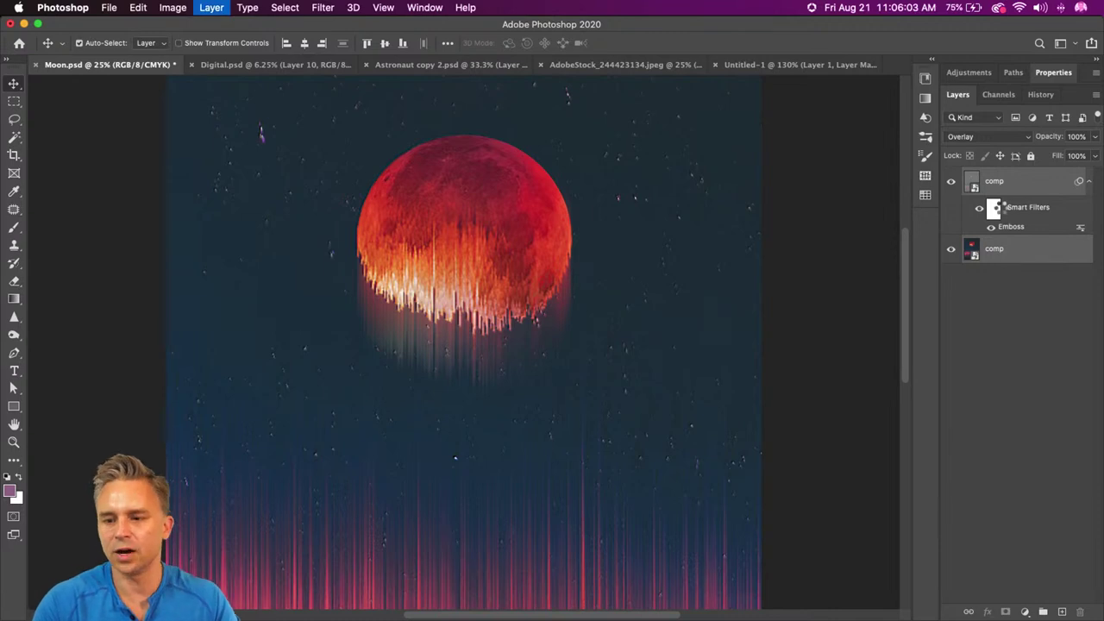
key("super+j")
Step: Open the Filter Gallery for the upper comp layer and preview the Sketch effect Reticulation on the whole poster
left_click(321, 7)
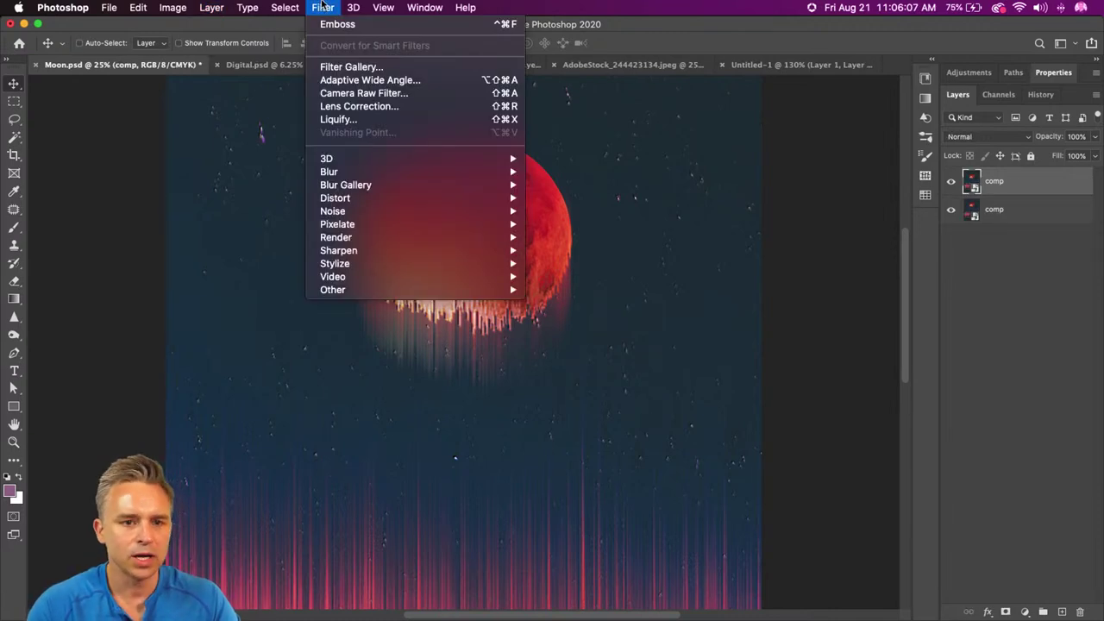
left_click(333, 68)
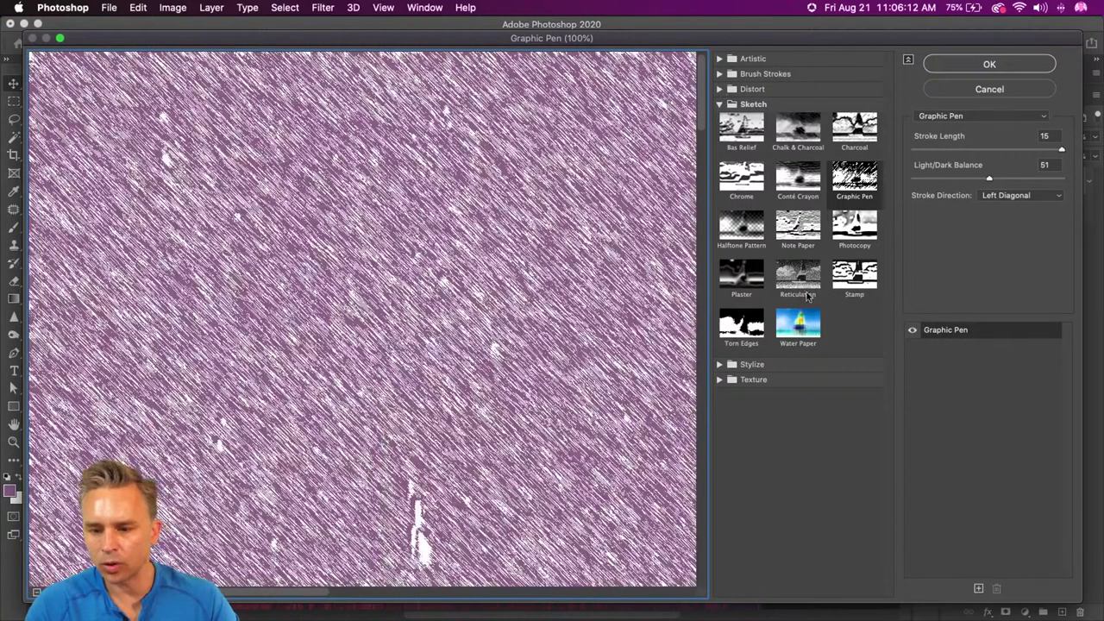
left_click(800, 281)
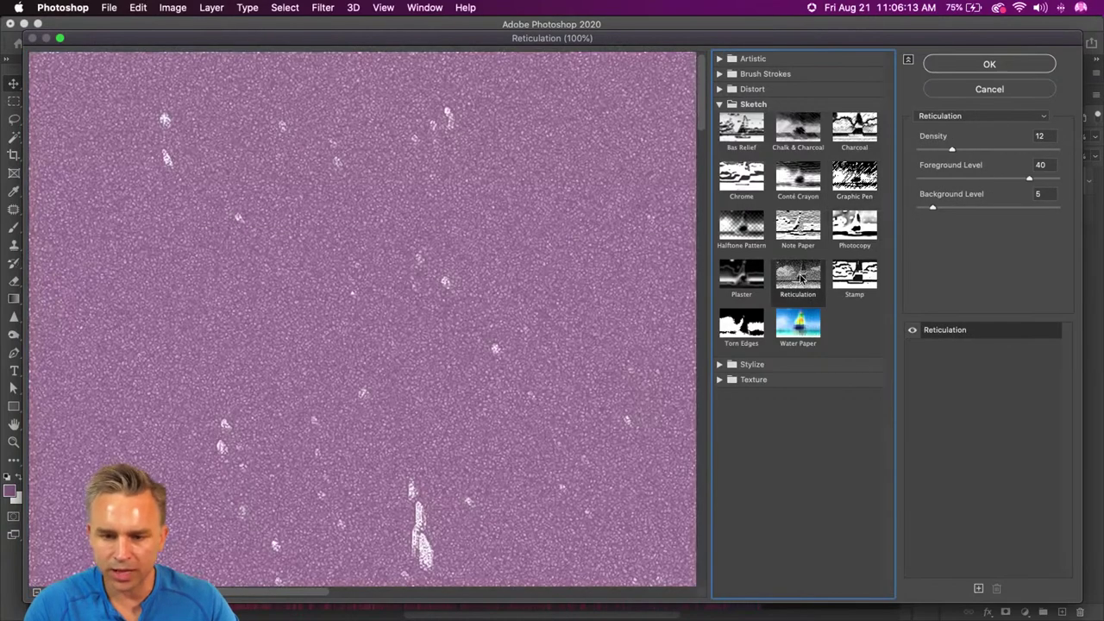
scroll(255, 95, "down", 10)
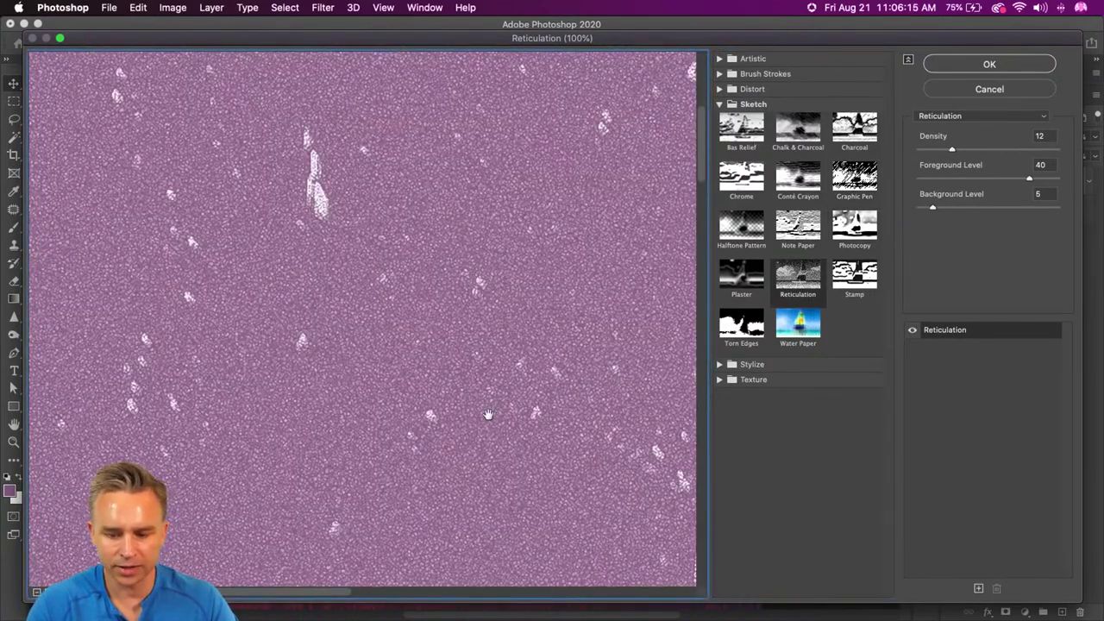
key("super+minus")
key("super+minus")
key("super+minus")
key("super+minus")
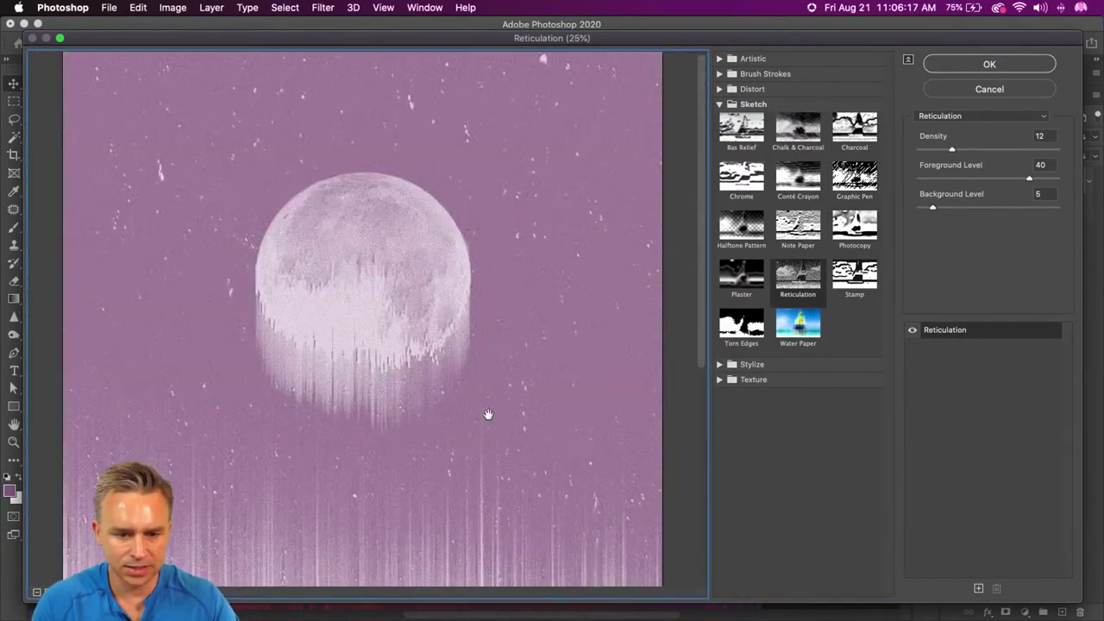
left_click(789, 276)
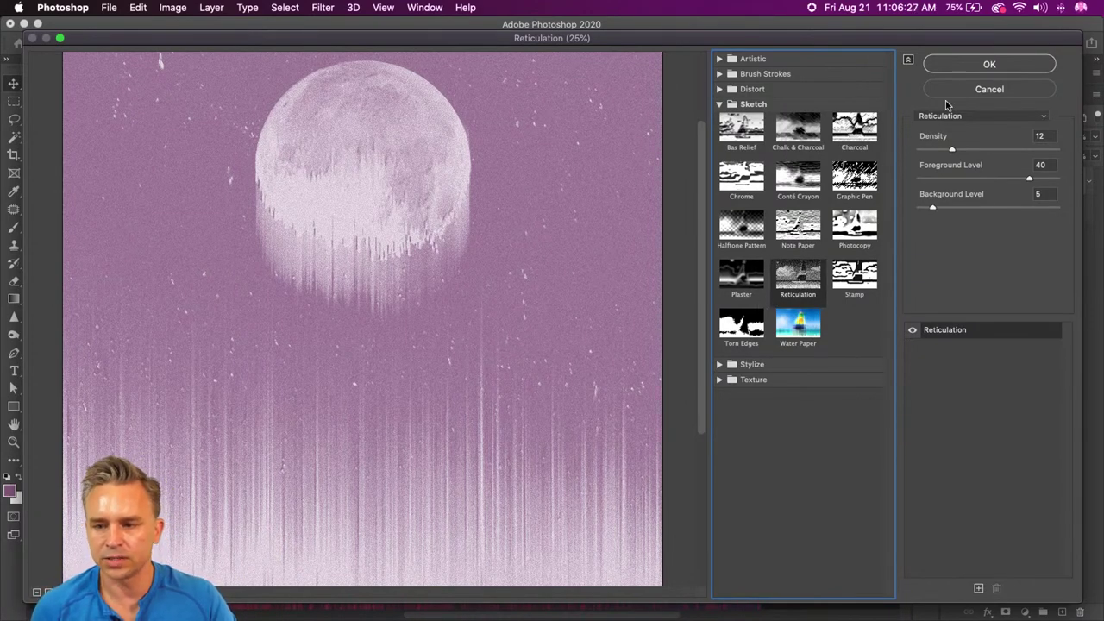
Step: Switch the gallery effect to Grain from the Texture group and stack a Reticulation effect above it
left_click(722, 366)
left_click(723, 365)
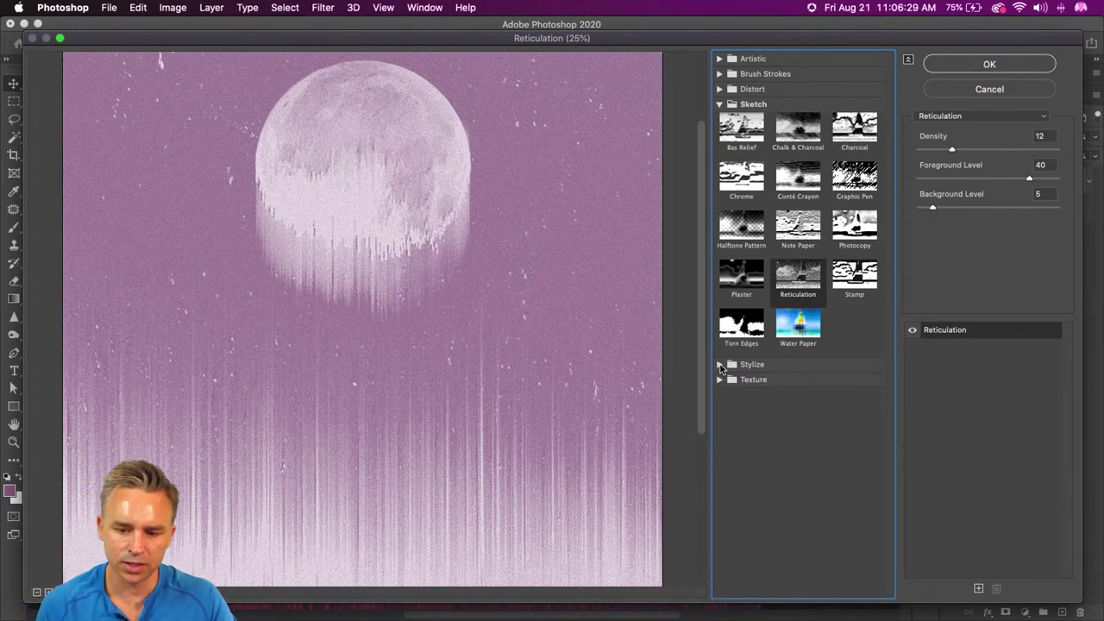
left_click(724, 381)
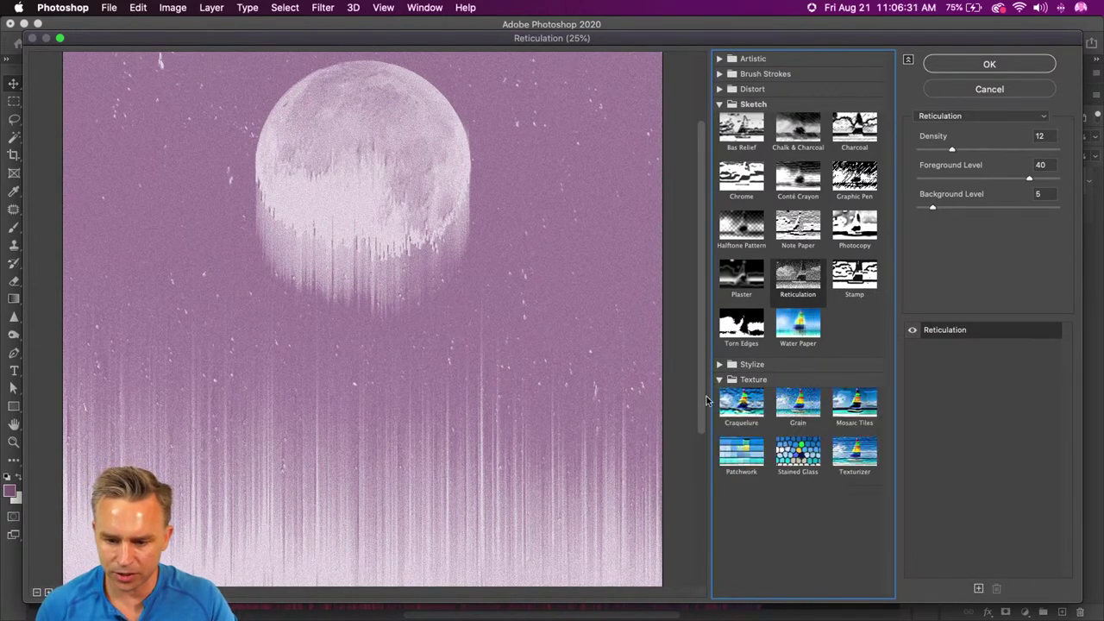
left_click(798, 403)
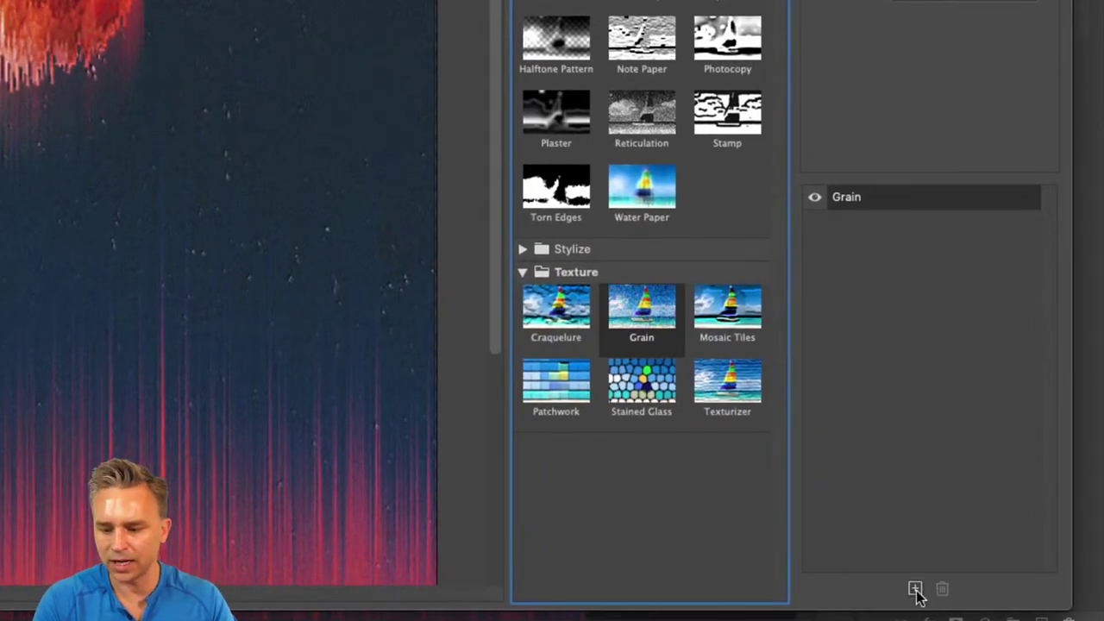
left_click(978, 589)
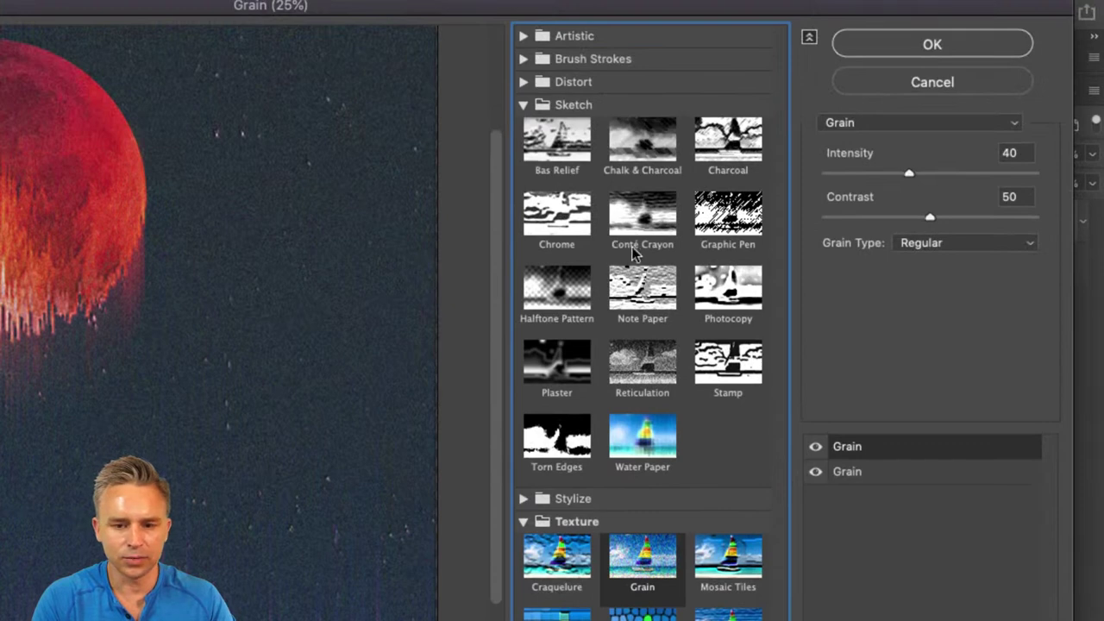
left_click(635, 364)
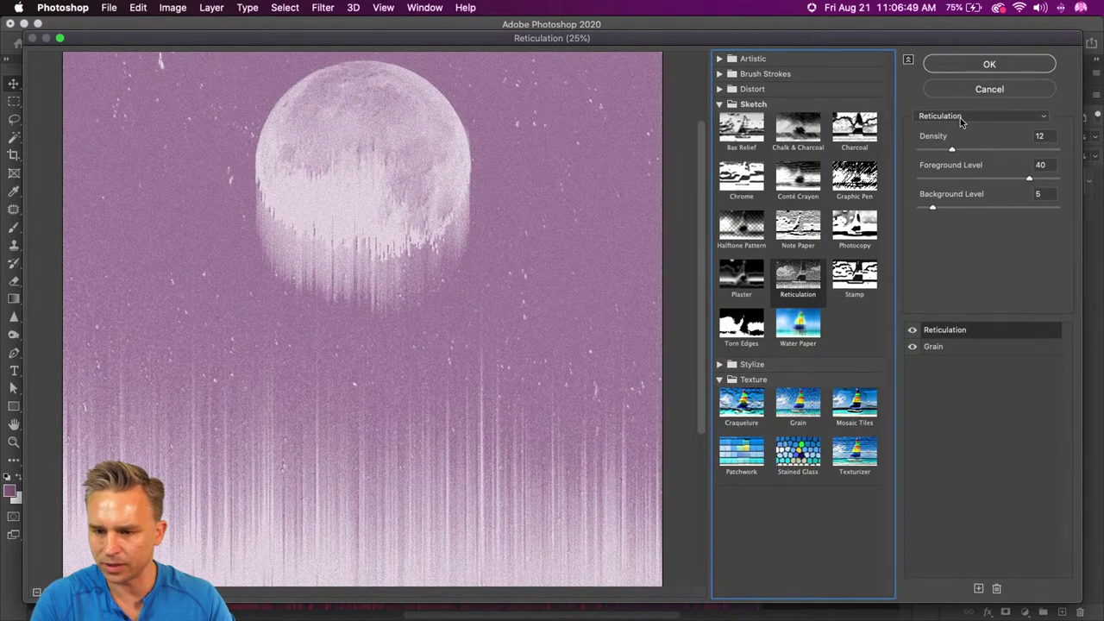
Step: Try Graphic Pen, Chalk & Charcoal, Conté Crayon and Halftone Pattern as the upper effect, hide that effect and apply the Filter Gallery
left_click(912, 330)
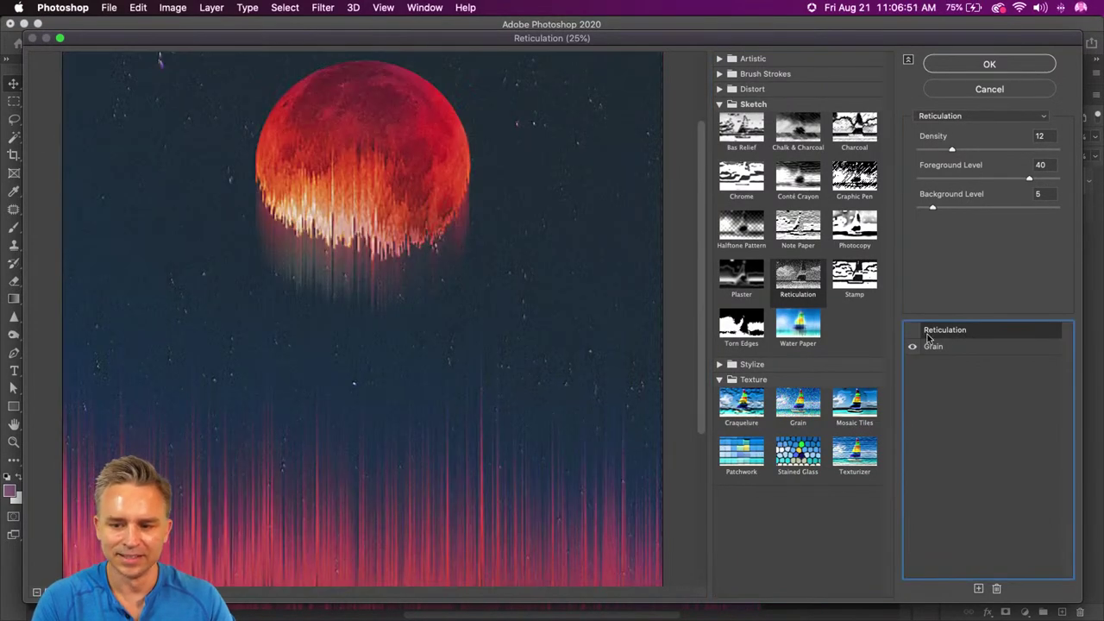
left_click(943, 346)
left_click(929, 333)
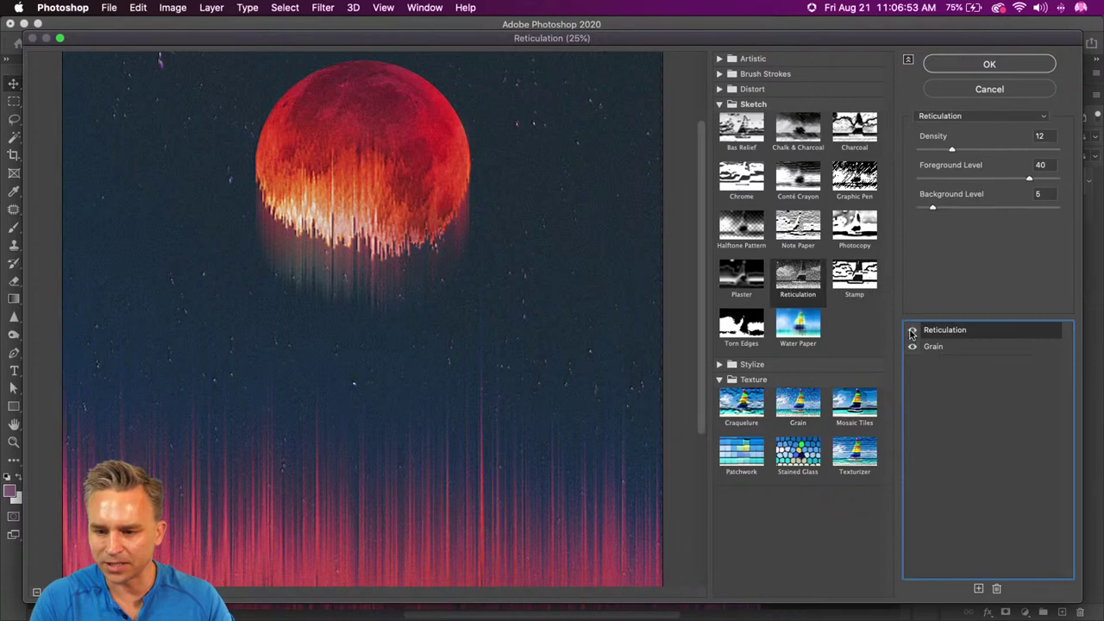
left_click(844, 183)
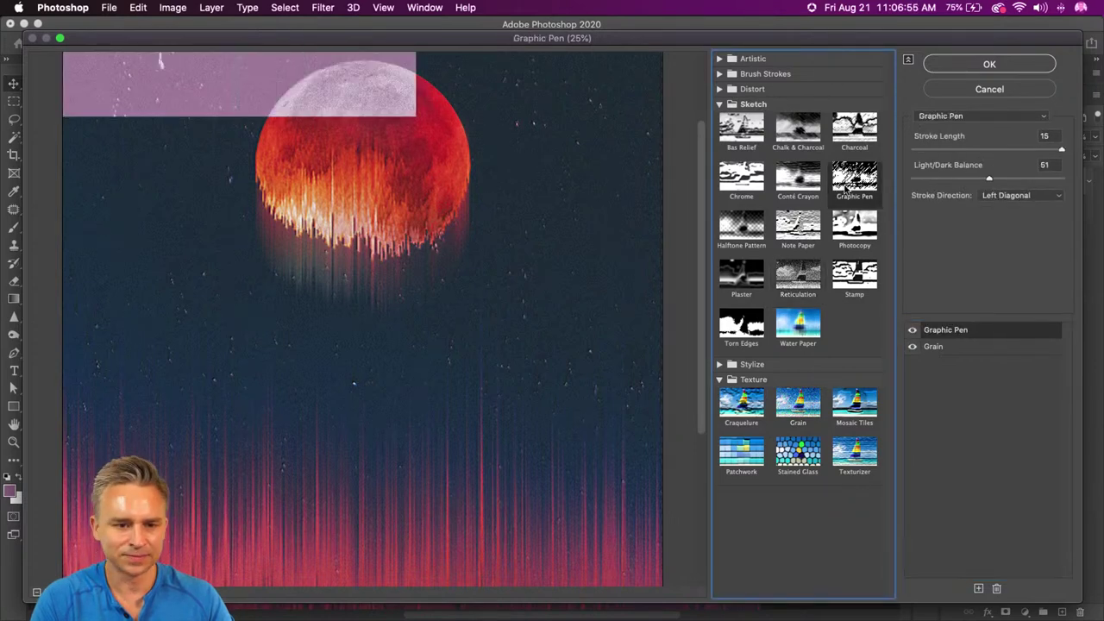
left_click(800, 136)
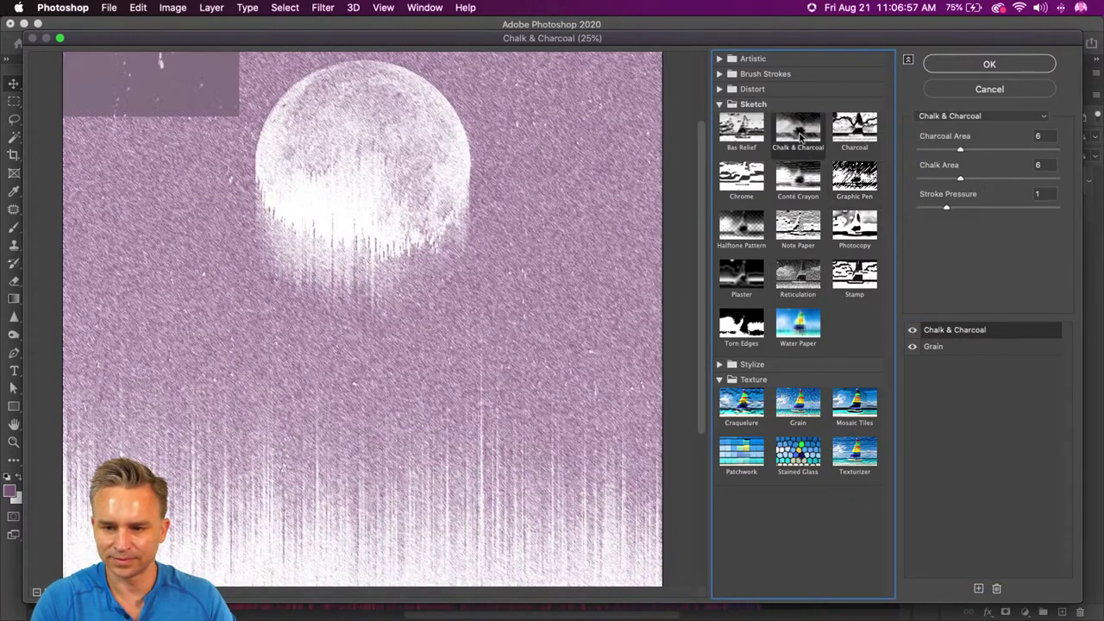
left_click(798, 181)
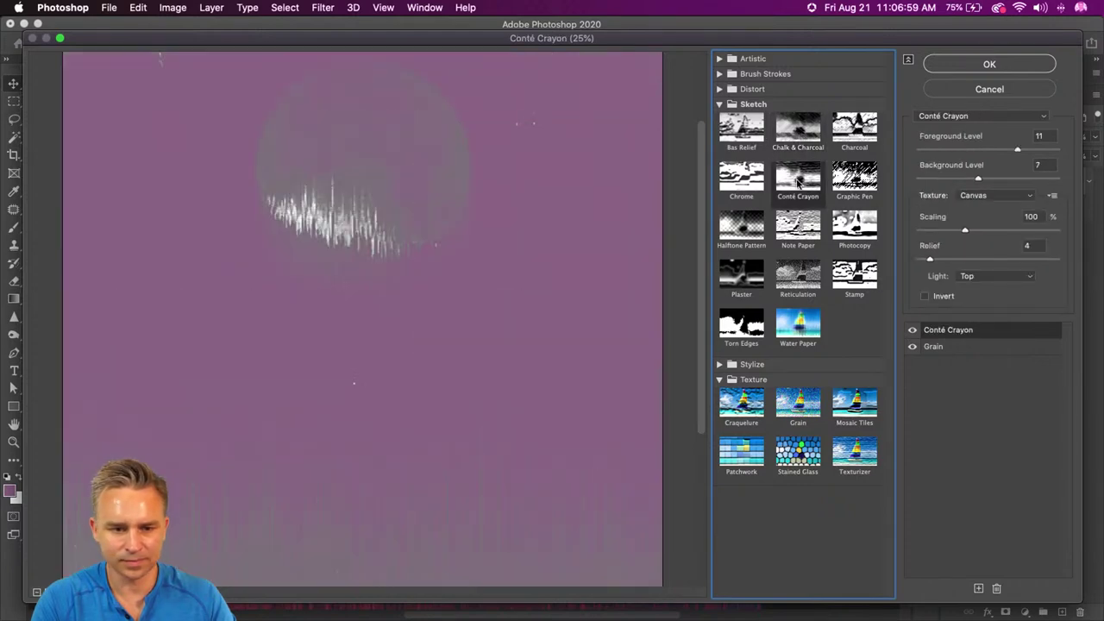
left_click(739, 234)
left_click(912, 330)
left_click(957, 69)
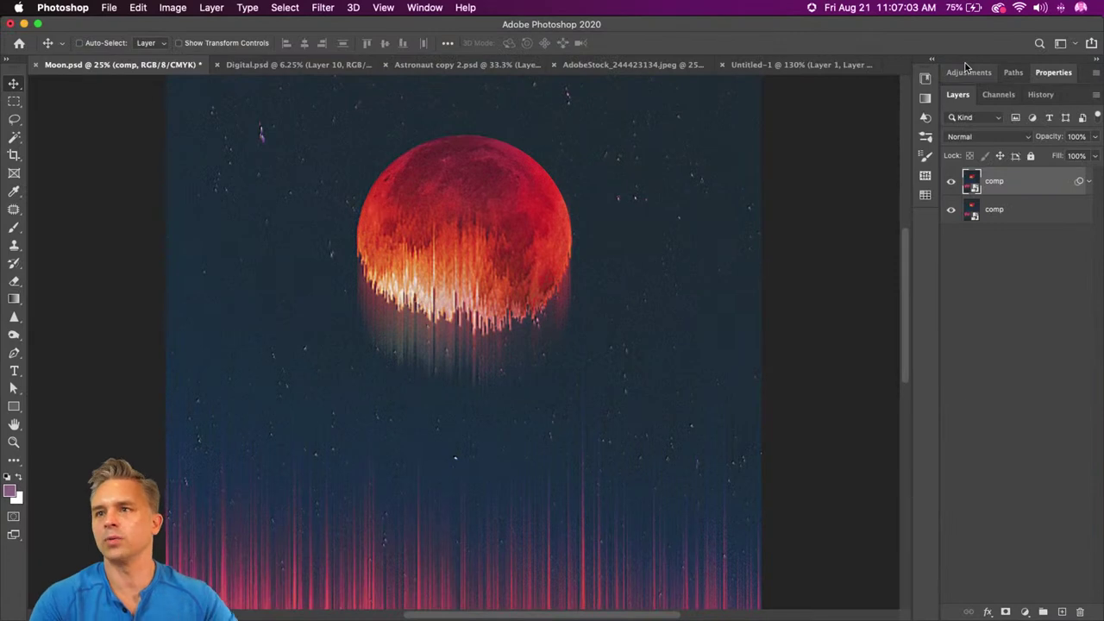
Step: Switch to Digital.psd, hide Layers 10, 9, 8 and 6, and select the hands on Layer 14
left_click(284, 68)
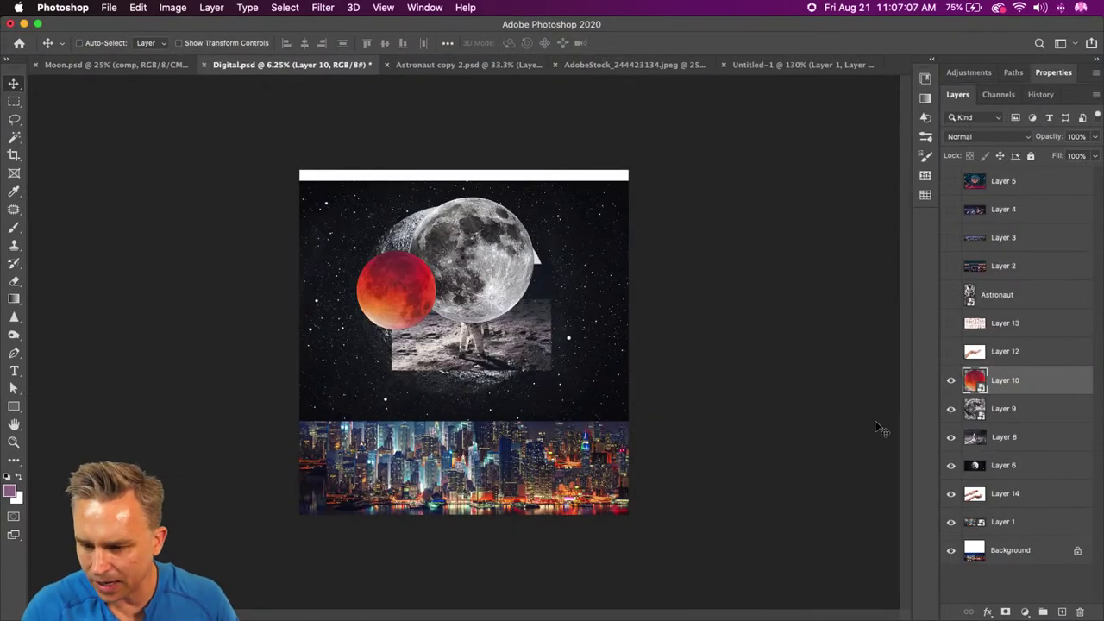
left_click_drag(949, 383, 952, 485)
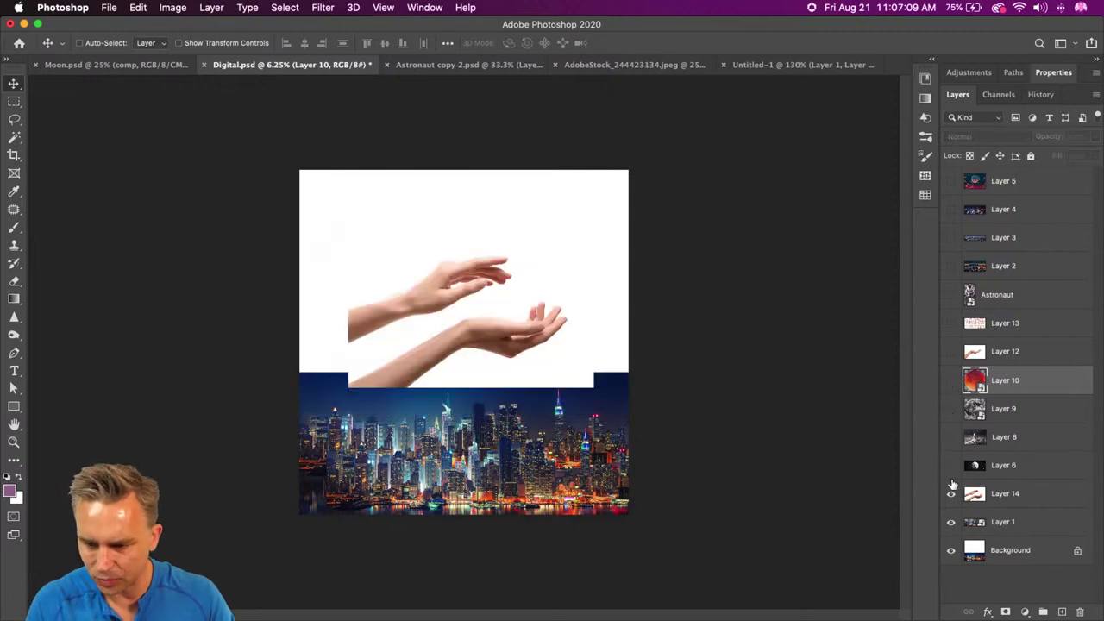
left_click(1024, 498)
key("super+equal")
key("super+equal")
key("super+equal")
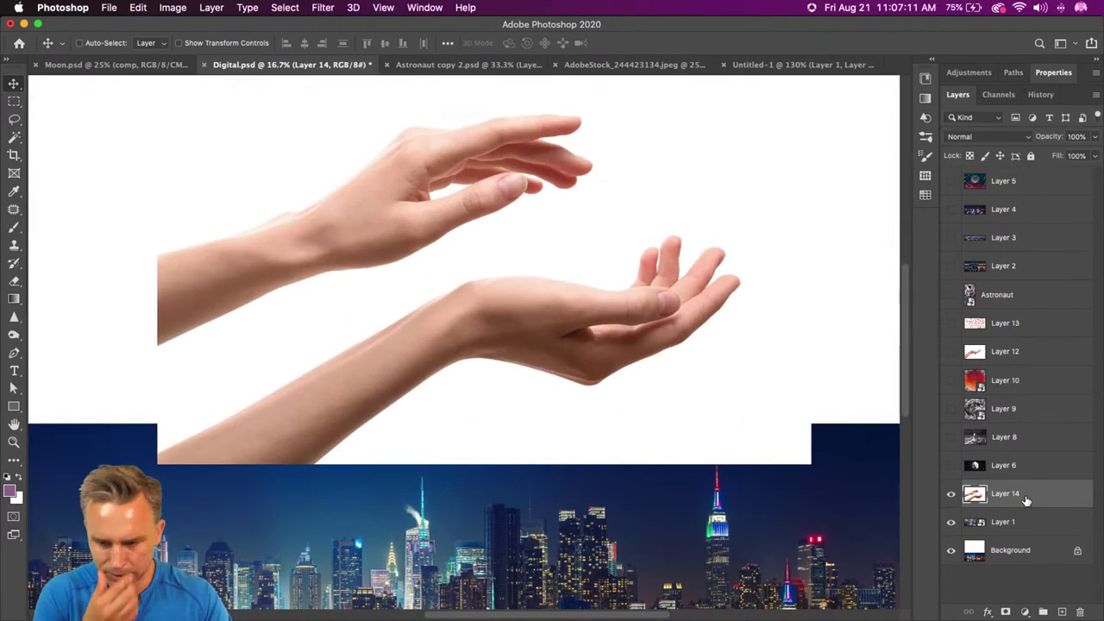
Step: Open the portrait night-sky image with the pink horizon from the Landscapes folder in Photoshop, copy all of it and close the file
mouse_move(138, 619)
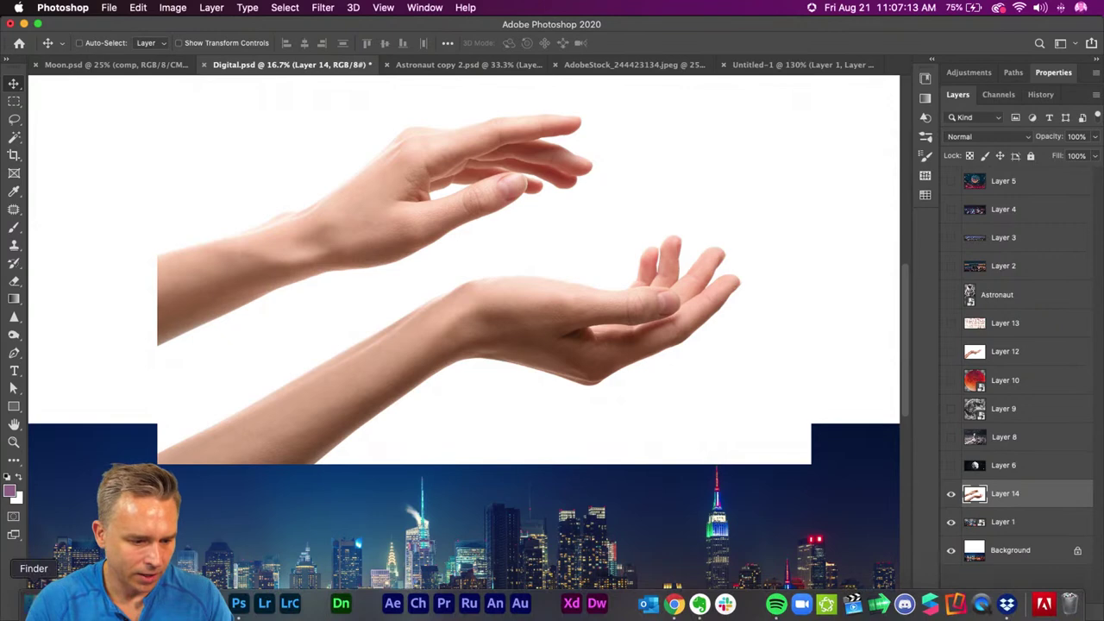
left_click(34, 604)
left_click(585, 420)
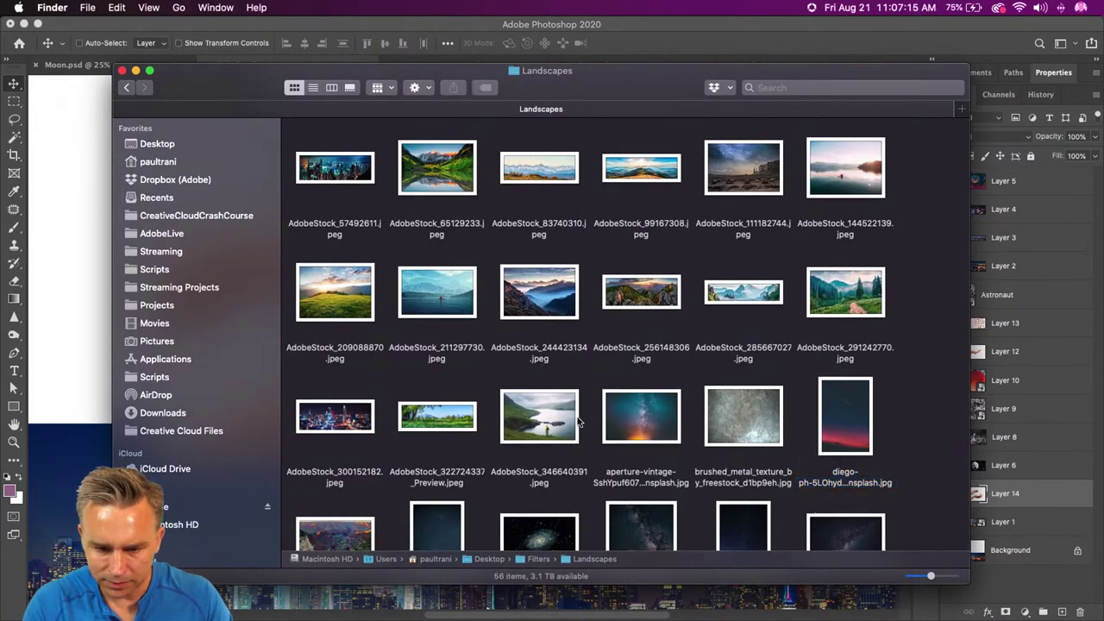
left_click_drag(869, 433, 239, 606)
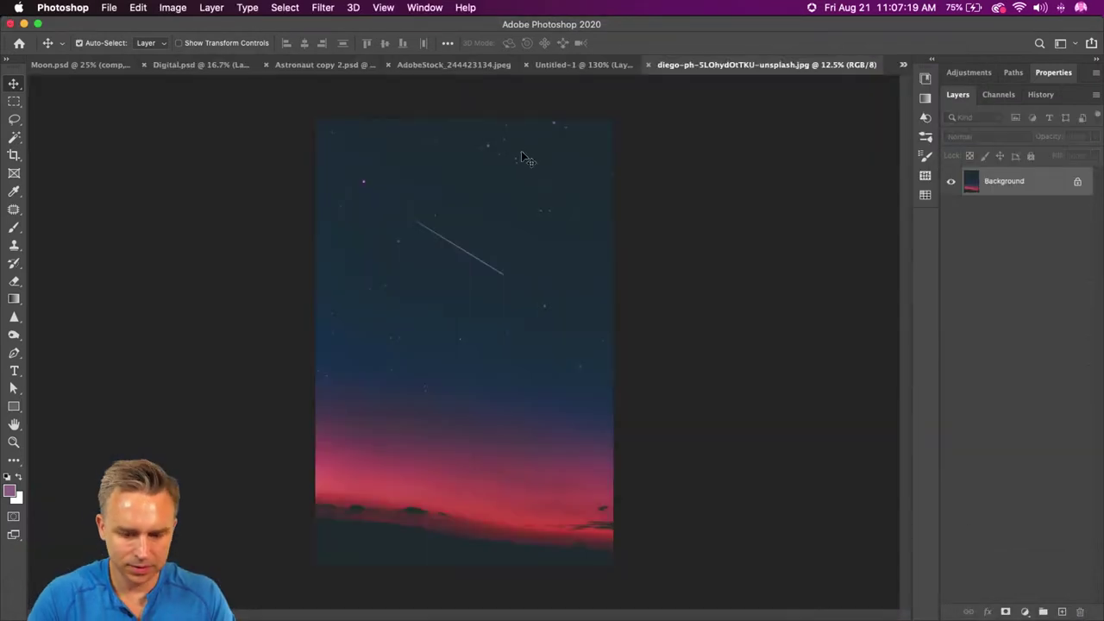
key("super+a")
key("super+c")
key("super+w")
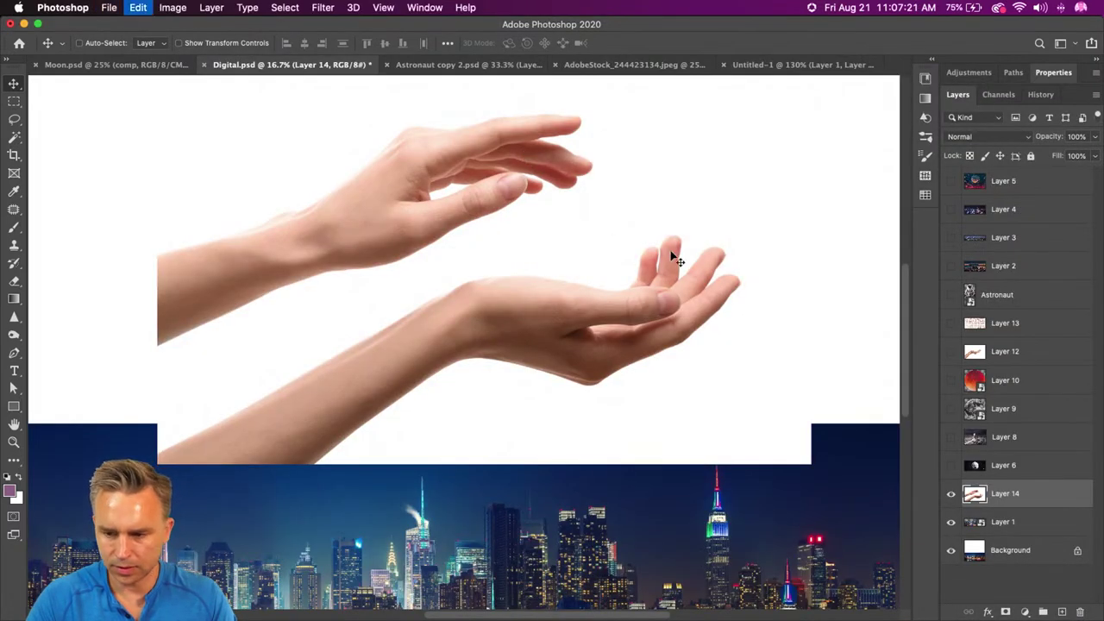
Step: Paste the sky into Digital.psd, place its layer directly above the Background and hide Layer 1
key("super+v")
left_click_drag(1006, 504, 1004, 565)
left_click(951, 522)
left_click(950, 493)
left_click(950, 493)
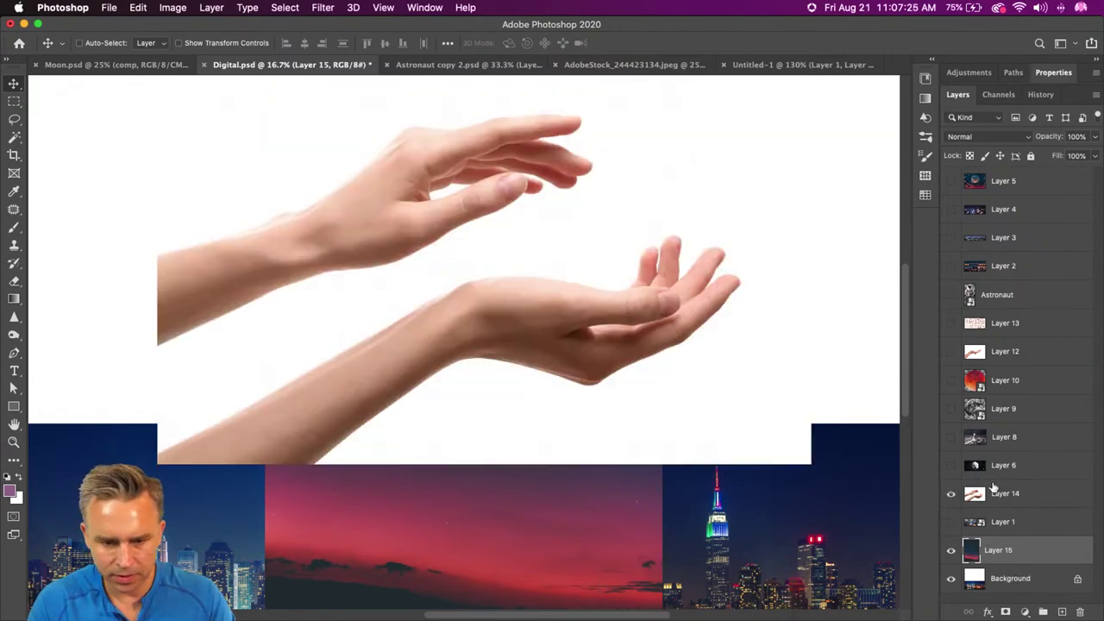
Step: Move the hands on Layer 14 lower on the canvas and hide the pasted sky and Background layers
left_click(1004, 494)
left_click_drag(305, 202, 405, 332)
left_click(950, 549)
left_click(950, 578)
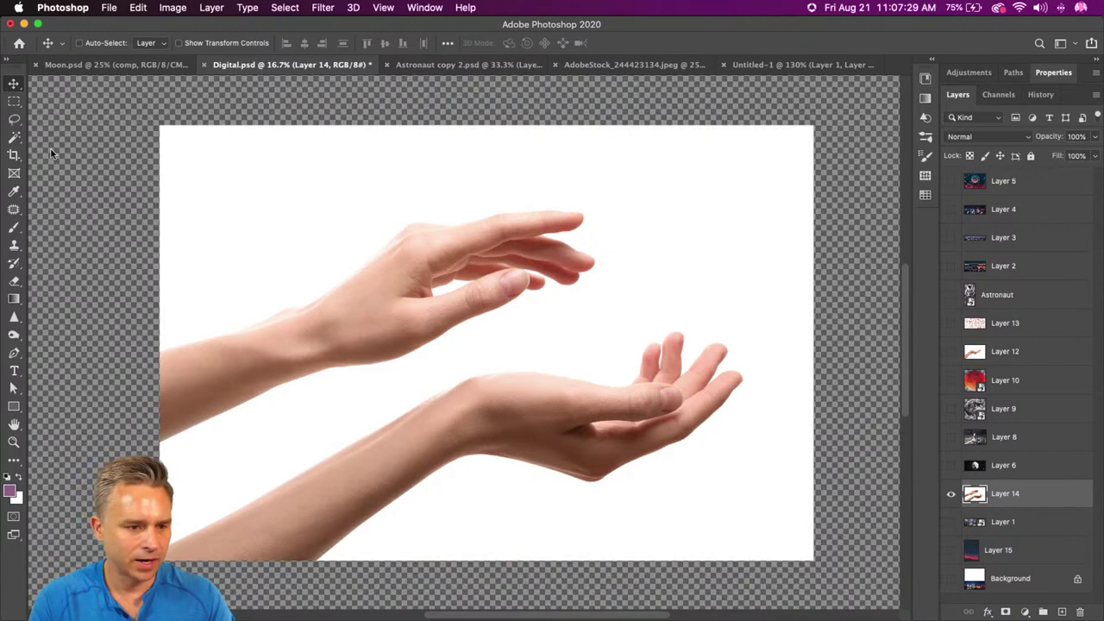
Step: Try isolating the hands on Layer 14 with Select Subject and clear the selection
left_click(12, 136)
left_click(589, 43)
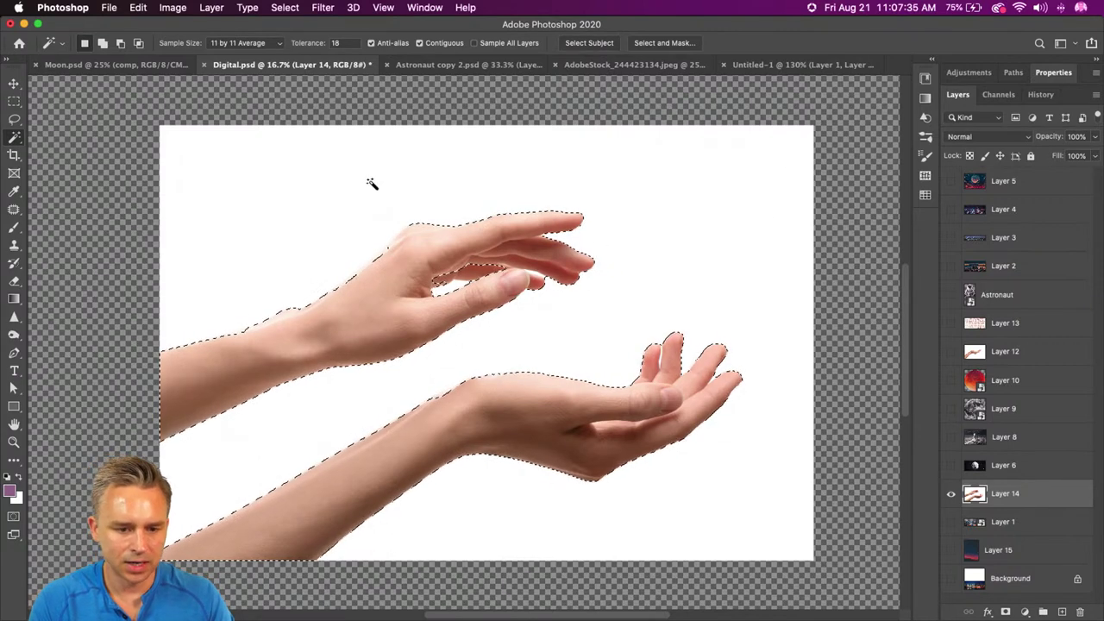
key("super+d")
Step: Select Layer 14's white backdrop with Color Range using Sampled Colors at fuzziness 14, and hide it with an inverted layer mask
left_click(285, 8)
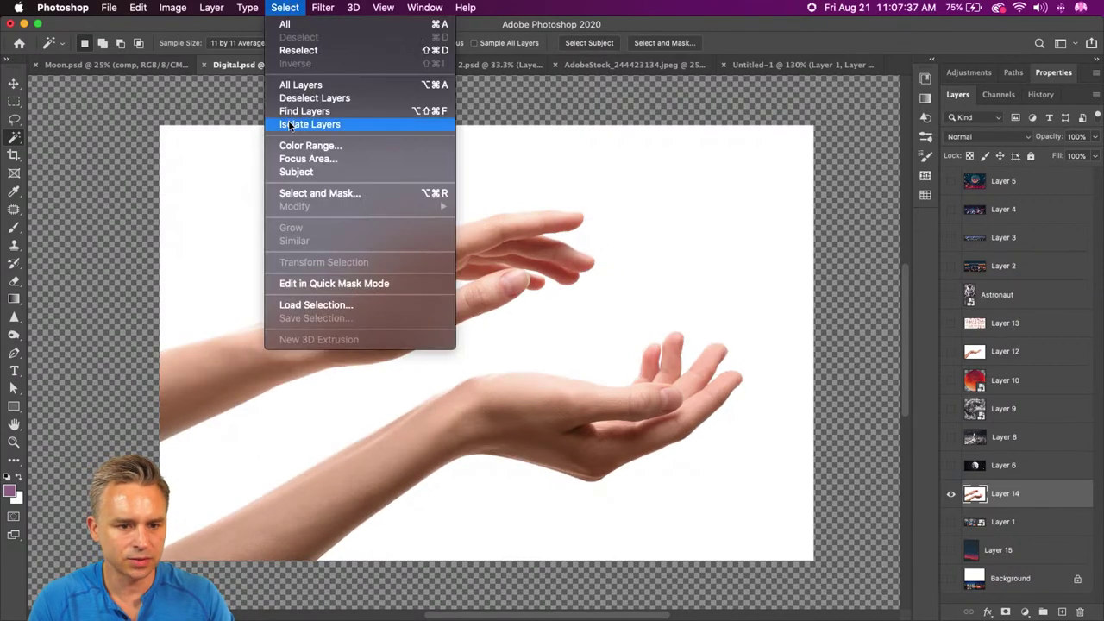
left_click(309, 146)
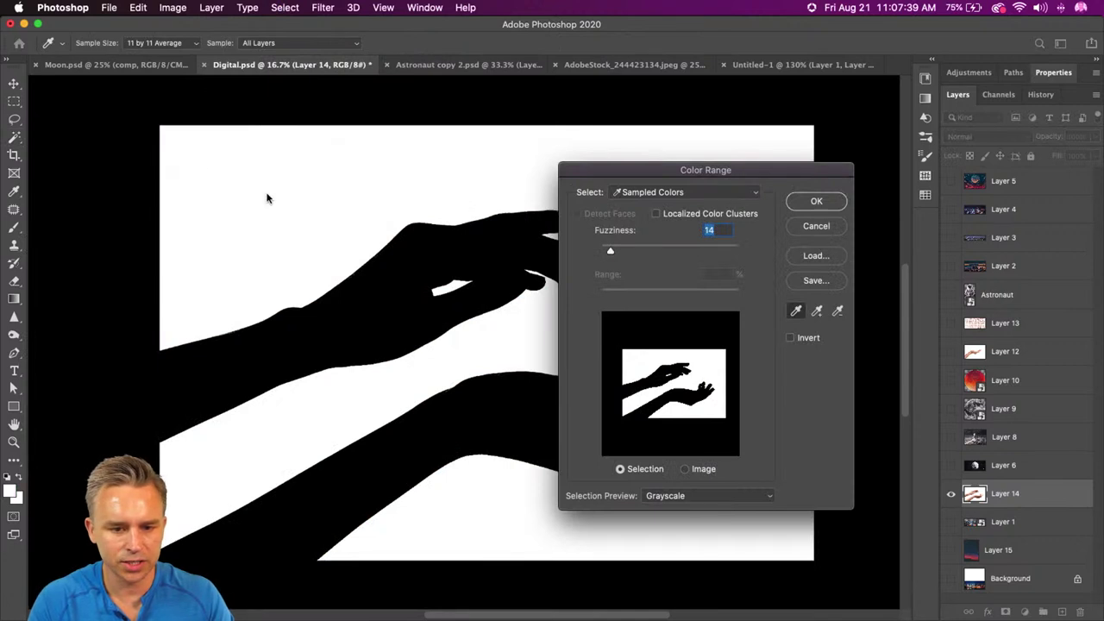
left_click_drag(607, 168, 741, 153)
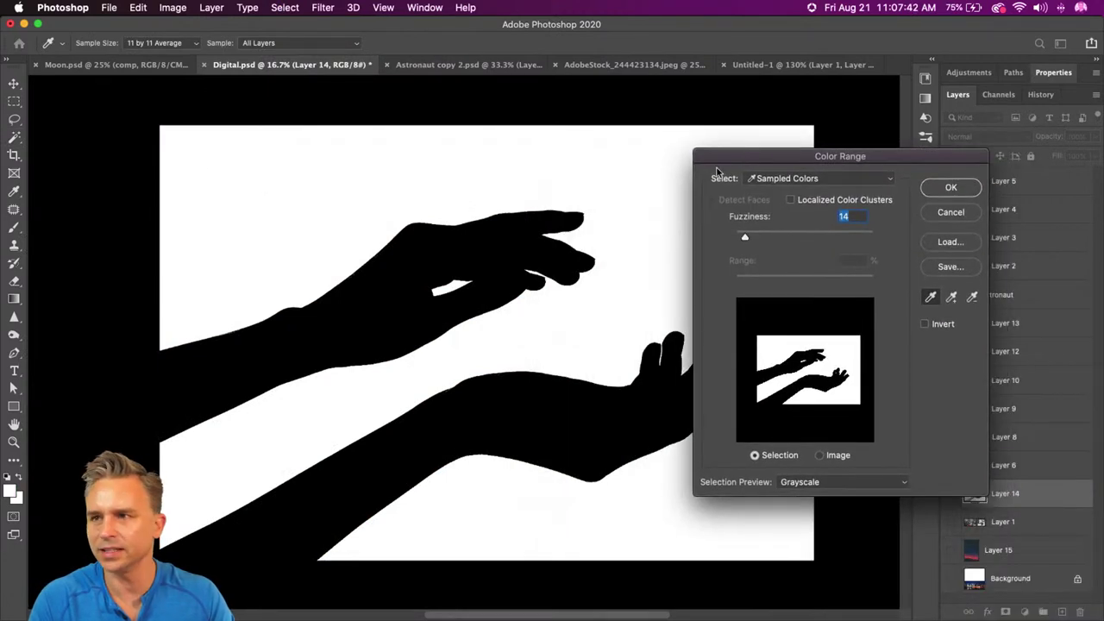
left_click(950, 191)
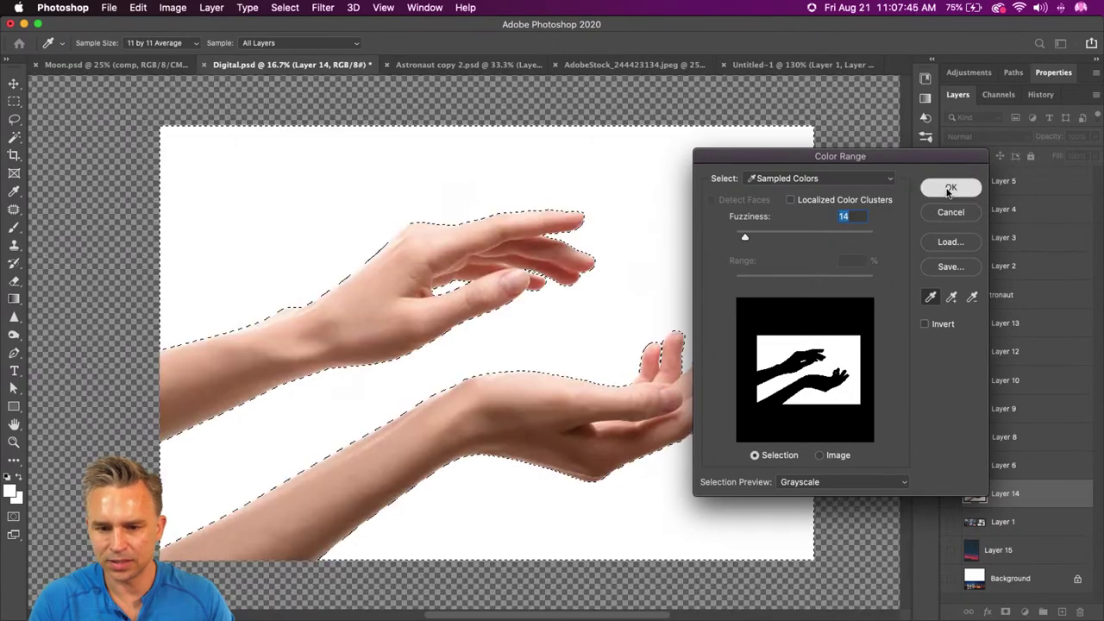
left_click(1004, 612)
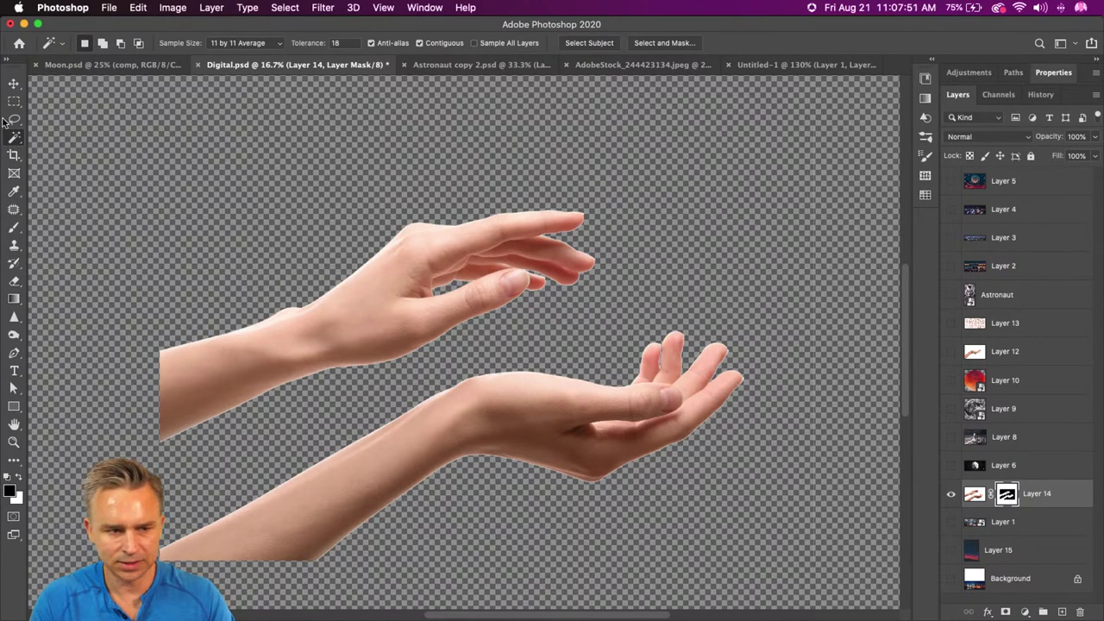
Step: Show the red moon on Layer 10 and move it between the two hands
left_click(14, 84)
key("super+minus")
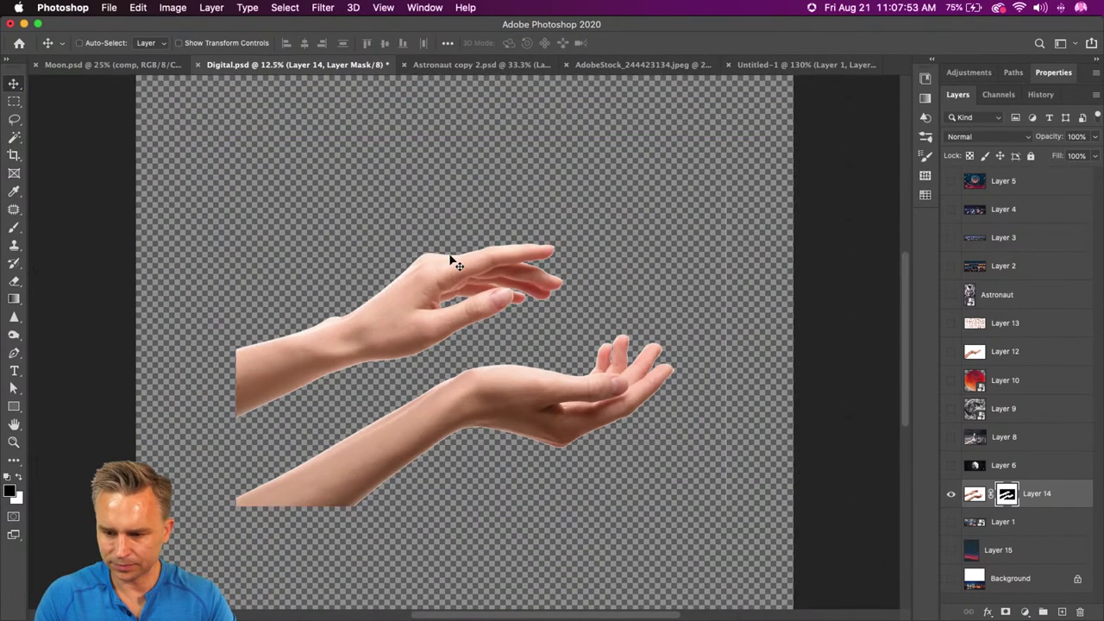
left_click(951, 383)
left_click(1004, 380)
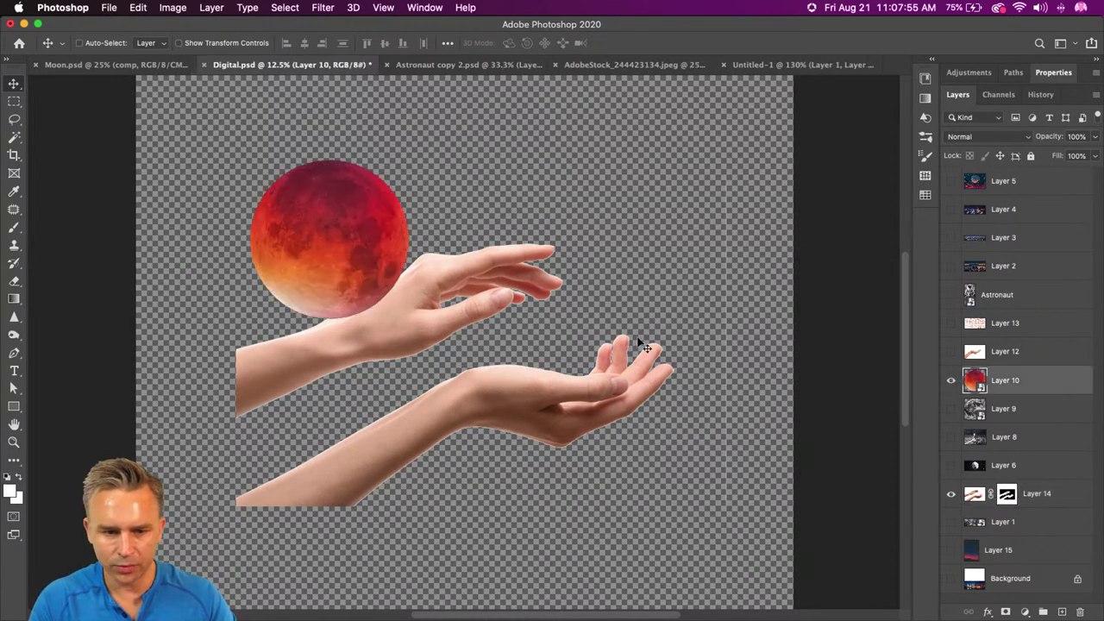
left_click_drag(300, 252, 496, 293)
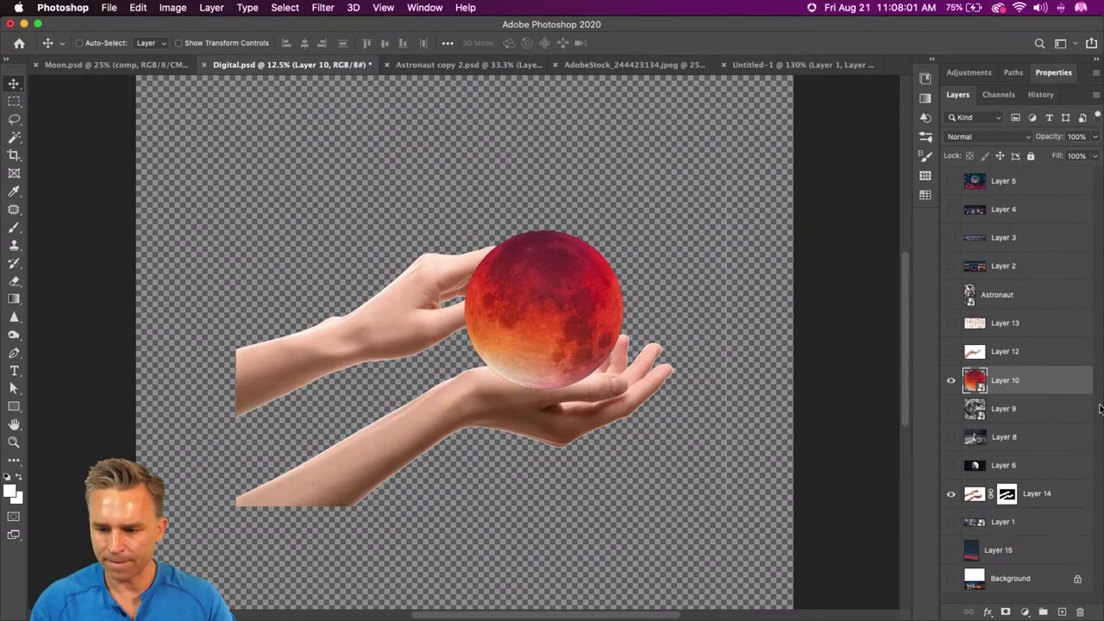
Step: Show the sunset sky on Layer 15 and start a free transform on it
left_click(951, 550)
left_click(1004, 550)
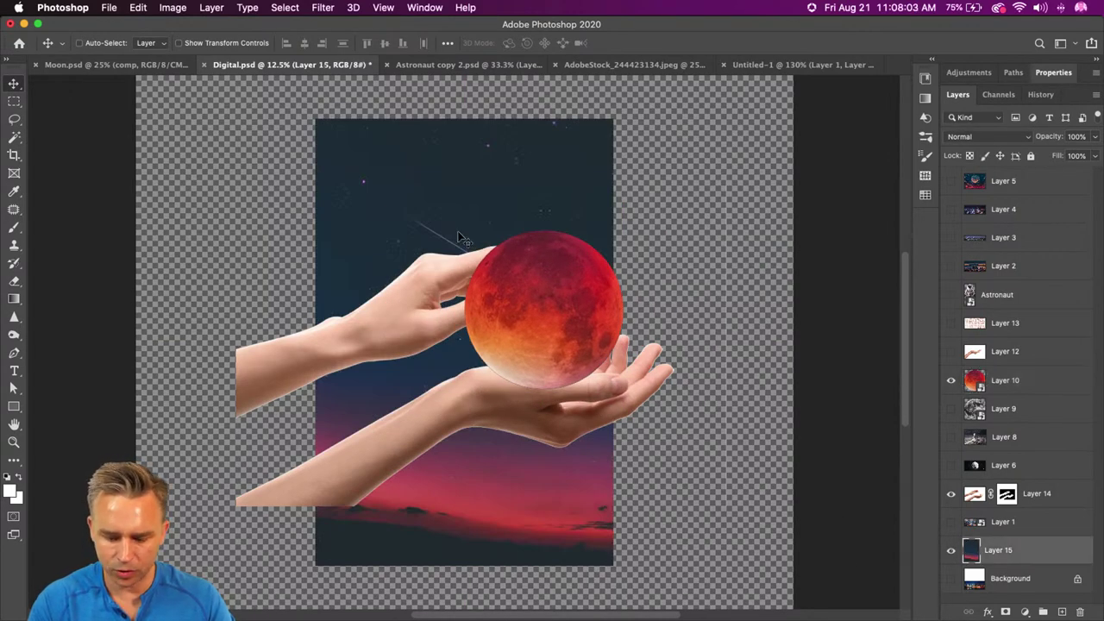
key("super+minus")
key("super+t")
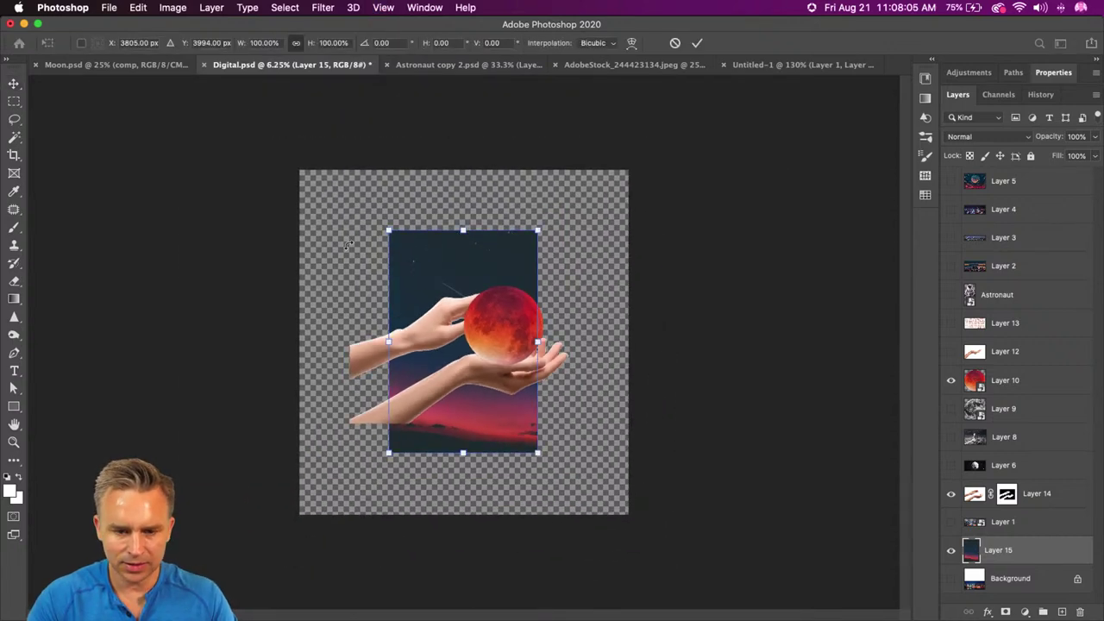
Step: Try enlarging the sky on Layer 15 to 223.66% and moving it up, and undo both changes
left_click_drag(388, 231, 255, 114)
left_click_drag(377, 498, 380, 459)
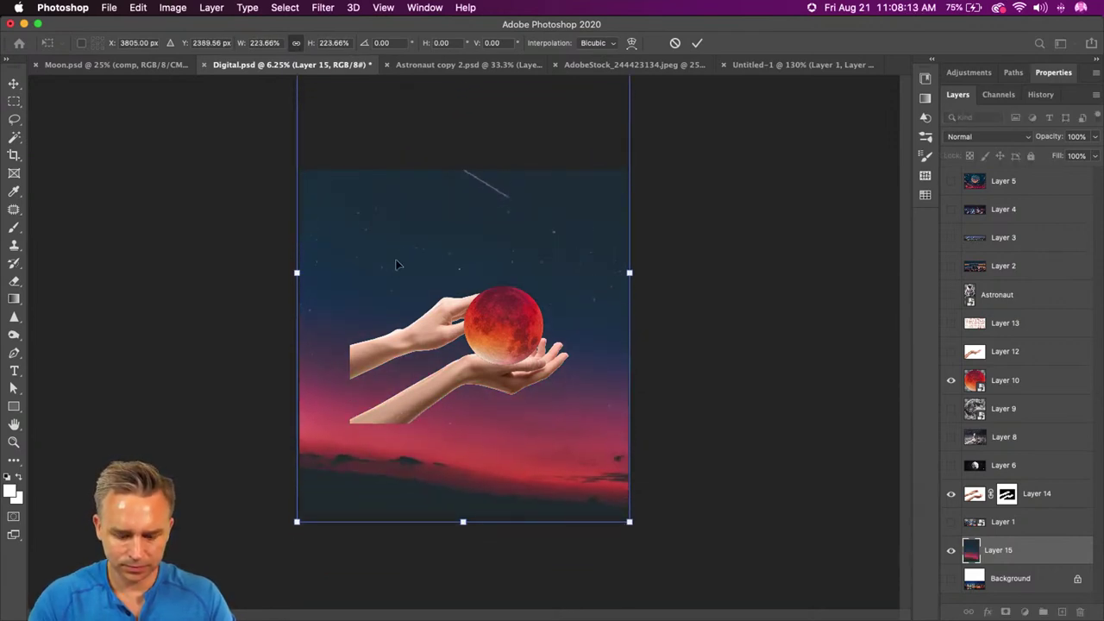
key("ctrl+z")
key("ctrl+z")
Step: Enlarge the sky on Layer 15 to cover the full canvas and expand the canvas with Reveal All
left_click_drag(385, 234, 273, 109)
key("Return")
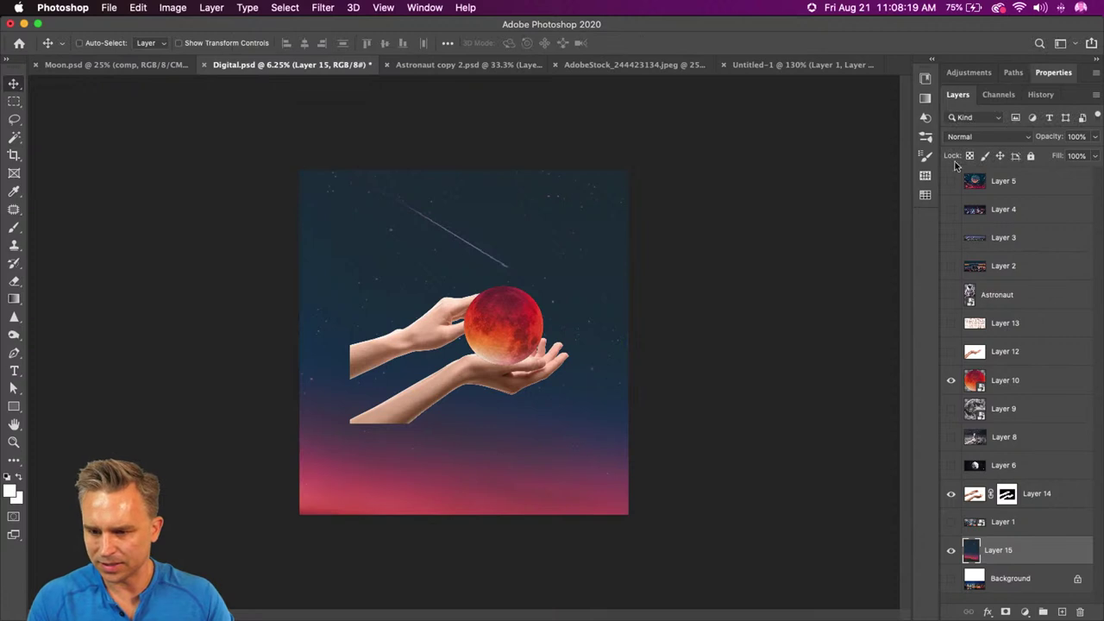
left_click(172, 8)
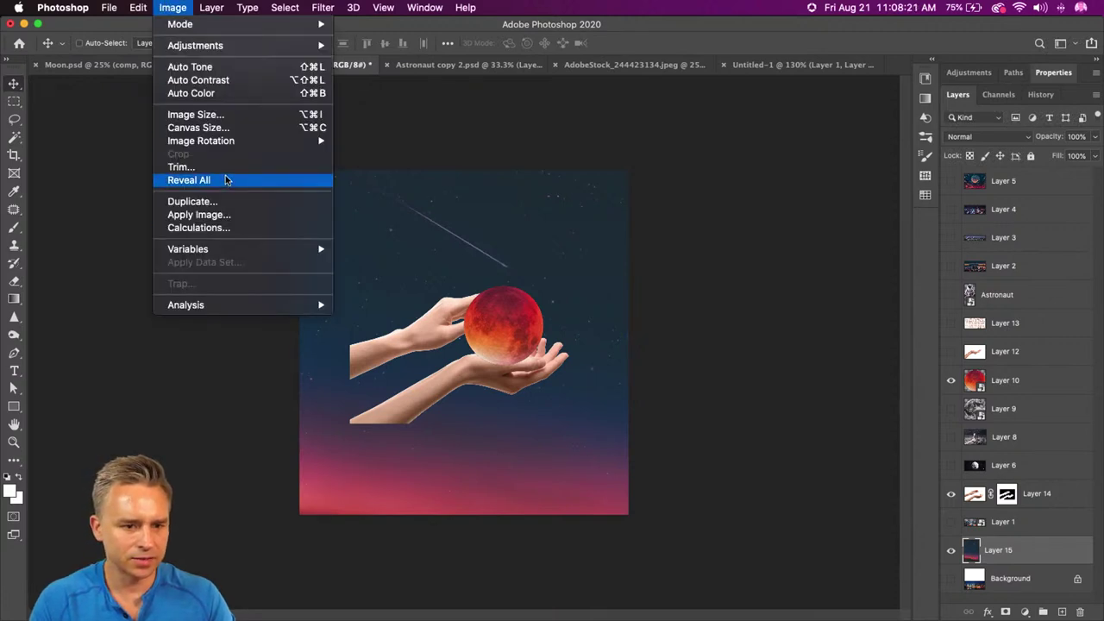
left_click(227, 178)
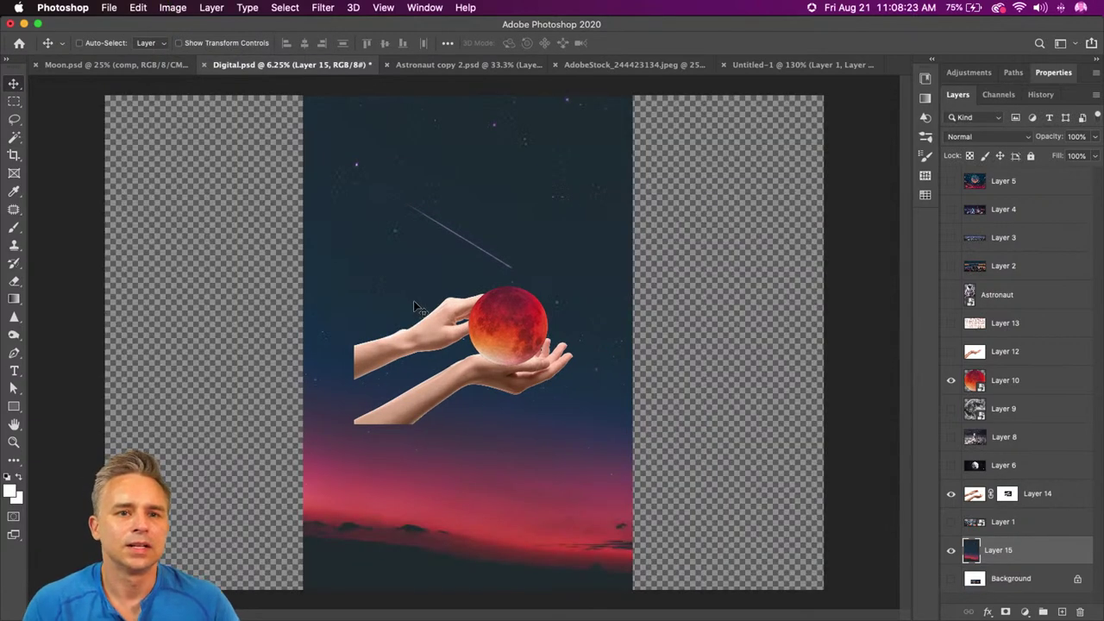
key("super+minus")
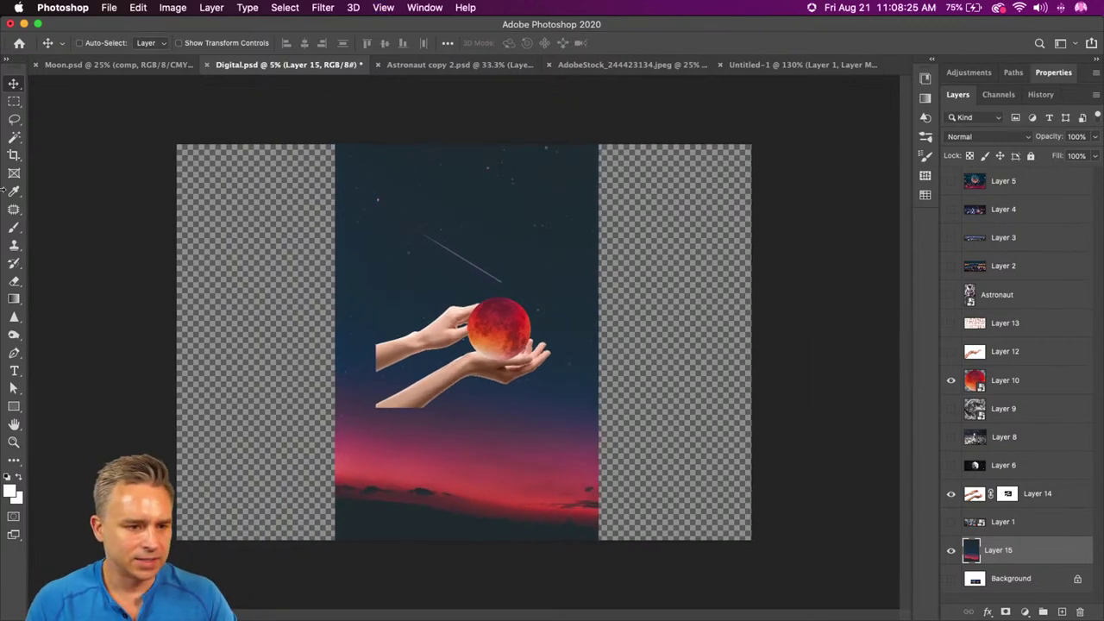
Step: Try cropping the canvas to the sky's width with Delete Cropped Pixels enabled
left_click(14, 156)
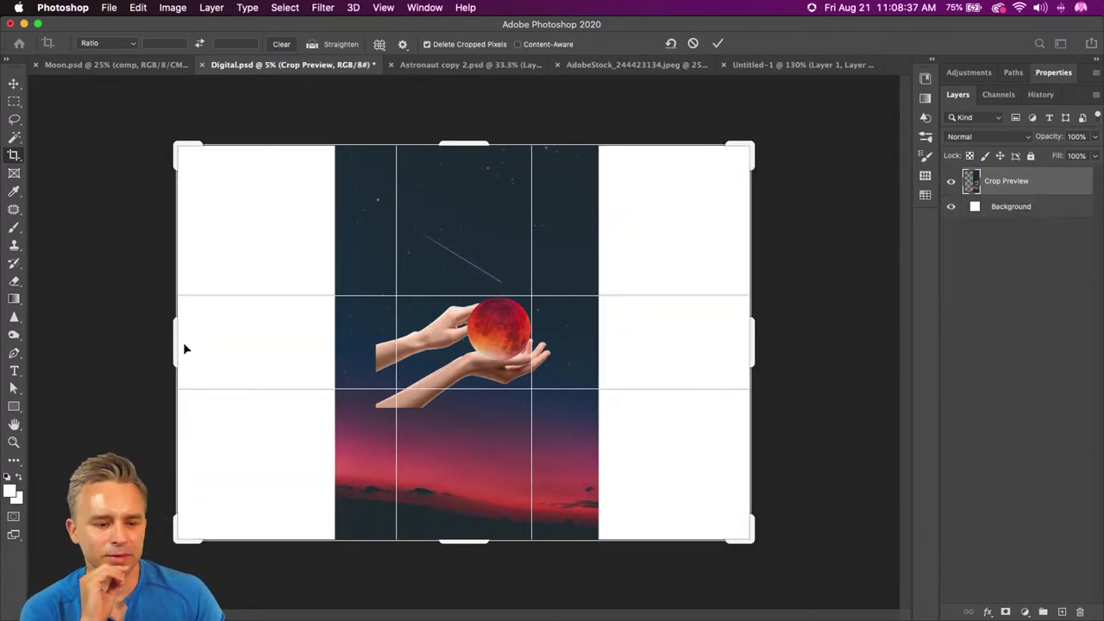
left_click_drag(173, 340, 256, 336)
left_click_drag(666, 346, 596, 338)
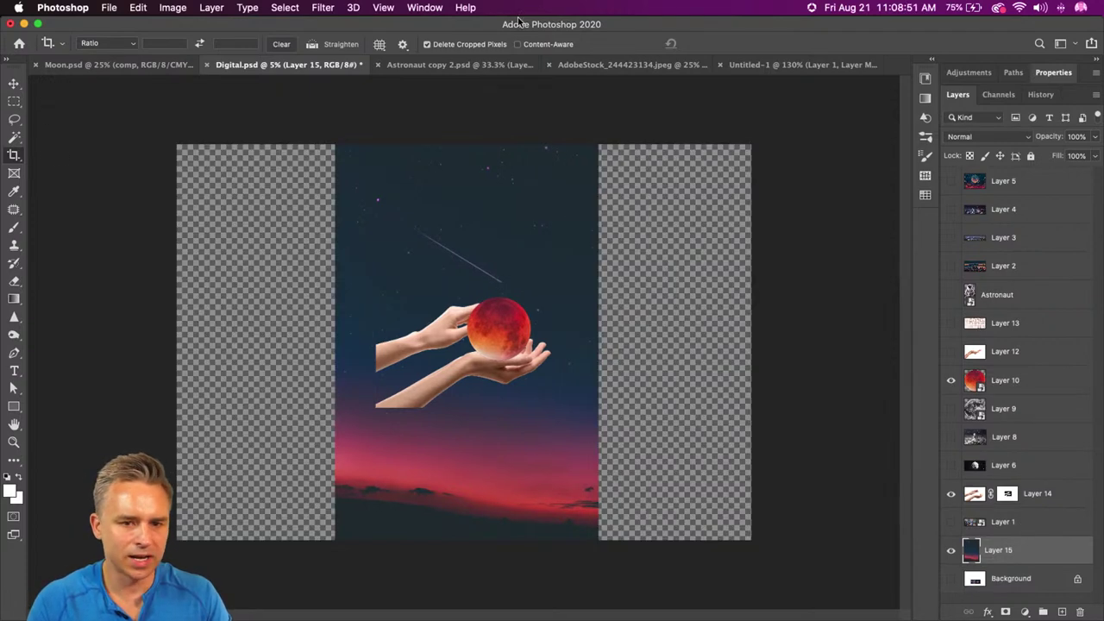
Step: Crop the canvas to the left and right edges of the sky with Delete Cropped Pixels turned off
left_click(12, 157)
left_click_drag(174, 331, 252, 327)
left_click_drag(668, 348, 598, 324)
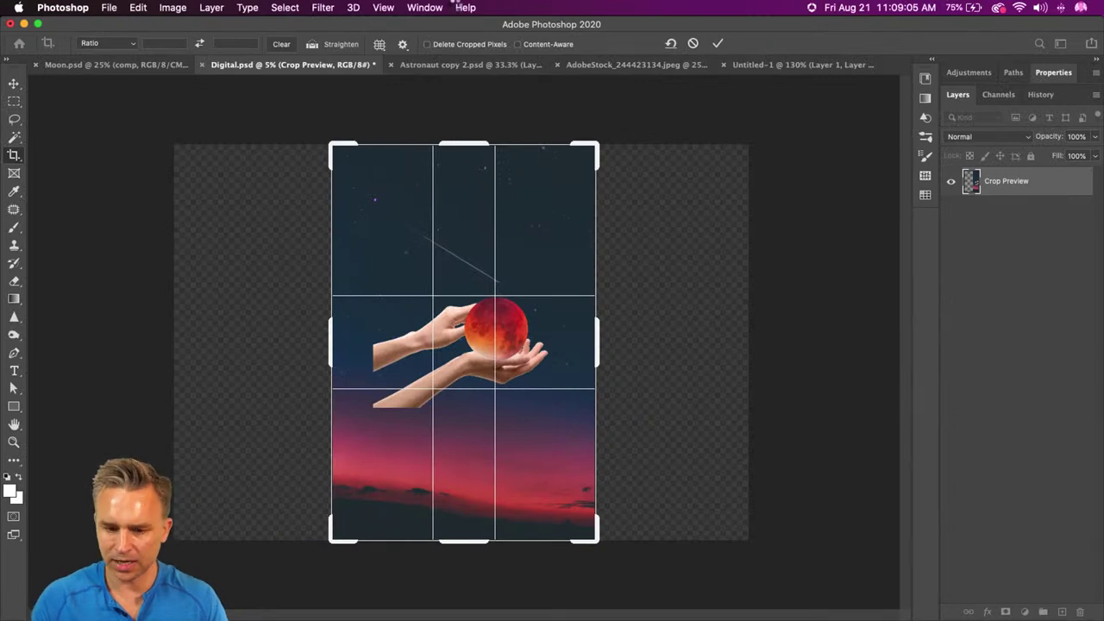
key("Return")
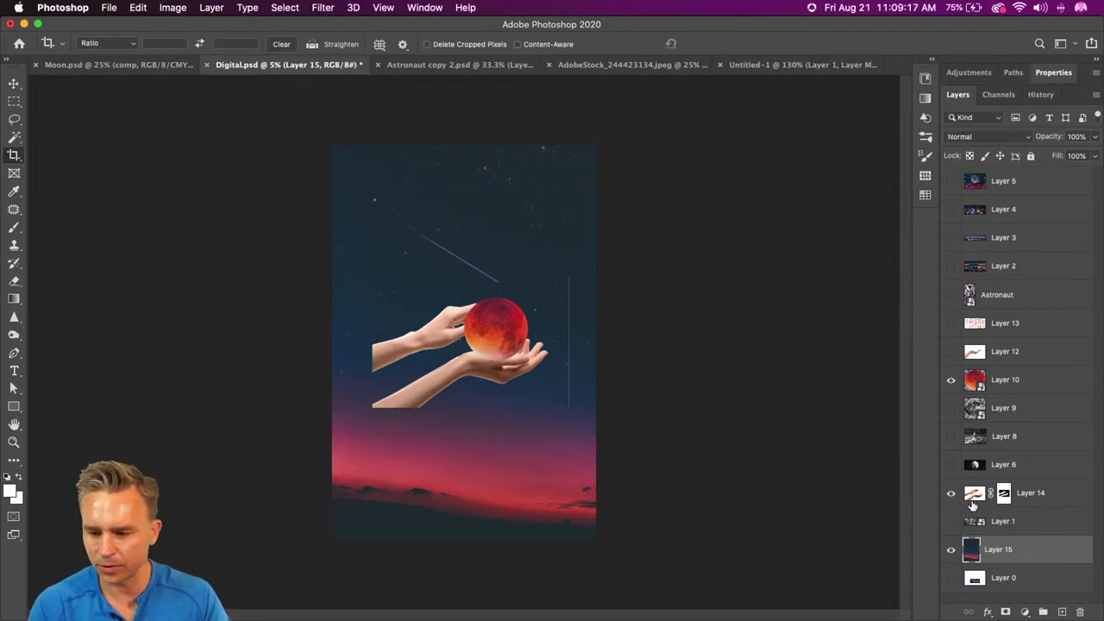
Step: Try rotating the hands on Layer 14 to -60° and scaling them to 141.89%, and undo the transform
left_click(1028, 498)
key("super+t")
left_click_drag(359, 272, 338, 425)
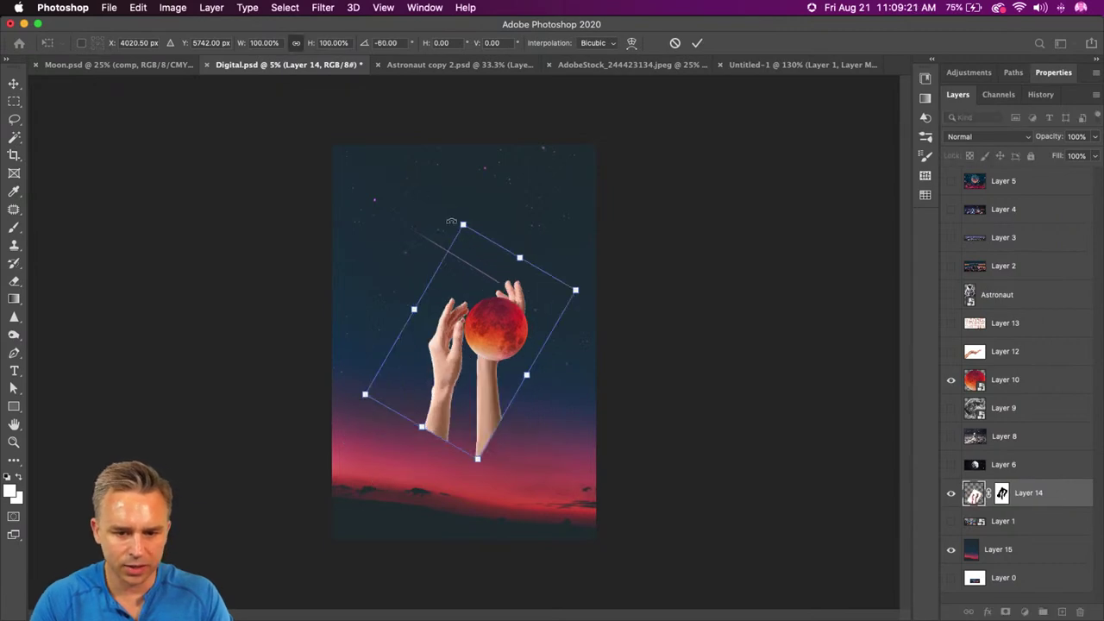
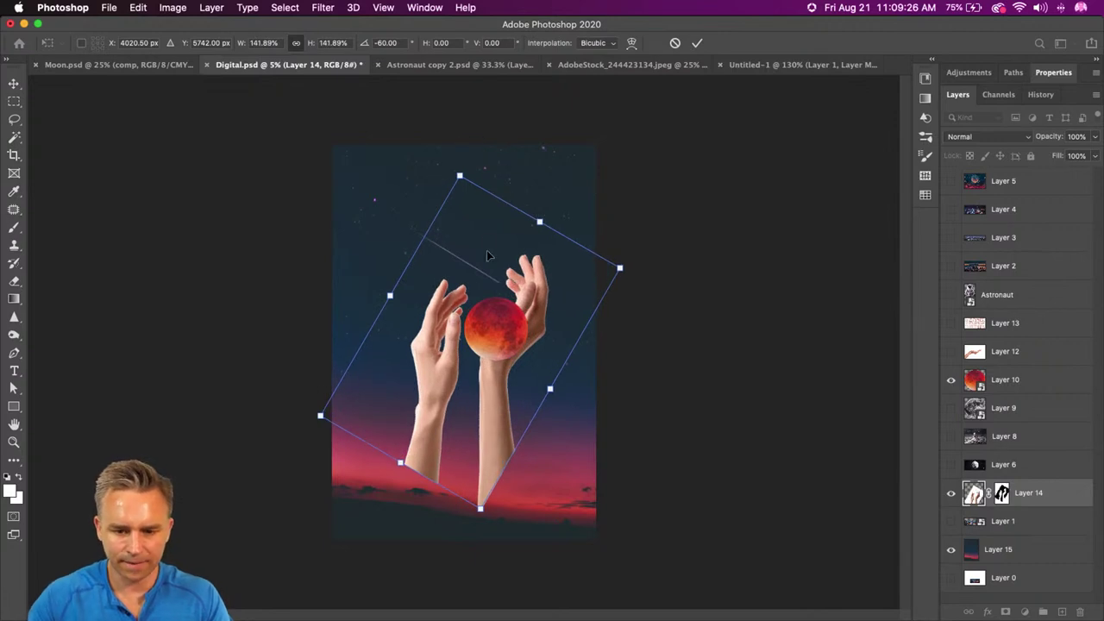
key("Return")
key("c")
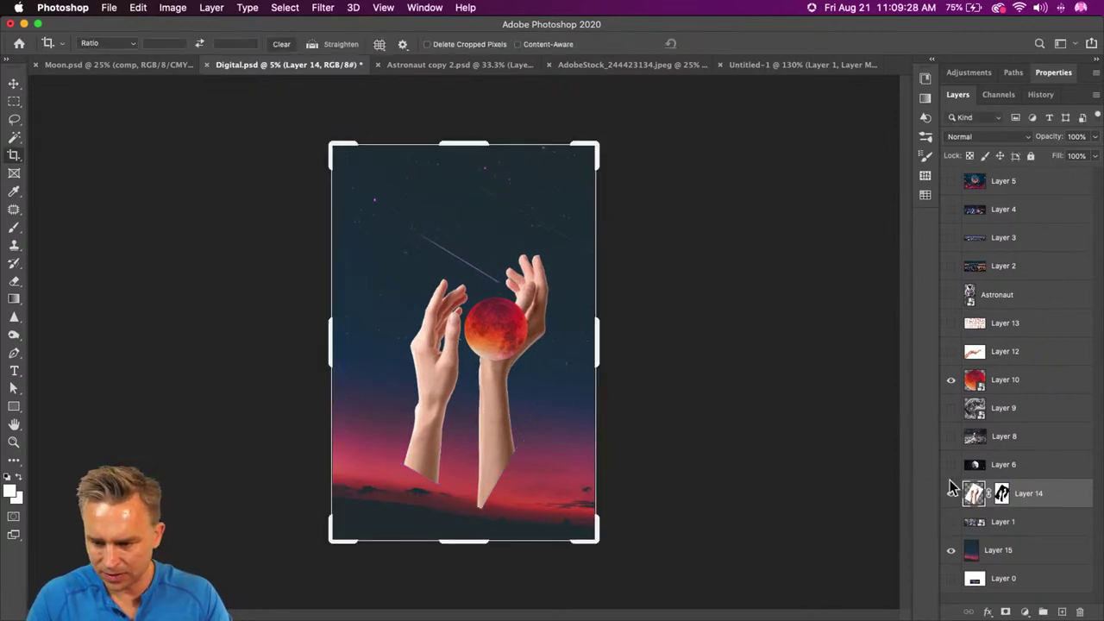
key("ctrl+z")
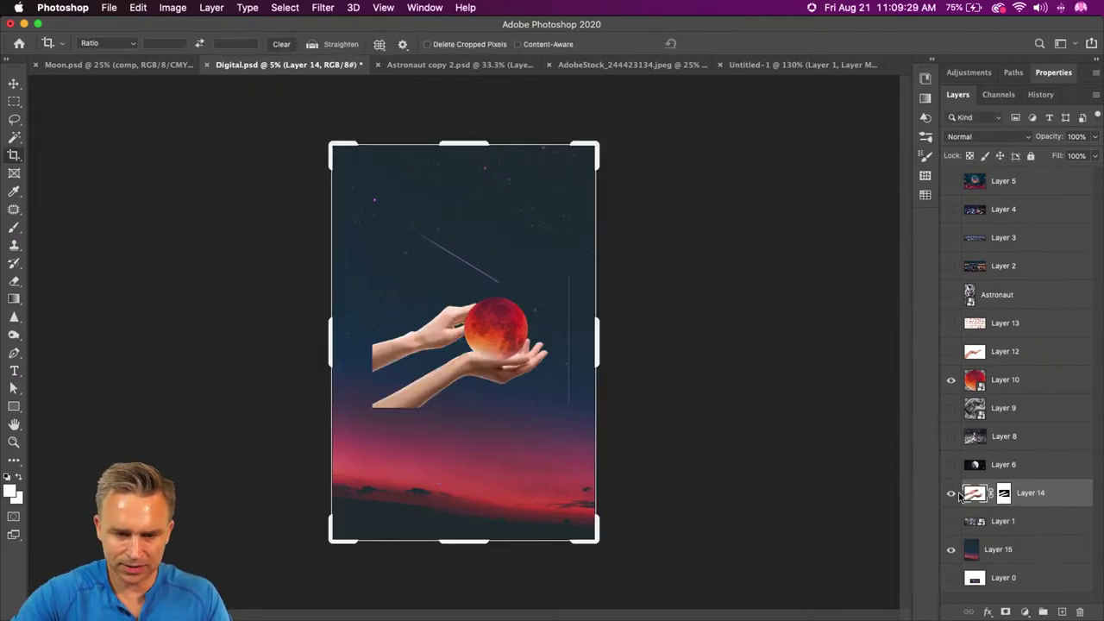
Step: Lasso around the hands, invert the selection, and fill that area of Layer 14's mask with the black foreground color at 100% opacity
left_click(1005, 493)
left_click(14, 101)
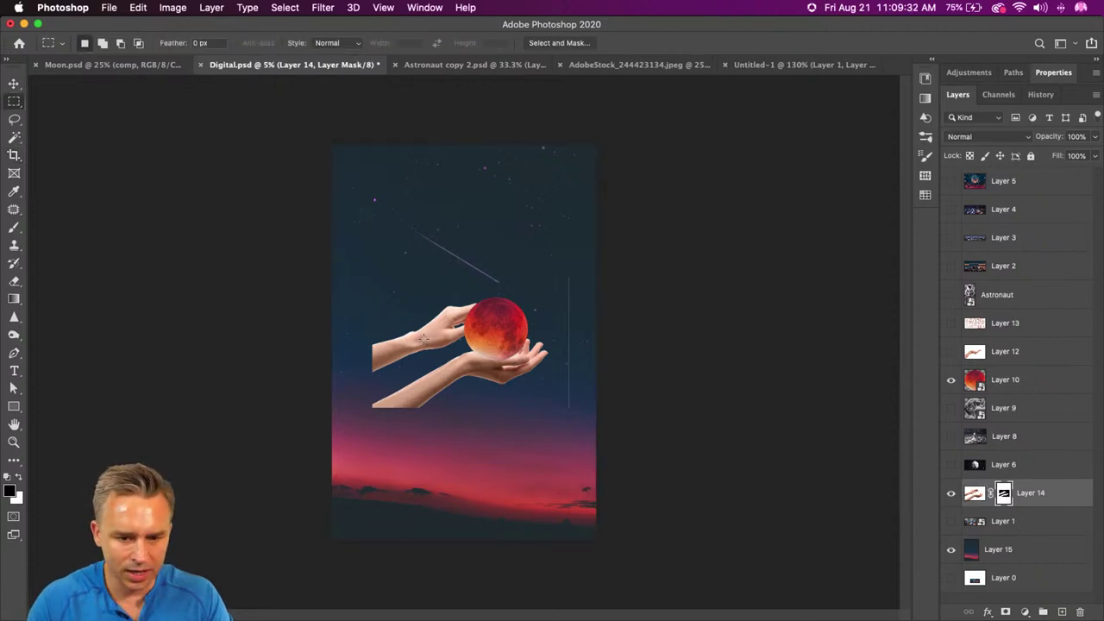
key("ctrl+plus")
key("l")
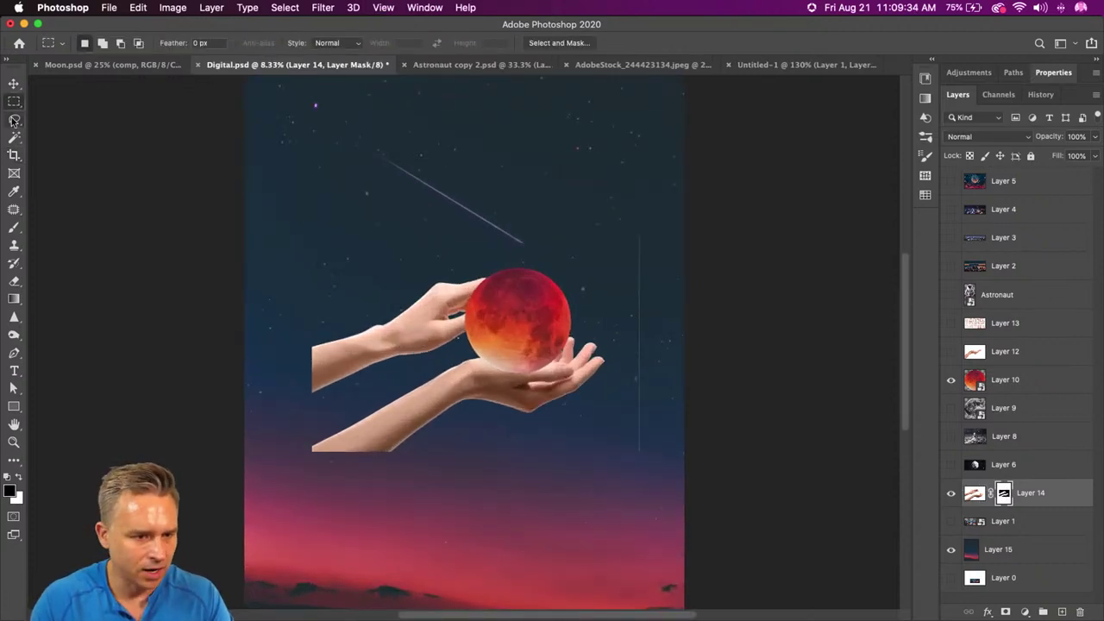
mouse_move(309, 342)
left_mouse_down()
mouse_move(539, 254)
mouse_move(600, 295)
mouse_move(624, 348)
mouse_move(585, 389)
mouse_move(373, 462)
mouse_move(300, 445)
mouse_move(298, 353)
left_mouse_up()
key("ctrl+shift+i")
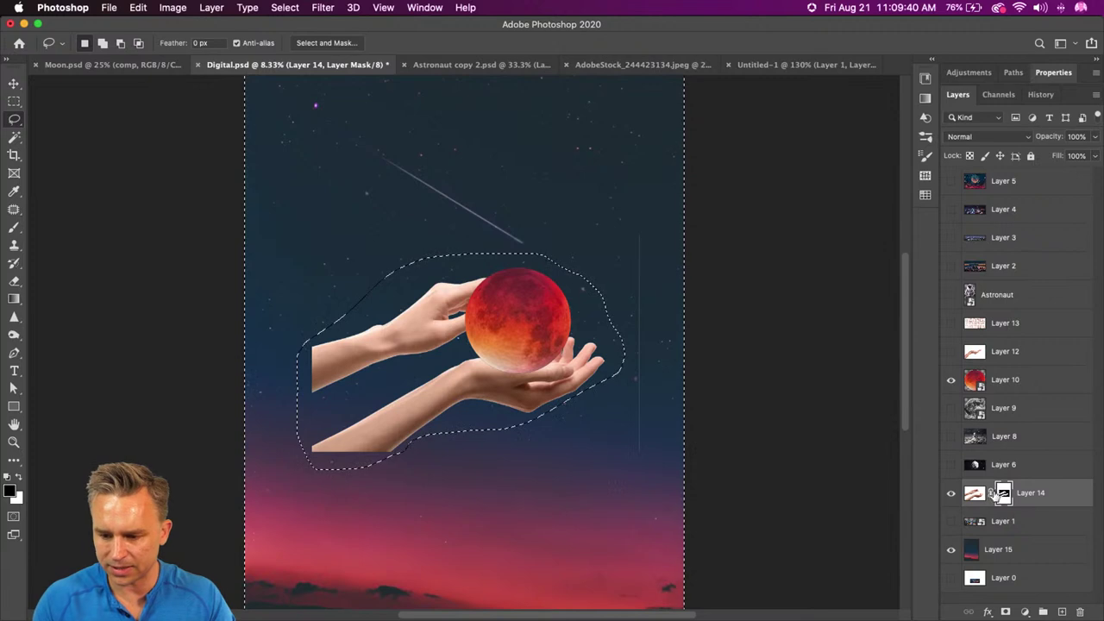
key("shift+BackSpace")
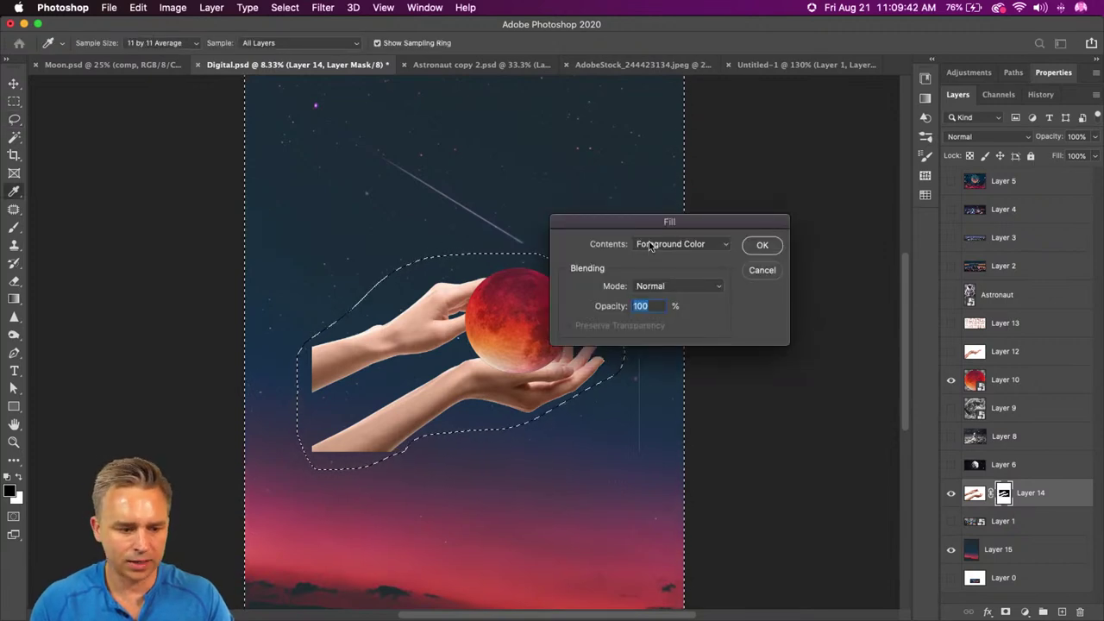
key("Return")
key("ctrl+d")
Step: Rotate the hands on Layer 14 to -75° so they point upward
key("ctrl+t")
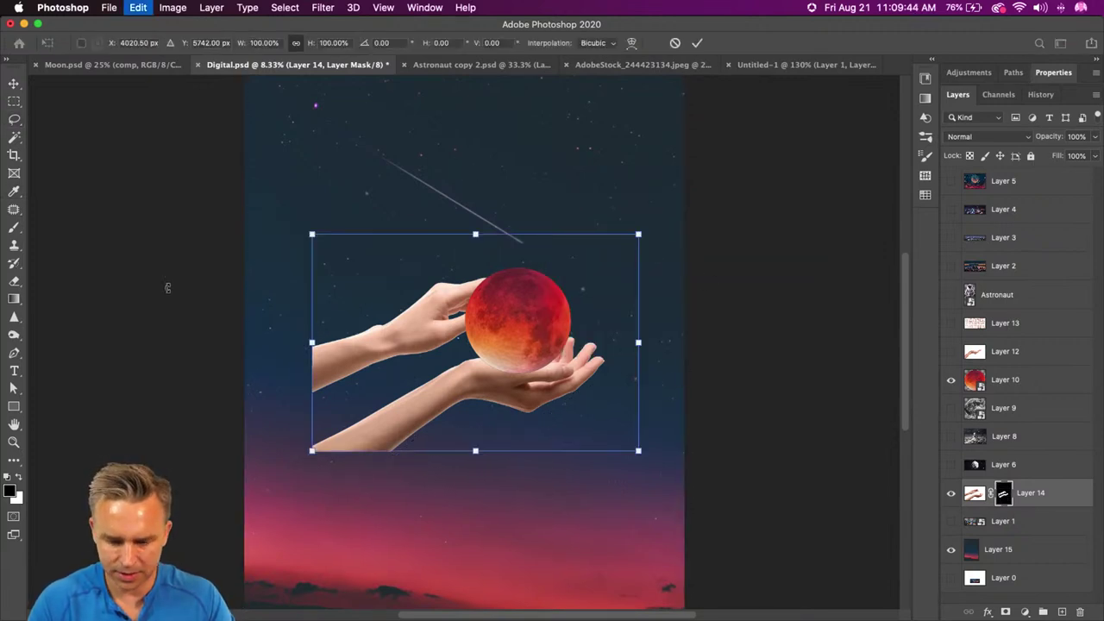
left_click_drag(283, 184, 296, 447)
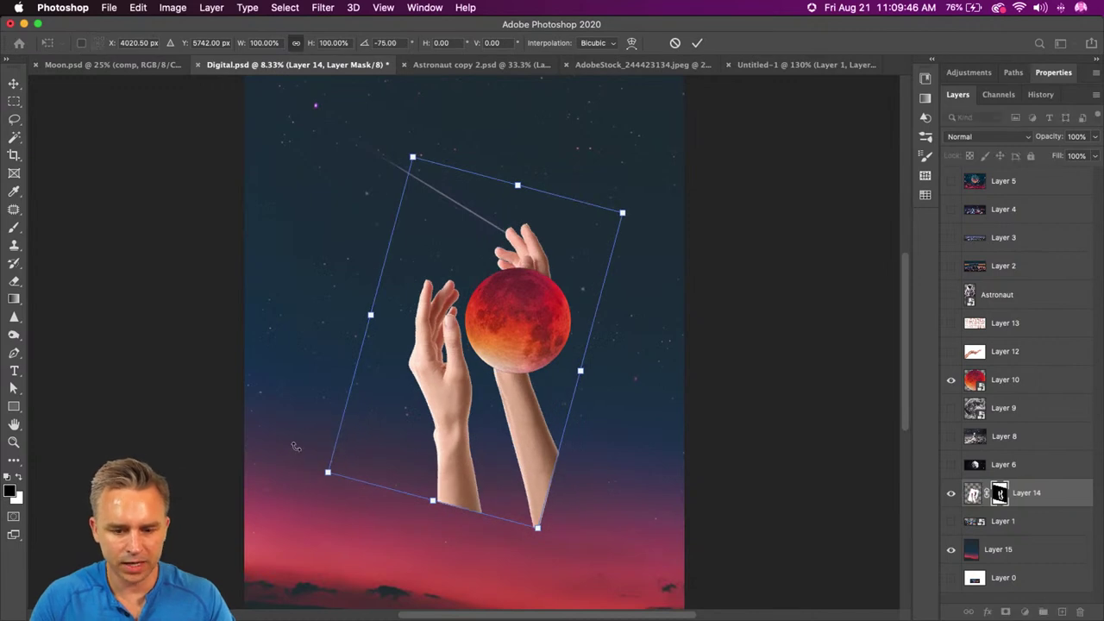
key("Return")
key("l")
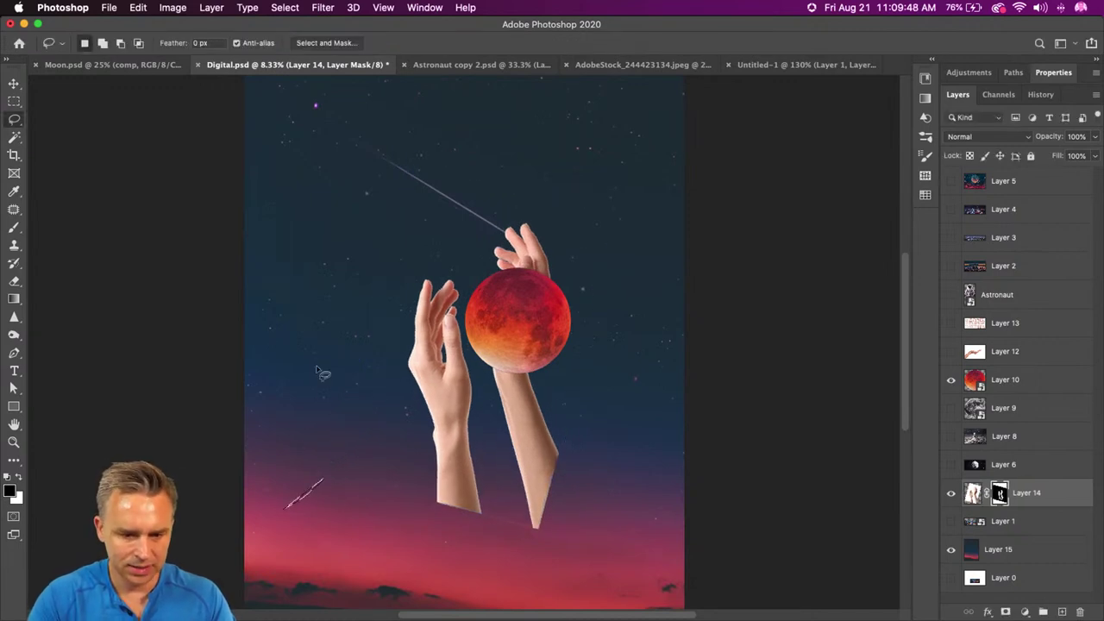
Step: Show the rulers and enlarge the upright hands on Layer 14 to fill most of the canvas width
key("ctrl+r")
key("ctrl+t")
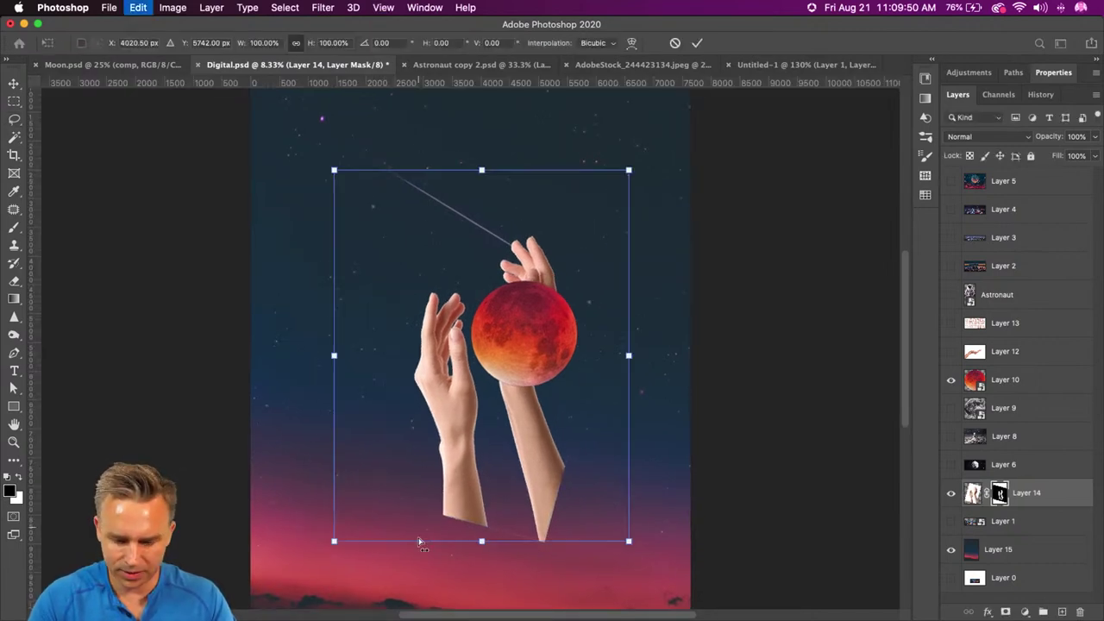
left_click_drag(335, 541, 255, 541)
key("Return")
Step: Move the enlarged hands on Layer 14 slightly down on the canvas
left_click(13, 84)
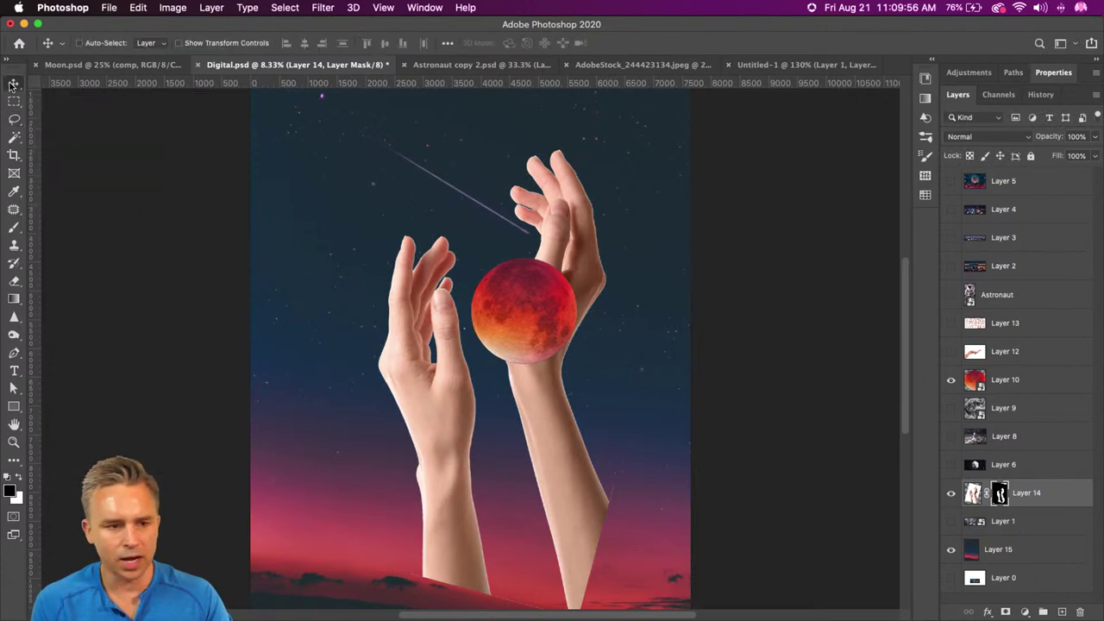
left_click(972, 493)
left_click_drag(476, 368, 441, 384)
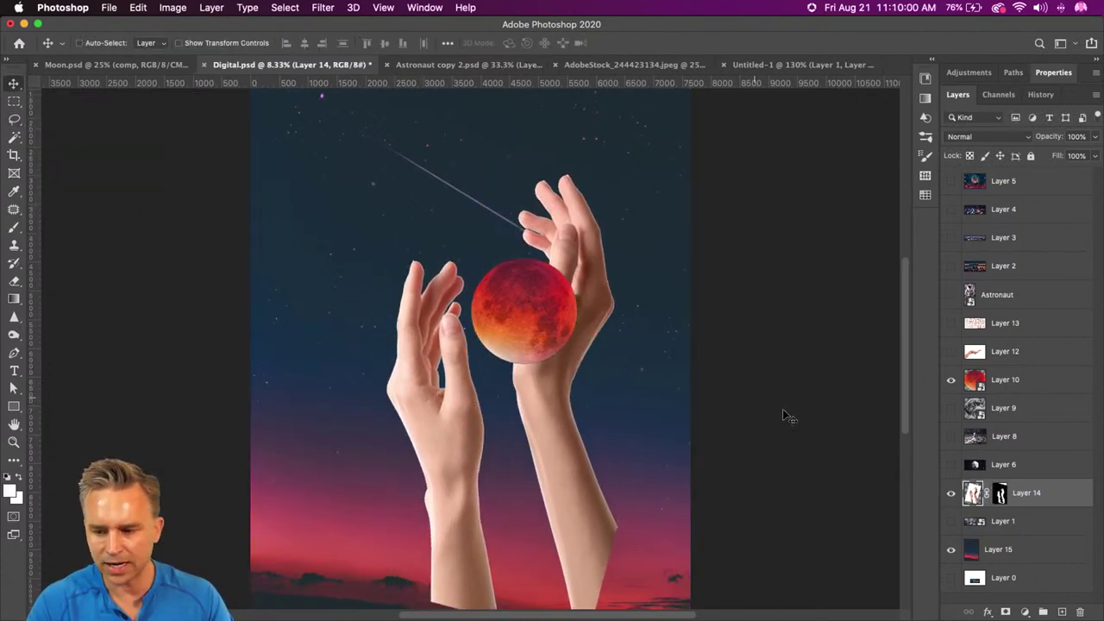
Step: Move the red moon on Layer 10 up between the hands and enlarge it to span the gap between them
left_click(1009, 380)
left_click_drag(521, 302, 510, 265)
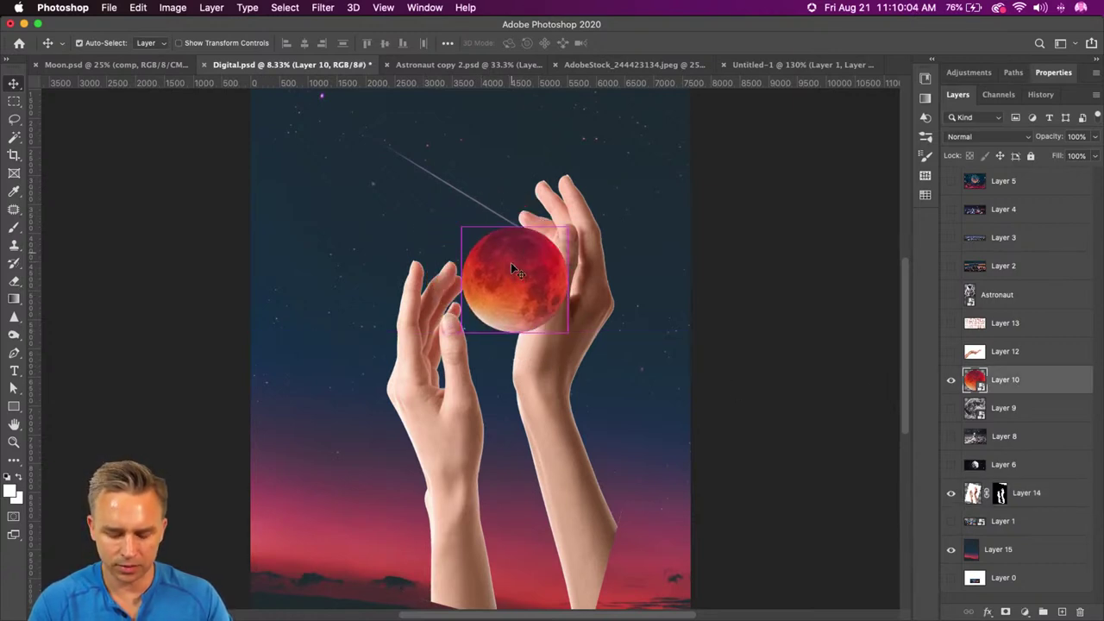
key("super+t")
left_click_drag(463, 228, 420, 185)
key("Return")
mouse_move(477, 294)
left_mouse_down()
mouse_move(485, 290)
mouse_move(473, 307)
left_mouse_up()
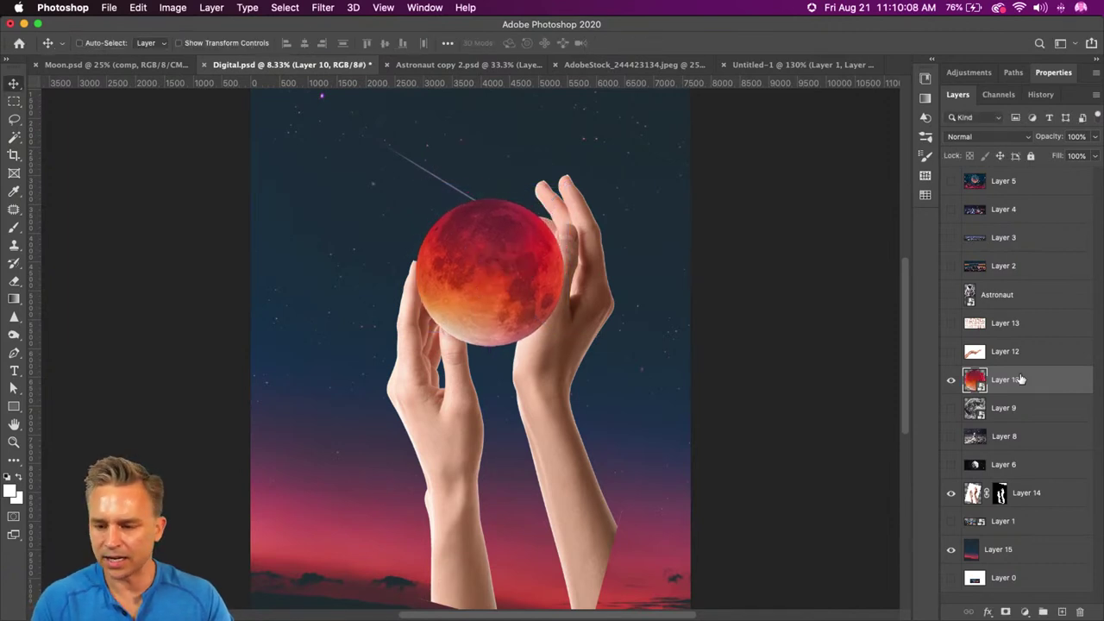
Step: Place a copy of Layer 14 above the red moon on Layer 10 and hide the original Layer 14
left_click(1047, 504)
left_click_drag(1068, 503, 1021, 373)
left_click(1003, 379)
key("super+plus")
key("super+plus")
key("super+plus")
left_click_drag(680, 362, 399, 313)
key("super+z")
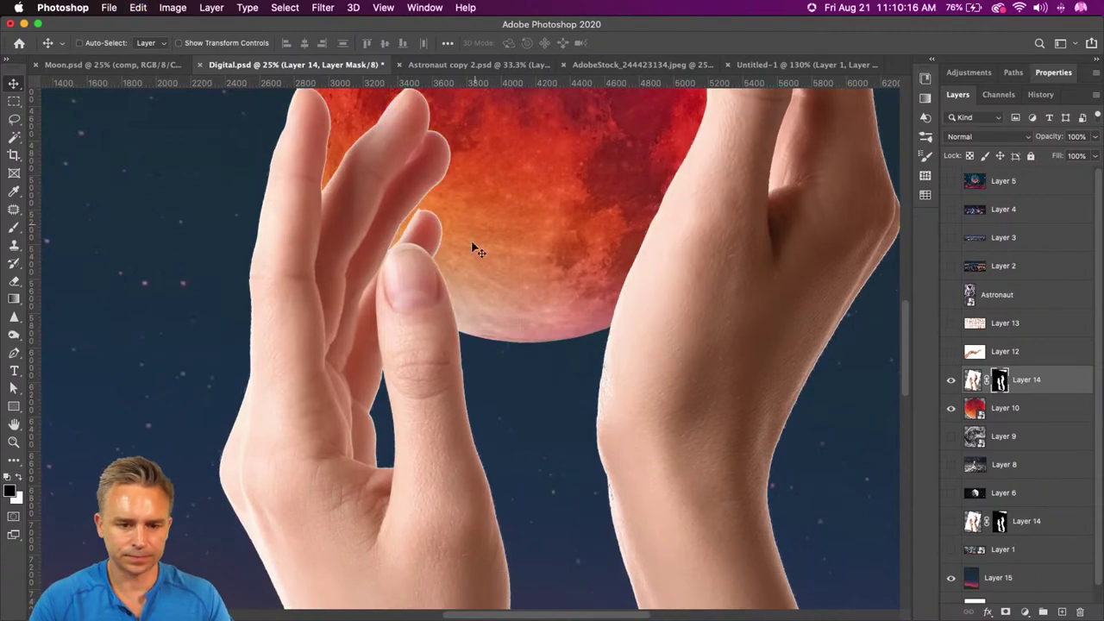
Step: Move the hidden original Layer 14 directly beneath Layer 10 in the layer stack
scroll(114, 163, "up", 5)
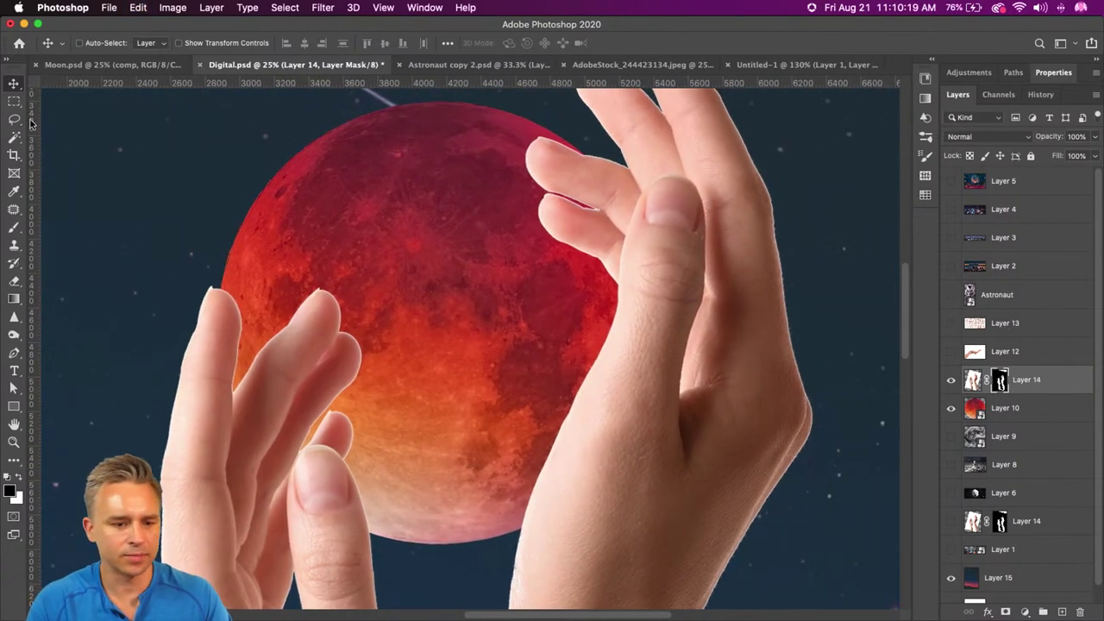
left_click(14, 119)
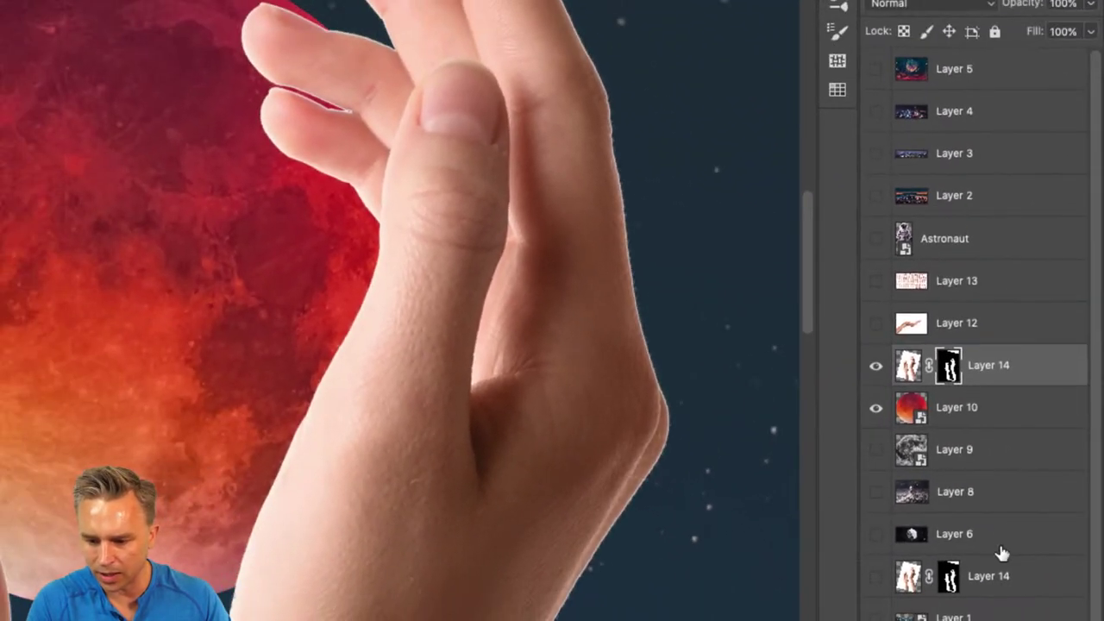
left_click_drag(998, 575, 994, 445)
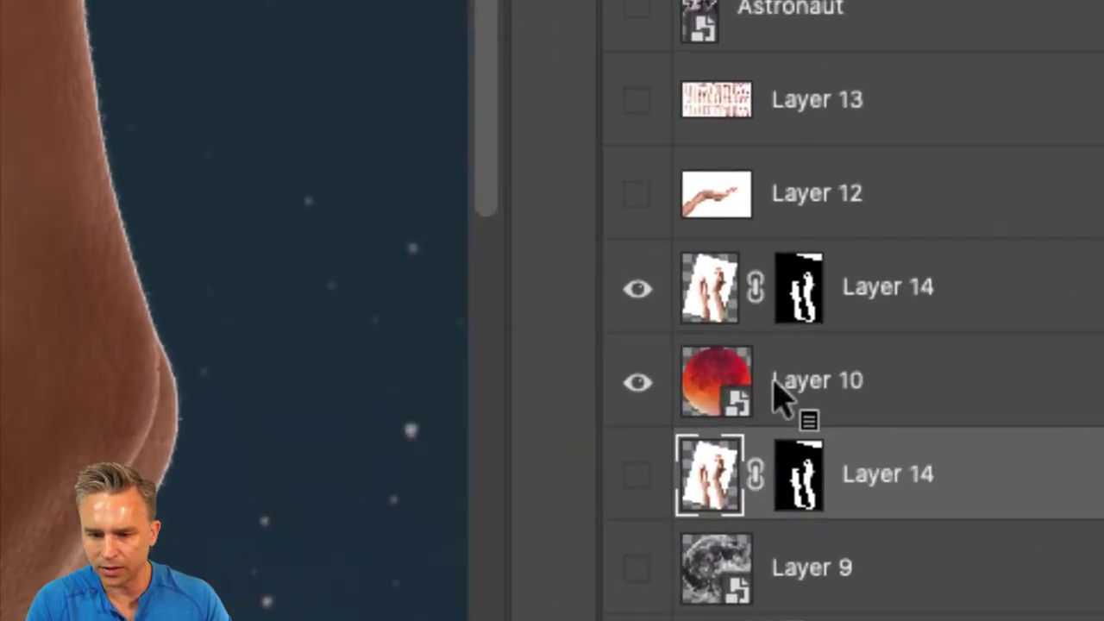
Step: Rename the upper Layer 14 as hands and Layer 10 as moon, and show the lower Layer 14
left_click(886, 297)
double_click(886, 296)
type("hands")
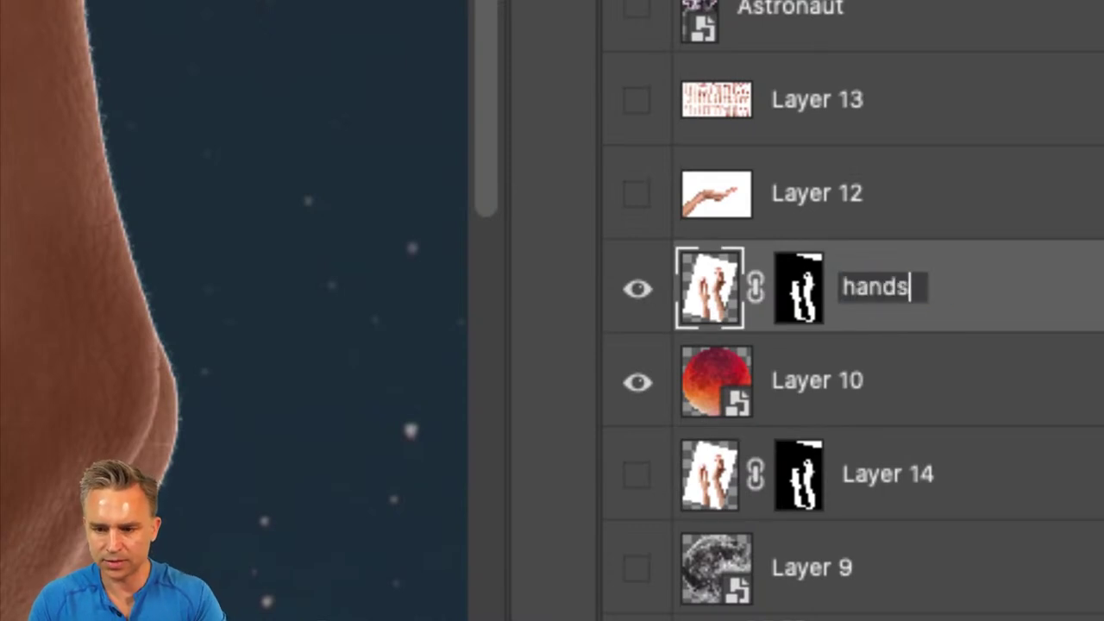
key("Tab")
type("moon")
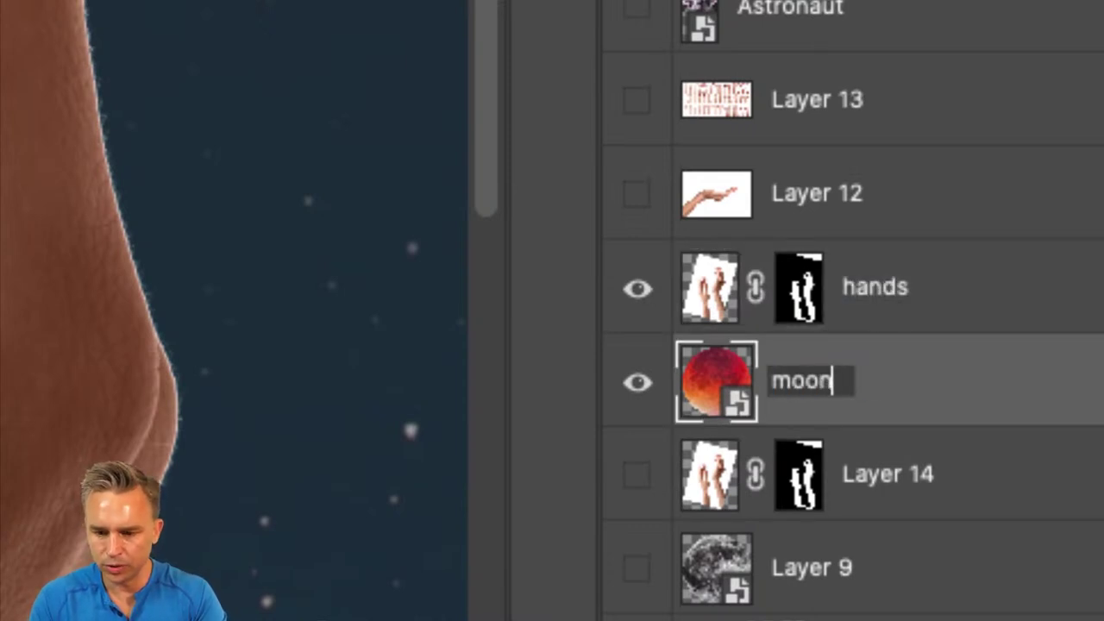
key("Return")
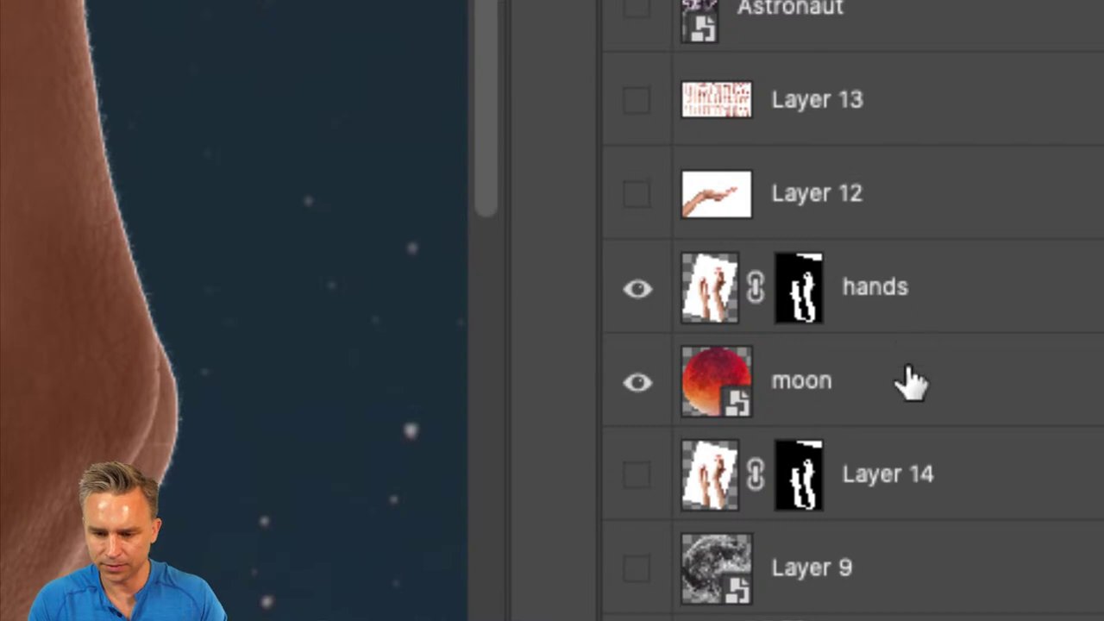
left_click(634, 479)
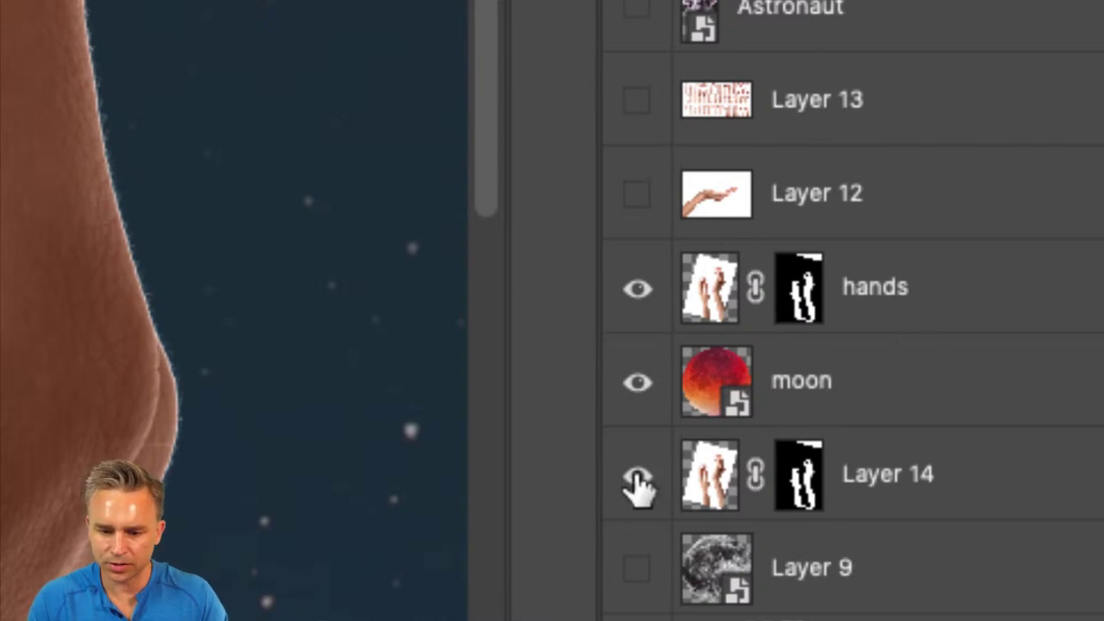
Step: Rename the remaining Layer 14 below the moon as hands, hide it, and make the upper hands layer active
double_click(865, 474)
type("hands")
key("Return")
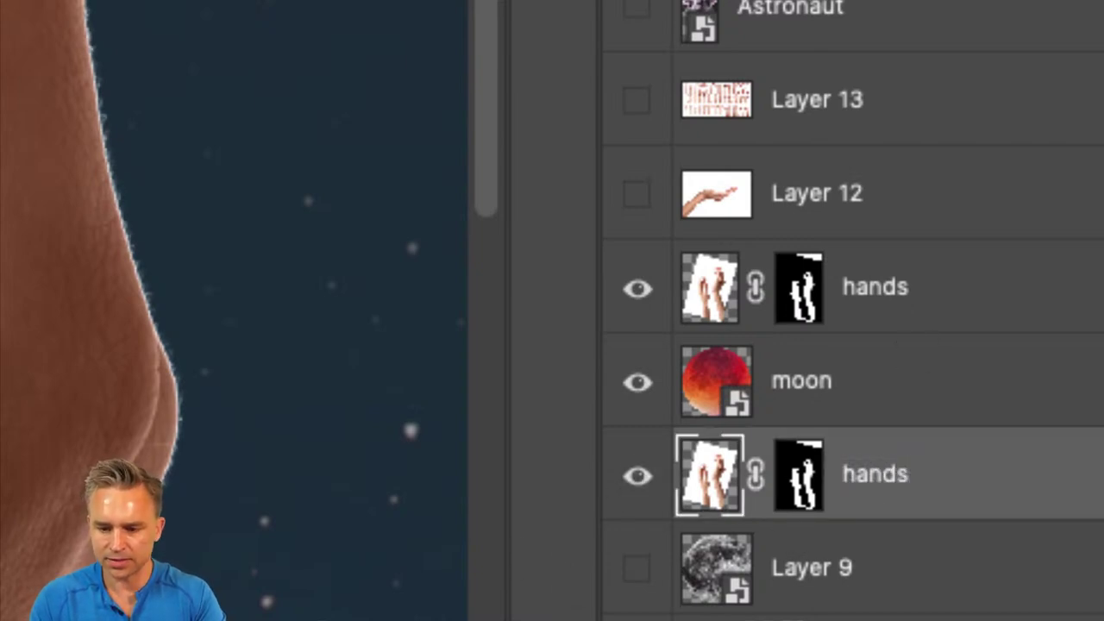
left_click(842, 291)
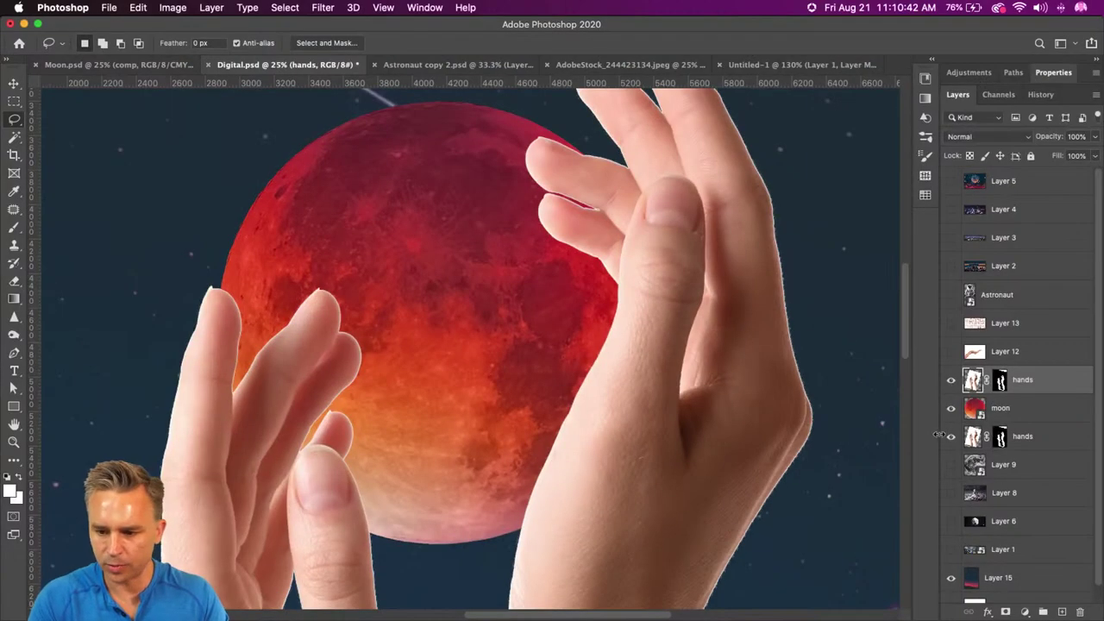
left_click(951, 437)
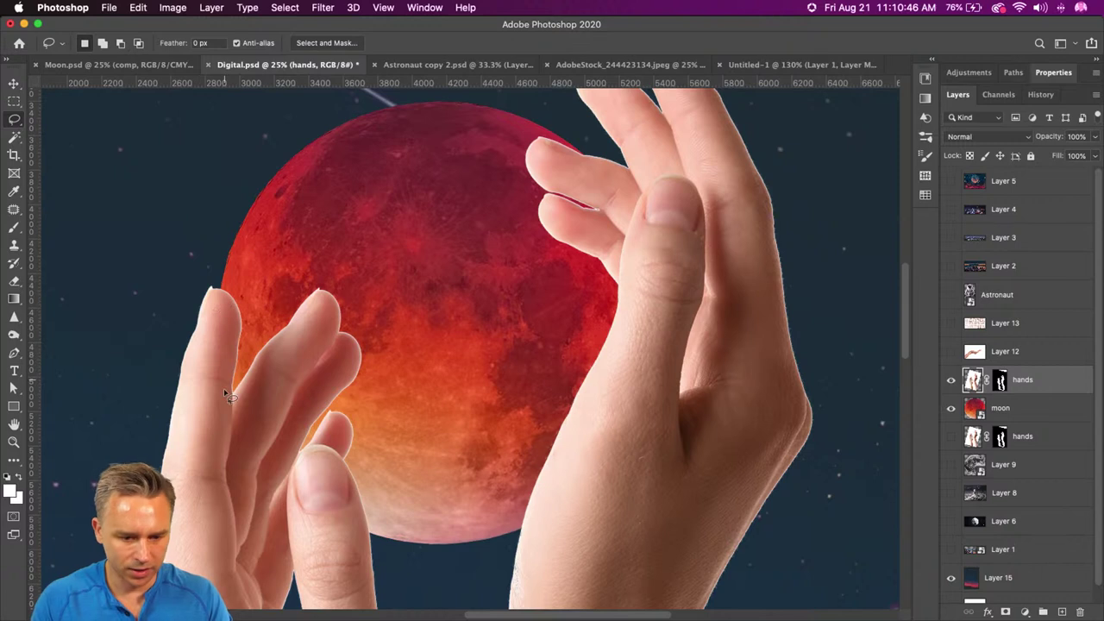
Step: Start a white Pen tool shape tracing around the thumb of the left hand and out into the gap between the hands
key("p")
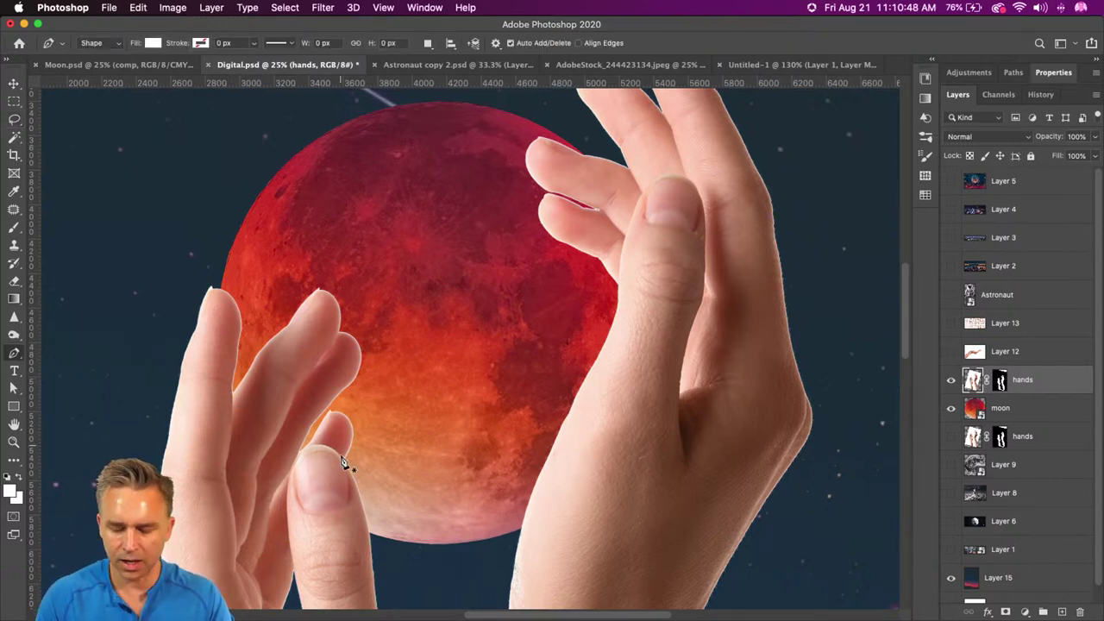
scroll(343, 461, "down", 3)
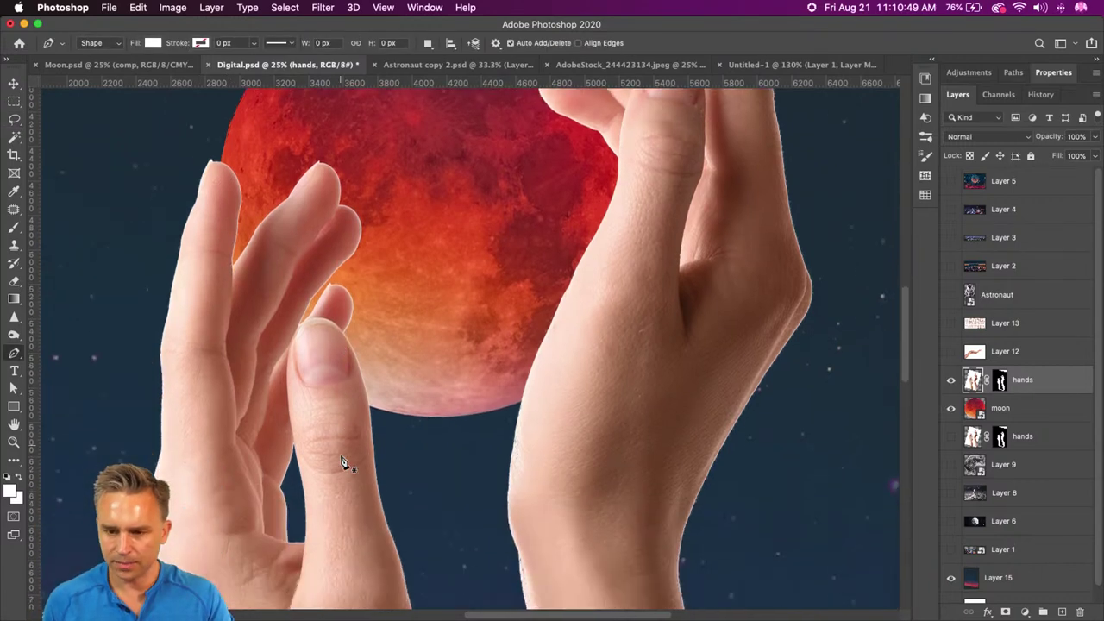
left_click(306, 521)
left_click_drag(294, 438, 283, 407)
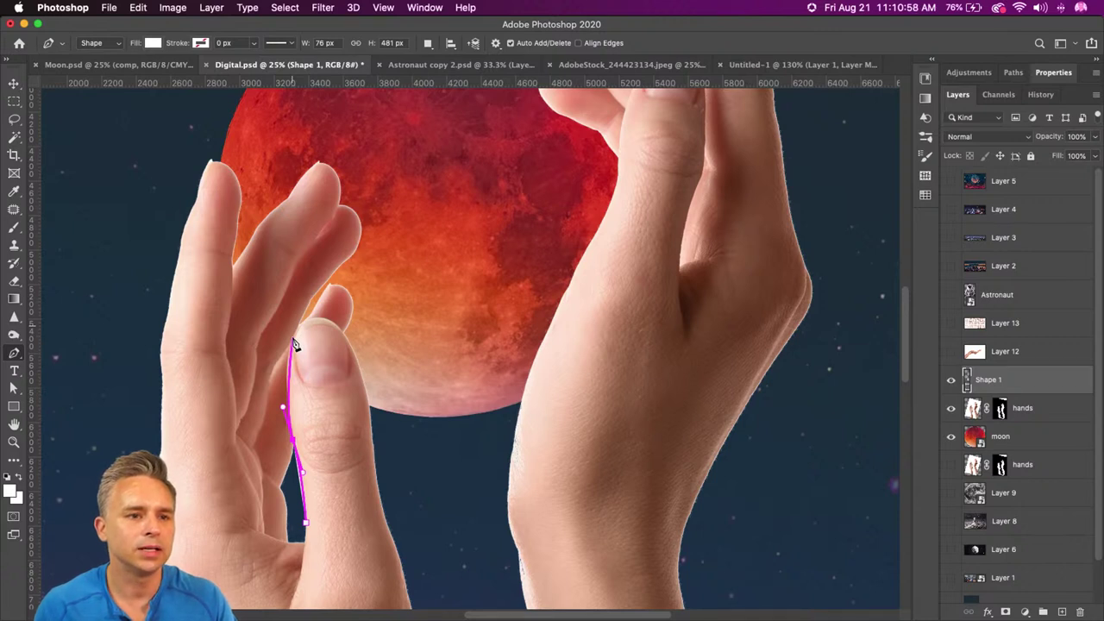
left_click_drag(294, 342, 374, 424)
left_click(314, 318)
left_click_drag(400, 521, 456, 547)
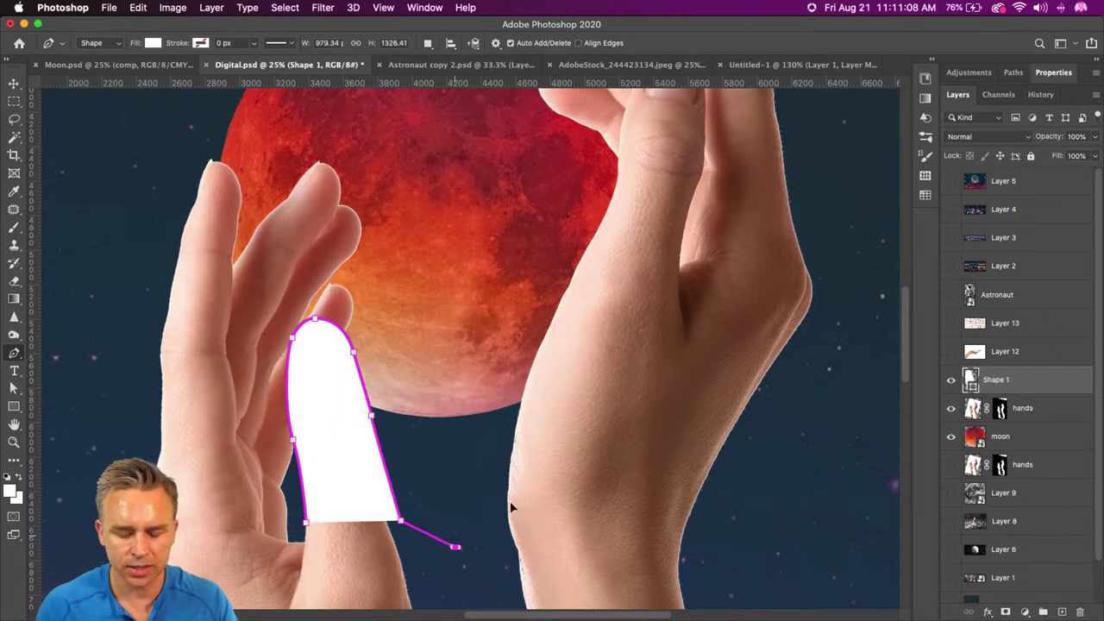
Step: Continue the pen outline from the right hand's wrist up its inner edge and over the tip of its thumb
left_click(509, 475)
left_click_drag(536, 357, 561, 295)
left_click(610, 240)
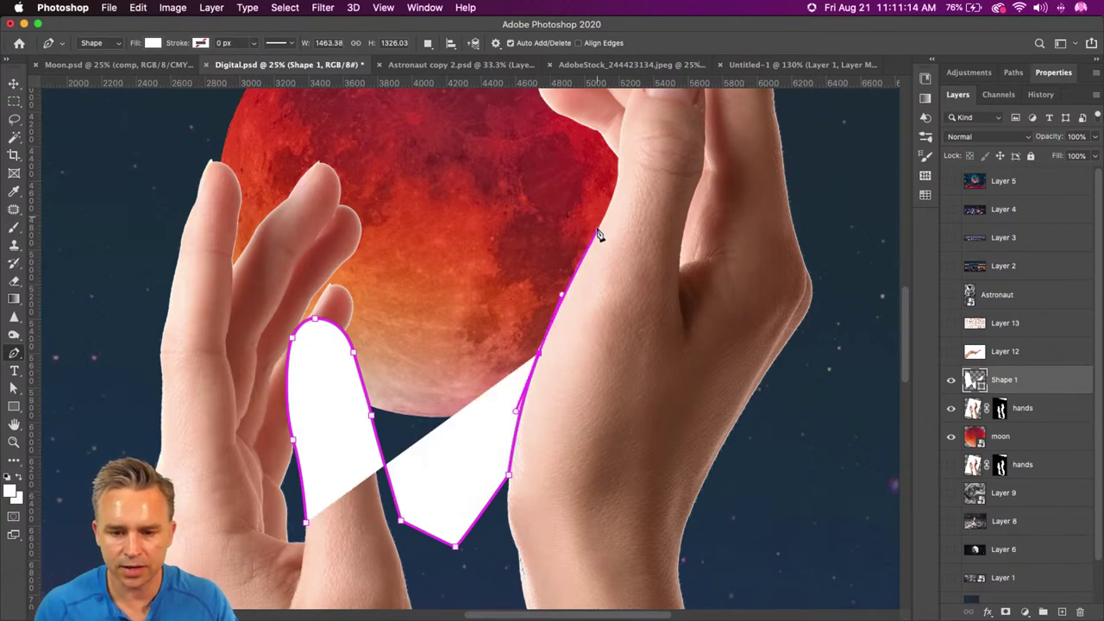
left_click(599, 233)
scroll(635, 203, "up", 8)
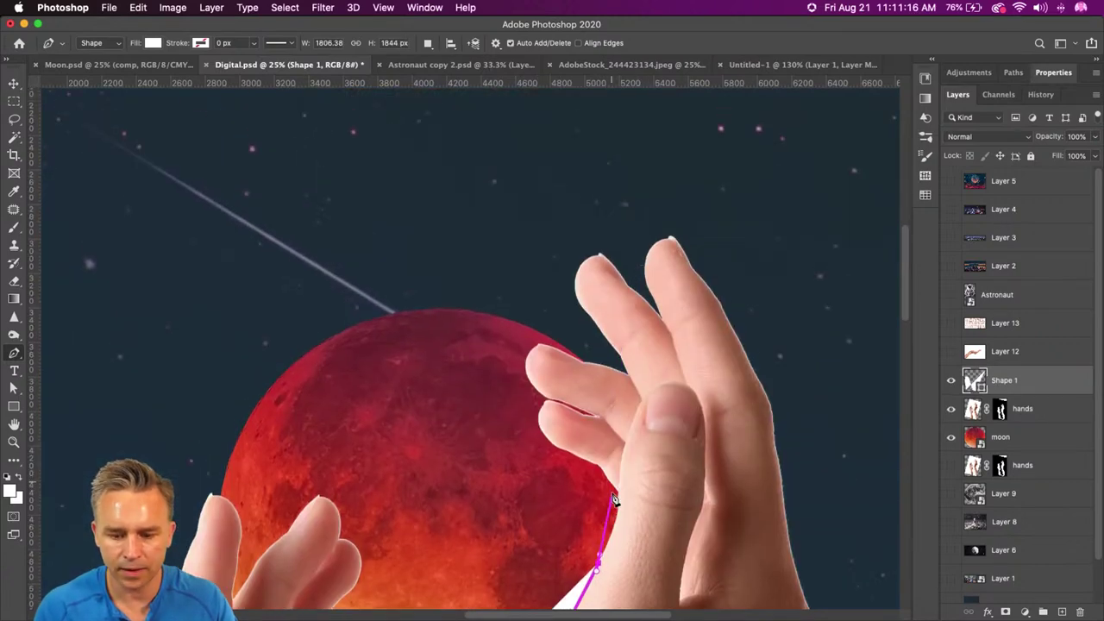
left_click(619, 498)
left_click(620, 439)
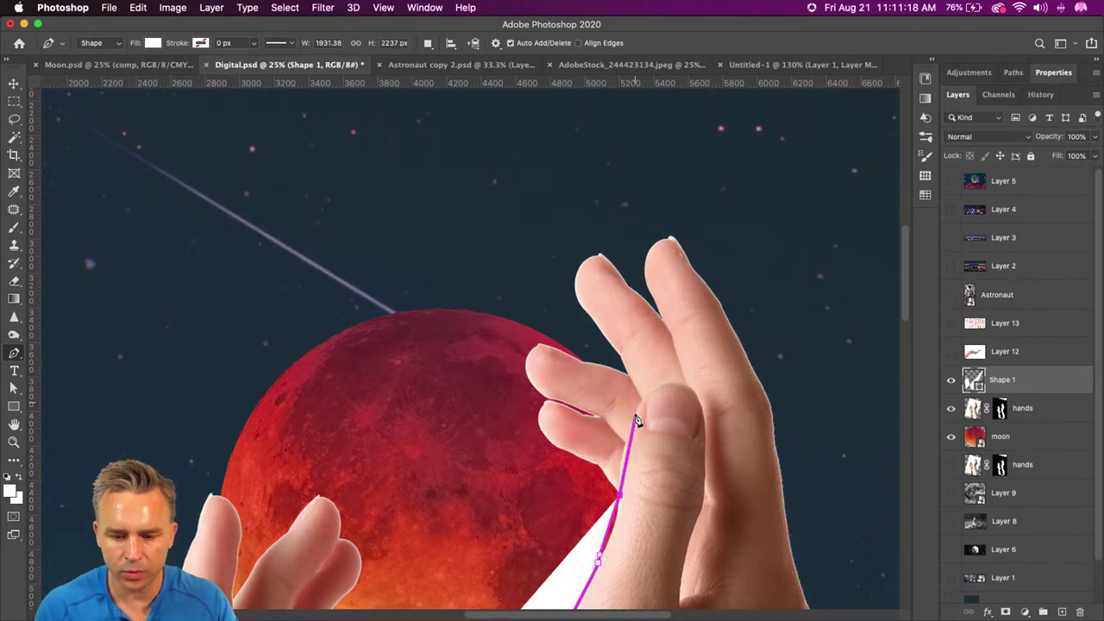
left_click(651, 389)
left_click_drag(681, 384, 697, 388)
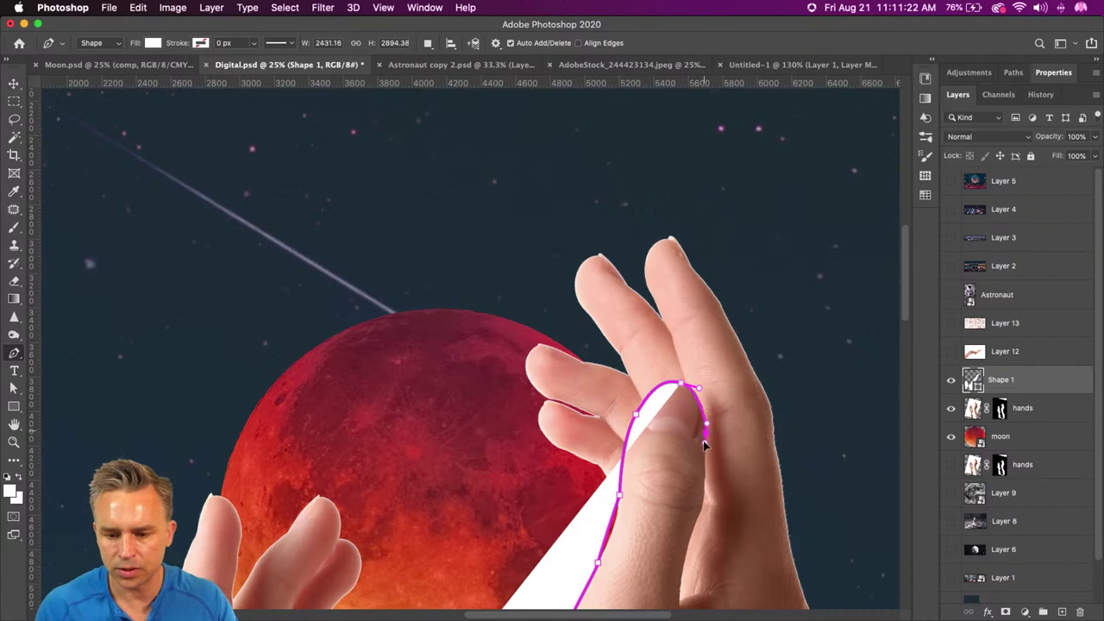
Step: Trace the pen outline down the outer side of the right thumb to the crease where it meets the palm
left_click(706, 449)
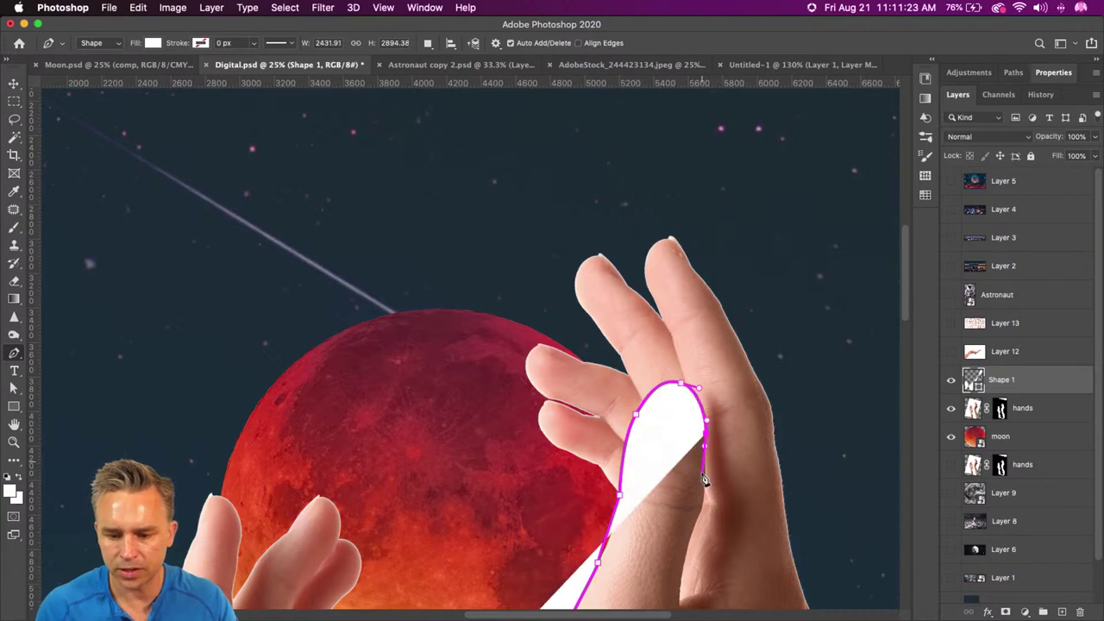
left_click_drag(705, 511, 704, 516)
left_click(697, 518)
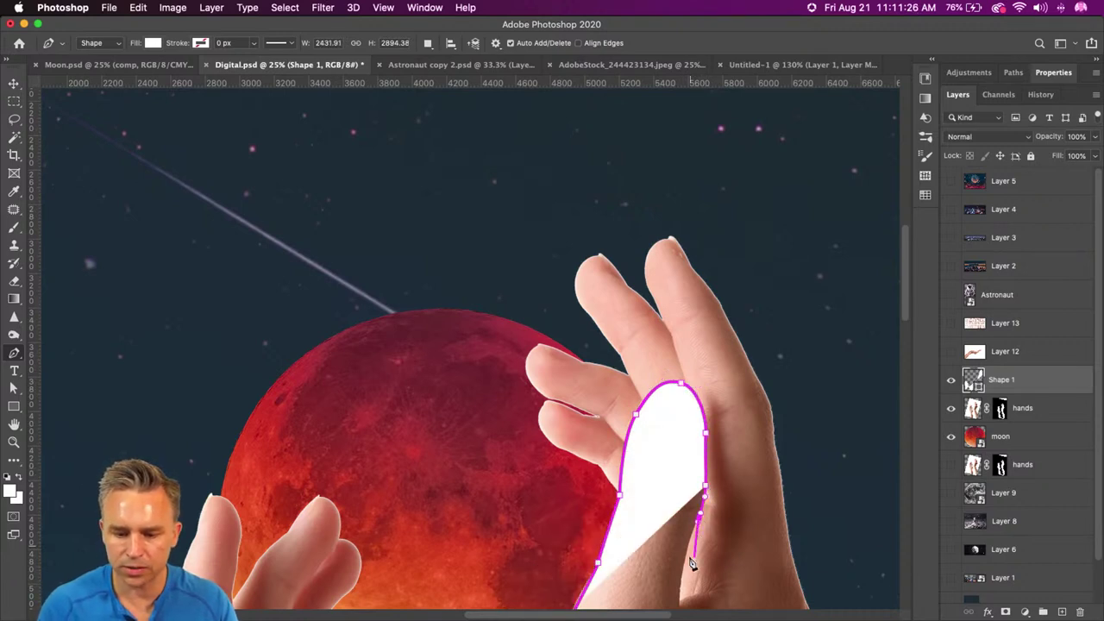
left_click(681, 555)
scroll(681, 573, "down", 10)
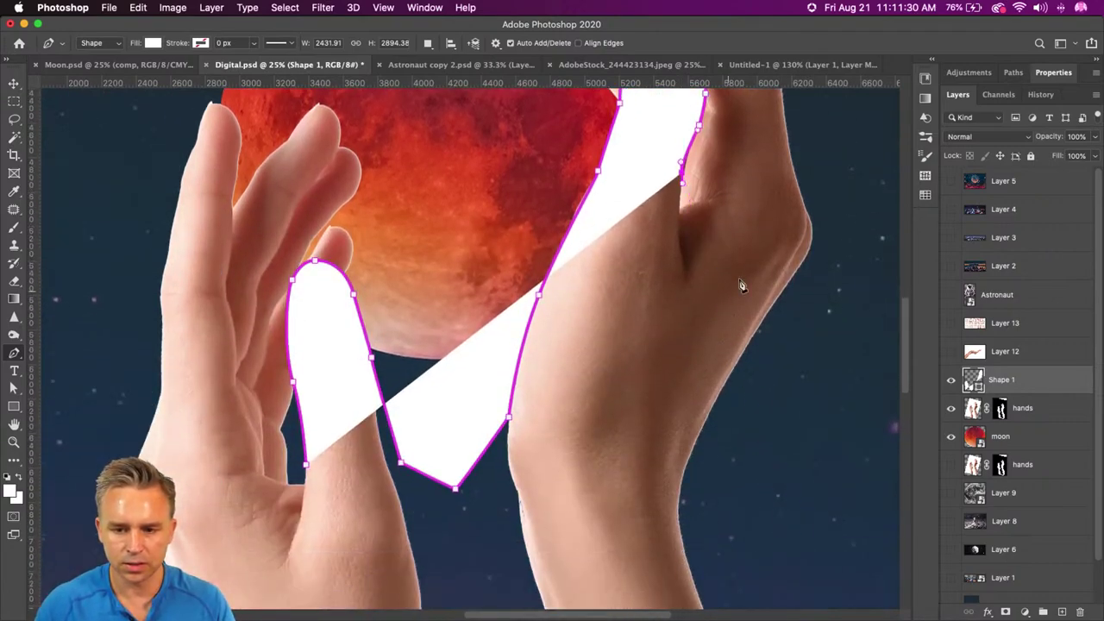
left_click(680, 216)
Step: Close the pen shape with a loose outline around the palms and wrists, ending at the starting point beside the left thumb
left_click(819, 532)
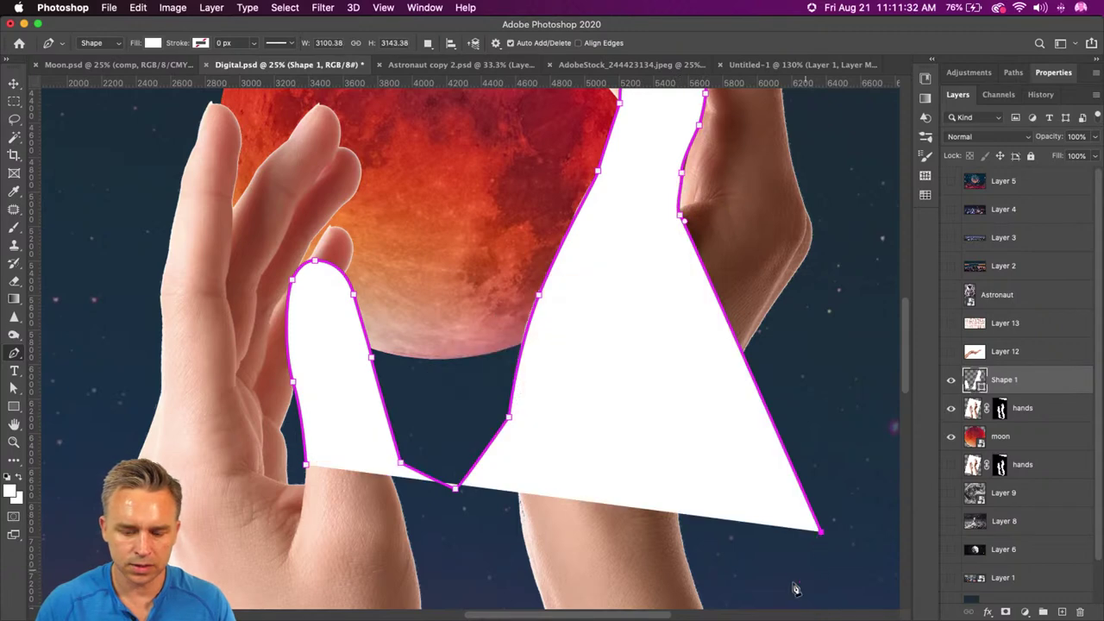
scroll(793, 584, "down", 5)
left_click(781, 568)
left_click(184, 495)
left_click(80, 424)
left_click(198, 290)
left_click(304, 281)
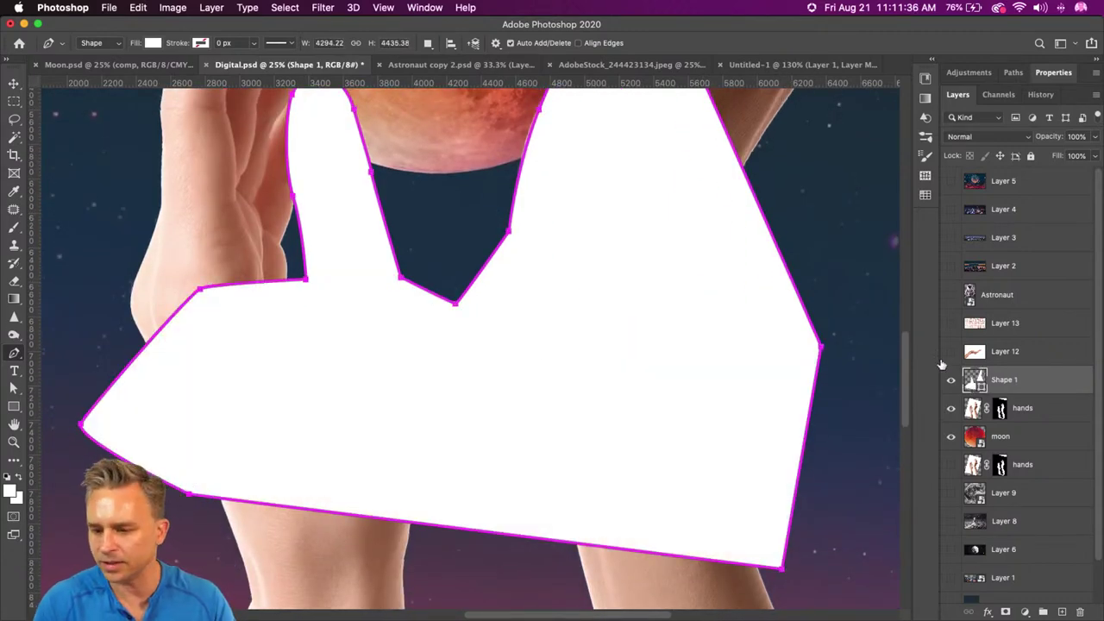
Step: Load Shape 1 as a selection, hide the shape, and fill the upper hands mask with black outside the traced area
left_click(975, 380, "super")
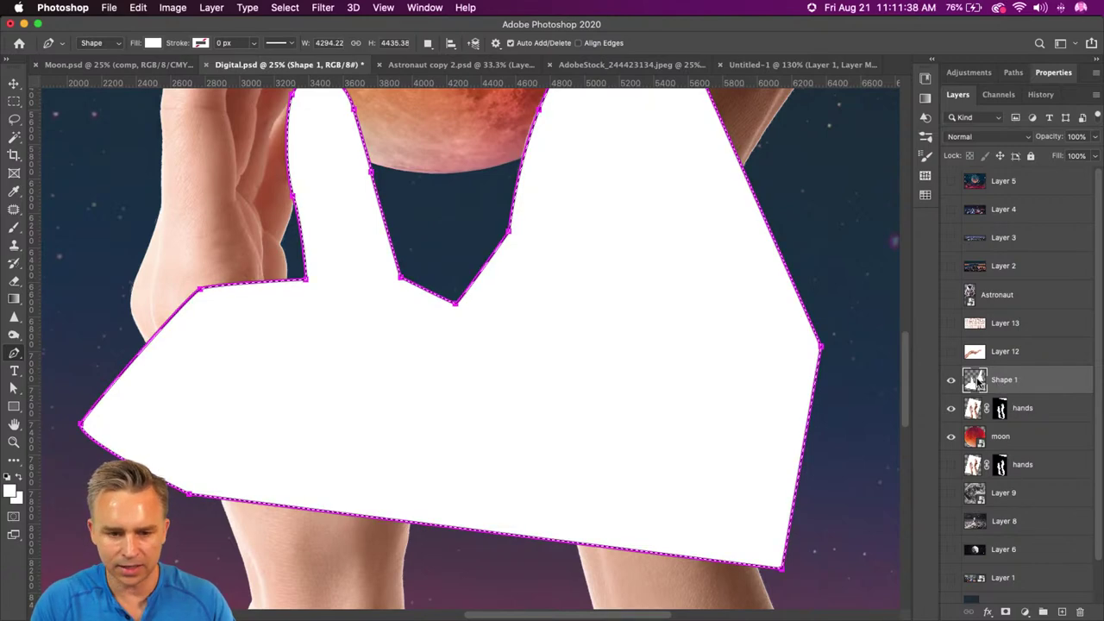
left_click(951, 379)
left_click(1000, 410)
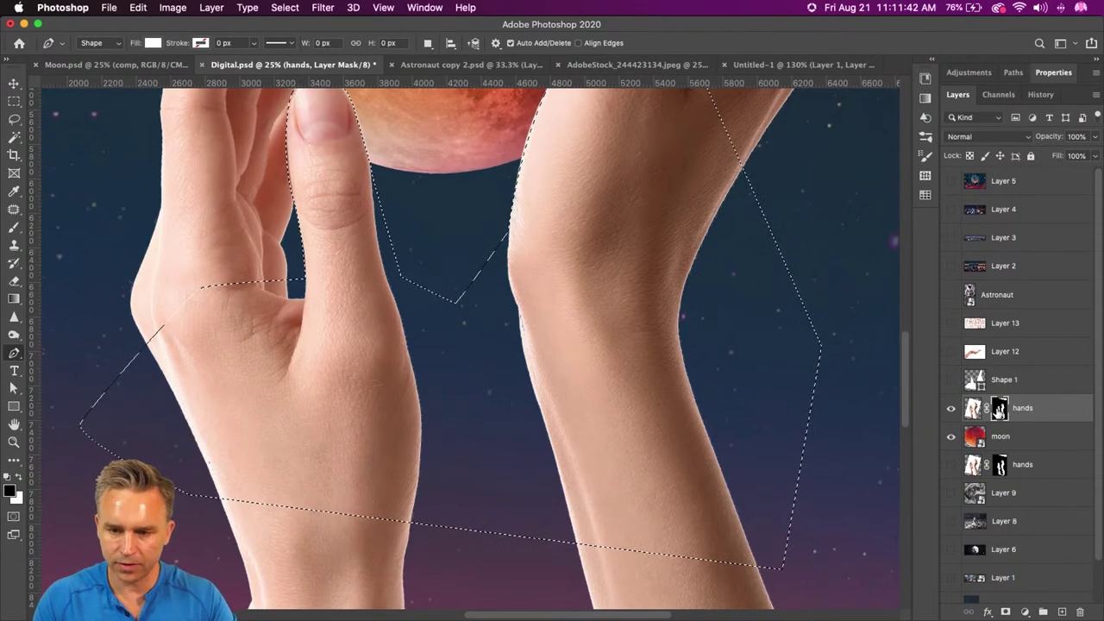
key("shift+BackSpace")
key("Return")
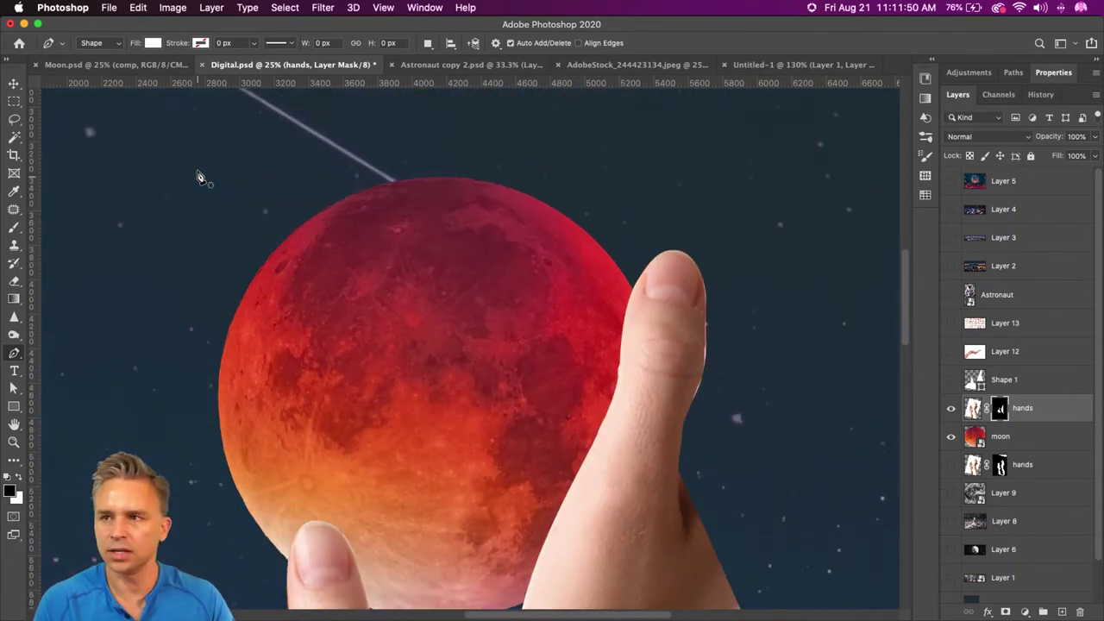
Step: Show the lower hands layer behind the moon and adjust the moon's position slightly between the fingers and thumbs
scroll(198, 179, "down", 3)
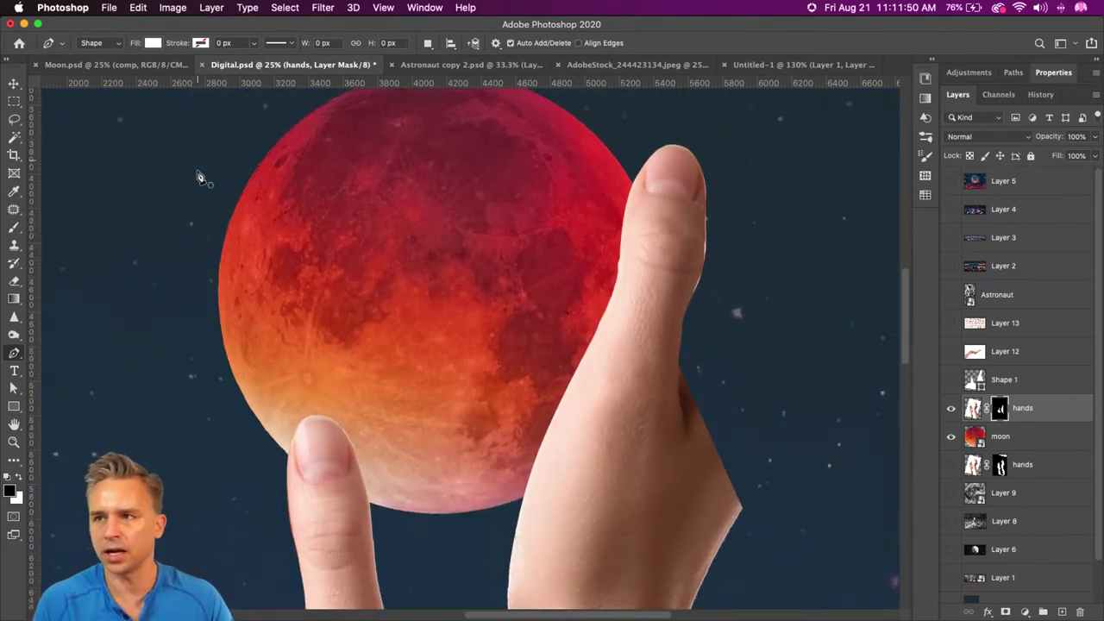
left_click(951, 466)
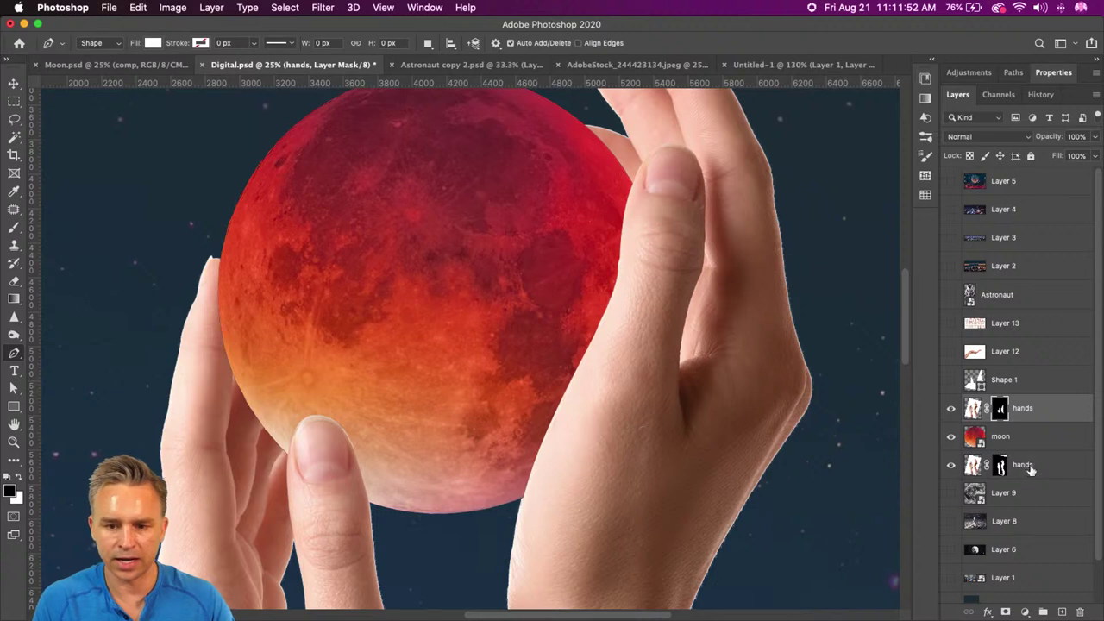
left_click(1030, 468)
left_click(998, 436)
left_click(13, 85)
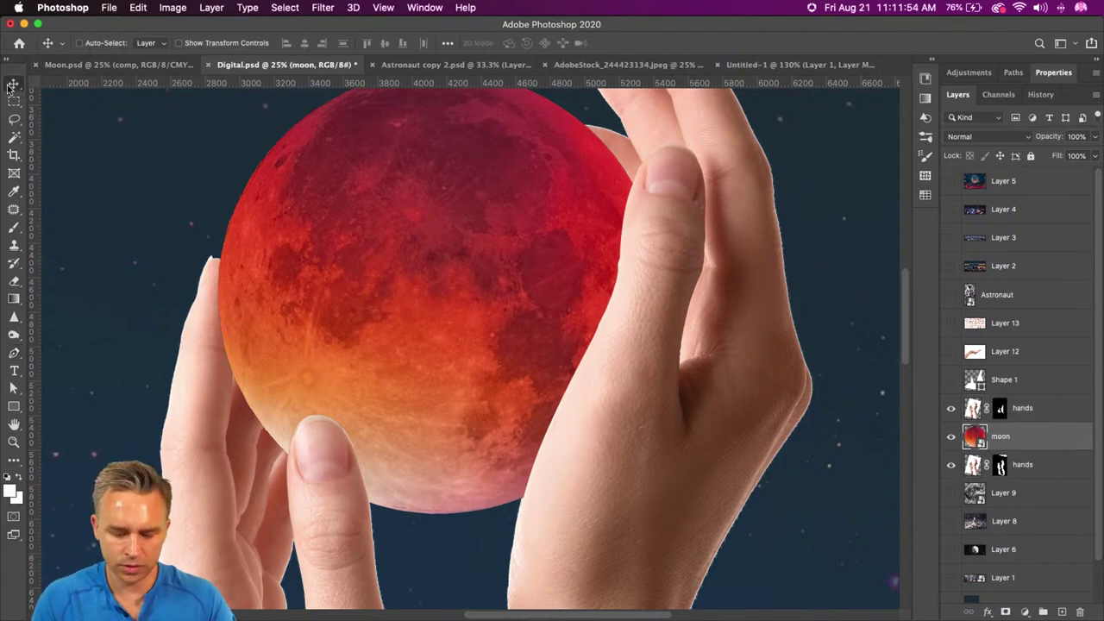
key("super+r")
left_click_drag(344, 237, 380, 246)
key("super+minus")
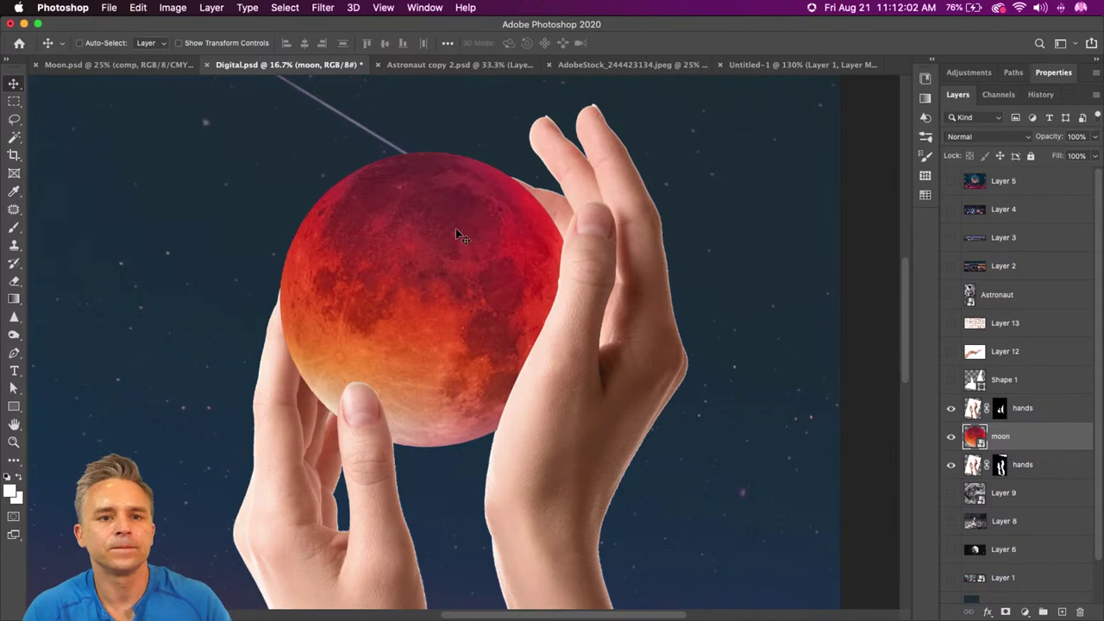
Step: Hide the moon and upper hands layers and make the lower hands layer active
scroll(295, 365, "left", 3)
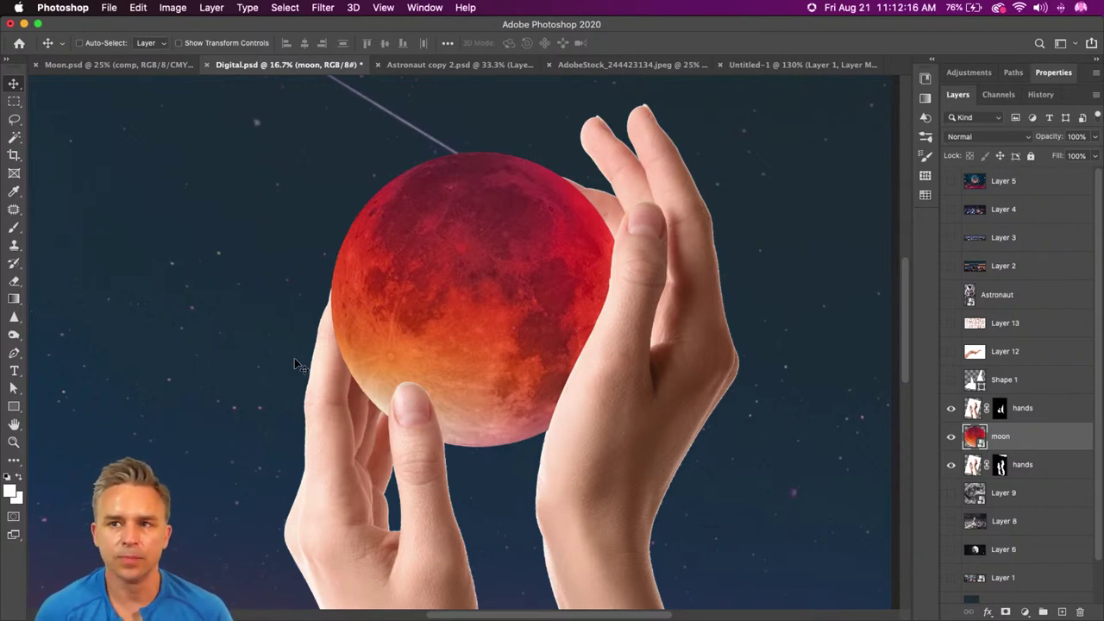
left_click(951, 437)
left_click(1019, 464)
key("super+0")
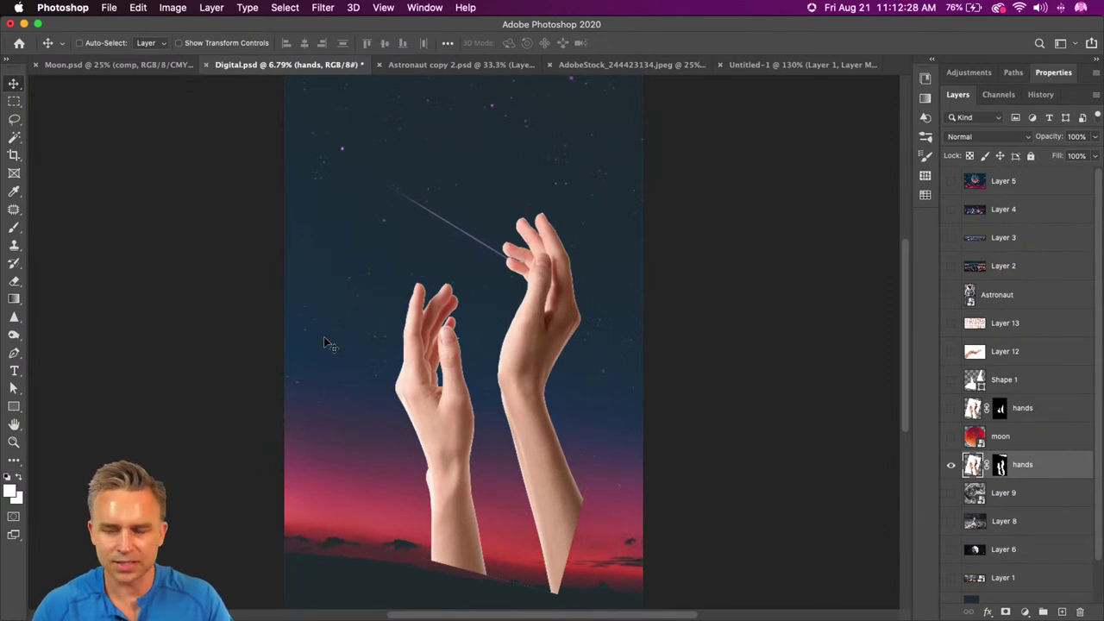
left_click(1002, 466)
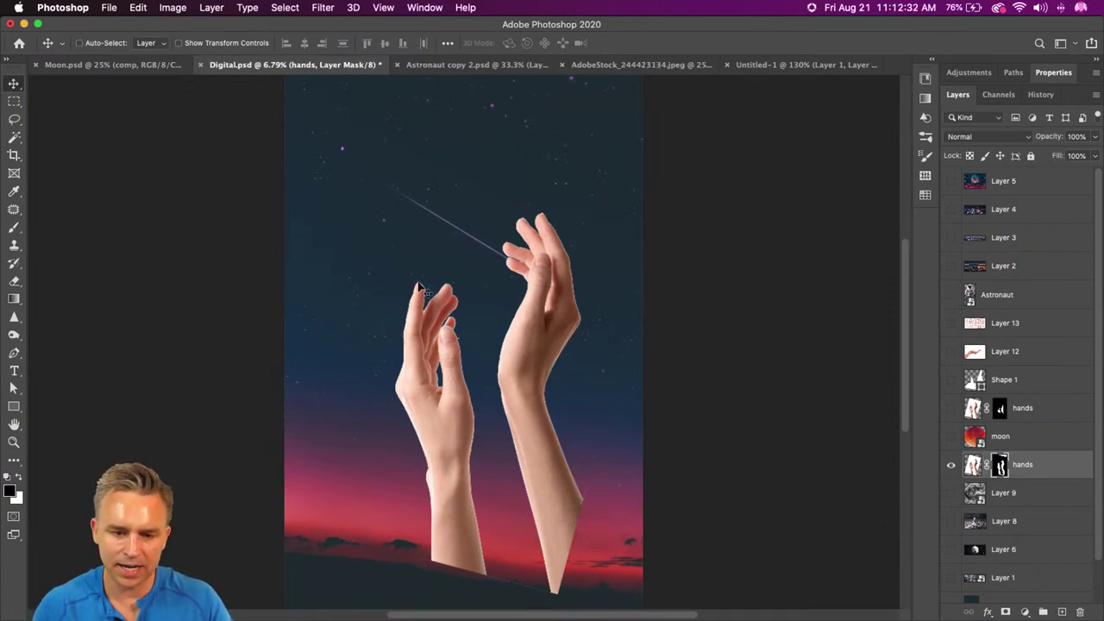
scroll(419, 296, "up", 3)
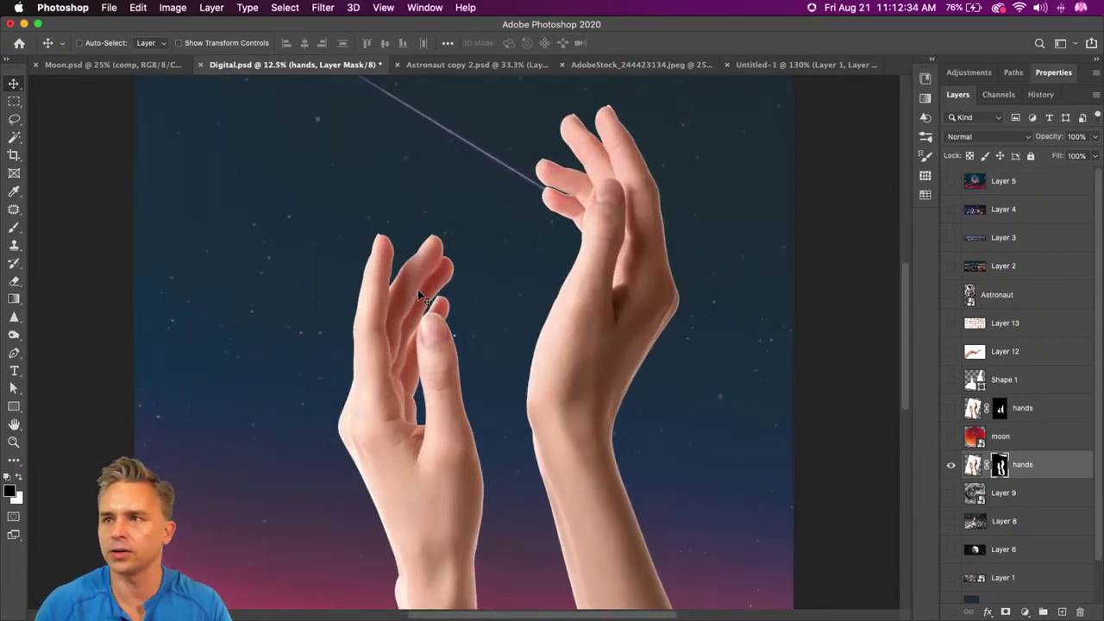
key("super+2")
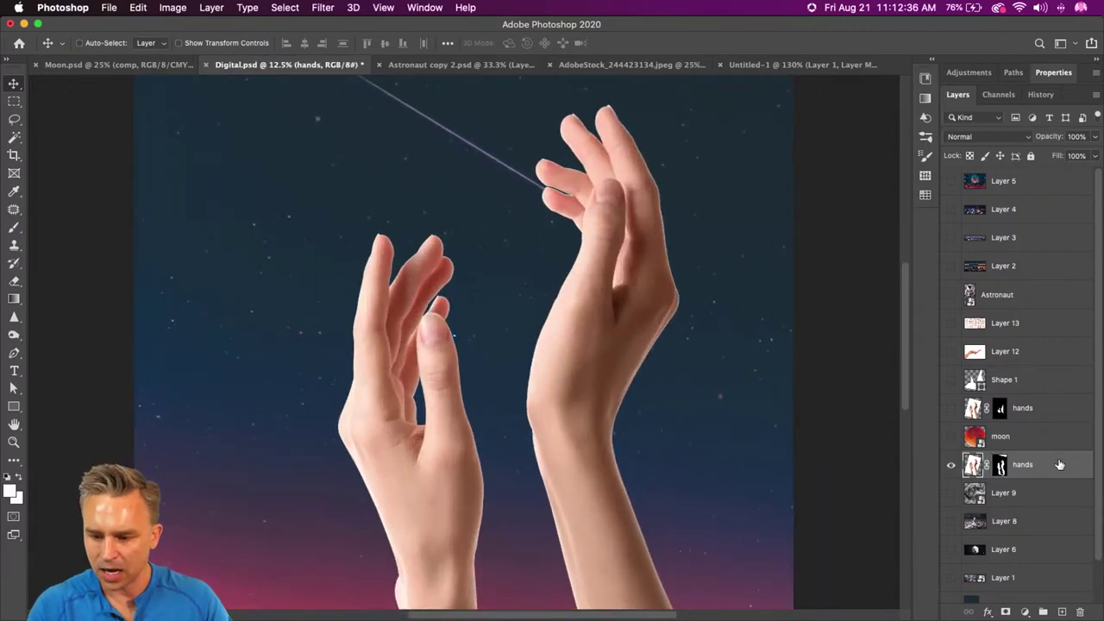
Step: Add a Curves adjustment layer above the lower hands layer and clip it to that layer
left_click(1024, 611)
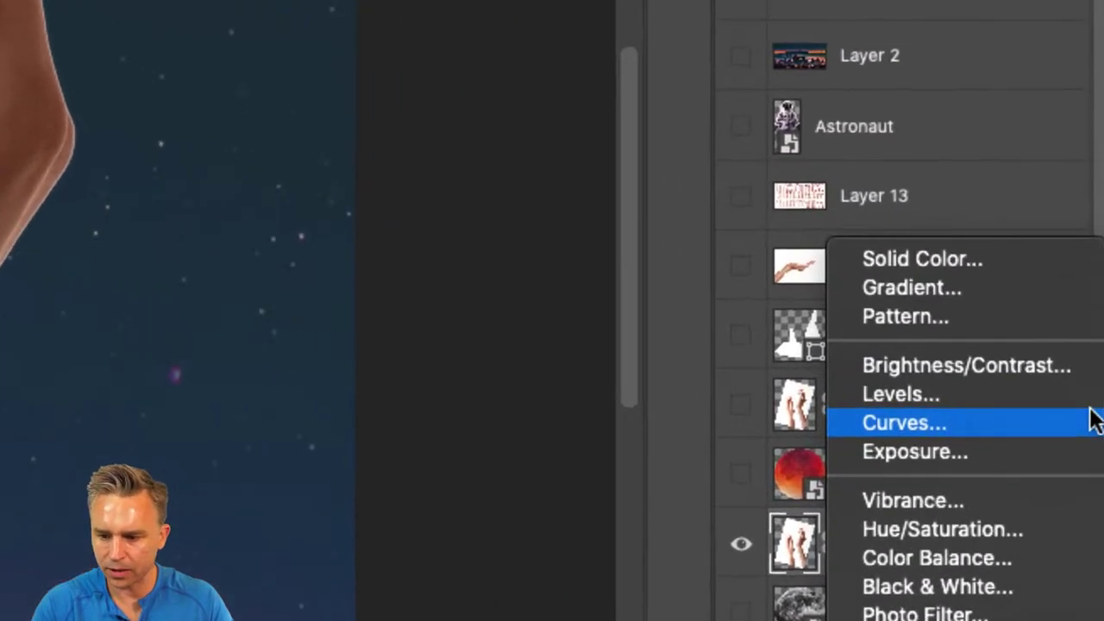
left_click(1087, 419)
scroll(987, 507, "up", 5)
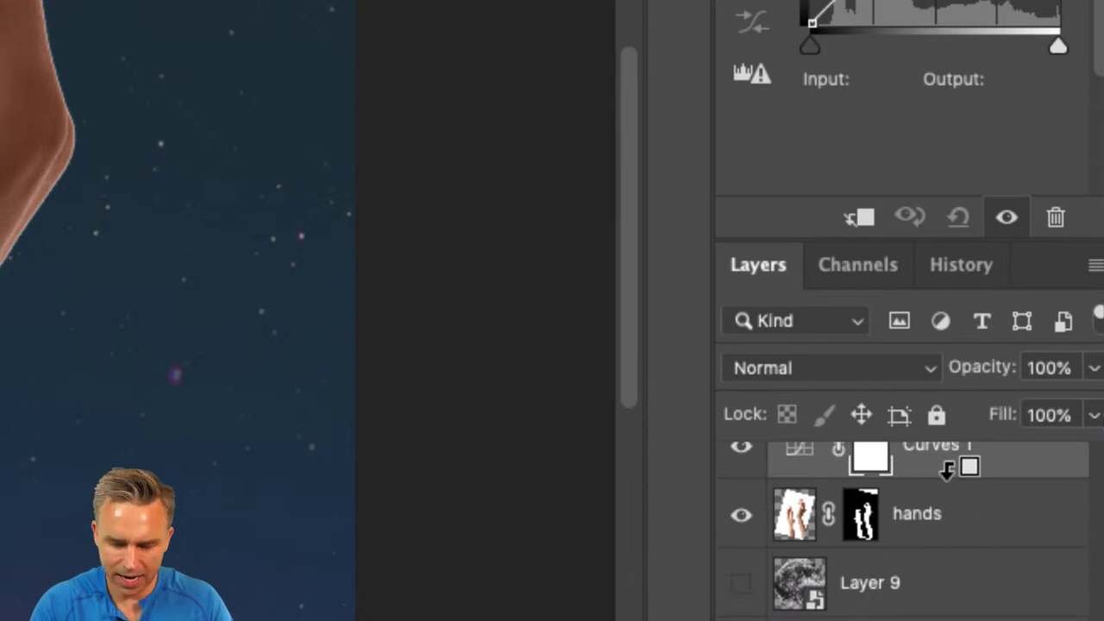
left_click(947, 477, "alt")
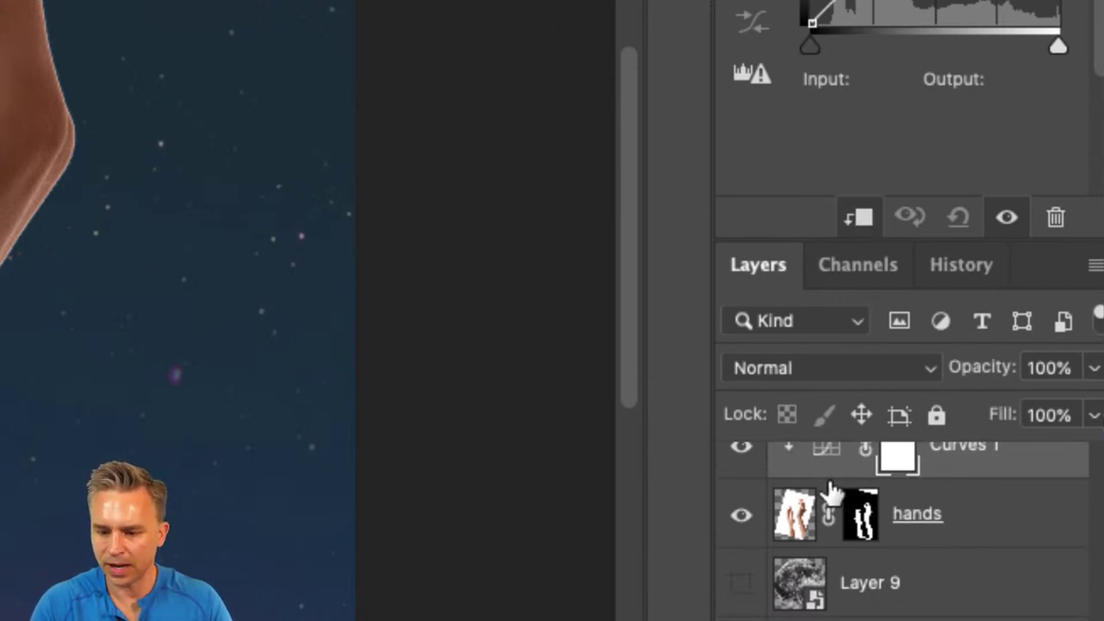
left_click(819, 453)
scroll(825, 470, "up", 2)
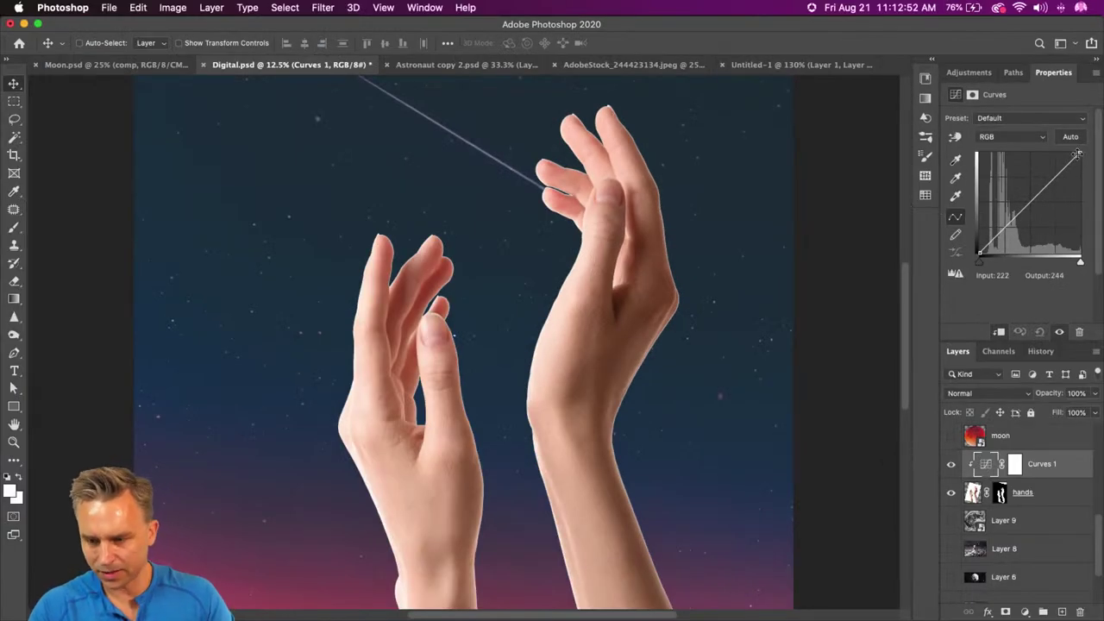
Step: Shape the RGB curve for the hands with points at input 215, output 167 and input 104, output 93
left_click_drag(1059, 172, 1063, 187)
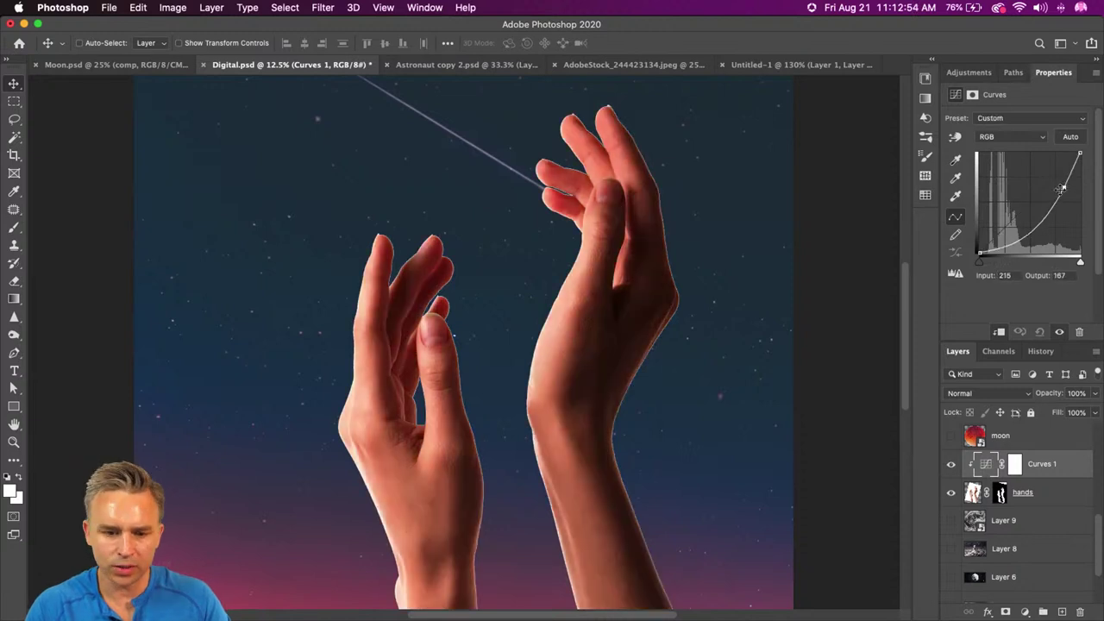
left_click(1019, 218)
left_click_drag(1020, 220, 1020, 216)
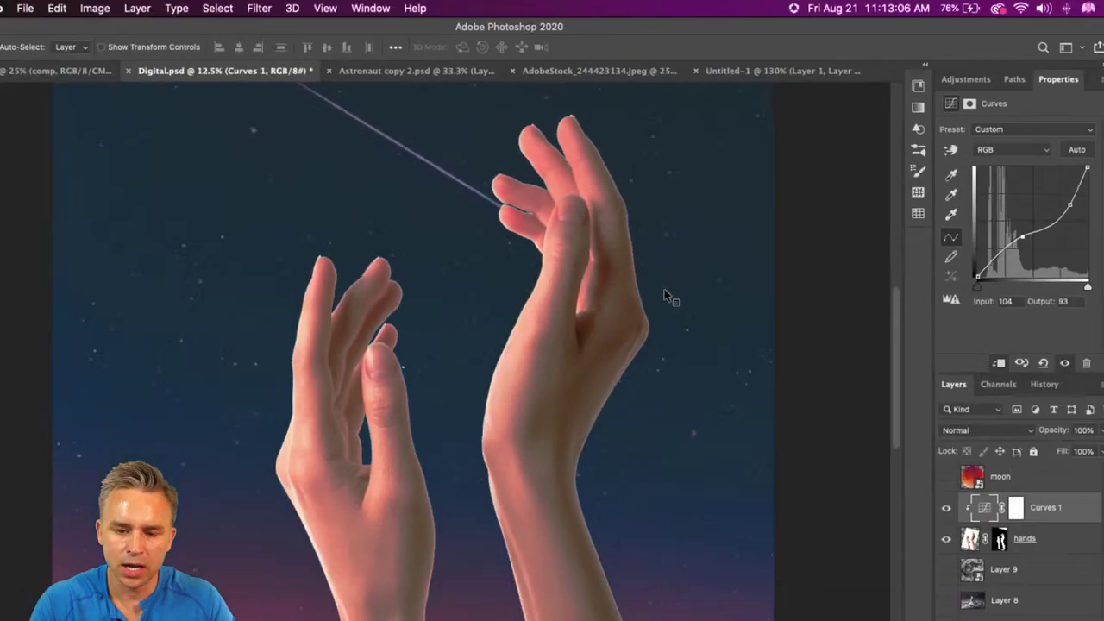
scroll(321, 493, "down", 6)
scroll(321, 496, "up", 2)
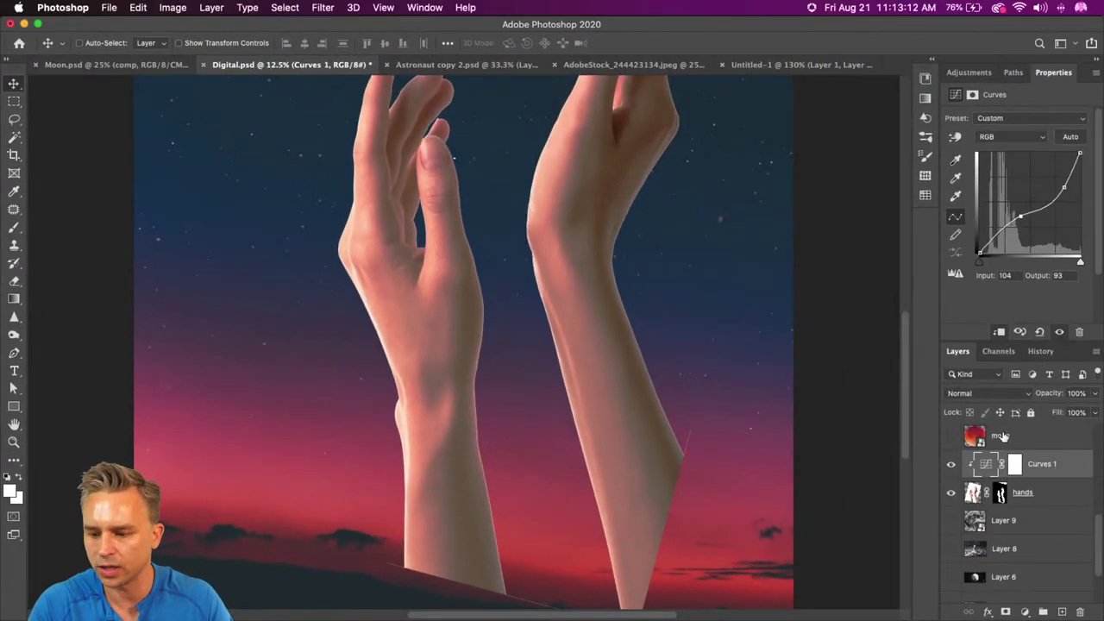
Step: Reset the hands' Curves adjustment and set its auto color correction algorithm to Find Dark & Light Colors
left_click(983, 465)
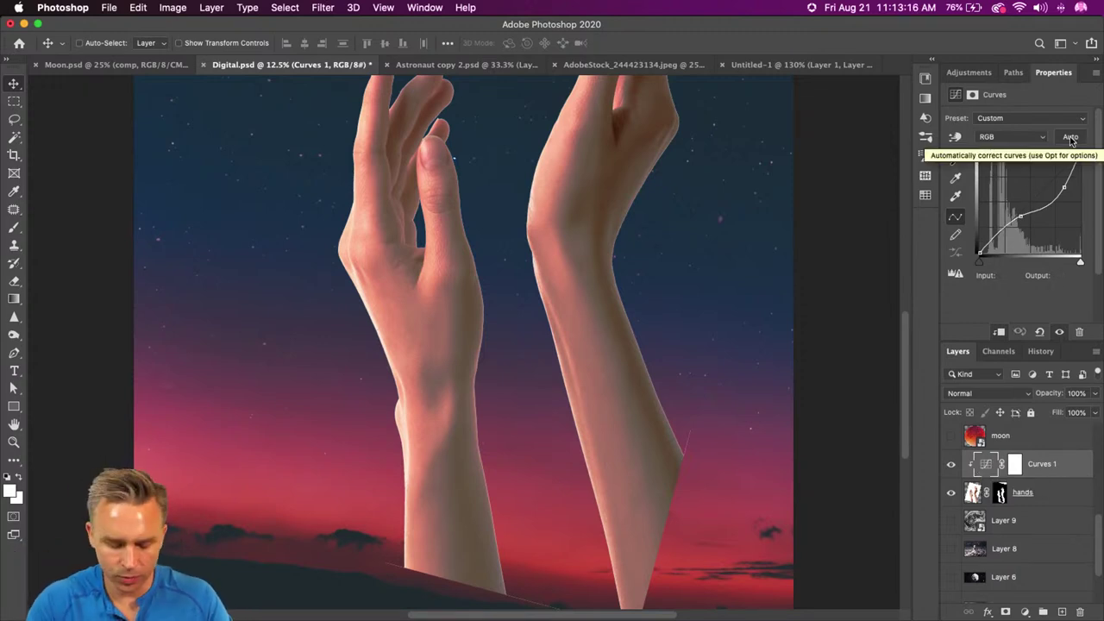
left_click(1035, 333)
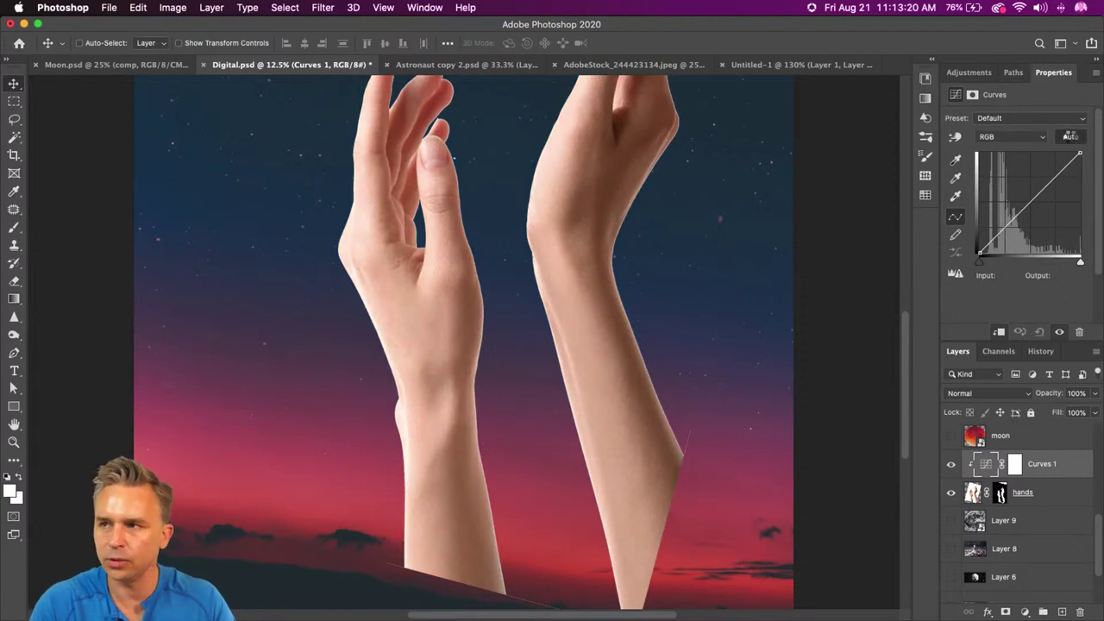
left_click(1070, 138, "alt")
left_click_drag(640, 161, 743, 195)
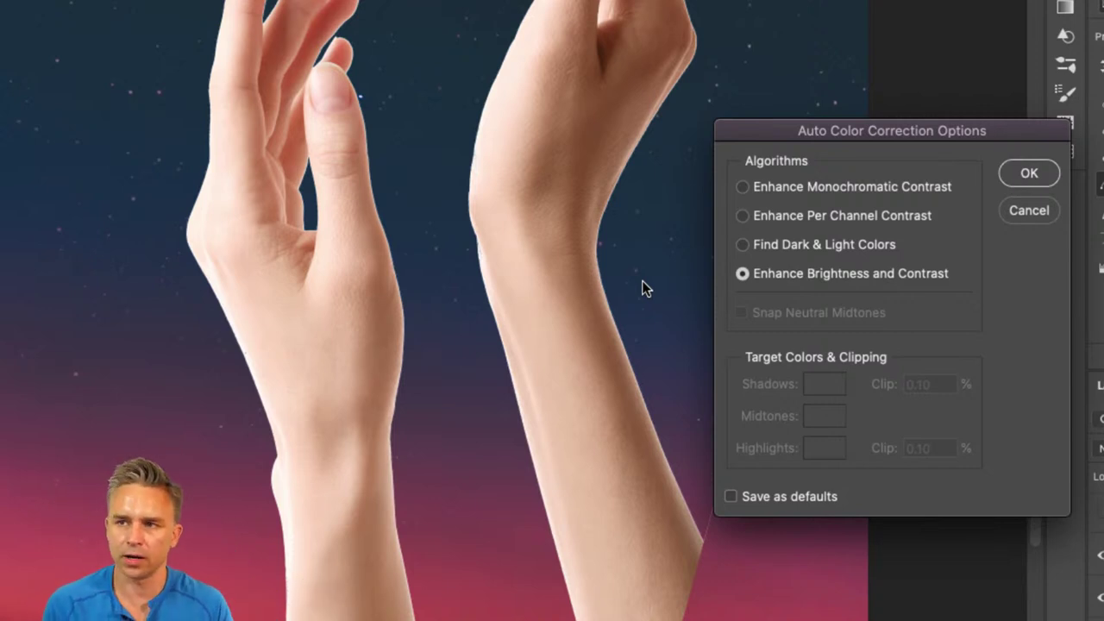
left_click(740, 245)
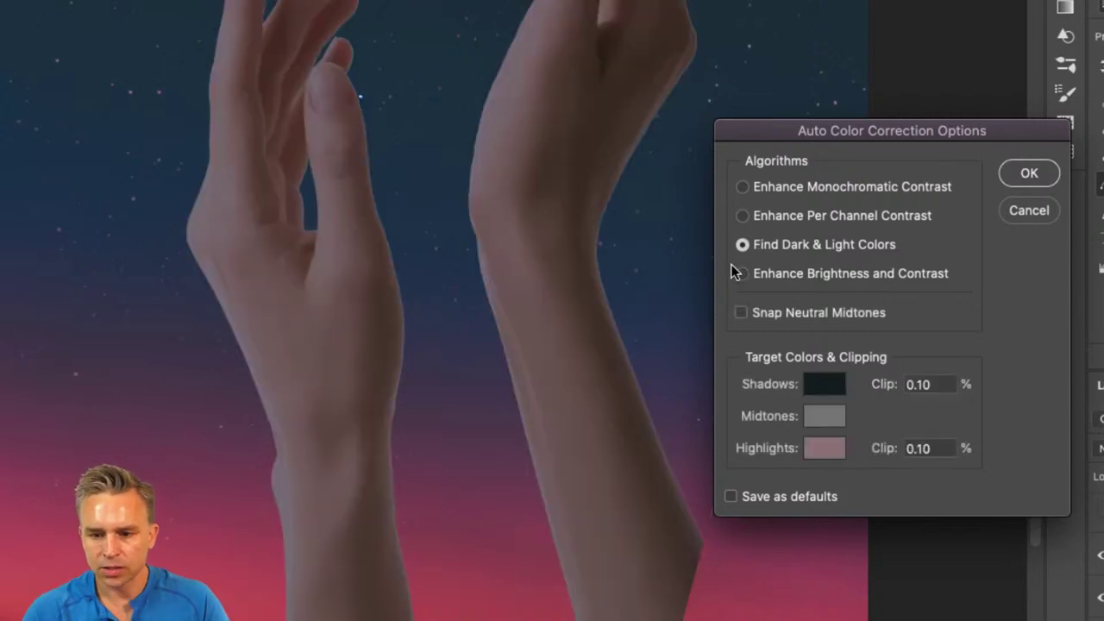
Step: Set the target shadow color to the dark blue 1d3342 sampled from the upper sky
left_click(829, 393)
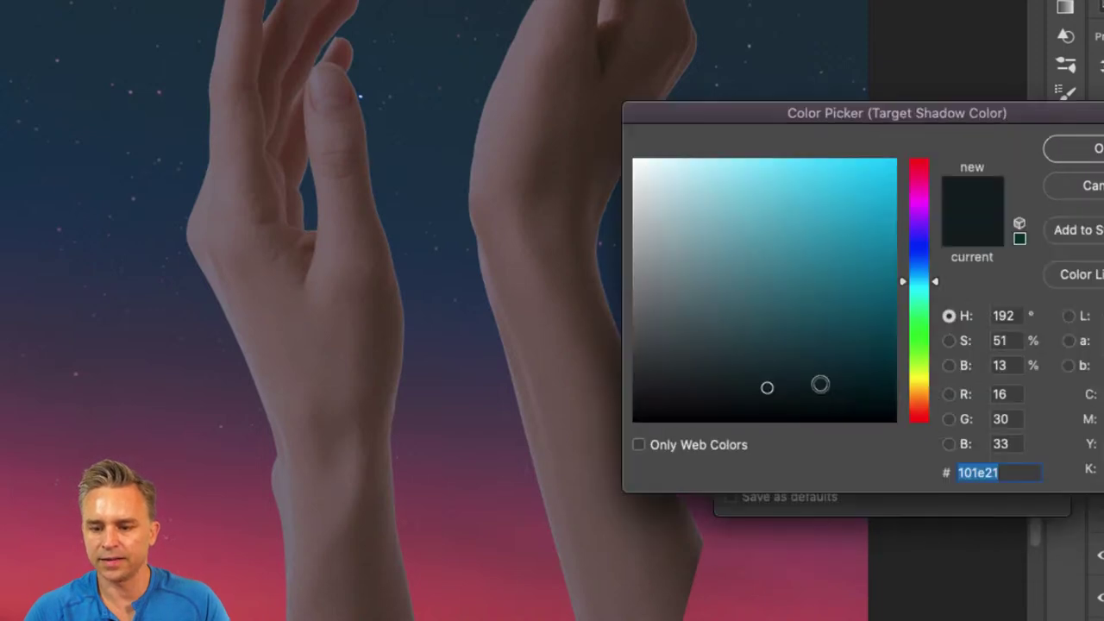
left_click(825, 35)
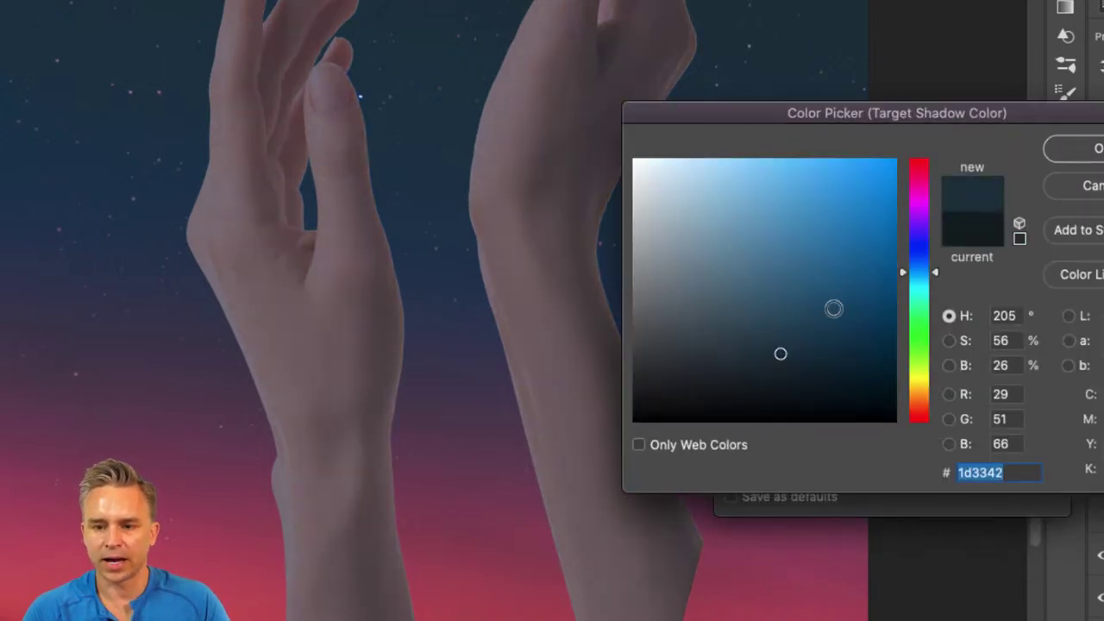
left_click(1062, 155)
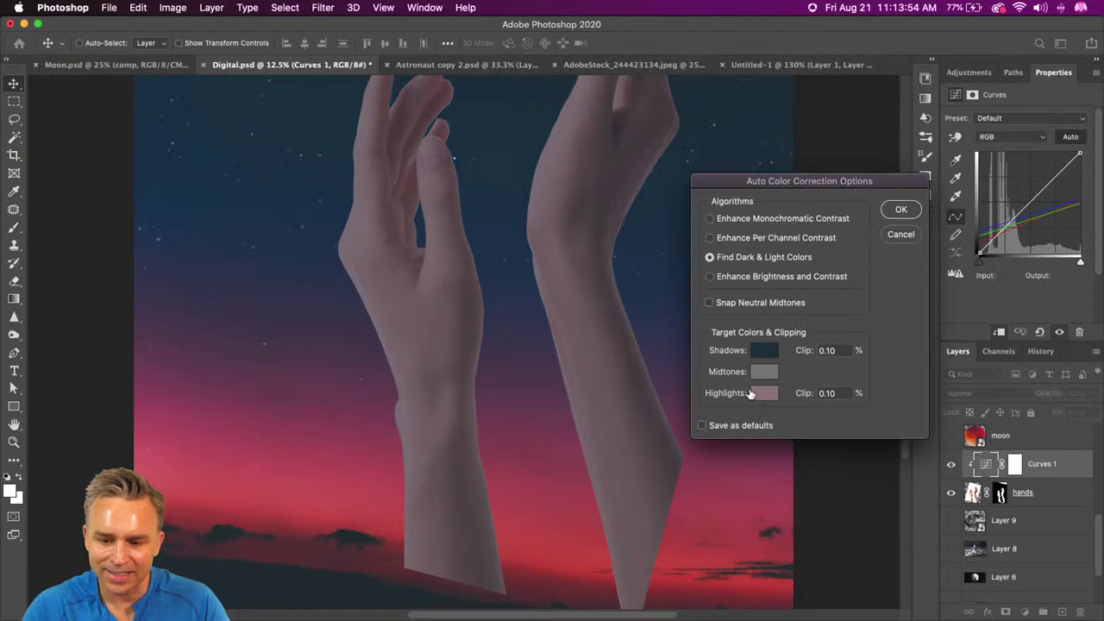
Step: Sample the target highlight color from the sunset glow and refine it to the softer salmon red d36c6a
left_click(751, 392)
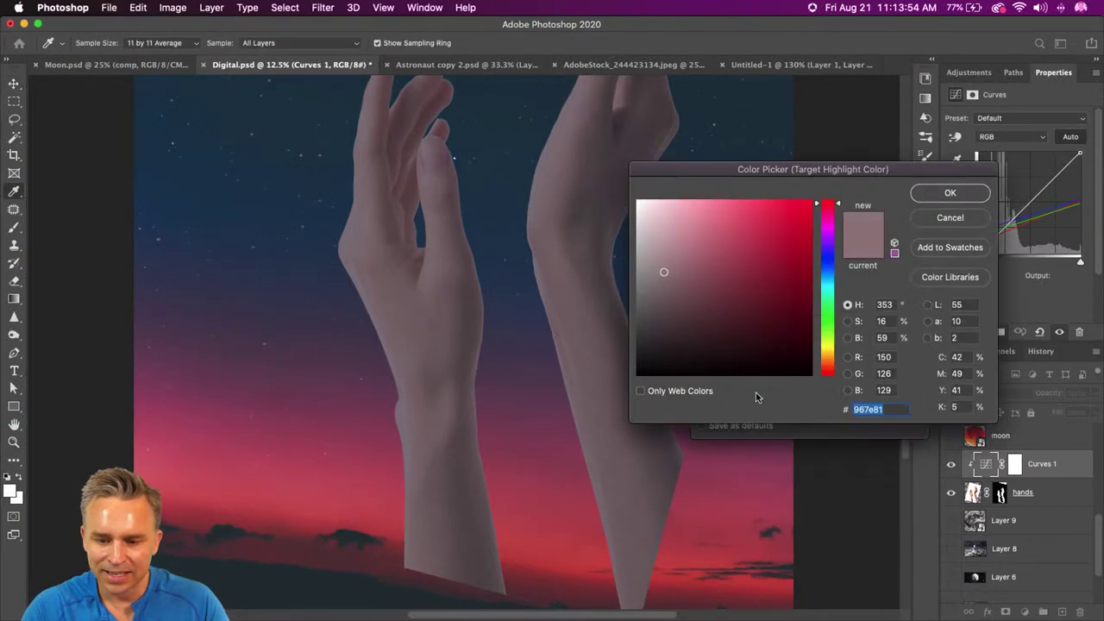
left_click(539, 559)
left_click(525, 559)
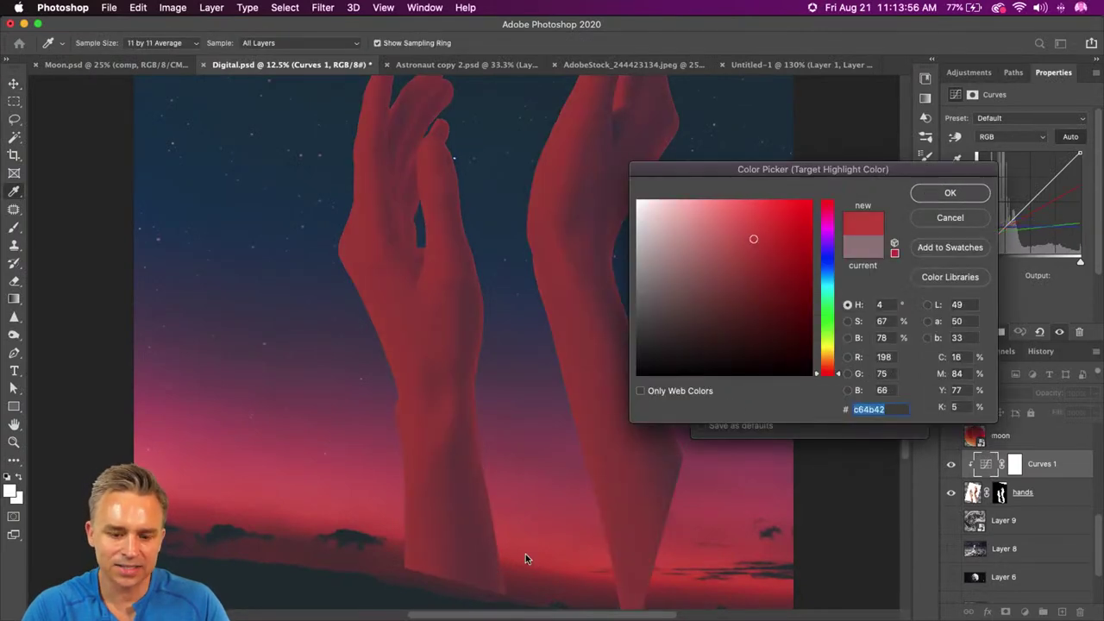
left_click(294, 500)
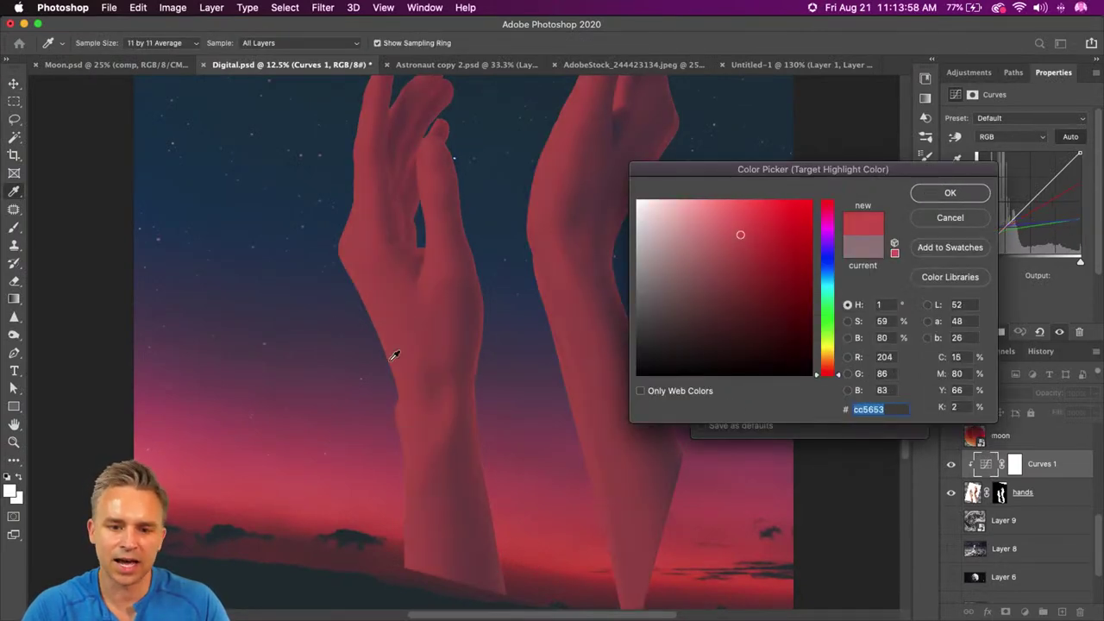
mouse_move(724, 236)
left_mouse_down()
mouse_move(714, 222)
mouse_move(720, 231)
left_mouse_up()
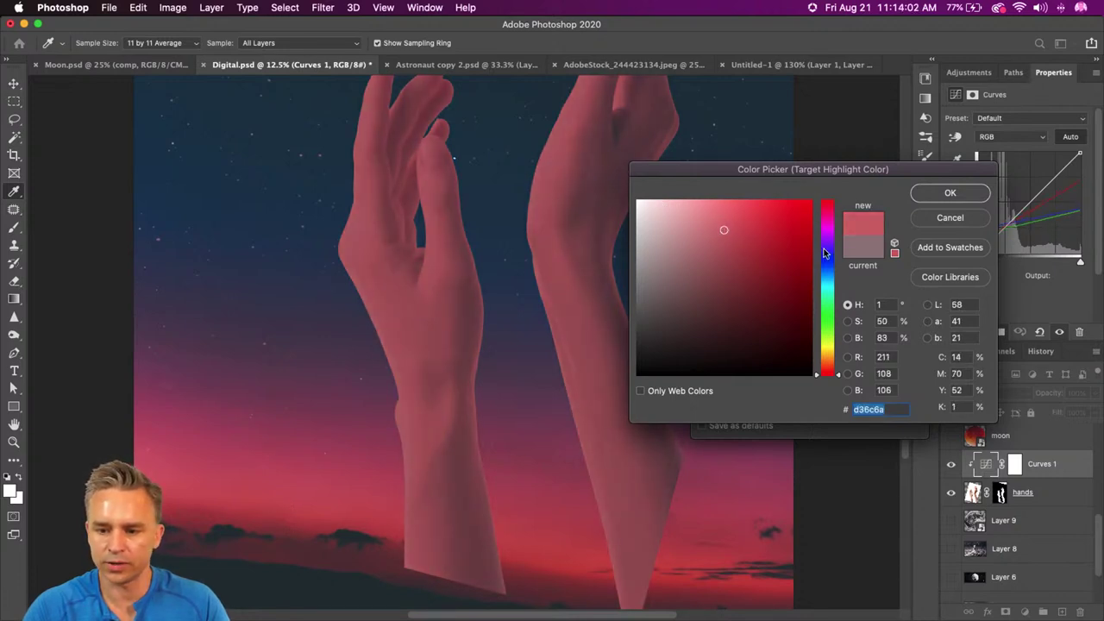
left_click(947, 193)
Step: Resample the target shadow color from the night sky as 1e3442
left_click(762, 351)
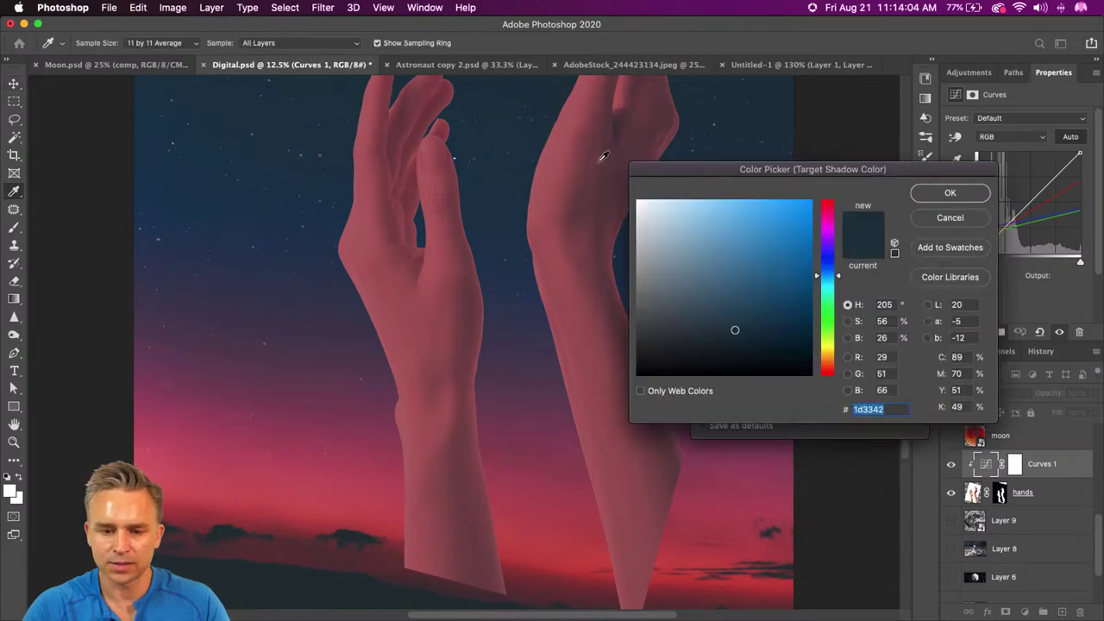
left_click(742, 87)
left_click_drag(710, 308, 746, 336)
left_click(739, 115)
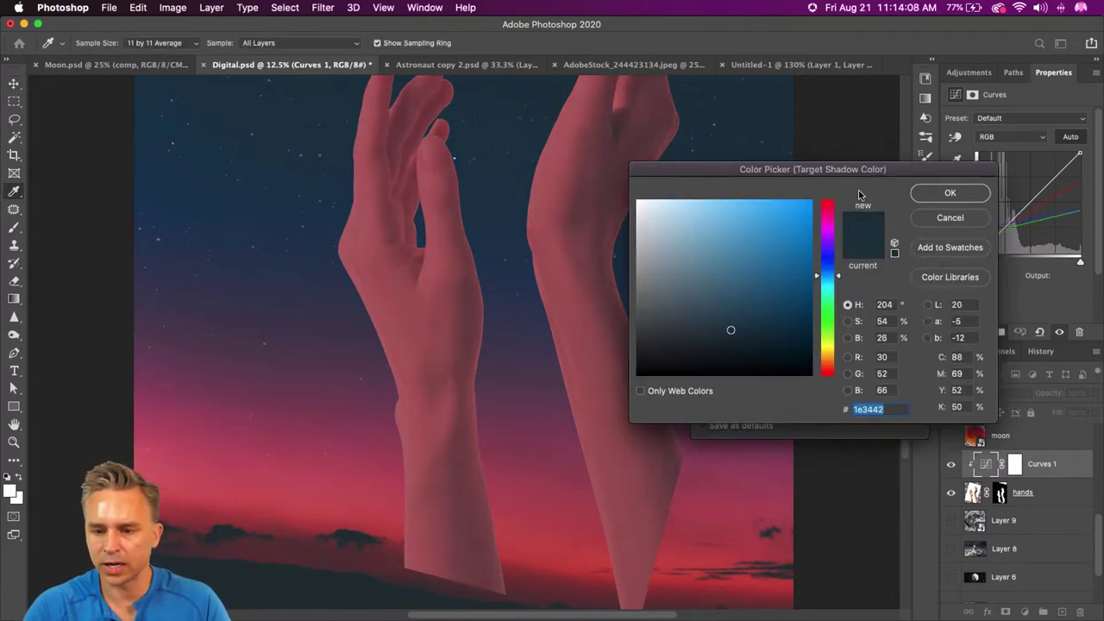
left_click(951, 197)
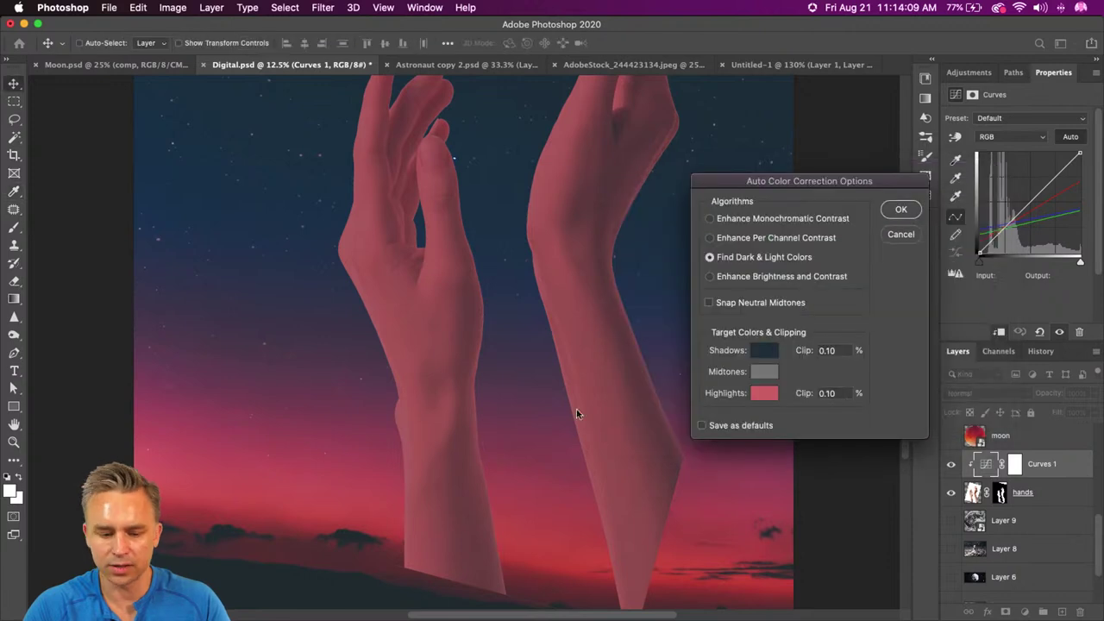
Step: Set the target shadow color to 222f35 sampled from the dark ground, and apply the correction without saving the colors as defaults
left_click(765, 353)
left_click(255, 576)
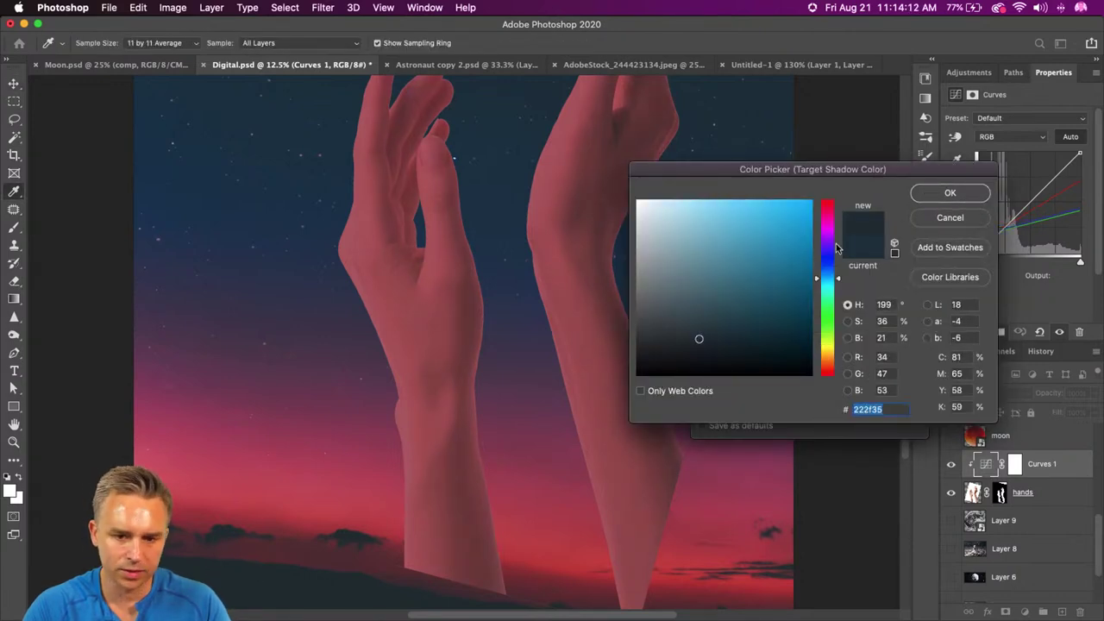
left_click(950, 193)
left_click(901, 209)
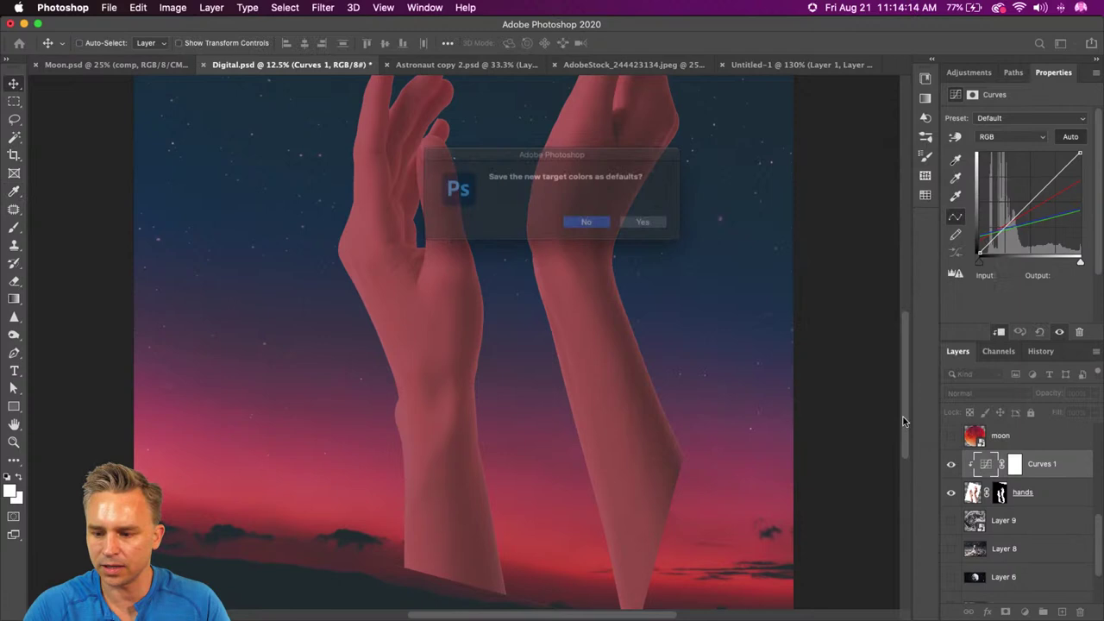
left_click(590, 227)
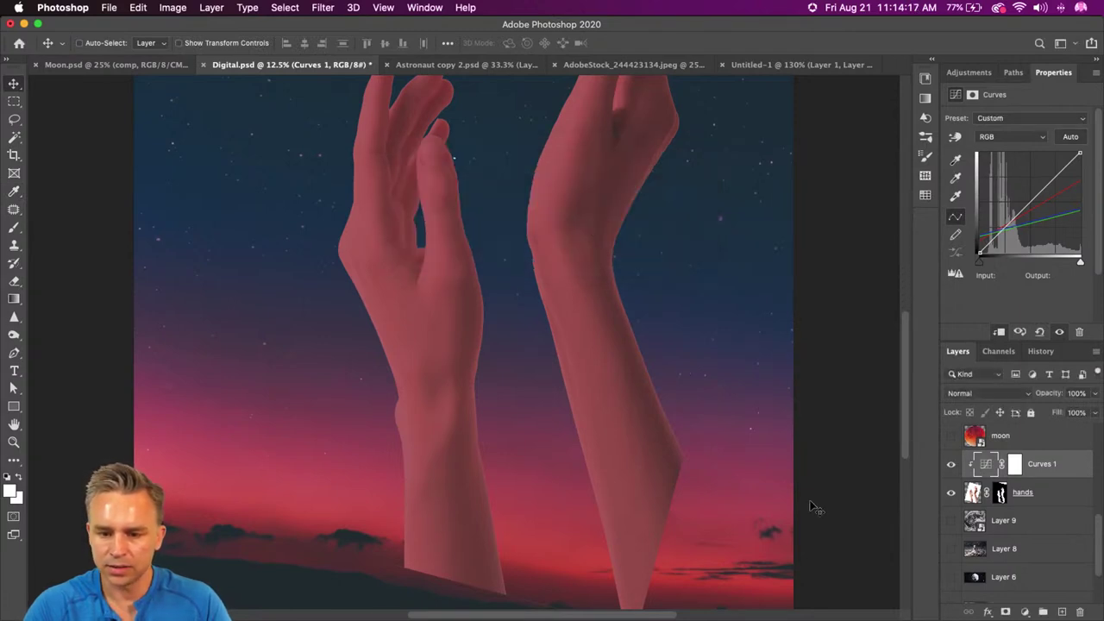
Step: Copy the hands' Curves adjustment above the thumbs layer, clip it to that layer, and show the thumbs and moon
double_click(1084, 72)
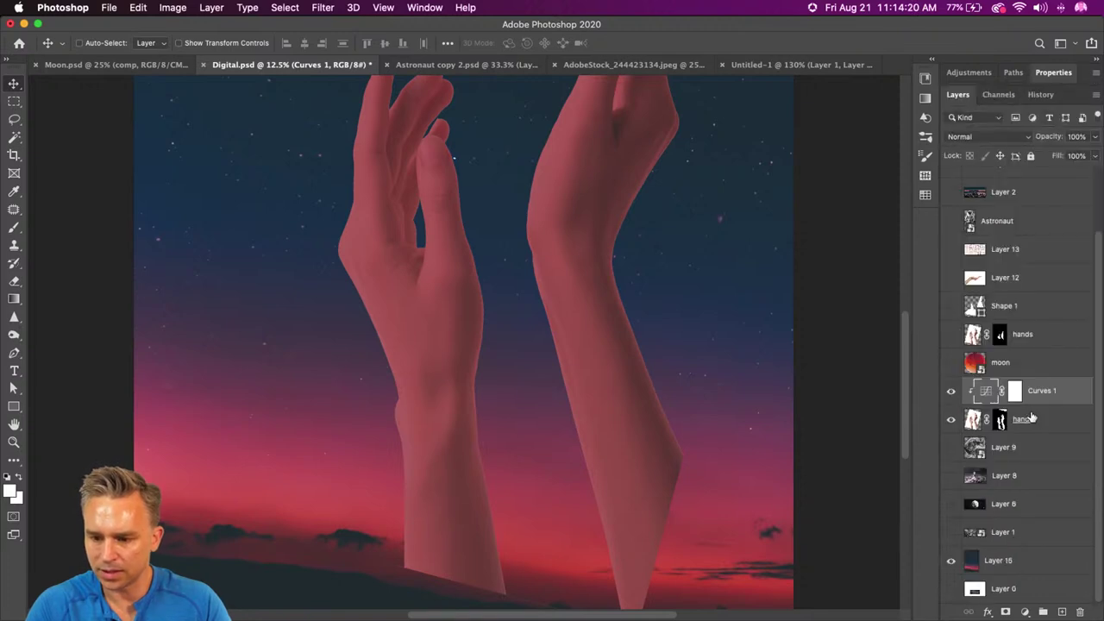
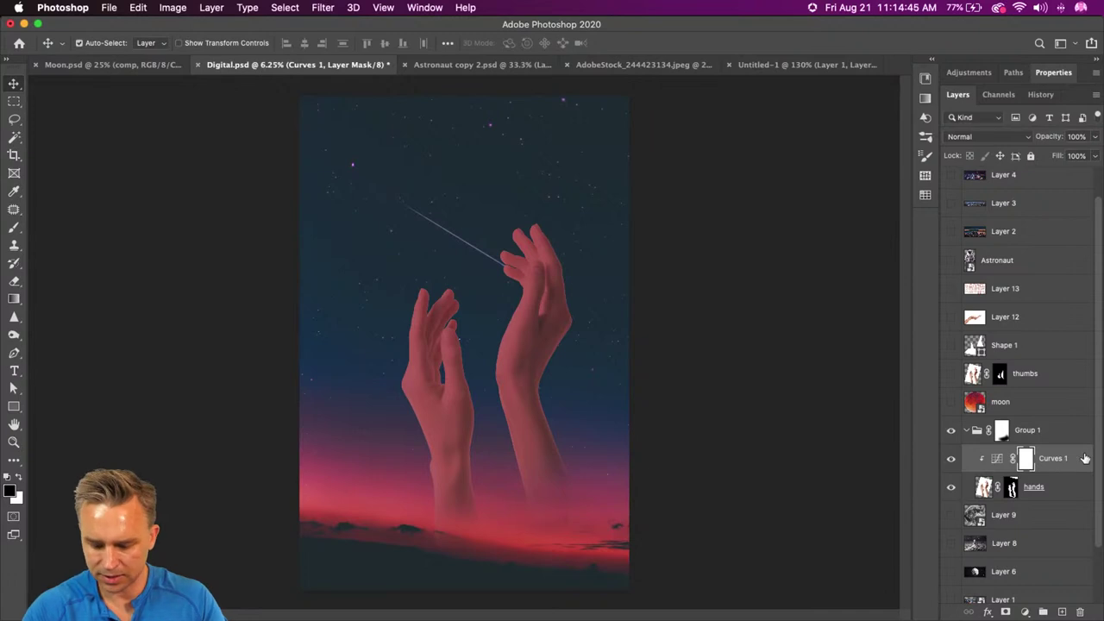
left_click_drag(1084, 458, 1062, 380)
left_click(996, 388, "alt")
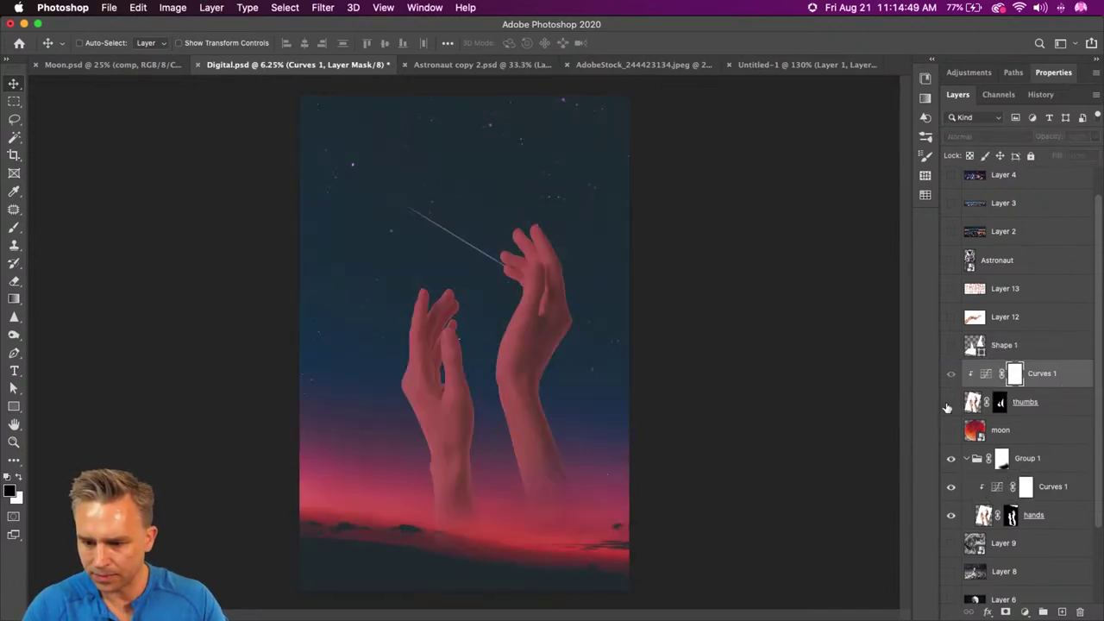
left_click(950, 429)
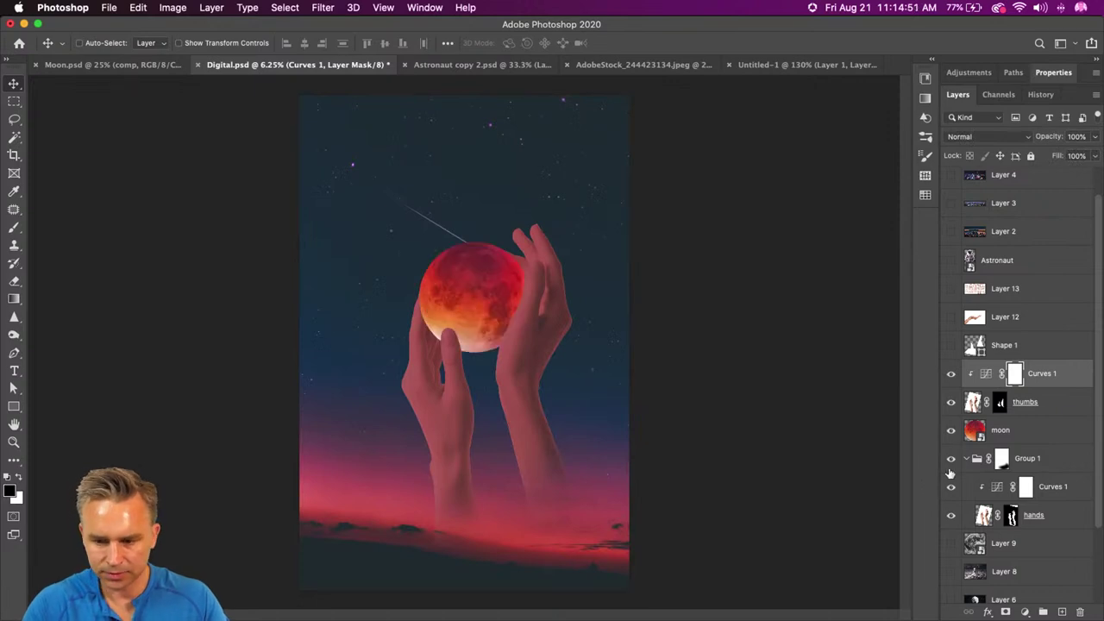
Step: Scale the hands, thumbs, moon and their adjustments together to about 121% and reposition them in the sky
left_click(1041, 462)
left_click(1040, 515)
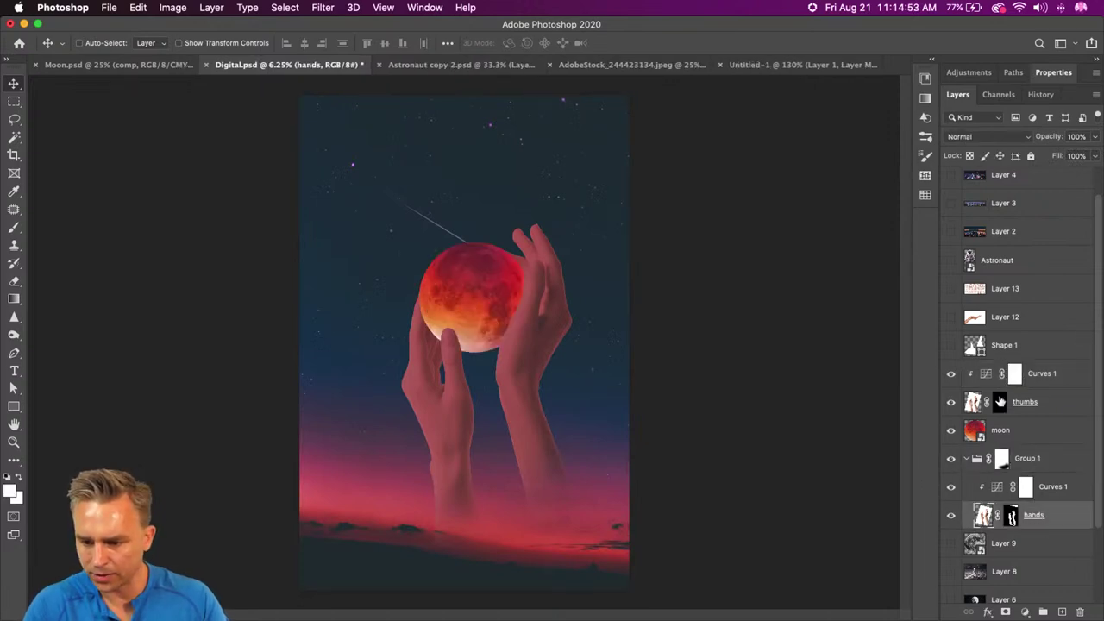
left_click(1052, 375, "shift")
key("super+t")
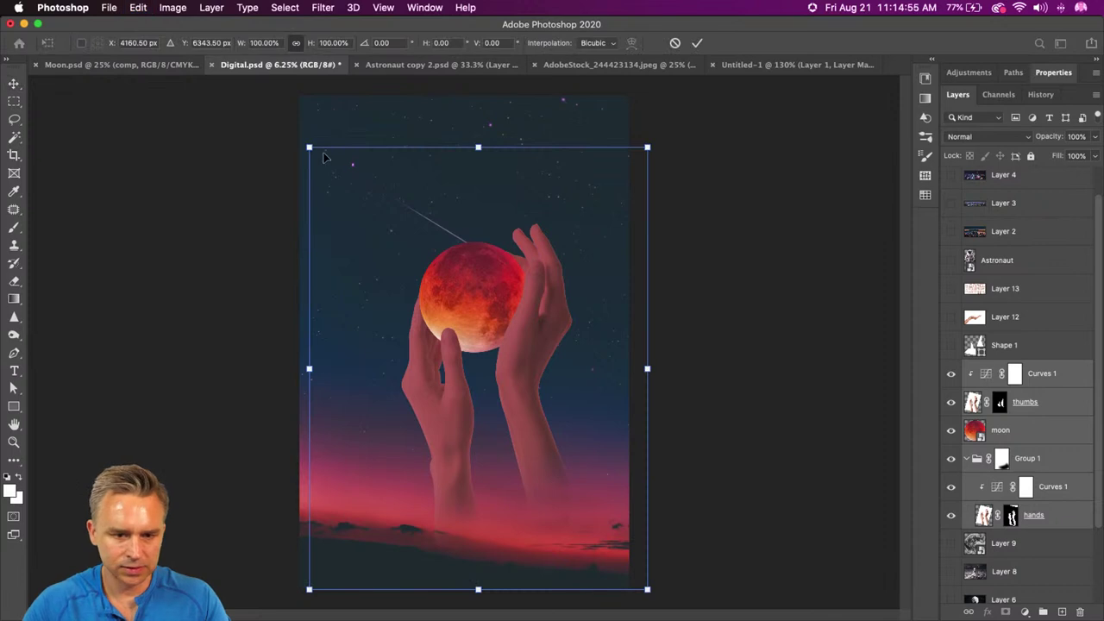
left_click_drag(309, 147, 239, 56)
mouse_move(409, 339)
left_mouse_down()
mouse_move(410, 369)
mouse_move(409, 320)
mouse_move(417, 333)
left_mouse_up()
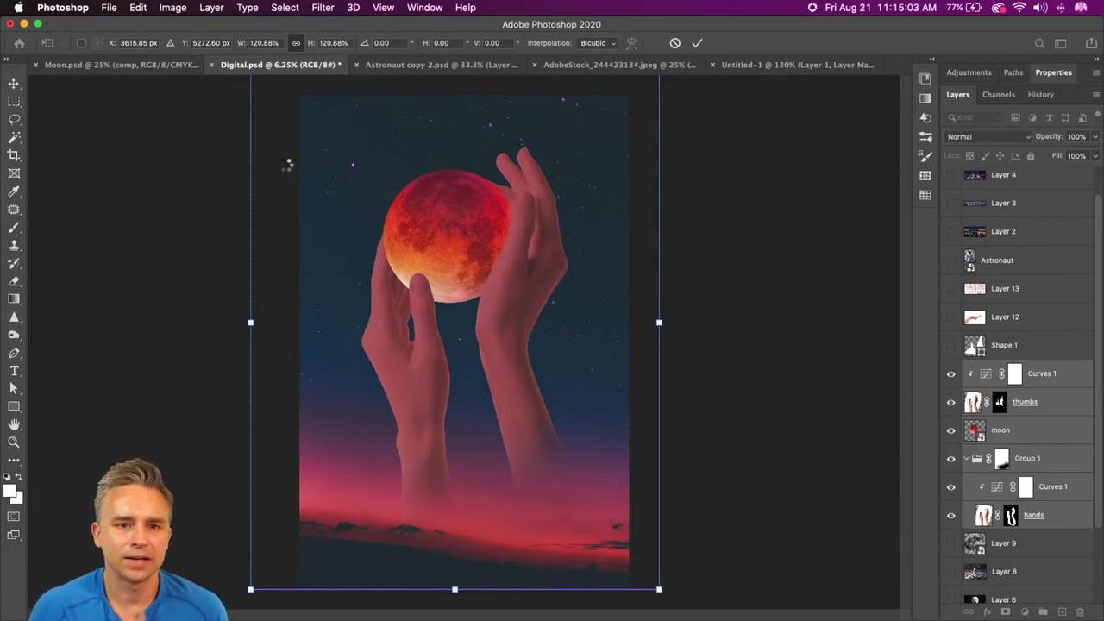
Step: Examine the hands around the moon up close and compare the thumbs with and without their Curves adjustment
key("m")
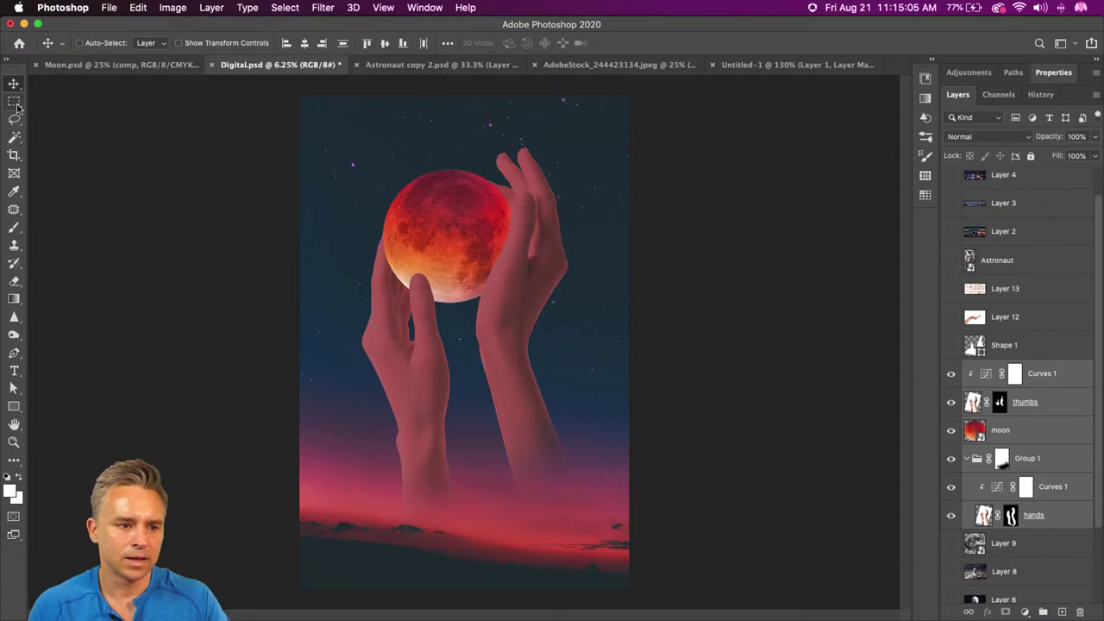
key("super+equal")
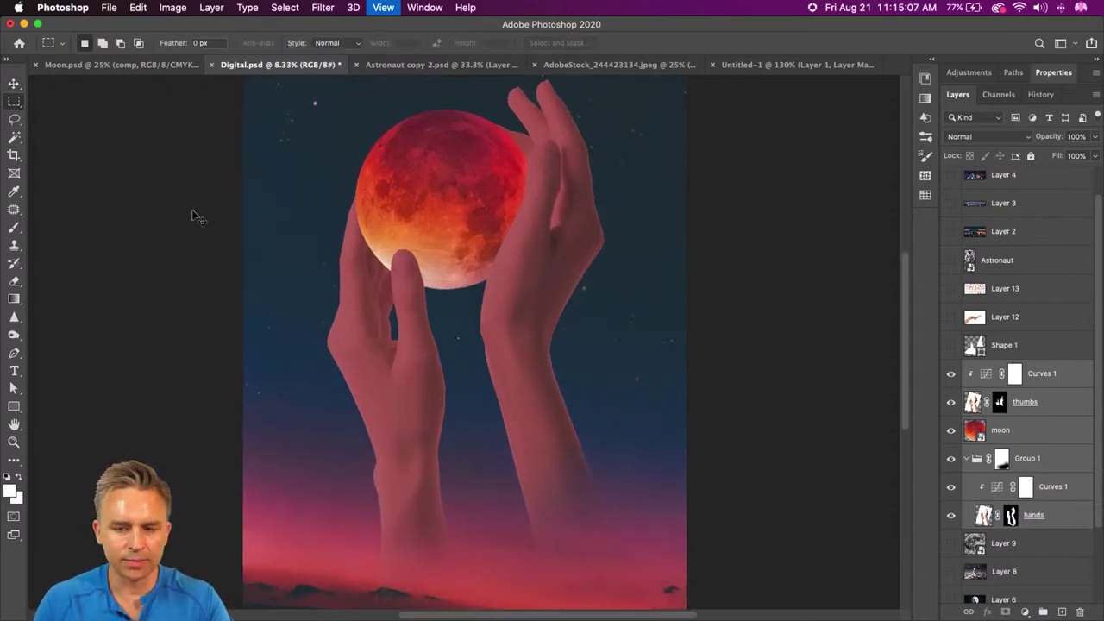
scroll(382, 197, "up", 5)
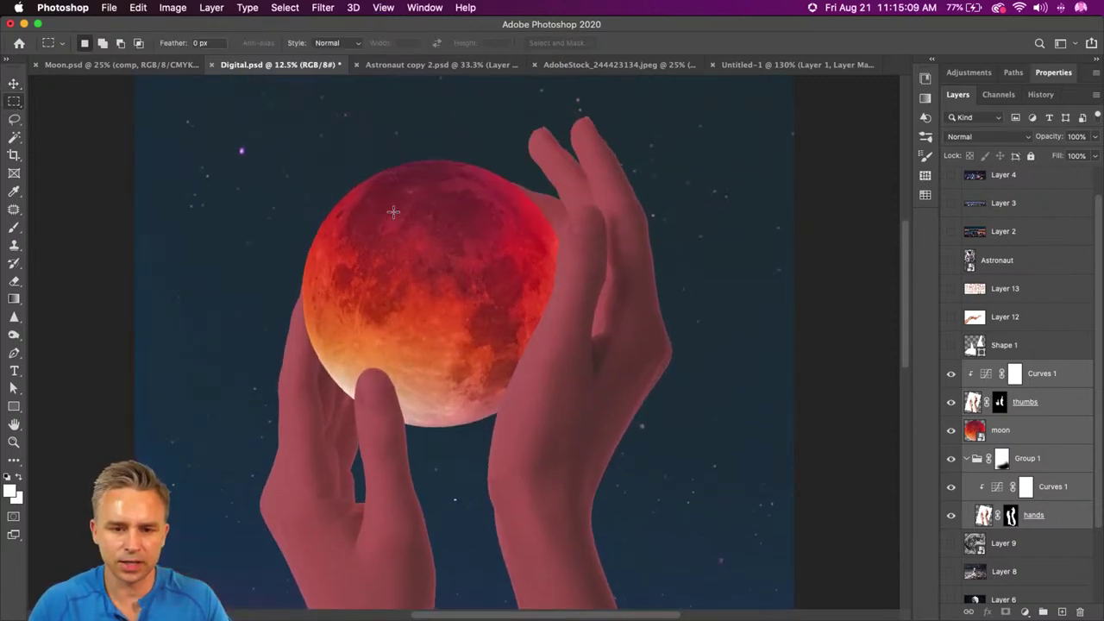
scroll(394, 211, "down", 3)
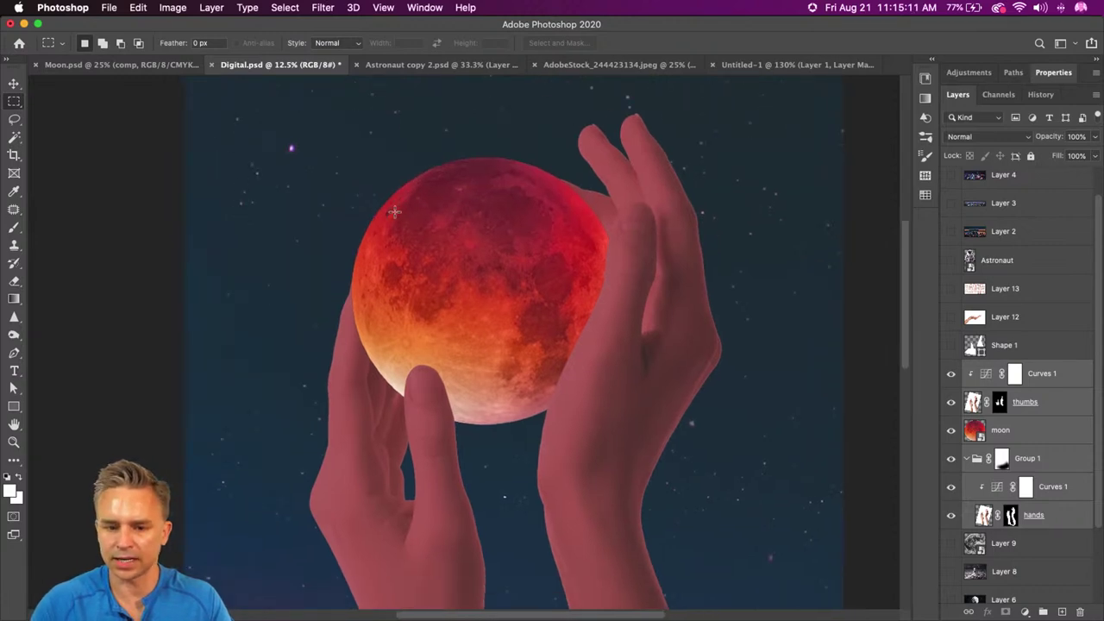
scroll(394, 212, "up", 2)
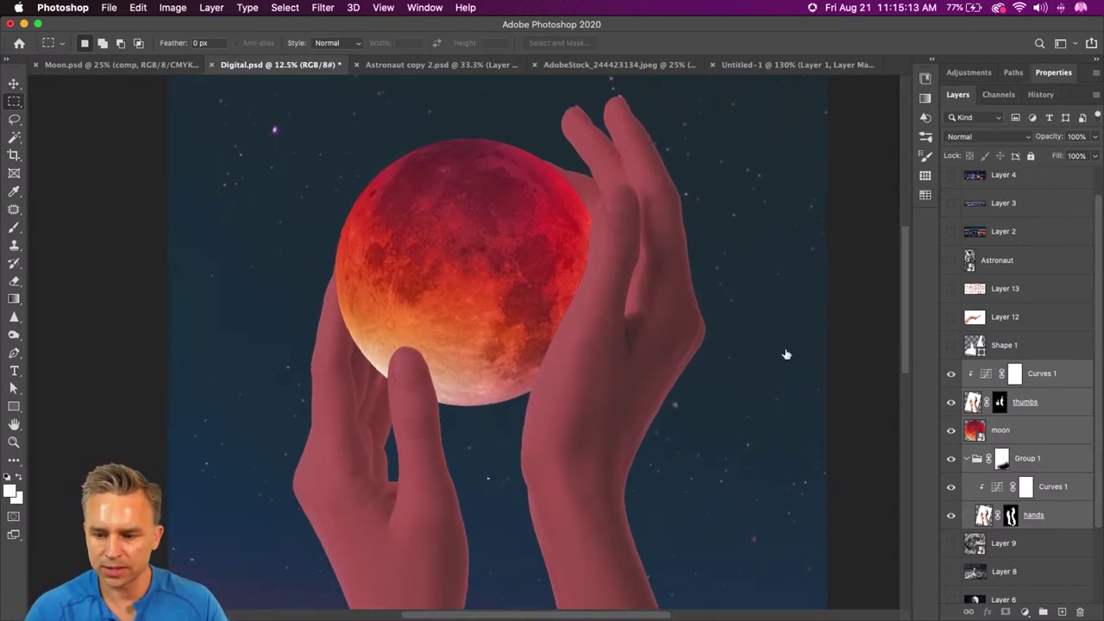
left_click(999, 402)
left_click(1040, 381)
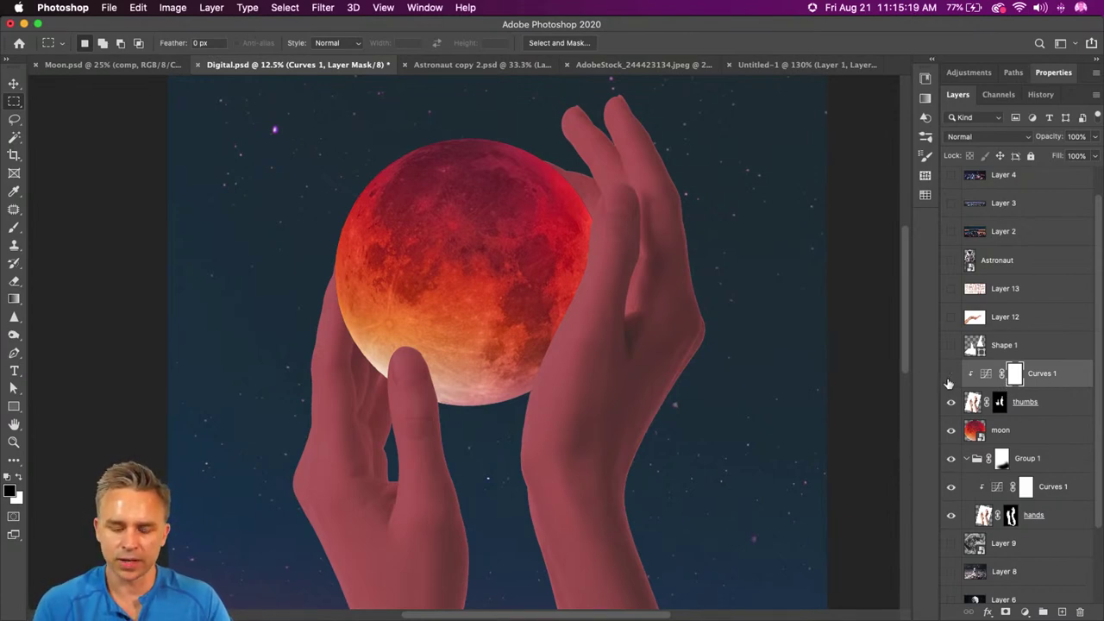
left_click(950, 377)
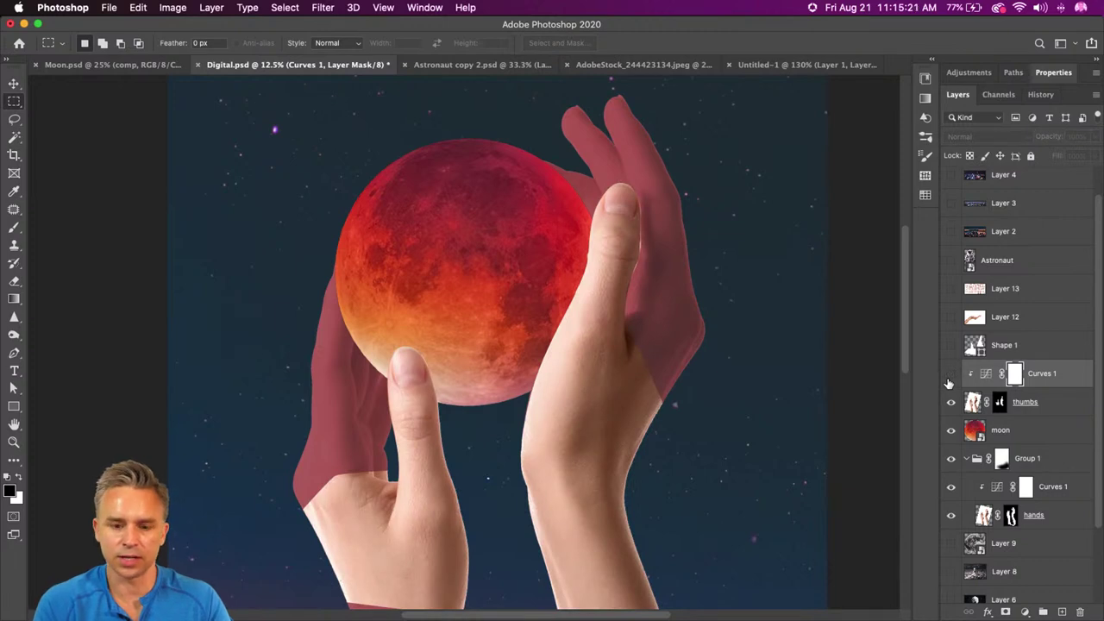
left_click(949, 374)
Step: Add a white Outer Glow in Overlay mode to the moon layer with the spread set to 10%
double_click(1041, 431)
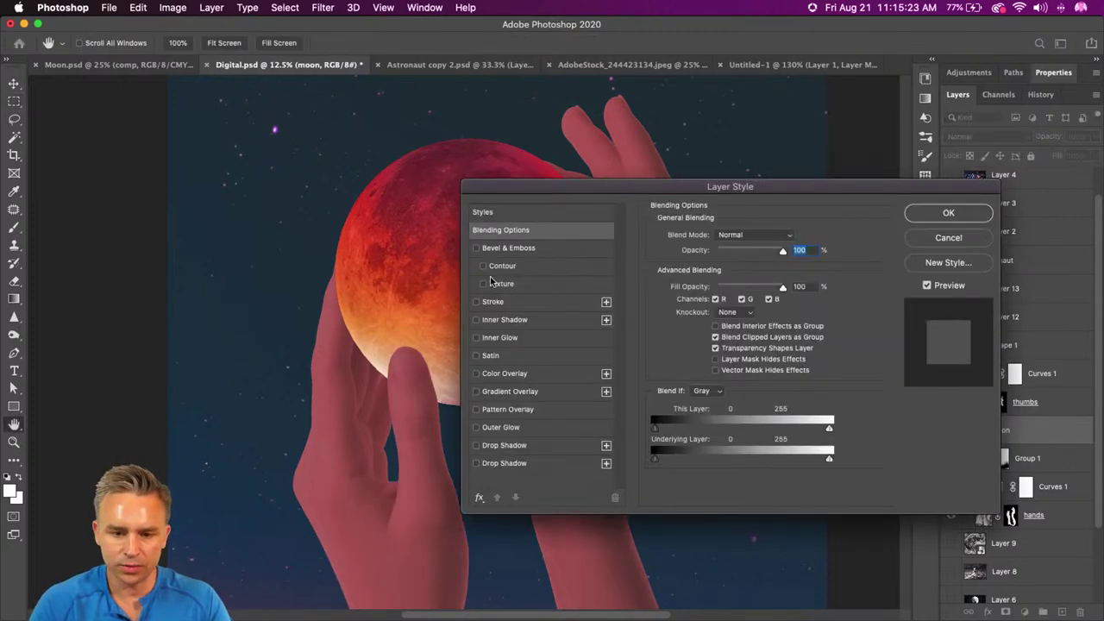
left_click(477, 427)
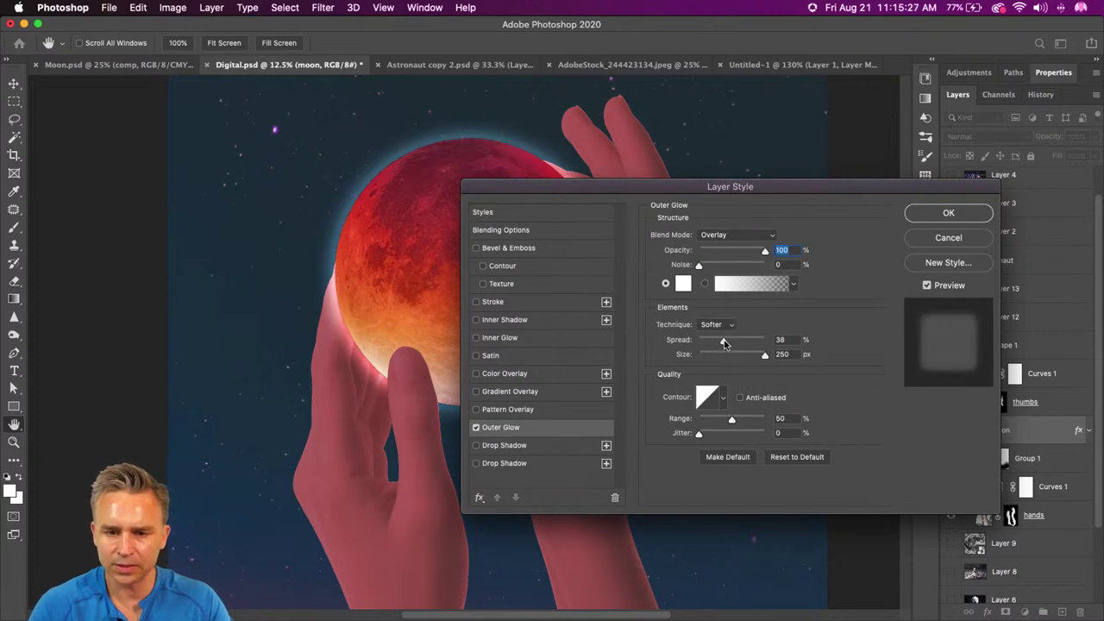
mouse_move(722, 341)
left_mouse_down()
mouse_move(750, 341)
mouse_move(701, 341)
left_mouse_up()
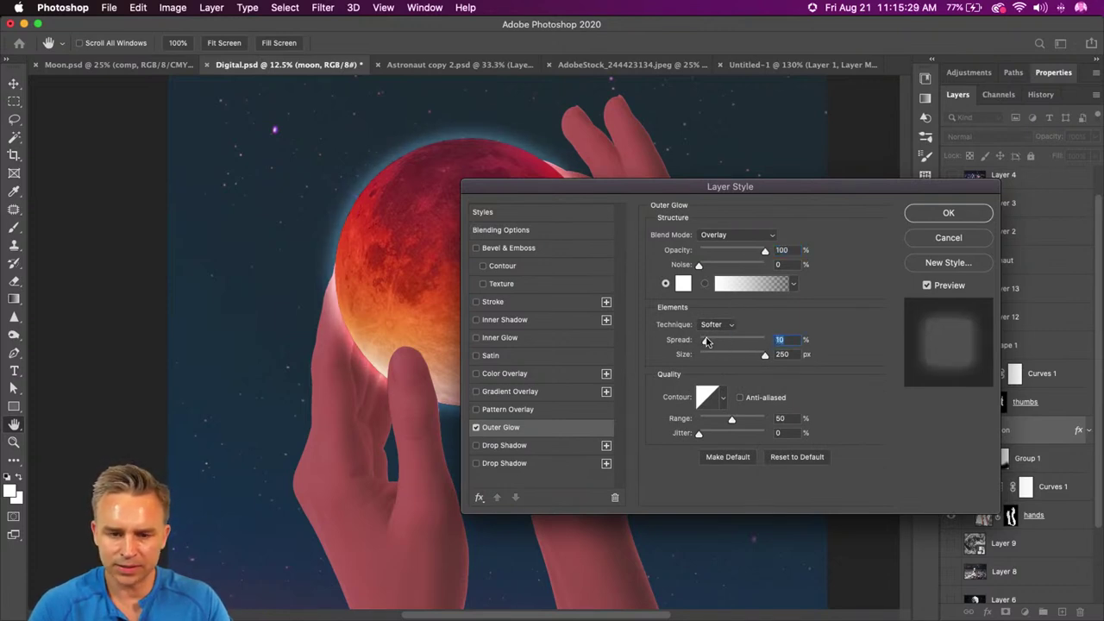
left_click(948, 213)
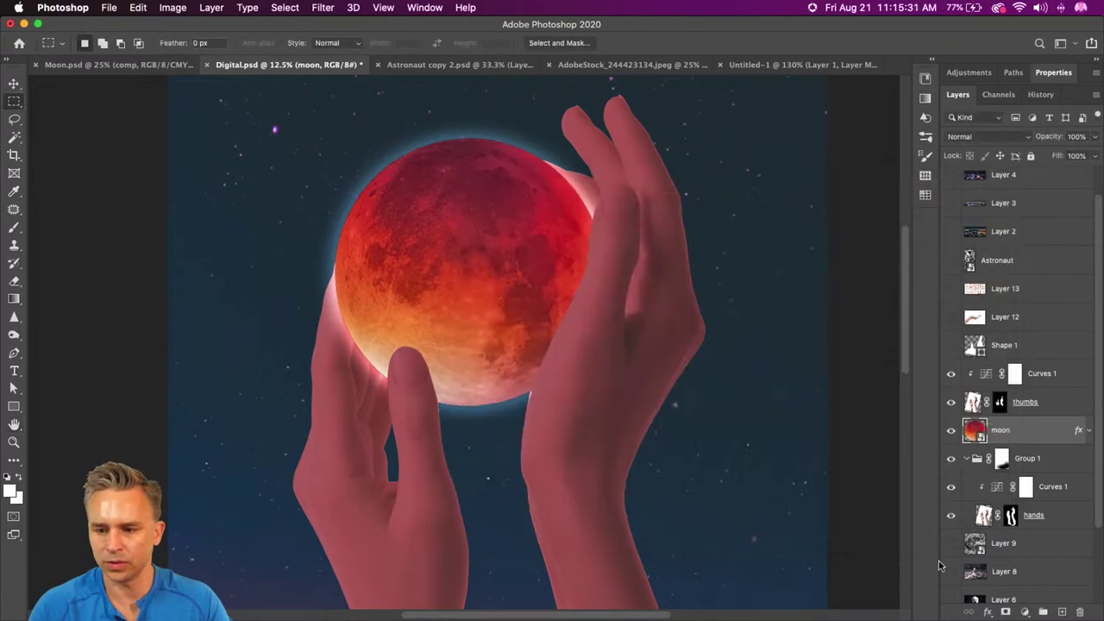
Step: Mask the thumbs' Curves adjustment along the moon-facing edge of the right-hand thumb using a soft 1600 px black brush
left_click(1014, 374)
left_click(951, 376)
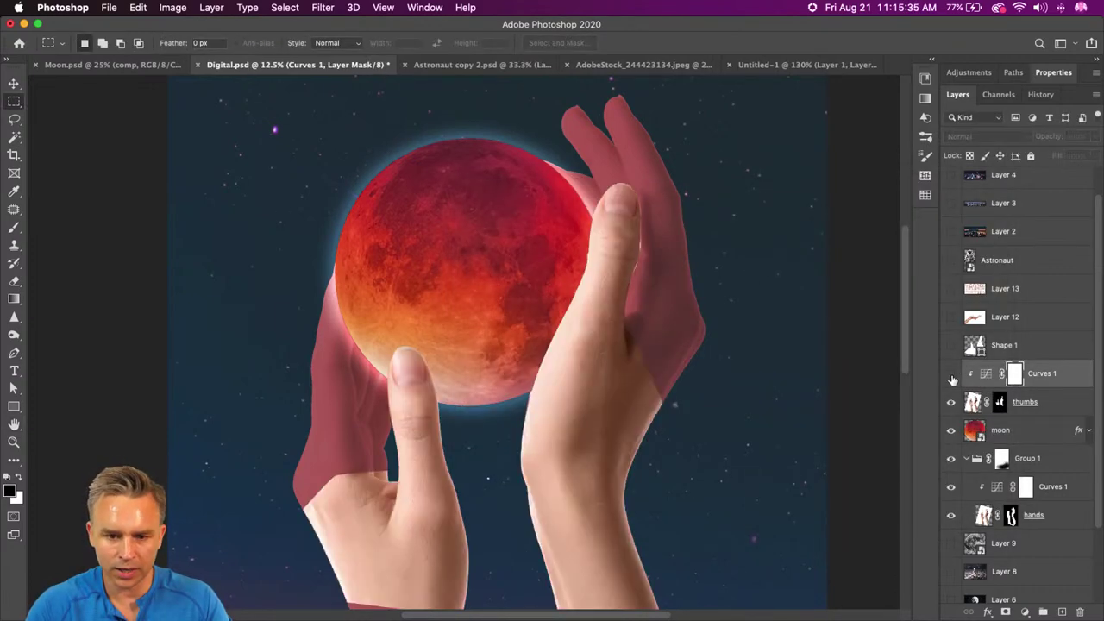
left_click(951, 376)
key("b")
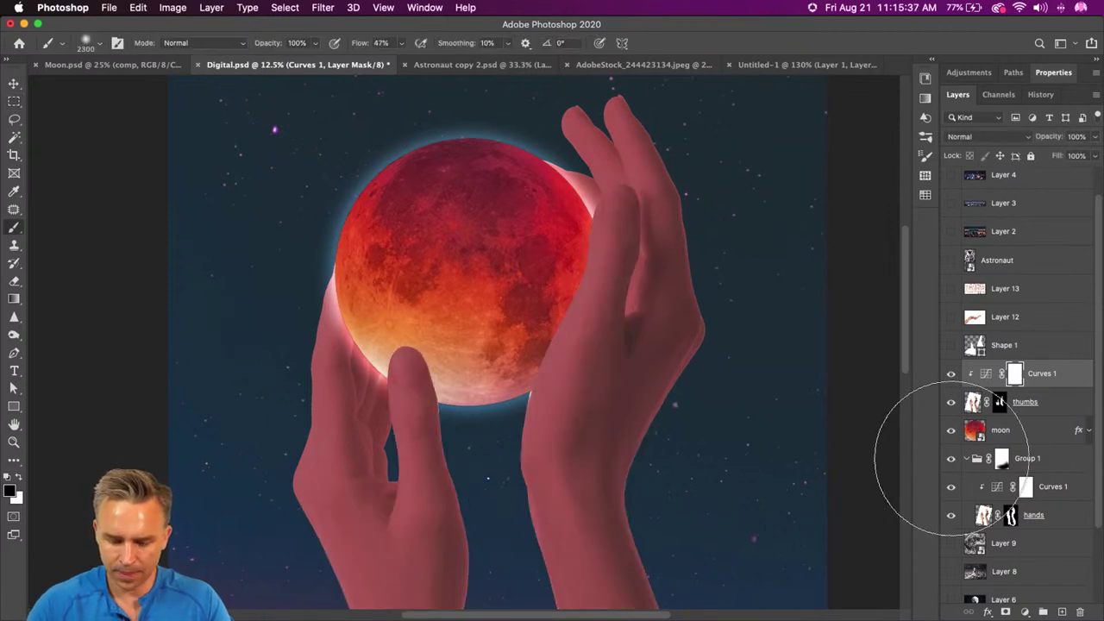
key("bracketleft")
key("bracketleft")
key("bracketleft")
key("bracketleft")
key("bracketleft")
key("bracketleft")
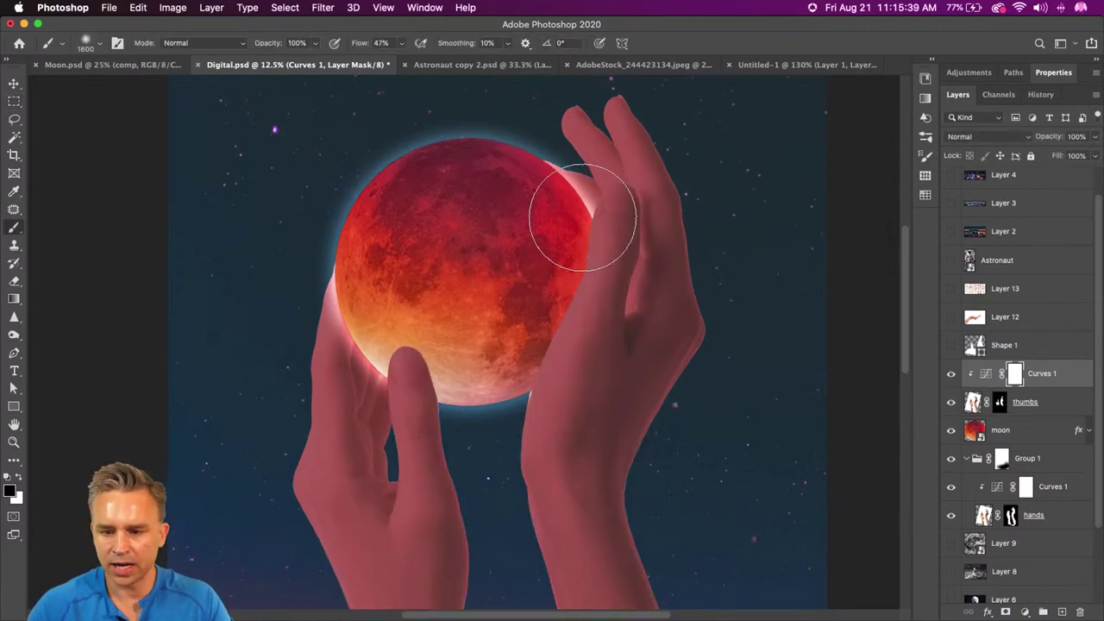
mouse_move(535, 307)
left_mouse_down()
mouse_move(473, 335)
mouse_move(557, 279)
mouse_move(507, 351)
left_mouse_up()
Step: Paint black with smaller brushes on the thumbs' Curves mask to light the left-hand thumb along its tip and moon-facing edge
key("bracketleft")
key("bracketleft")
key("bracketleft")
key("bracketleft")
key("bracketleft")
key("bracketleft")
key("bracketleft")
key("bracketleft")
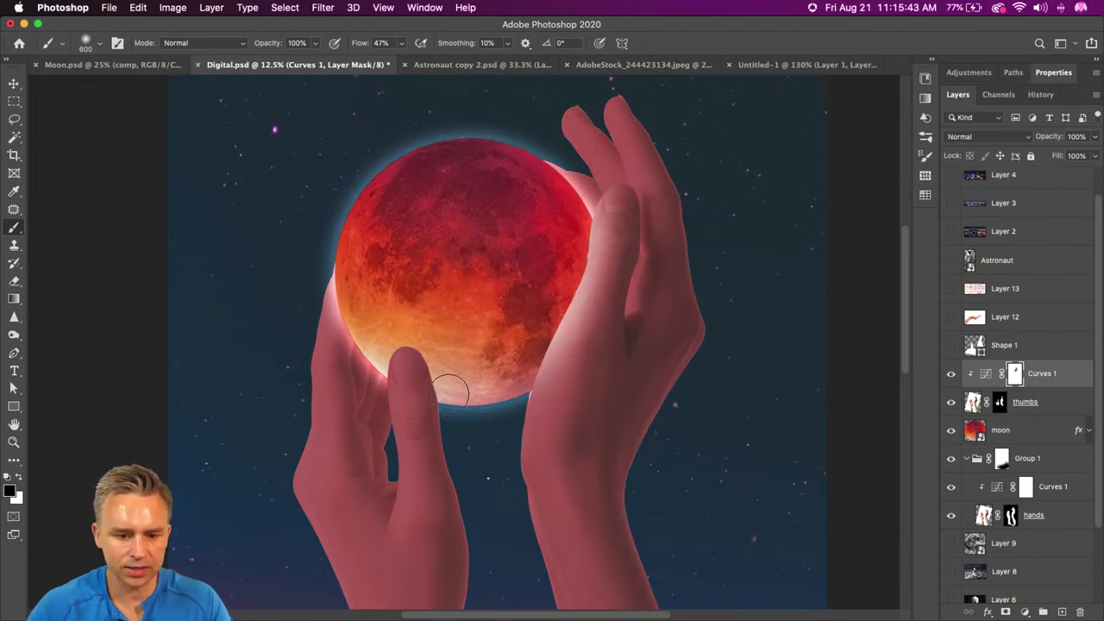
mouse_move(441, 397)
left_mouse_down()
mouse_move(435, 371)
mouse_move(386, 365)
left_mouse_up()
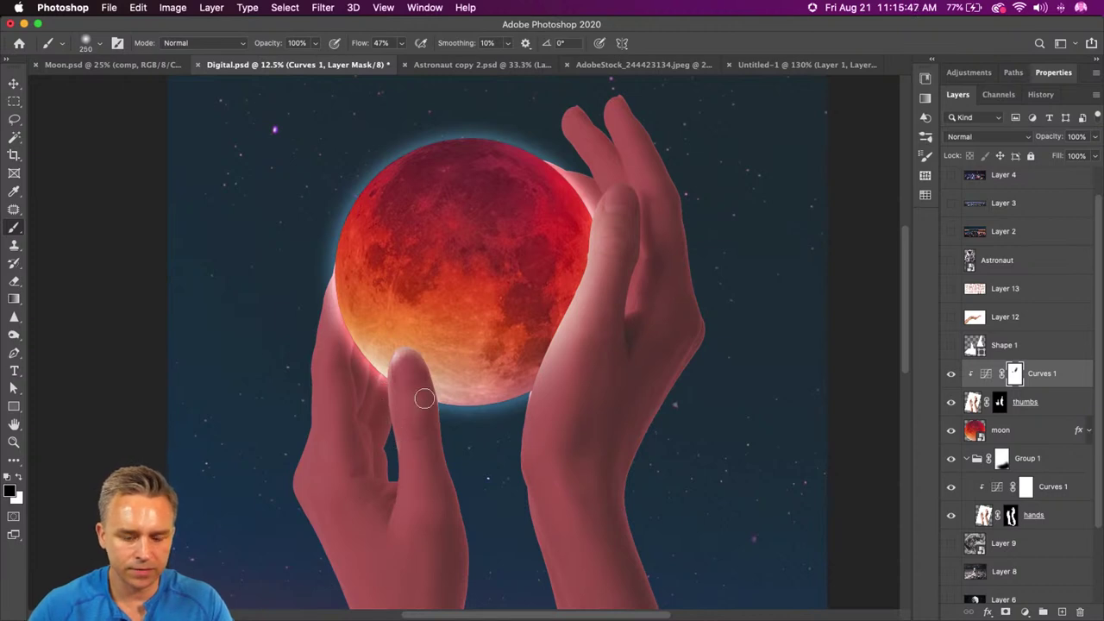
key("bracketright")
key("bracketright")
key("bracketright")
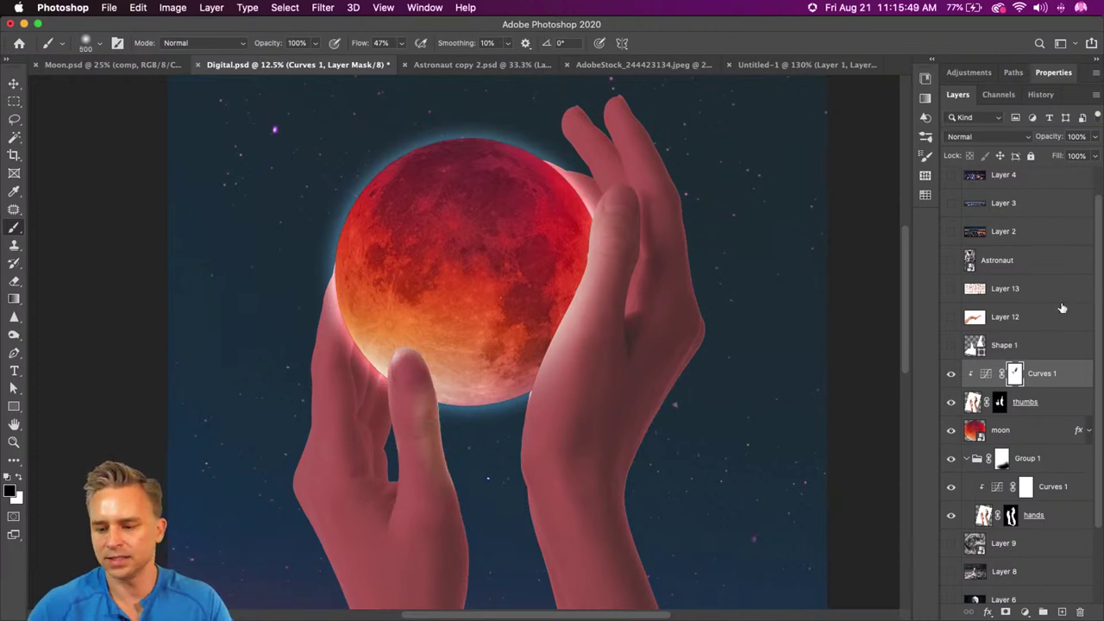
Step: Paint black on the hands' Curves mask over the left-hand fingers beside the moon, using soft brushes of about 300 to 500 px
left_click(1023, 488)
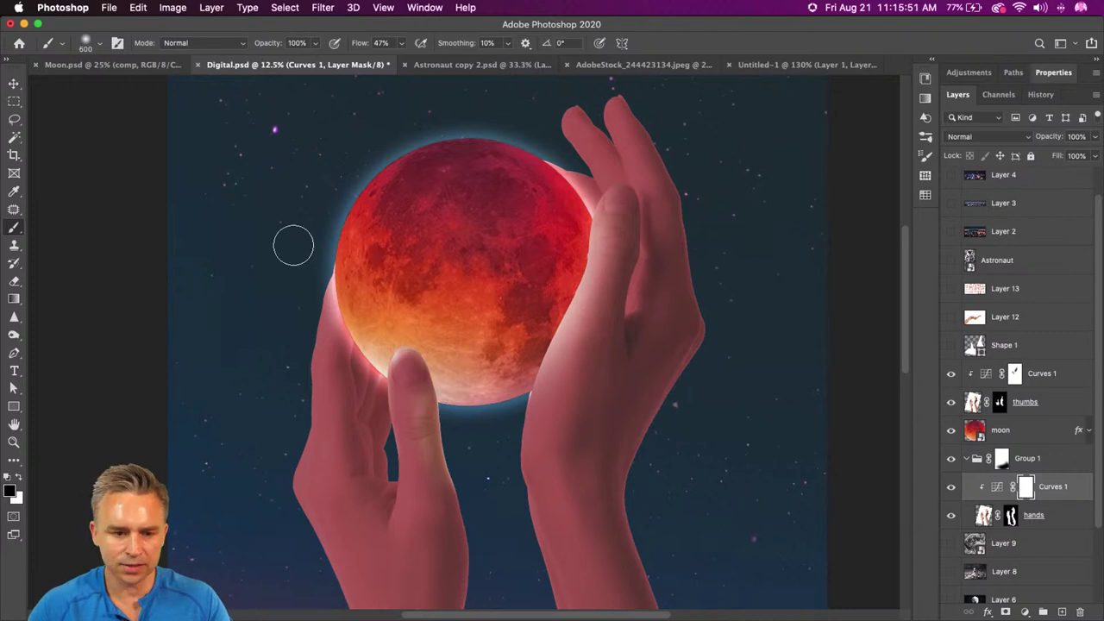
key("bracketright")
key("bracketright")
key("bracketright")
key("bracketright")
key("bracketright")
key("bracketleft")
key("bracketleft")
key("bracketleft")
key("bracketleft")
key("bracketleft")
key("bracketleft")
key("bracketleft")
key("bracketleft")
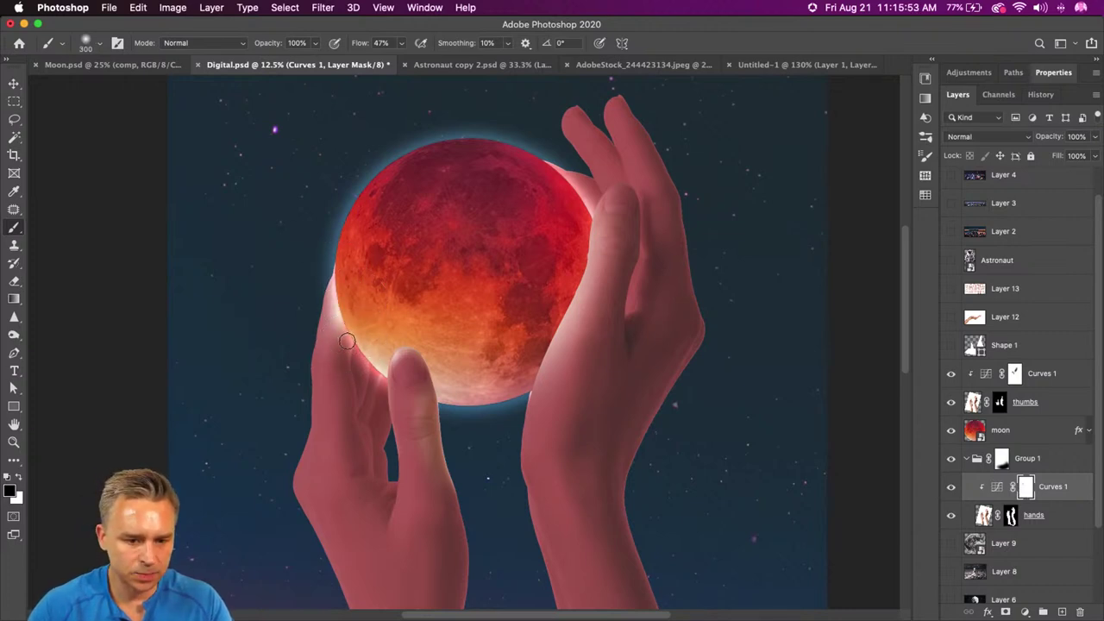
key("bracketright")
mouse_move(338, 333)
left_mouse_down()
mouse_move(337, 387)
mouse_move(362, 480)
mouse_move(357, 354)
mouse_move(365, 394)
mouse_move(352, 357)
left_mouse_up()
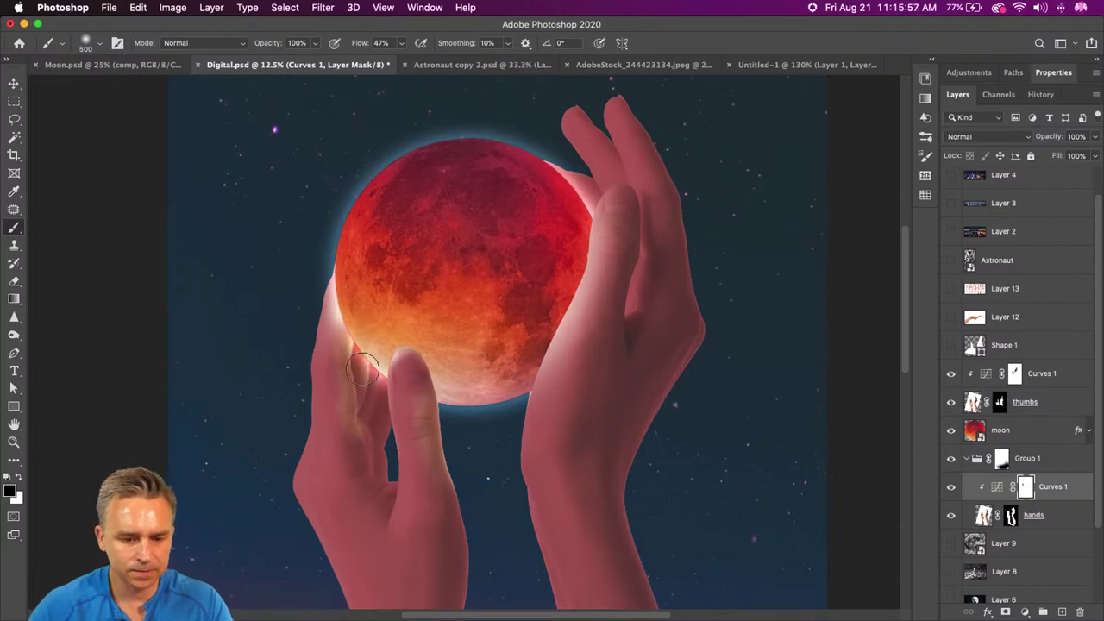
key("bracketright")
key("bracketright")
key("bracketright")
key("bracketright")
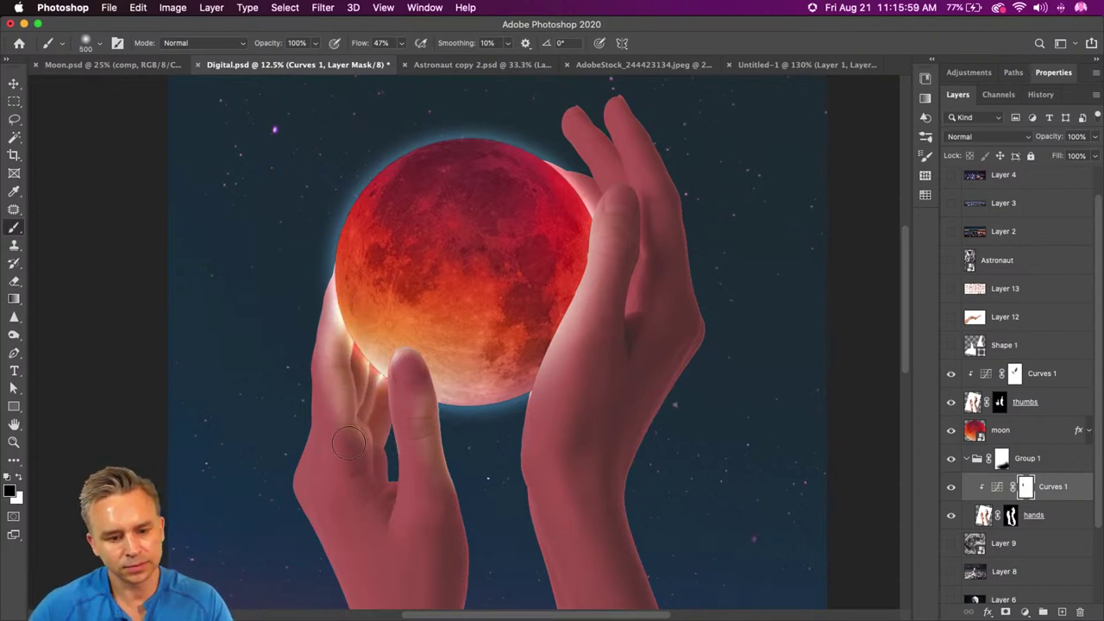
Step: Reduce the brush flow to 26% and soften the light on the left-hand fingers with a 1100 px brush
key("bracketright")
key("bracketright")
key("bracketright")
key("bracketright")
left_click_drag(362, 47, 344, 47)
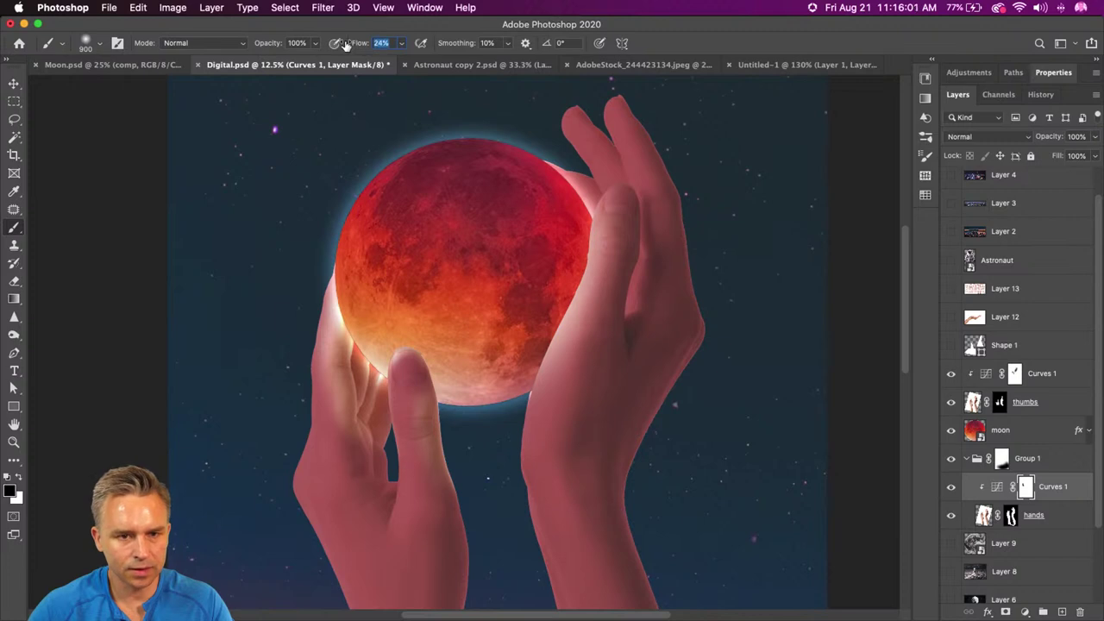
key("bracketright")
key("bracketright")
left_click(350, 401)
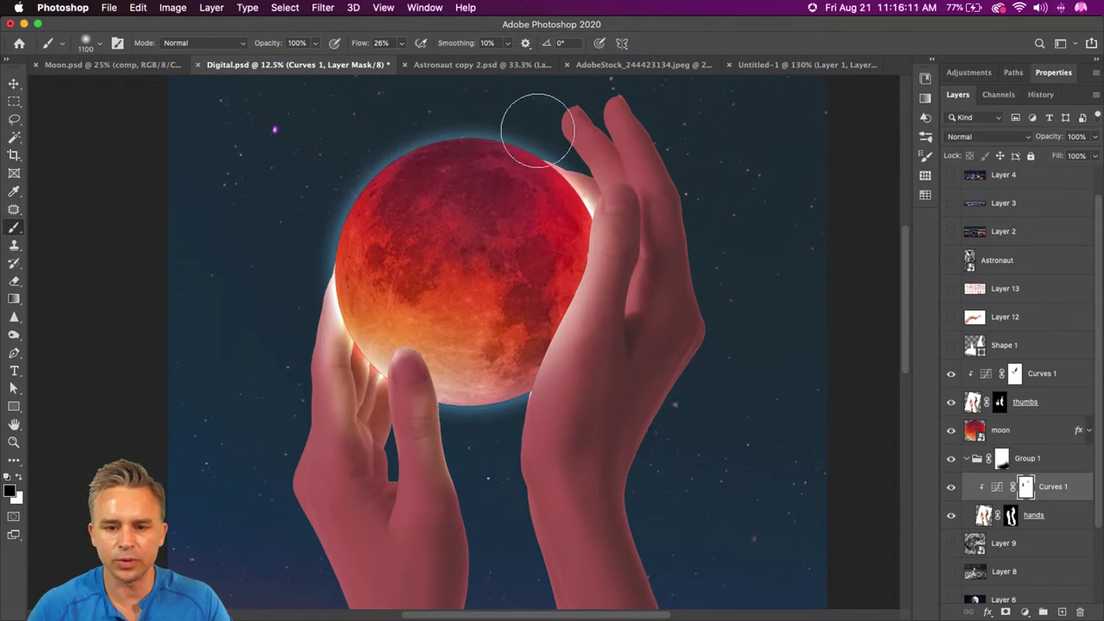
Step: Paint black on the hands' Curves mask over the right-hand fingers and behind the thumb with 300 to 400 px brushes
key("bracketleft")
key("bracketleft")
key("bracketleft")
key("bracketleft")
key("bracketleft")
key("bracketleft")
key("bracketleft")
key("bracketleft")
left_click_drag(565, 121, 607, 231)
left_click_drag(598, 111, 631, 204)
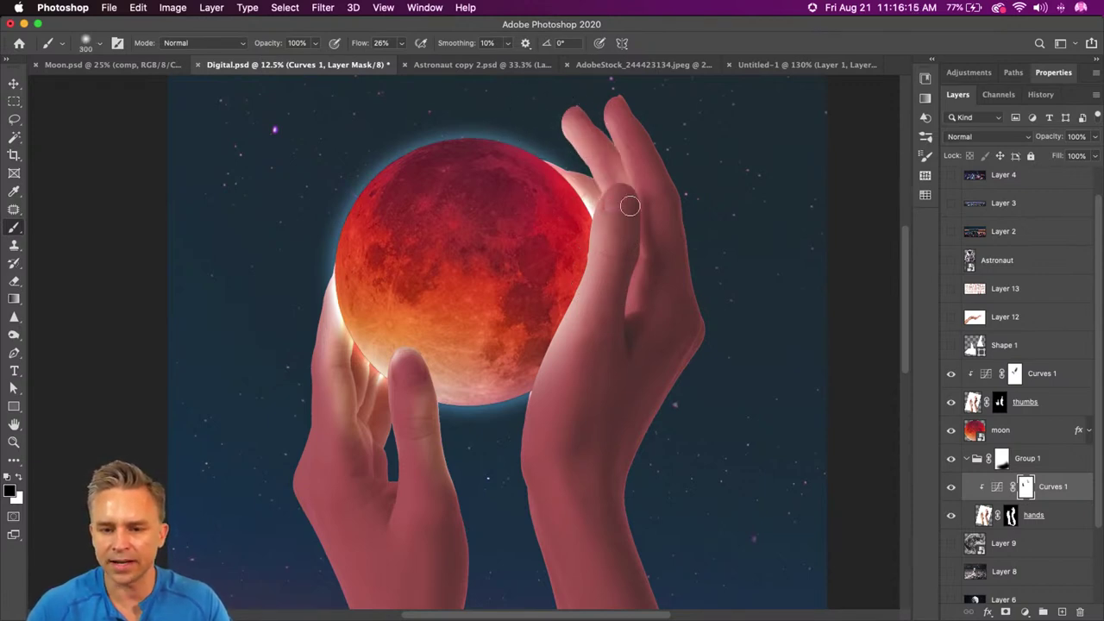
left_click_drag(608, 108, 635, 229)
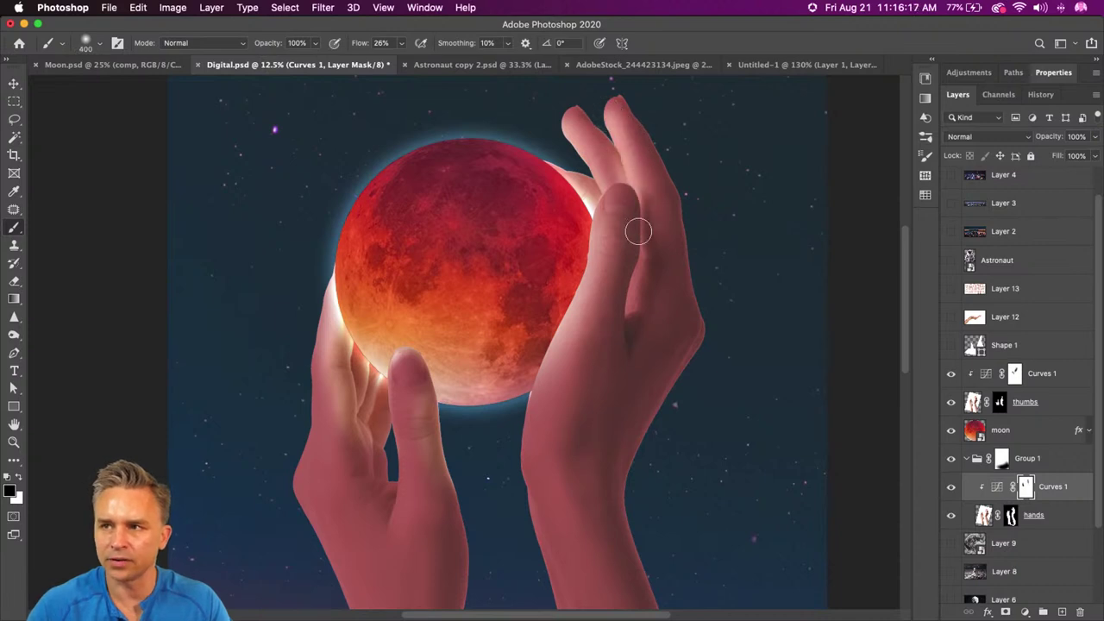
key("bracketright")
mouse_move(627, 192)
left_mouse_down()
mouse_move(641, 252)
mouse_move(636, 302)
mouse_move(644, 255)
mouse_move(636, 297)
left_mouse_up()
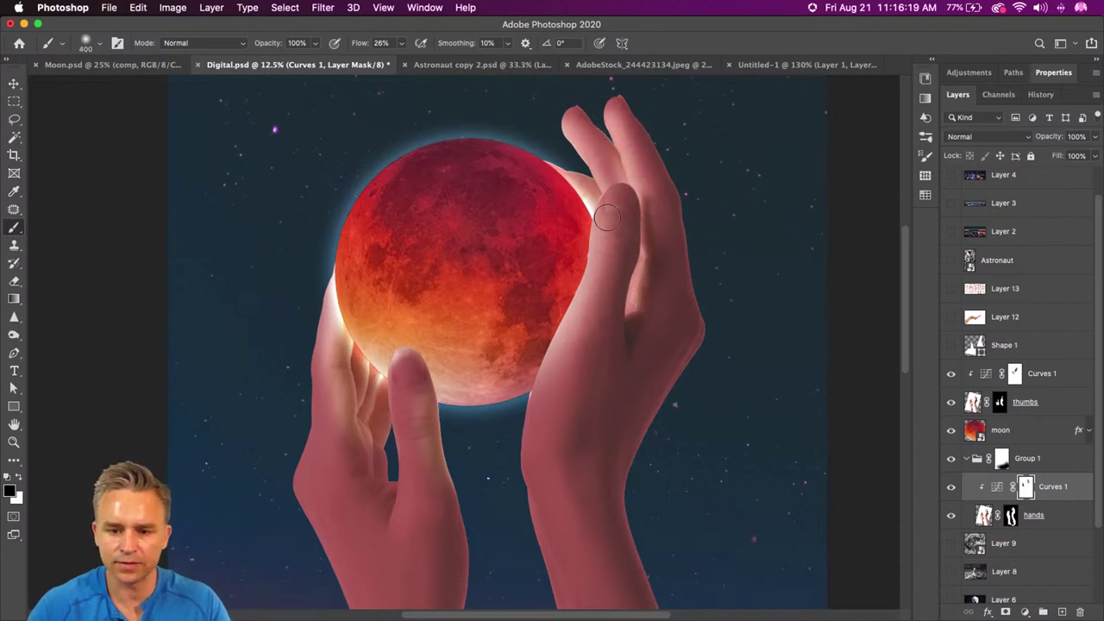
mouse_move(567, 128)
left_mouse_down()
mouse_move(612, 195)
mouse_move(587, 192)
left_mouse_up()
Step: Paint black on the thumbs' Curves mask with a 900 px brush to light the base of the right-hand thumb beside the moon
key("bracketright")
key("bracketright")
key("bracketright")
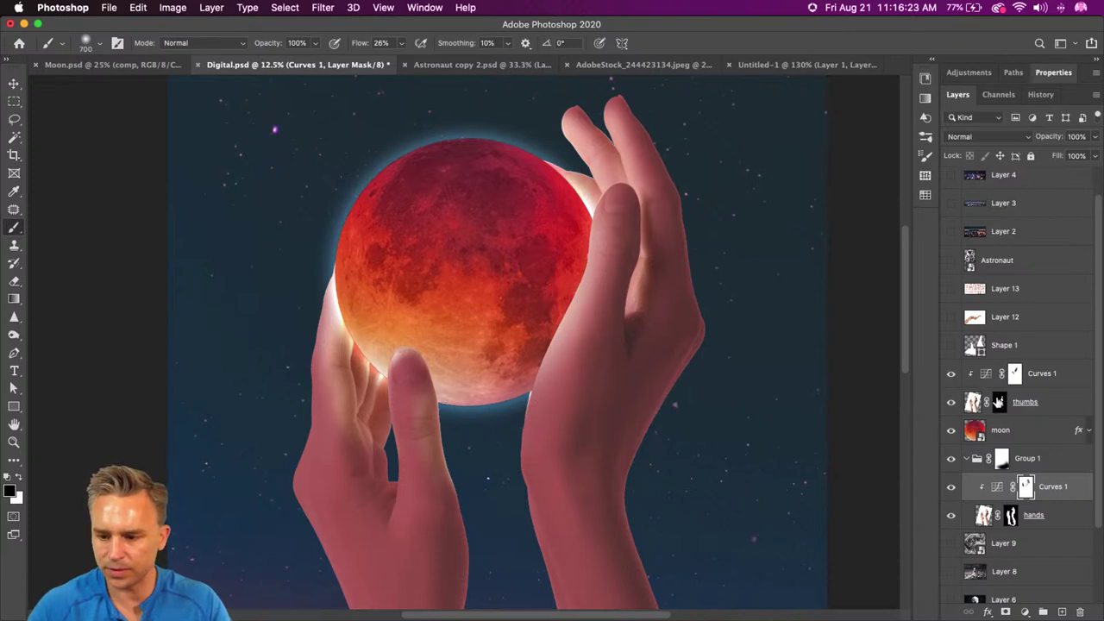
left_click(998, 401)
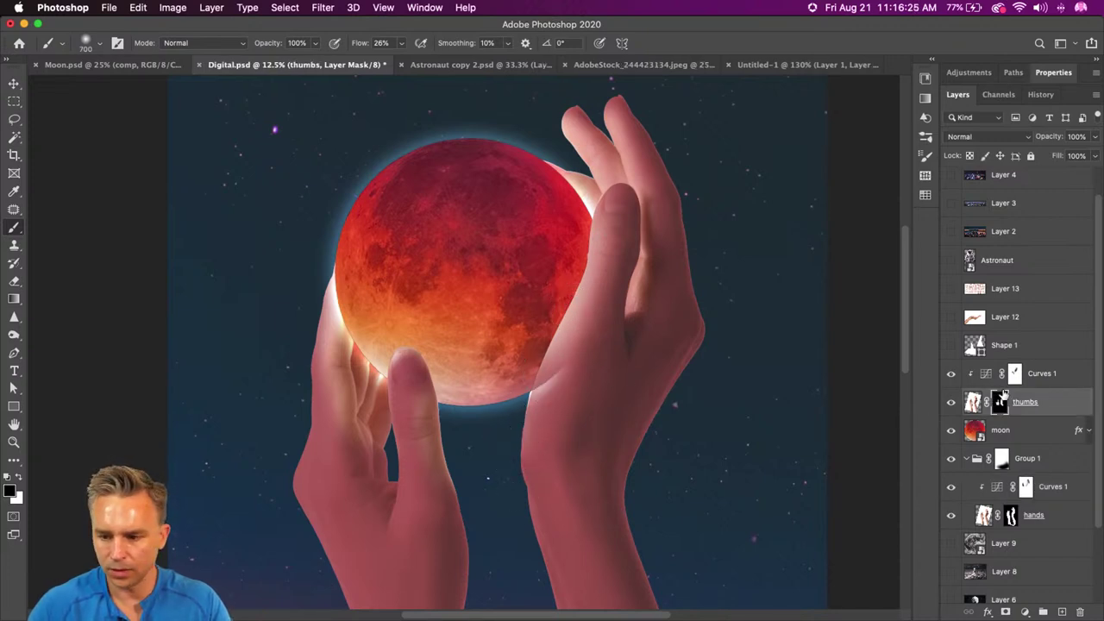
left_click(1014, 373)
key("bracketright")
key("bracketright")
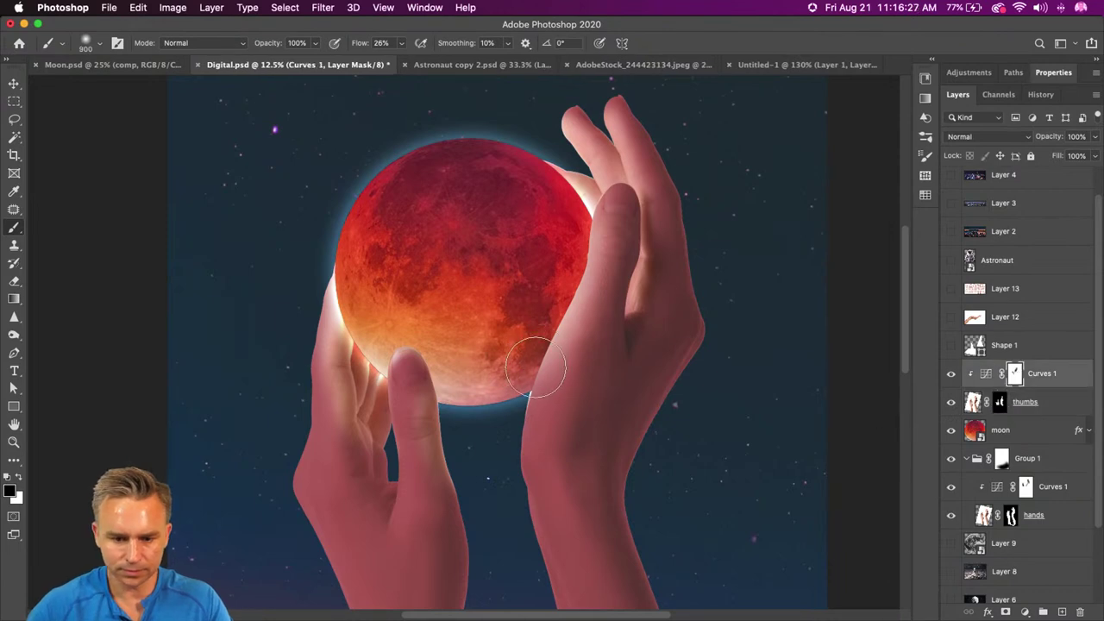
mouse_move(536, 367)
left_mouse_down()
mouse_move(518, 394)
mouse_move(543, 319)
mouse_move(548, 436)
left_mouse_up()
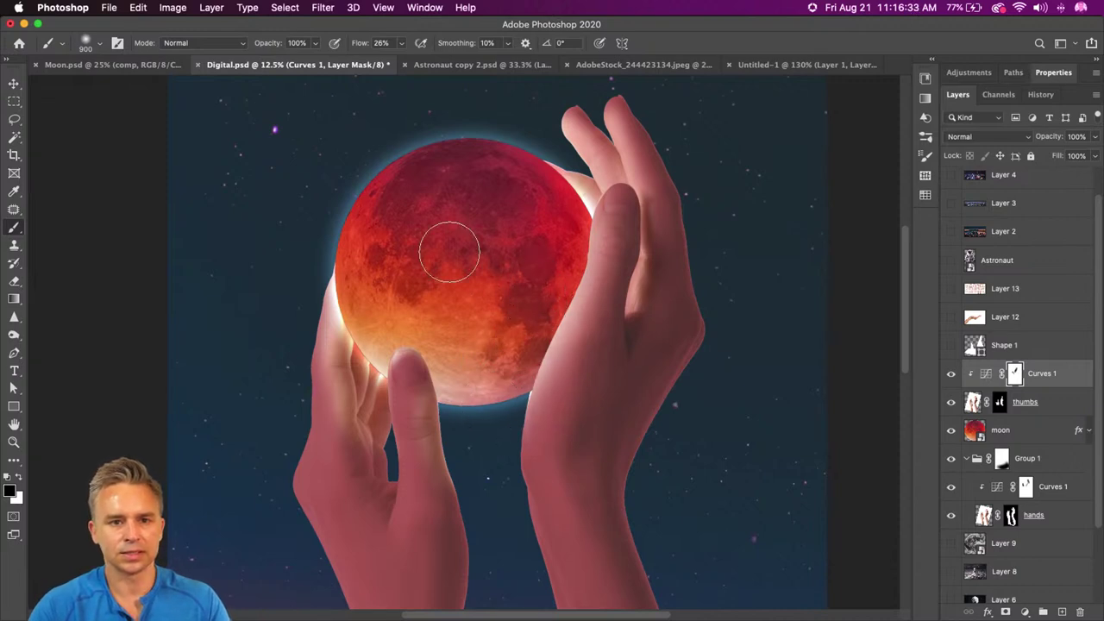
left_click(324, 302)
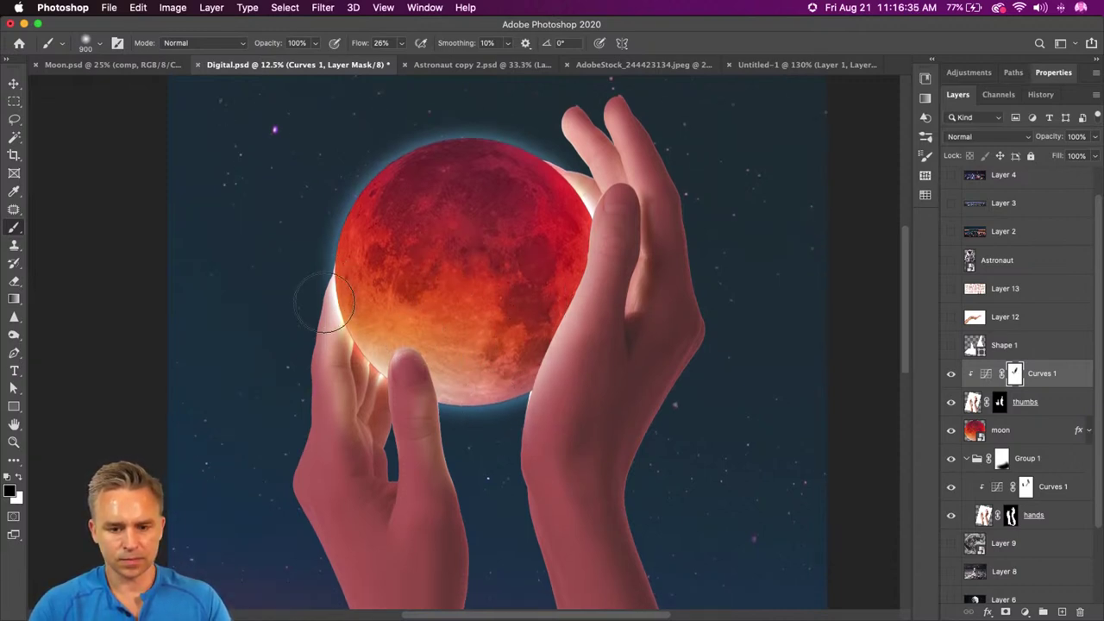
Step: Add a new layer at the top of Group 1 and paint a soft white glow behind the moon with a 2900 px brush
left_click(1018, 434)
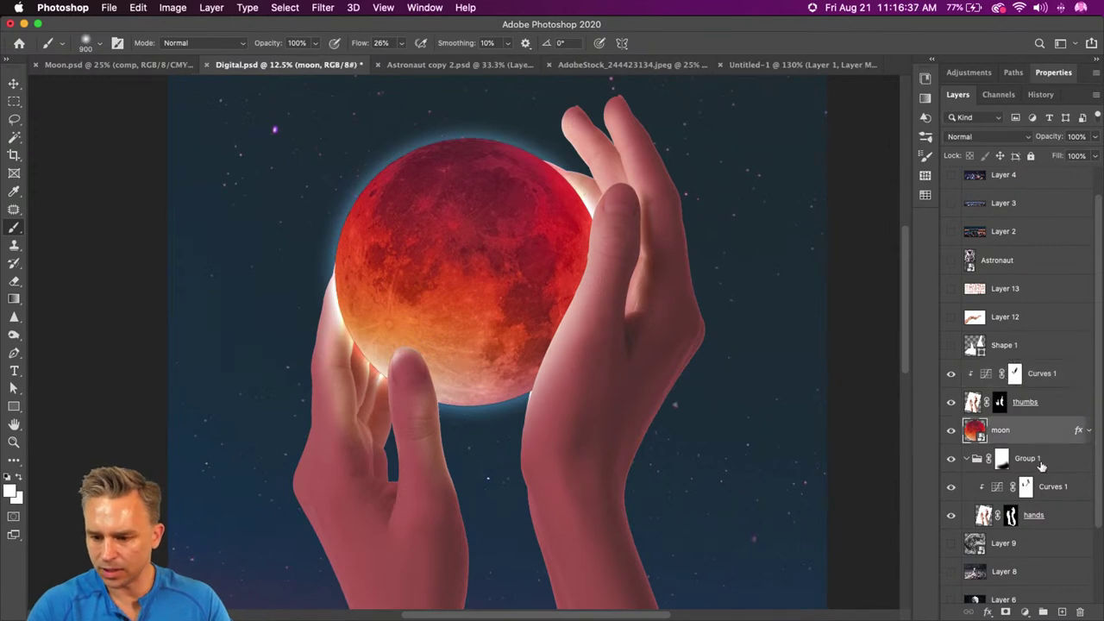
left_click(1030, 458)
left_click(1062, 612)
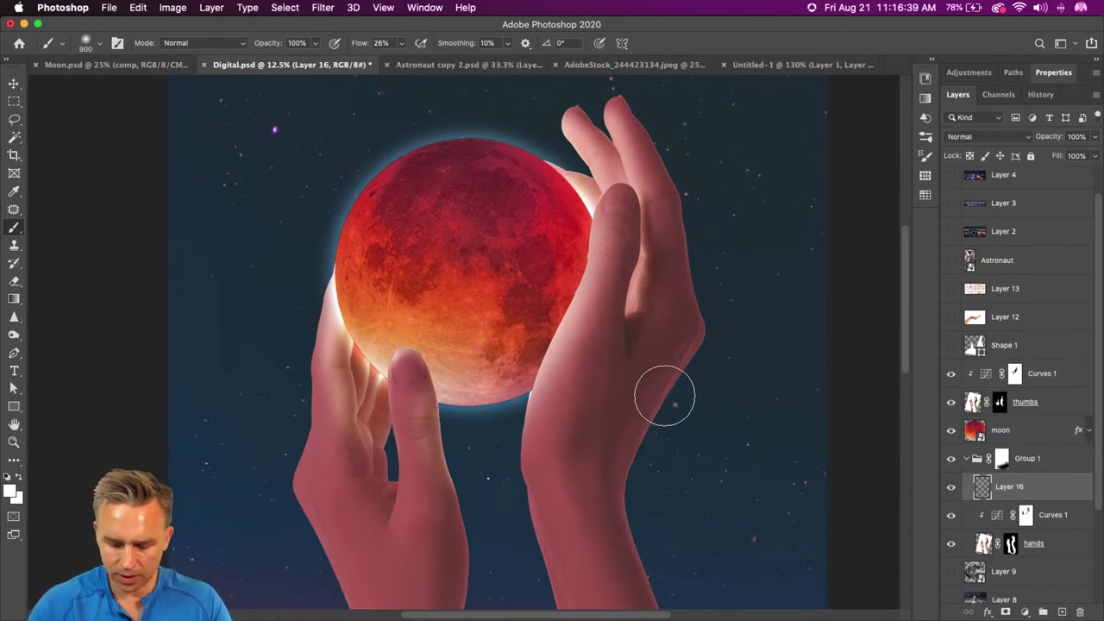
key("bracketright")
key("bracketright")
key("bracketright")
key("bracketright")
key("bracketright")
key("bracketright")
key("bracketright")
key("bracketright")
key("bracketright")
key("bracketright")
key("bracketright")
key("bracketright")
key("bracketright")
key("bracketright")
key("bracketright")
key("bracketright")
key("bracketright")
key("bracketright")
key("bracketright")
key("bracketright")
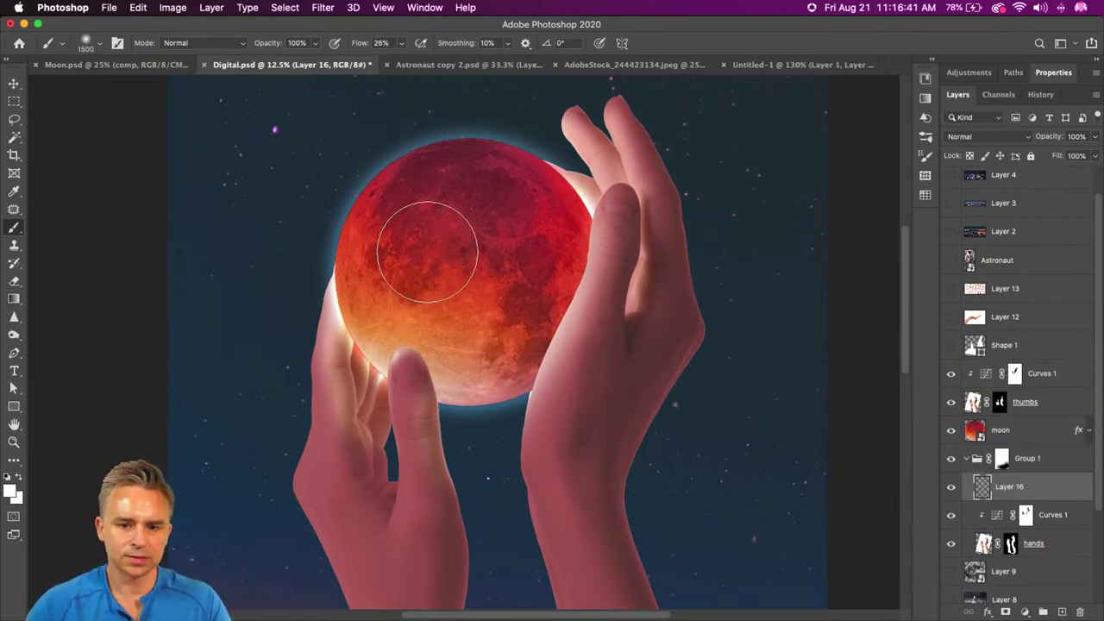
mouse_move(506, 223)
left_mouse_down()
mouse_move(532, 284)
mouse_move(465, 353)
mouse_move(386, 286)
mouse_move(425, 267)
mouse_move(521, 279)
mouse_move(562, 228)
mouse_move(499, 377)
mouse_move(436, 259)
left_mouse_up()
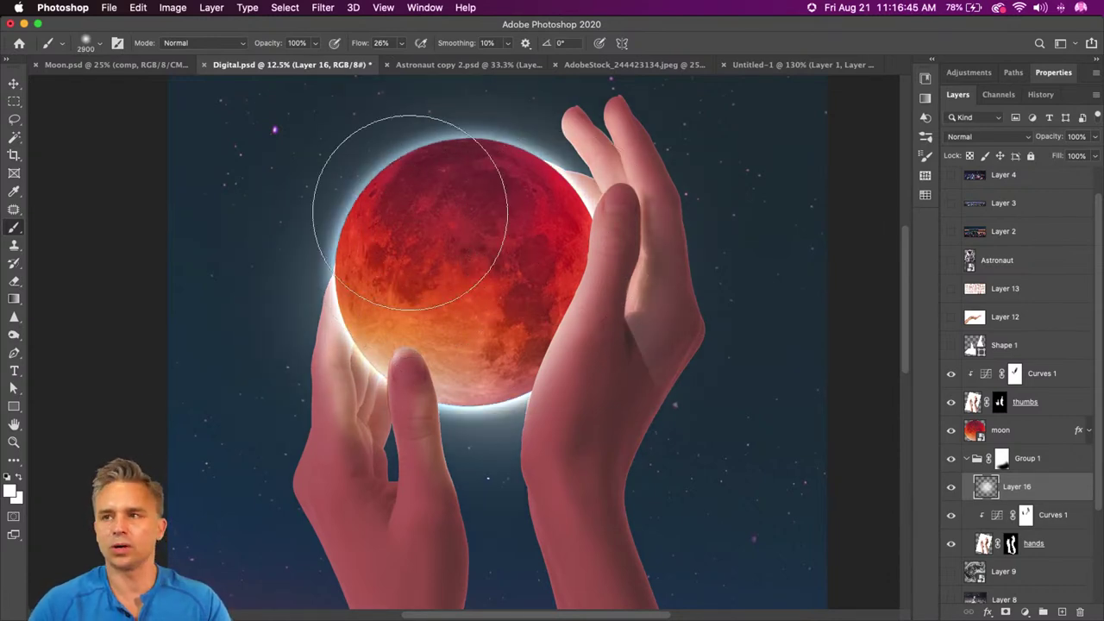
key("super+z")
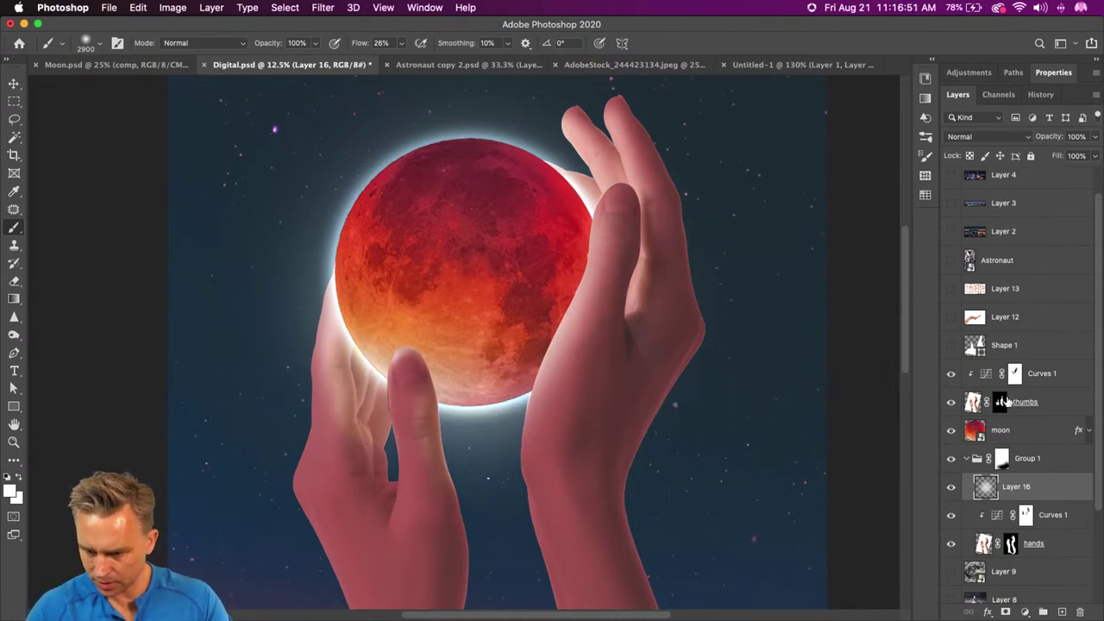
Step: Paint white on the thumbs layer's mask with a soft 1300 px brush to blend the right-hand thumb's base into the hand
left_click(997, 403)
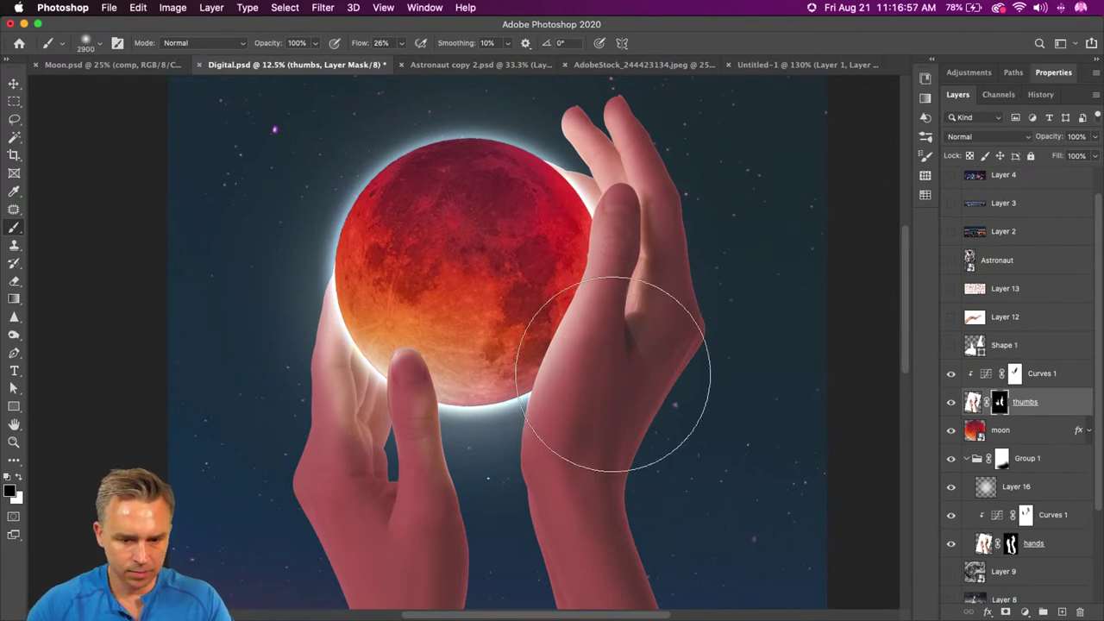
key("bracketleft")
key("bracketleft")
key("bracketleft")
key("bracketleft")
key("bracketleft")
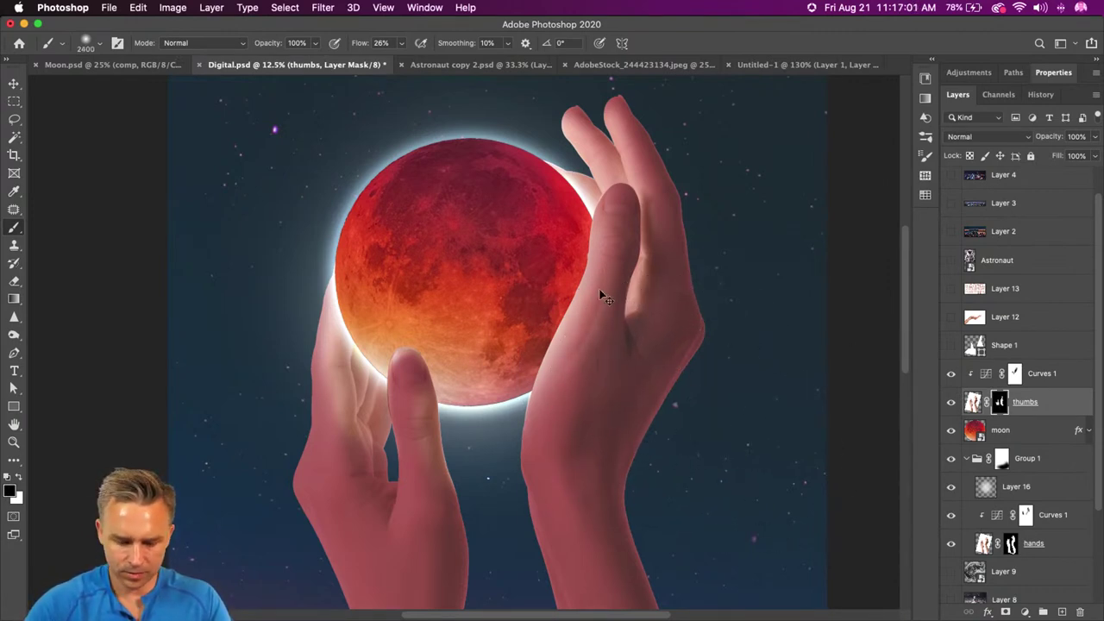
key("x")
key("super+2")
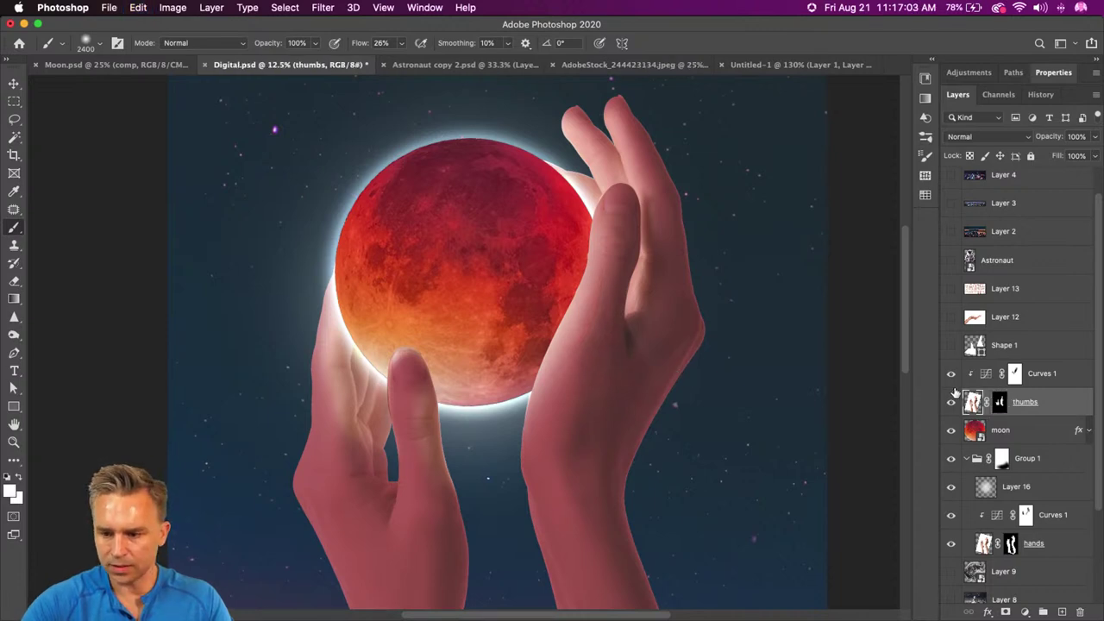
left_click(998, 400)
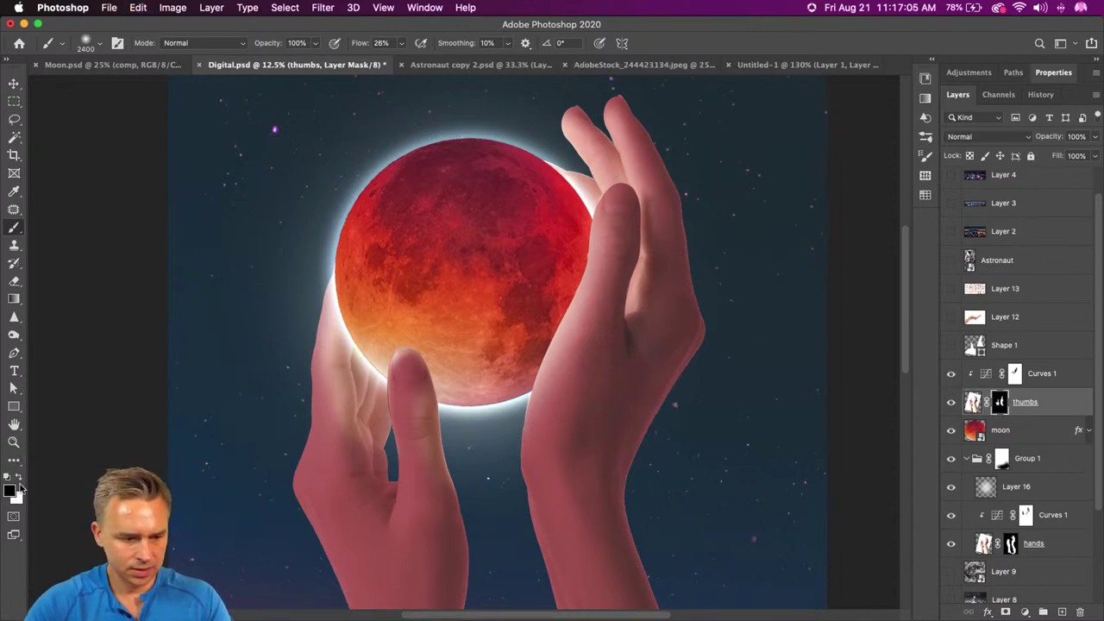
key("bracketleft")
key("bracketleft")
key("bracketleft")
key("bracketleft")
key("bracketleft")
key("bracketleft")
key("bracketleft")
key("bracketleft")
key("bracketleft")
key("bracketleft")
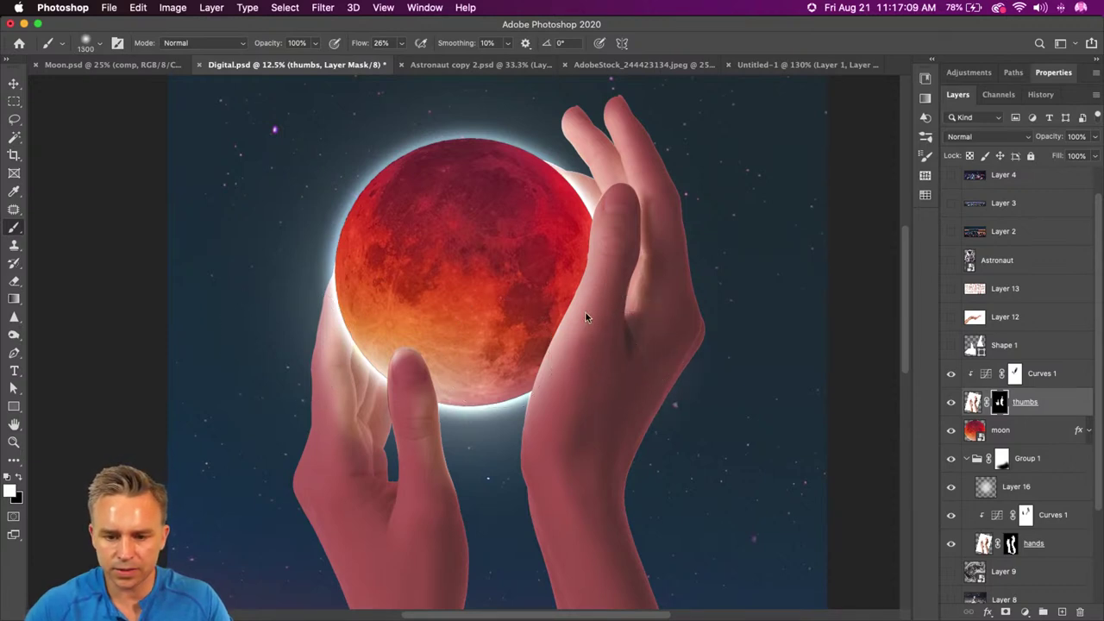
key("bracketleft")
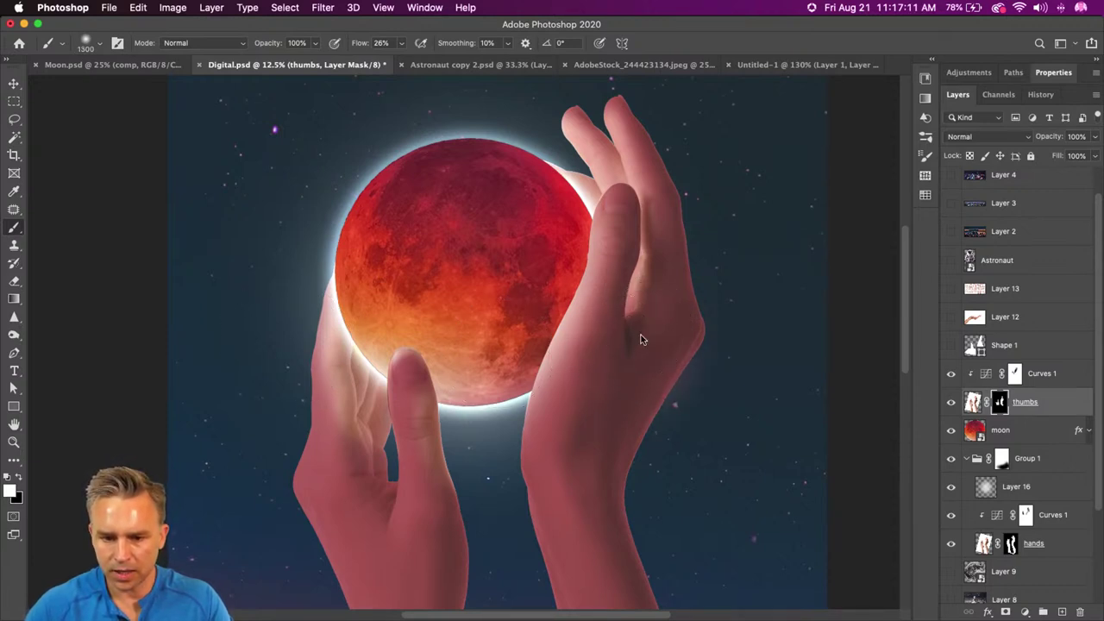
Step: Select the white glow layer in Group 1 and expand the moon layer's effects to show its Outer Glow
key("super+minus")
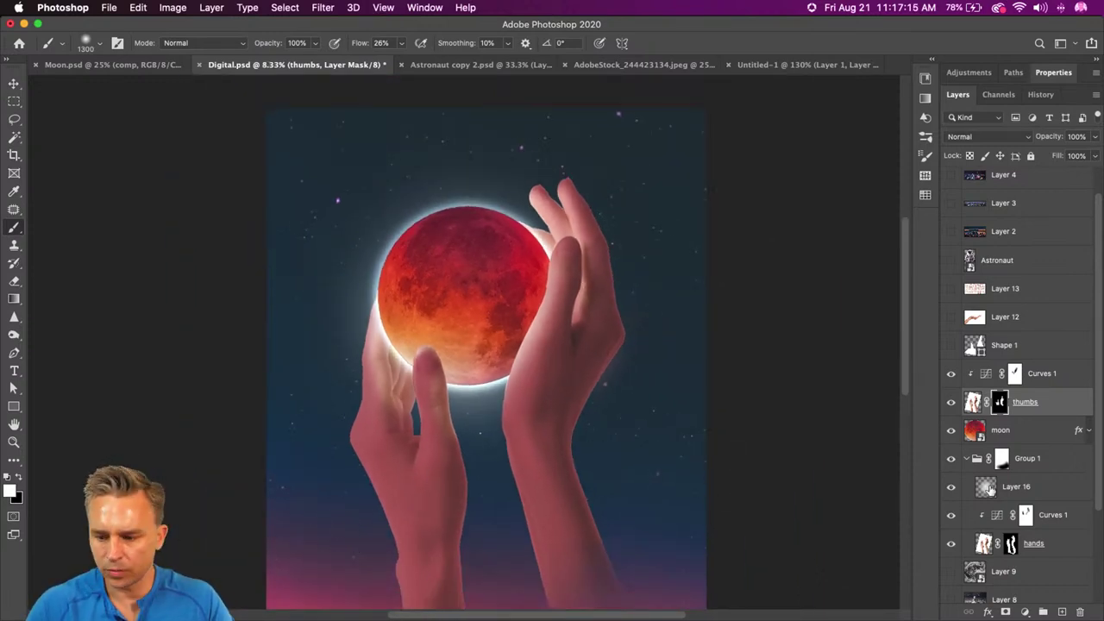
left_click(1018, 488)
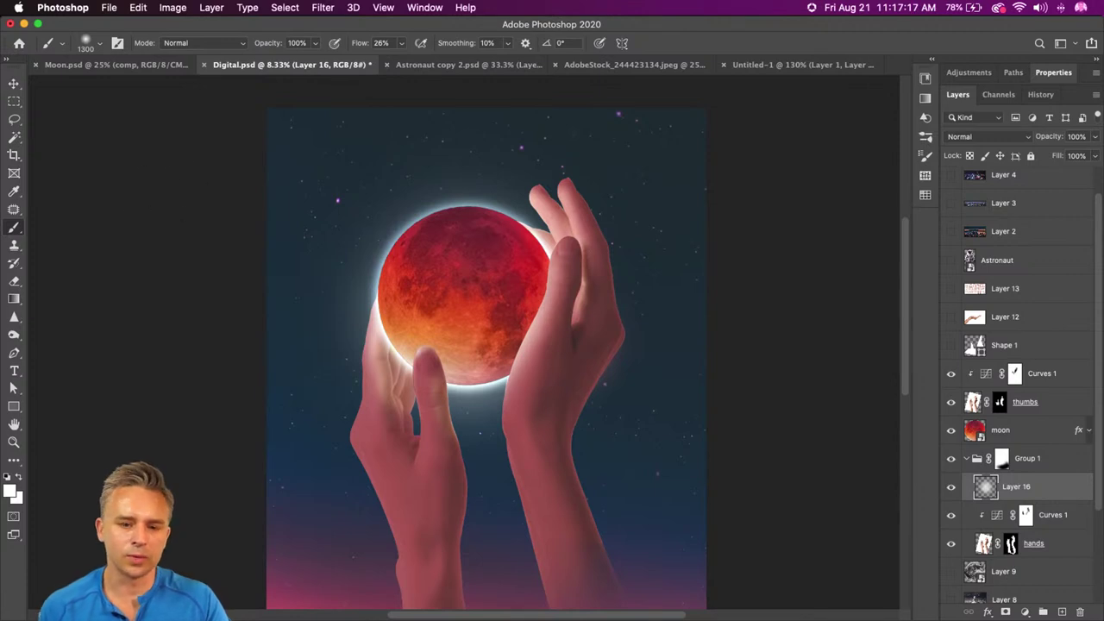
left_click(13, 101)
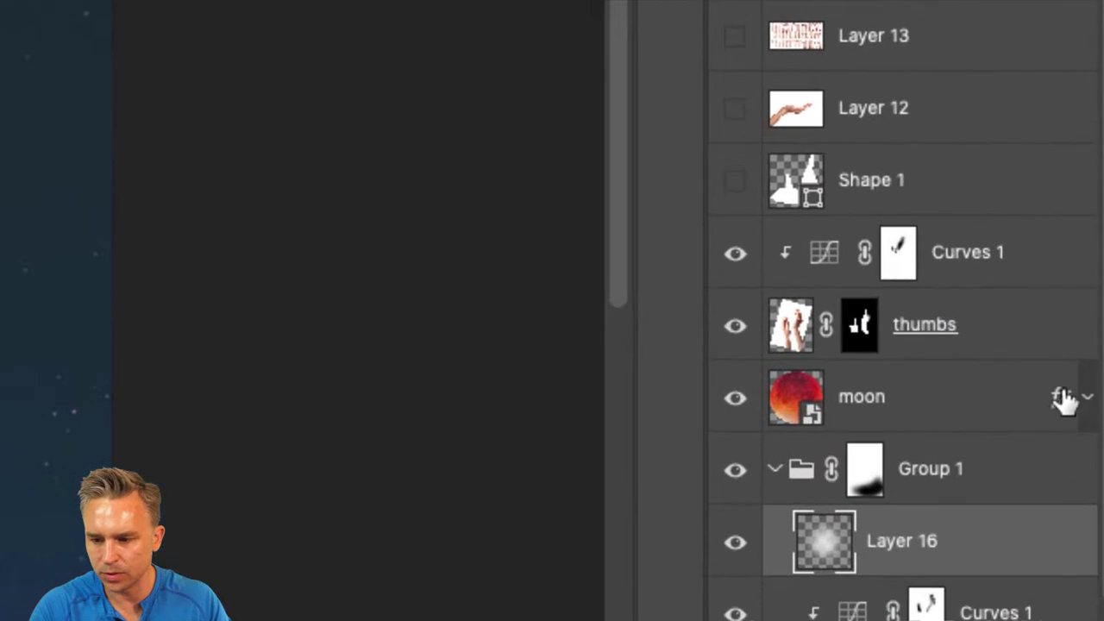
left_click(1088, 430)
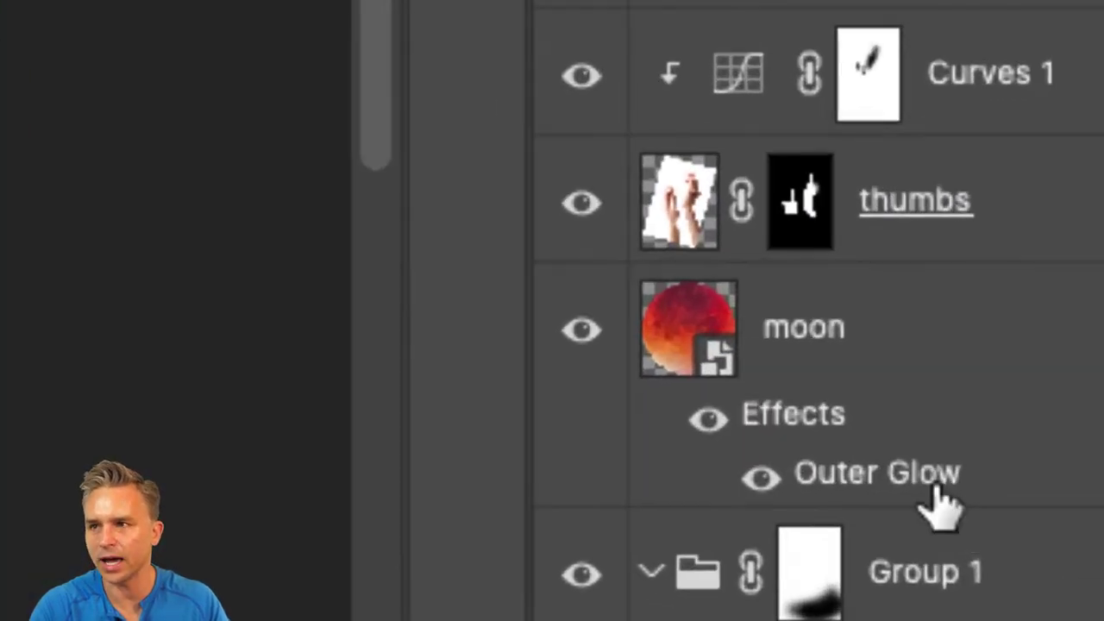
Step: Set the moon's Outer Glow colour to pale peach ffddbb, keeping the Overlay blend mode
double_click(886, 479)
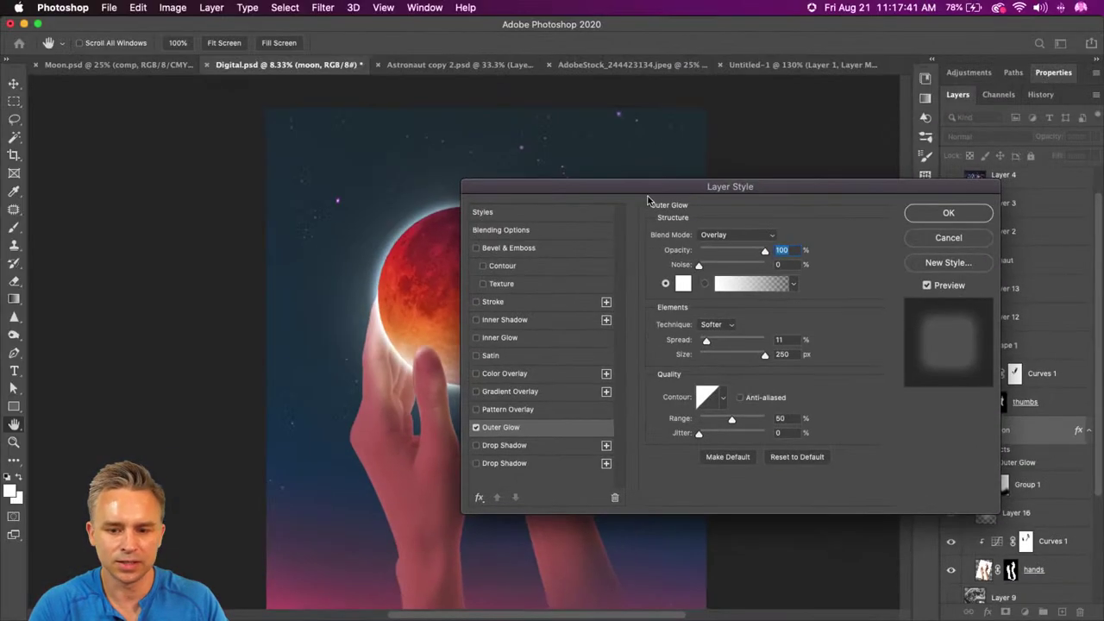
left_click_drag(645, 192, 694, 182)
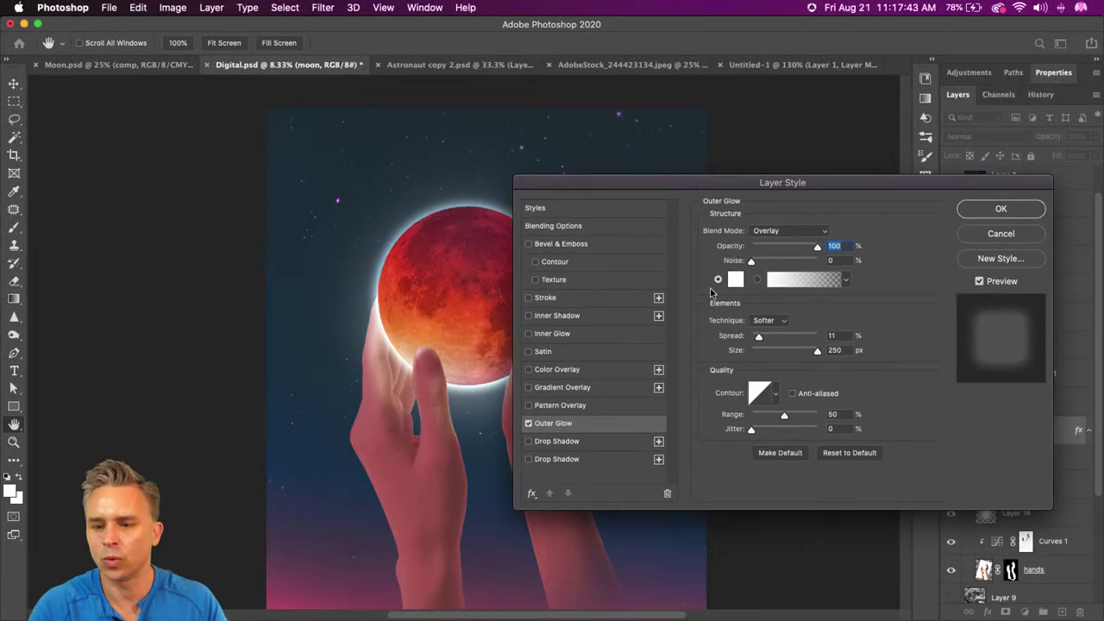
left_click(787, 231)
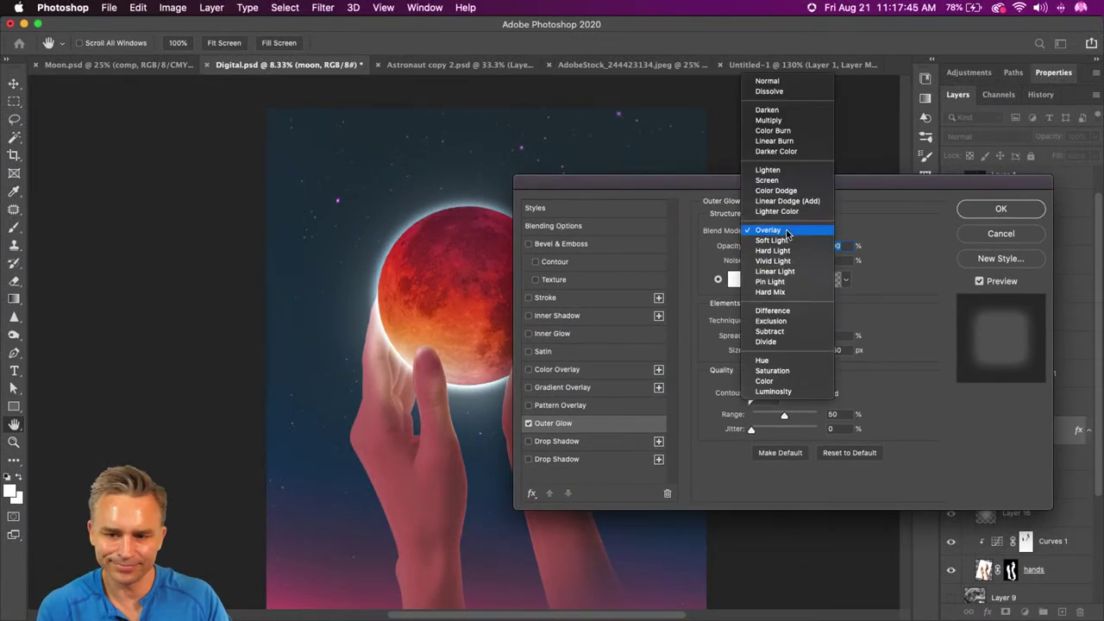
left_click(768, 230)
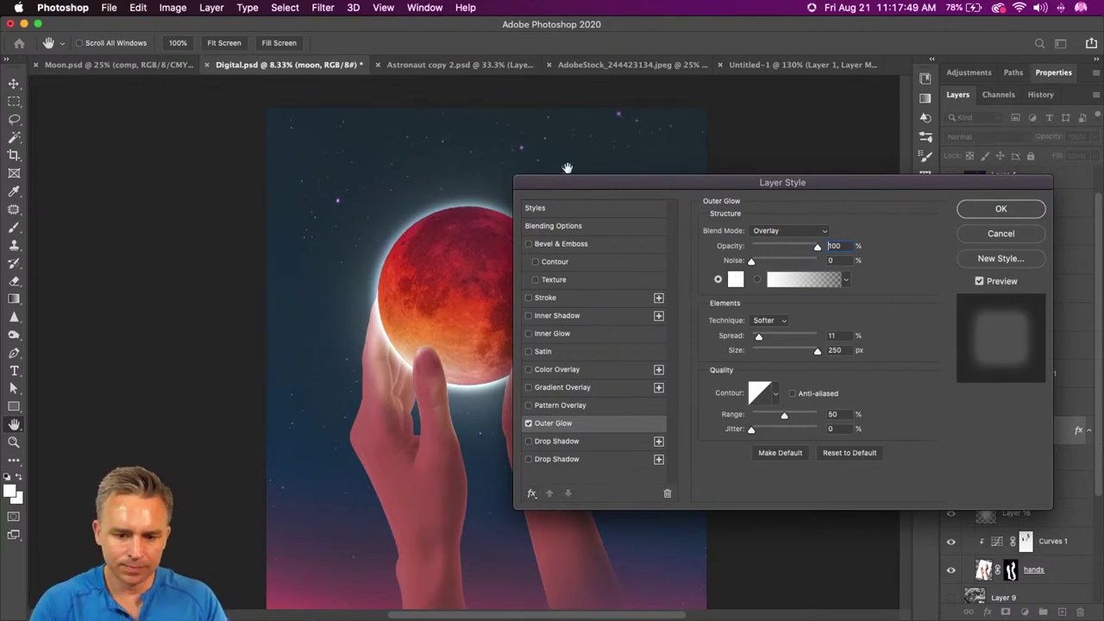
left_click_drag(568, 183, 596, 152)
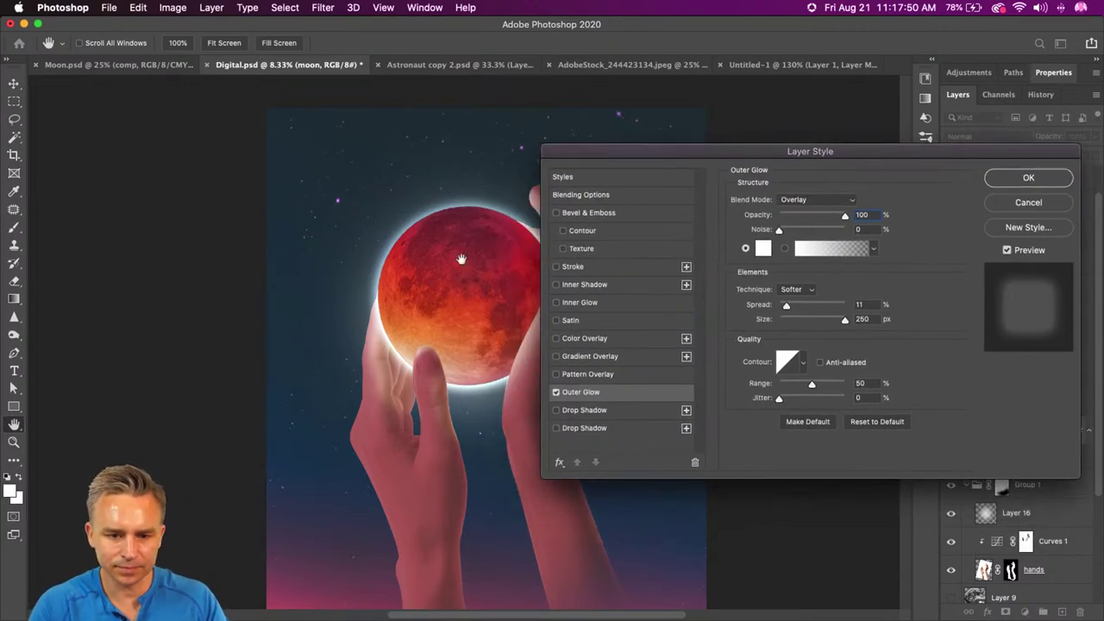
left_click(763, 250)
left_click(401, 334)
left_click_drag(677, 240, 687, 136)
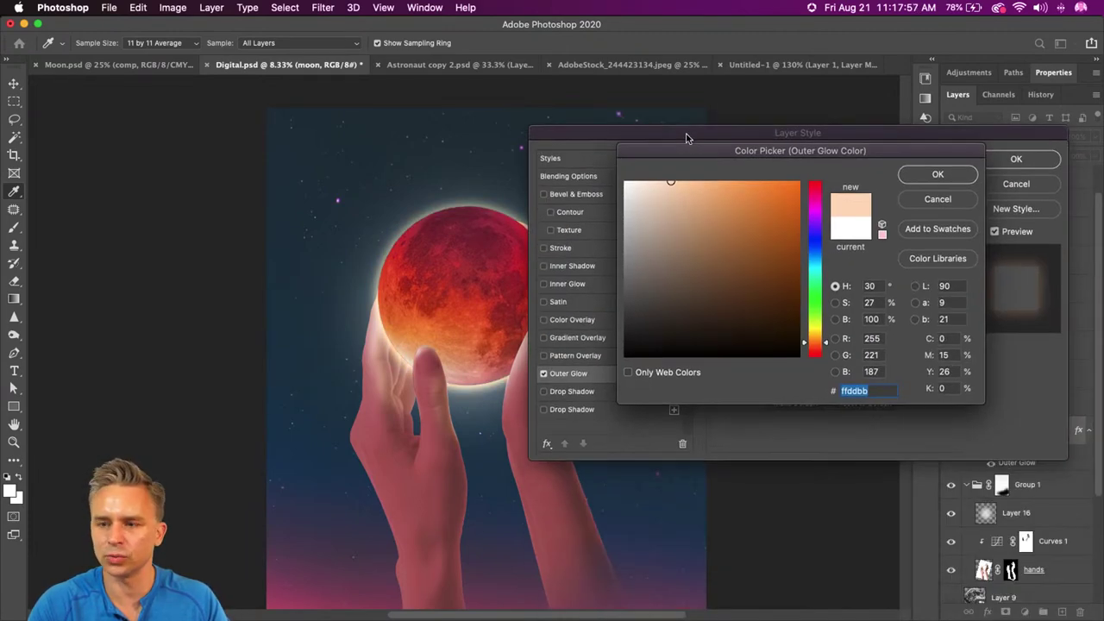
left_click(904, 175)
key("Return")
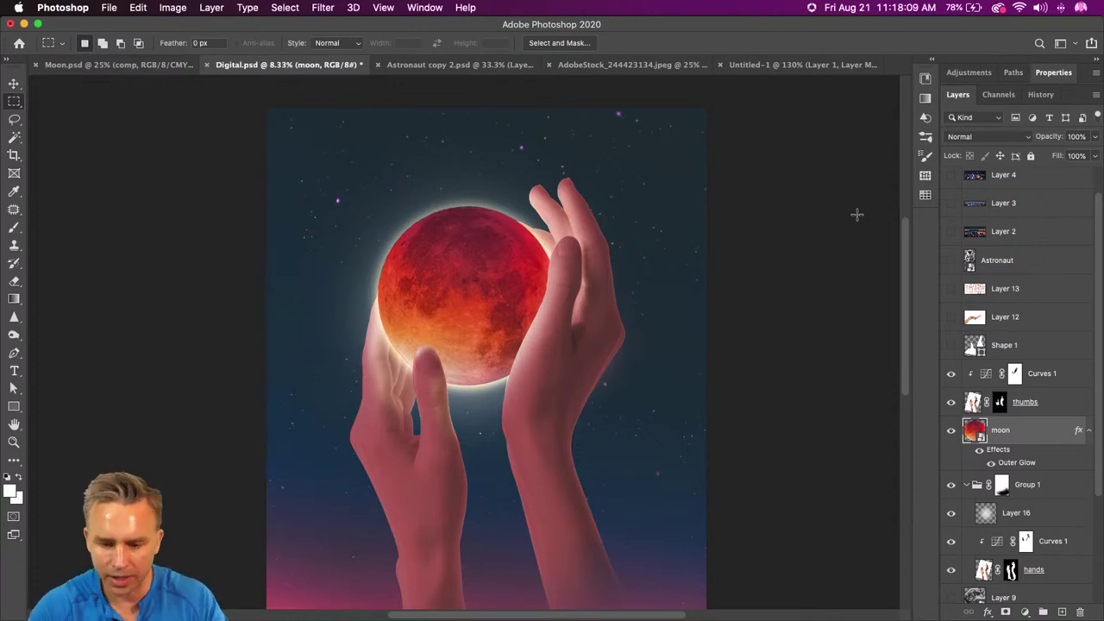
Step: Set the moon's Outer Glow colour to the stronger orange ffad5c
scroll(810, 412, "down", 3)
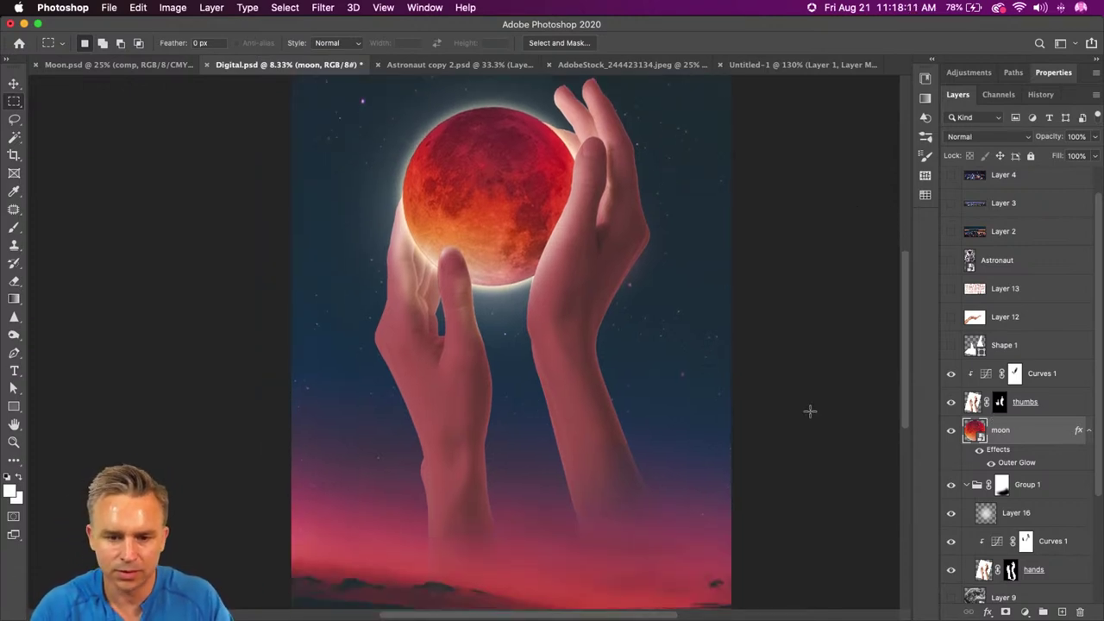
scroll(810, 412, "up", 3)
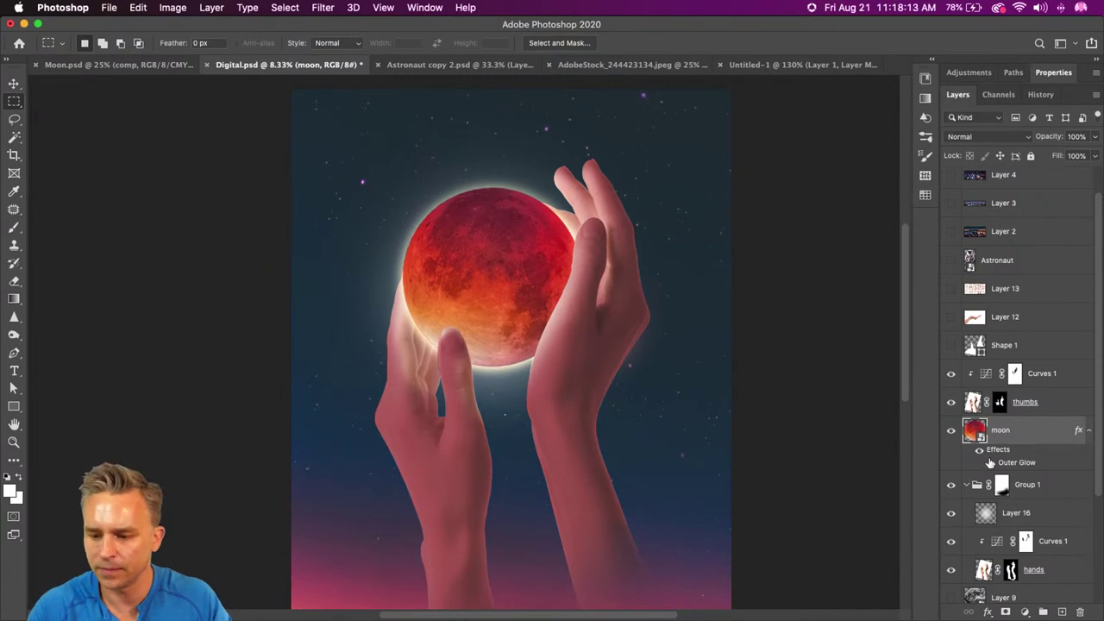
double_click(1007, 464)
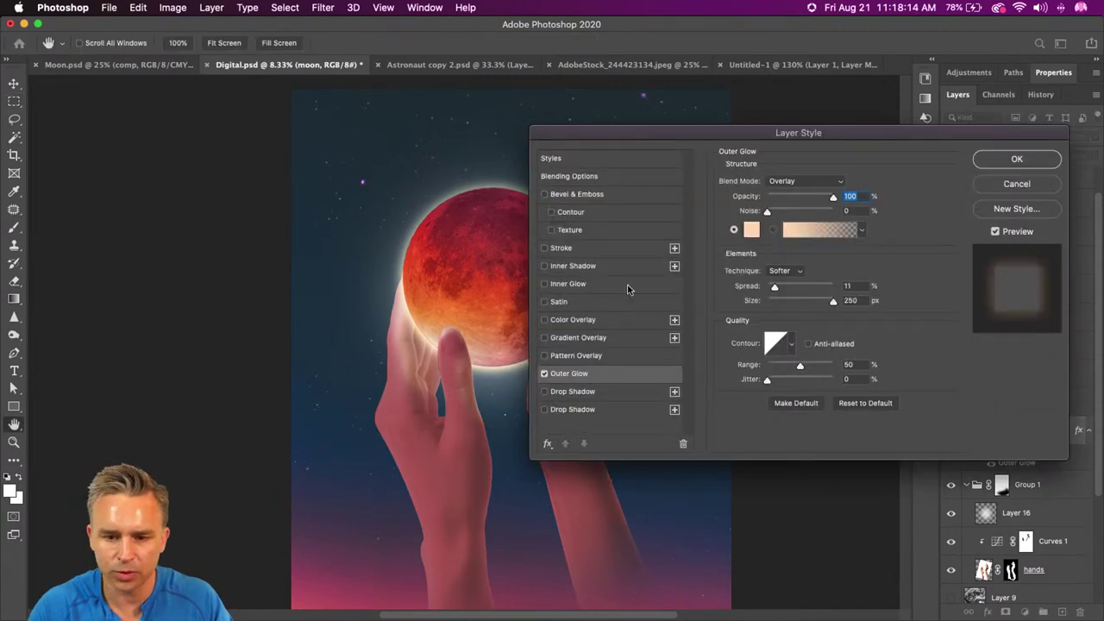
left_click(751, 228)
left_click_drag(719, 179, 735, 161)
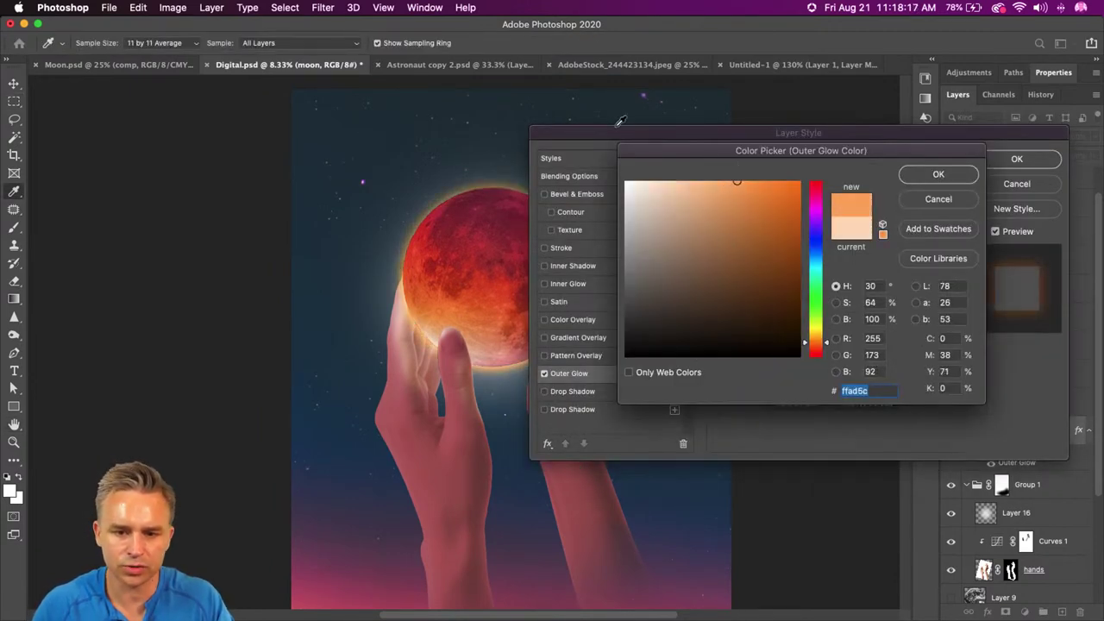
left_click_drag(645, 129, 726, 177)
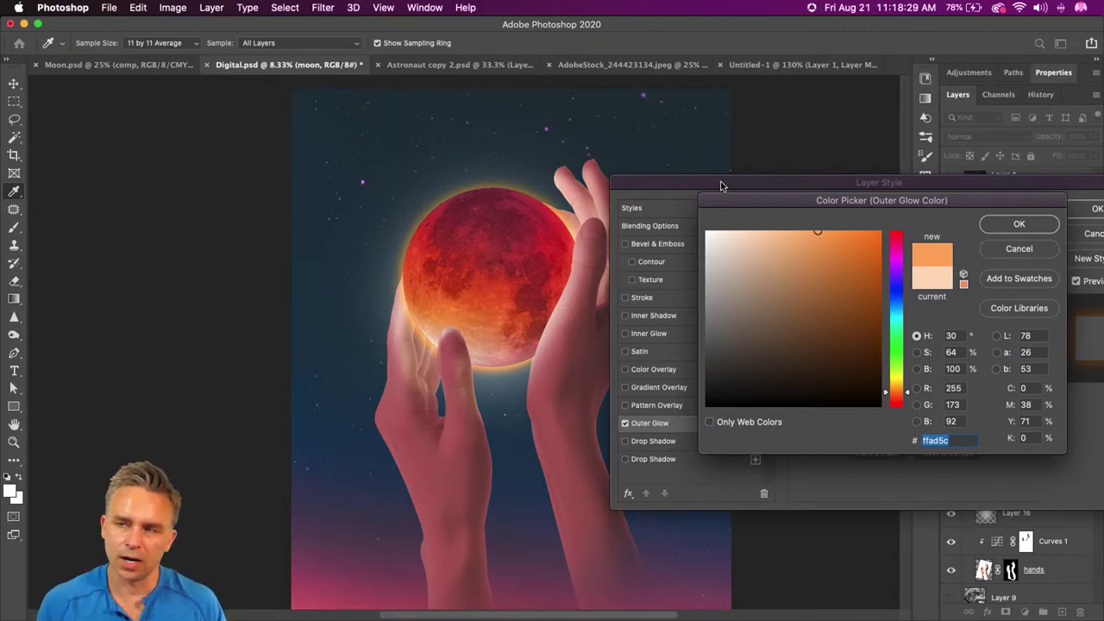
left_click(1000, 231)
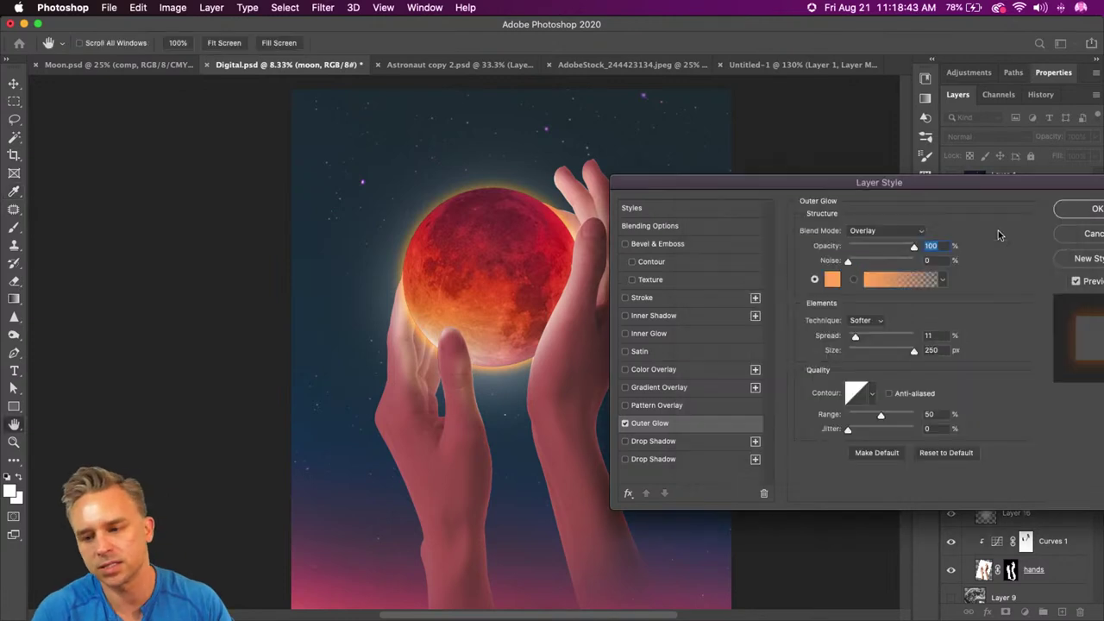
Step: Set the moon's Outer Glow colour to soft orange f6c798, apply the layer style and collapse the moon's effects
left_click_drag(833, 183, 792, 161)
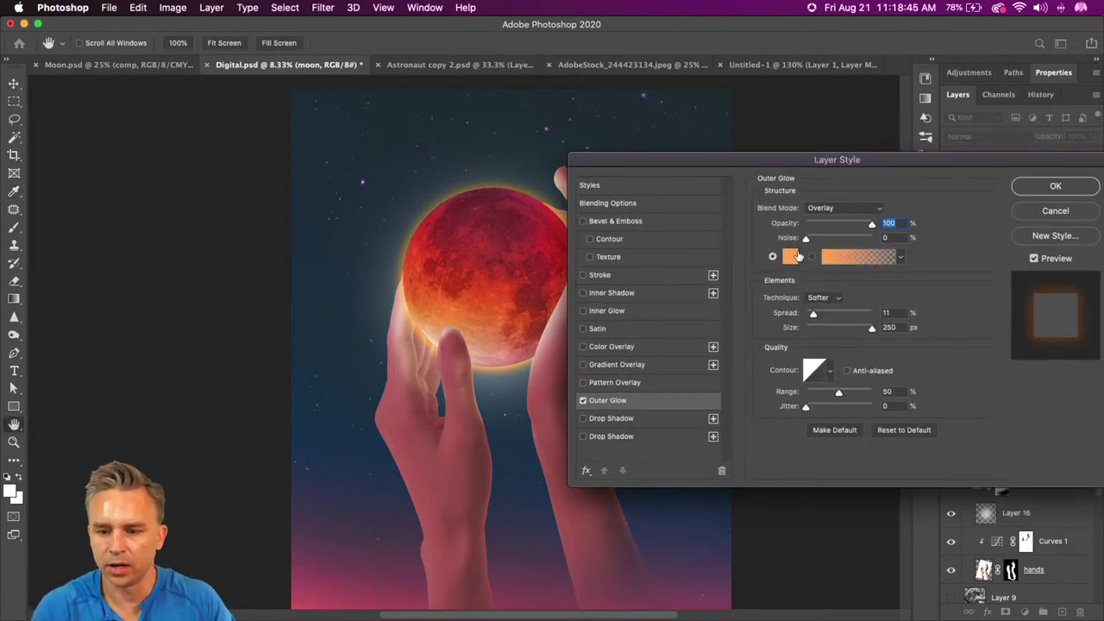
left_click(791, 258)
mouse_move(729, 248)
left_mouse_down()
mouse_move(743, 230)
mouse_move(771, 235)
left_mouse_up()
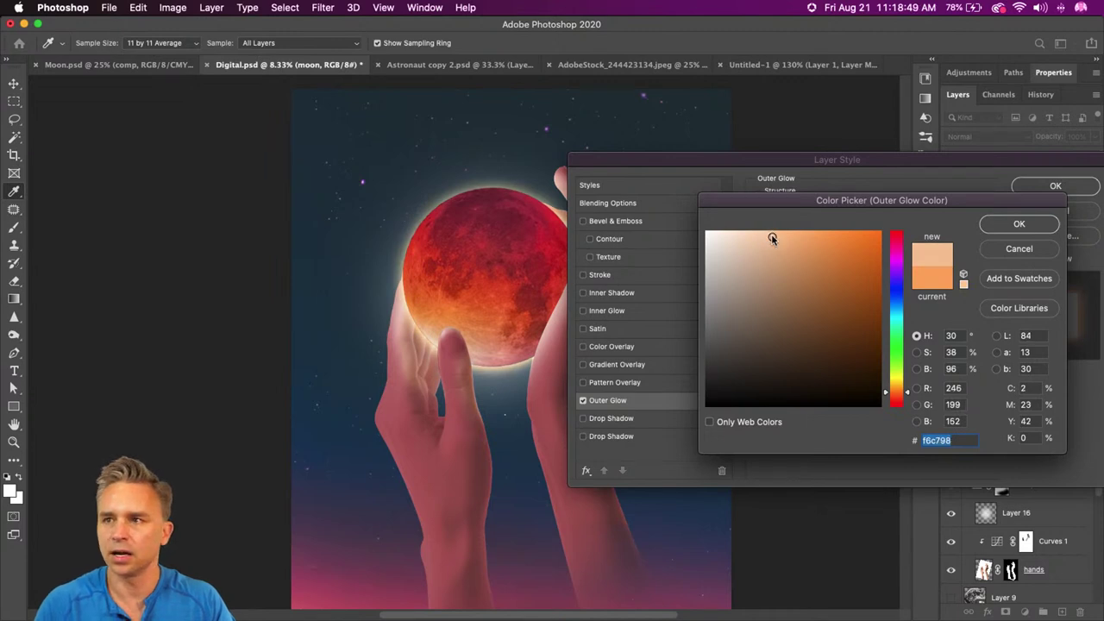
key("Return")
left_click(1053, 187)
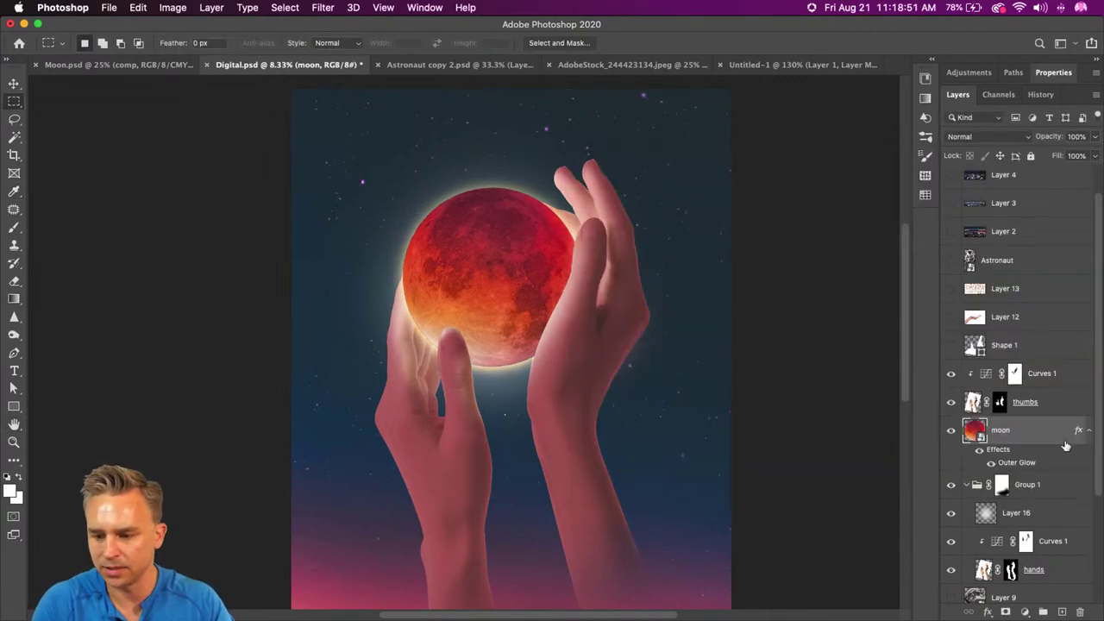
left_click(1089, 431)
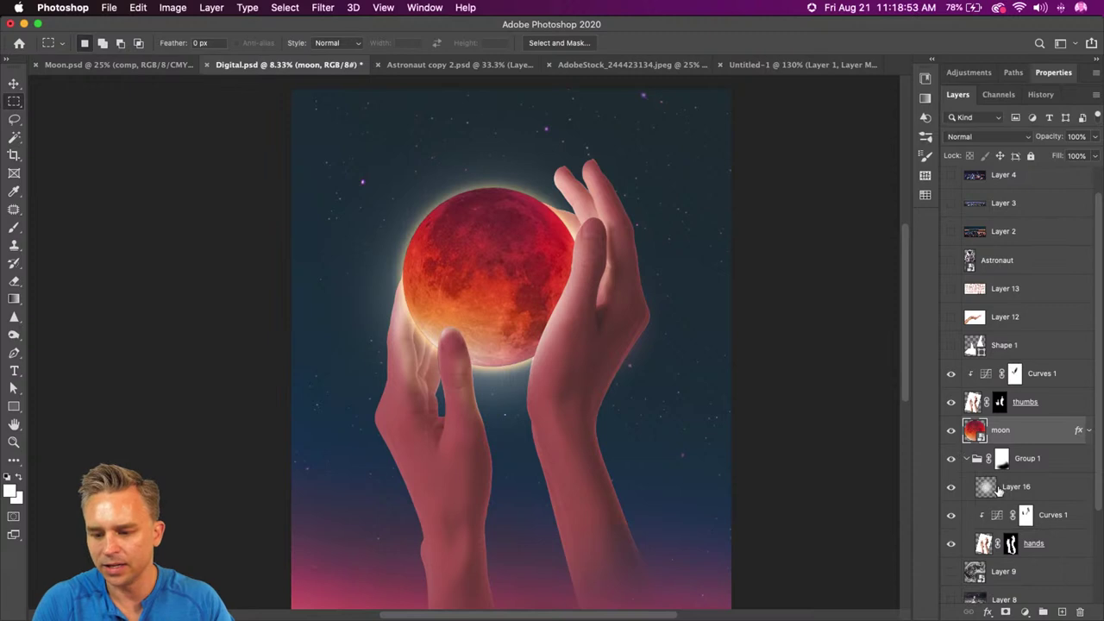
Step: Colorize the white glow layer in Group 1 to a warm red using Hue/Saturation, with saturation 92 and reduced lightness
left_click(964, 489)
left_click(951, 488)
left_click(951, 488)
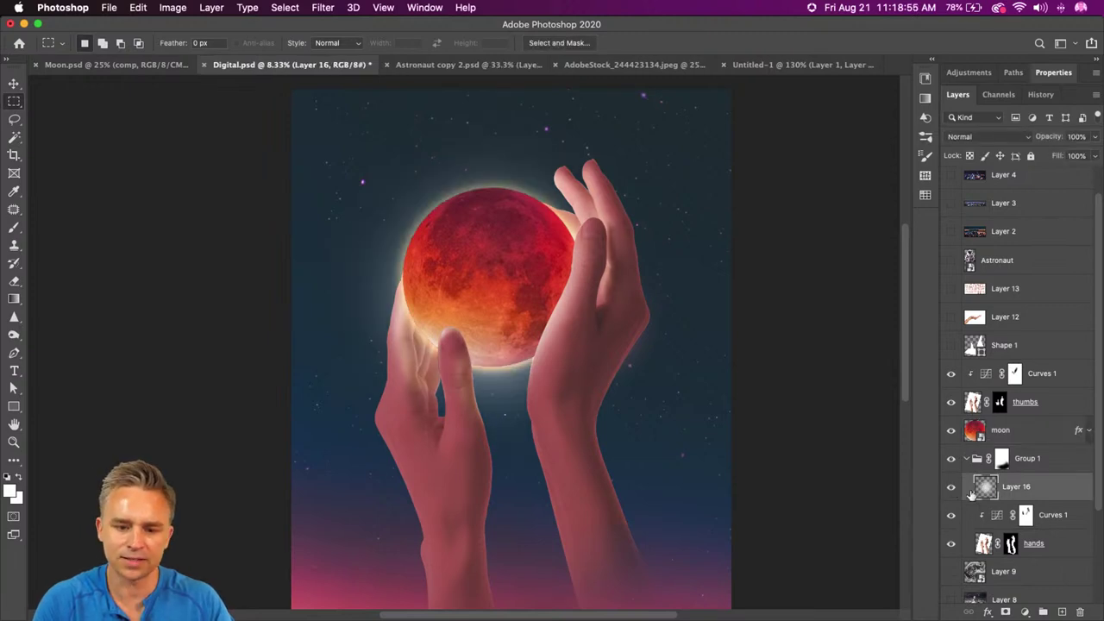
key("super+u")
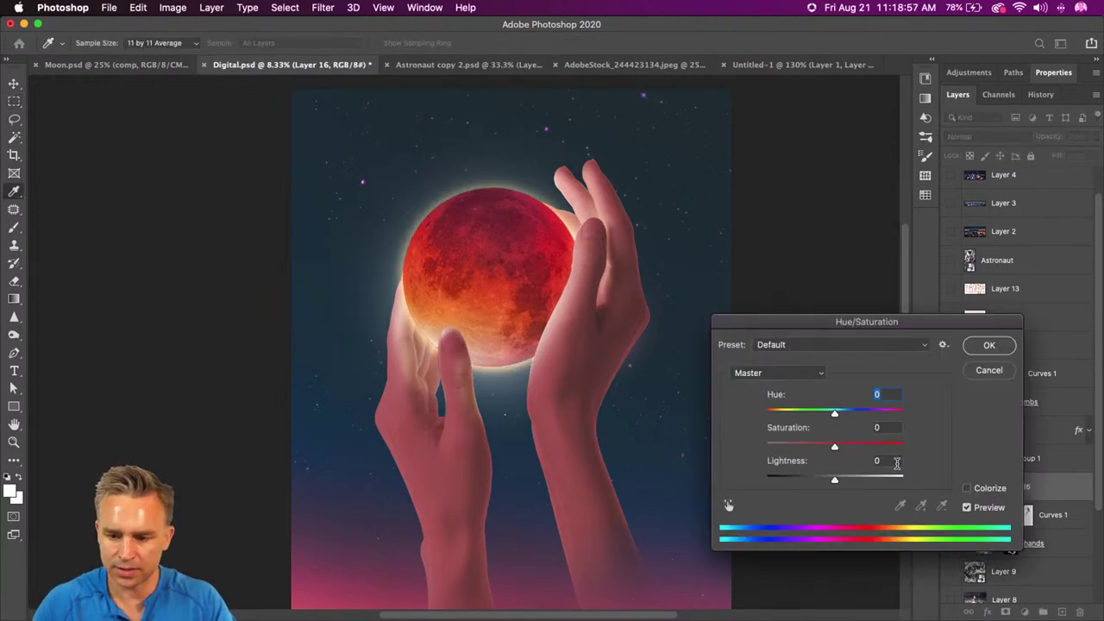
left_click(967, 489)
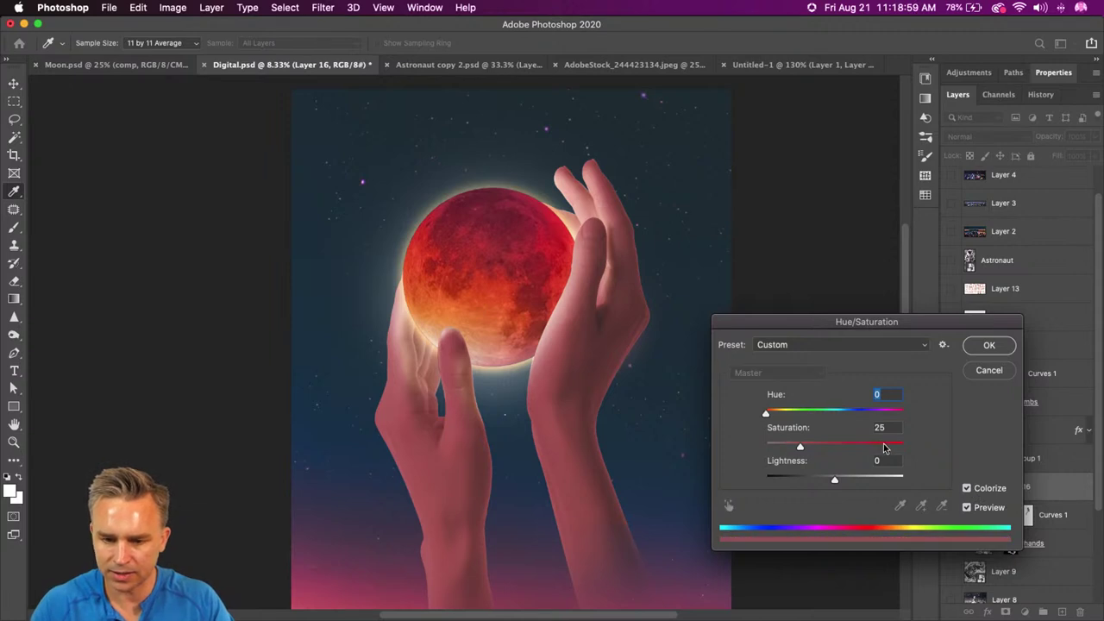
left_click_drag(884, 448, 892, 446)
left_click(813, 481)
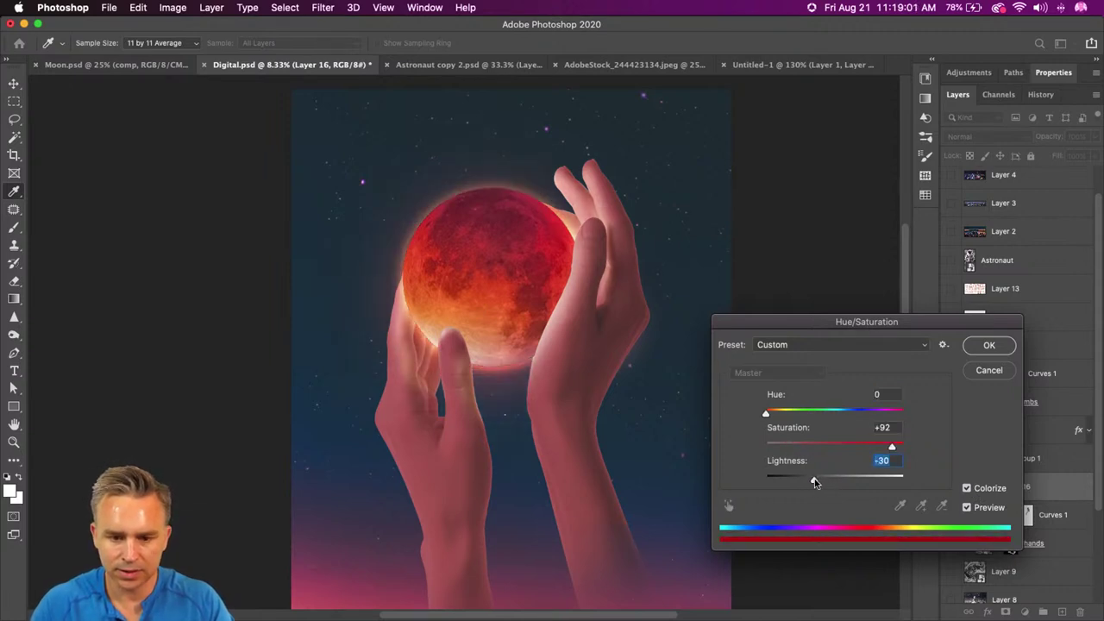
left_click_drag(815, 483, 817, 480)
left_click_drag(763, 413, 767, 416)
key("Return")
key("m")
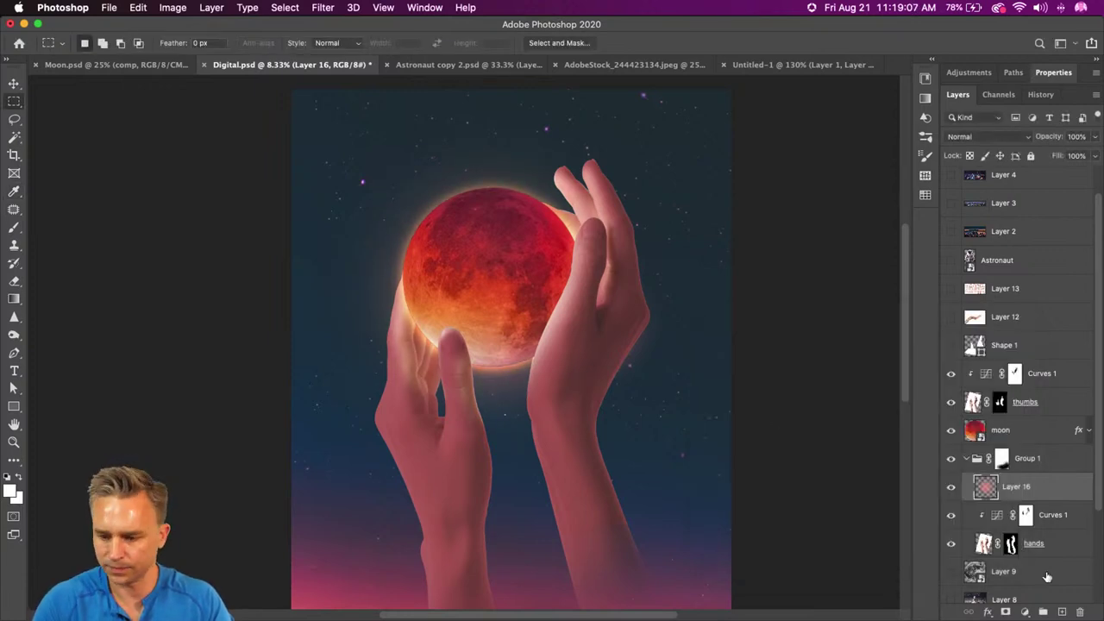
Step: Add a new layer above the colorized glow in Group 1 and paint a soft white glow around the moon with a 2300 px brush
left_click(1062, 612)
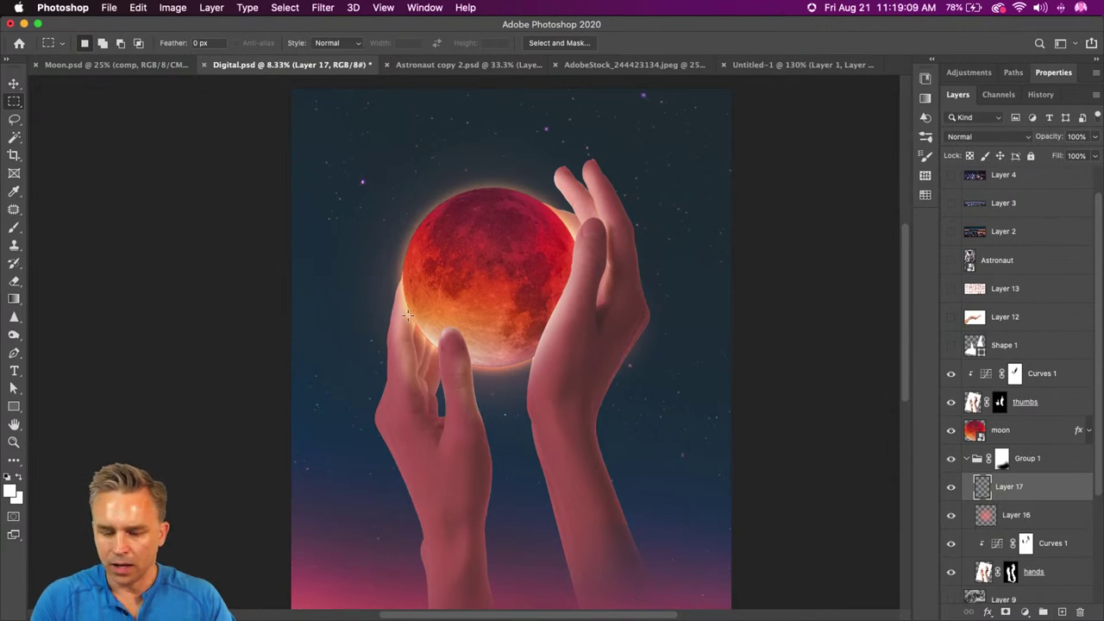
key("b")
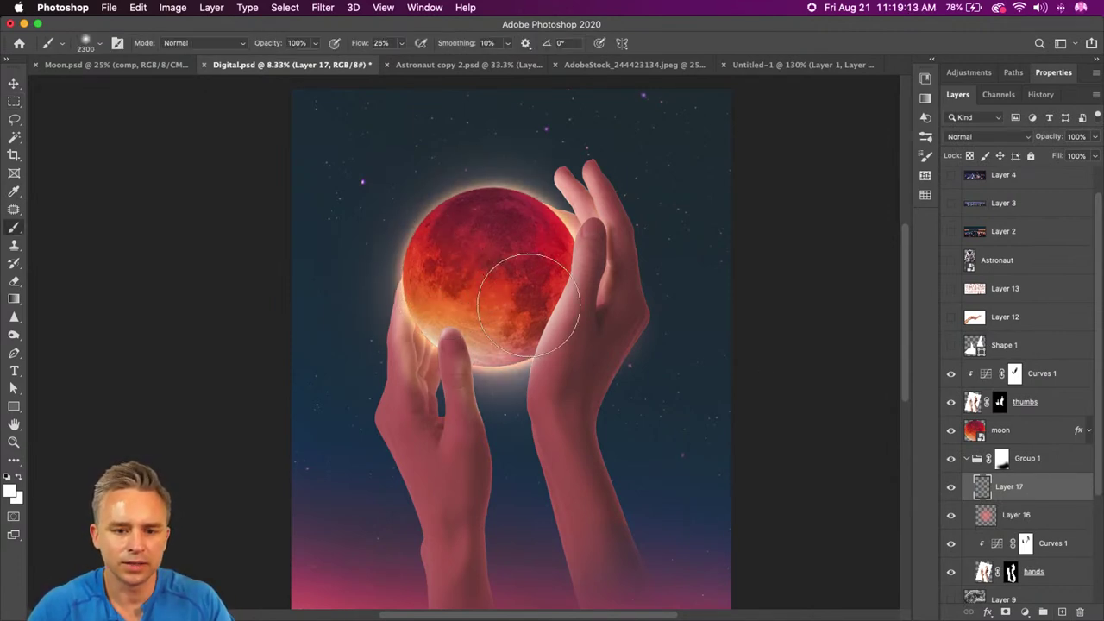
key("bracketright")
key("bracketright")
mouse_move(525, 237)
left_mouse_down()
mouse_move(492, 332)
mouse_move(441, 246)
mouse_move(533, 264)
mouse_move(554, 331)
mouse_move(468, 336)
mouse_move(487, 311)
mouse_move(510, 346)
mouse_move(474, 399)
left_mouse_up()
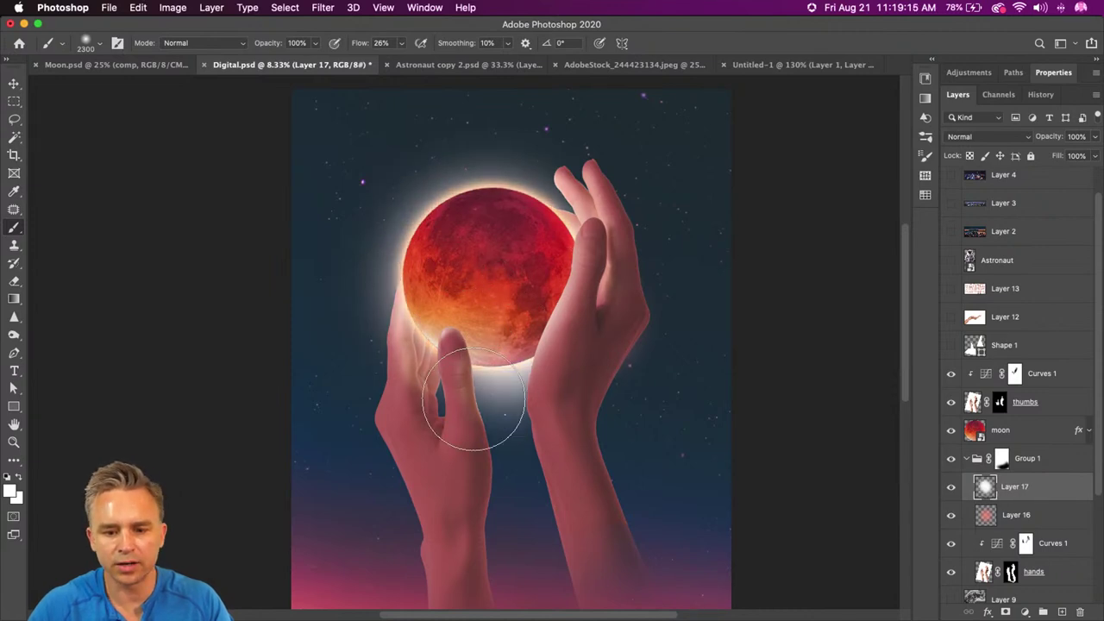
Step: Set the new white glow layer's blend mode to Divide
left_click(976, 138)
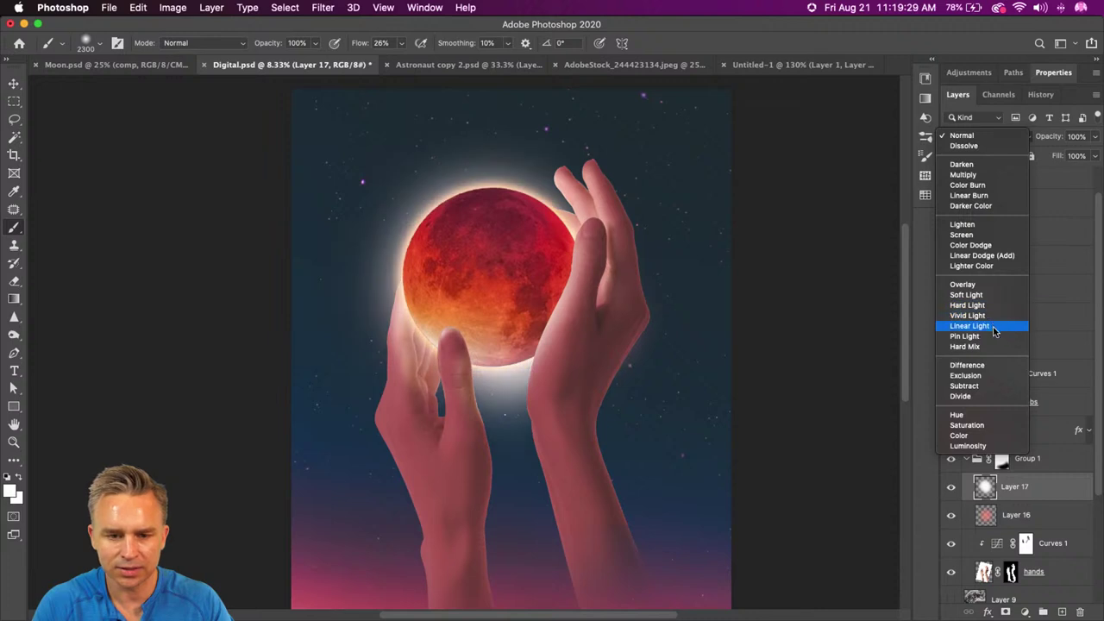
left_click(996, 398)
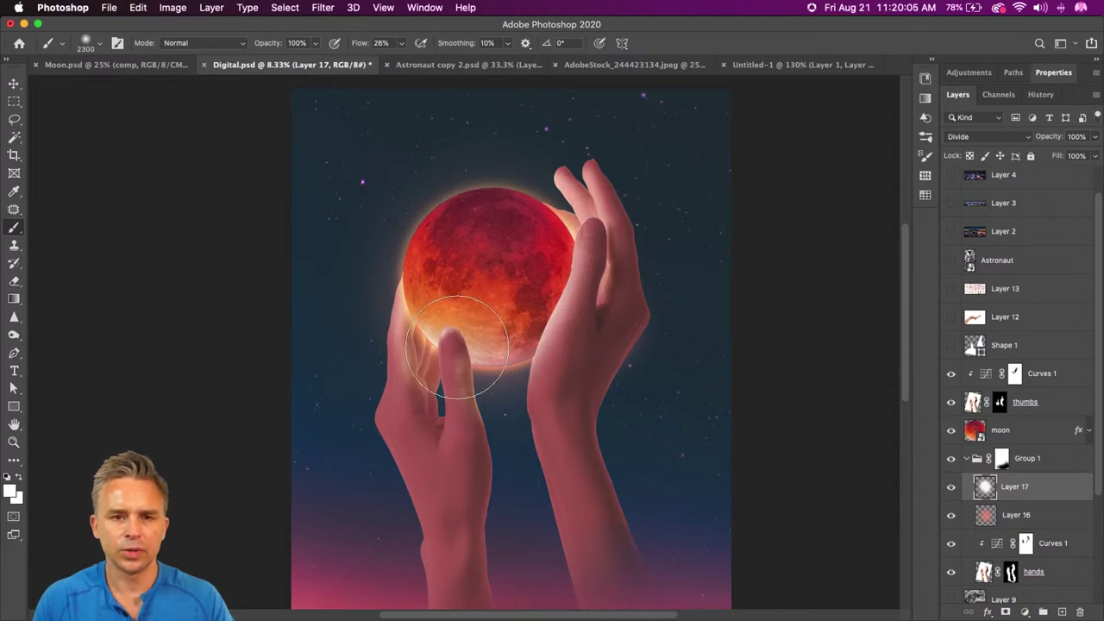
scroll(468, 342, "down", 3)
scroll(468, 342, "up", 1)
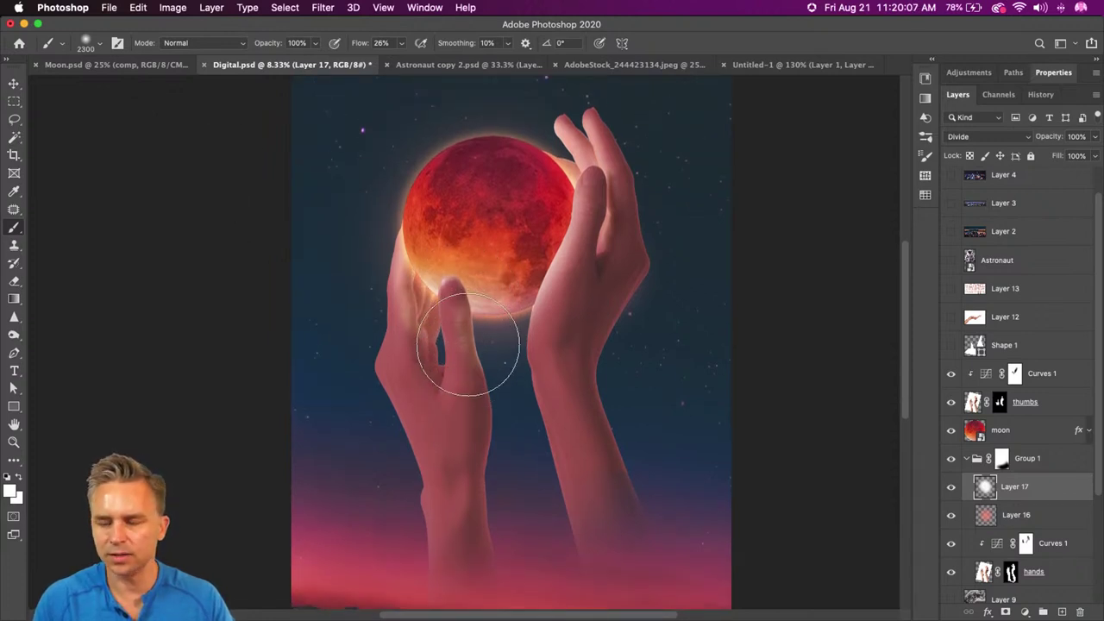
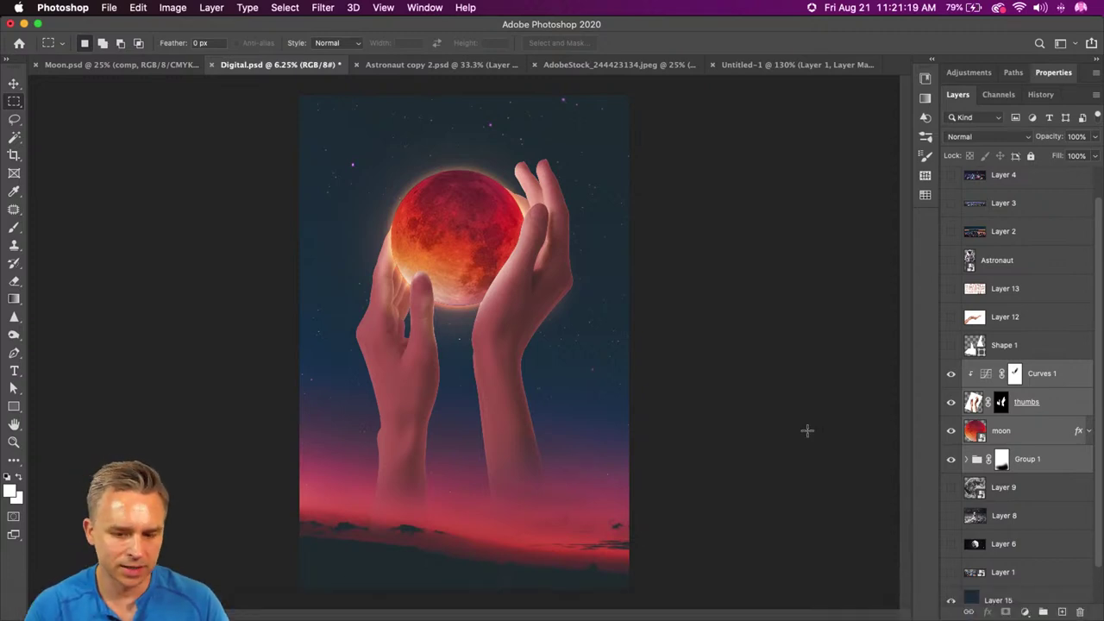
Step: Select the moon layer, open the PixelSquid extension and insert the ancient skull object directly above the moon
left_click(1020, 440)
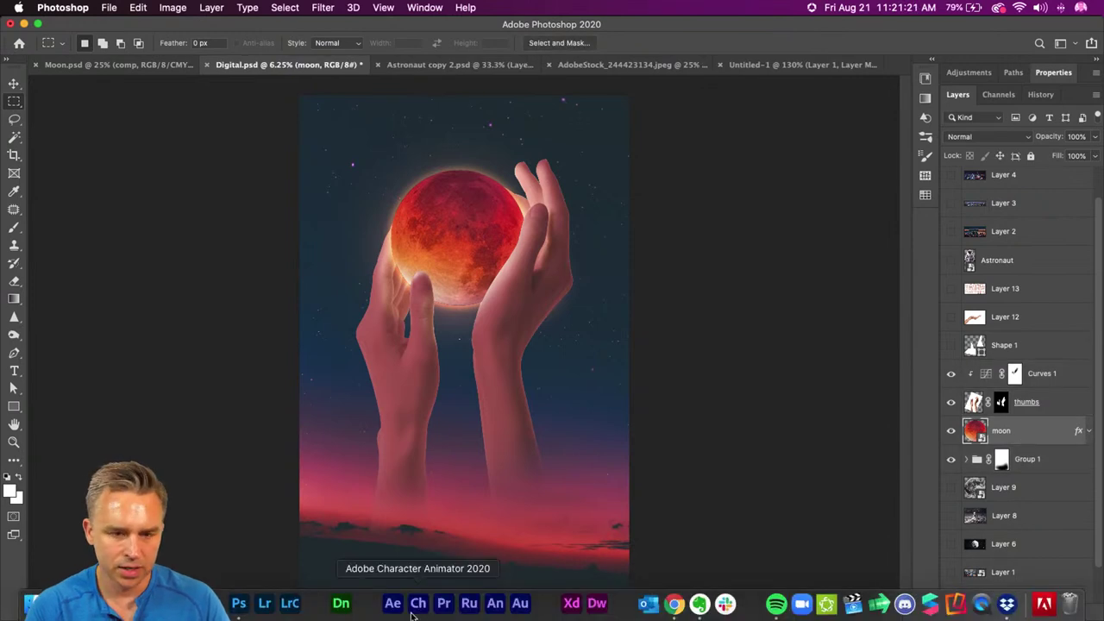
left_click(933, 61)
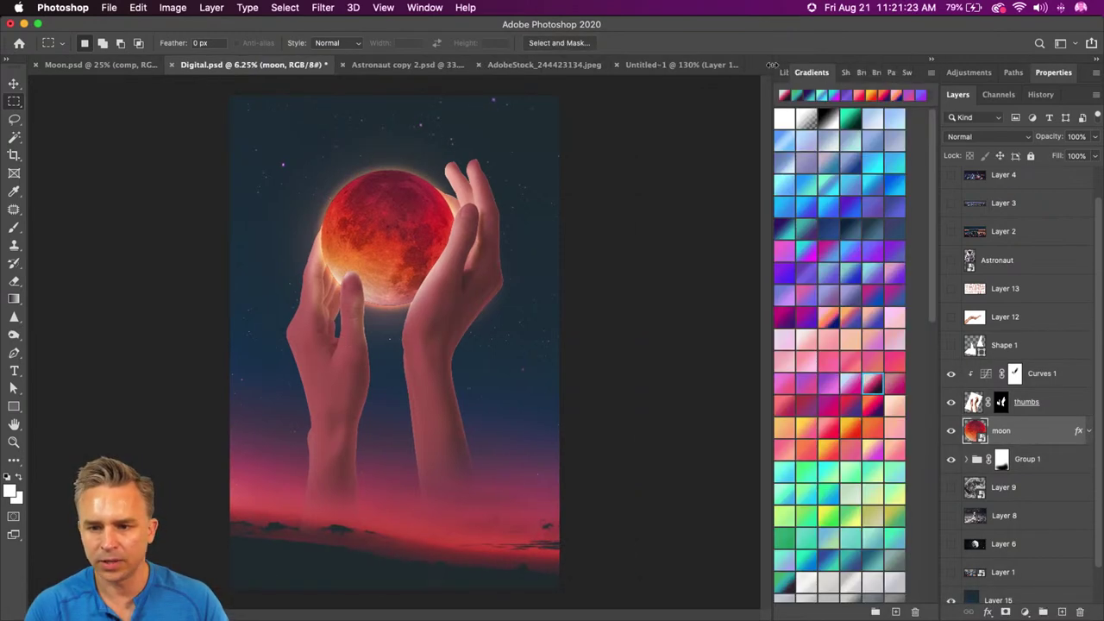
left_click(424, 7)
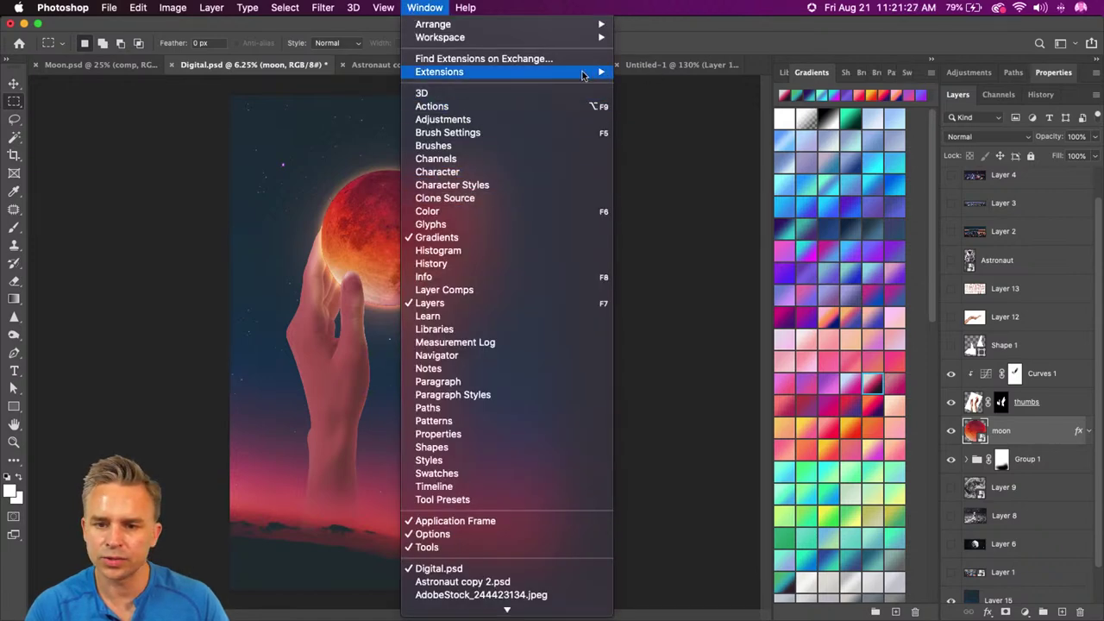
mouse_move(571, 74)
left_click(645, 86)
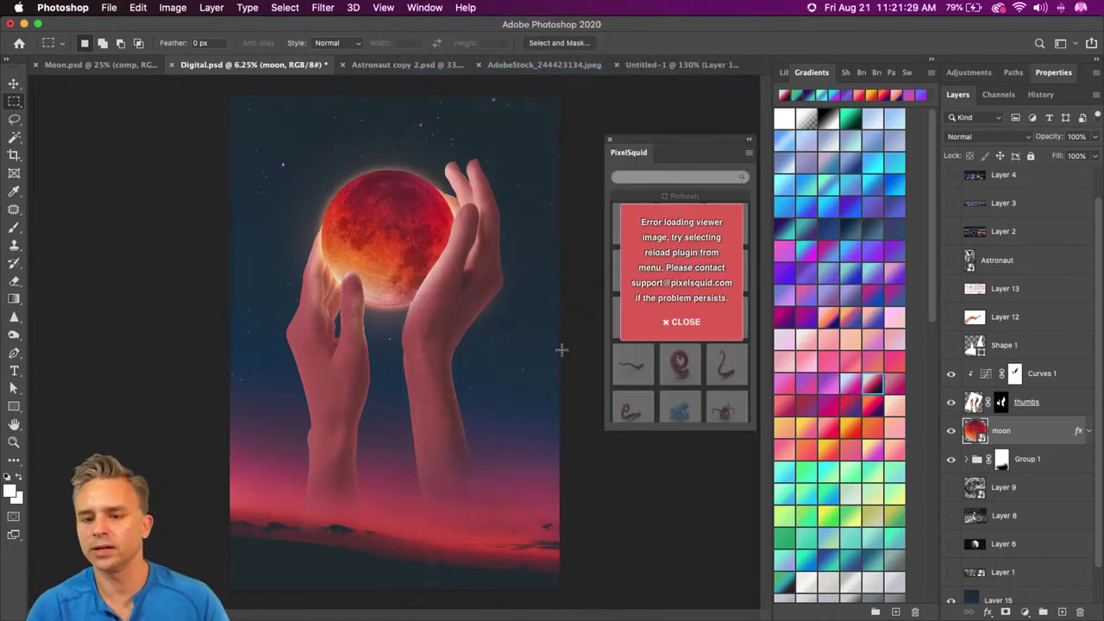
left_click(681, 322)
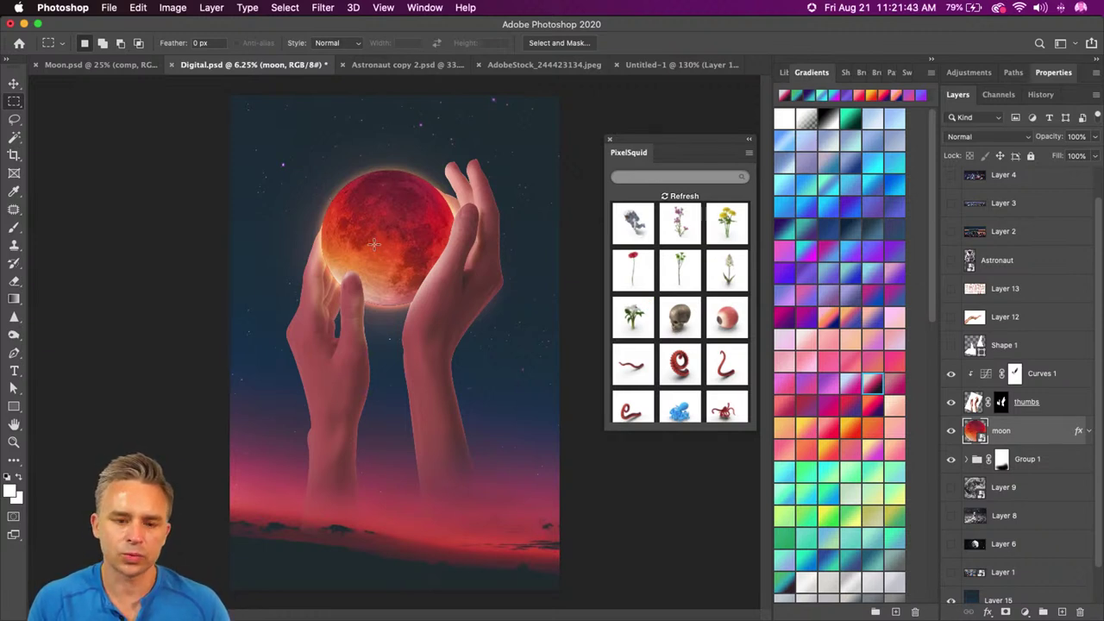
left_click(688, 317)
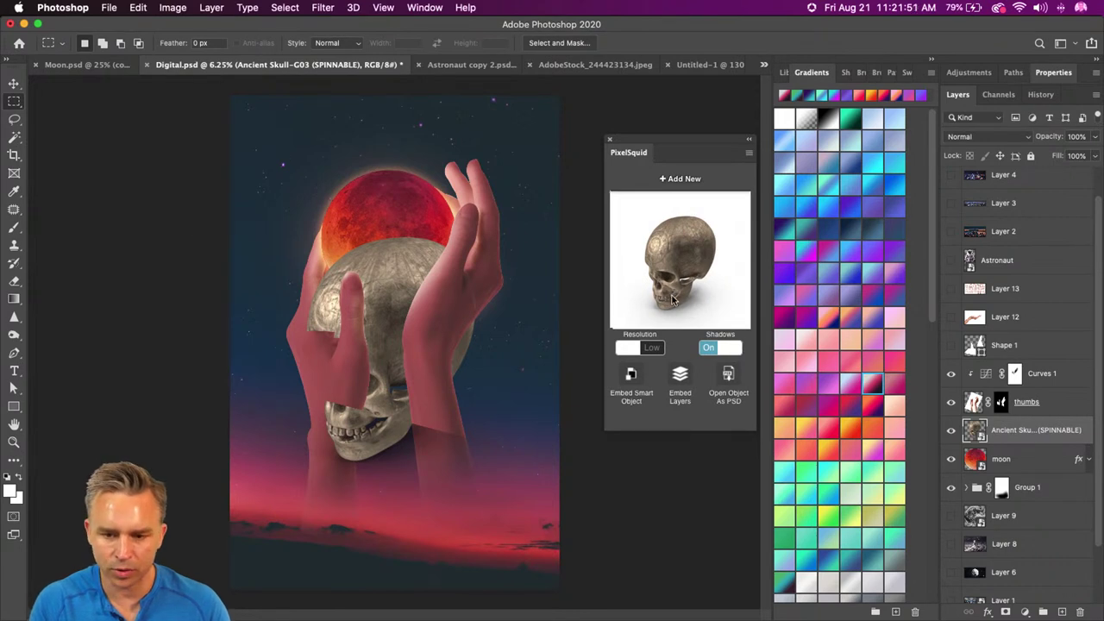
Step: Turn the PixelSquid skull to face straight forward, switch its shadows off and update it in the composite
left_click_drag(663, 289, 679, 264)
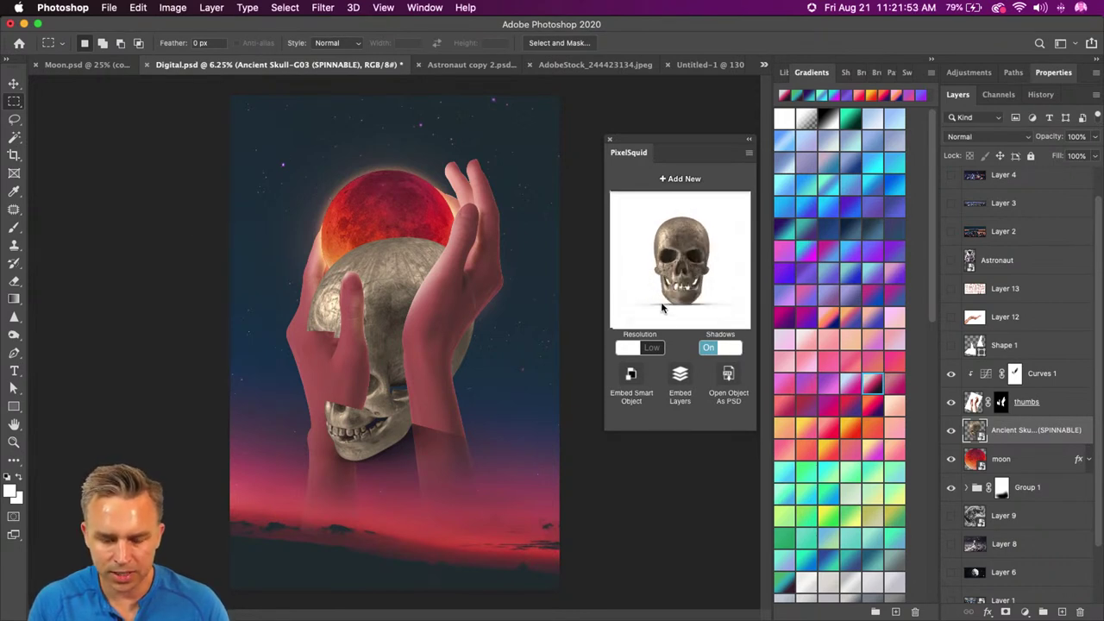
left_click(709, 348)
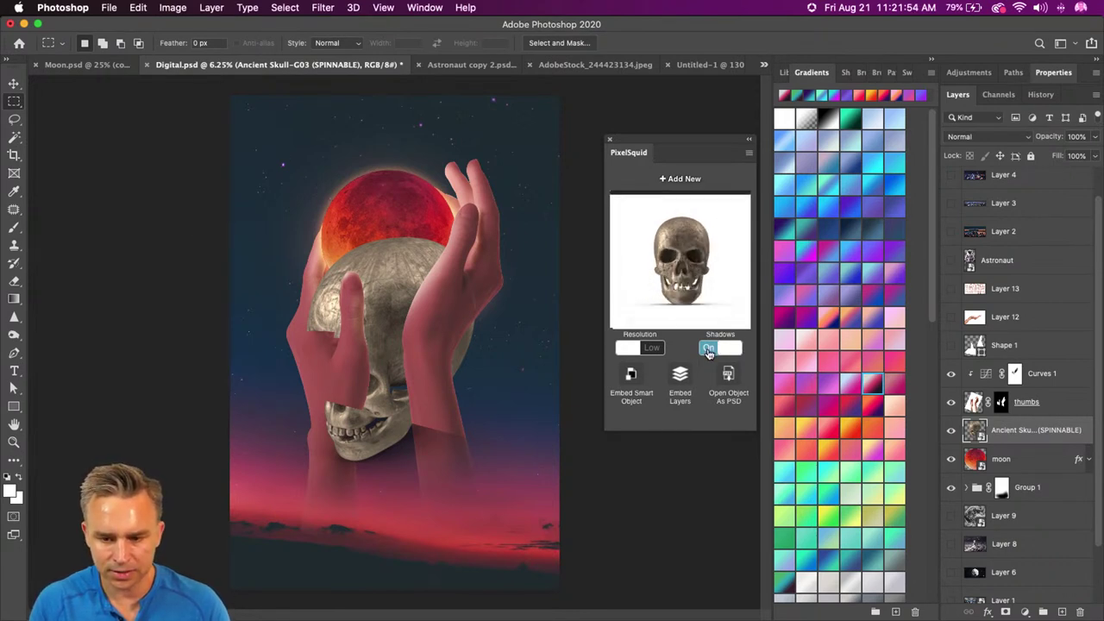
left_click(628, 393)
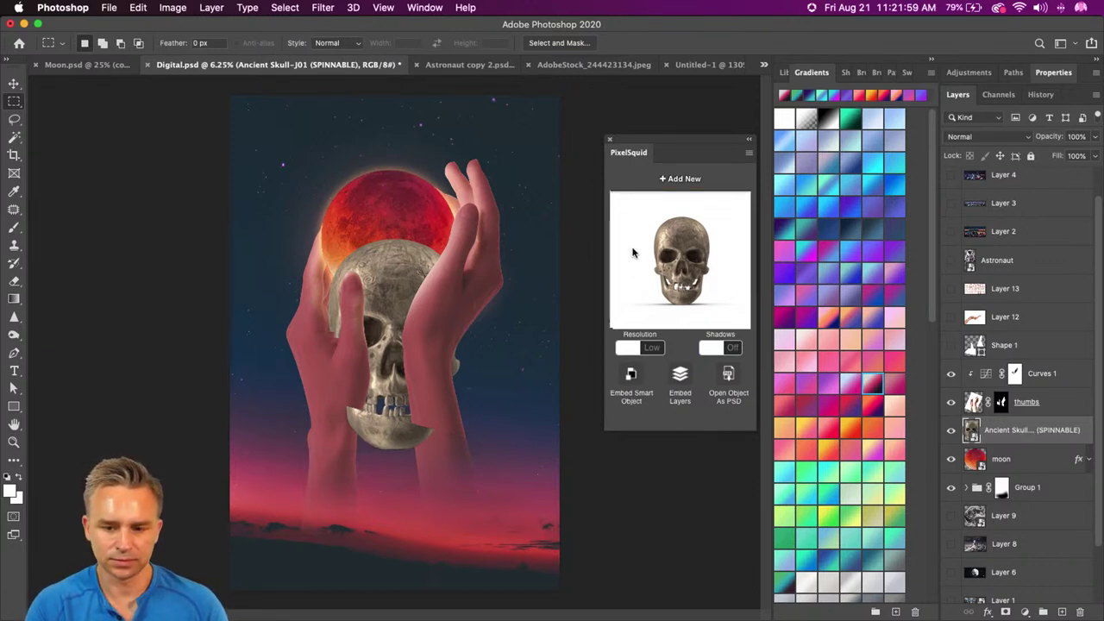
Step: Scale the skull down proportionally and place it over the red moon
key("super+t")
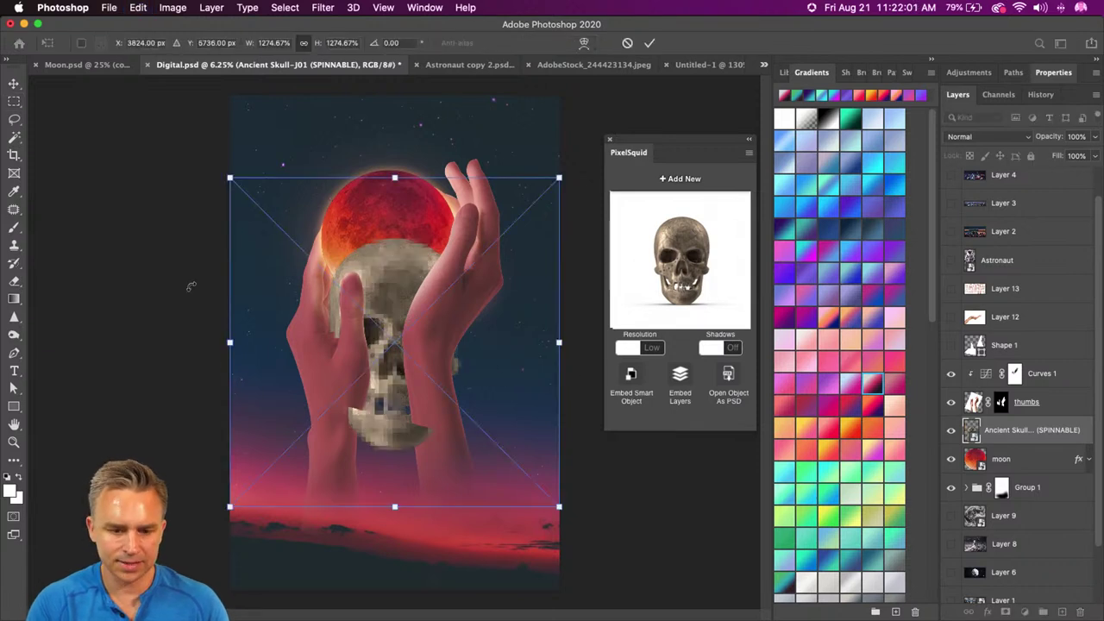
left_click_drag(229, 509, 311, 425)
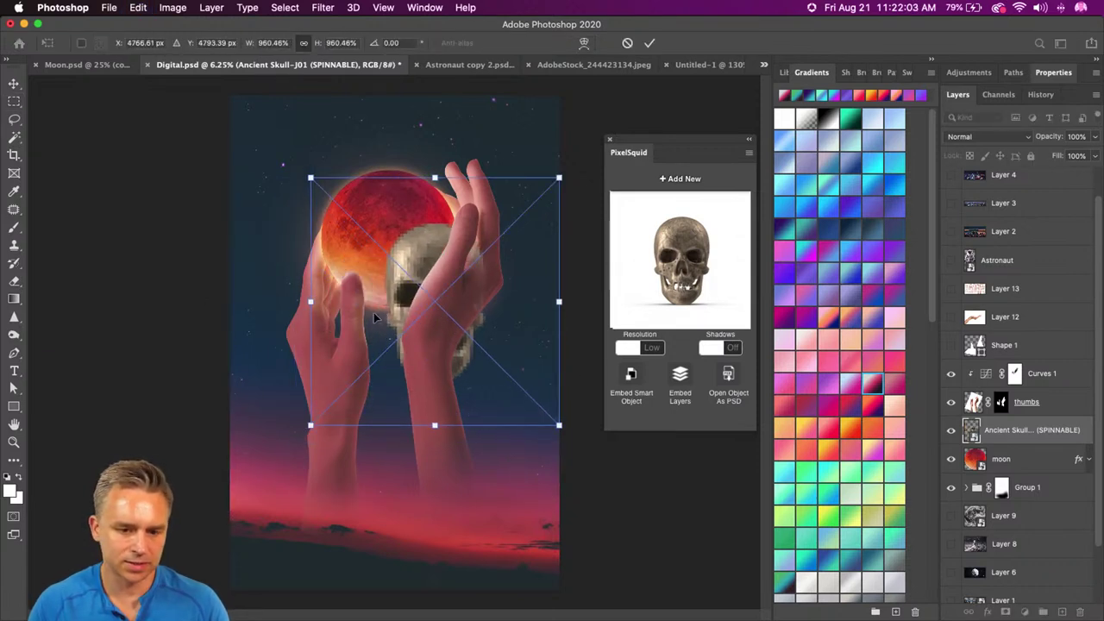
left_click_drag(373, 312, 333, 250)
key("Return")
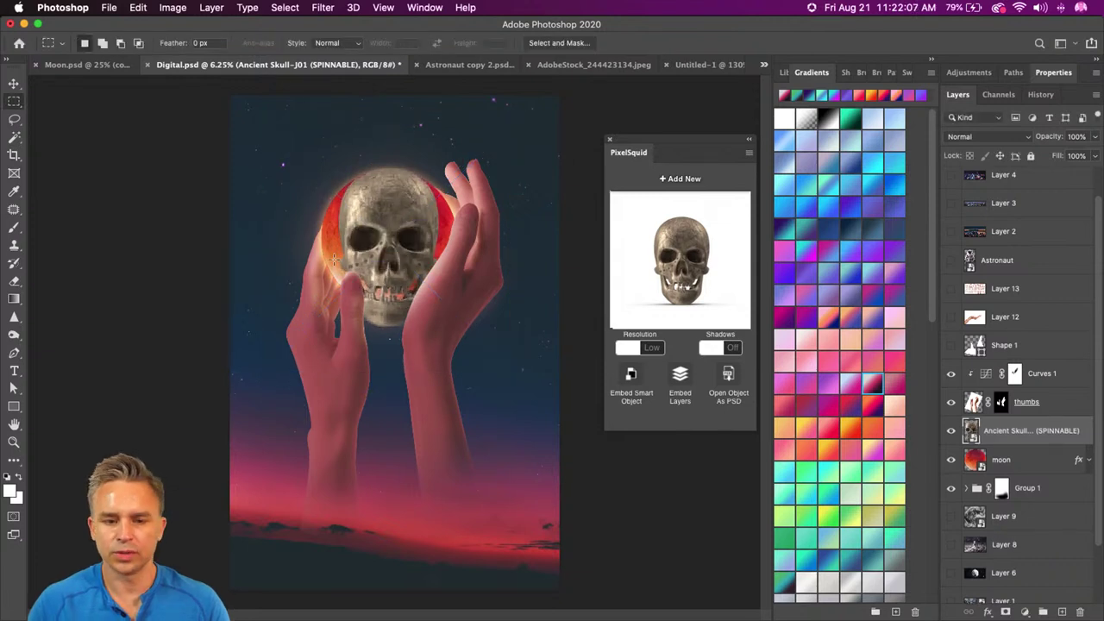
Step: Set the skull layer's blend mode to Overlay and nudge the skull up so its jaw fits the moon
left_click(978, 138)
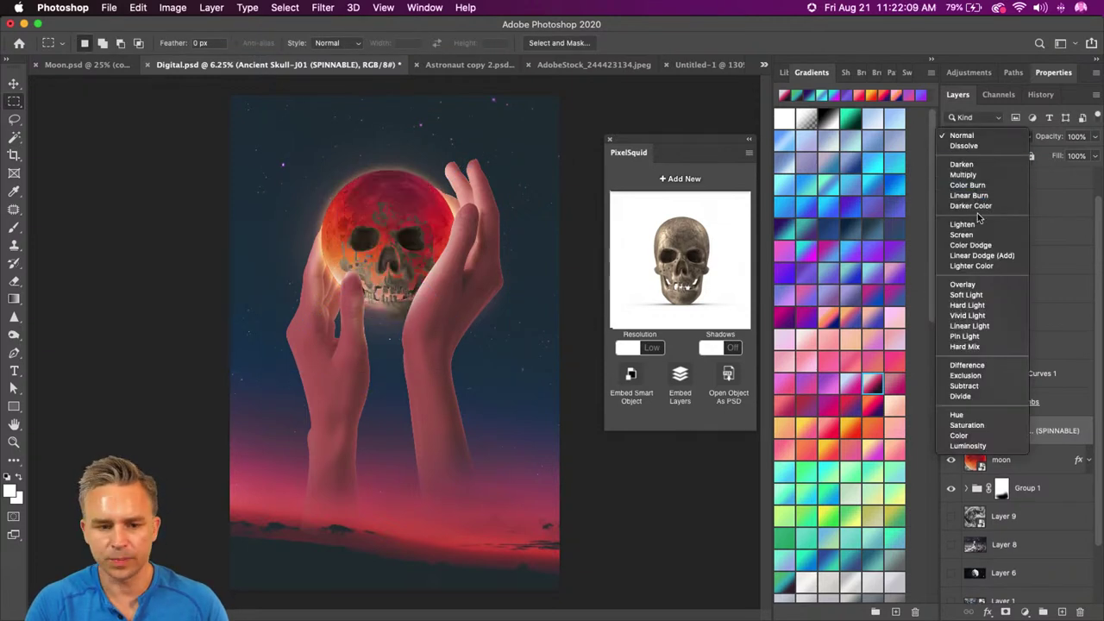
left_click(980, 285)
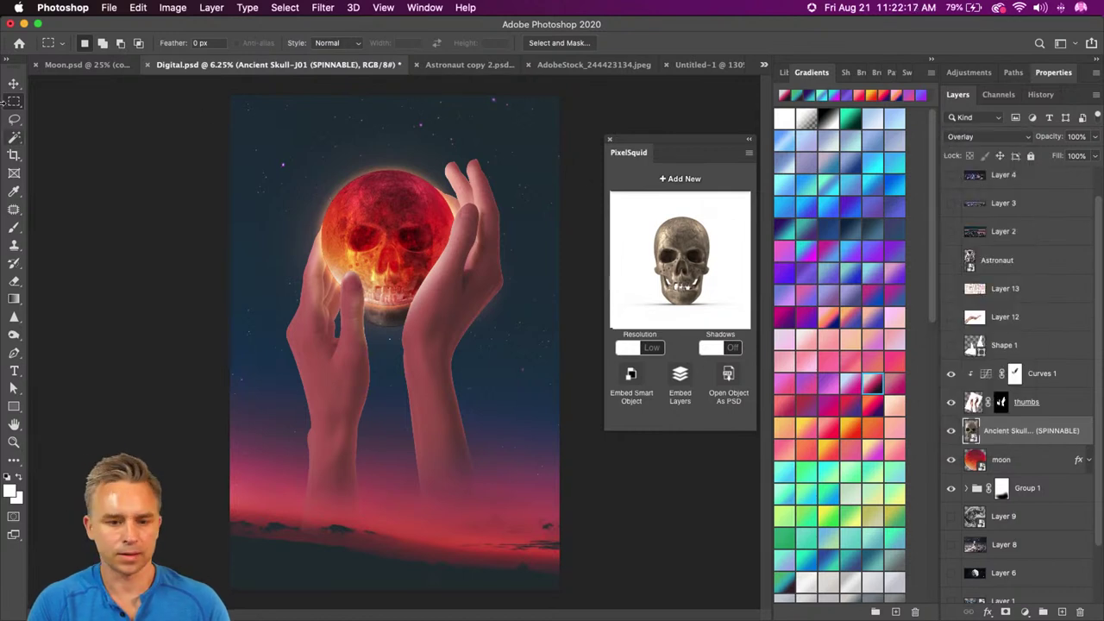
key("v")
left_click_drag(431, 341, 430, 334)
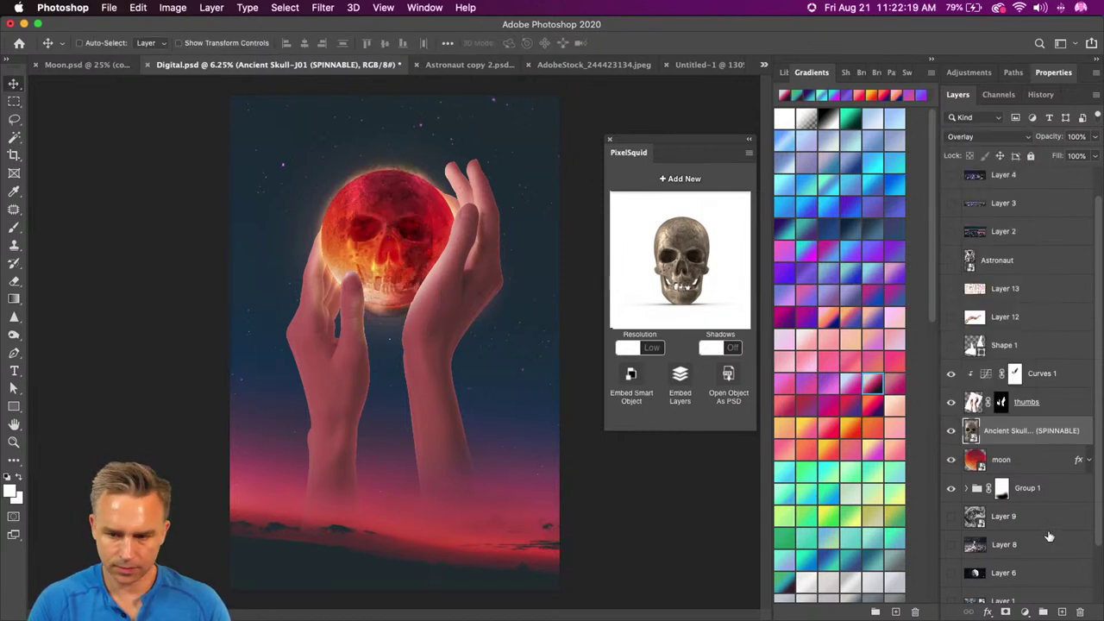
Step: Clip the skull layer to the moon layer, then expand Group 1 and select its white glow layer
left_click(1021, 442, "alt")
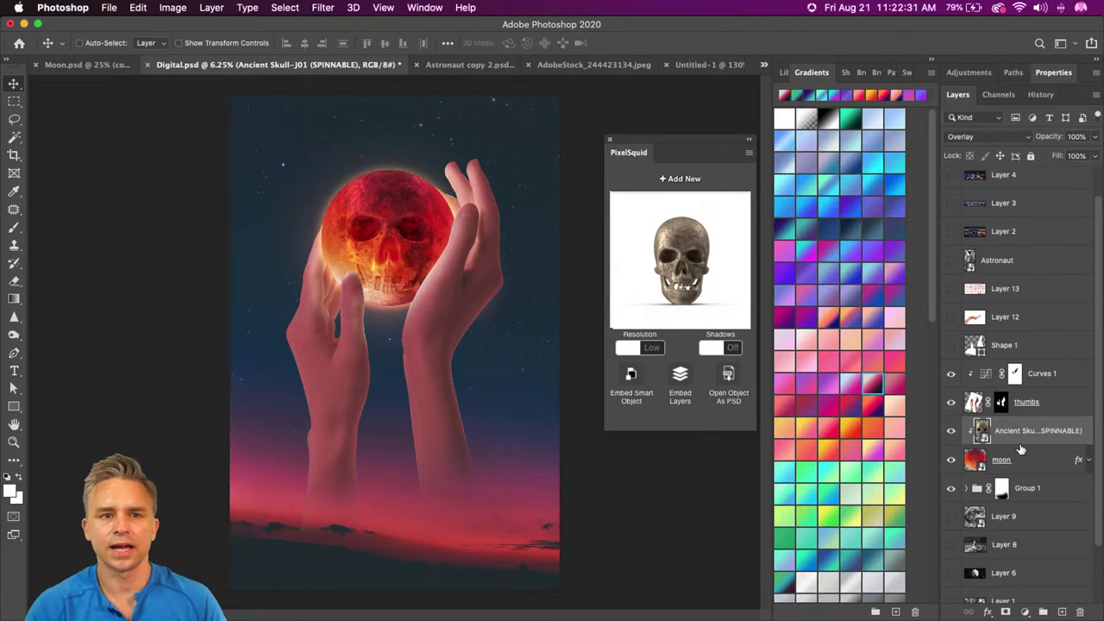
left_click(1039, 488)
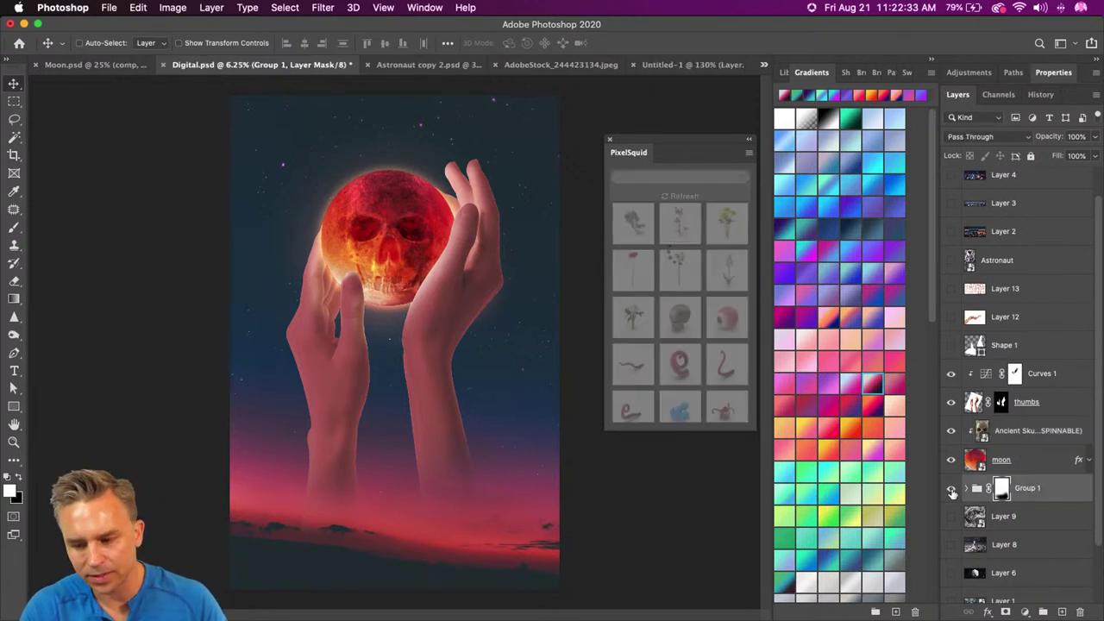
left_click(968, 489)
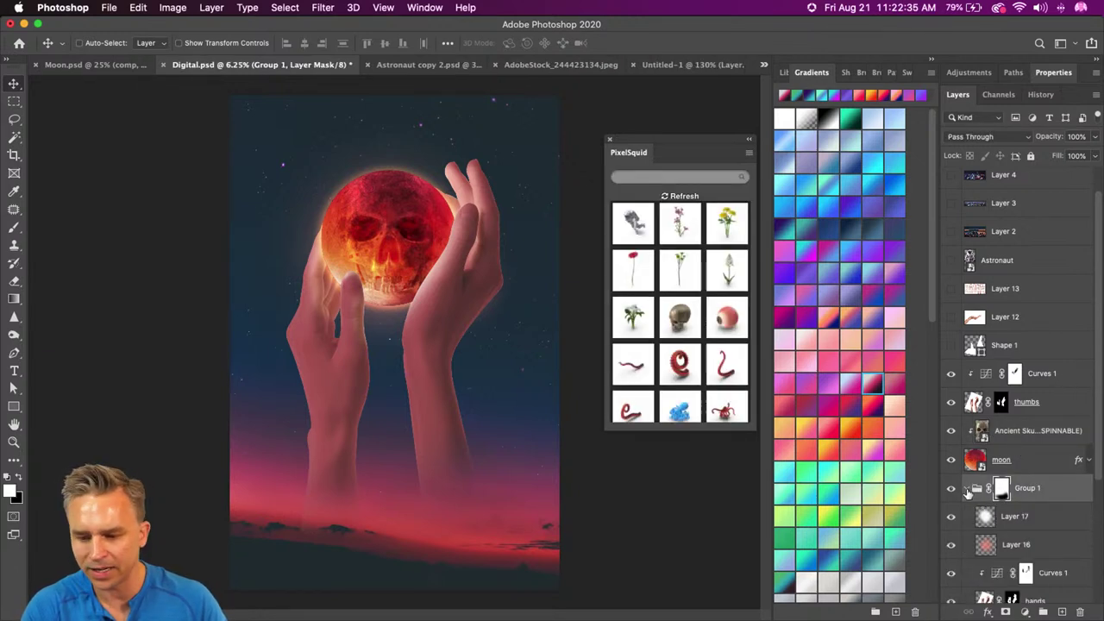
scroll(1000, 493, "down", 5)
left_click(1012, 375)
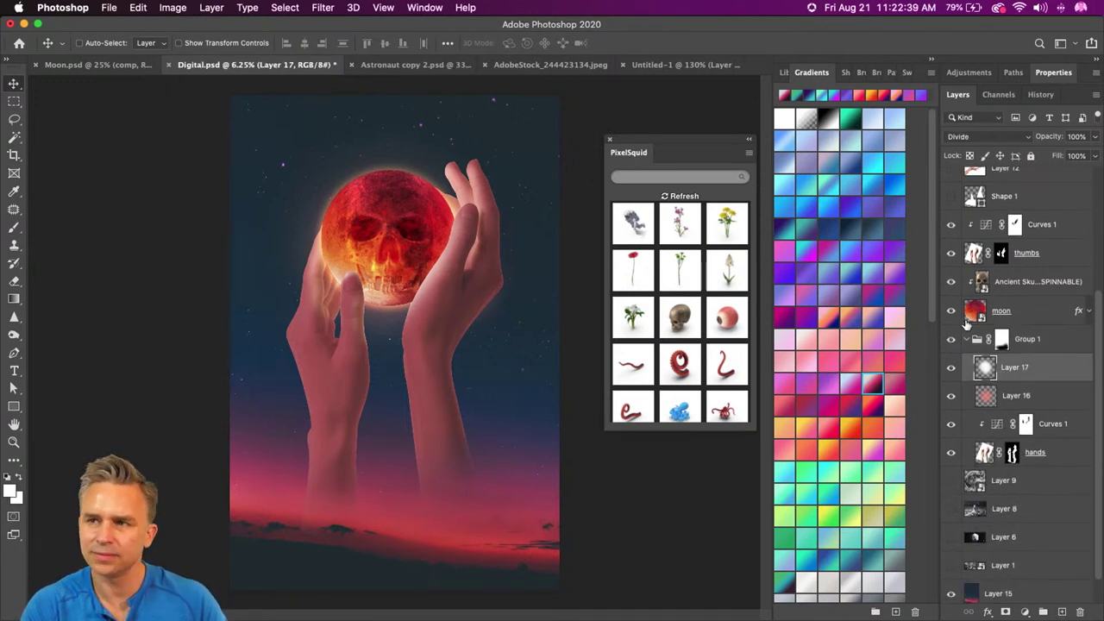
Step: Change the skull layer's blend mode to Soft Light and close the PixelSquid extension
left_click(988, 285)
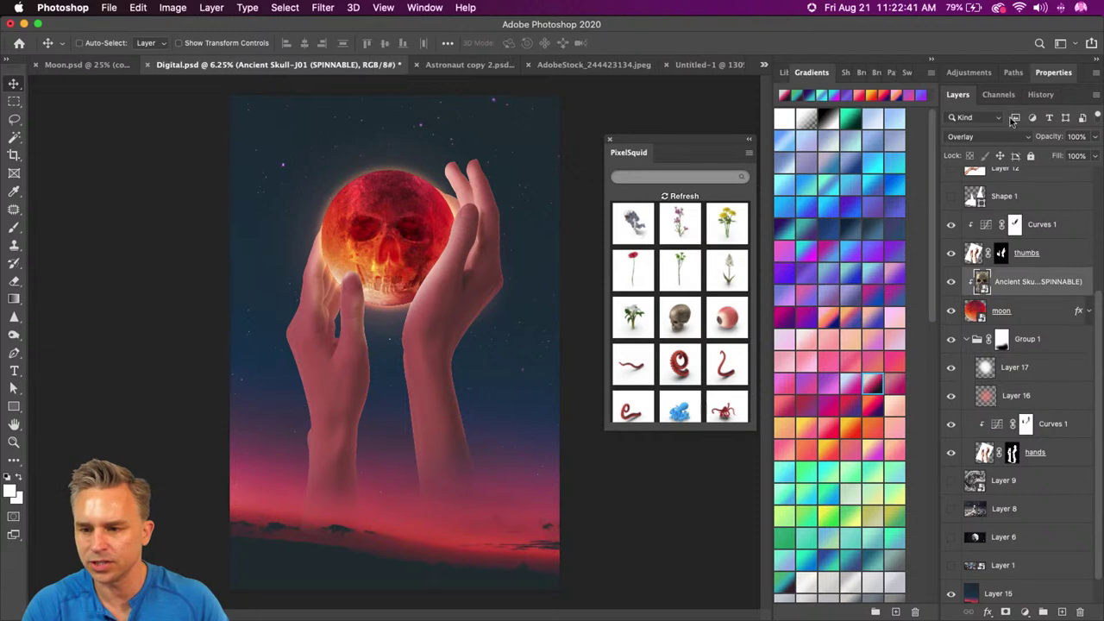
left_click(1000, 136)
left_click(1003, 144)
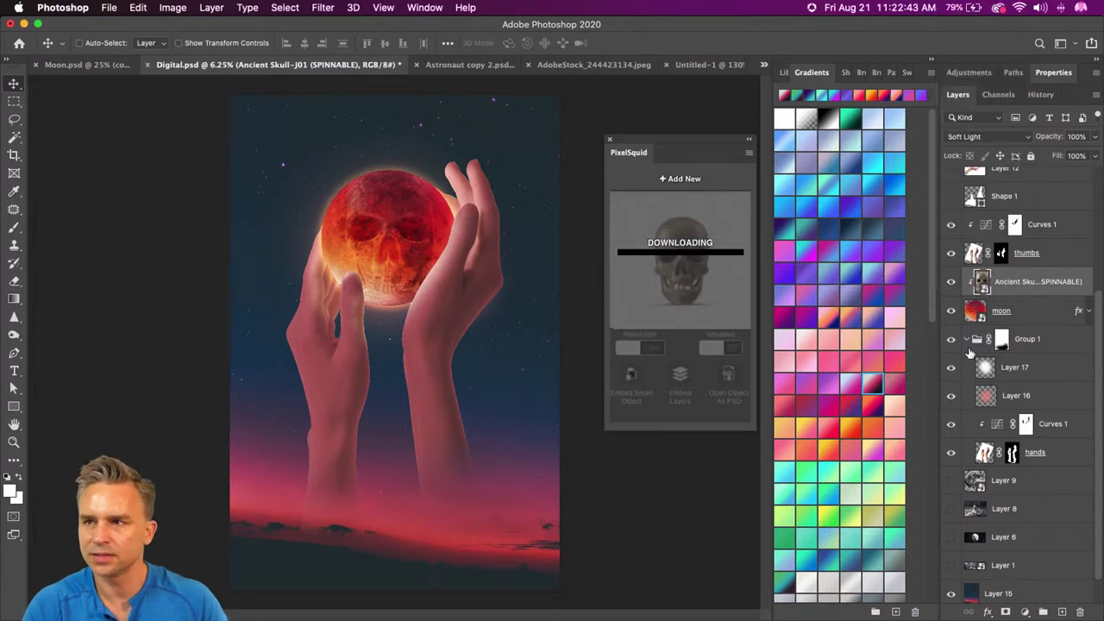
left_click(609, 142)
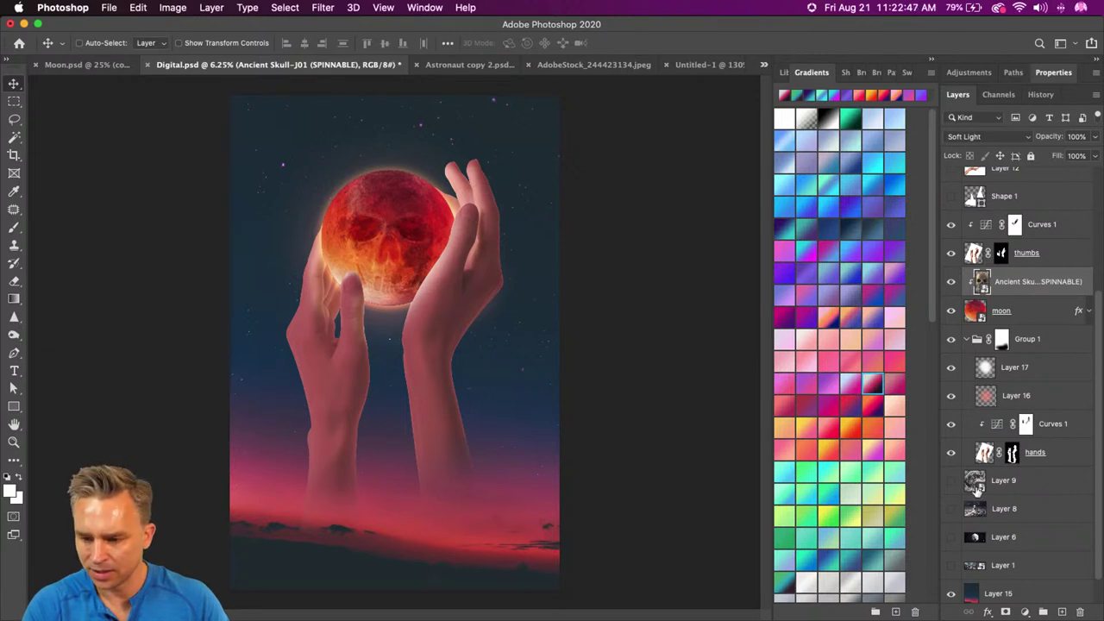
Step: Disable the layer mask on Group 1 so the full forearms show
left_click(1042, 453)
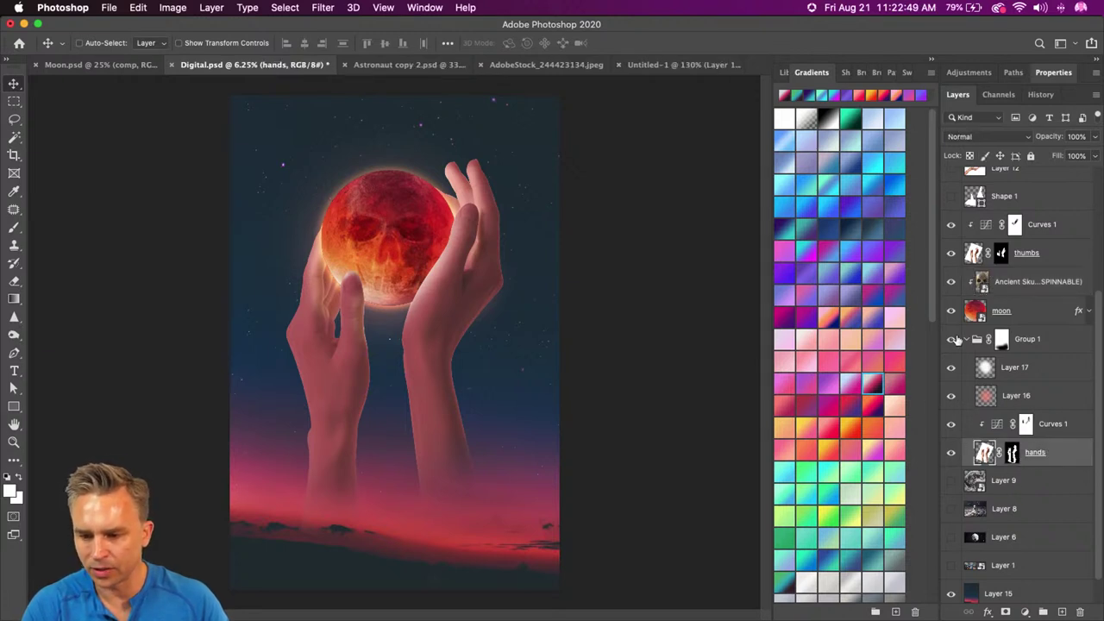
right_click(998, 336)
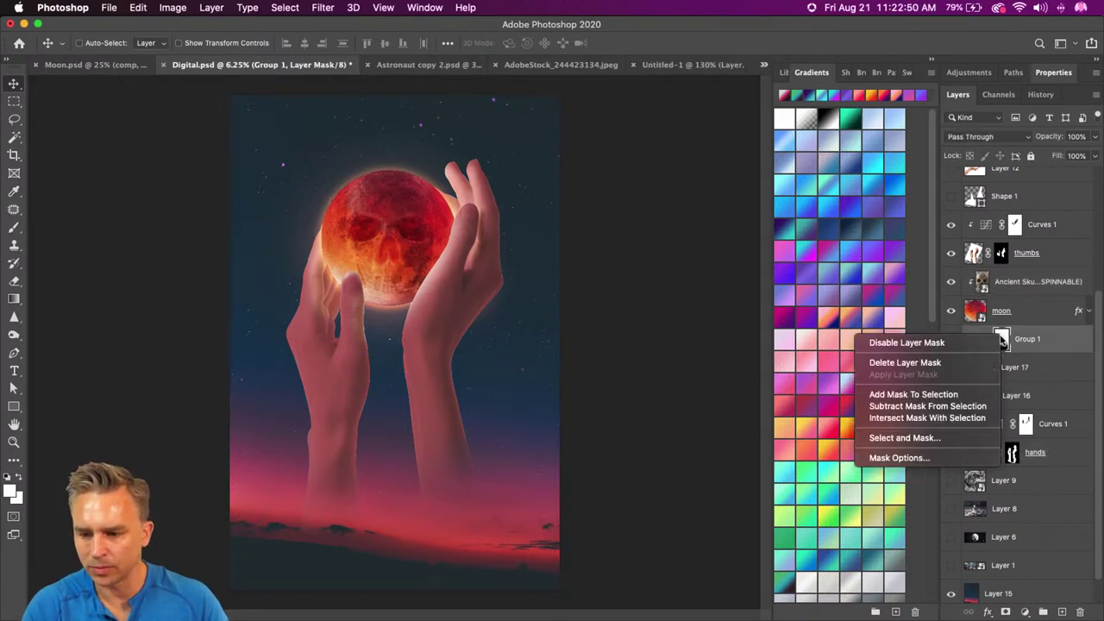
left_click(934, 345)
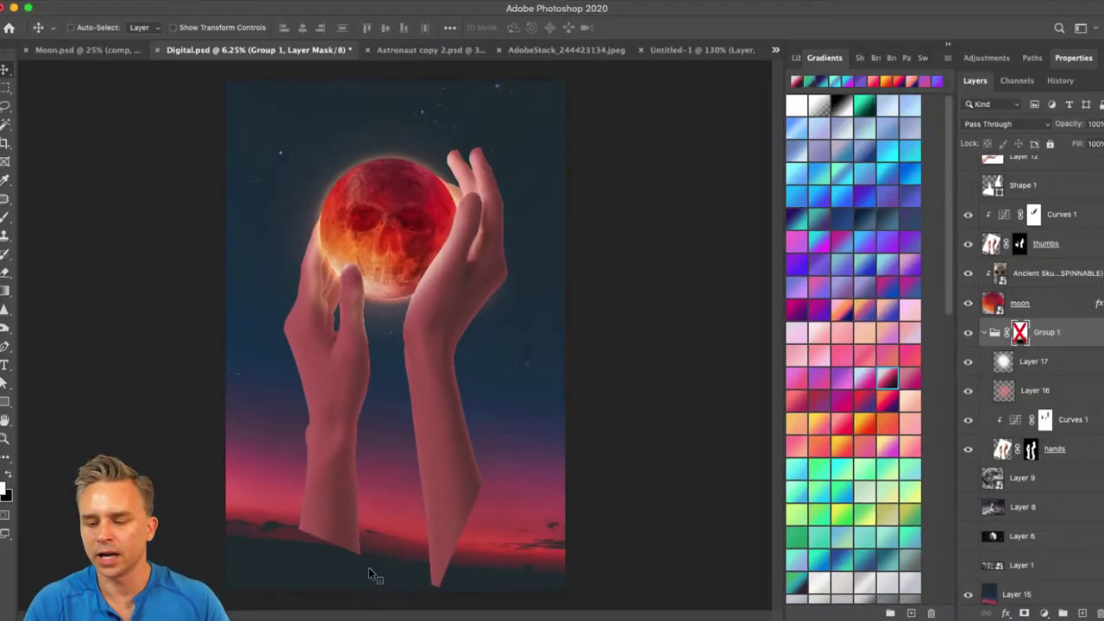
Step: Duplicate the hands layer in Group 1 and apply the layer mask on the lower copy
left_click(983, 454)
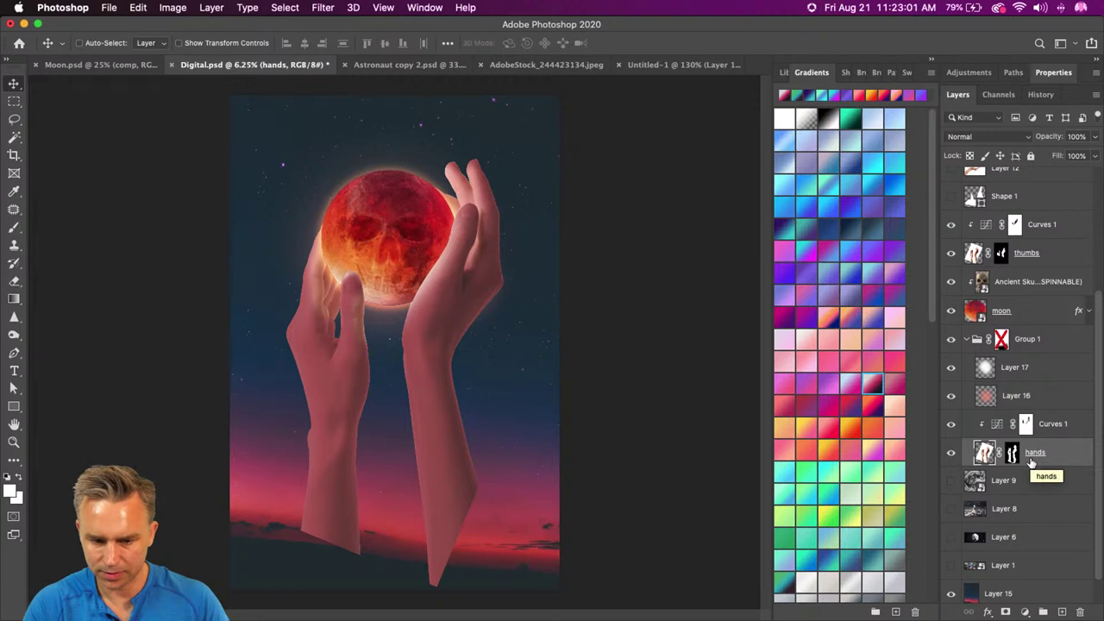
key("super+j")
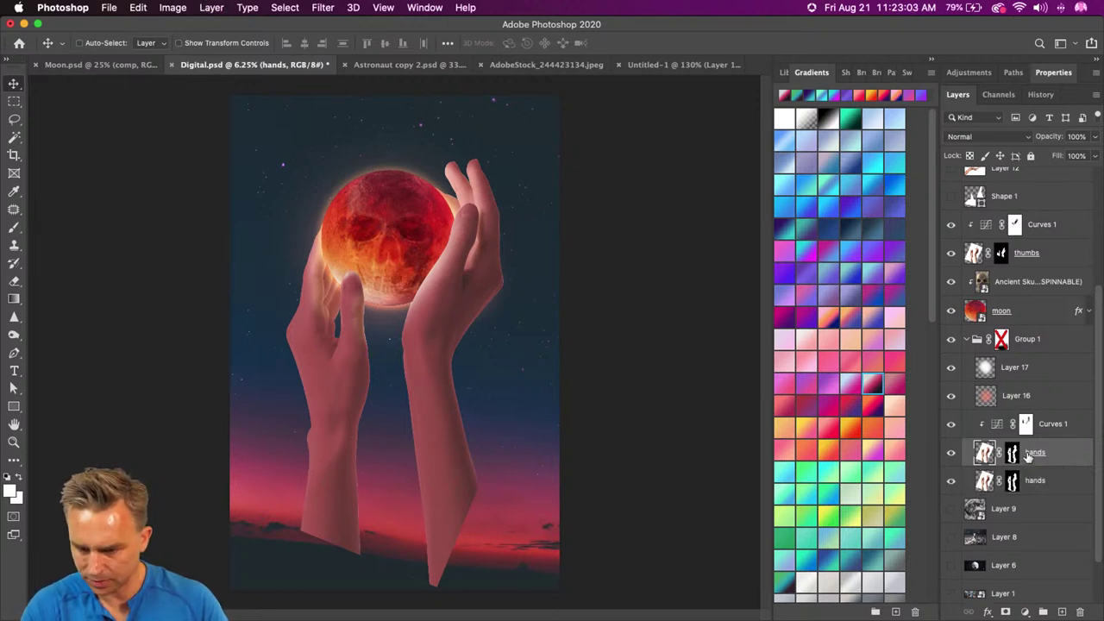
left_click(1032, 485)
right_click(1011, 482)
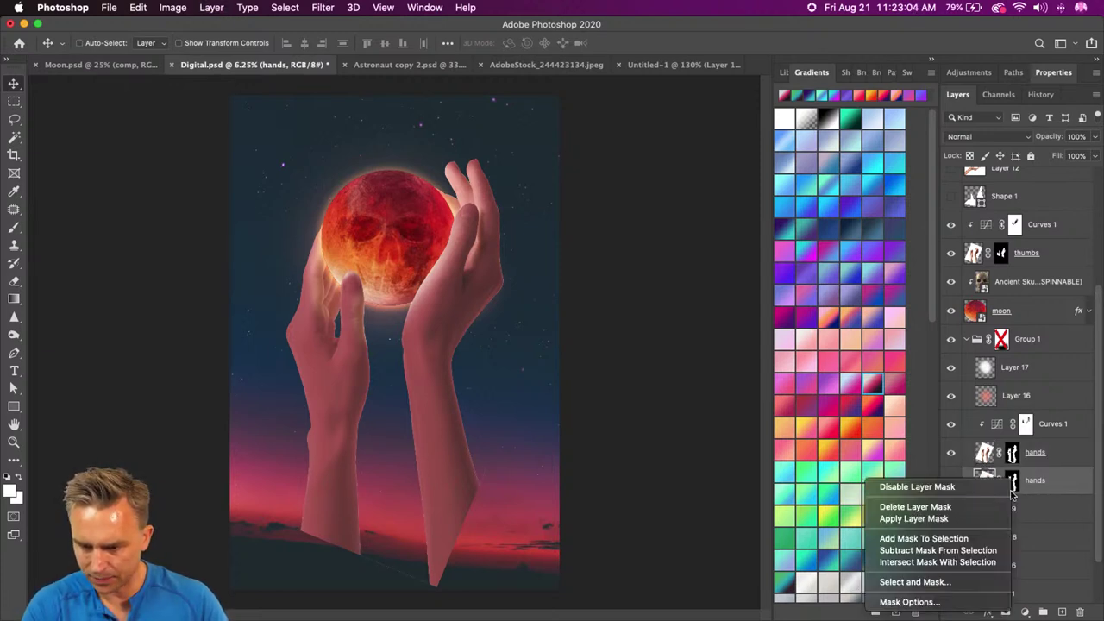
left_click(912, 517)
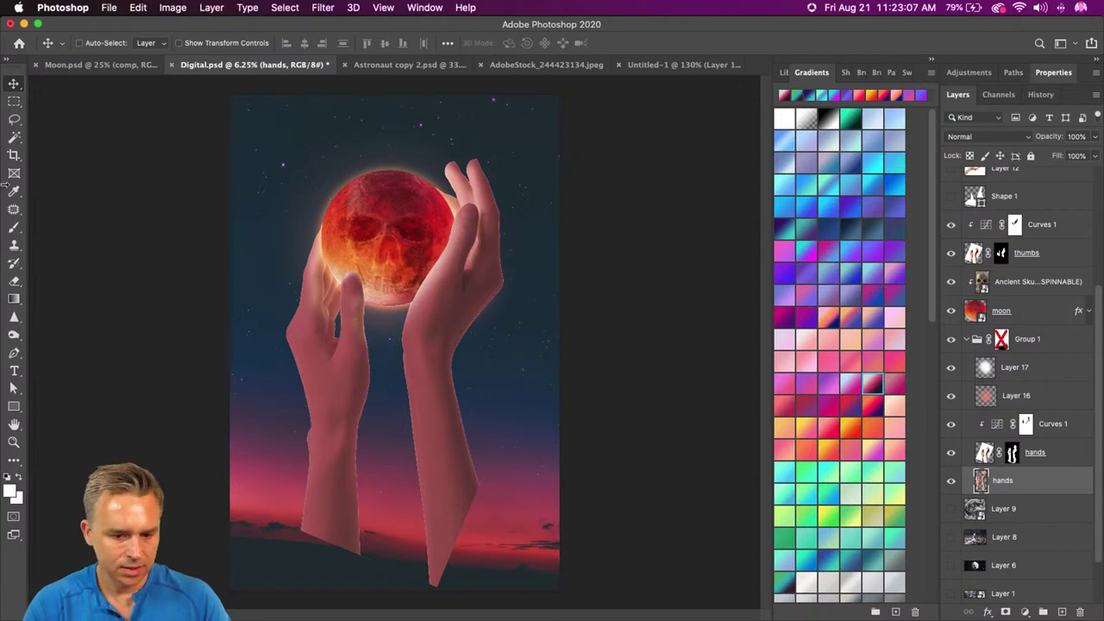
Step: Lasso the lower part of the right forearm on the lower hands copy, copy it to a new layer and hide the source copy
left_click(14, 100)
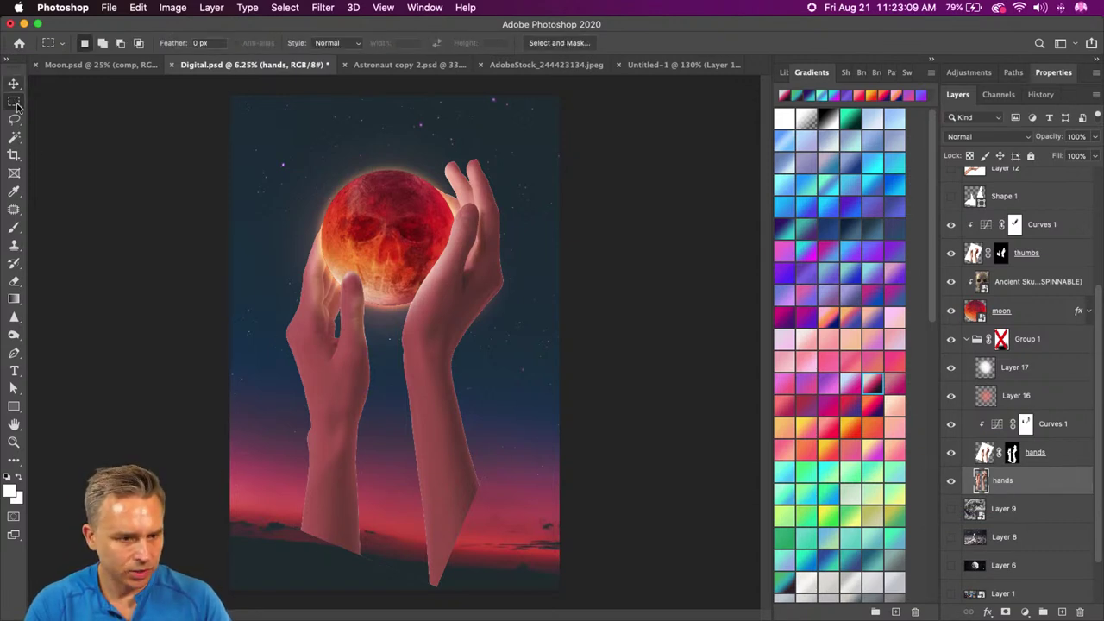
key("l")
mouse_move(285, 534)
left_mouse_down()
mouse_move(448, 589)
mouse_move(269, 571)
mouse_move(285, 536)
left_mouse_up()
key("super+d")
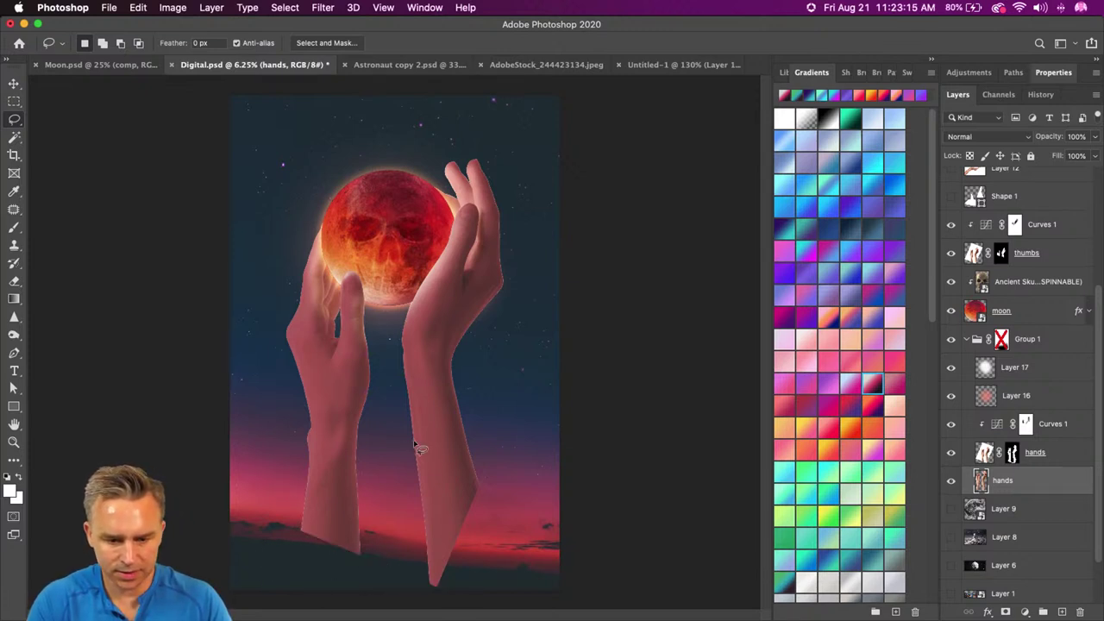
mouse_move(398, 450)
left_mouse_down()
mouse_move(429, 406)
mouse_move(463, 417)
mouse_move(480, 449)
mouse_move(474, 594)
mouse_move(441, 617)
mouse_move(385, 509)
left_mouse_up()
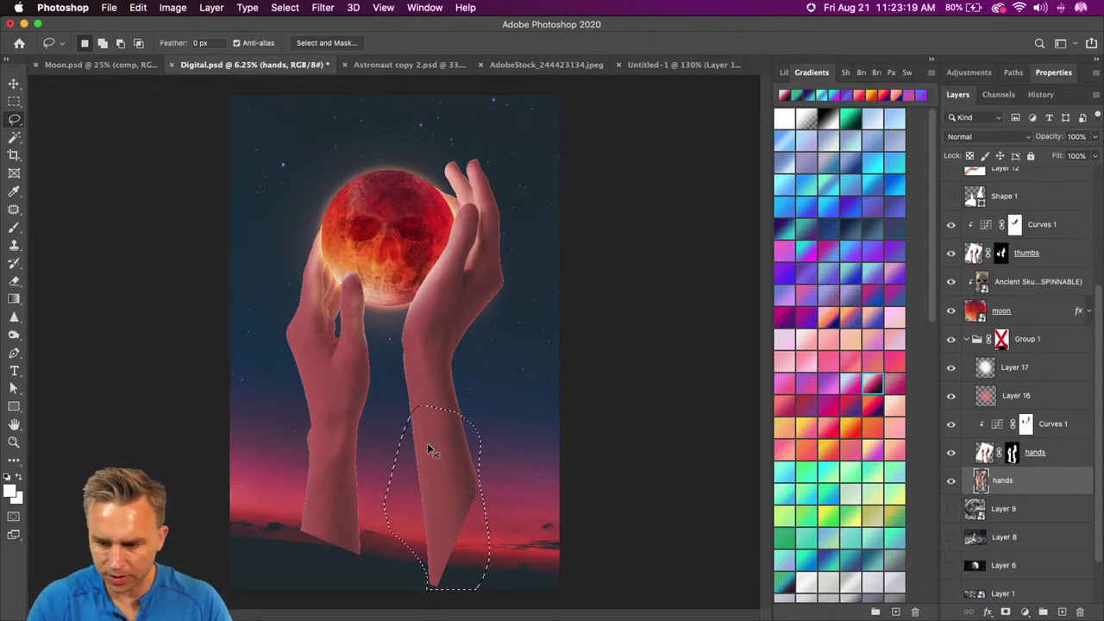
key("super+j")
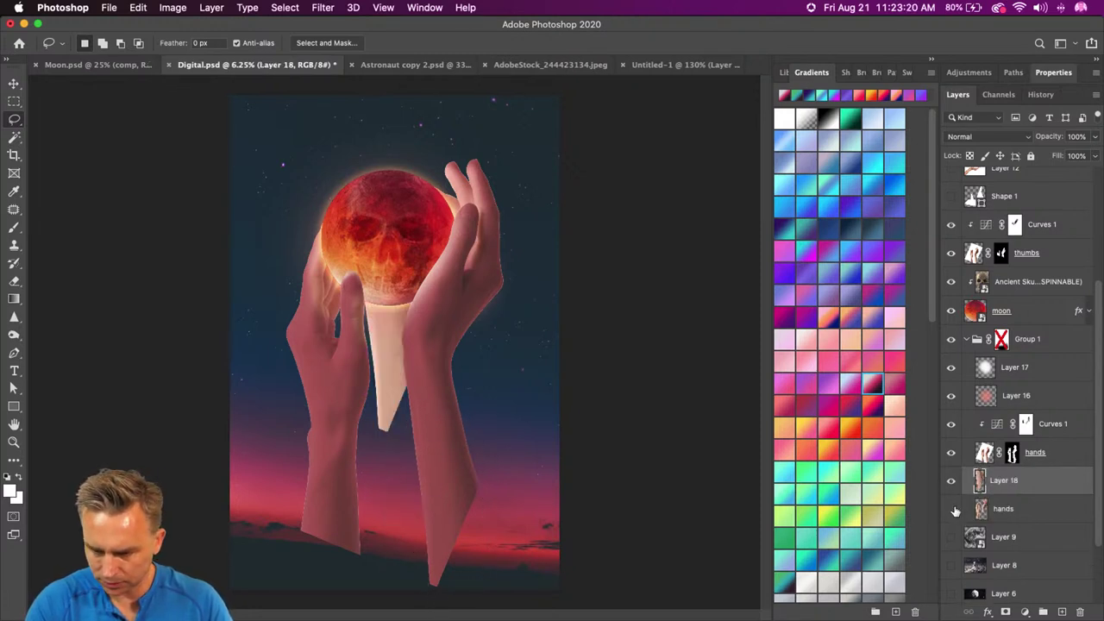
Step: Move the forearm piece behind the right arm's cut end, then rotate and enlarge it slightly to extend the arm
left_click(14, 84)
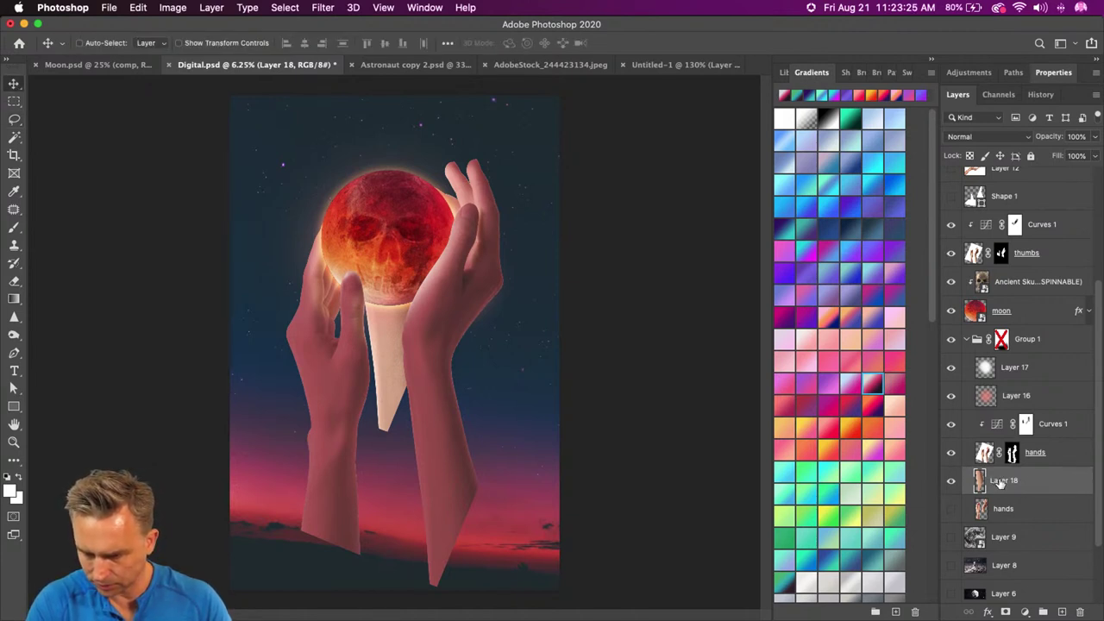
left_click_drag(376, 345, 444, 562)
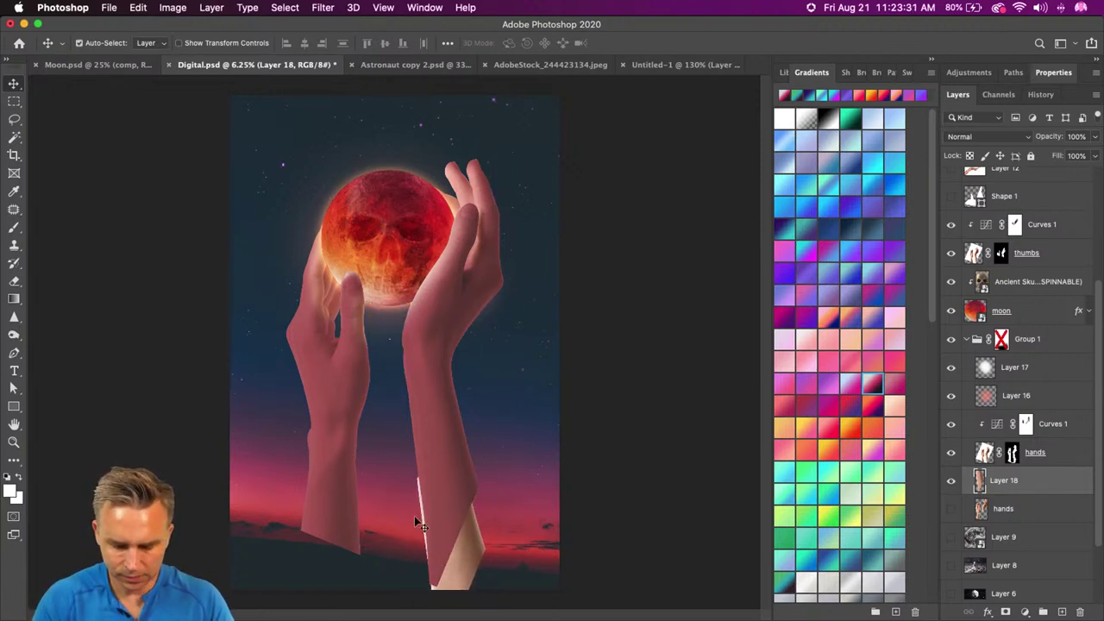
key("super+t")
left_click_drag(395, 457, 404, 458)
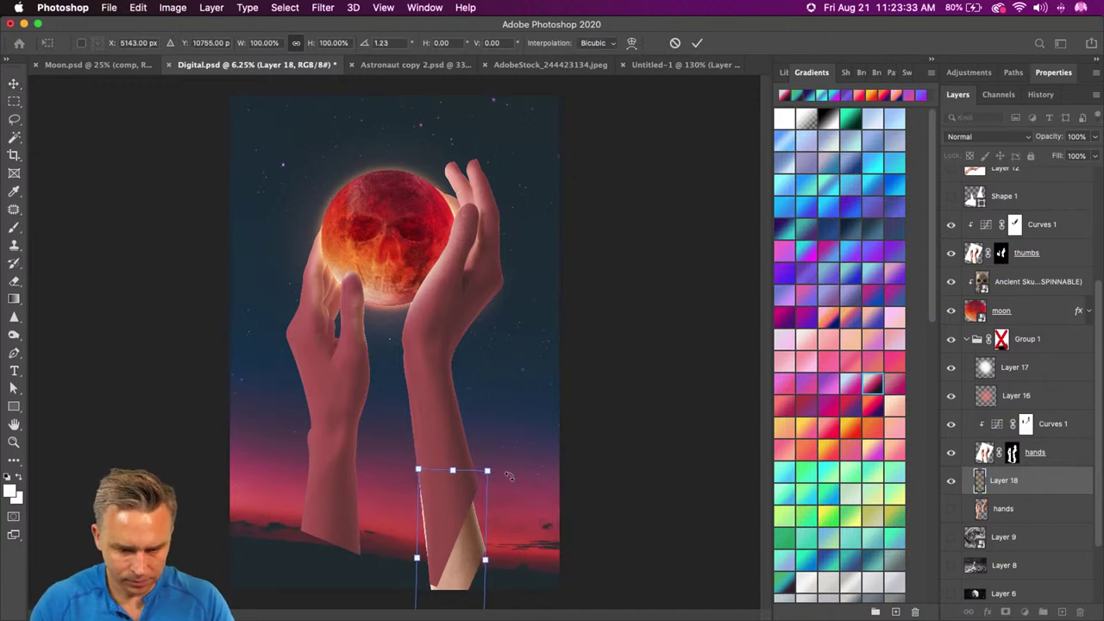
left_click_drag(487, 470, 456, 392)
key("ctrl+z")
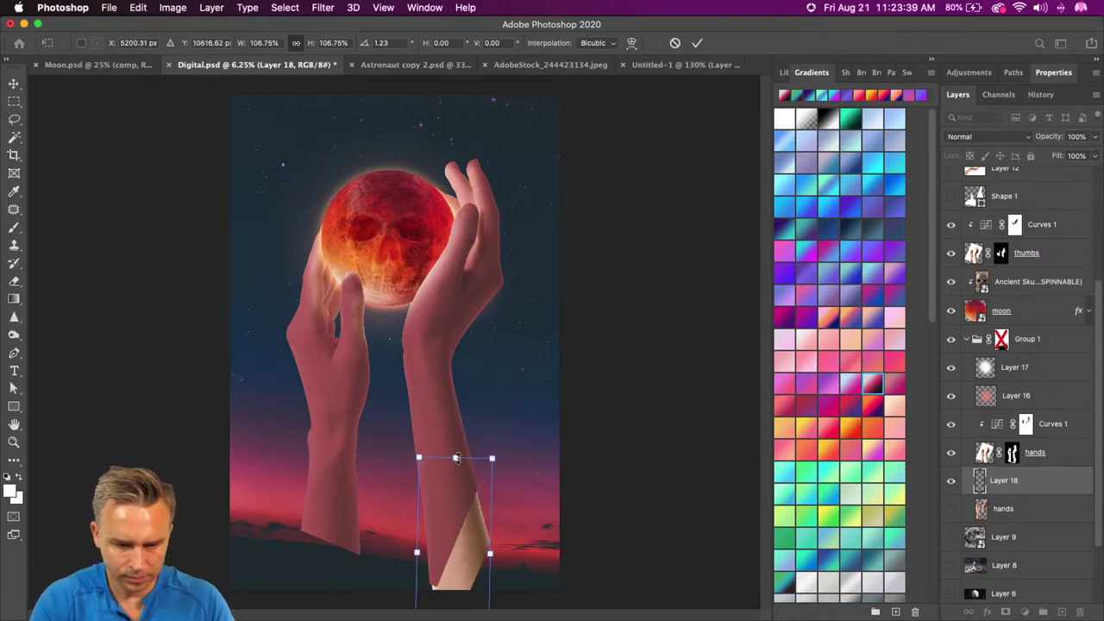
left_click_drag(455, 458, 455, 415)
left_click_drag(368, 413, 381, 395)
left_click_drag(421, 501, 415, 569)
left_click_drag(385, 443, 388, 440)
key("Return")
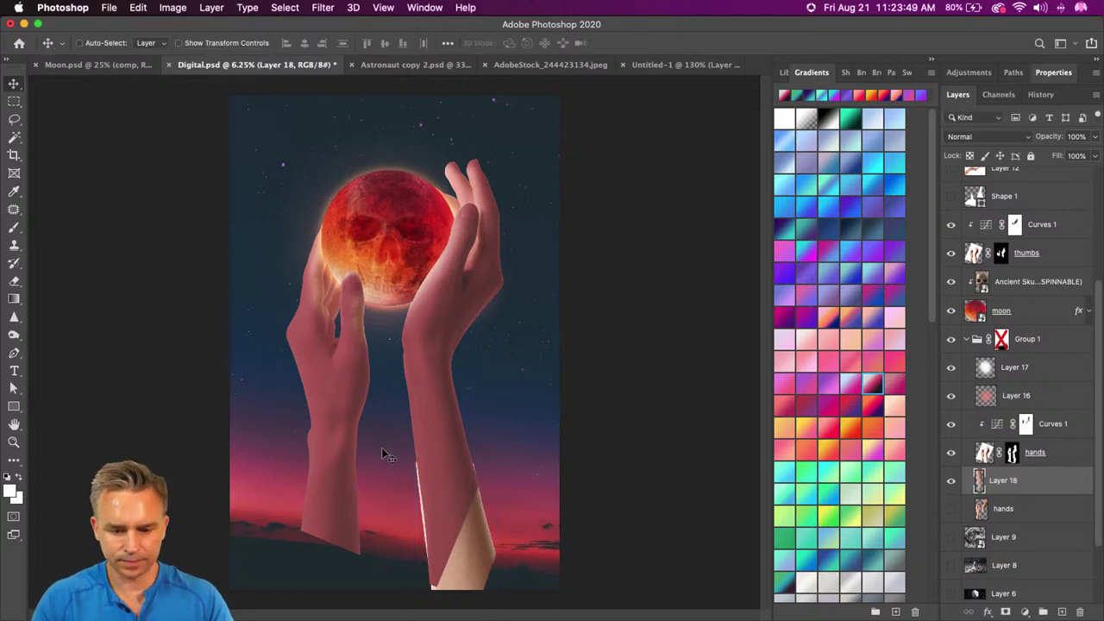
Step: Shift the forearm piece down so its outer edge continues the right arm to the canvas's lower edge
key("super+equal")
left_click_drag(403, 478, 412, 399)
scroll(411, 399, "down", 10)
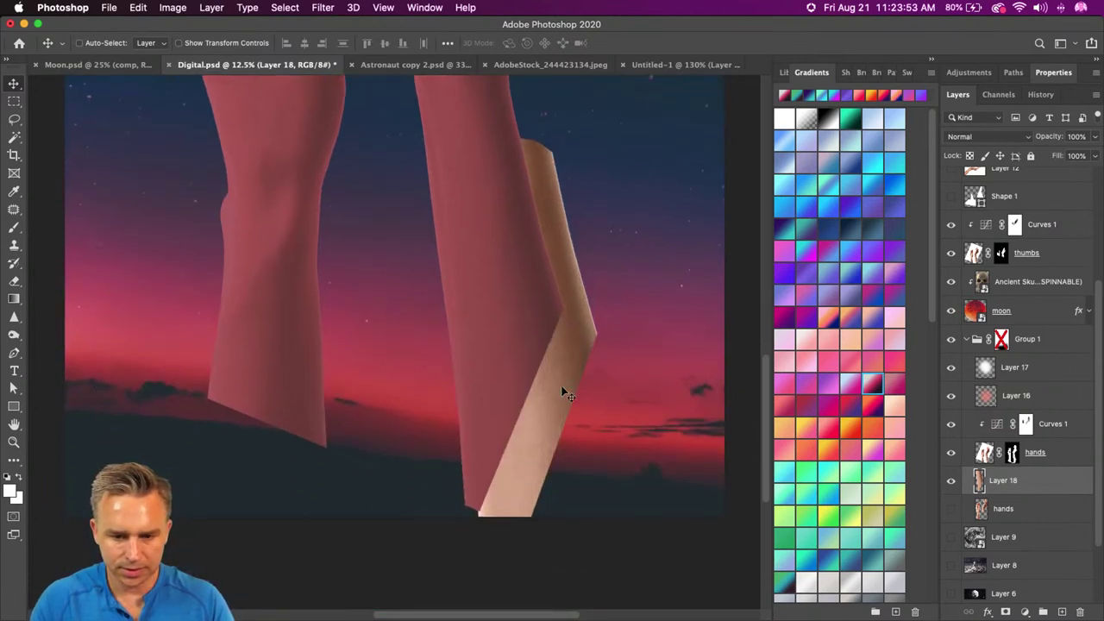
left_click_drag(554, 423, 556, 571)
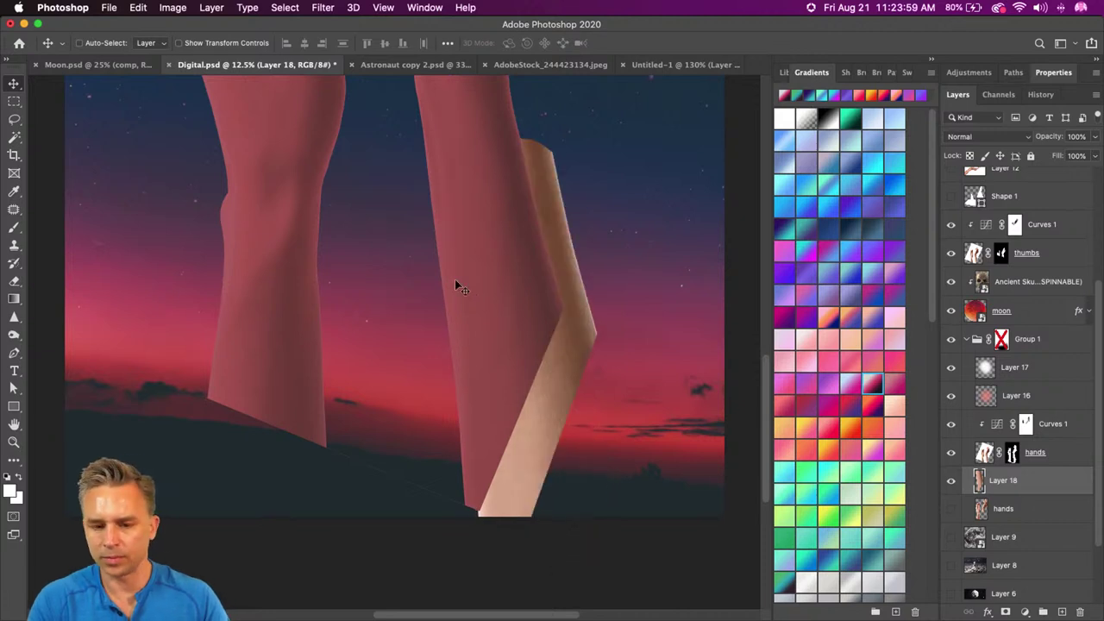
left_click_drag(557, 266, 567, 417)
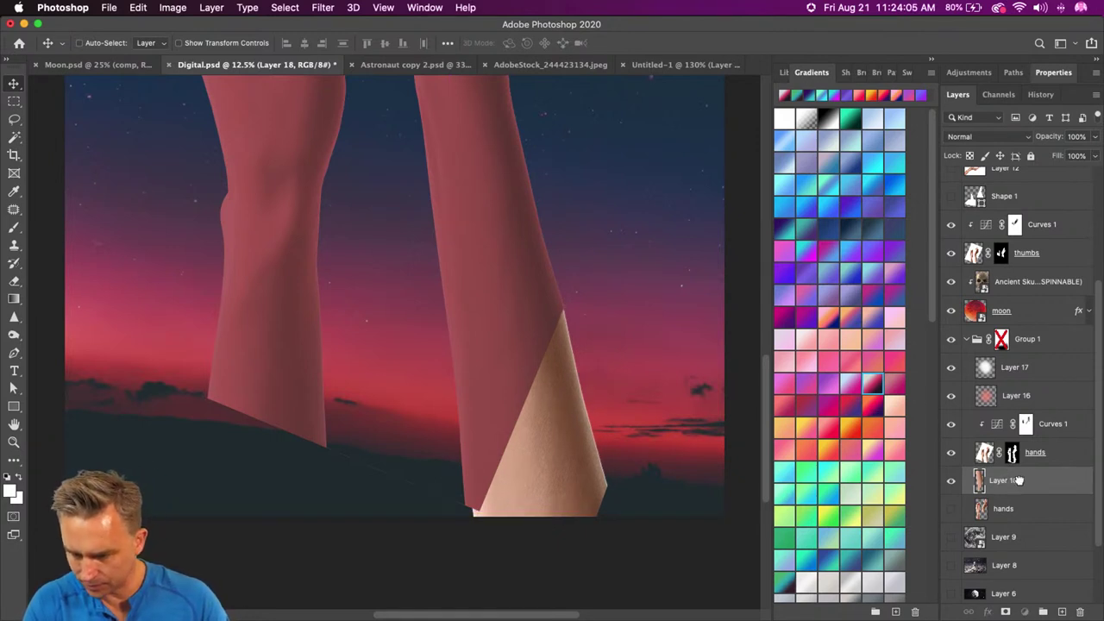
Step: Move the forearm piece above the hands layer in Group 1 and clip a copy of the Curves 1 adjustment to it
left_click_drag(1018, 480, 1028, 412)
left_click_drag(1065, 455, 1040, 437)
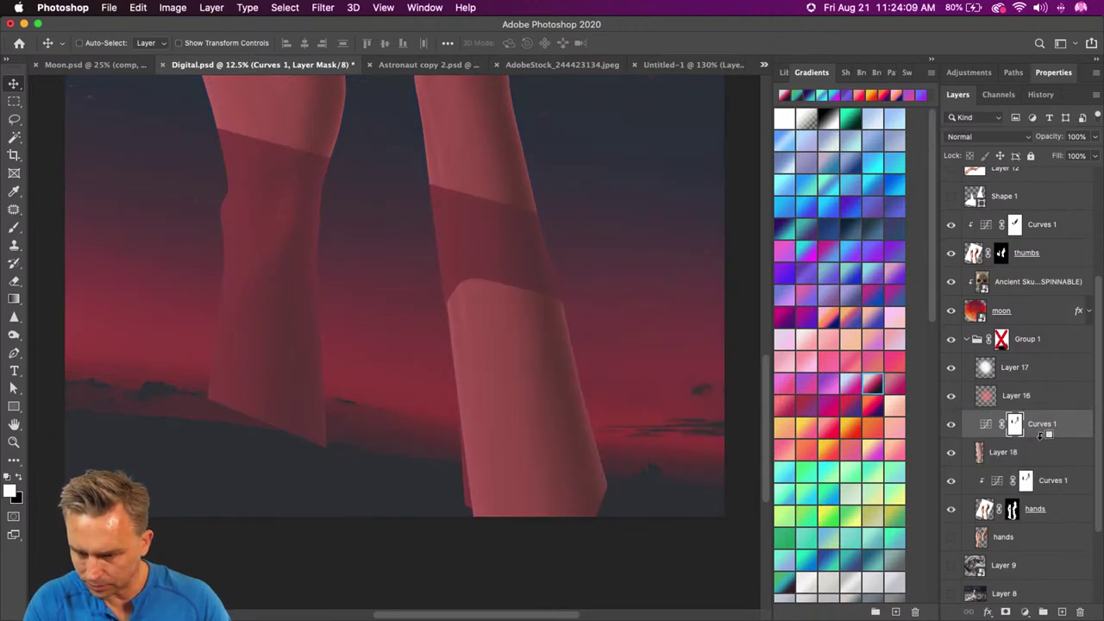
left_click(1041, 438, "alt")
left_click(988, 456)
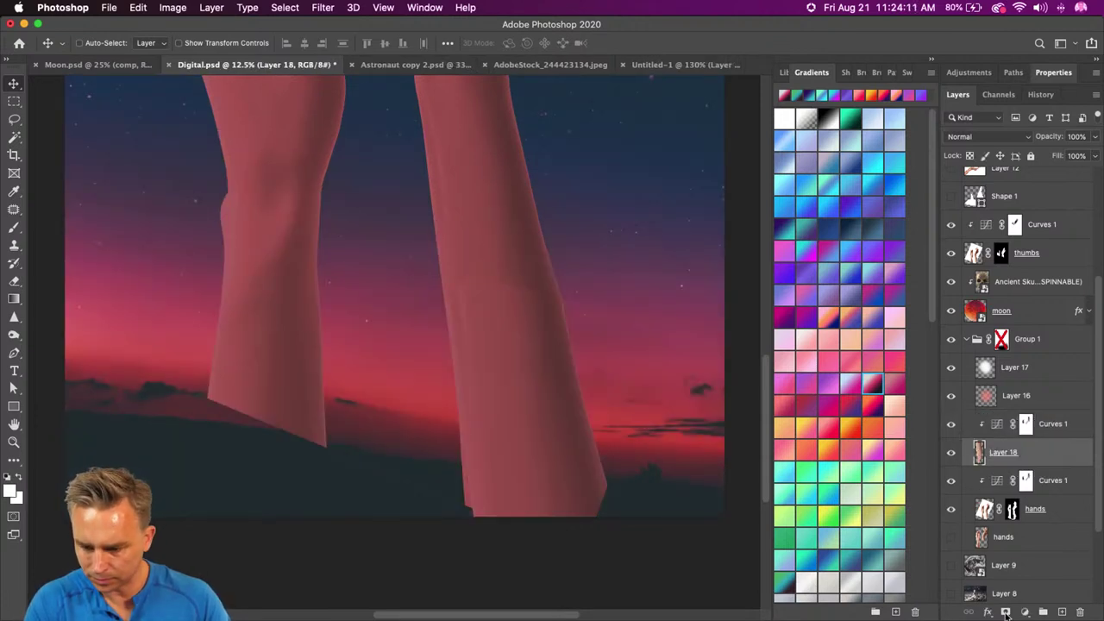
Step: Add a layer mask to the forearm piece and paint black on it to blend the seam with the right arm
left_click(1005, 613)
key("b")
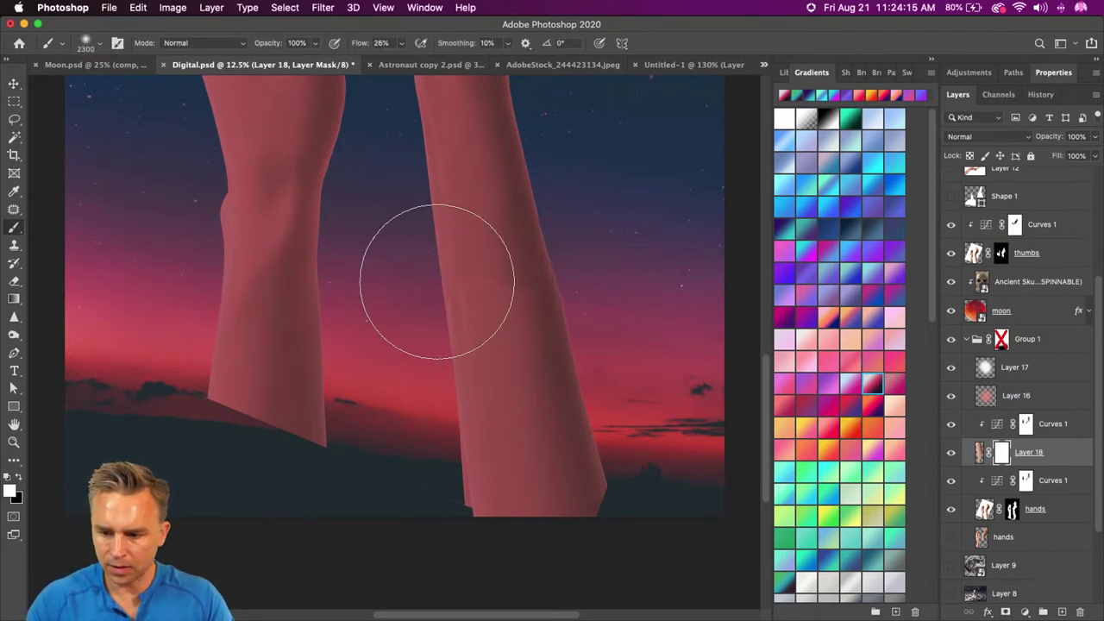
left_click(18, 477)
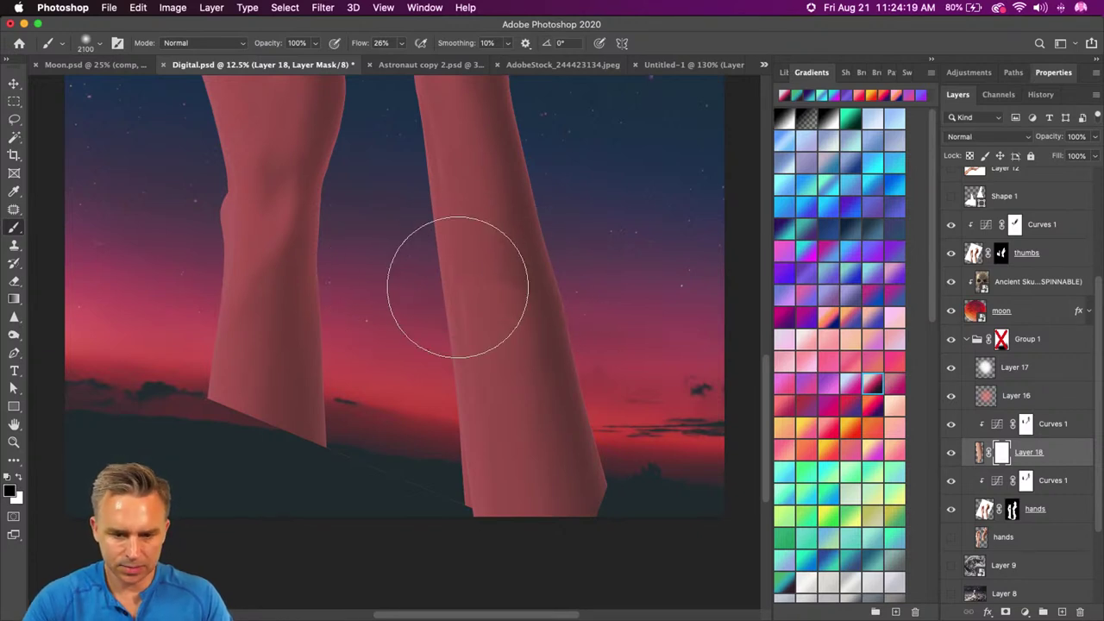
left_click(13, 85)
Step: Re-enable Group 1's mask, paint out the leftover forearm at the canvas's lower edge and unlink the mask from the group
scroll(1067, 225, "up", 3)
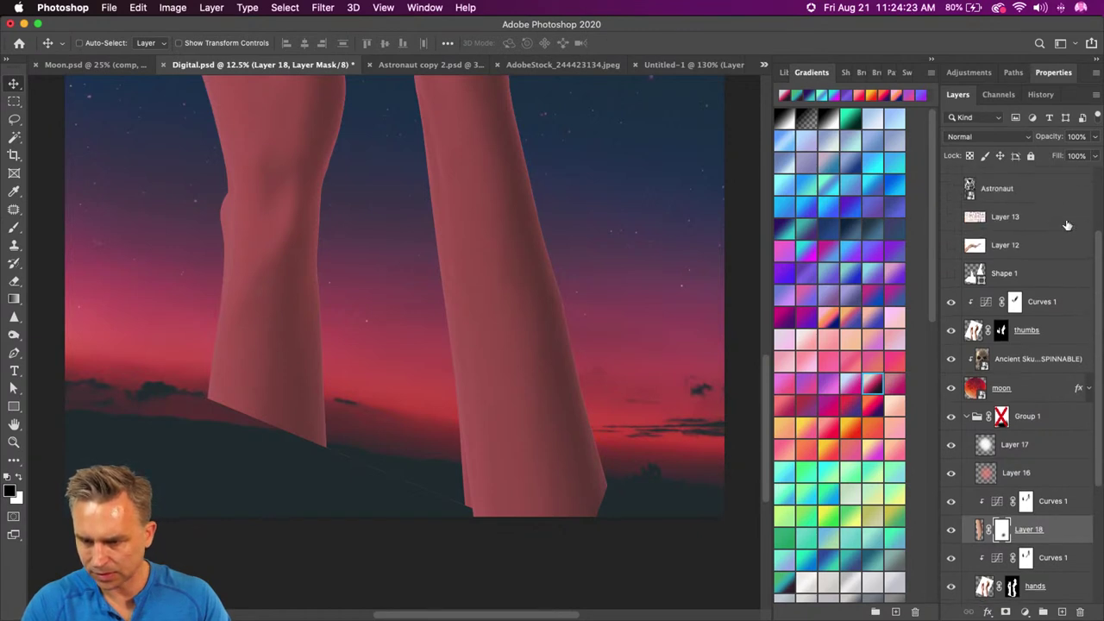
left_click(1001, 417, "shift")
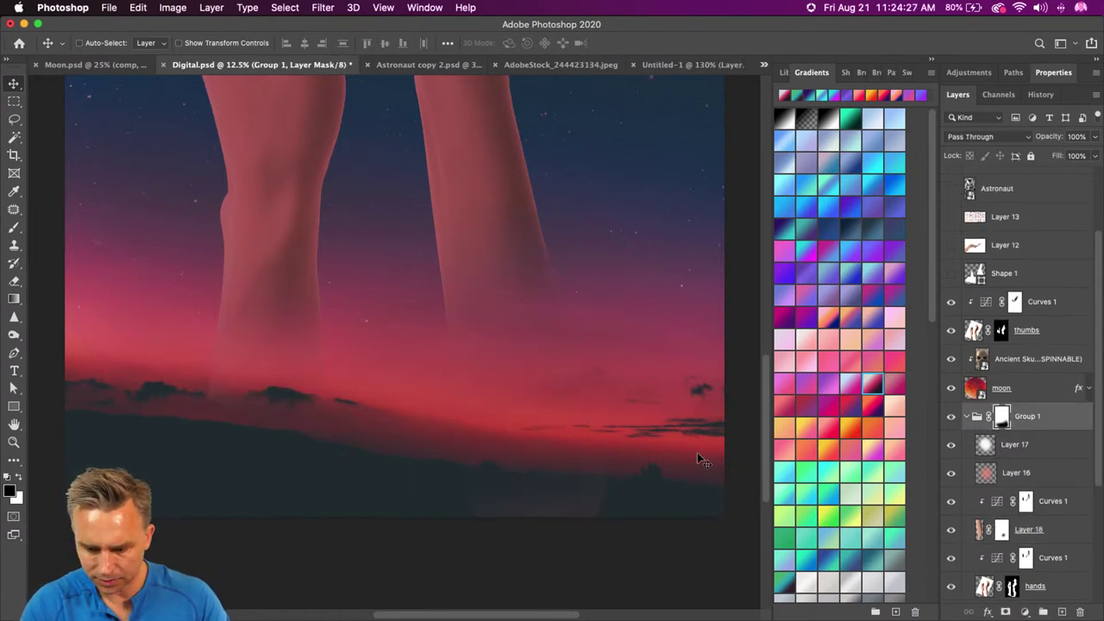
key("b")
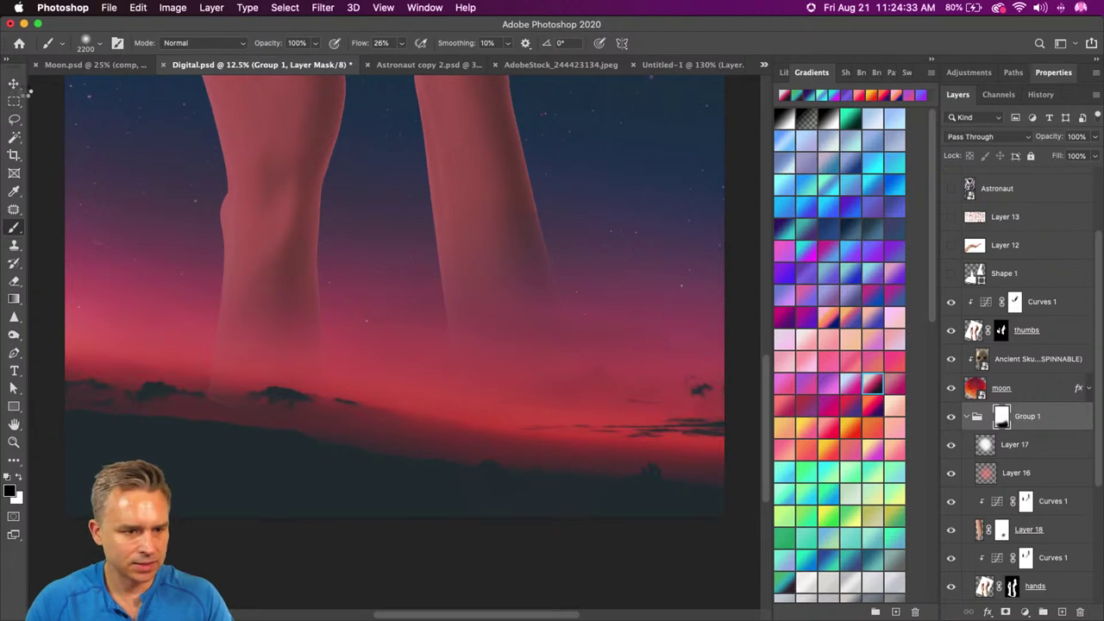
key("super+alt+r")
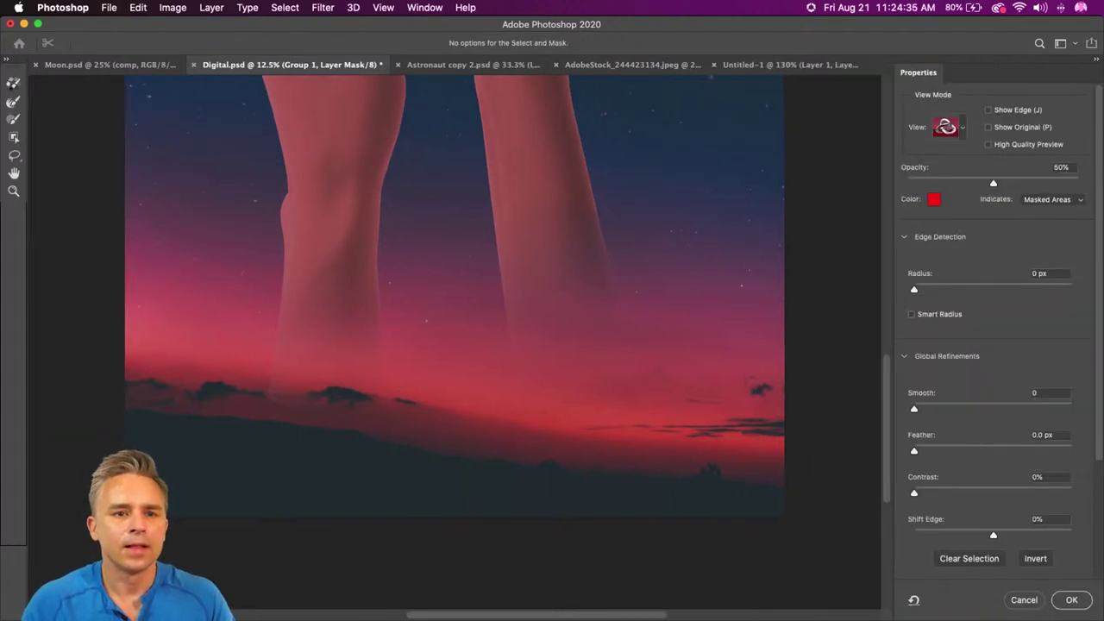
left_click(14, 83)
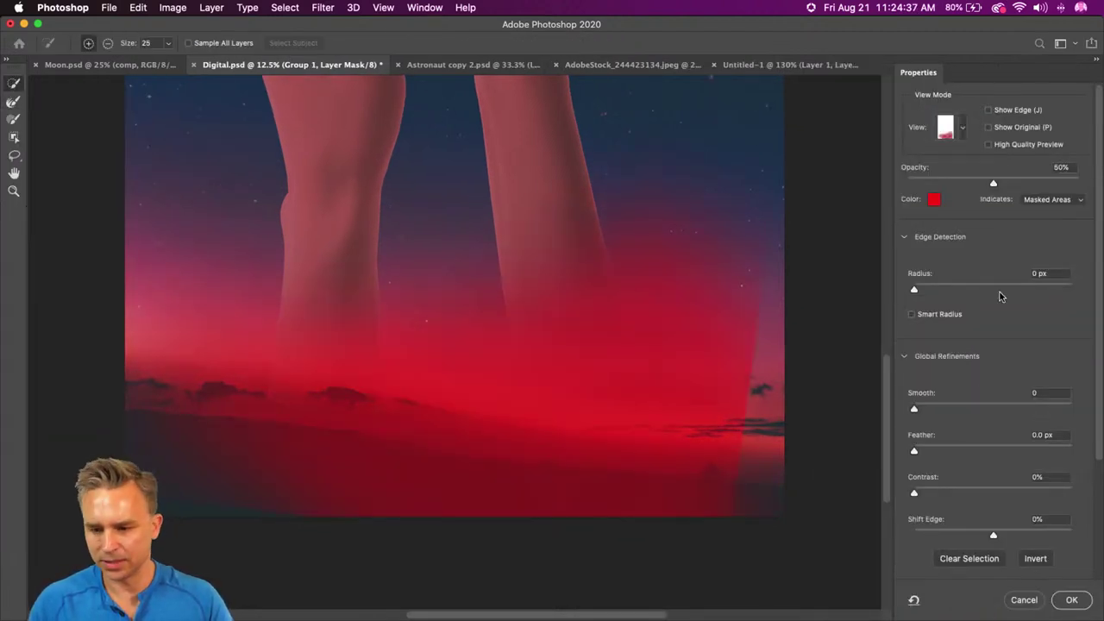
left_click(1041, 601)
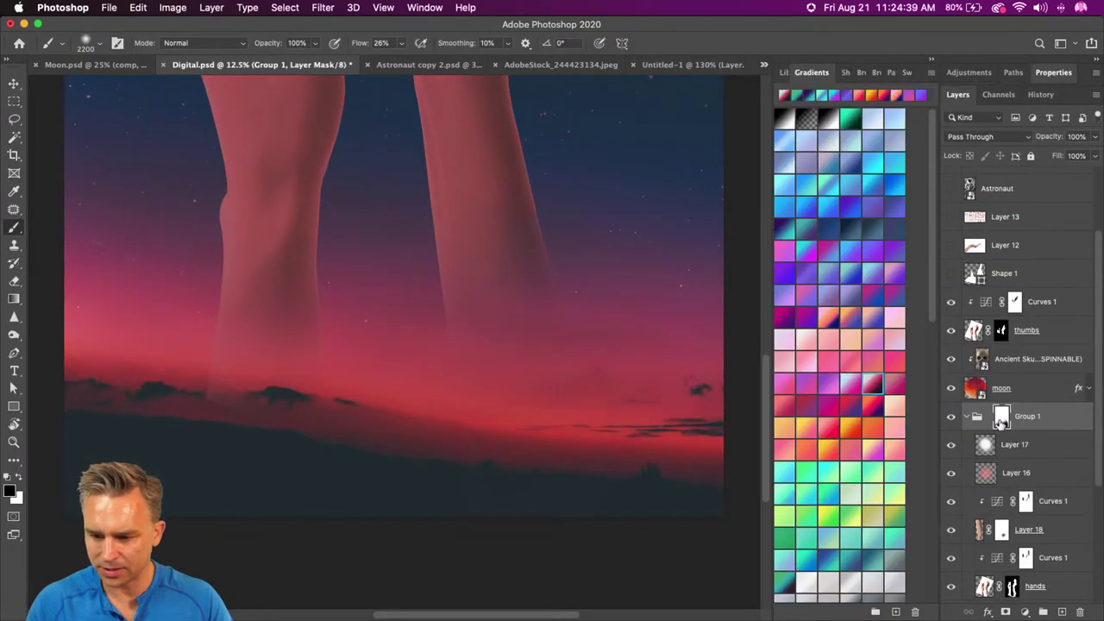
Step: Shift Group 1's unlinked mask slightly down so the forearms fade out lower, then collapse the group
key("v")
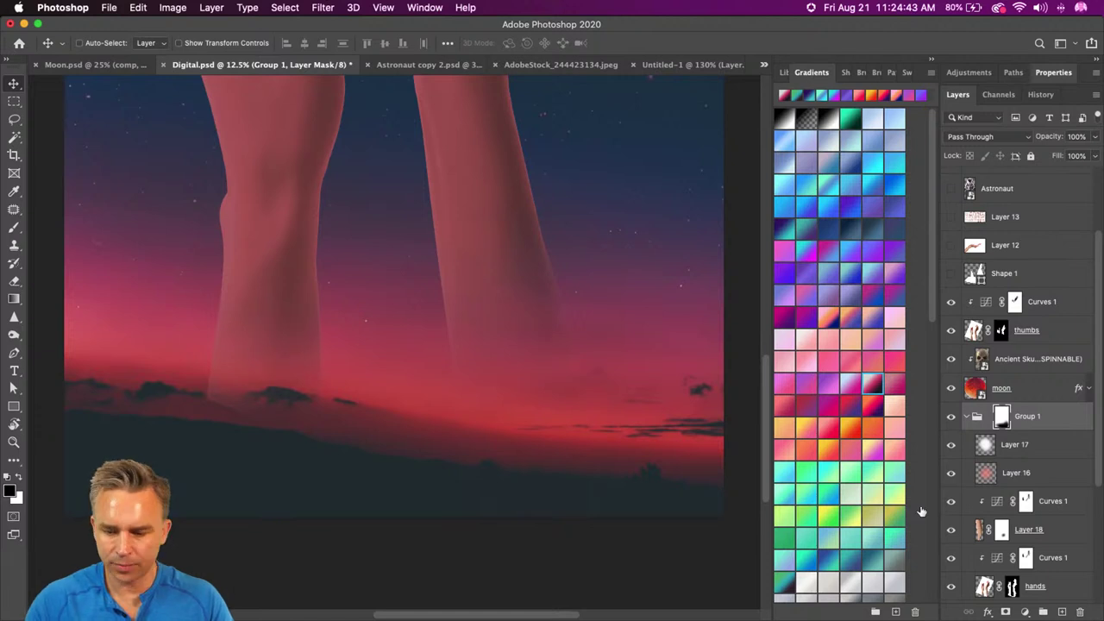
left_click(966, 417)
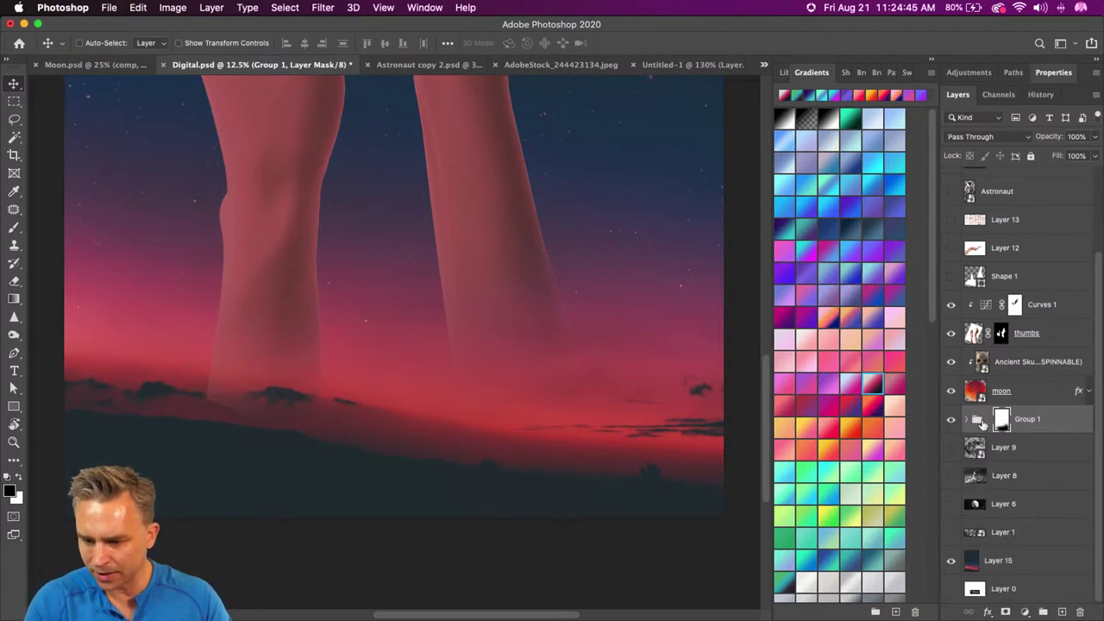
Step: Create a new layer above Group 1 and lasso the right forearm's continuation down to the canvas's lower edge
left_click(1060, 611)
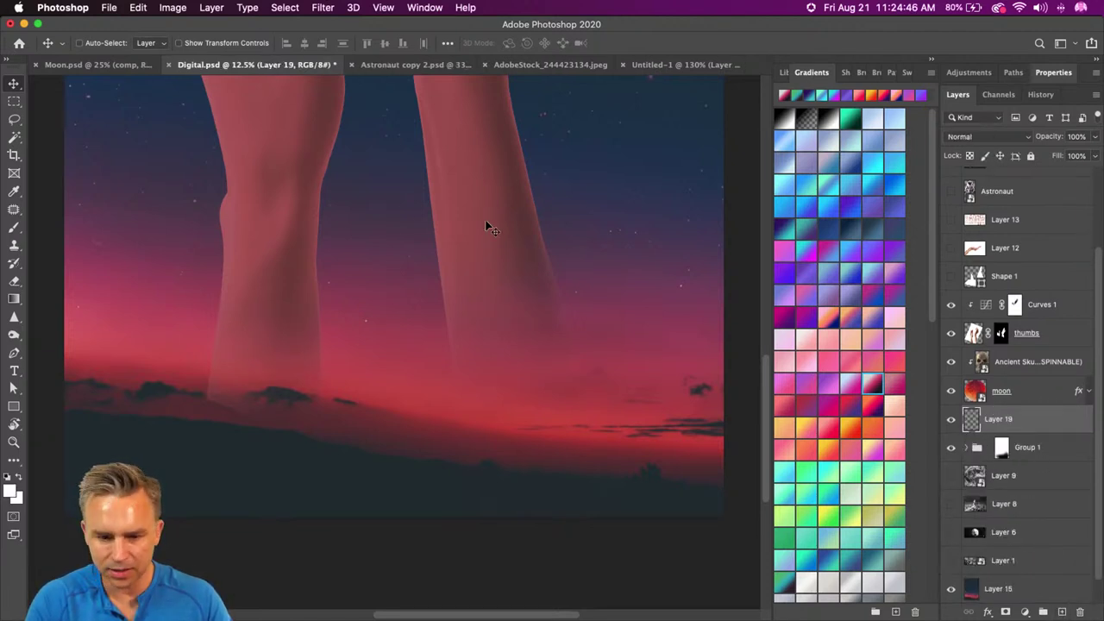
left_click(13, 119)
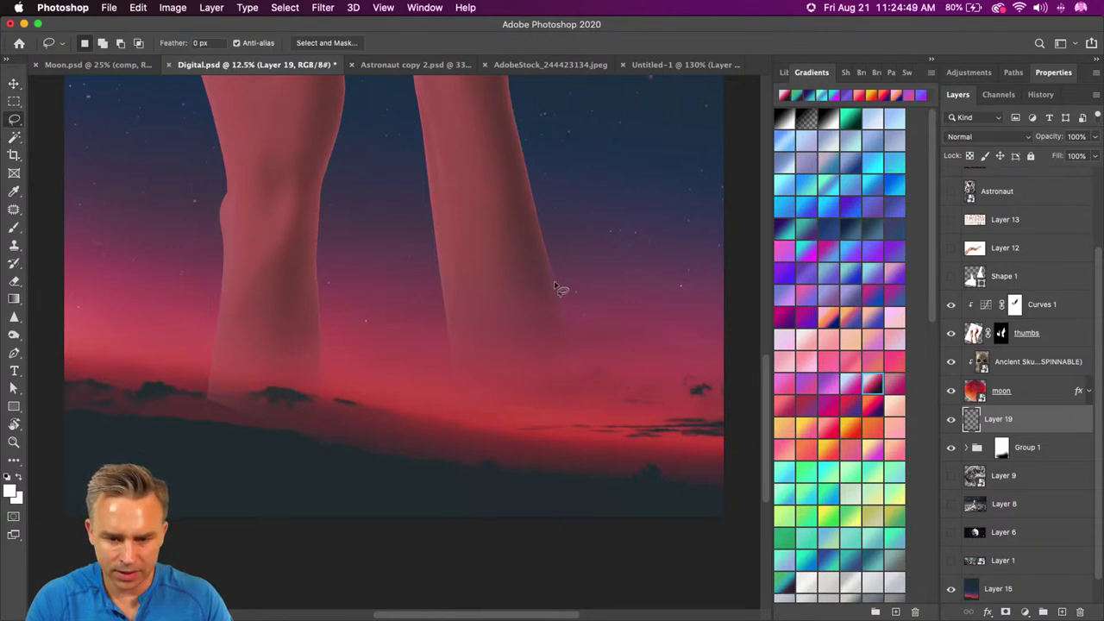
mouse_move(555, 286)
left_mouse_down()
mouse_move(584, 454)
mouse_move(620, 530)
mouse_move(608, 543)
mouse_move(467, 560)
mouse_move(443, 292)
mouse_move(521, 267)
left_mouse_up()
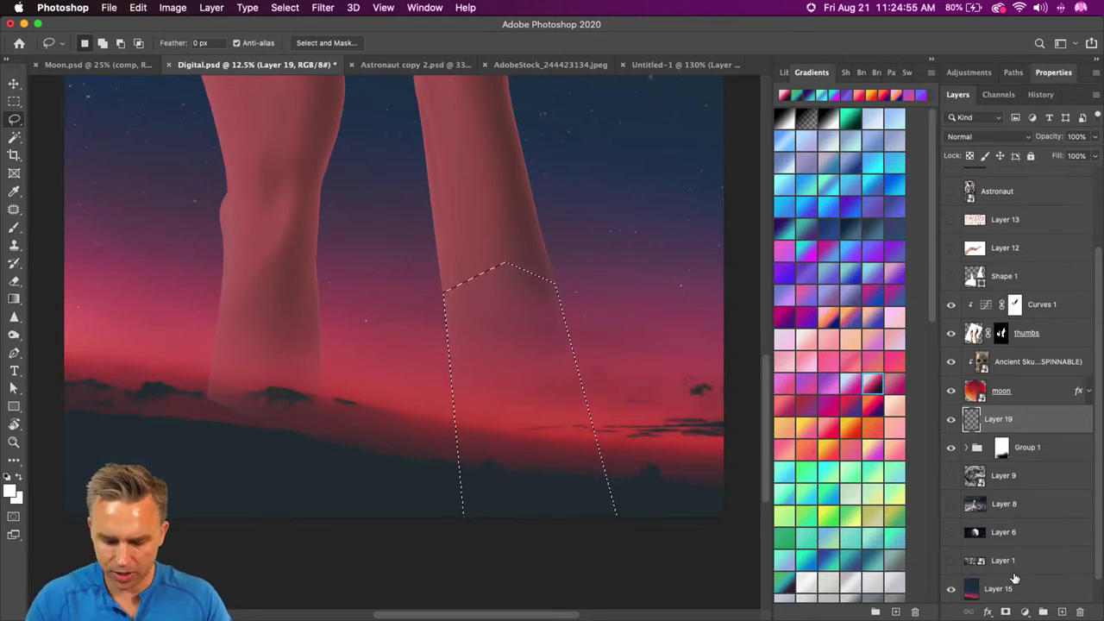
Step: Sample the right arm's shadow colour, paint it softly inside the forearm selection on the new layer, and deselect
key("b")
key("i")
left_click(524, 242)
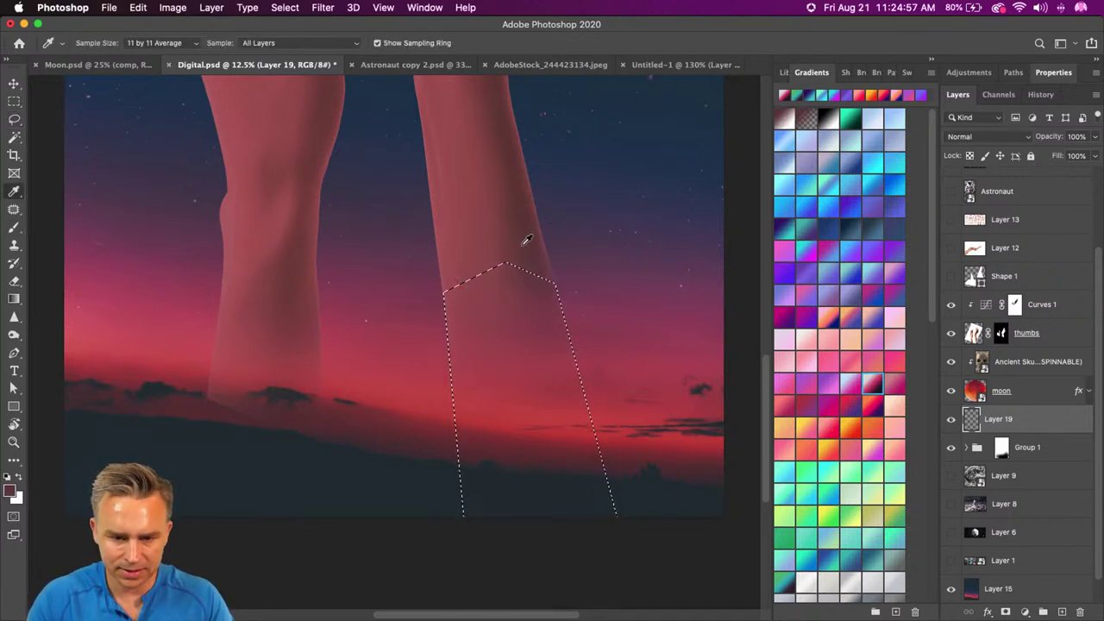
key("b")
mouse_move(493, 271)
left_mouse_down()
mouse_move(537, 304)
mouse_move(578, 555)
left_mouse_up()
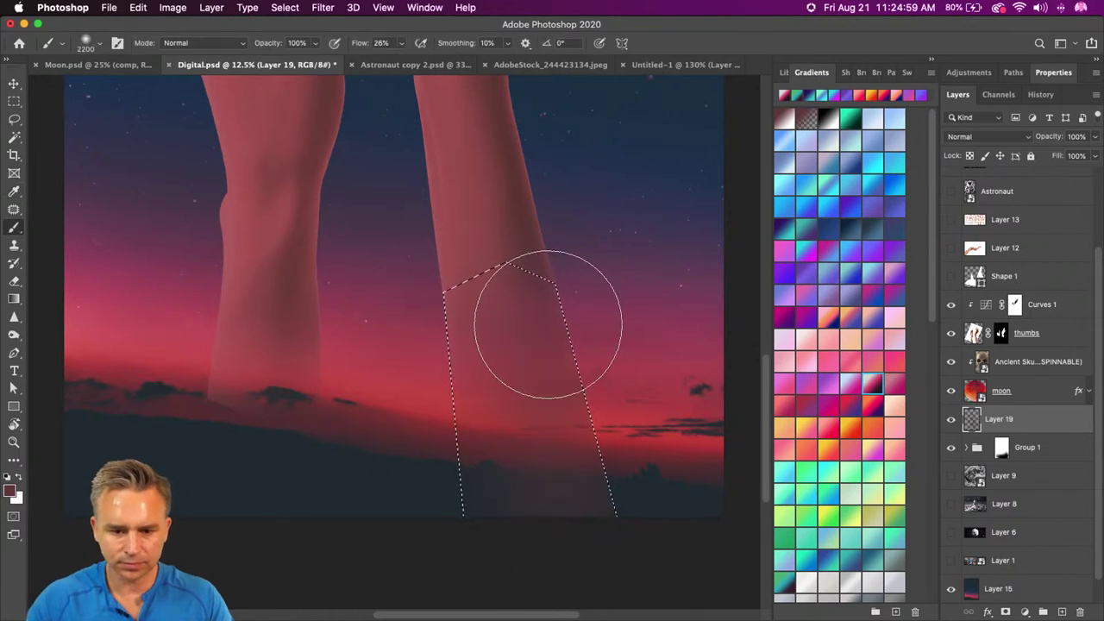
key("ctrl+d")
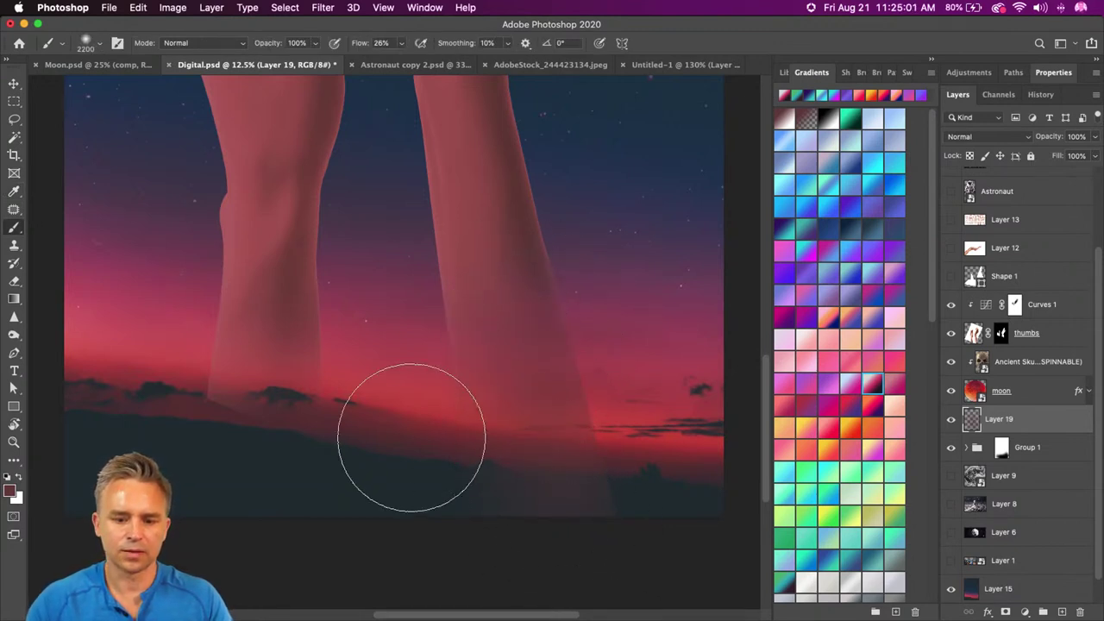
Step: Examine the whole composite from the skull moon and hands down to the faded forearms
key("super+minus")
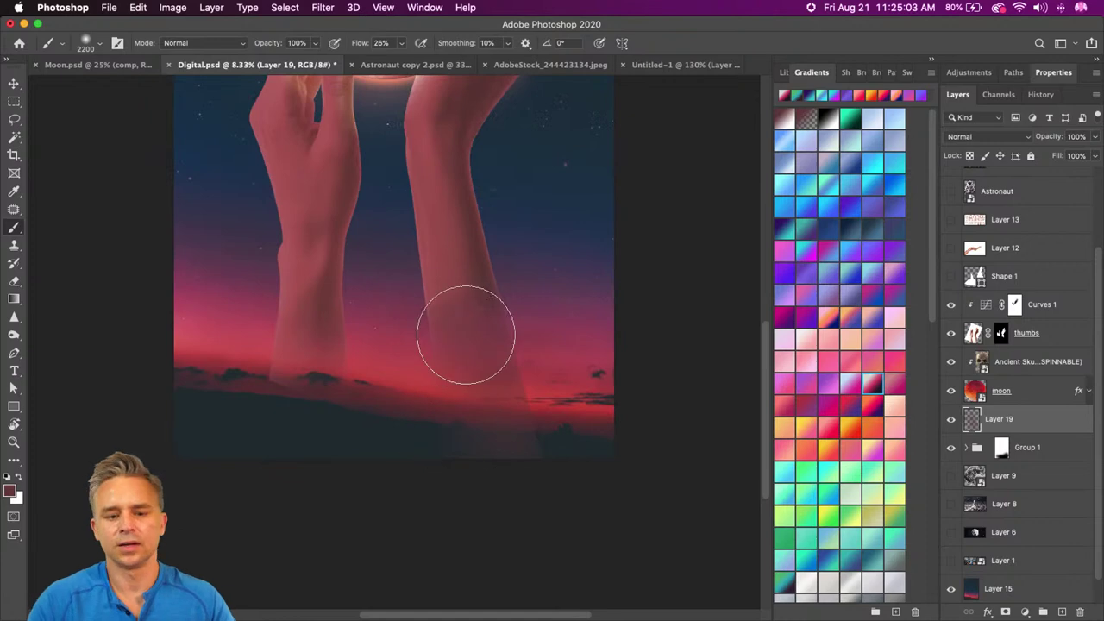
mouse_move(465, 335)
left_mouse_down()
mouse_move(532, 414)
mouse_move(438, 276)
mouse_move(360, 272)
left_mouse_up()
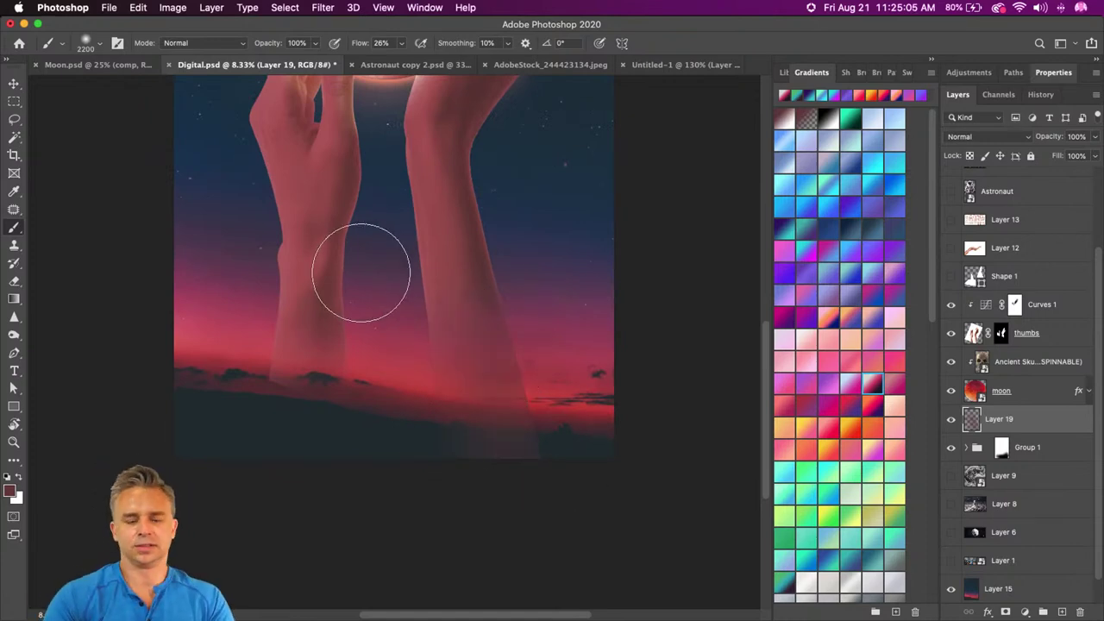
scroll(361, 272, "up", 10)
scroll(357, 276, "down", 4)
scroll(357, 275, "left", 3)
scroll(361, 272, "up", 2)
scroll(360, 272, "left", 2)
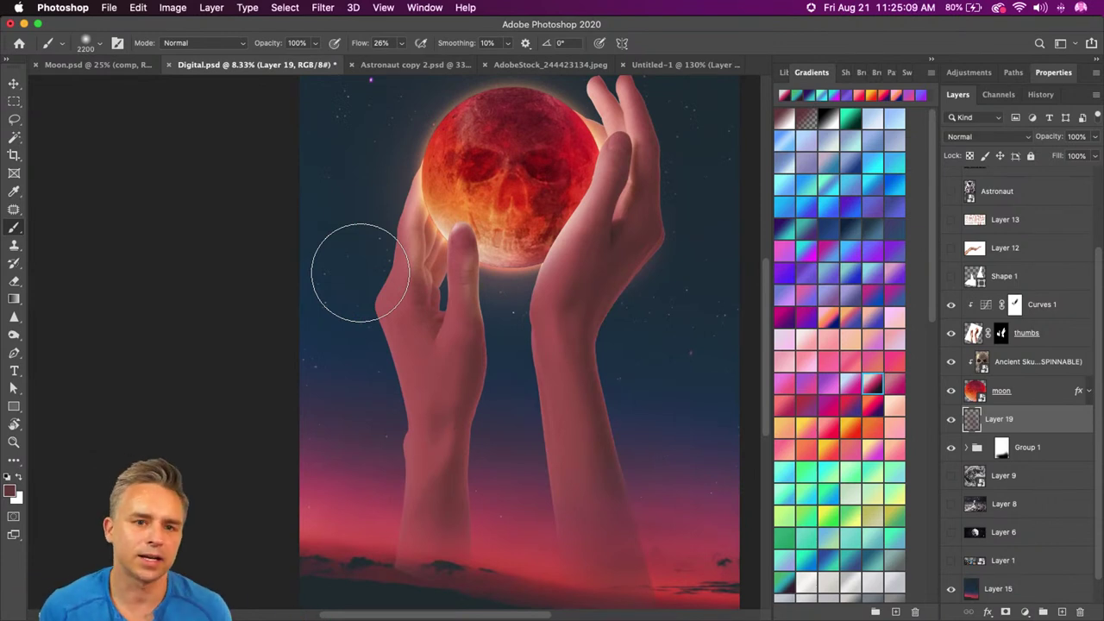
scroll(360, 273, "down", 3)
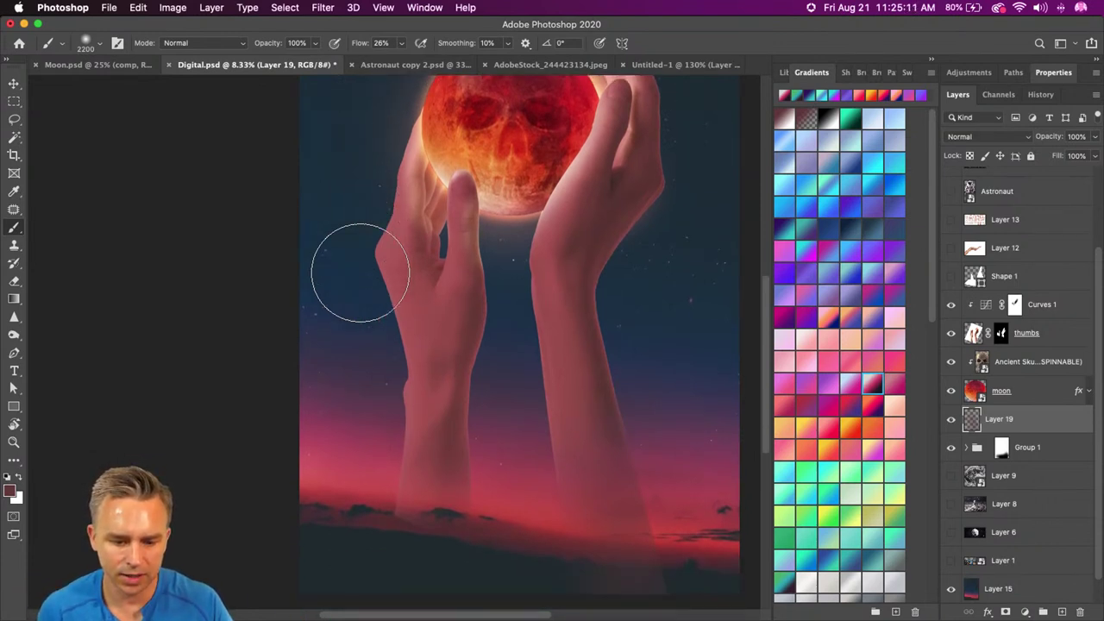
Step: Target Group 1's mask and reduce the black brush to 1900 px for fading the left forearm's lower end
left_click(1001, 448)
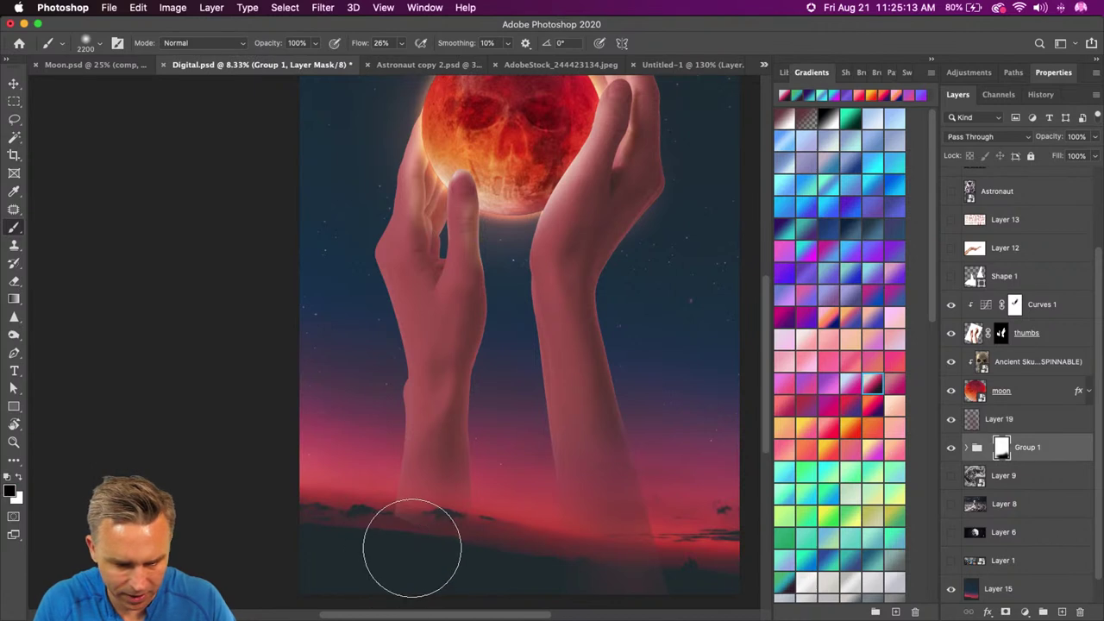
key("bracketleft")
key("bracketleft")
key("bracketleft")
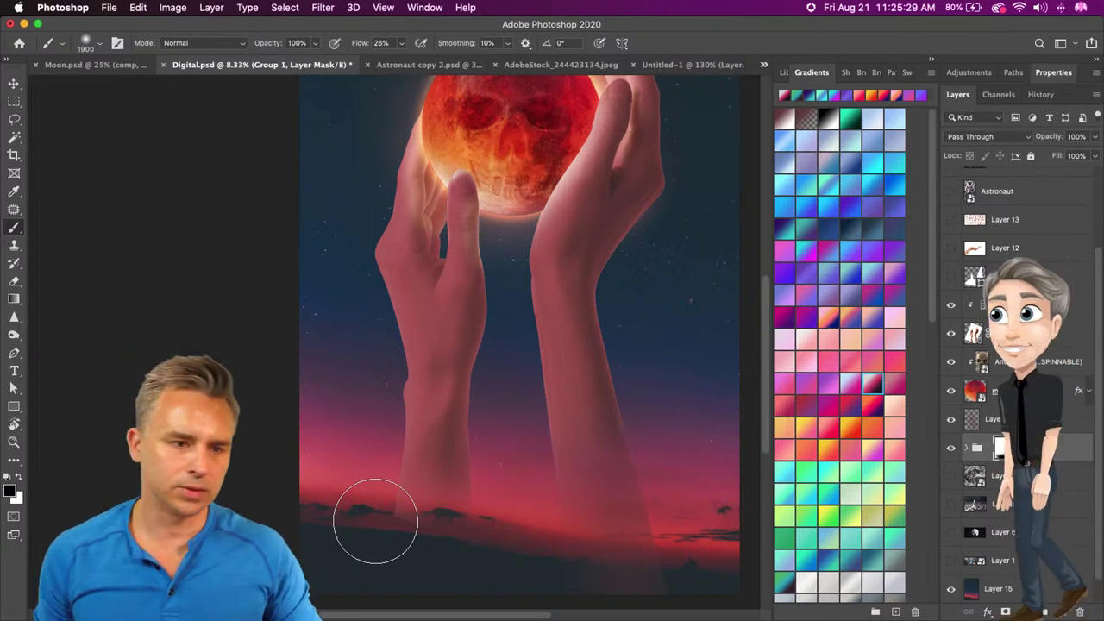
key("m")
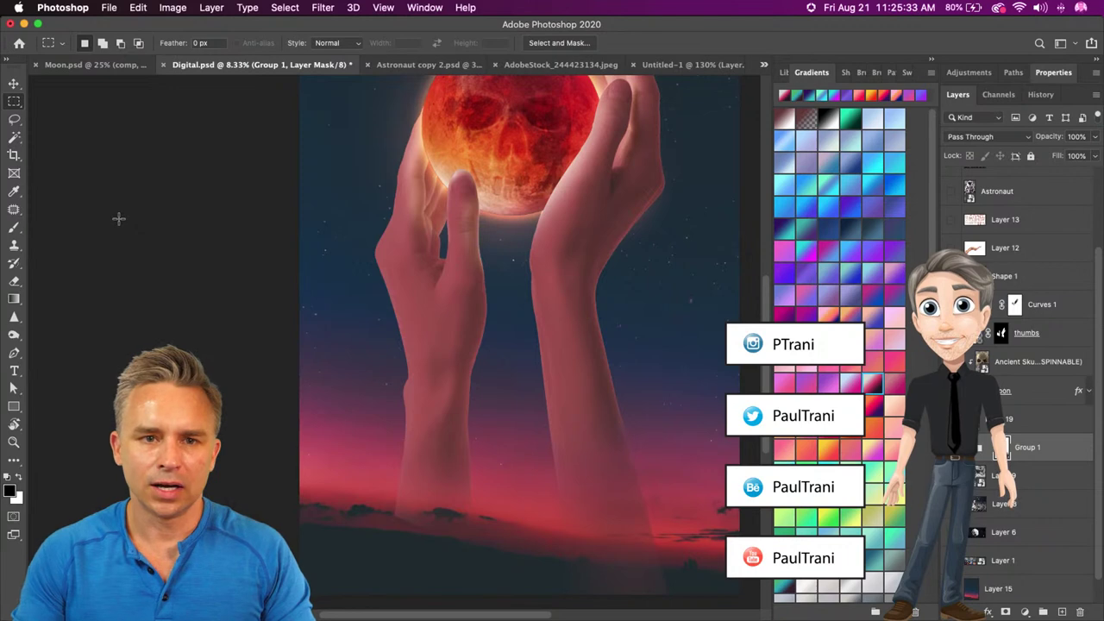
scroll(123, 226, "down", 2)
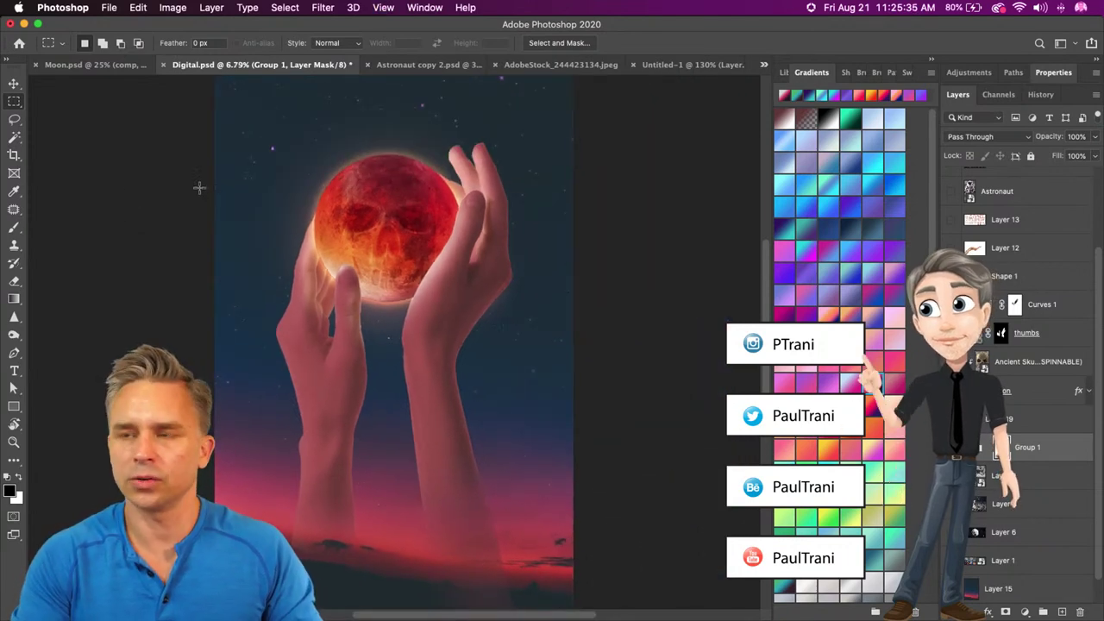
key("super+alt+t")
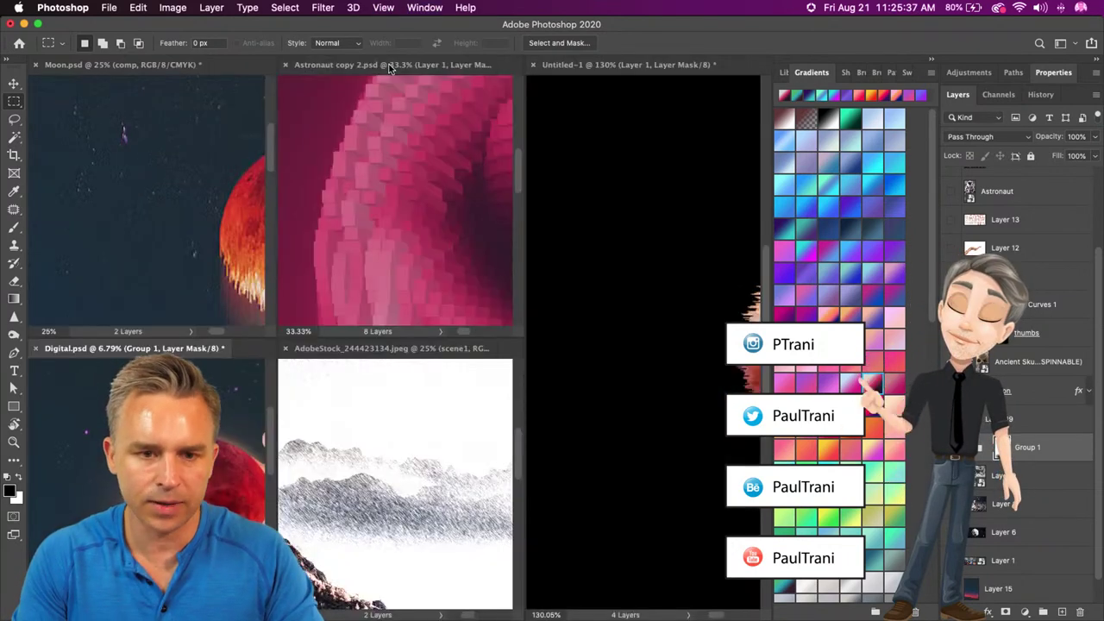
left_click(674, 369)
left_click_drag(696, 347, 521, 344)
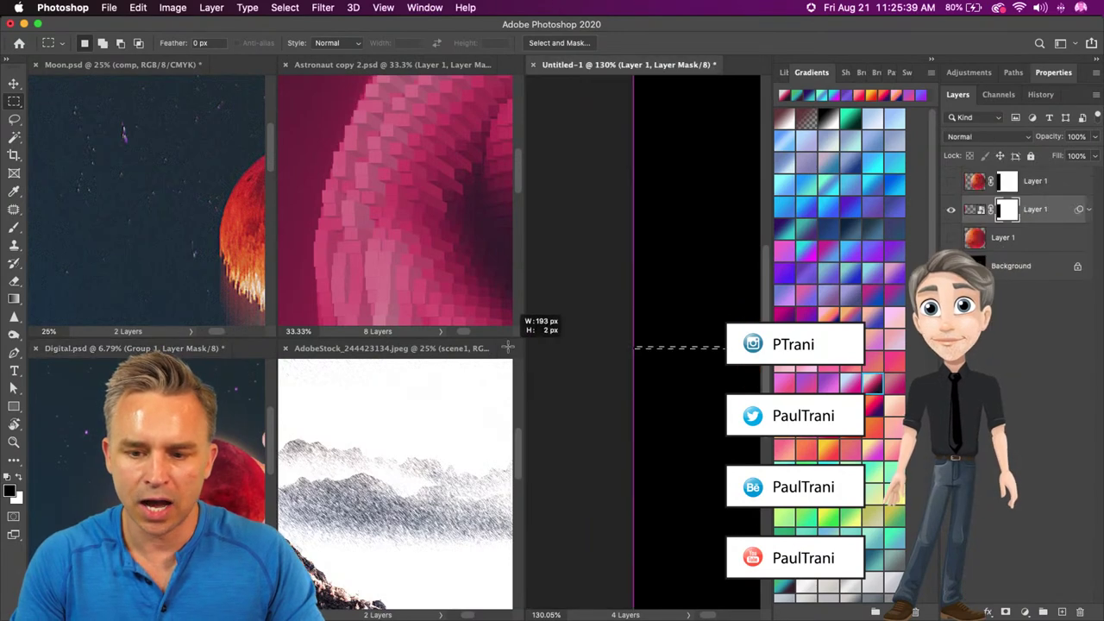
left_click(207, 243)
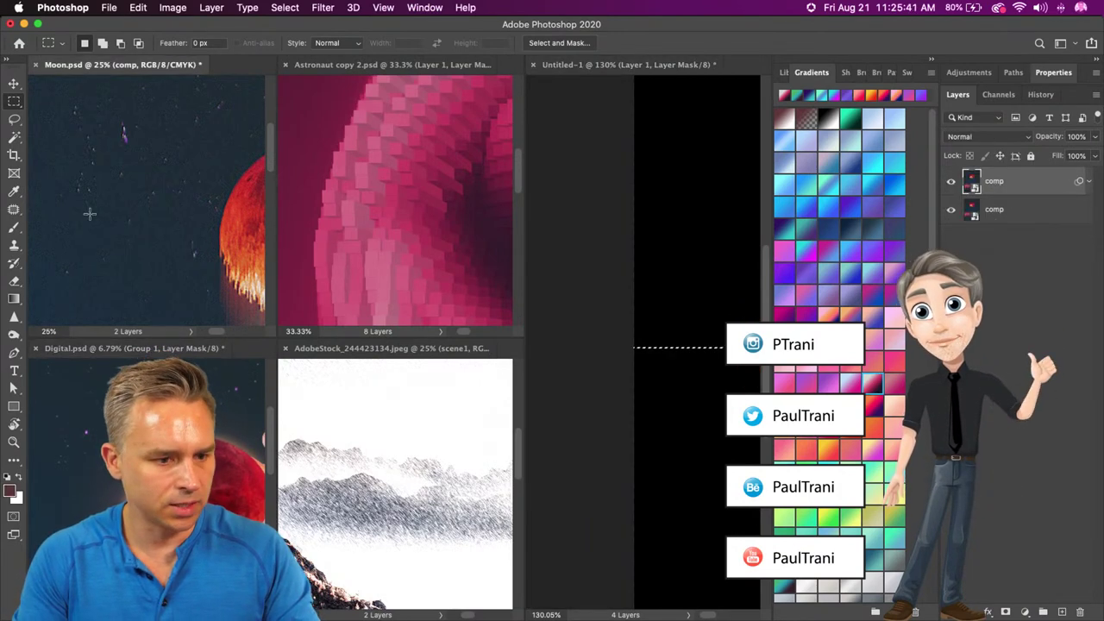
key("super+alt+t")
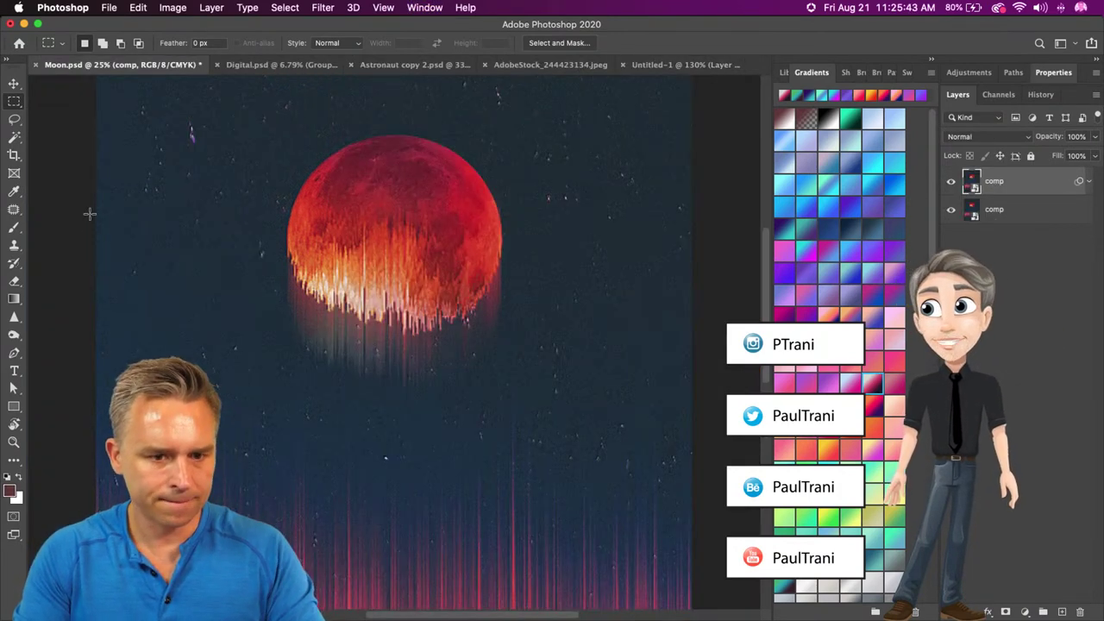
Step: Dock Digital.psd beside Moon.psd for a side-by-side view and collapse the Gradients panel to enlarge both documents
key("super+minus")
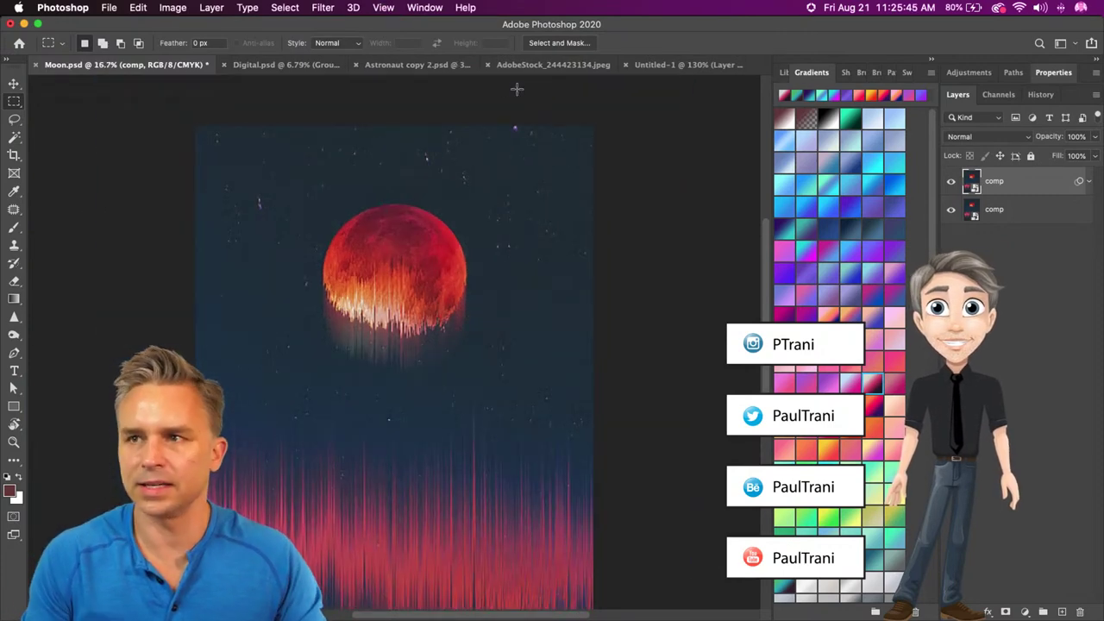
left_click(303, 69)
left_click_drag(303, 69, 766, 116)
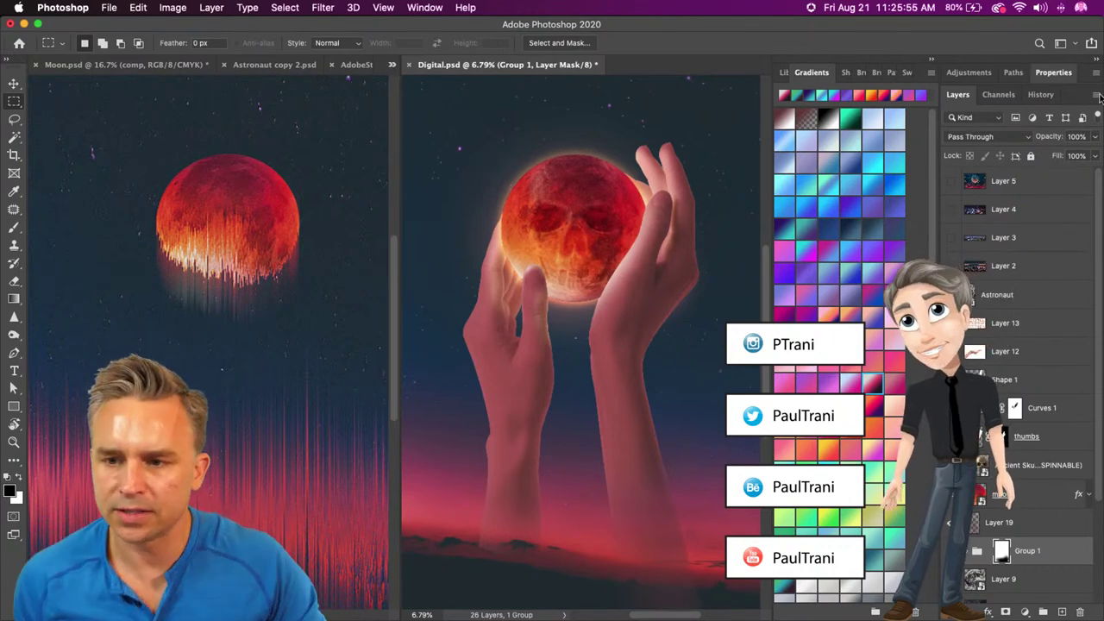
left_click(928, 64)
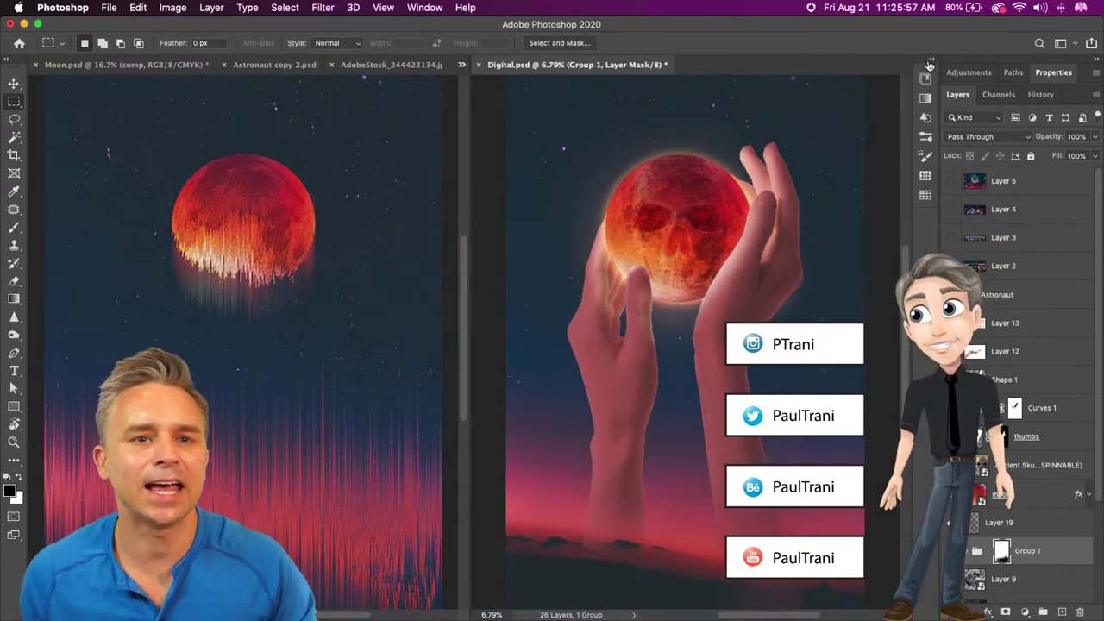